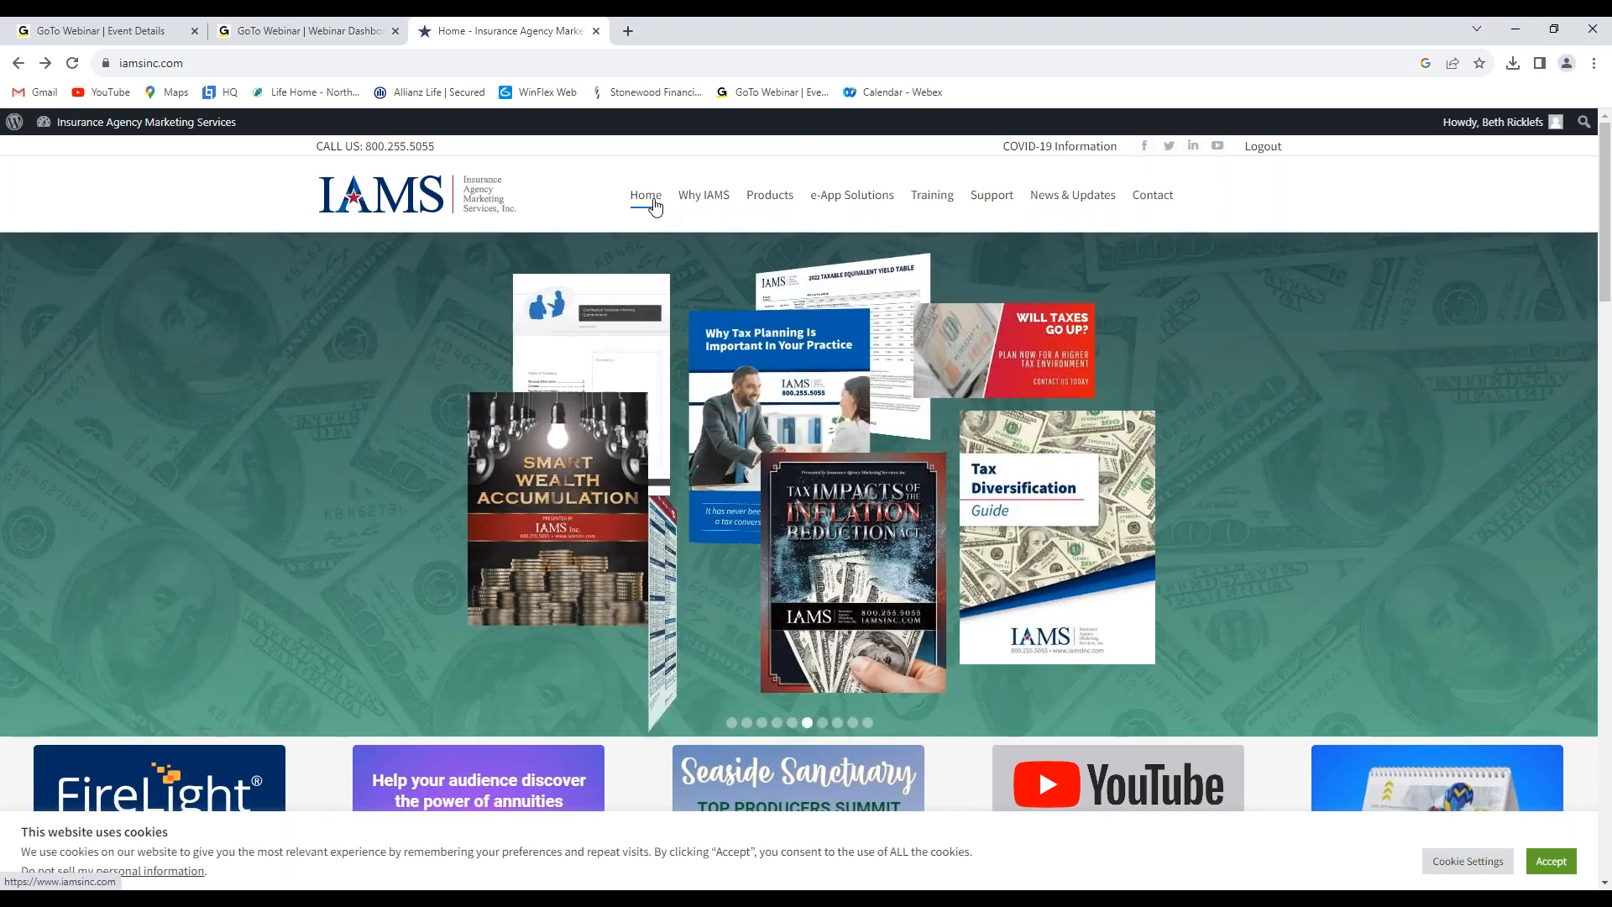
- Go to the home page and open the Life product page under Products
click(663, 207)
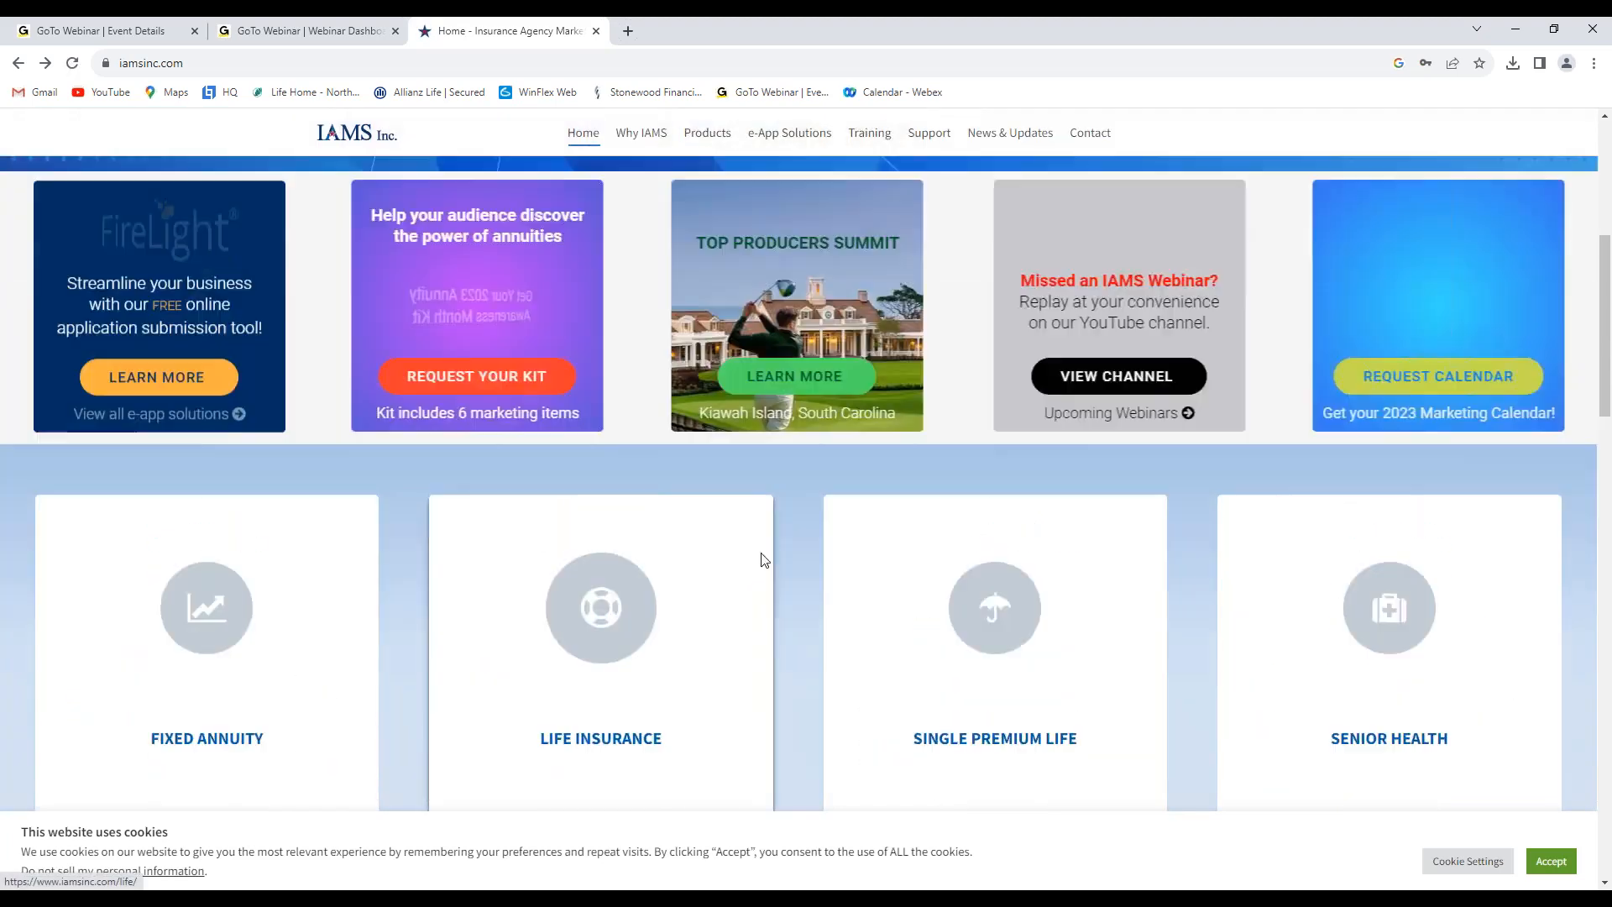
scroll(764, 561, up, 8)
mouse_move(719, 186)
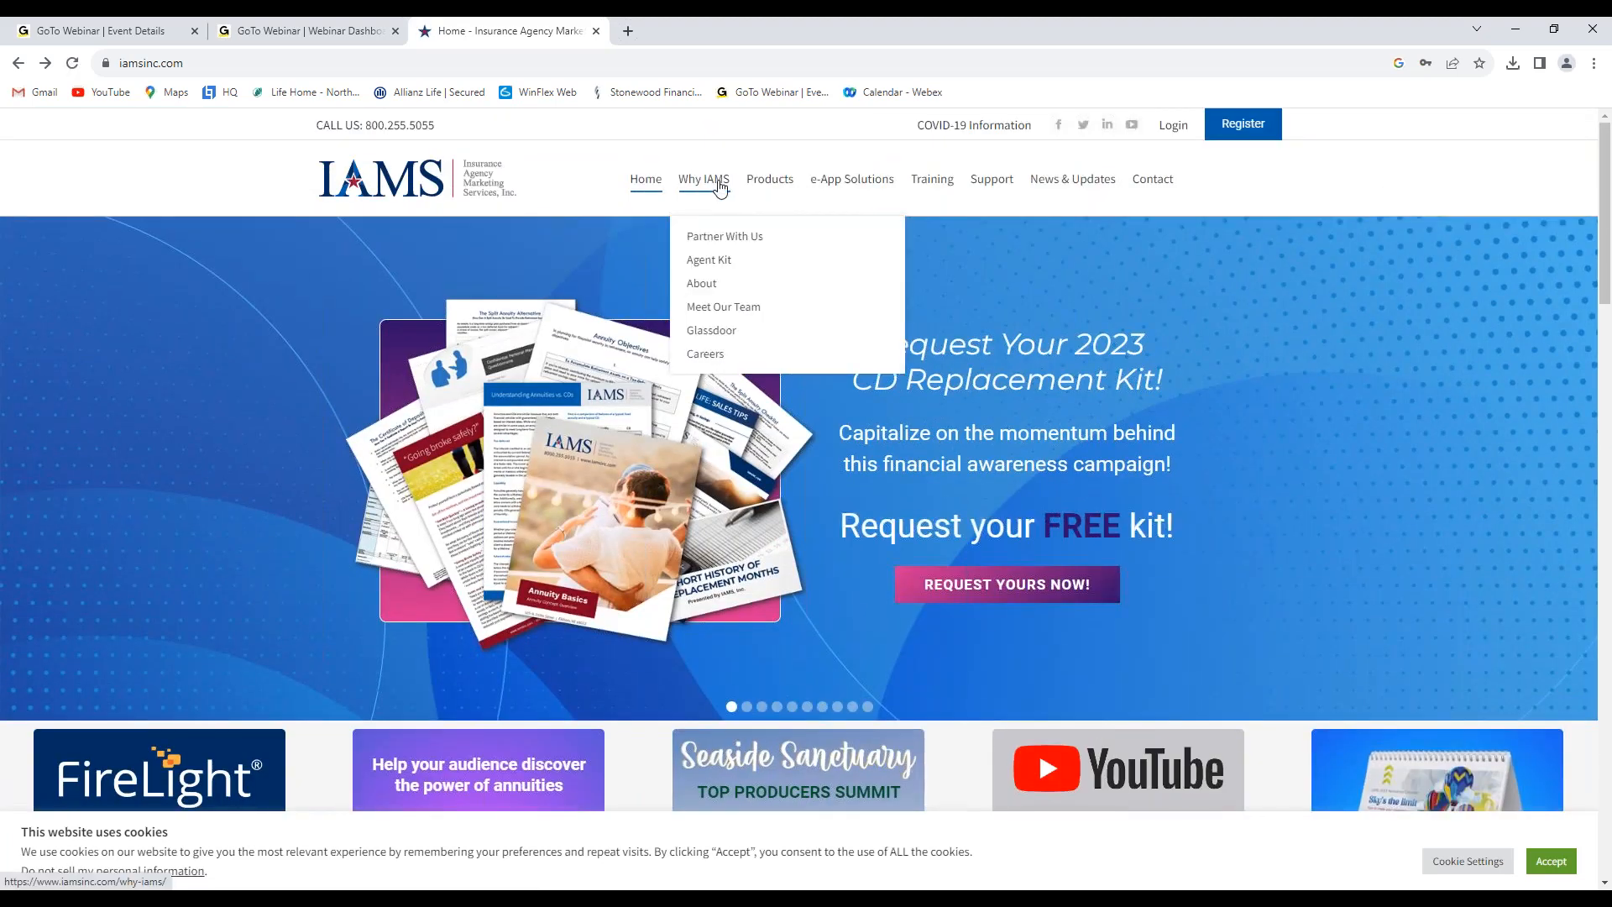
mouse_move(779, 184)
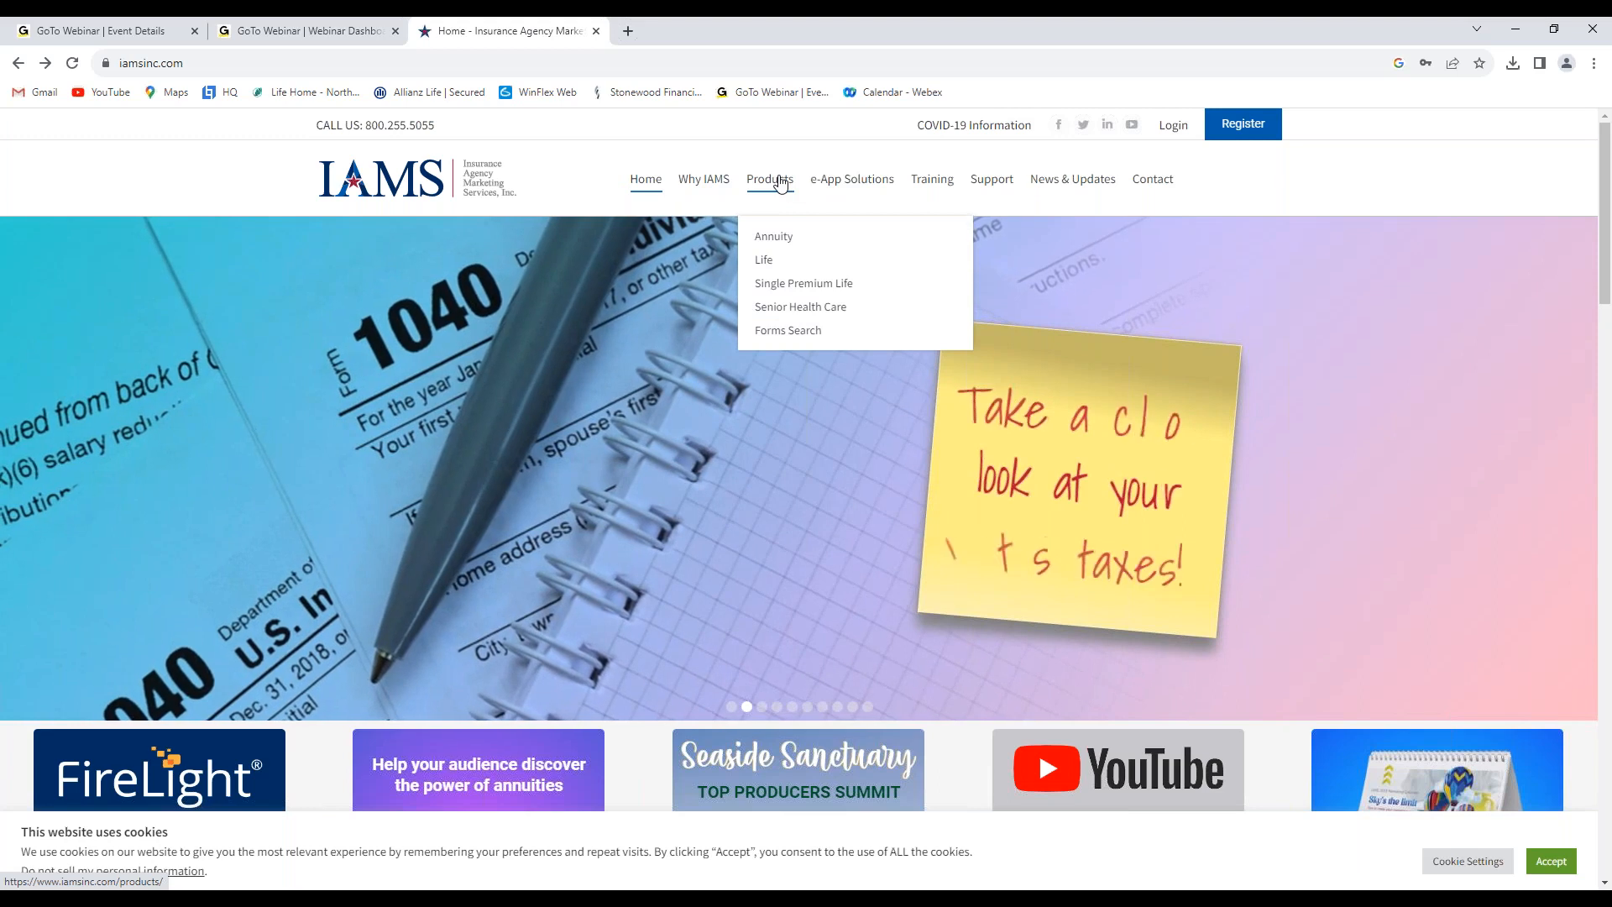
click(780, 183)
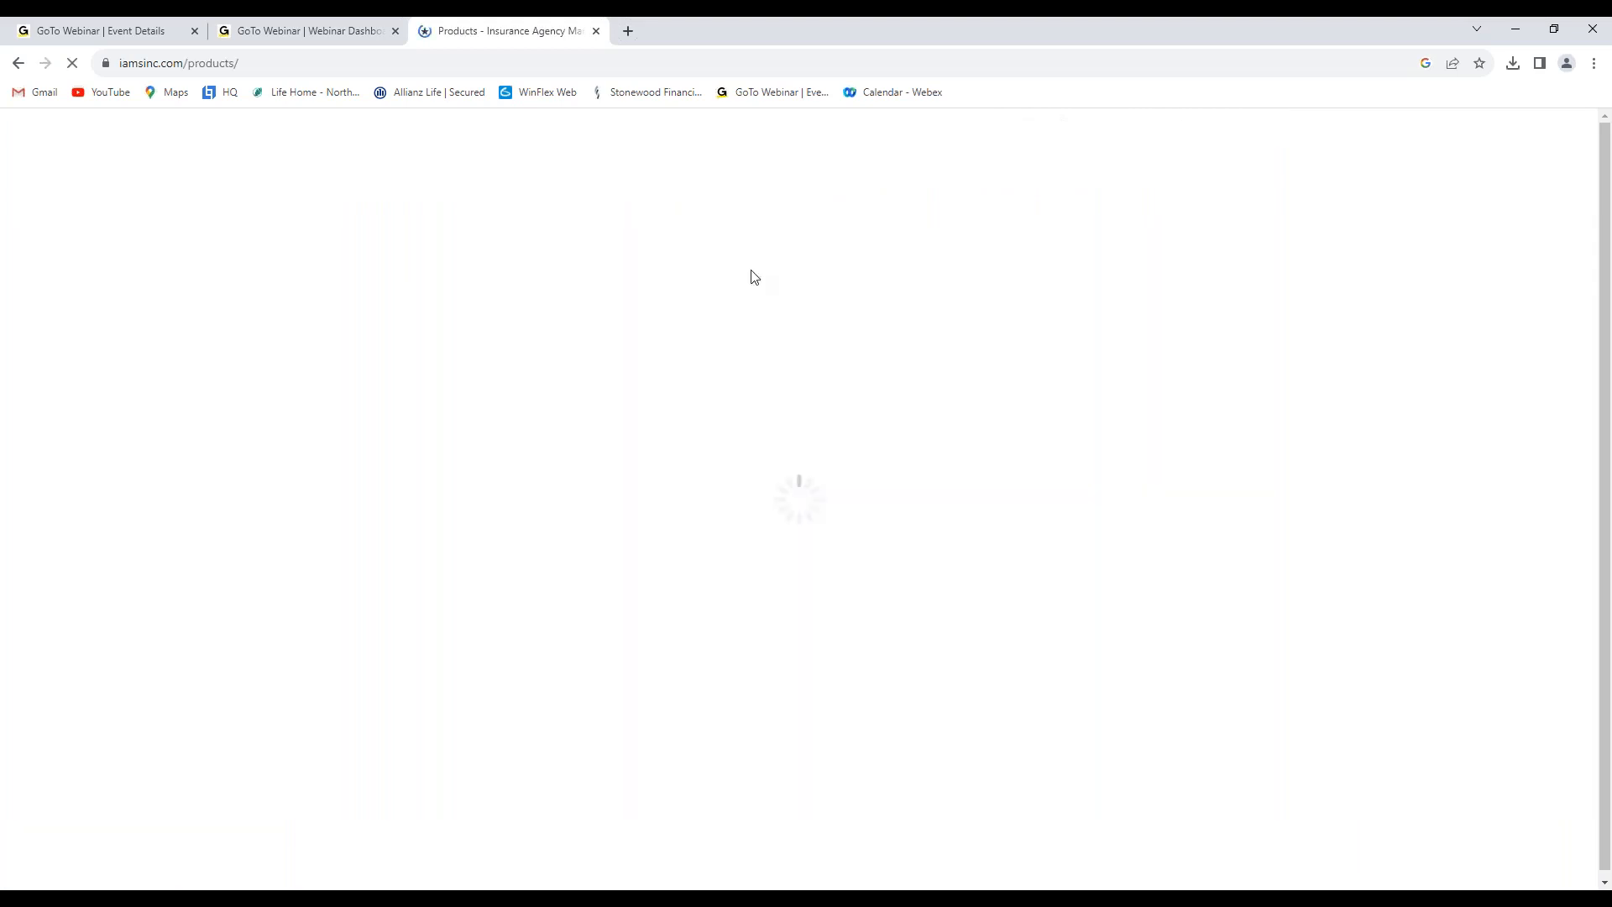
mouse_move(747, 211)
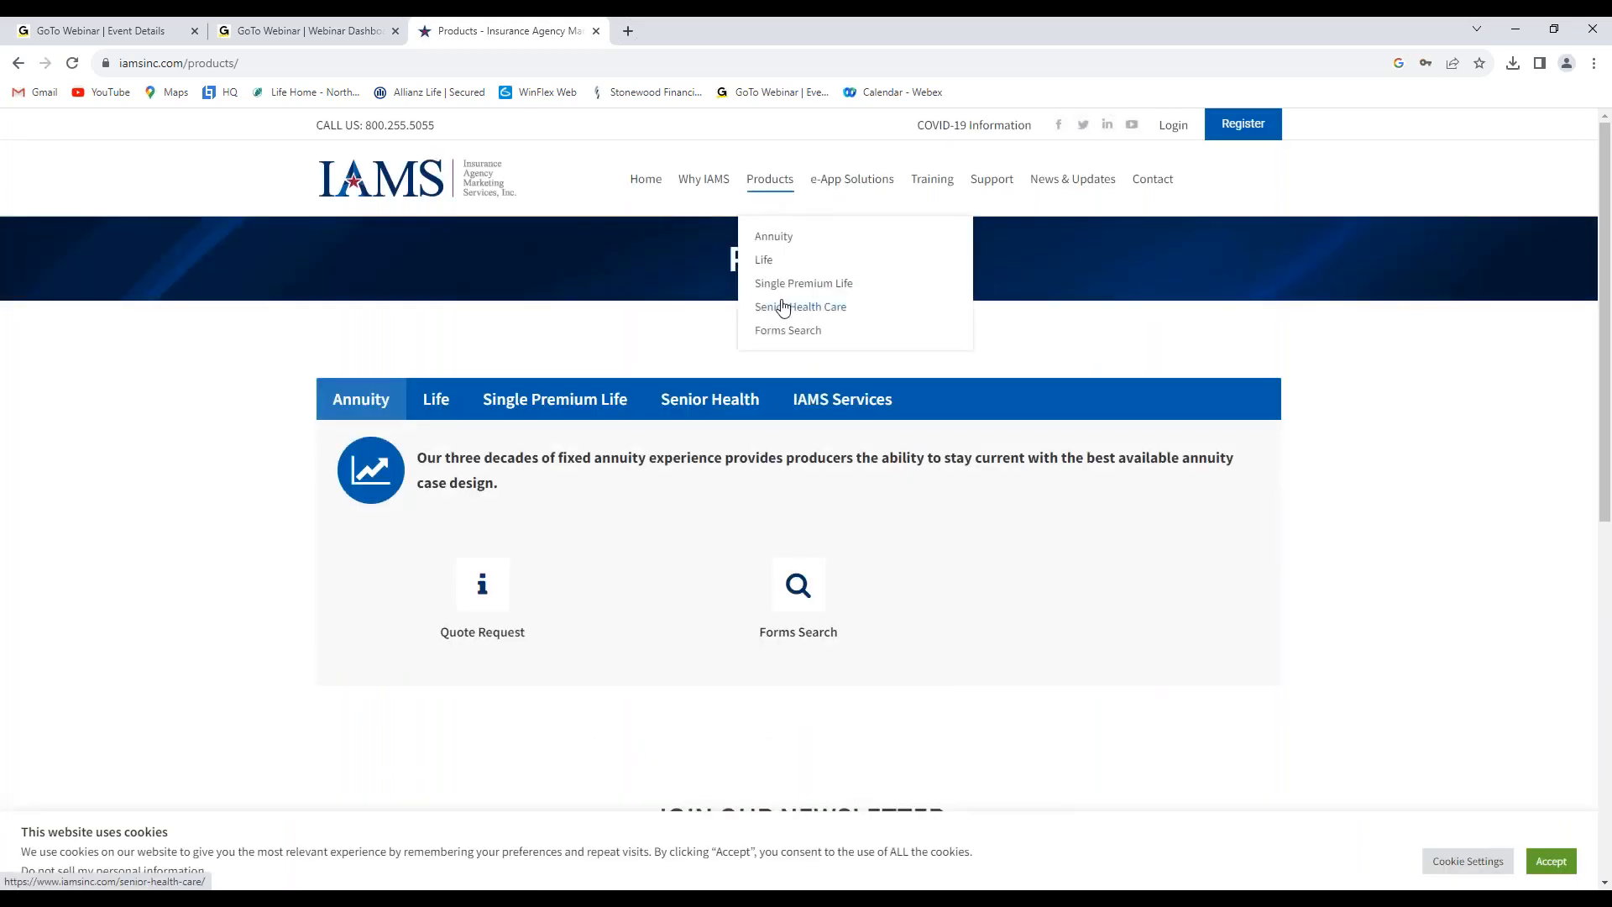
click(765, 263)
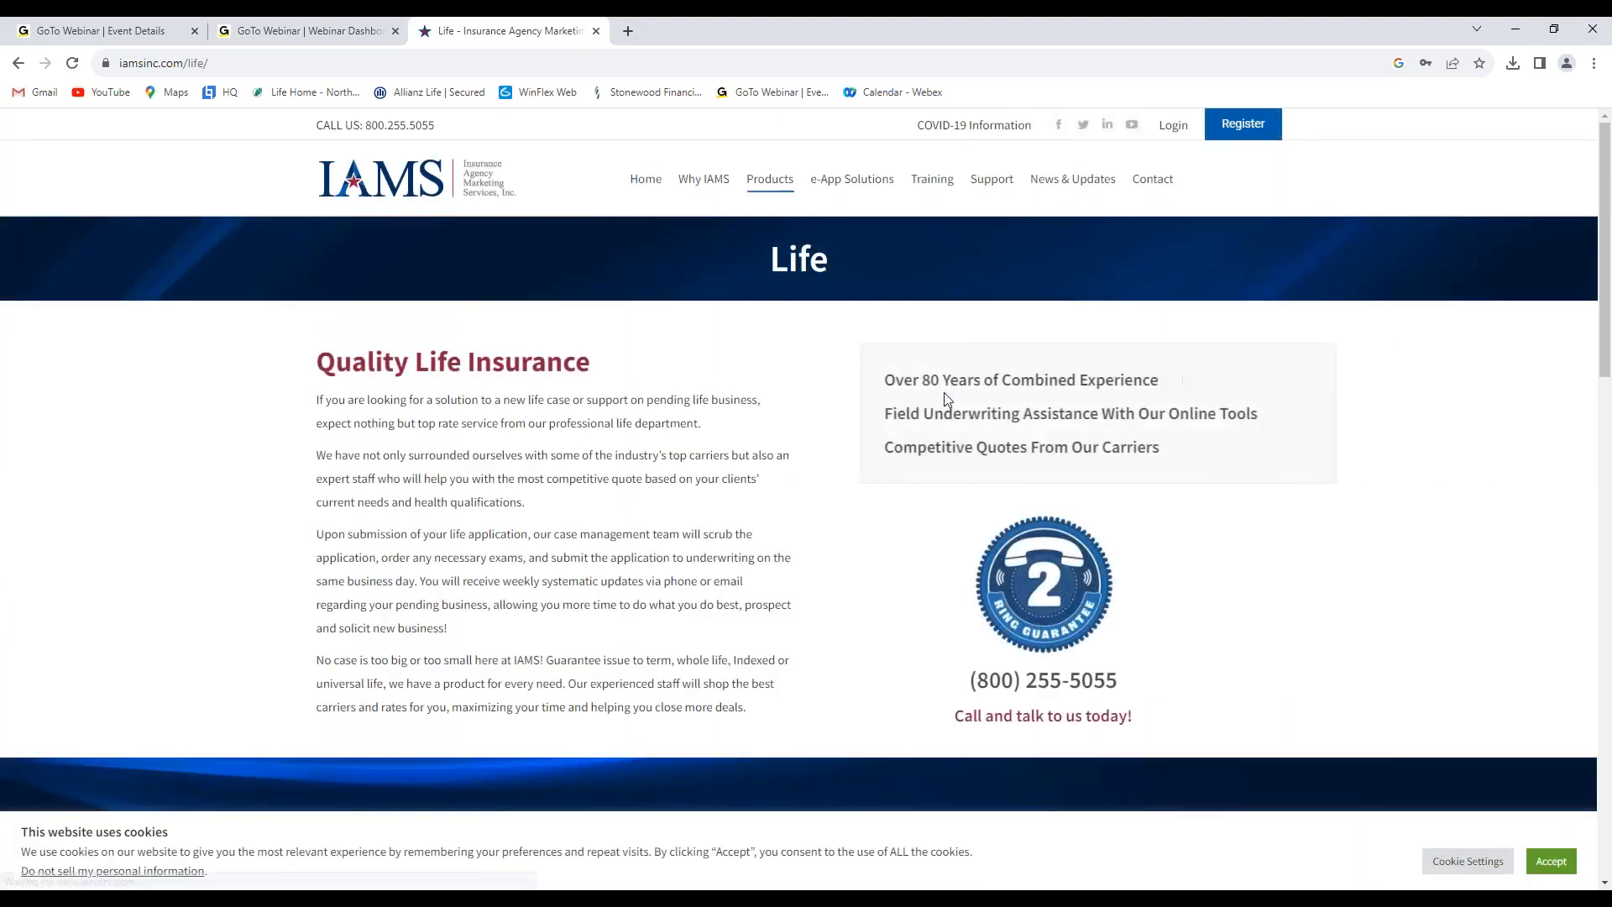
- Open the Term and GUL Life Quotes page from the Life Resources and Tools section
scroll(944, 401, down, 6)
scroll(944, 395, up, 6)
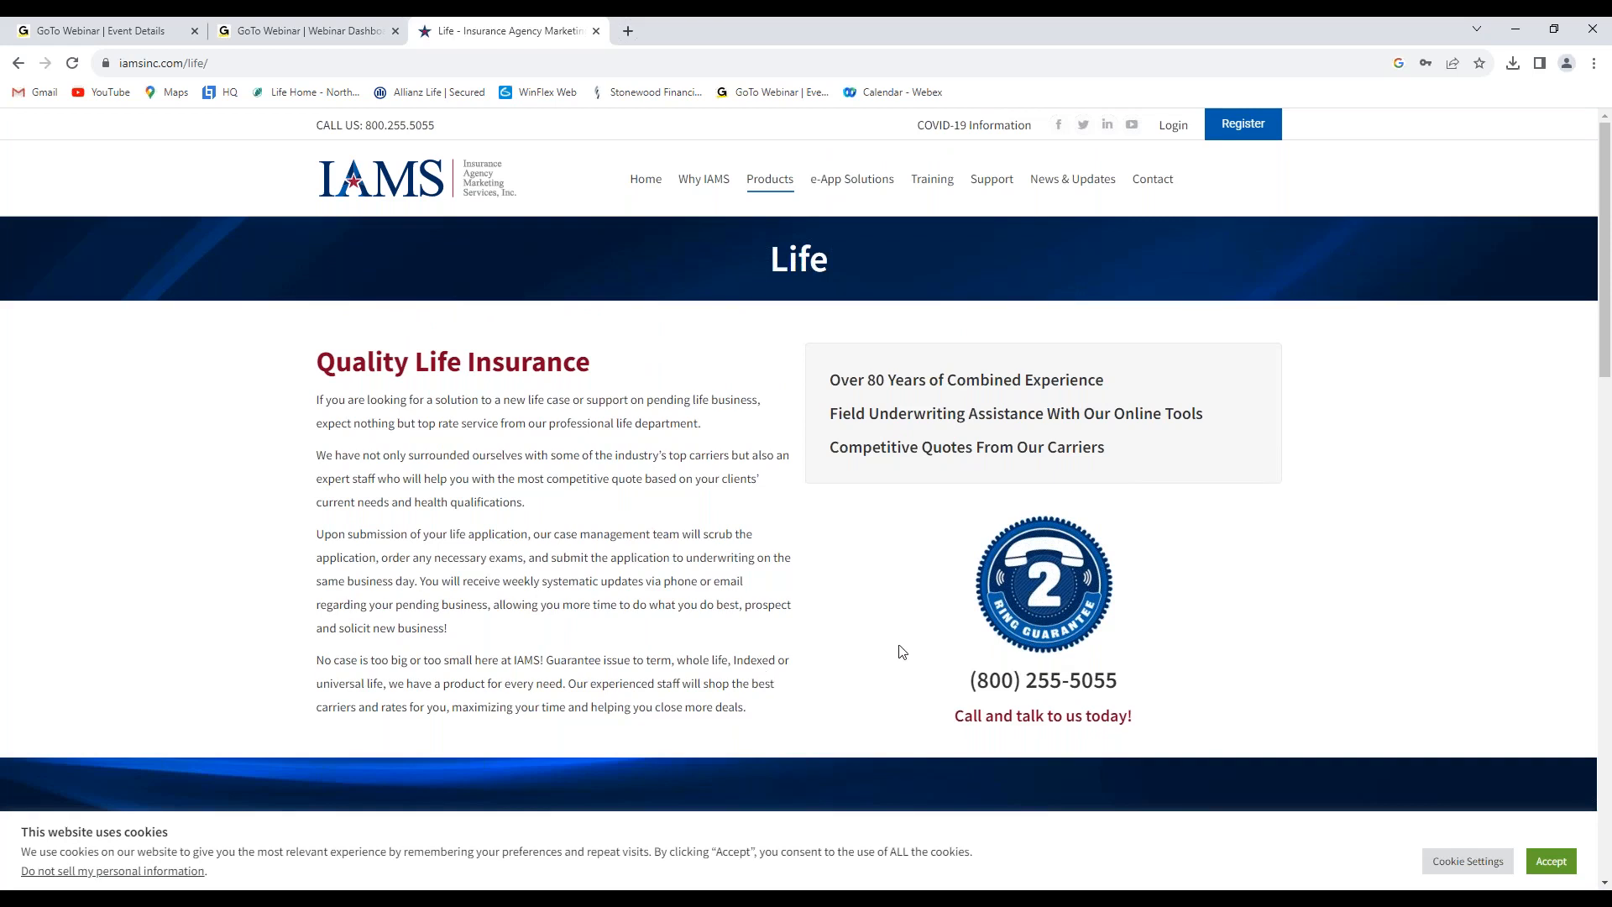
scroll(897, 655, down, 4)
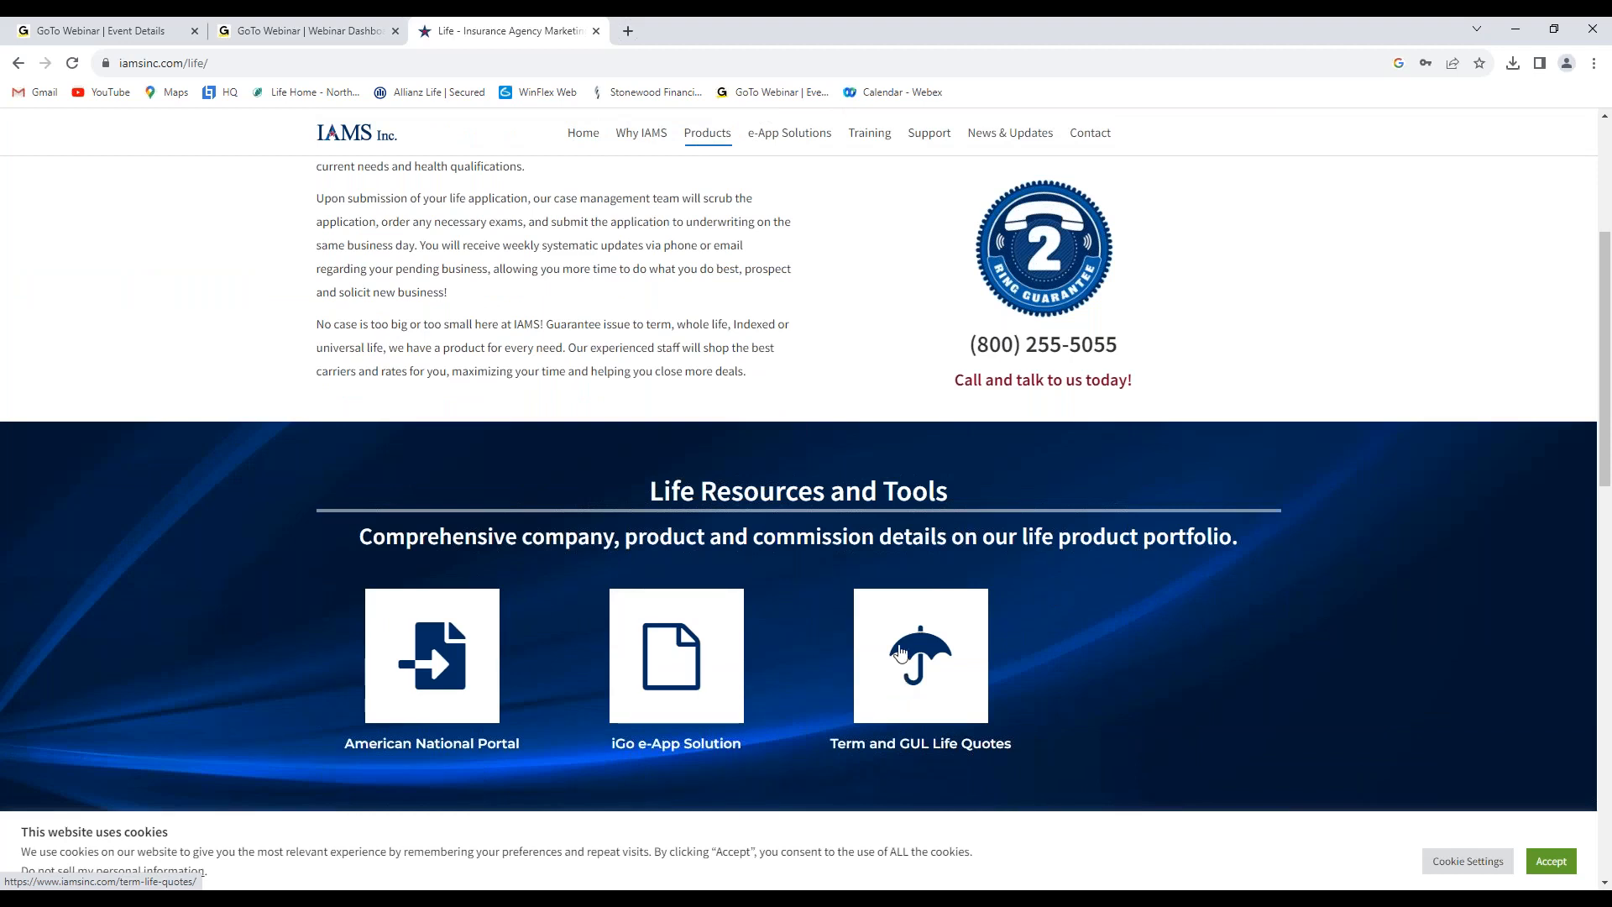
scroll(838, 521, up, 5)
mouse_move(779, 187)
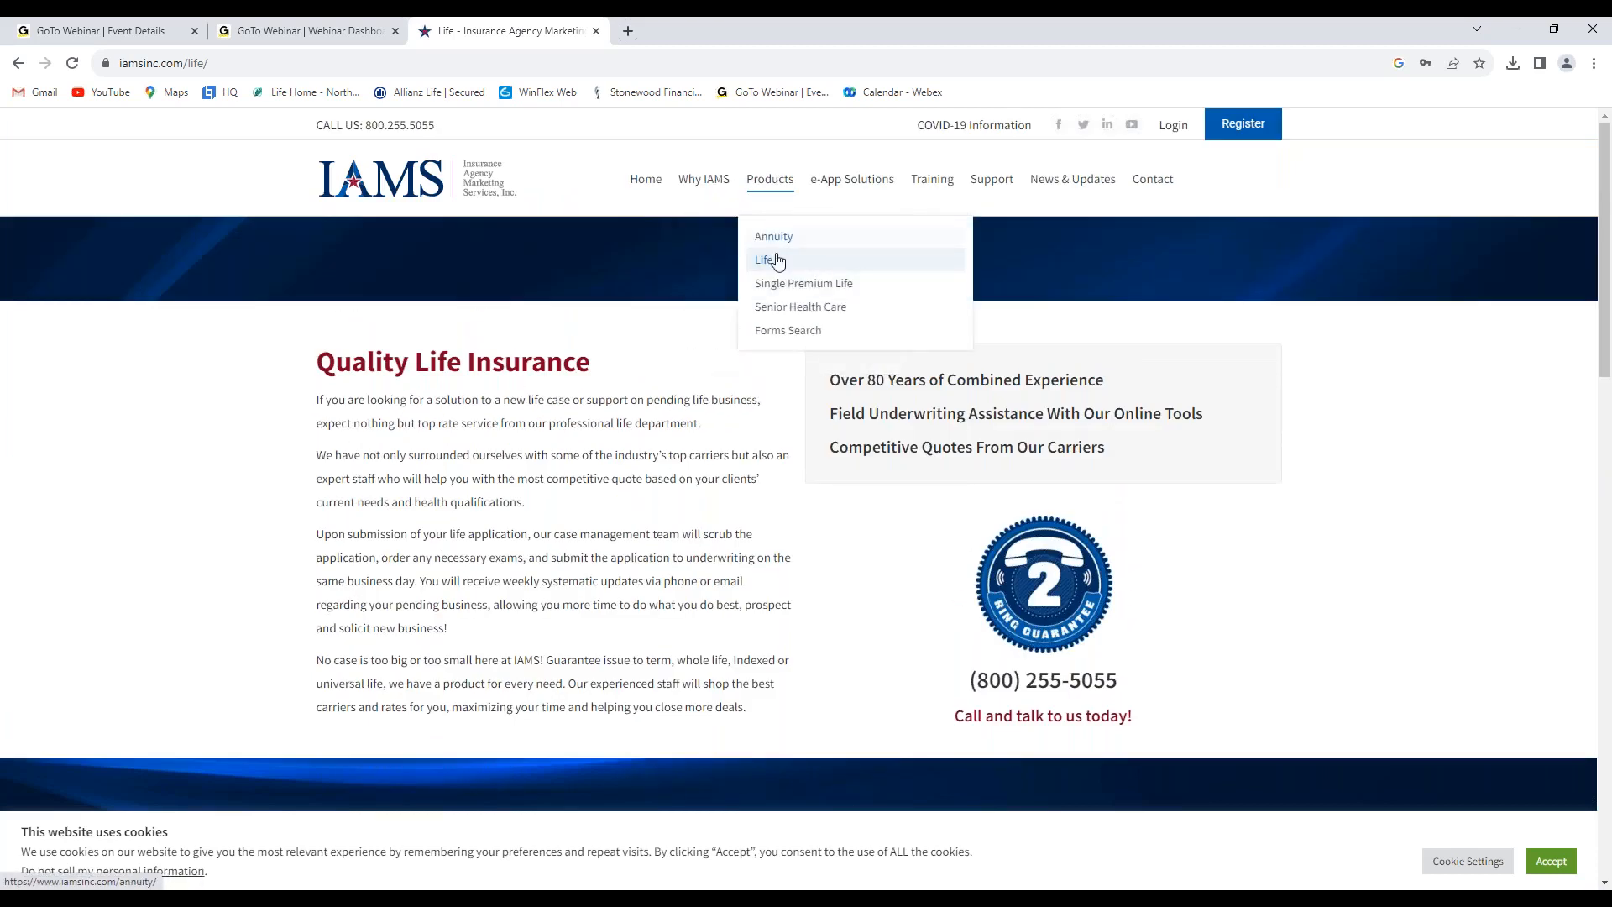
scroll(899, 521, down, 5)
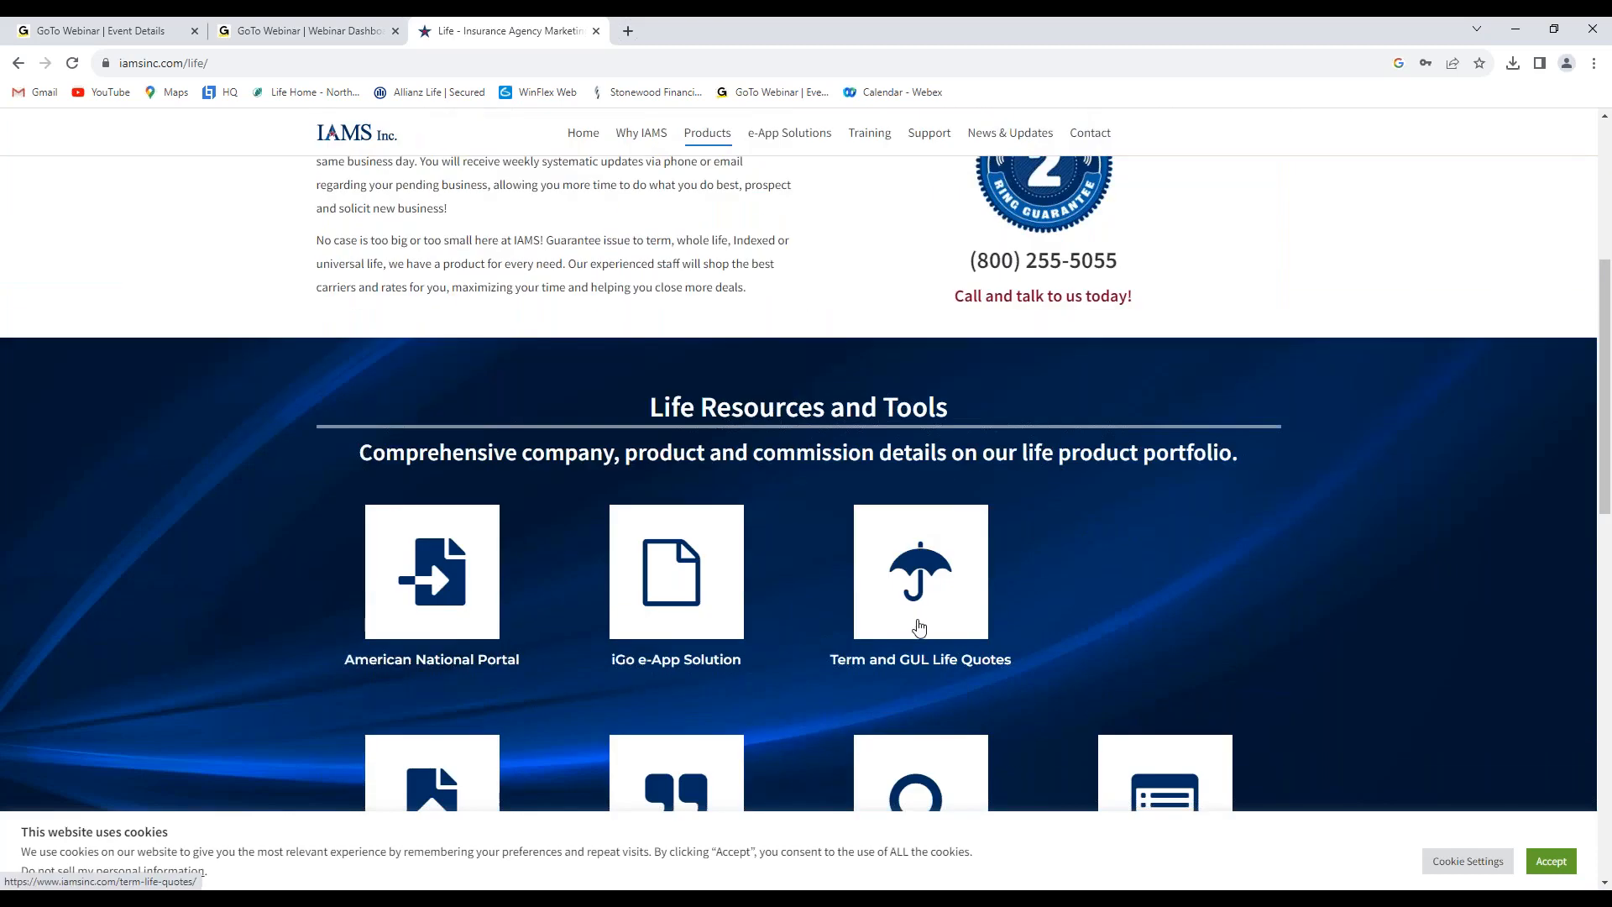
click(919, 616)
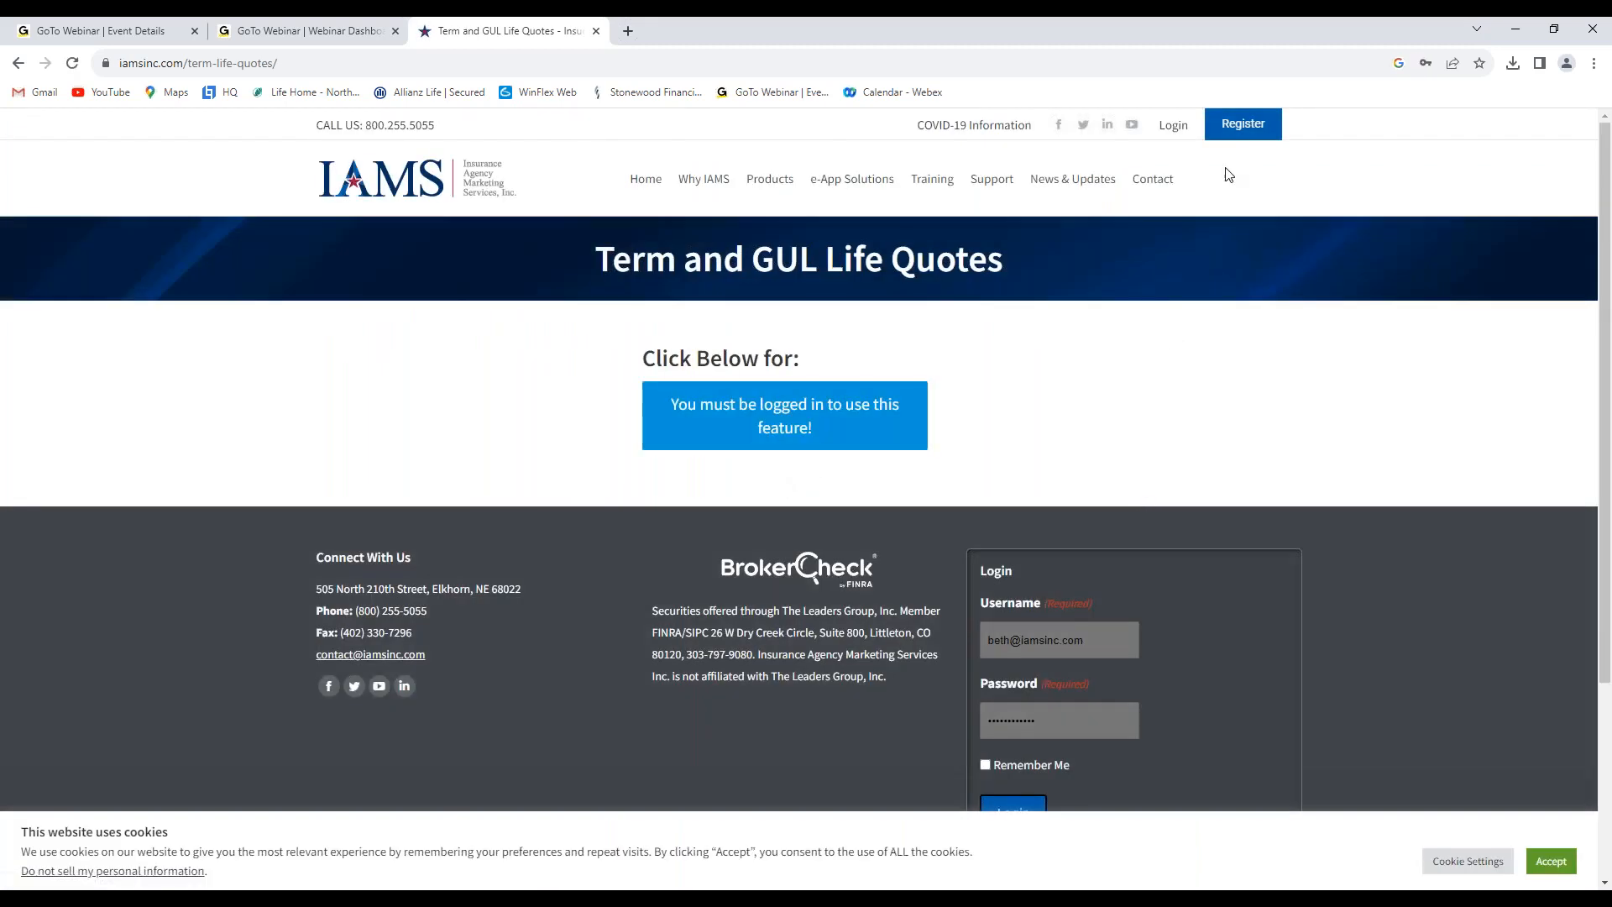
- Log in to the website with the prefilled credentials and launch the Quotes Tool
scroll(1172, 378, down, 3)
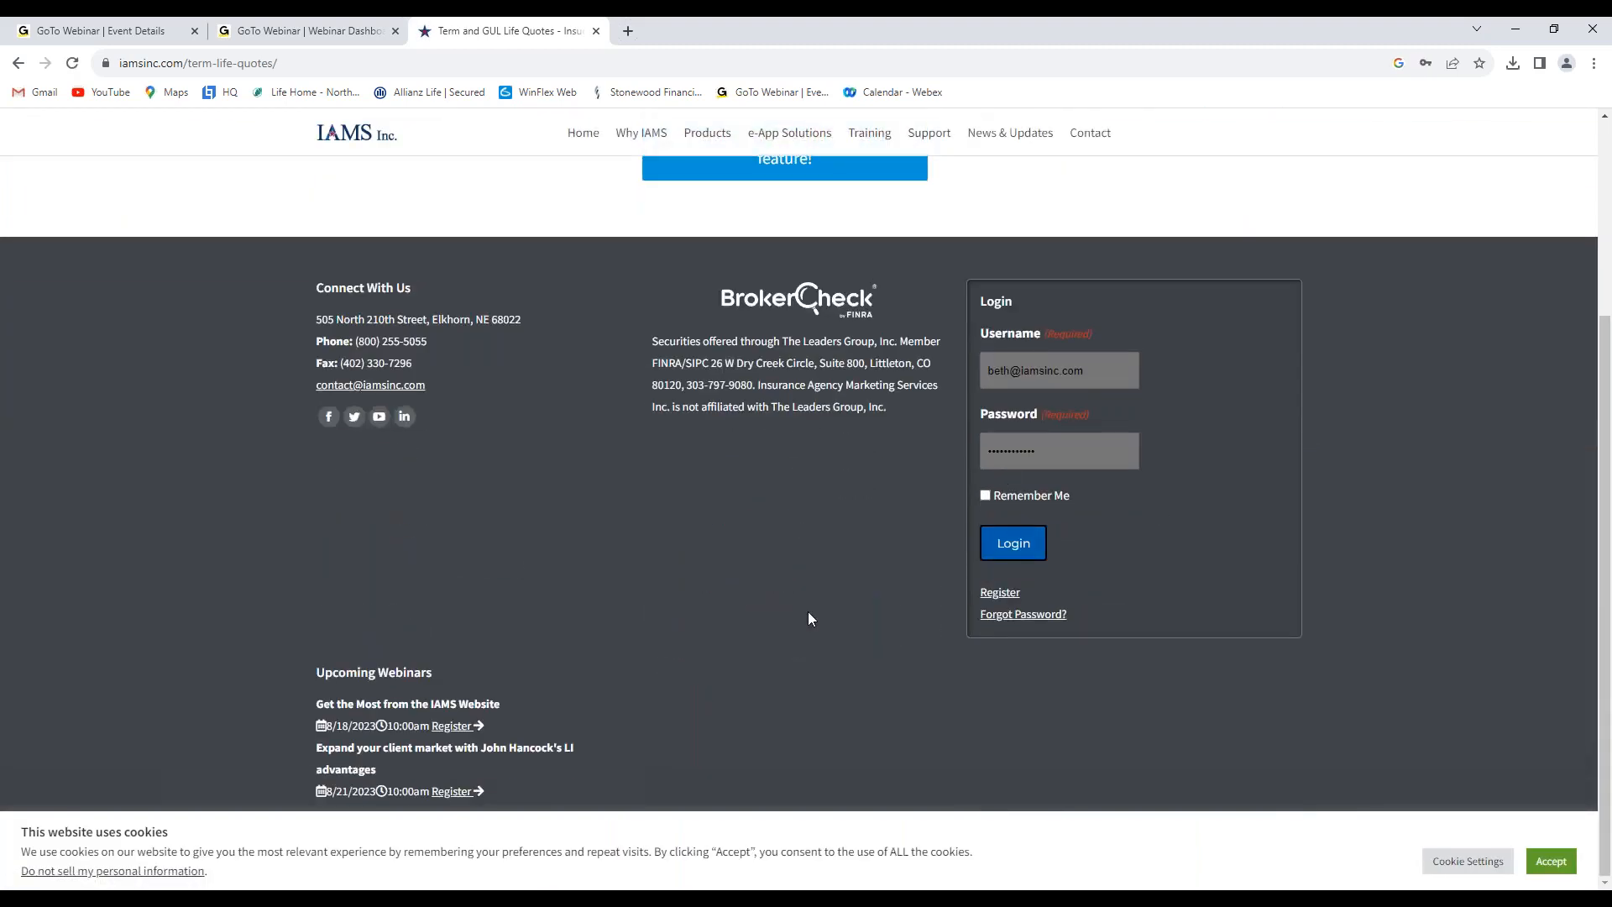
scroll(809, 619, up, 3)
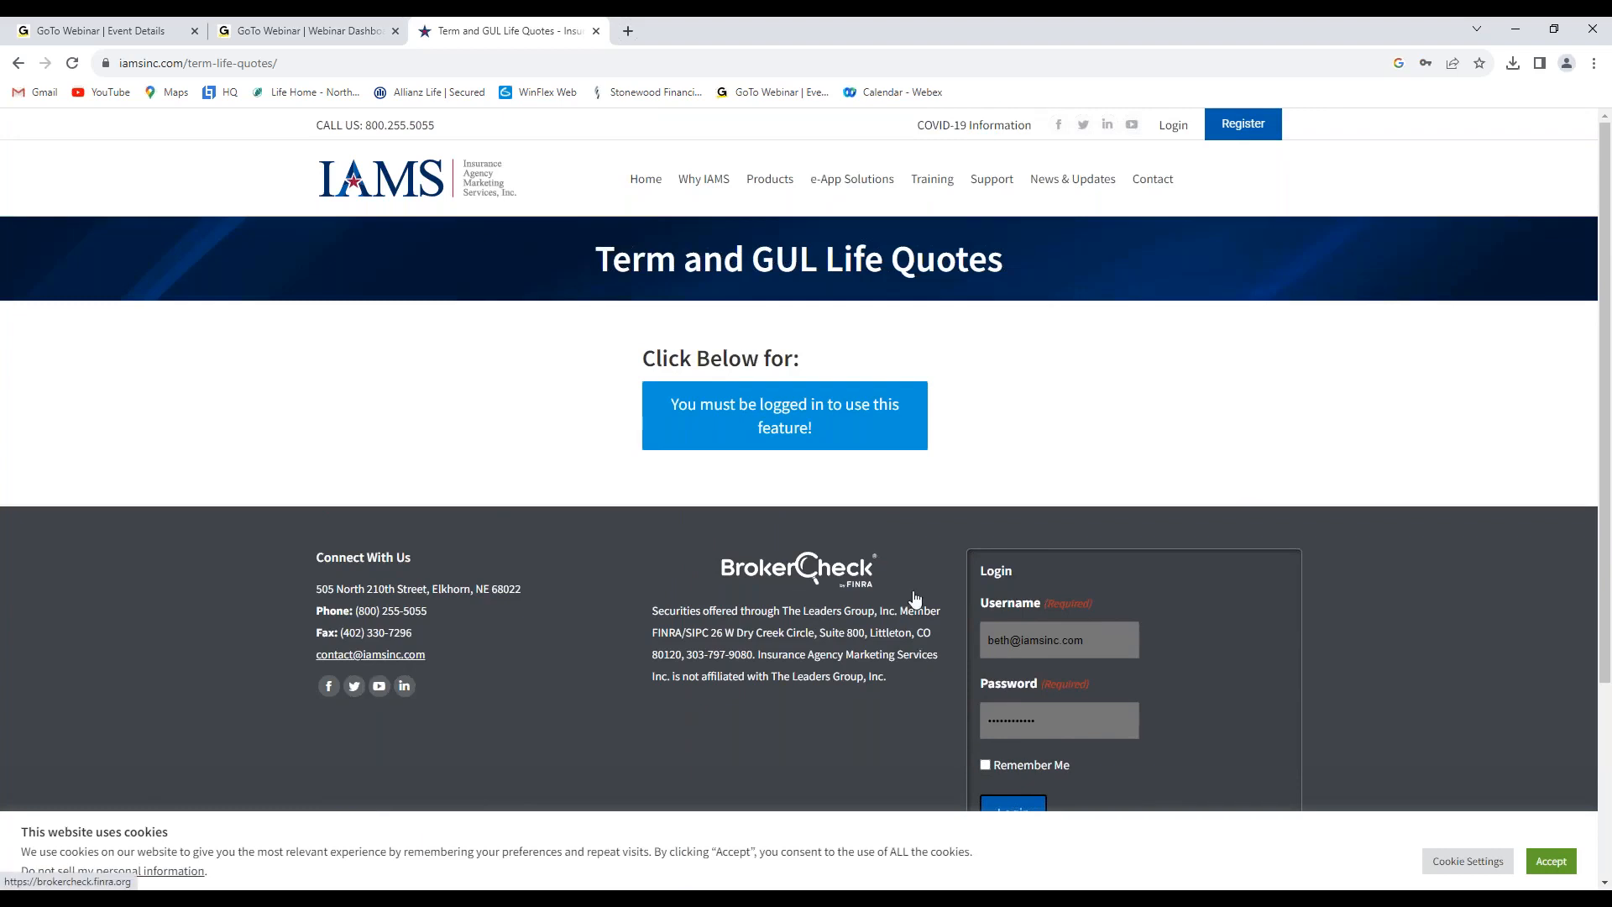
scroll(915, 598, down, 2)
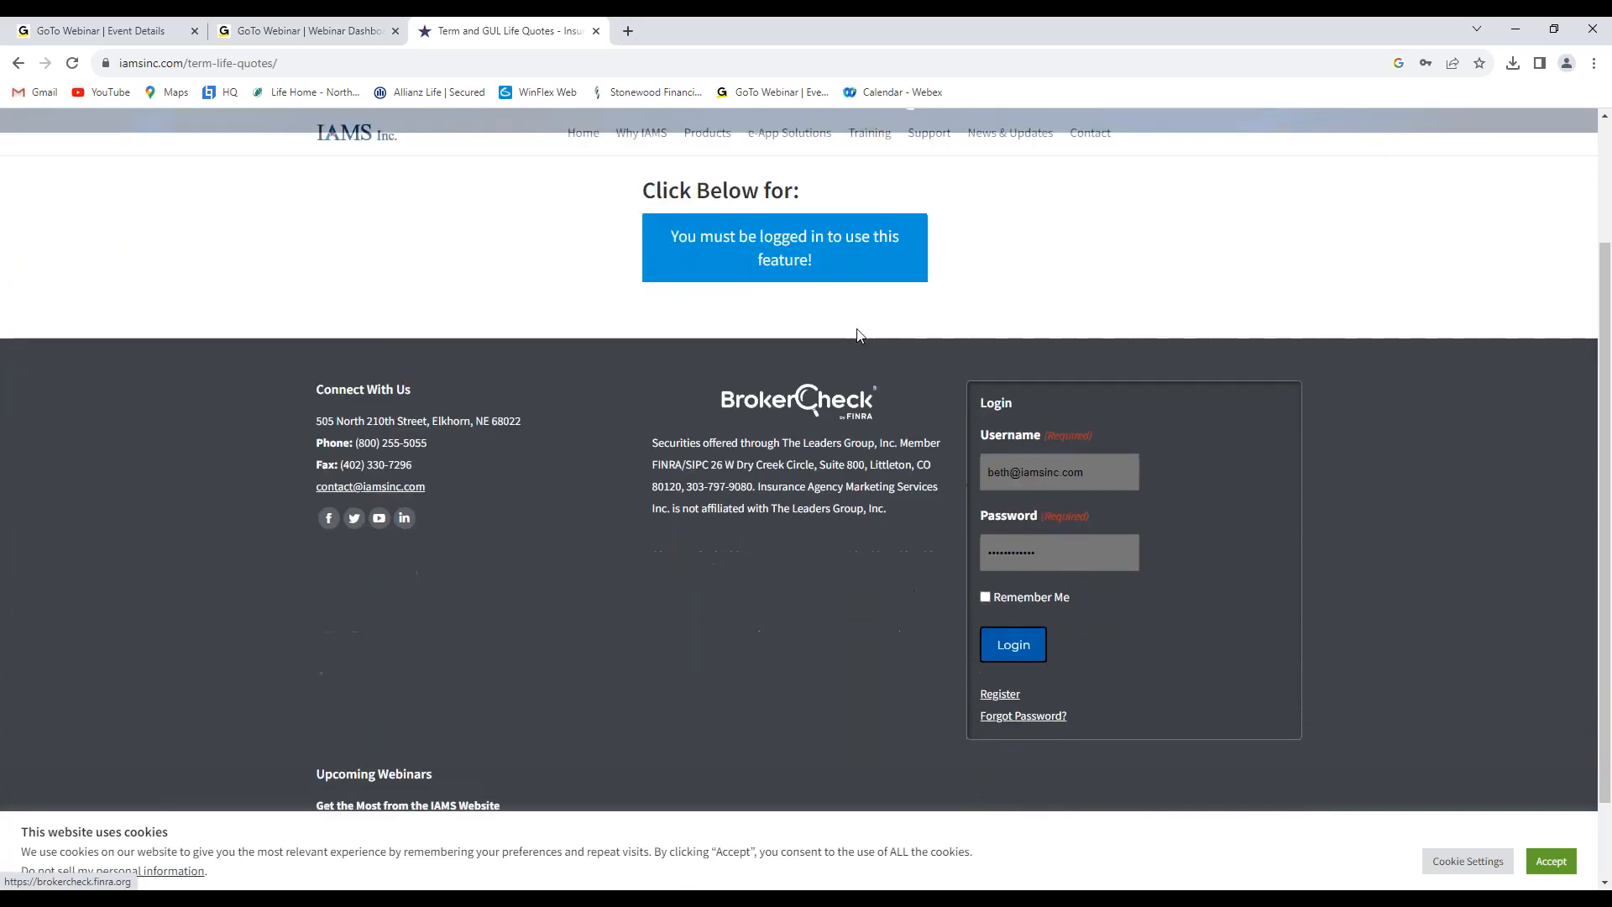
click(1021, 648)
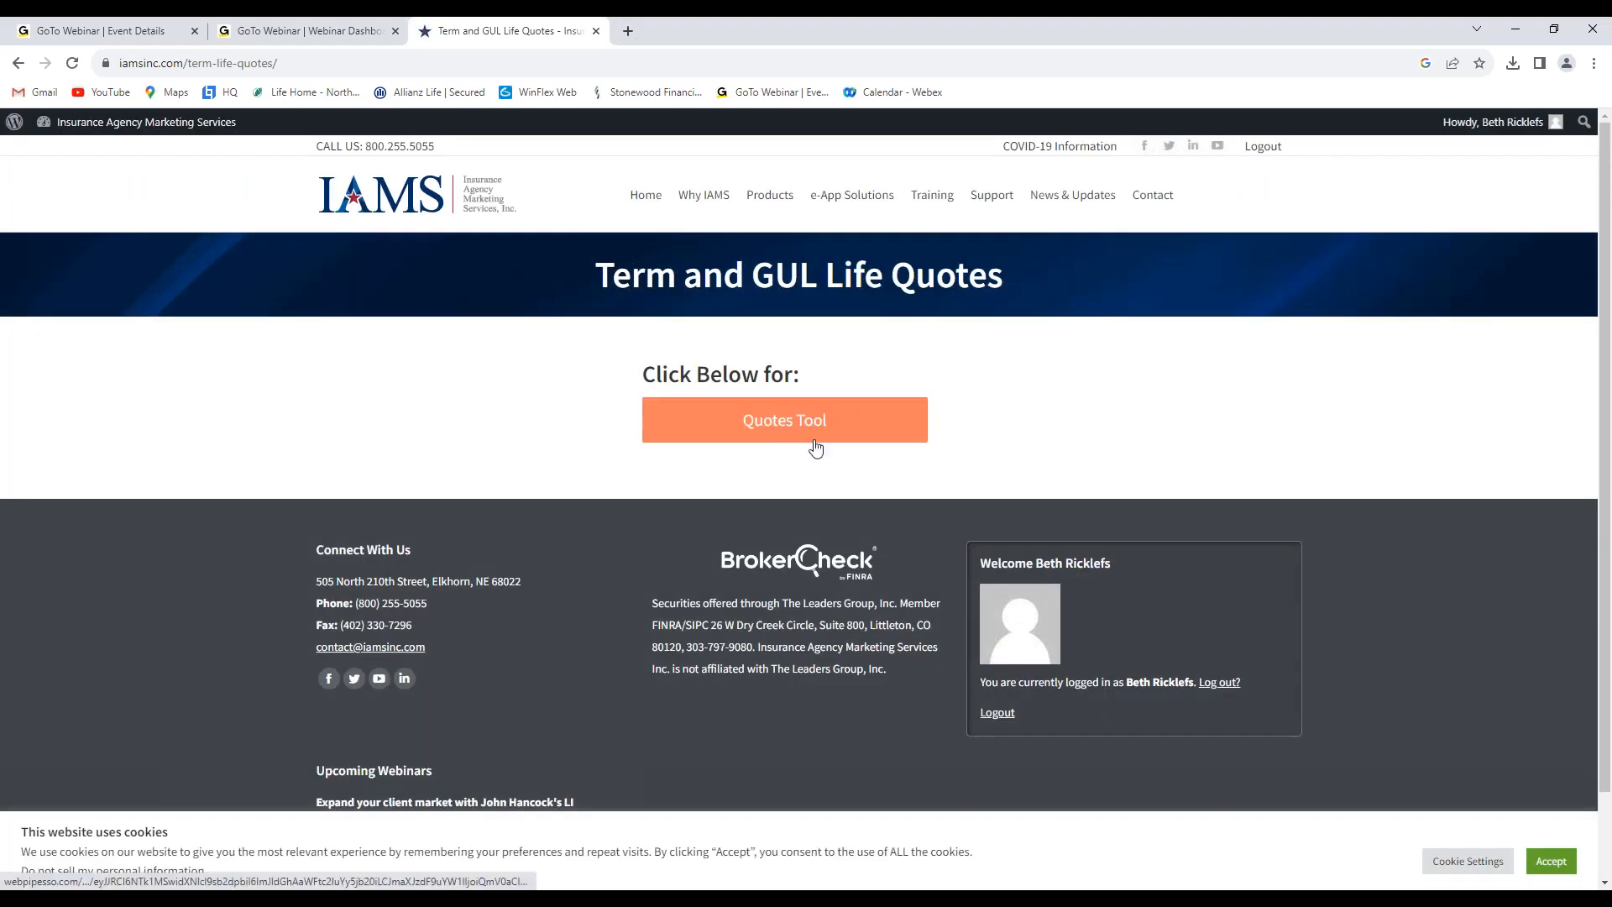
click(793, 438)
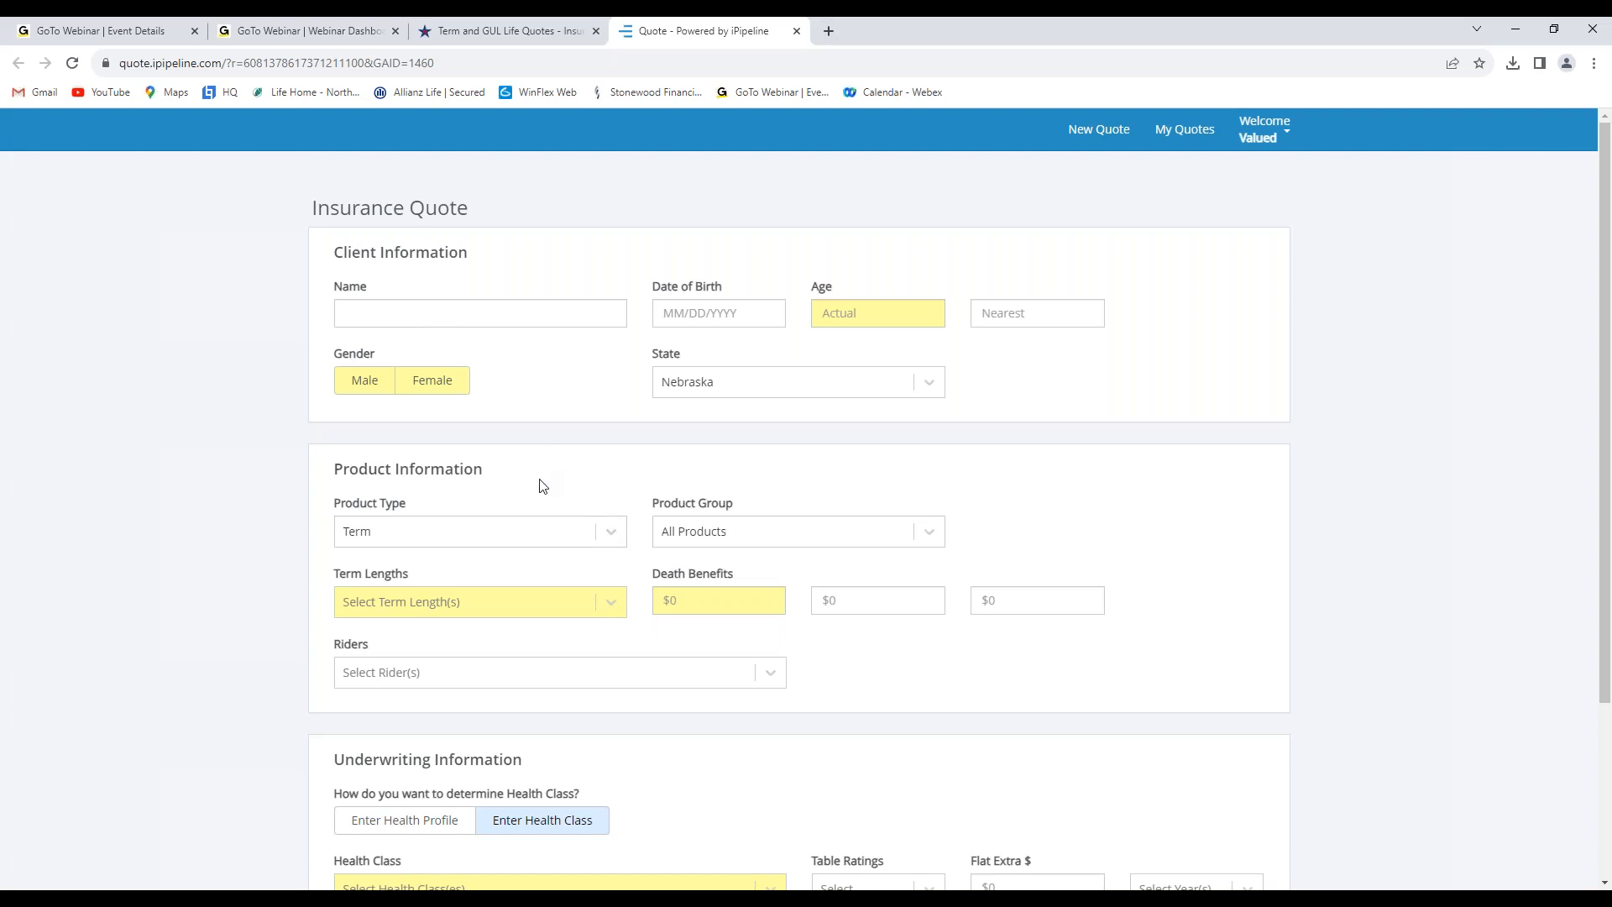
click(502, 321)
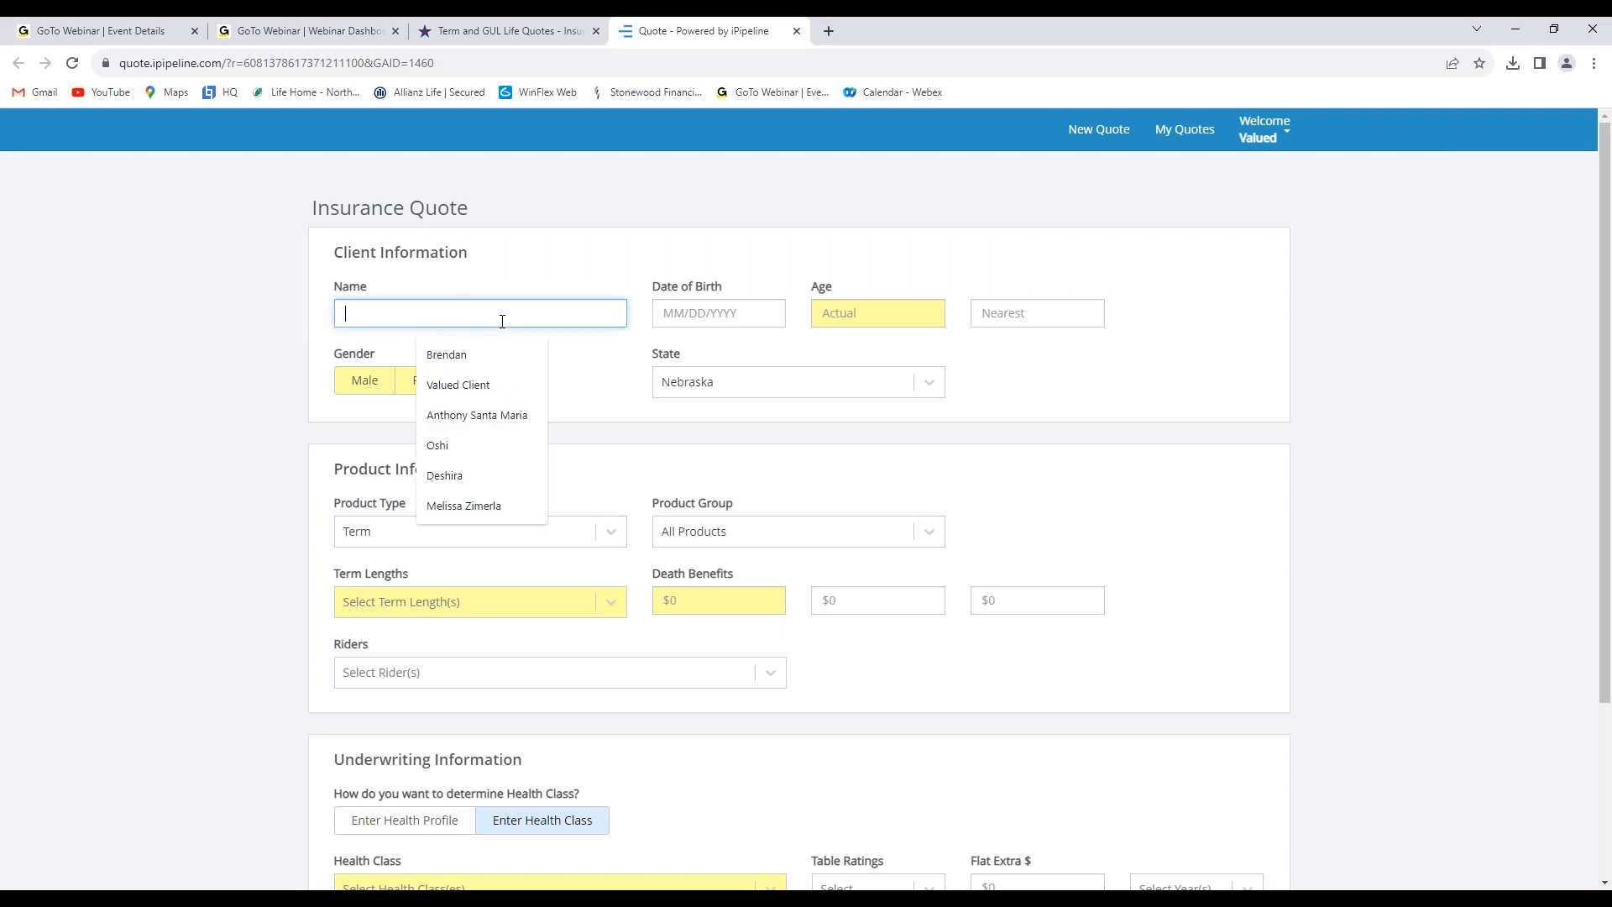
key(ctrl+v)
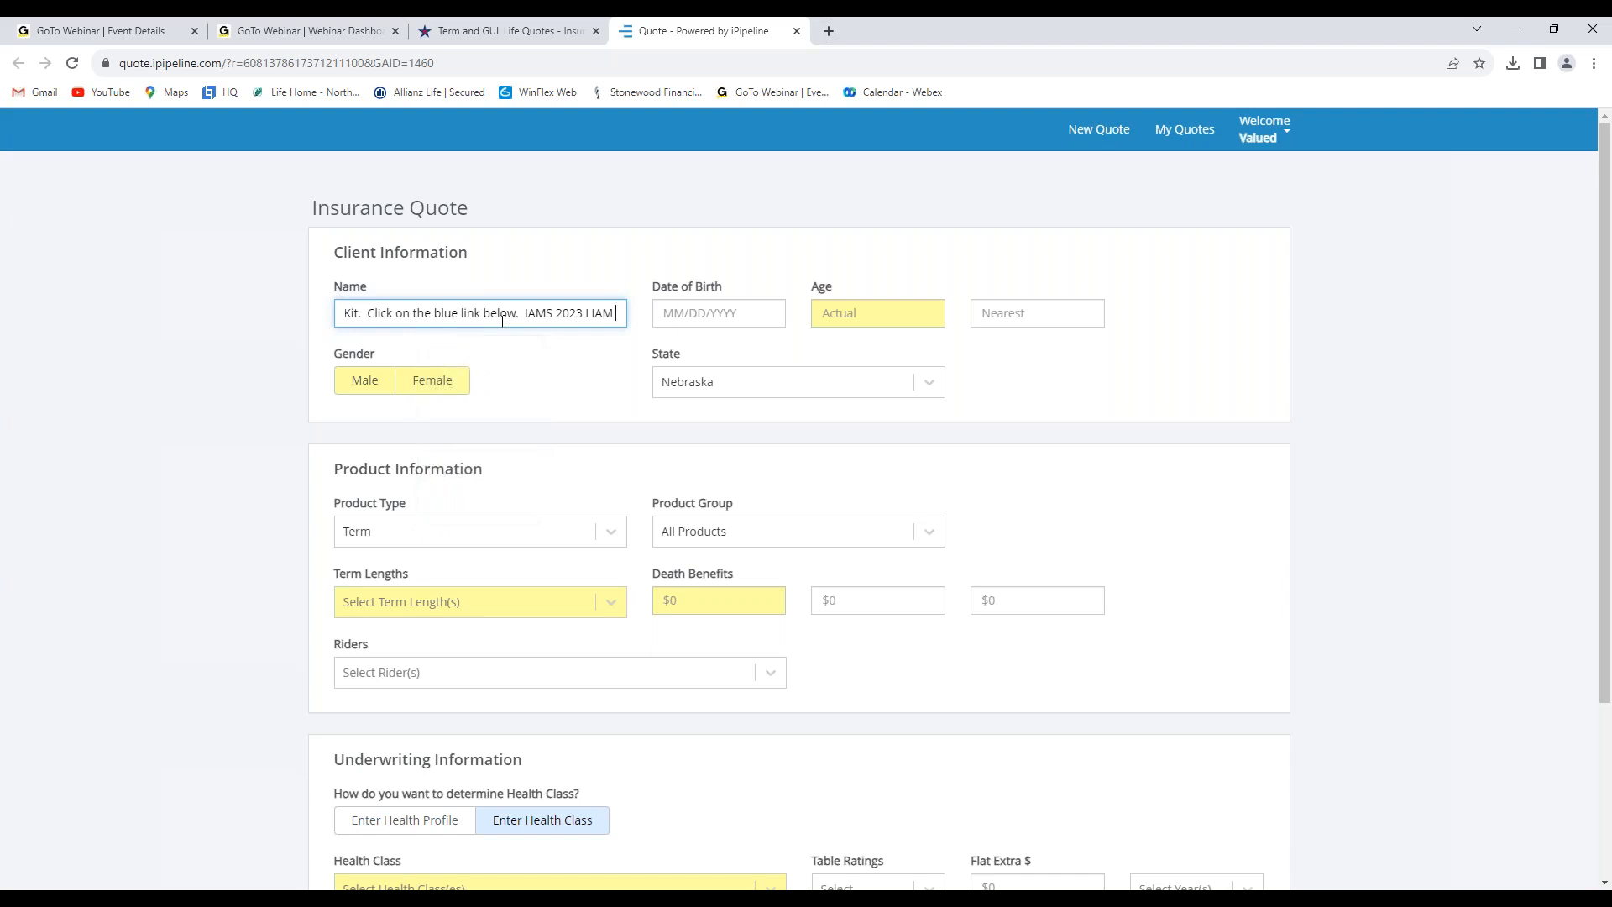
key(BackSpace)
key(BackSpace)
key(BackSpace)
key(BackSpace)
key(BackSpace)
key(BackSpace)
key(BackSpace)
key(BackSpace)
key(BackSpace)
key(BackSpace)
key(BackSpace)
key(BackSpace)
key(BackSpace)
key(BackSpace)
key(BackSpace)
key(BackSpace)
key(BackSpace)
key(BackSpace)
key(BackSpace)
key(BackSpace)
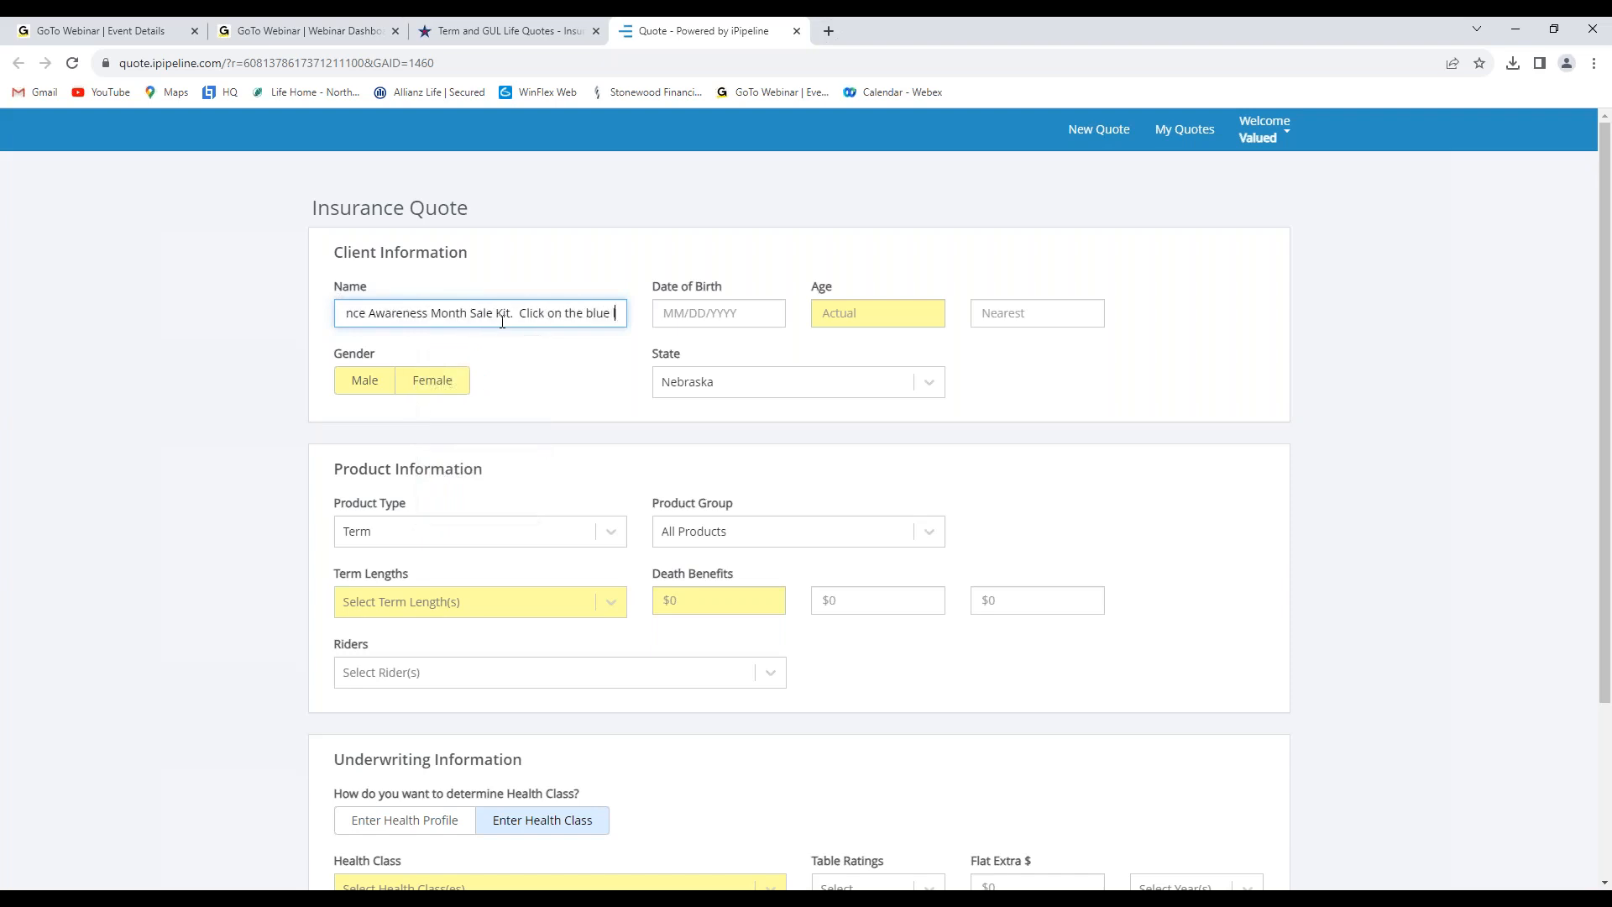
key(BackSpace)
key(BackSpace)
key(BackSpace)
key(BackSpace)
key(BackSpace)
key(BackSpace)
key(BackSpace)
key(BackSpace)
key(BackSpace)
key(BackSpace)
key(BackSpace)
key(BackSpace)
key(BackSpace)
key(BackSpace)
key(BackSpace)
key(BackSpace)
key(BackSpace)
key(BackSpace)
key(BackSpace)
key(BackSpace)
- Fill in the client information with name VC, actual age 45, nearest age 46 and gender Female
drag(503, 322, 148, 259)
text(VC)
key(Tab)
key(Tab)
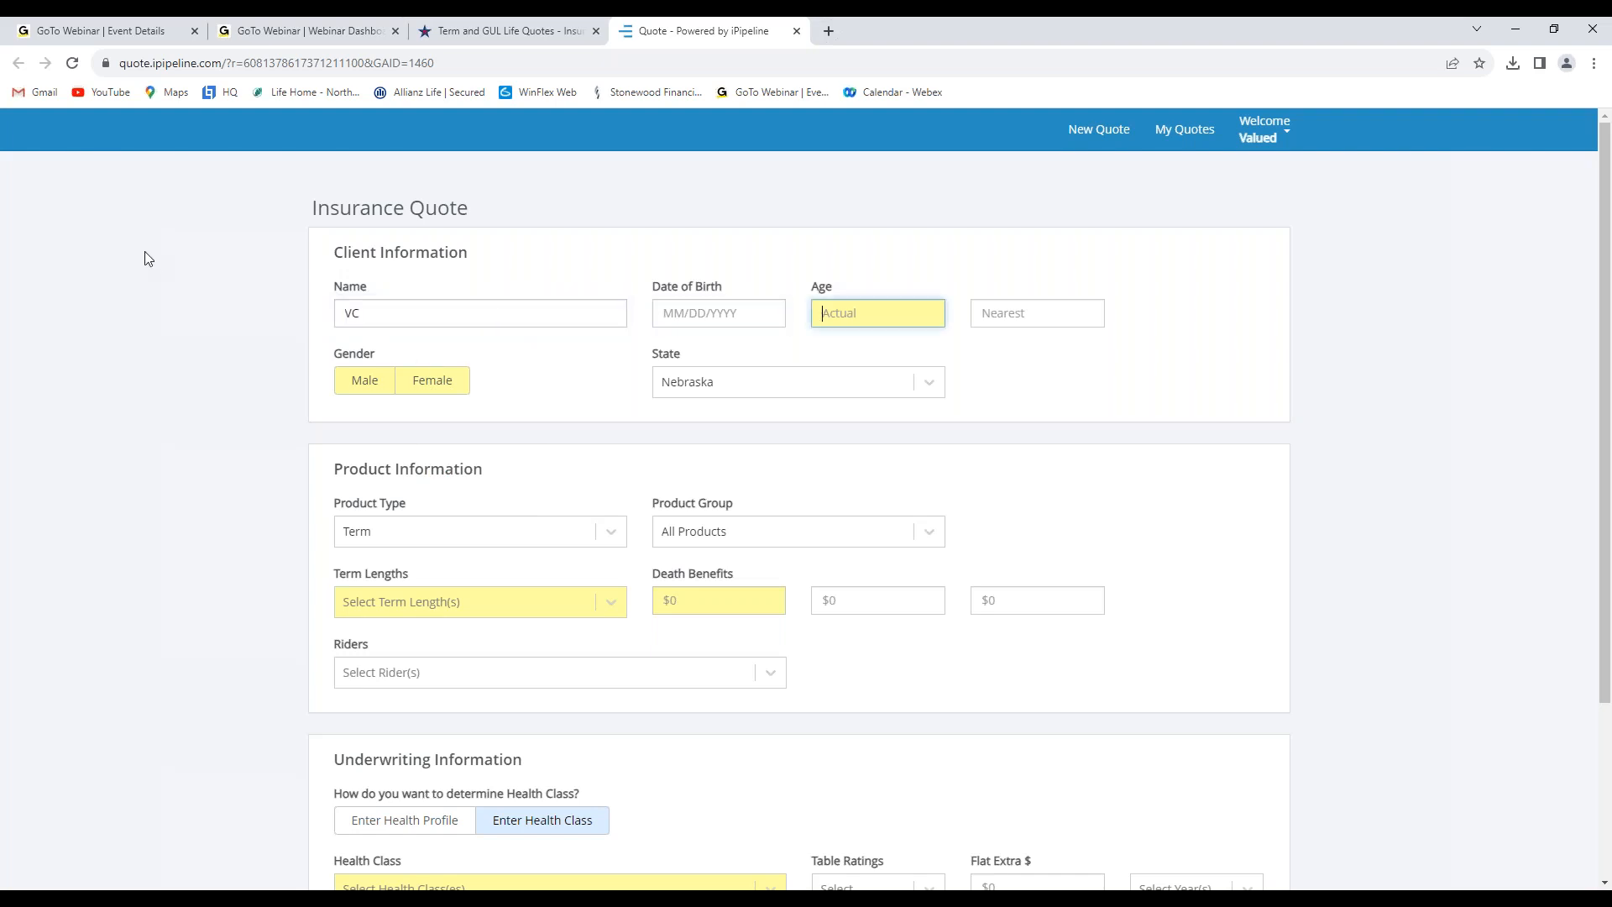
text(45)
key(Tab)
text(46)
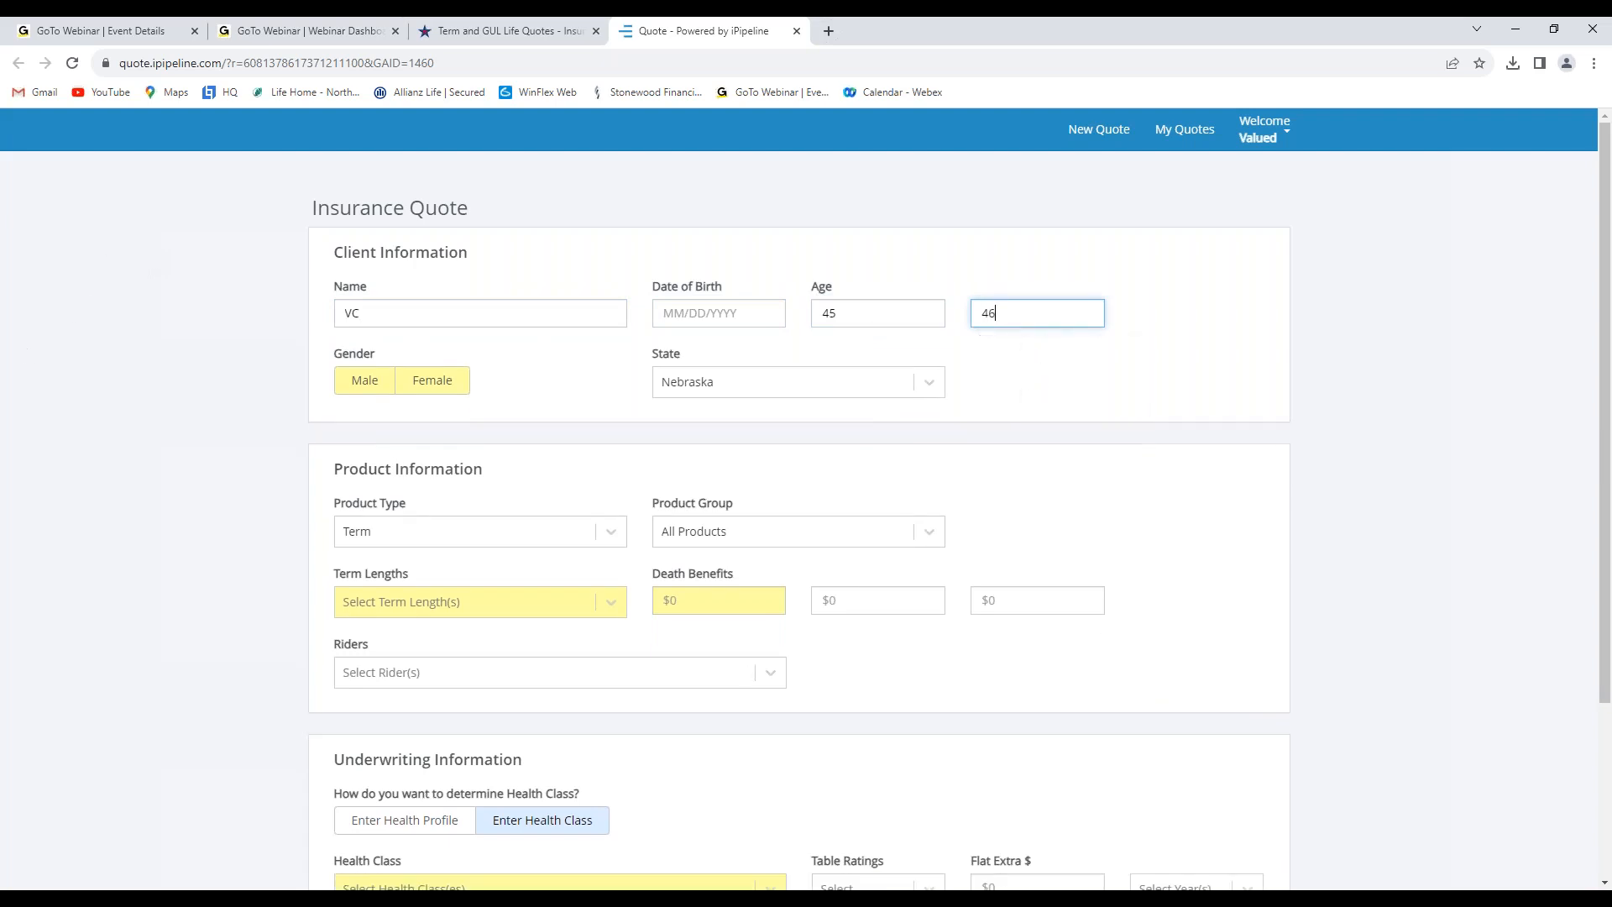
click(431, 381)
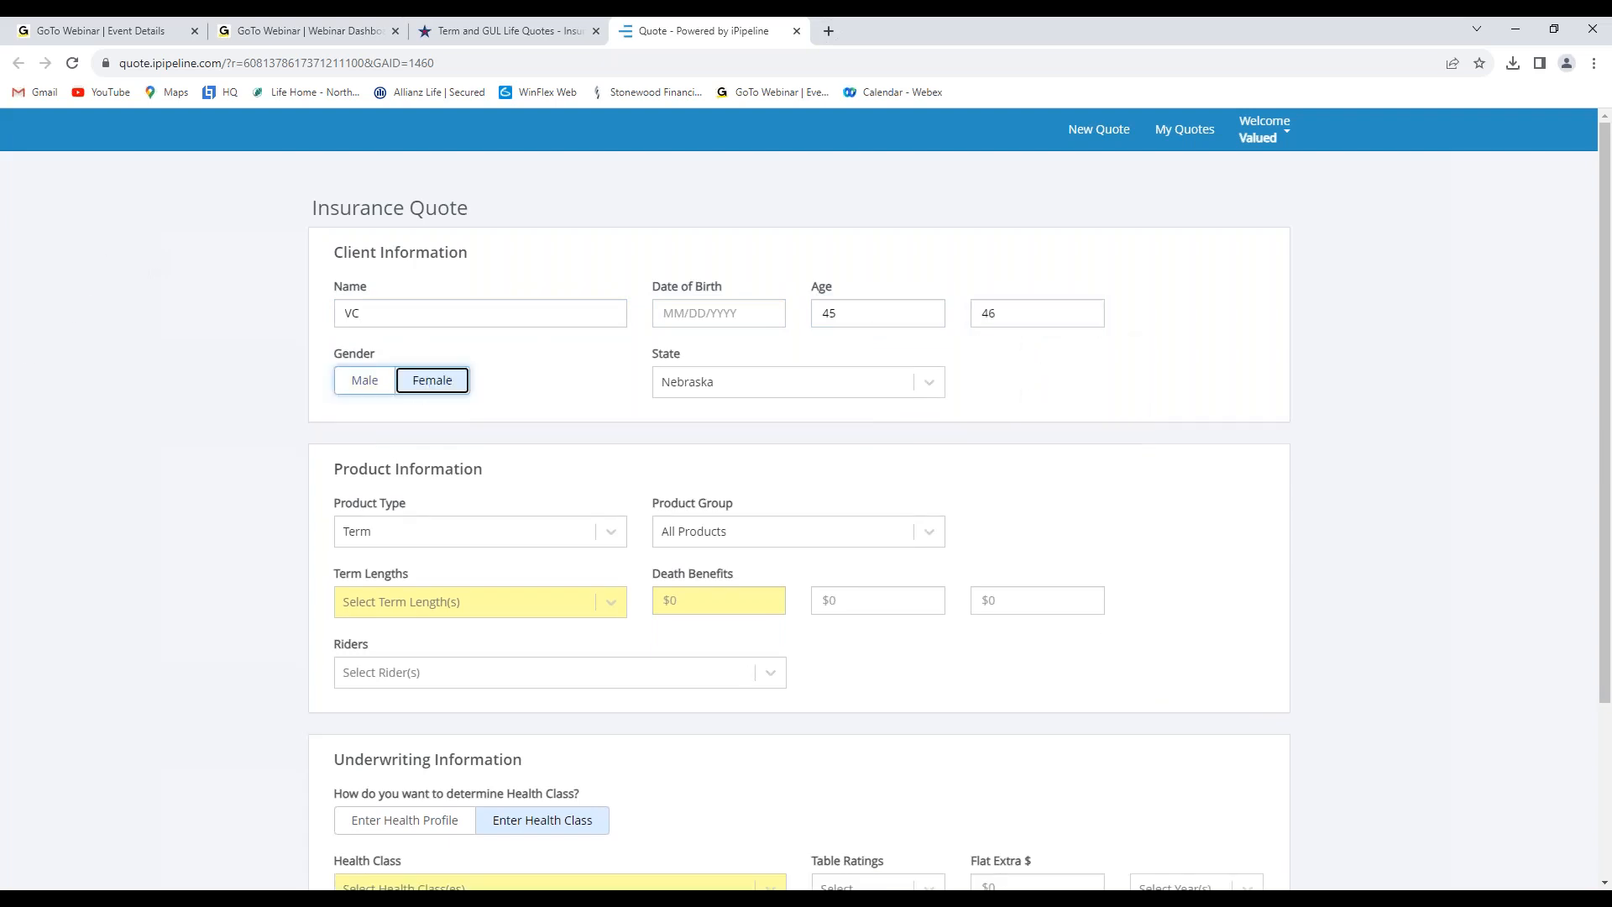
- Choose Term as the product type and select term lengths of 10, 15, 20 and 30 years
click(469, 534)
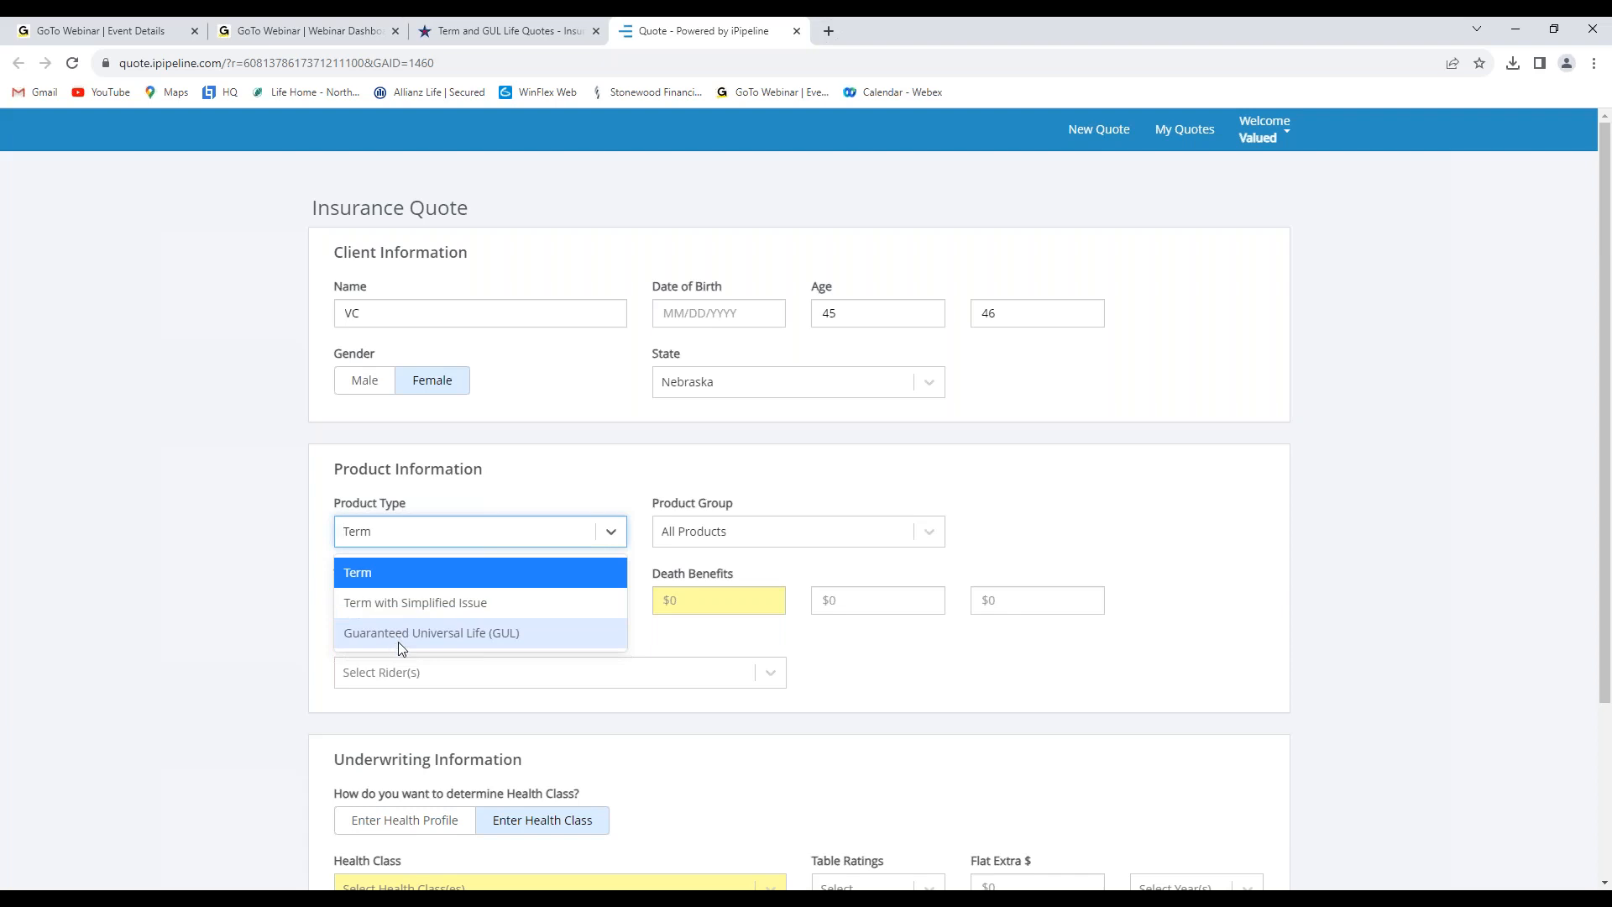
click(406, 571)
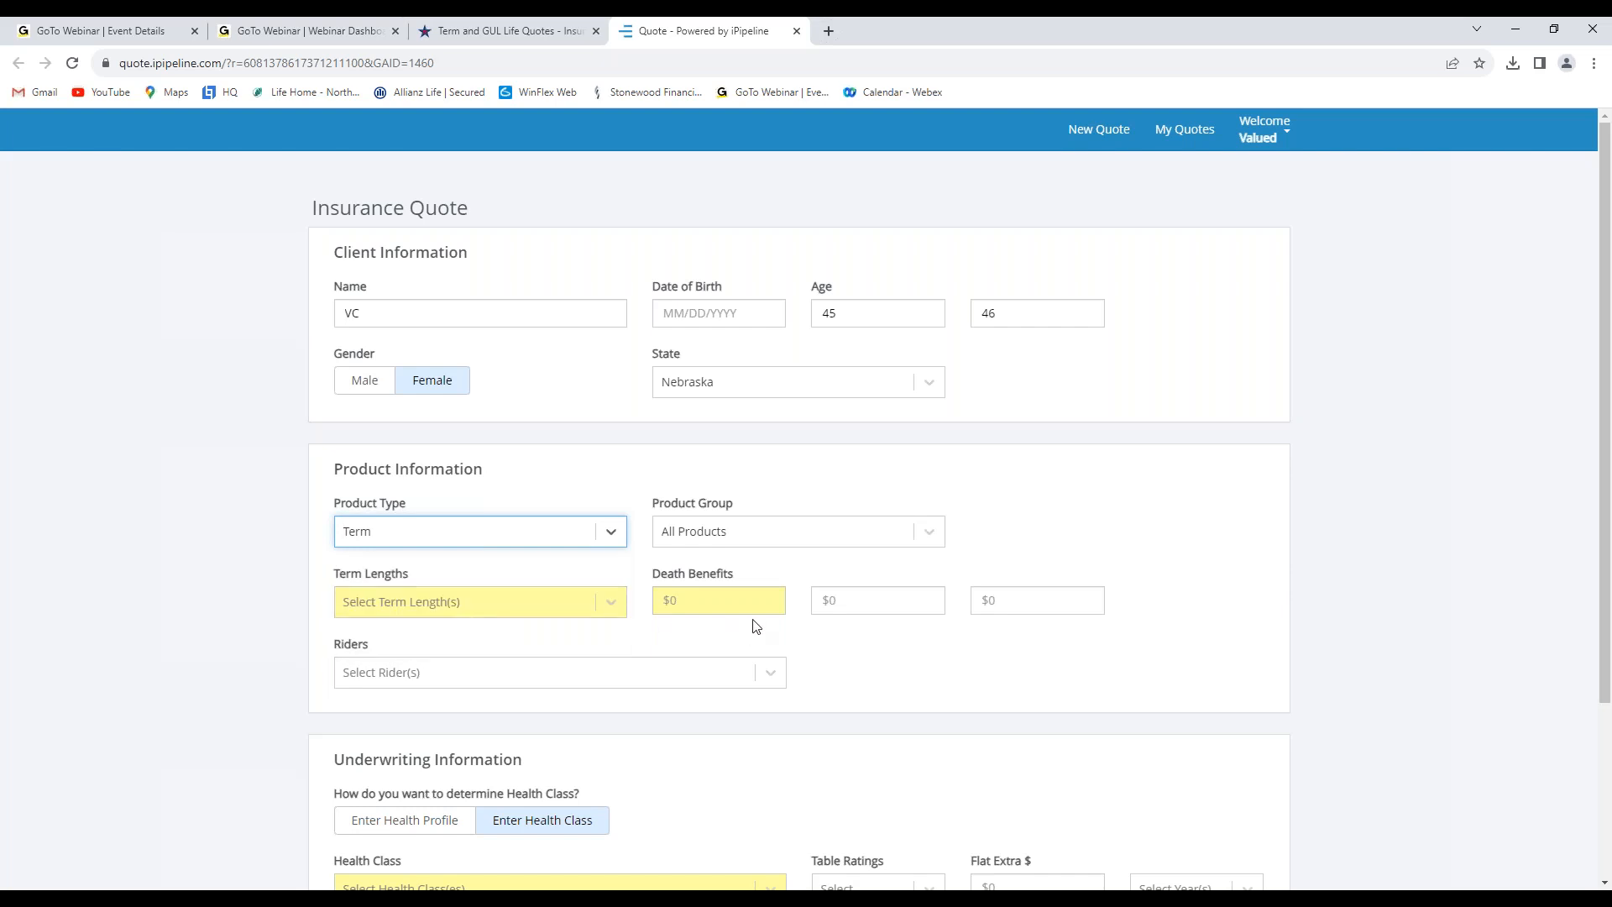
click(539, 601)
scroll(396, 739, down, 1)
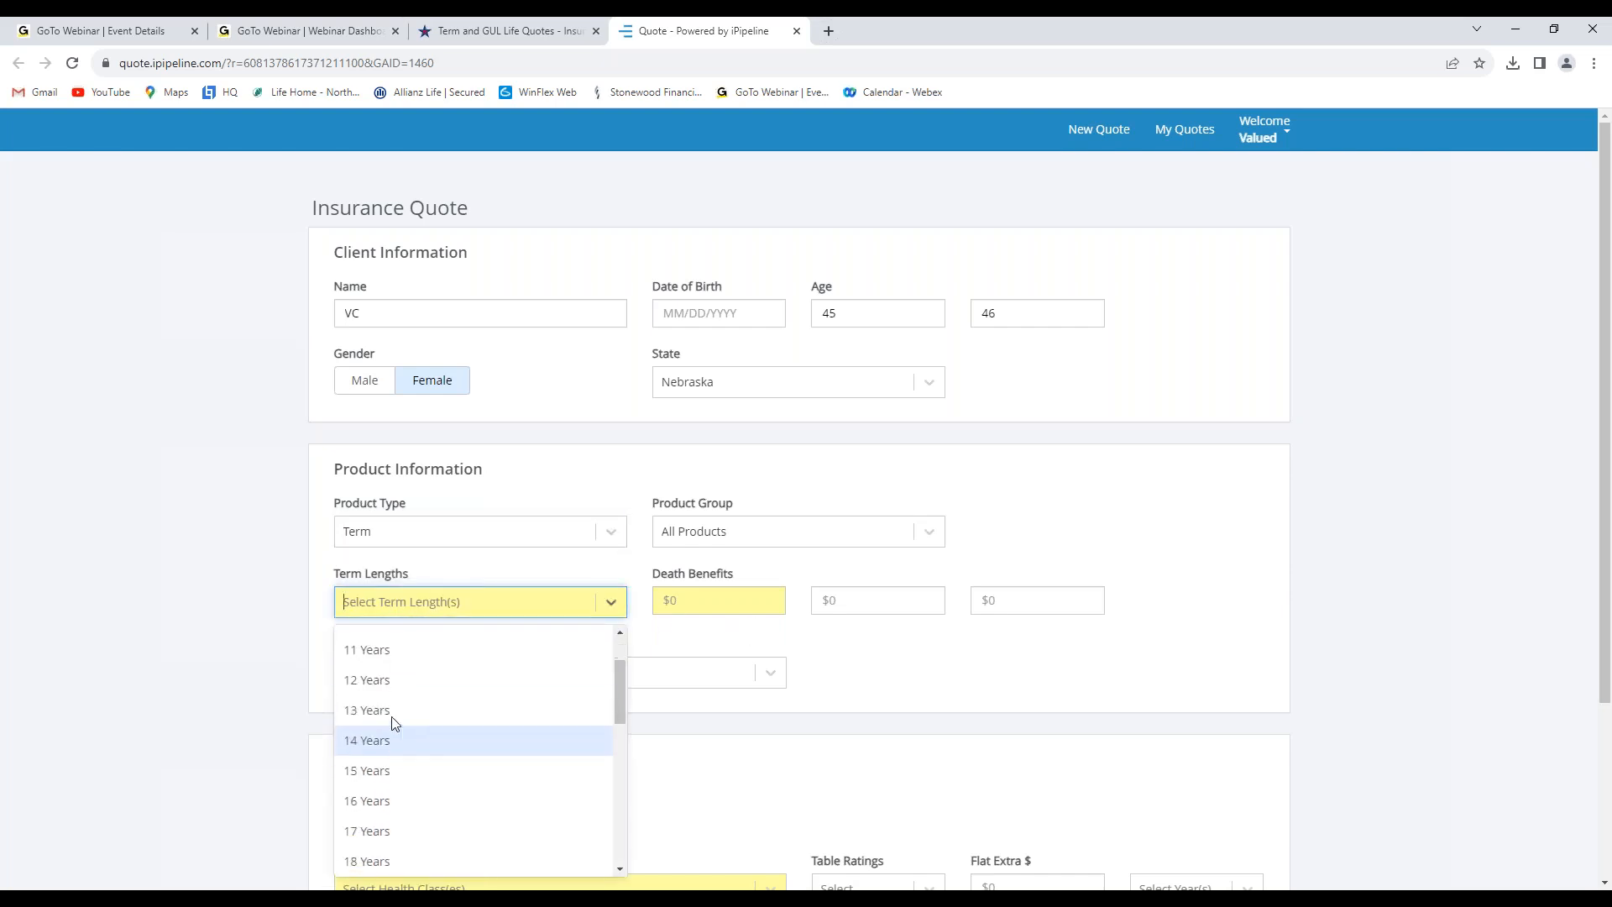
scroll(382, 681, up, 1)
click(381, 696)
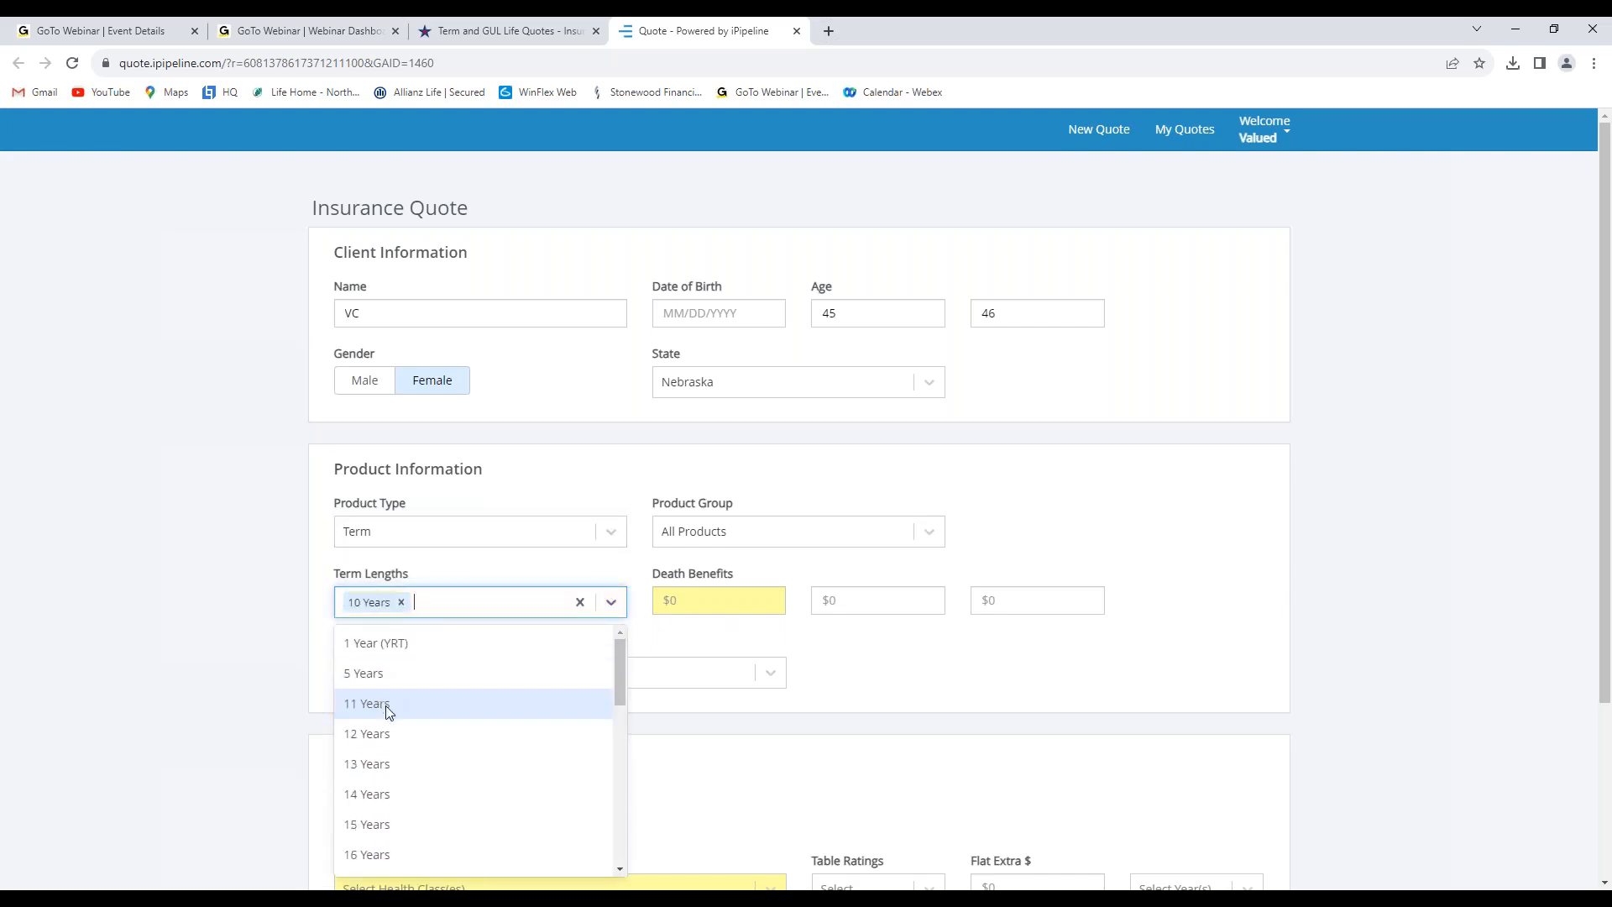
scroll(383, 722, down, 2)
click(388, 666)
scroll(394, 739, down, 1)
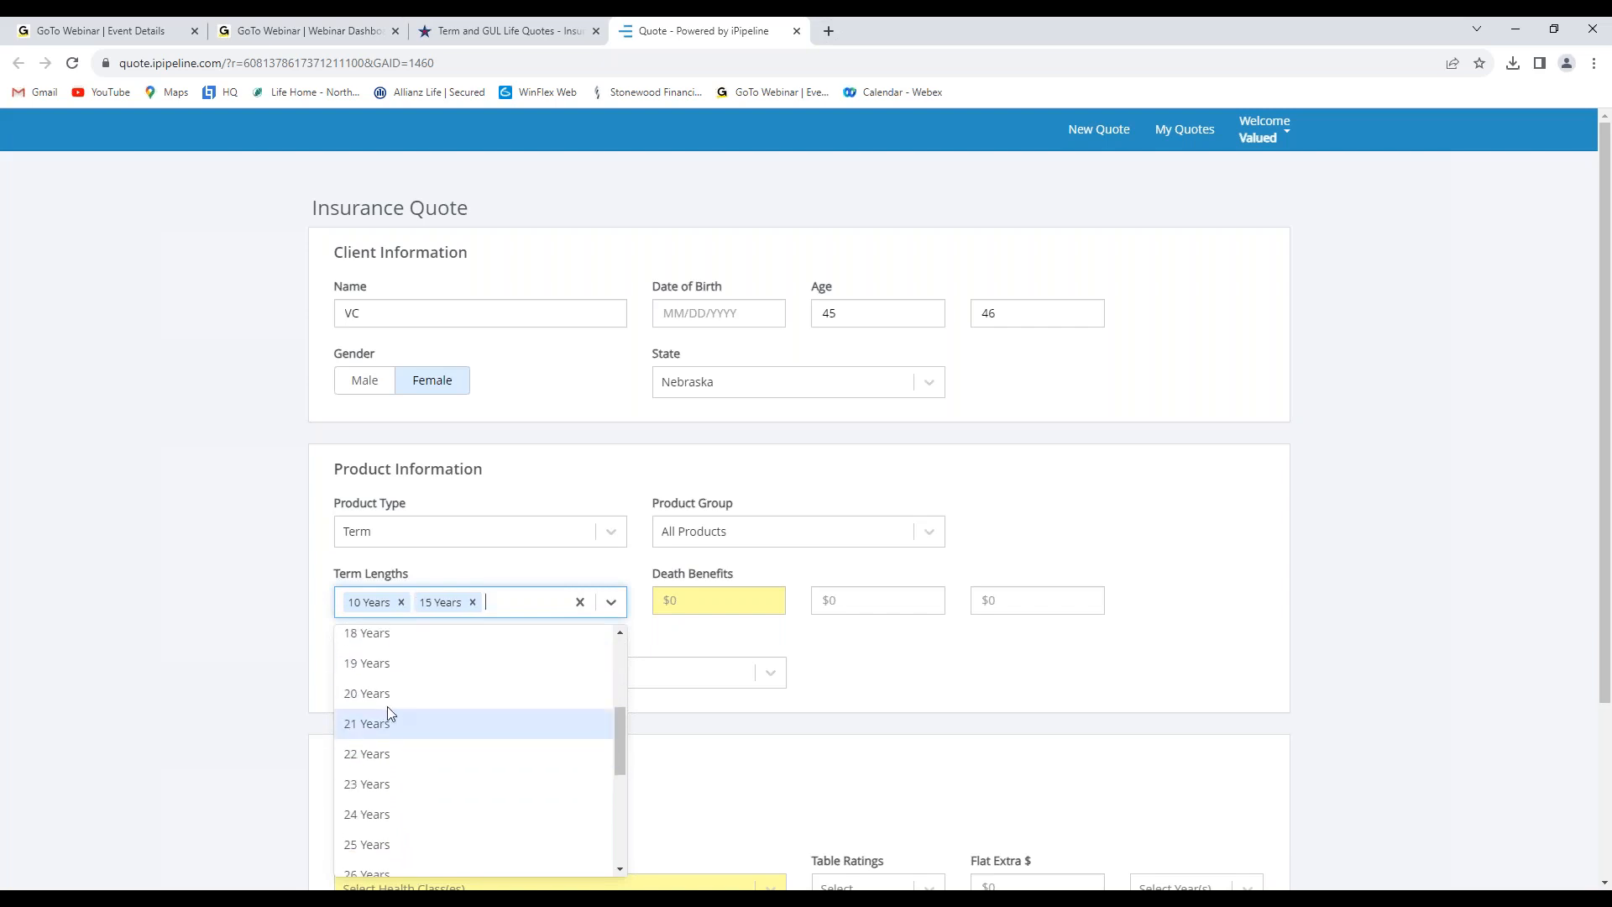
click(391, 724)
scroll(396, 756, down, 2)
scroll(379, 803, down, 2)
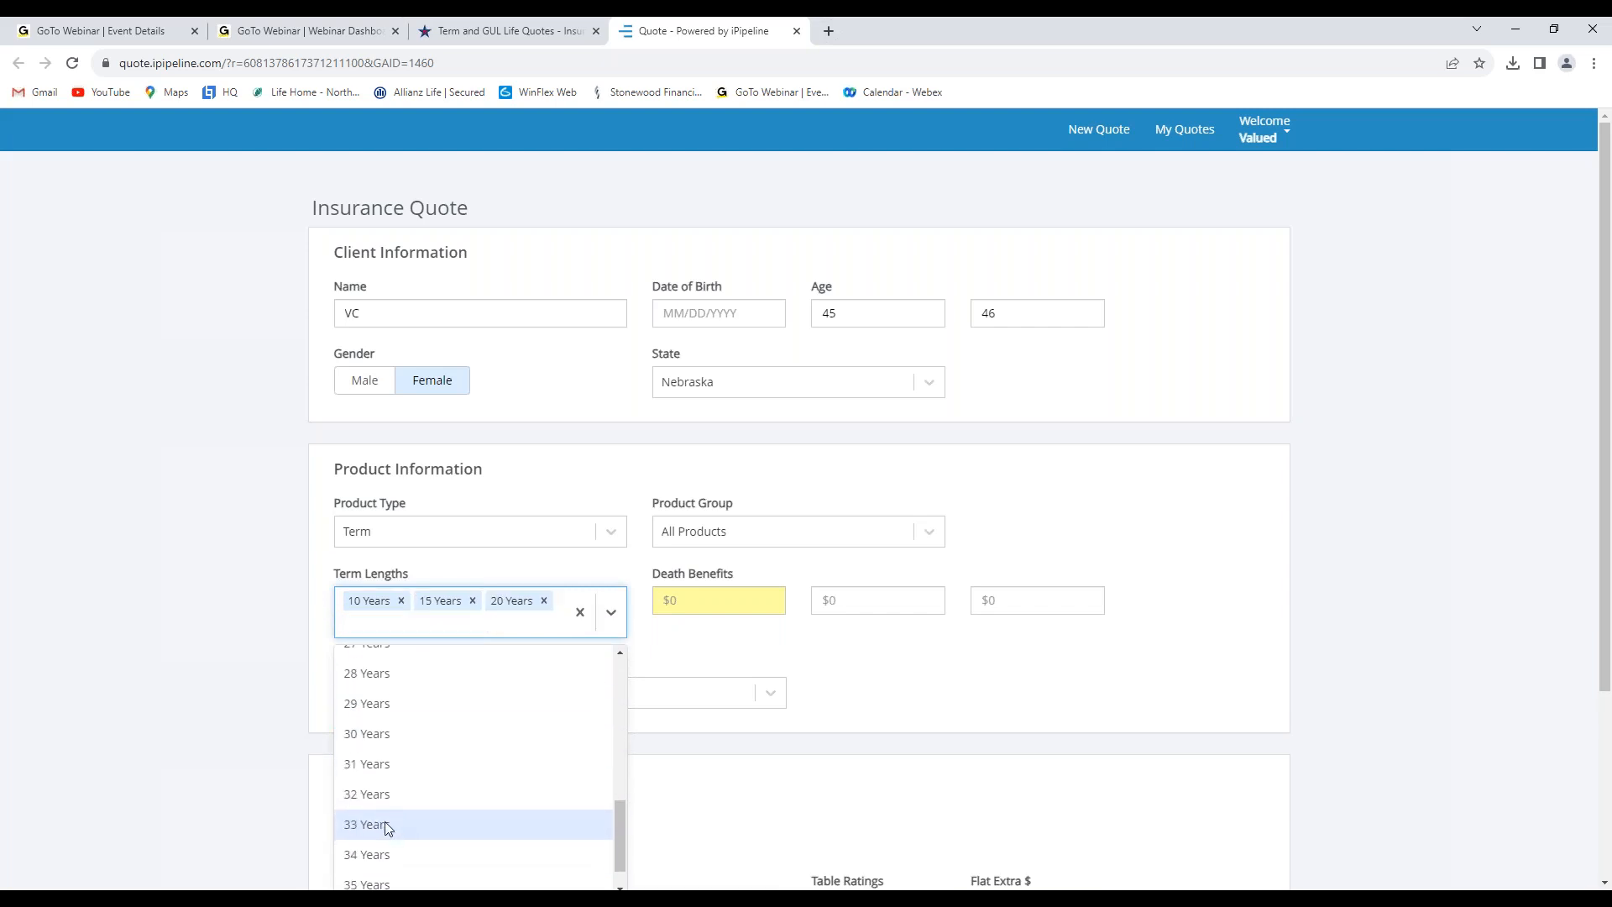
click(375, 739)
- Set the first death benefit to $250,000 and the health class to Standard Non-Tobacco
click(744, 600)
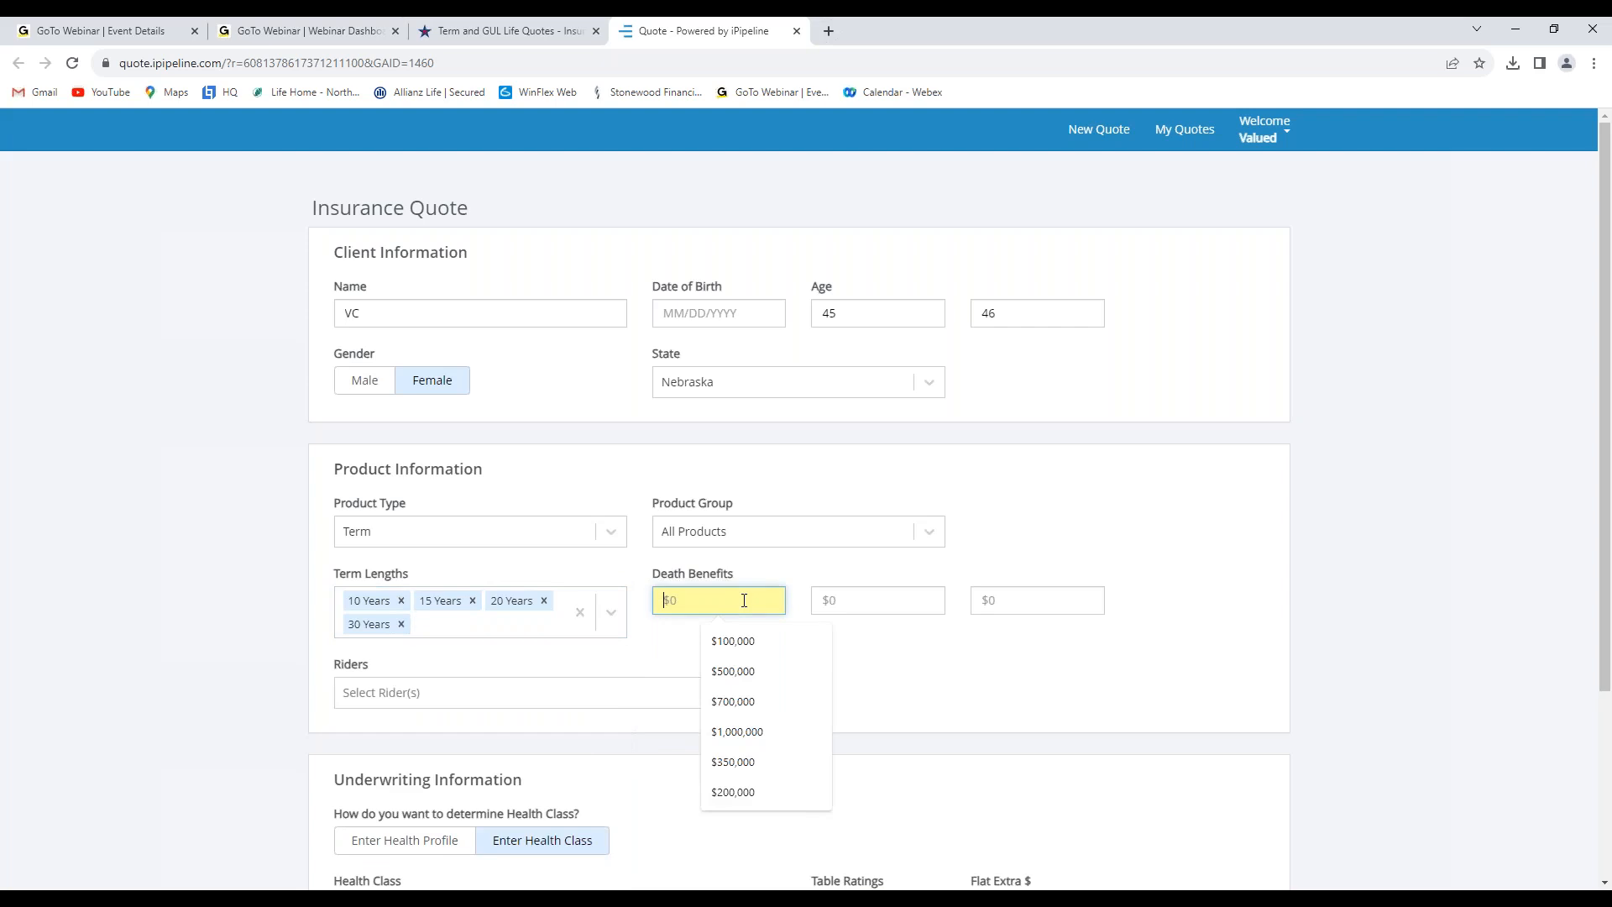
text(2500000)
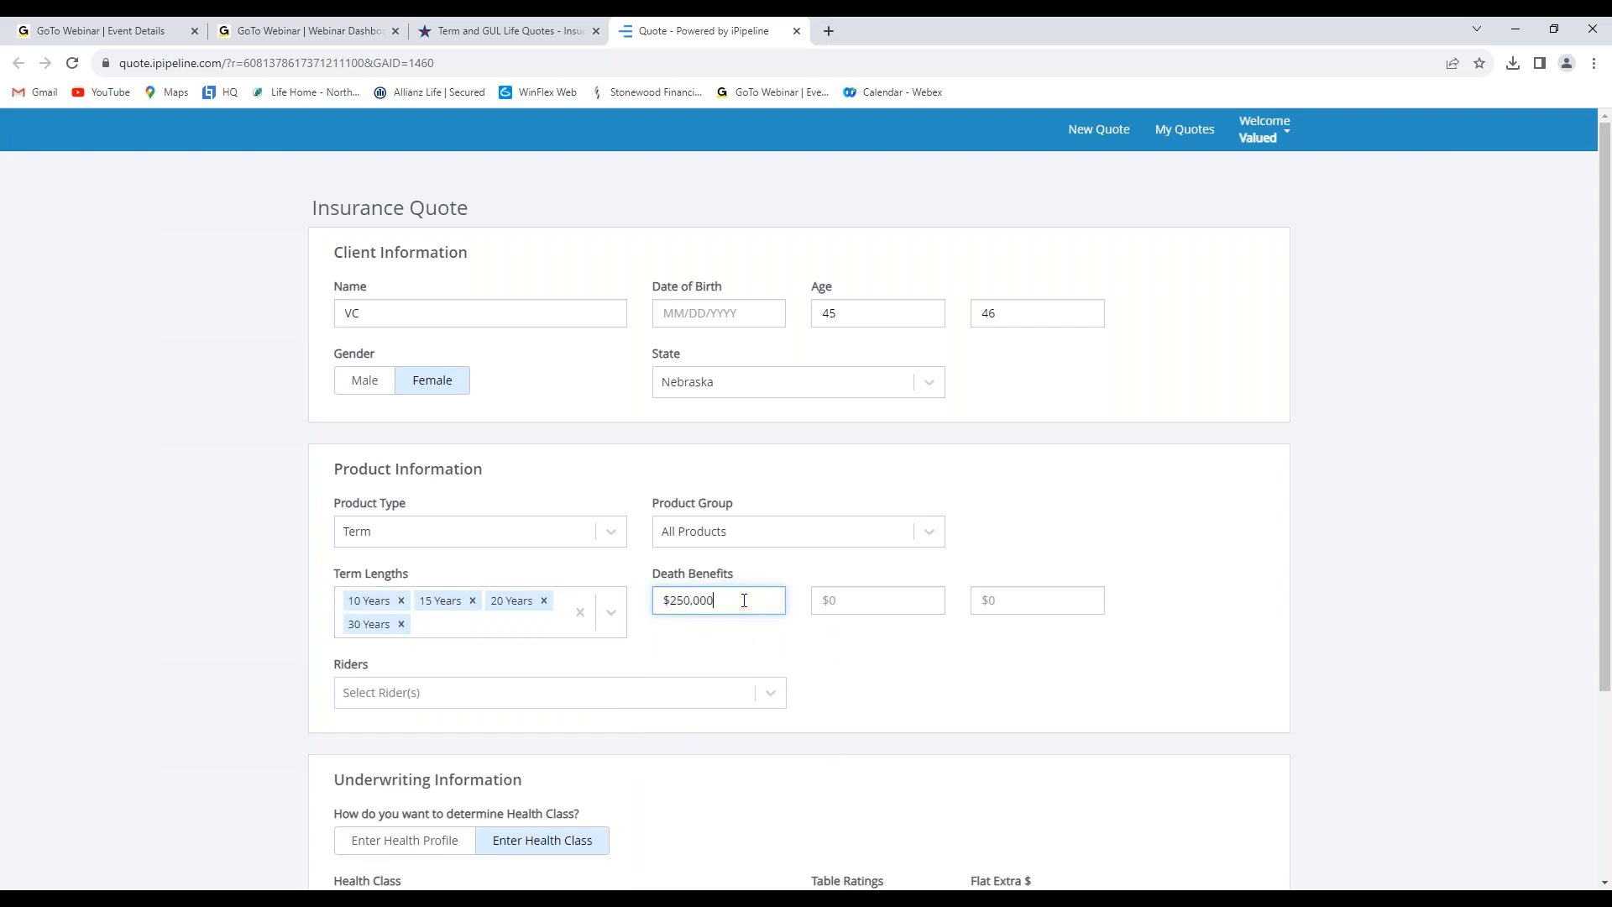
scroll(723, 645, down, 2)
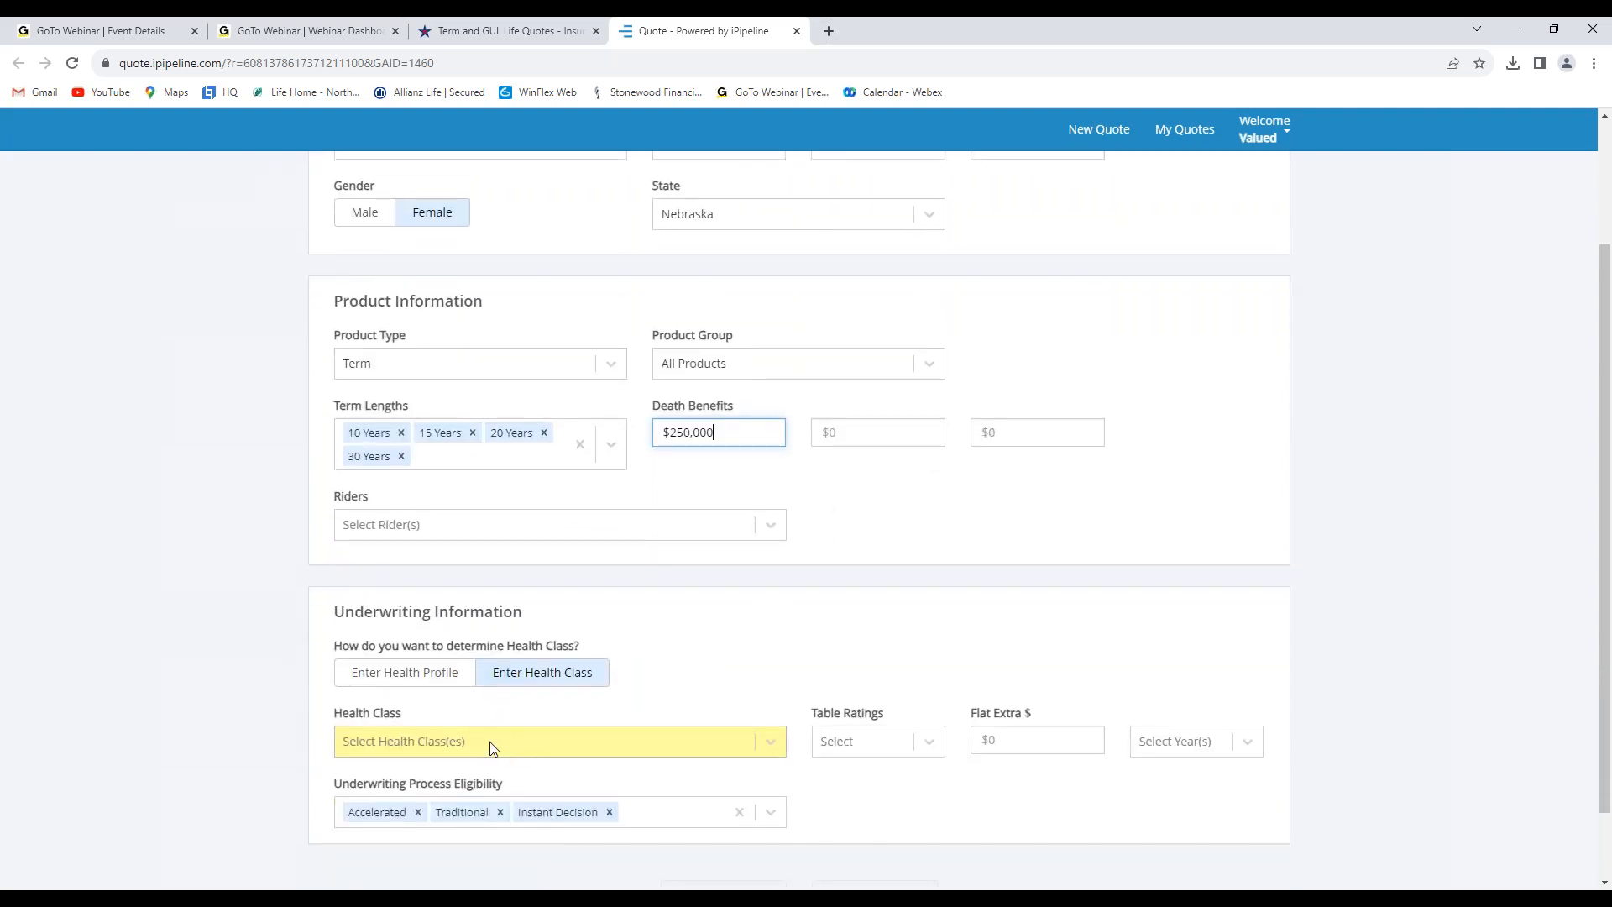
click(495, 744)
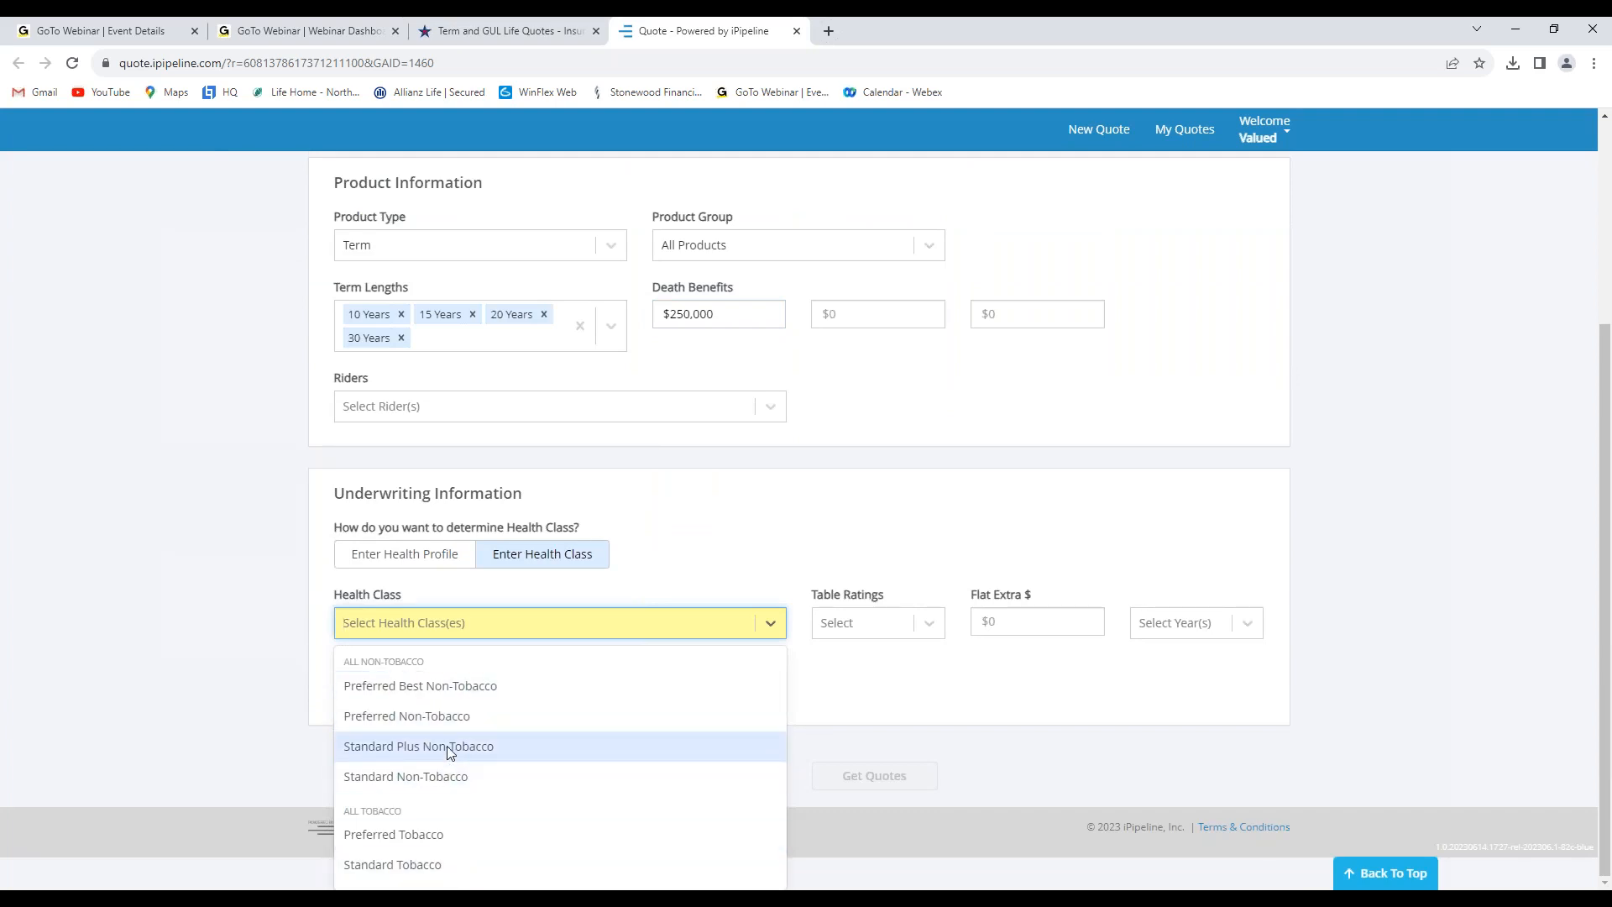
click(426, 777)
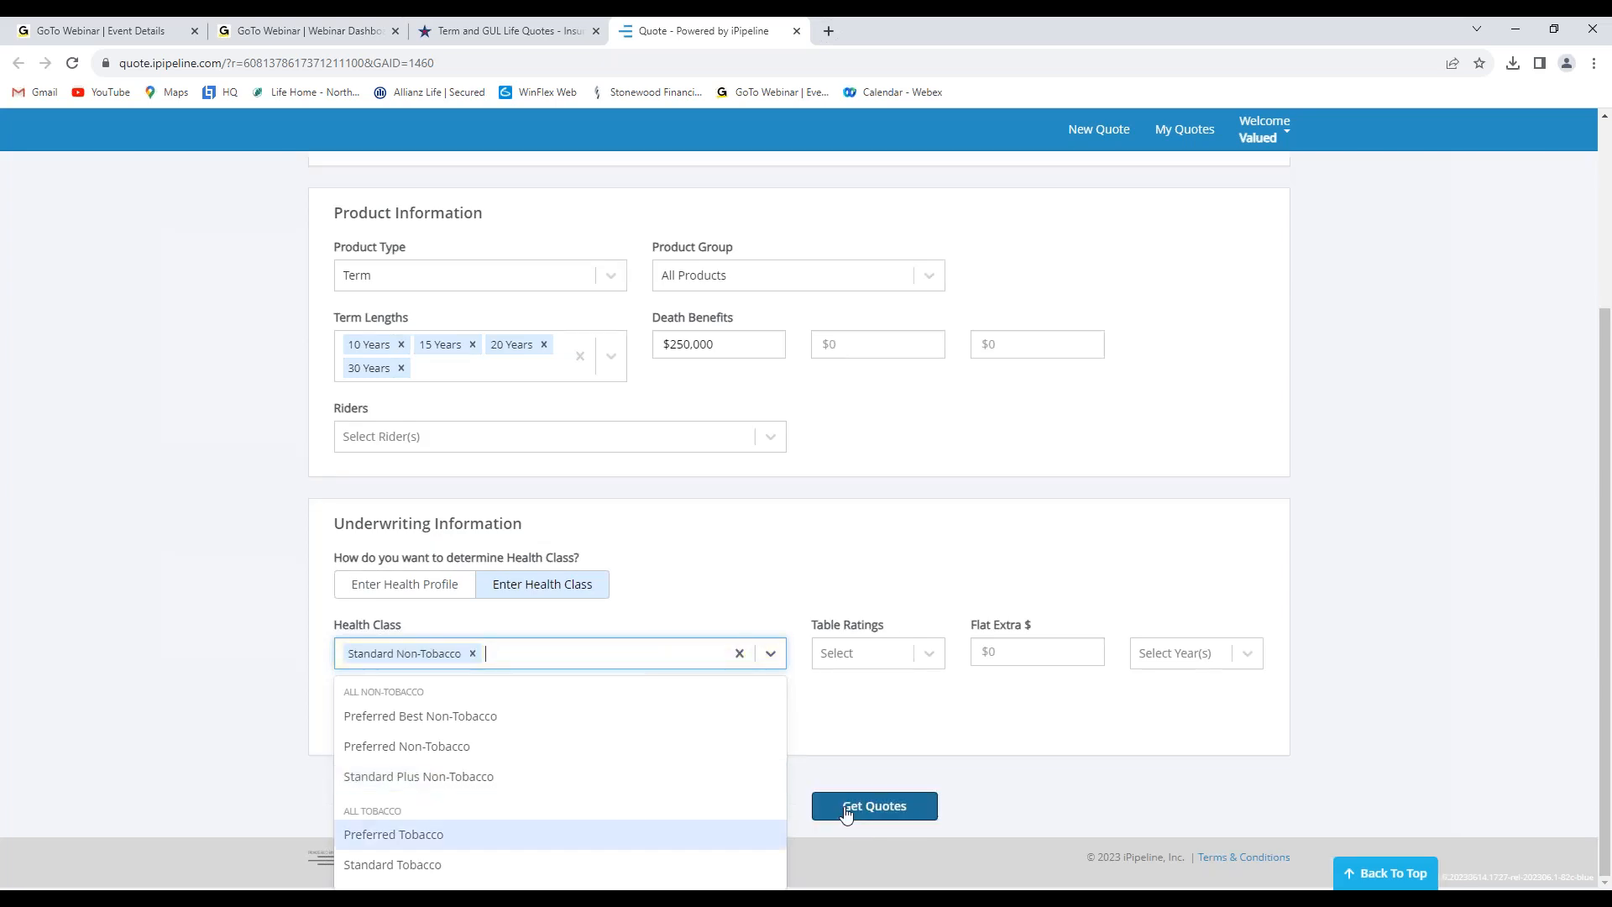
- Get the quotes and look through the 10-year term results by carrier and premium
click(846, 808)
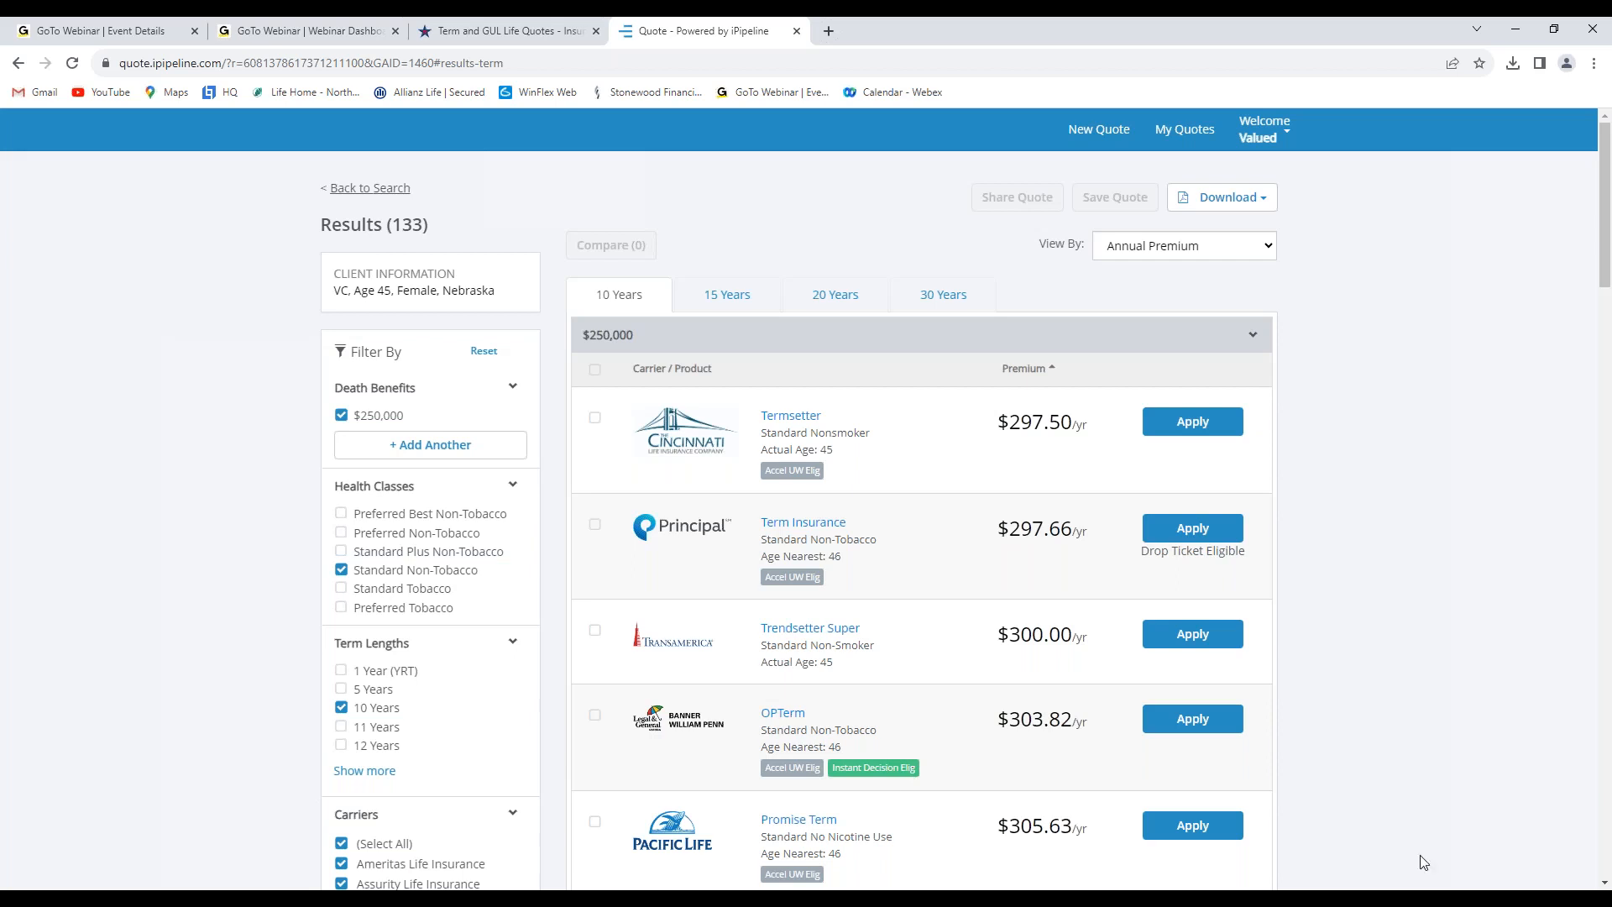
scroll(735, 653, down, 8)
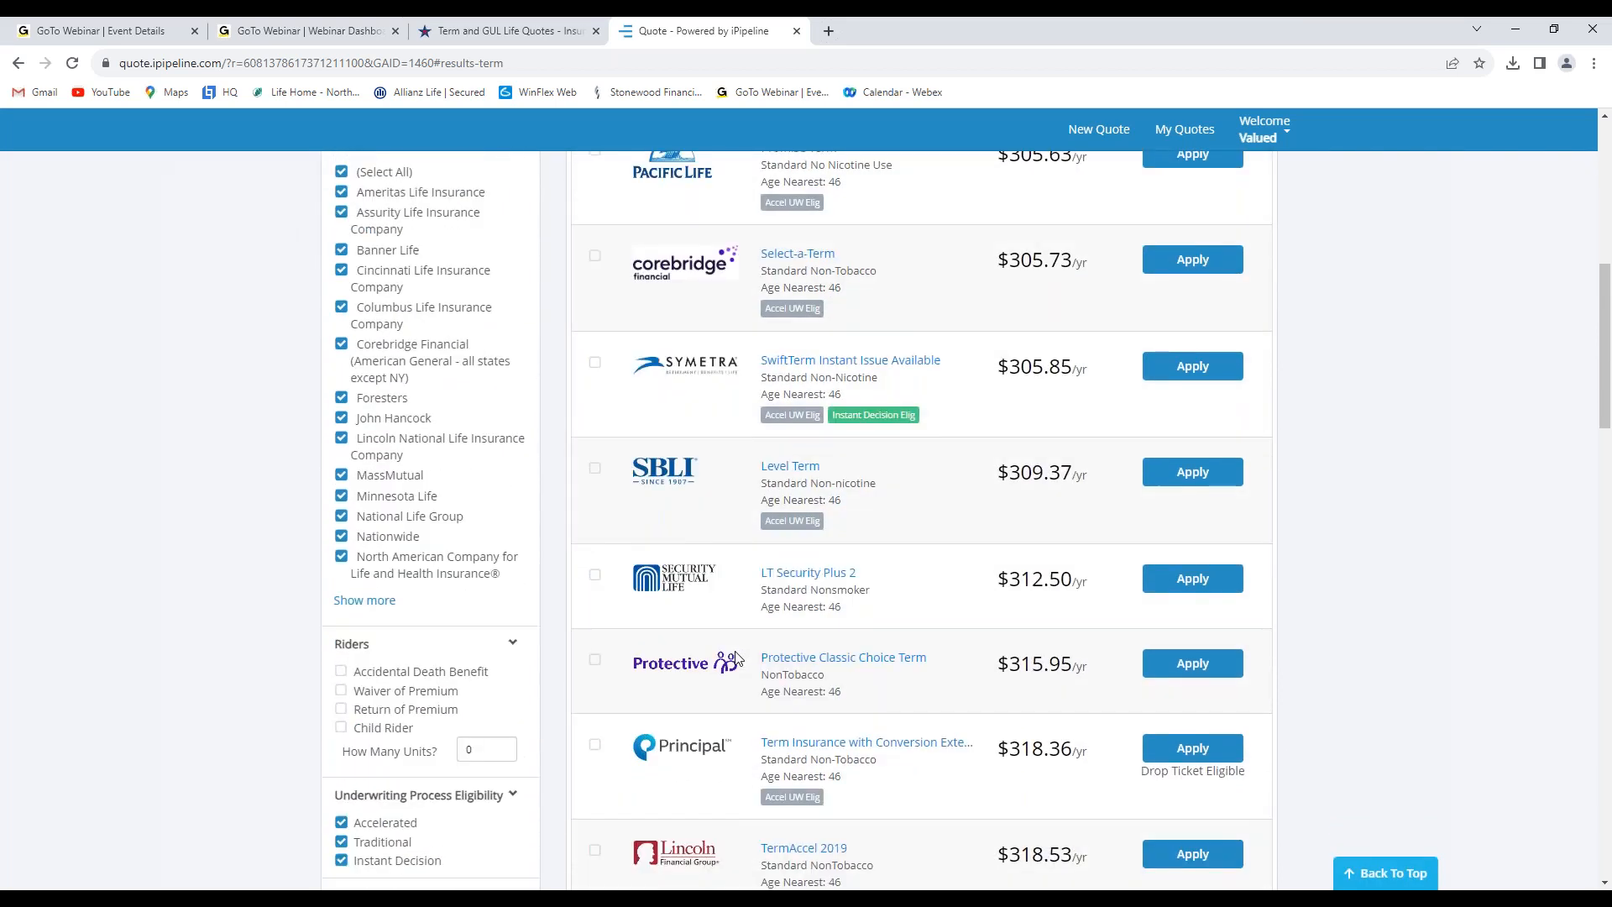
- Examine the 10-year term results by carrier and premium, along with the health class, term length and carrier filters
scroll(737, 660, down, 4)
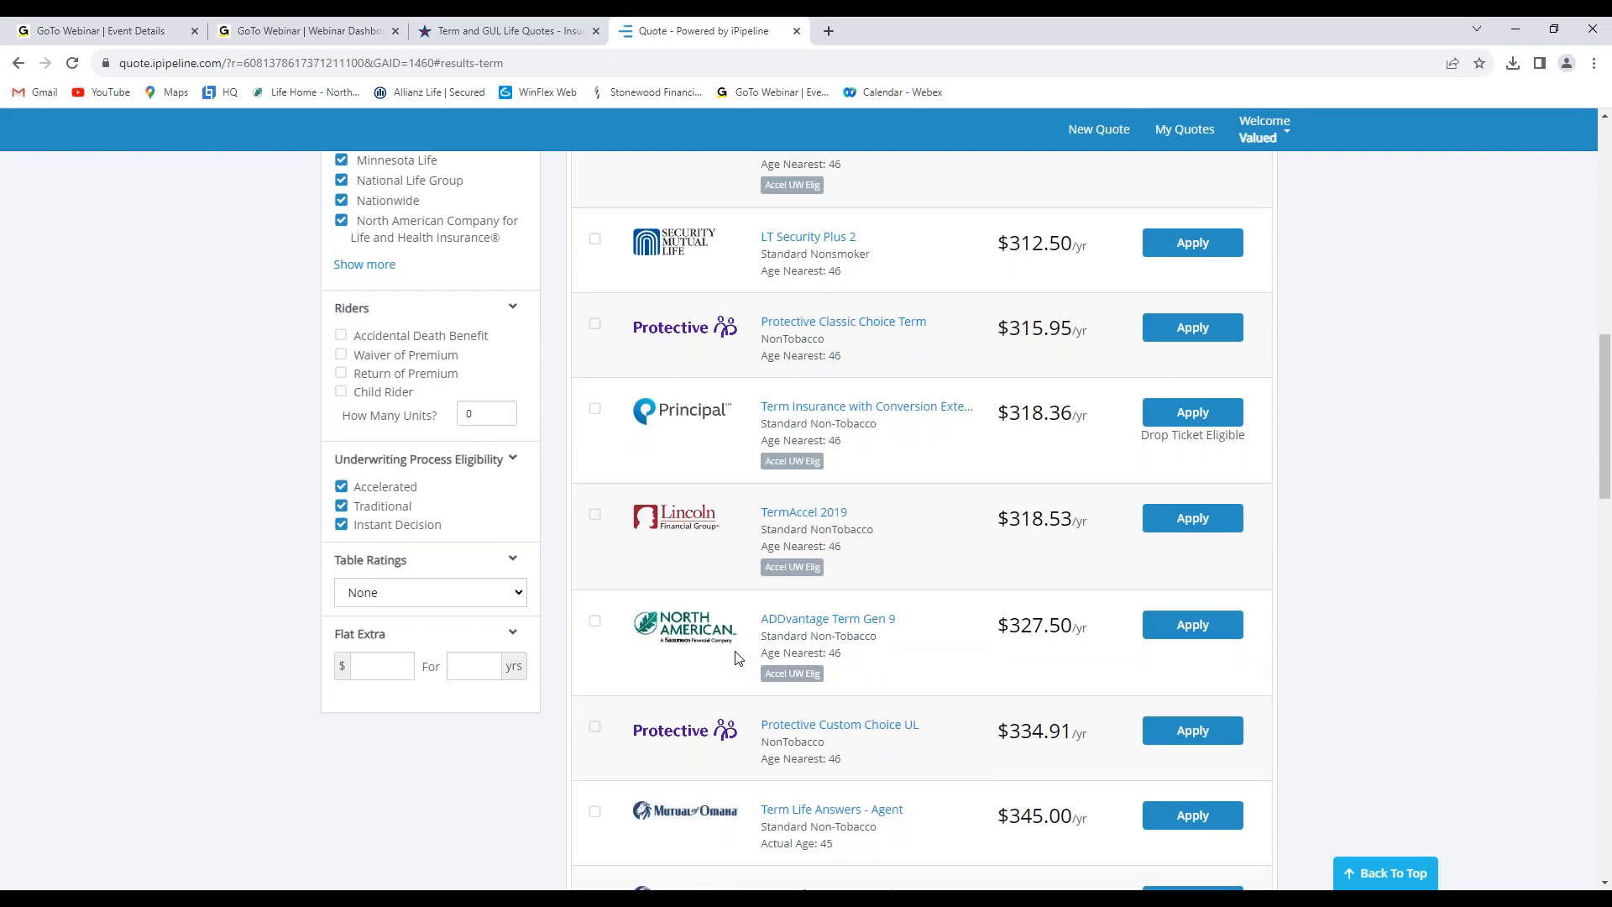
scroll(737, 658, up, 4)
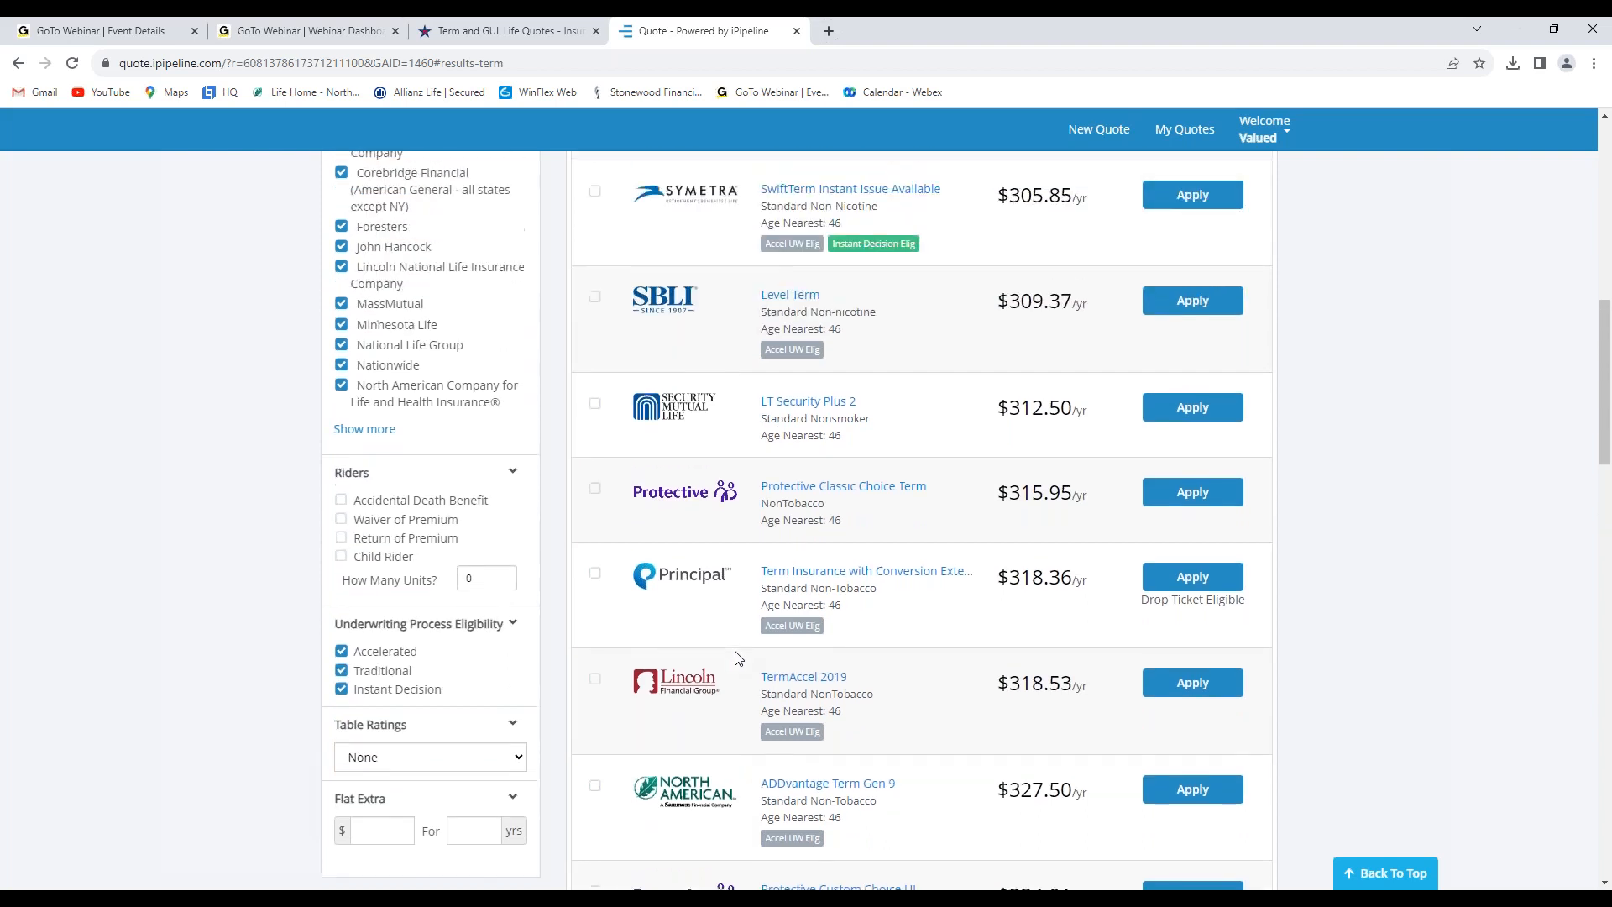
scroll(738, 659, up, 7)
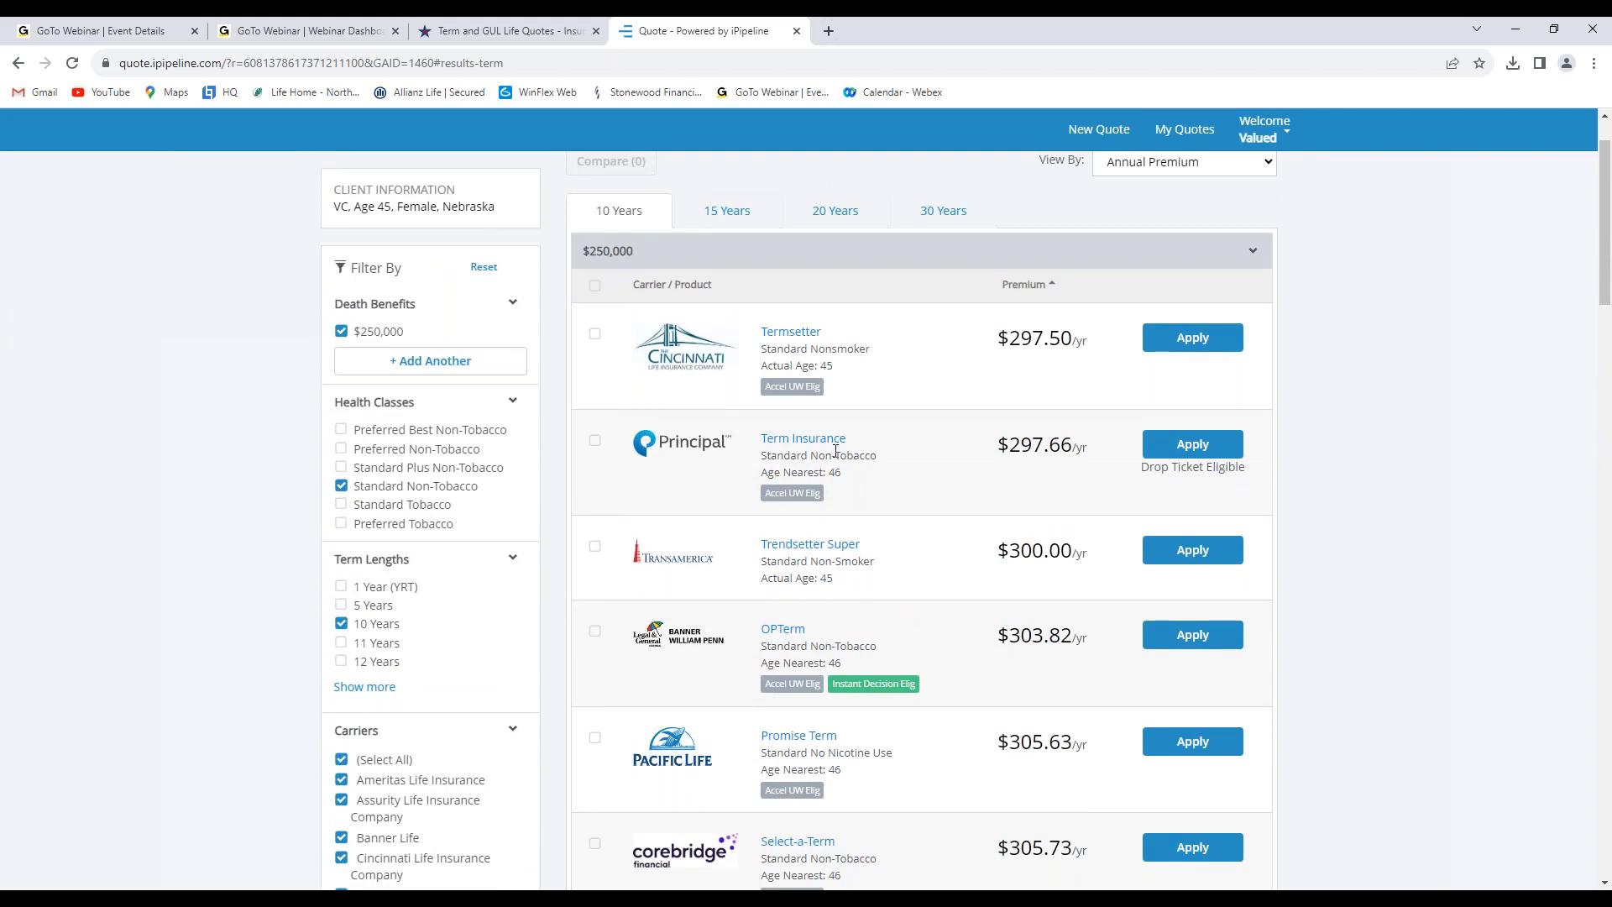
scroll(835, 683, down, 4)
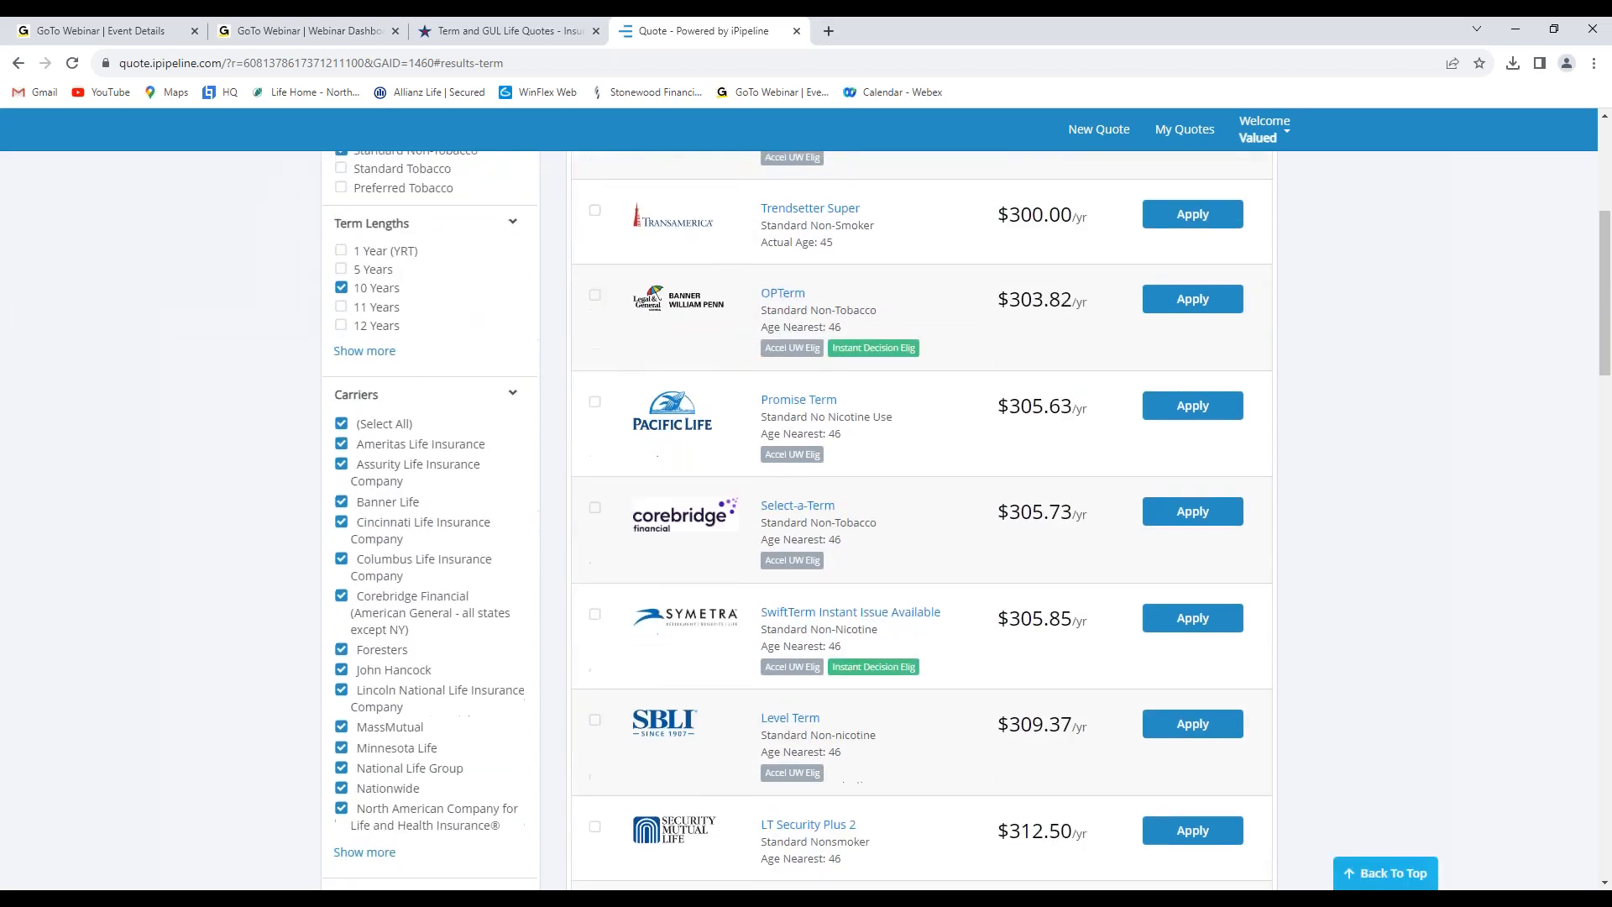
scroll(836, 682, up, 3)
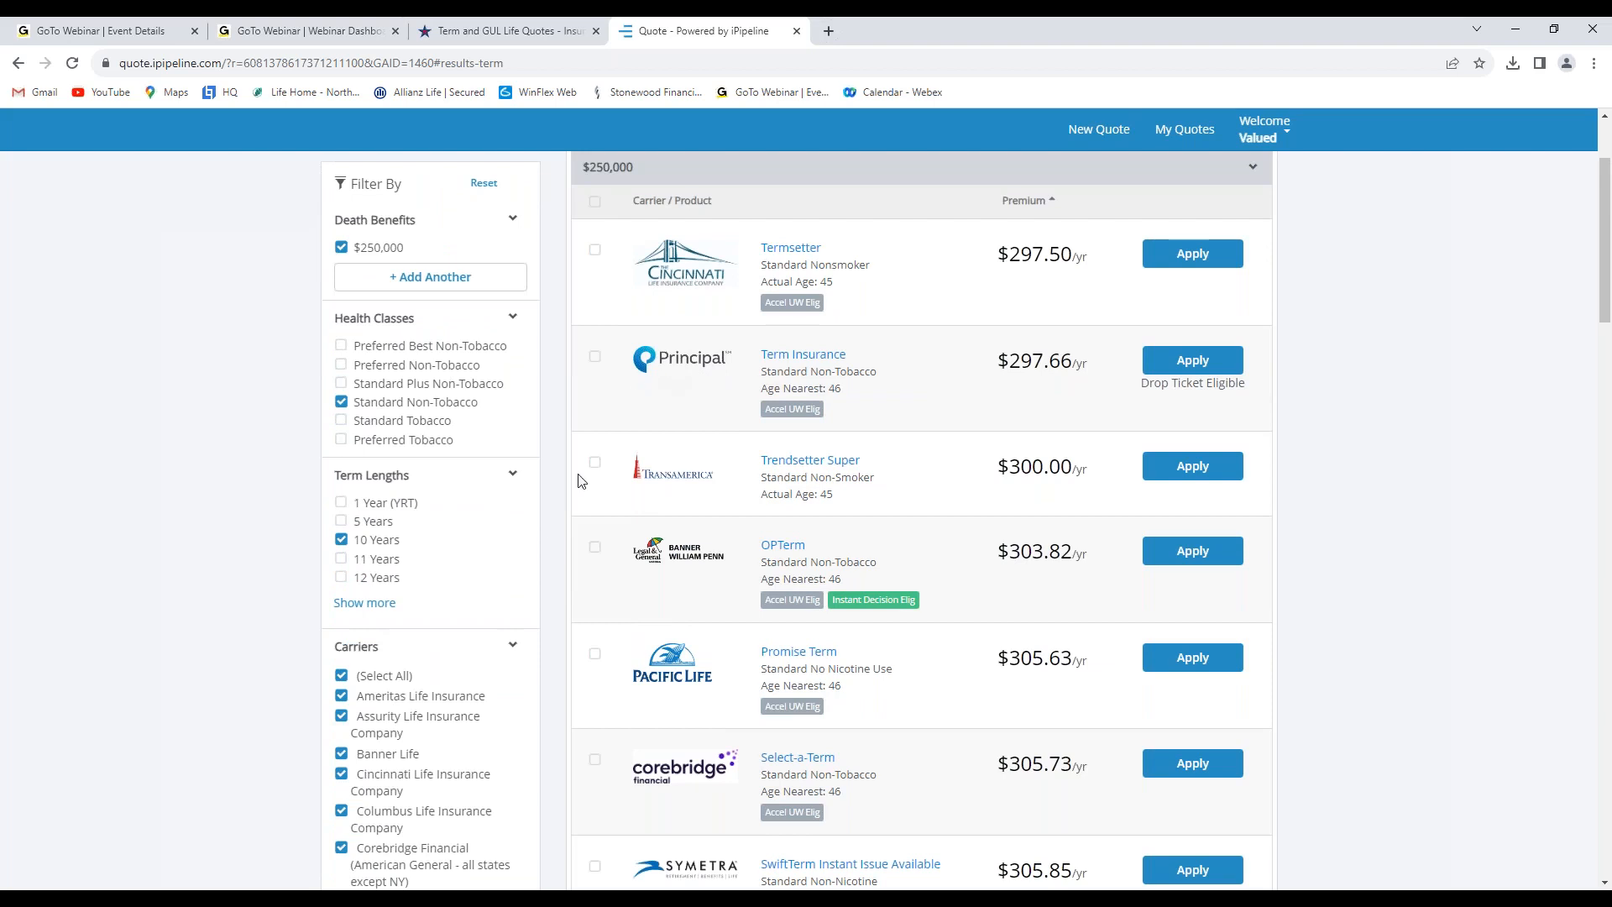
scroll(344, 752, down, 1)
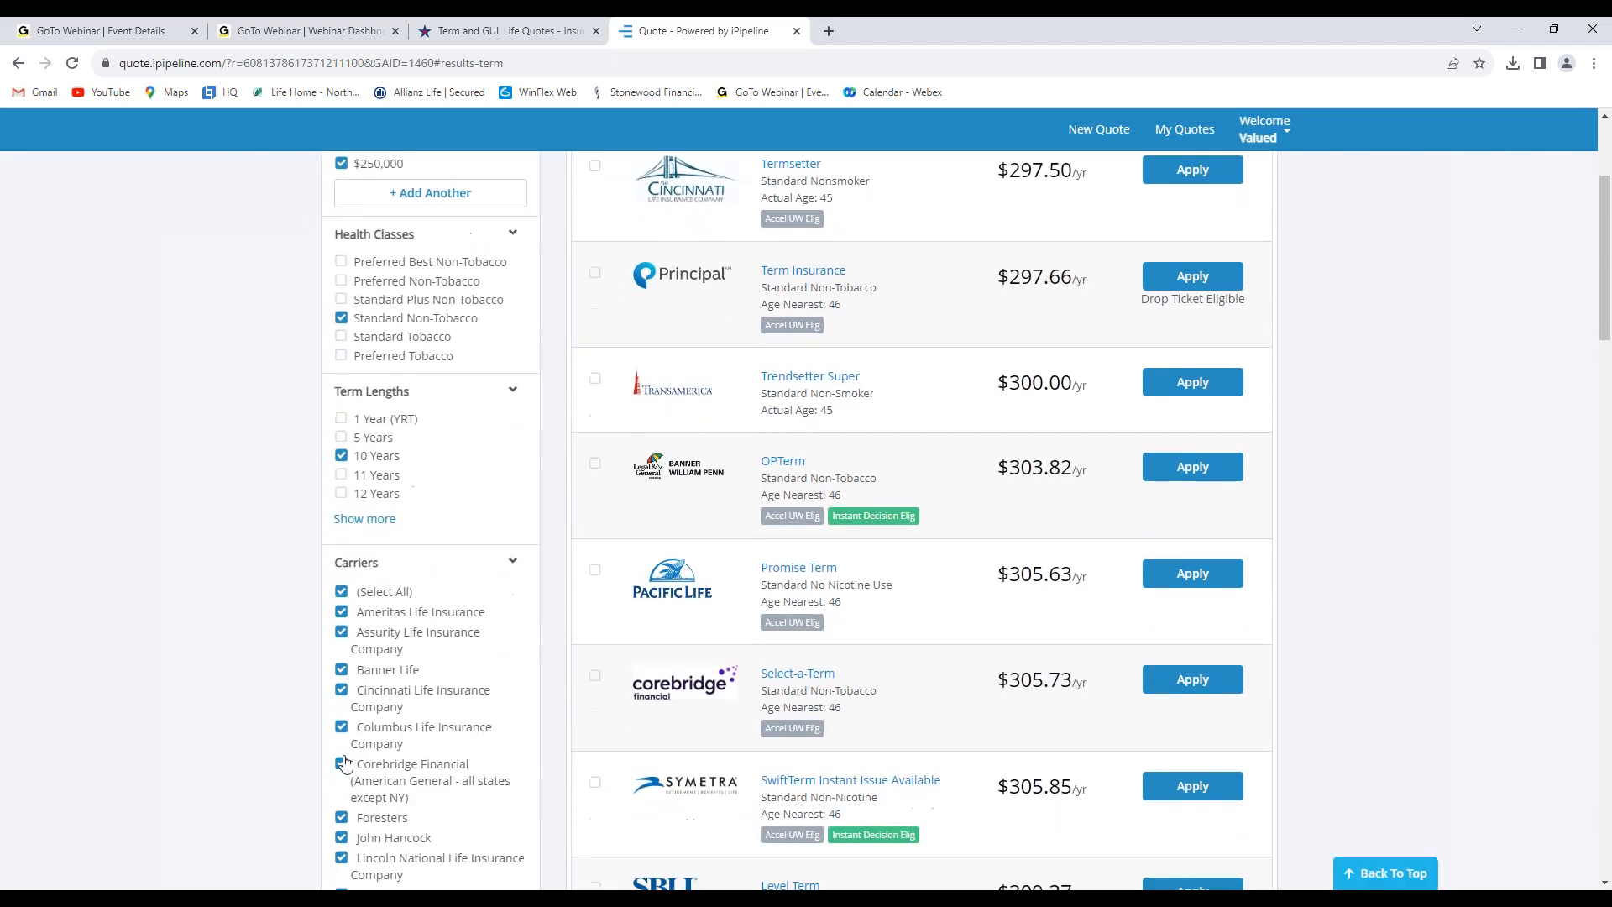
scroll(346, 766, down, 2)
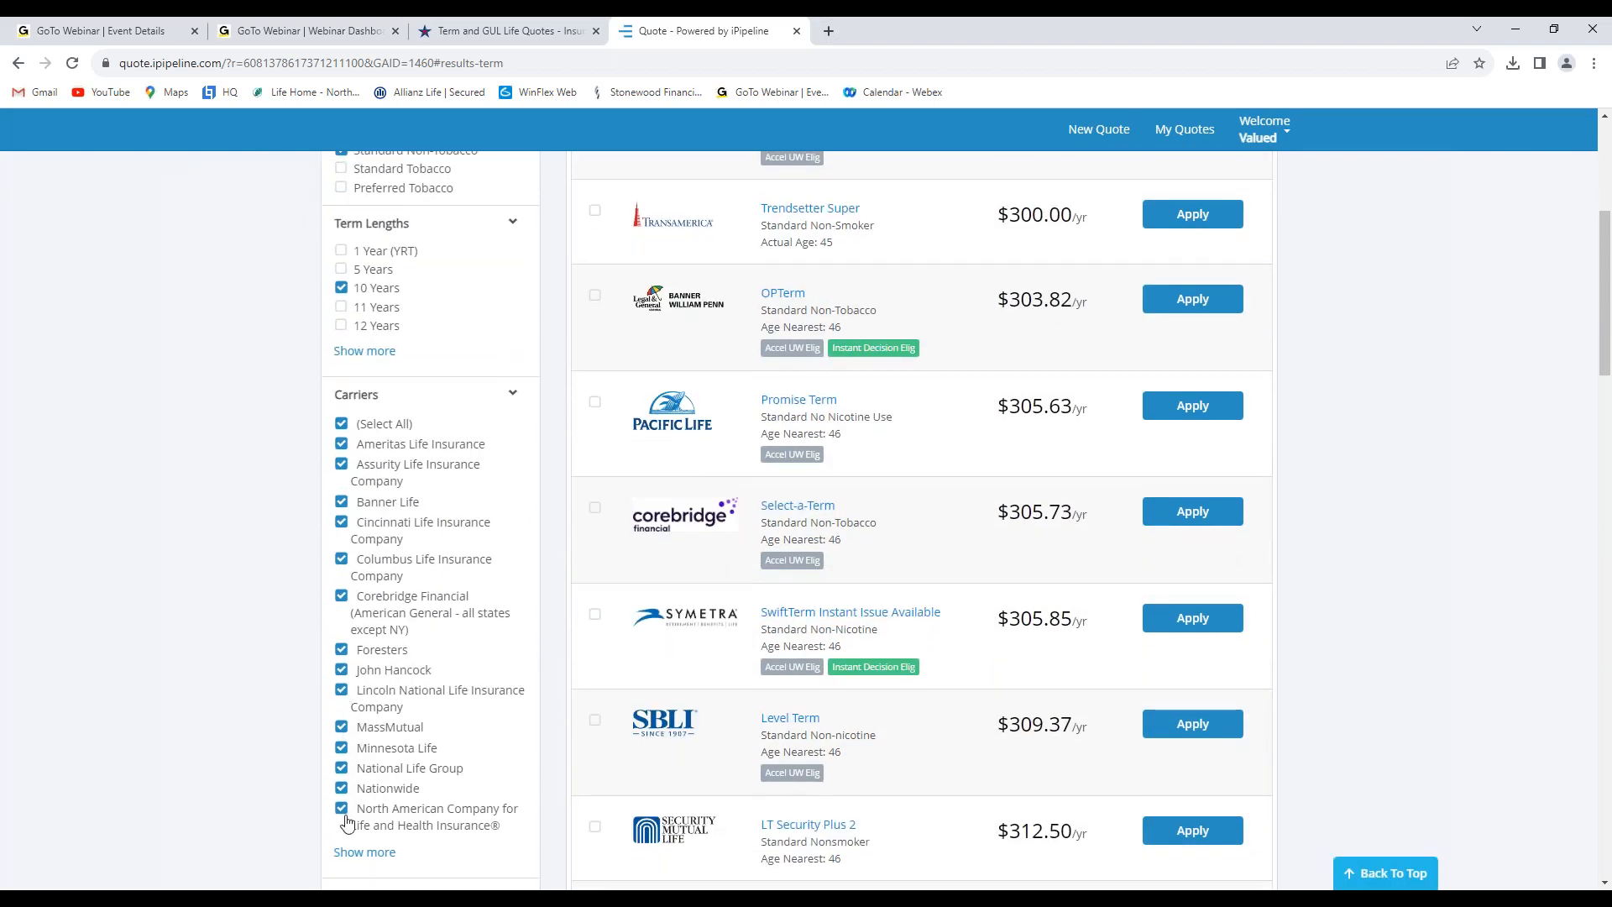
scroll(684, 276, up, 2)
scroll(684, 276, up, 1)
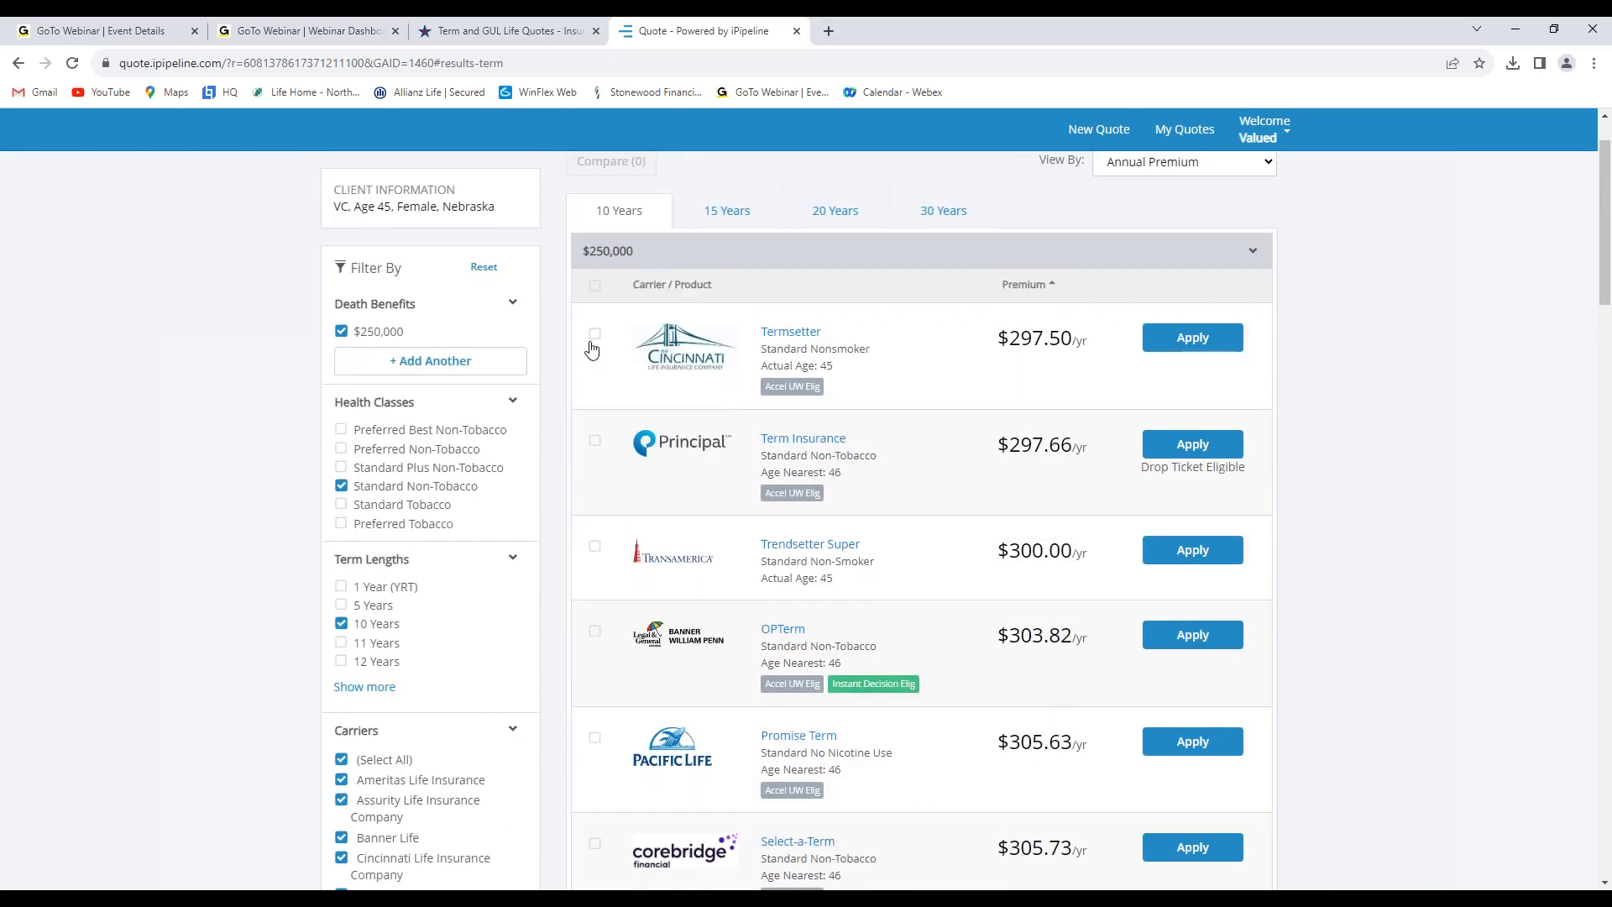
- Select the Cincinnati Termsetter, Transamerica Trendsetter Super, Banner OPTerm and Pacific Life Promise Term quotes for comparison
click(596, 334)
click(595, 548)
click(595, 631)
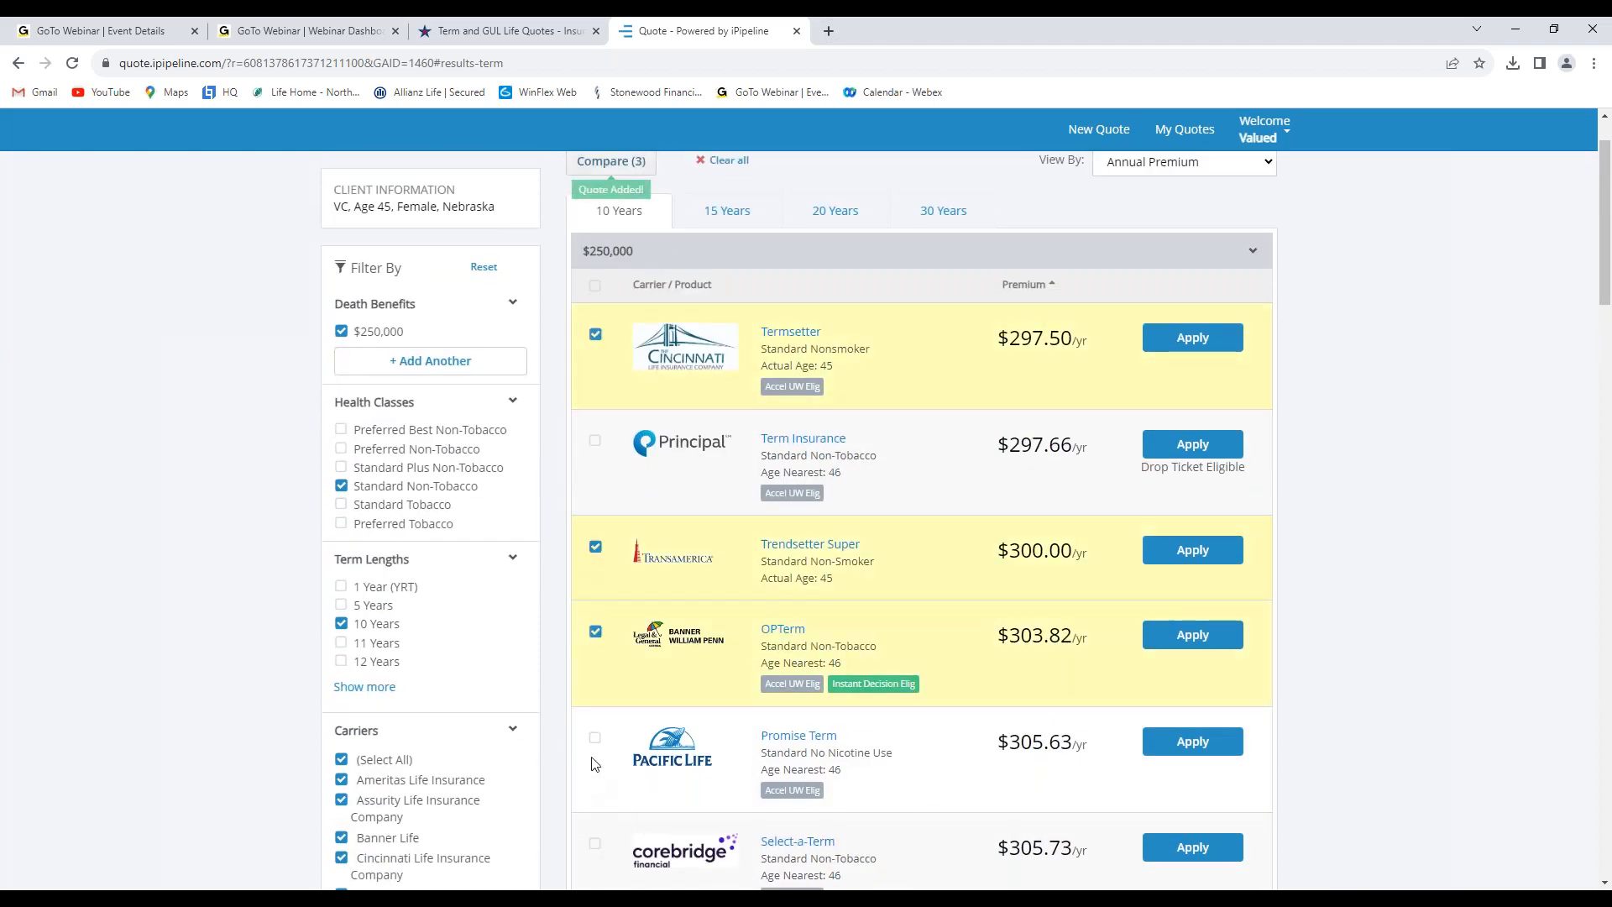
click(595, 739)
- Exclude Principal National Life Insurance Company from the carriers in the results filter
scroll(437, 735, down, 3)
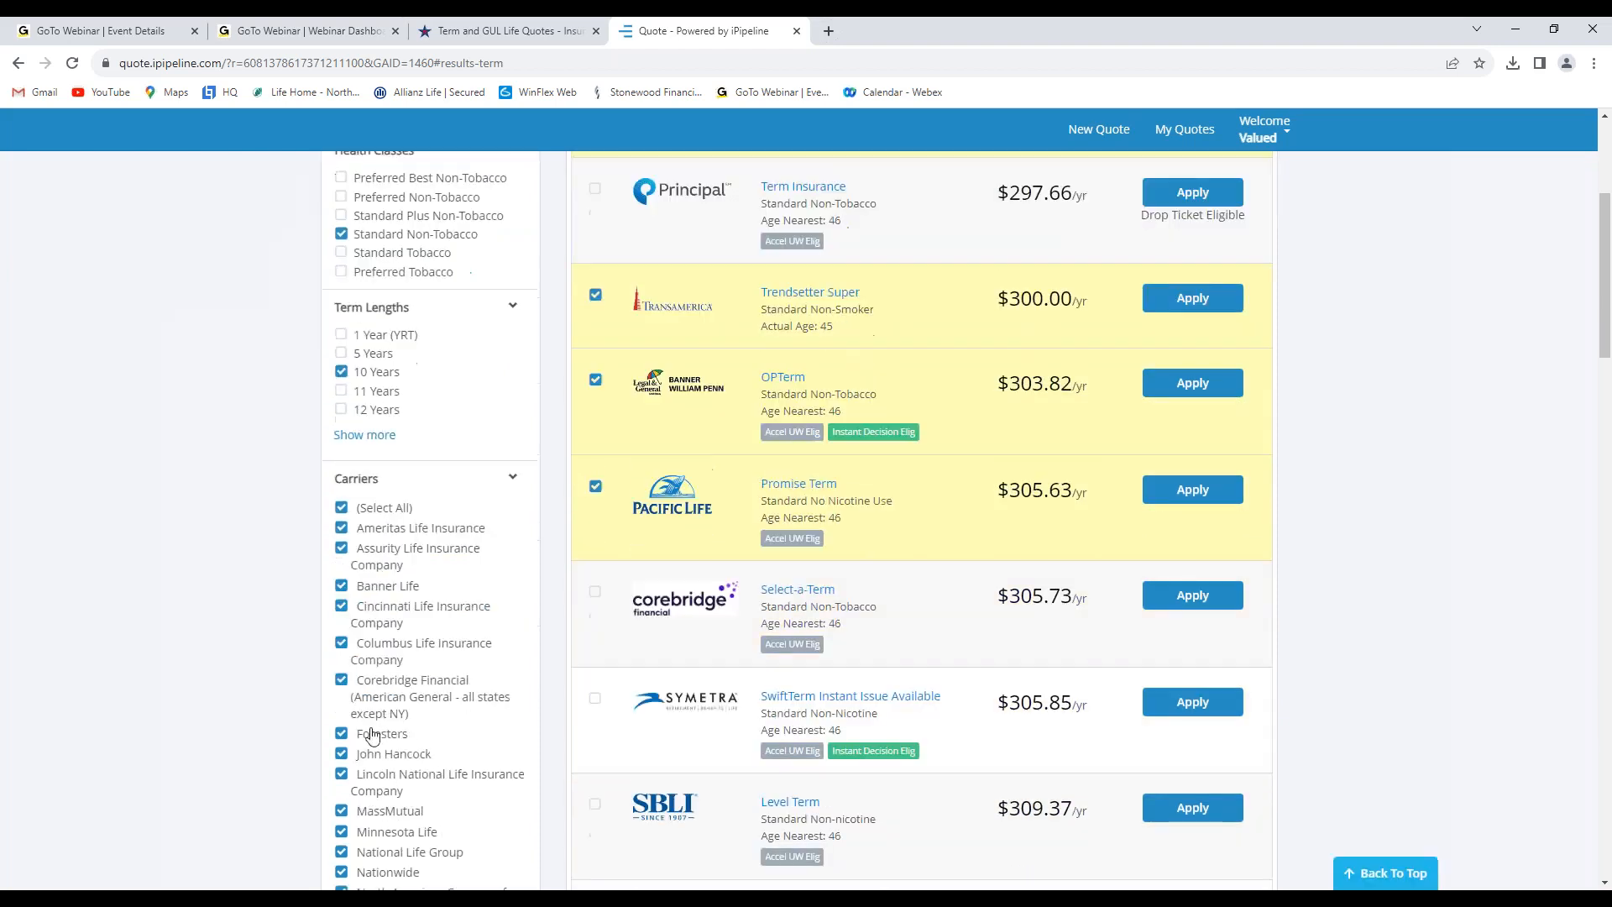
scroll(352, 664, down, 3)
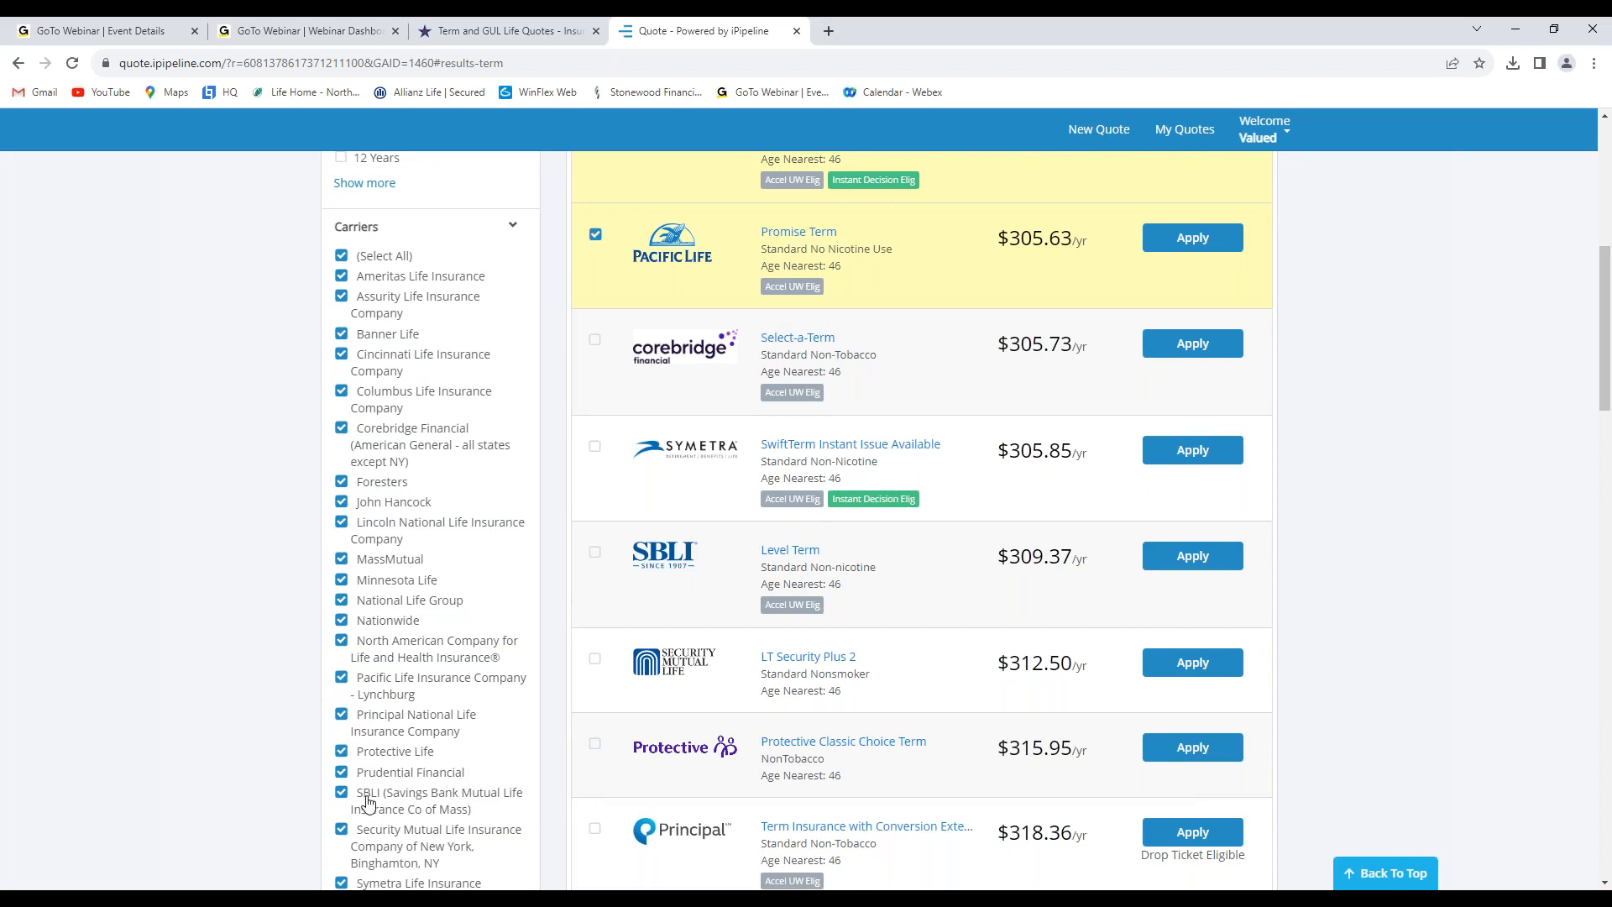
scroll(347, 779, down, 1)
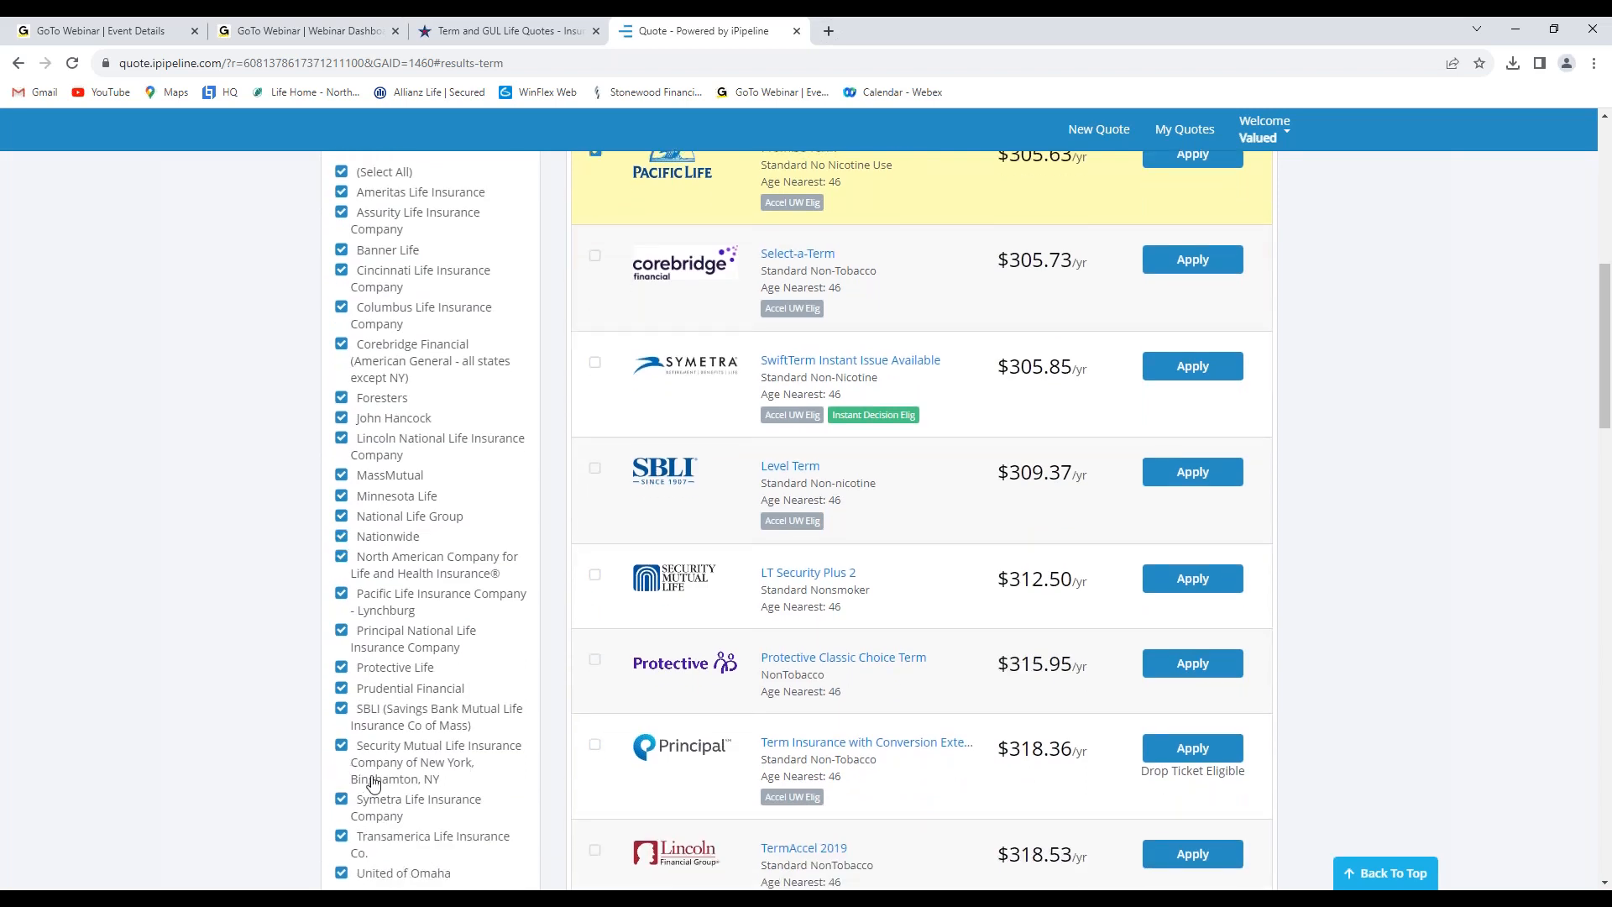
click(340, 633)
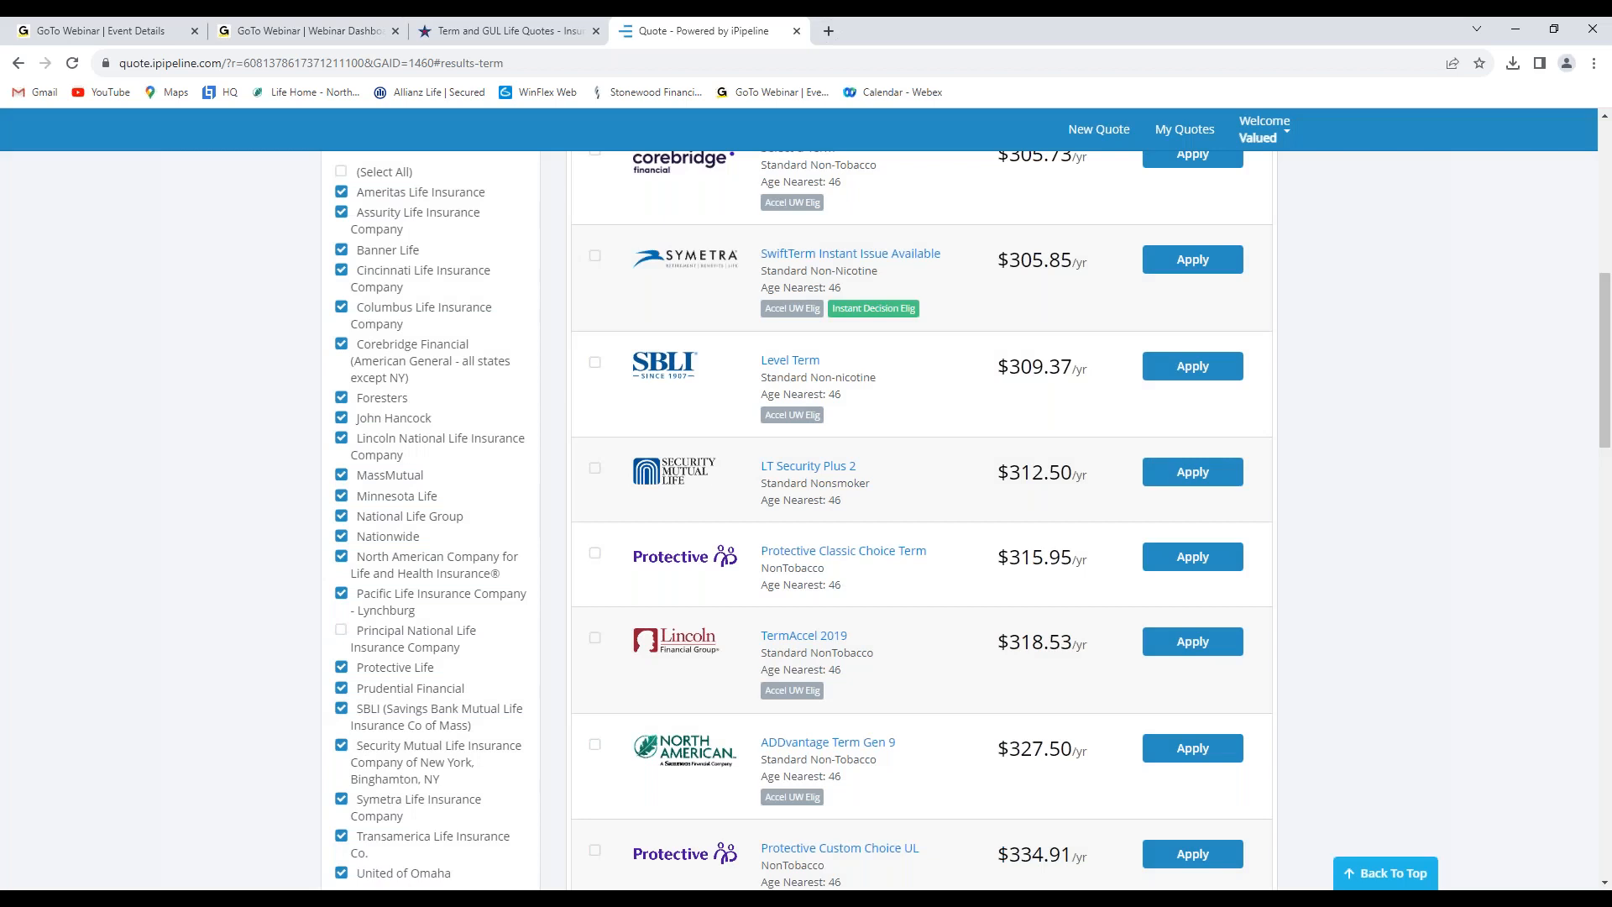
- Download the List Report for the selected products and open the PDF
scroll(445, 454, up, 2)
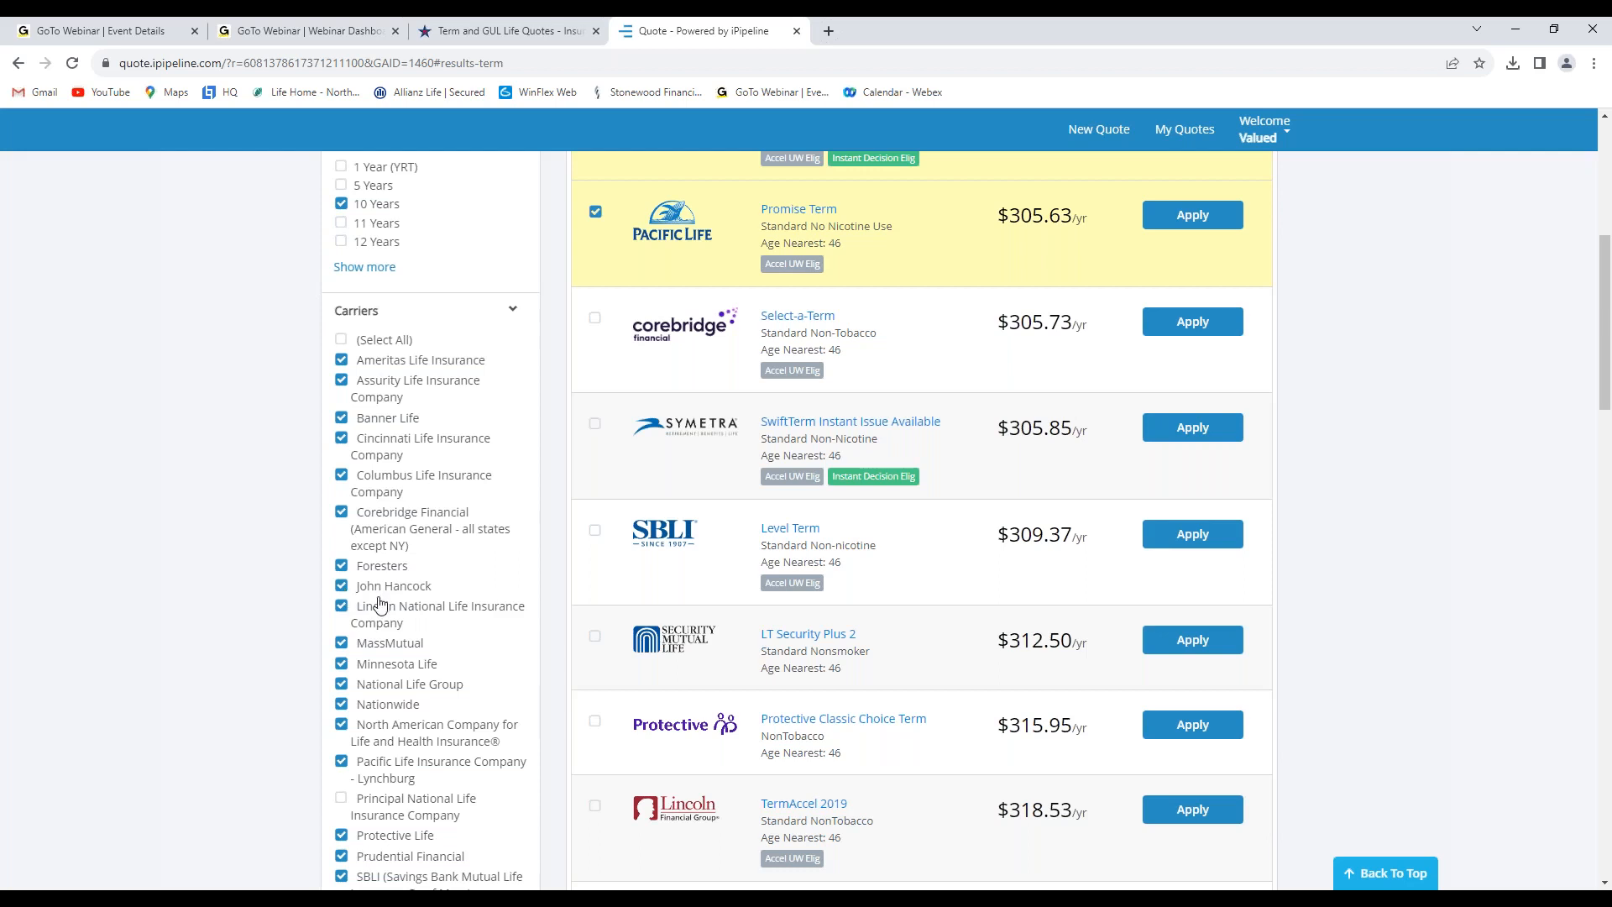
scroll(380, 605, up, 6)
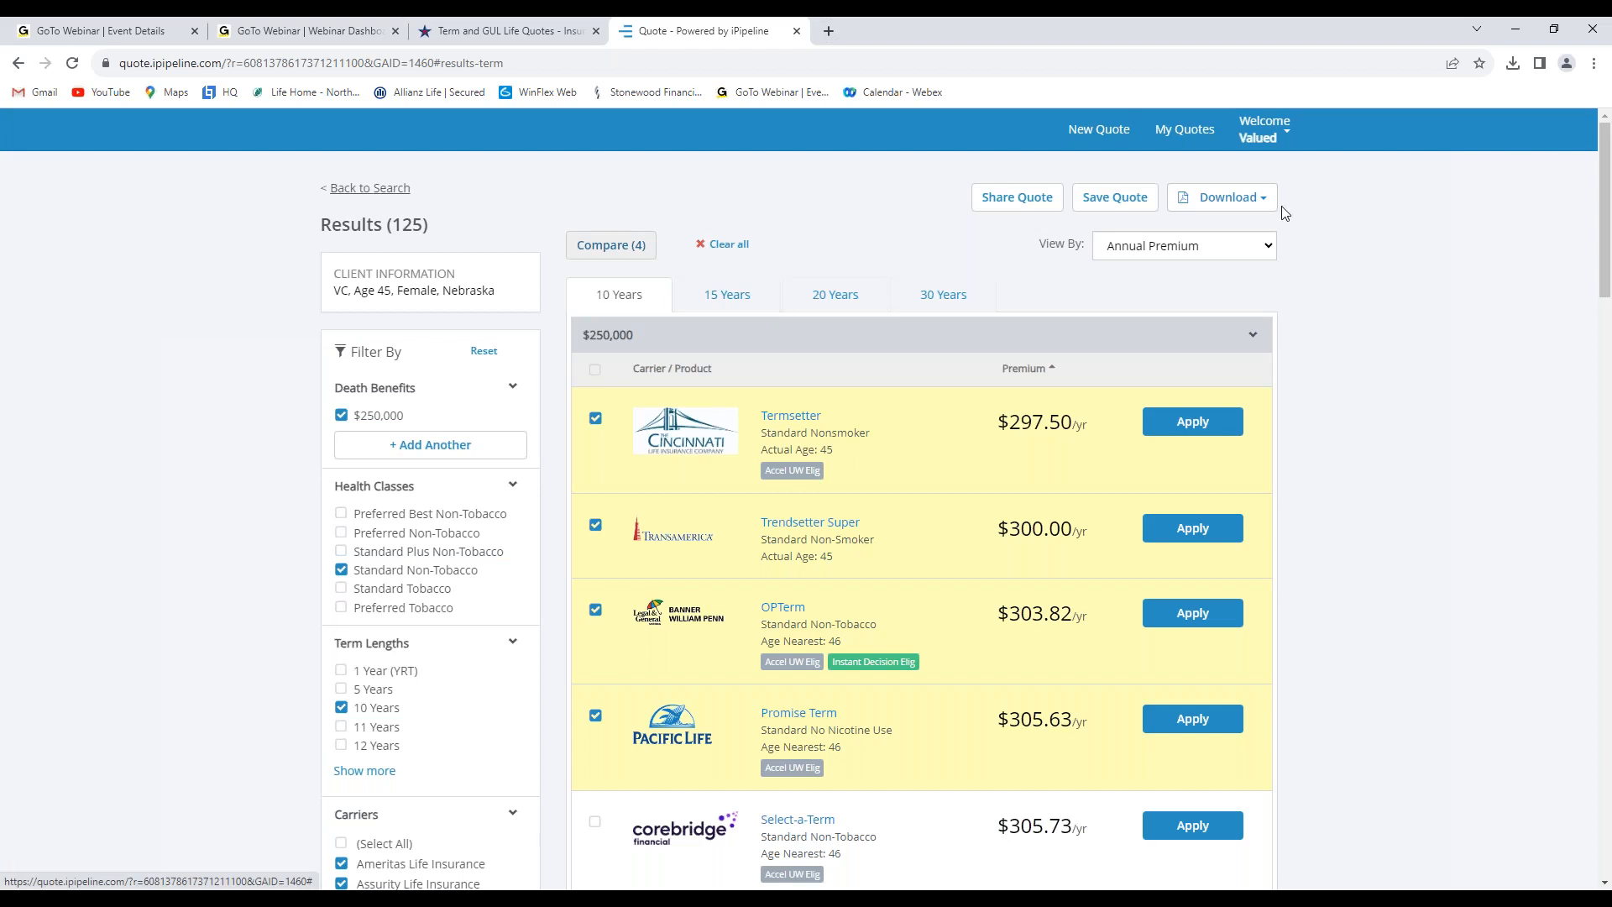
click(1231, 200)
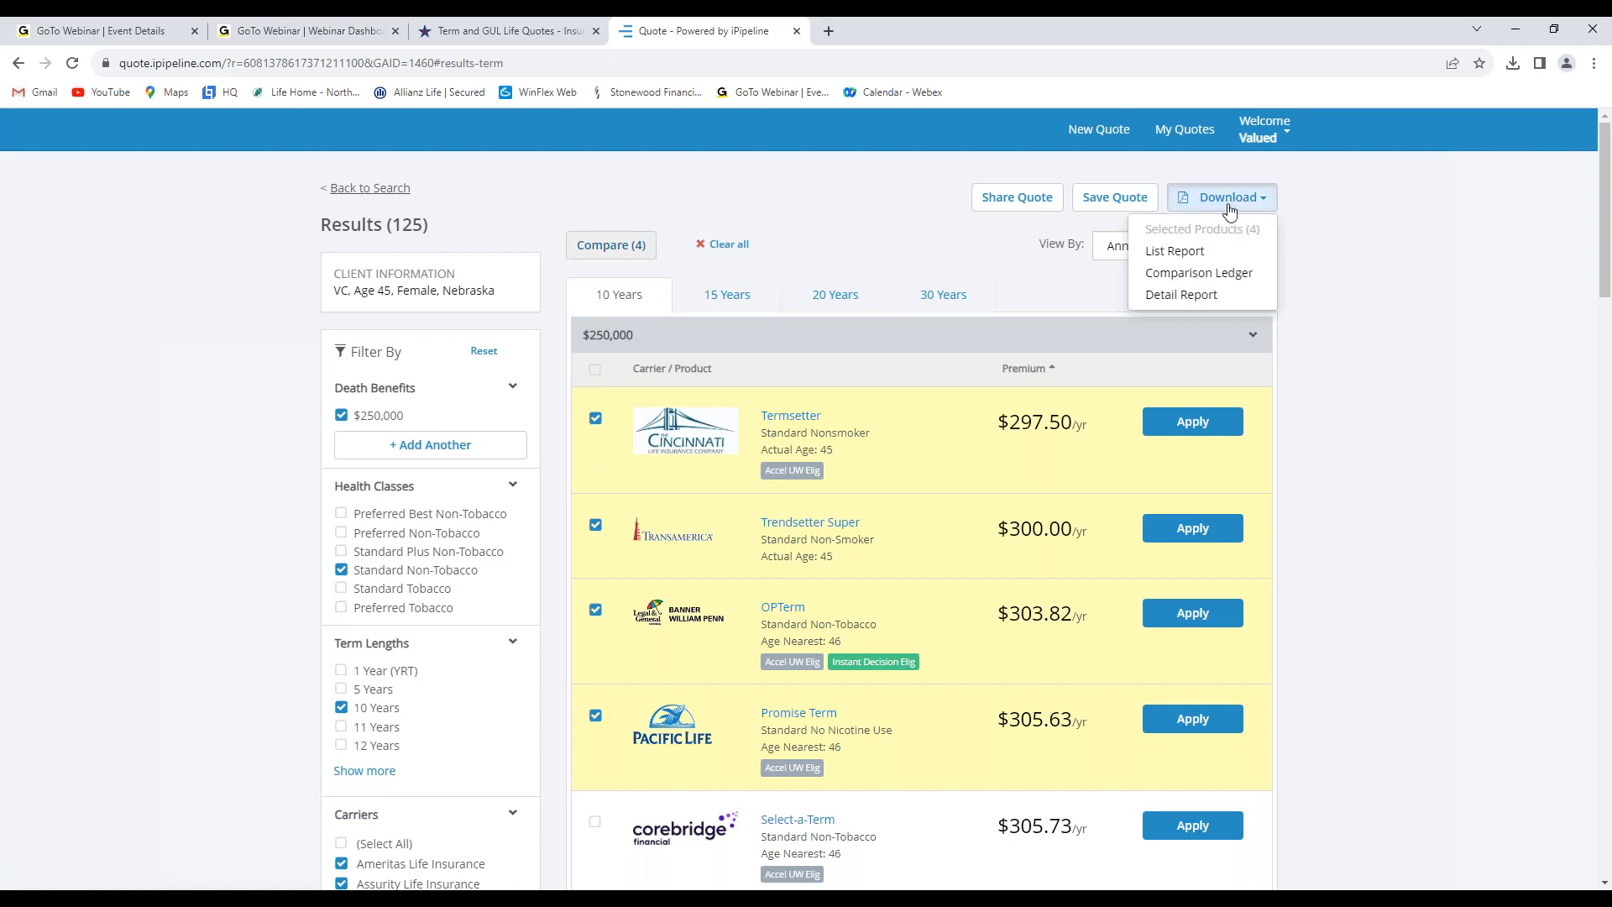
click(1189, 252)
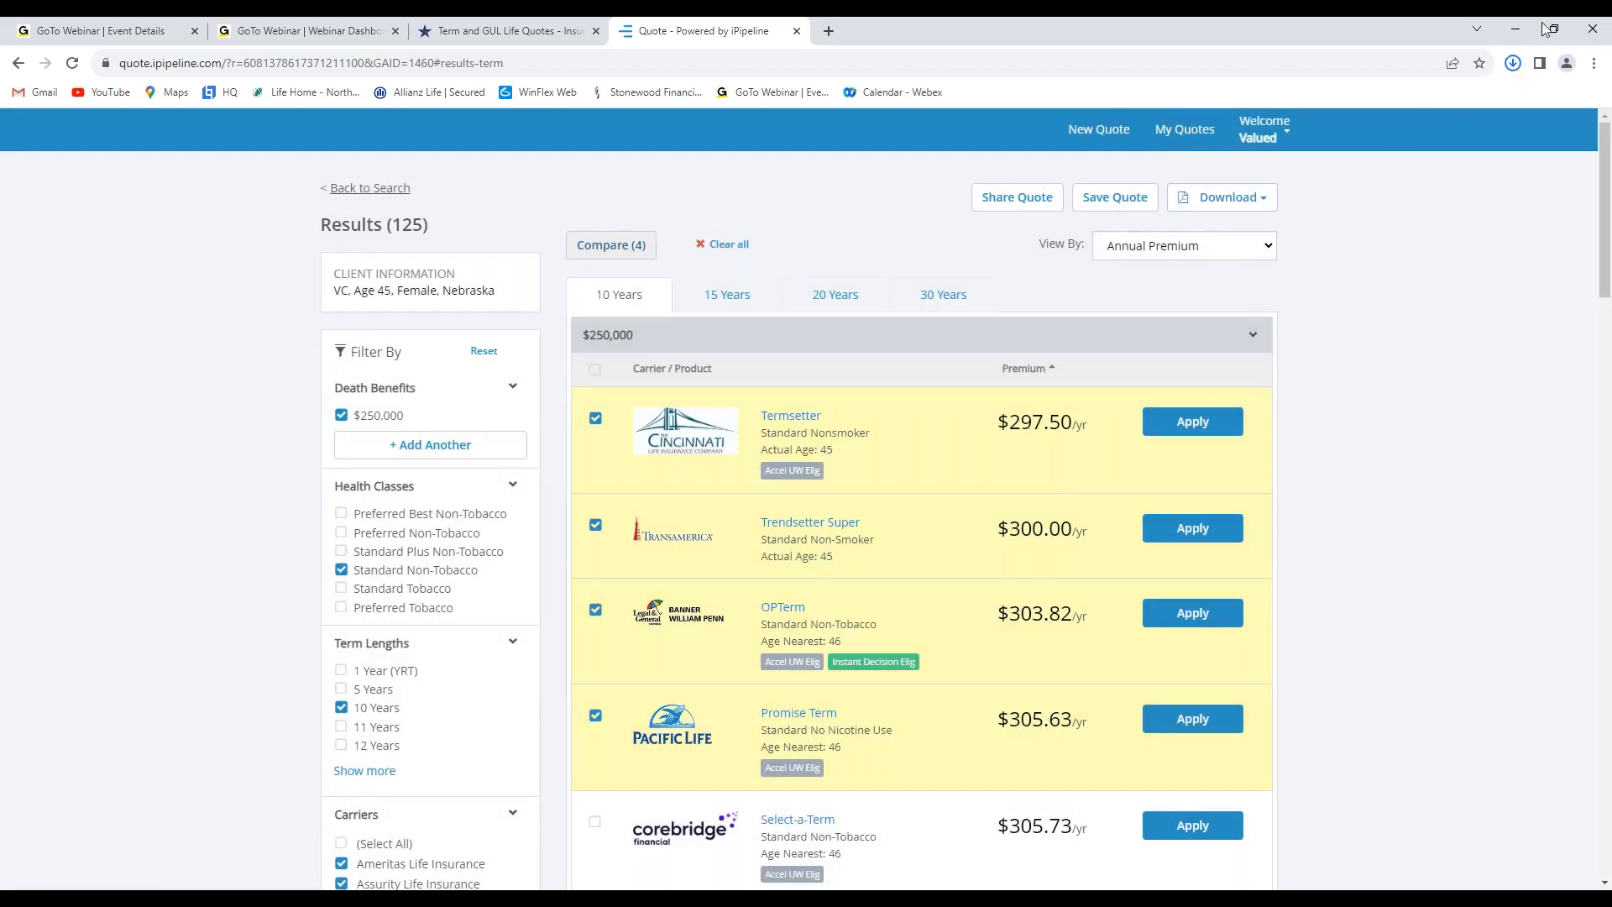
click(1396, 112)
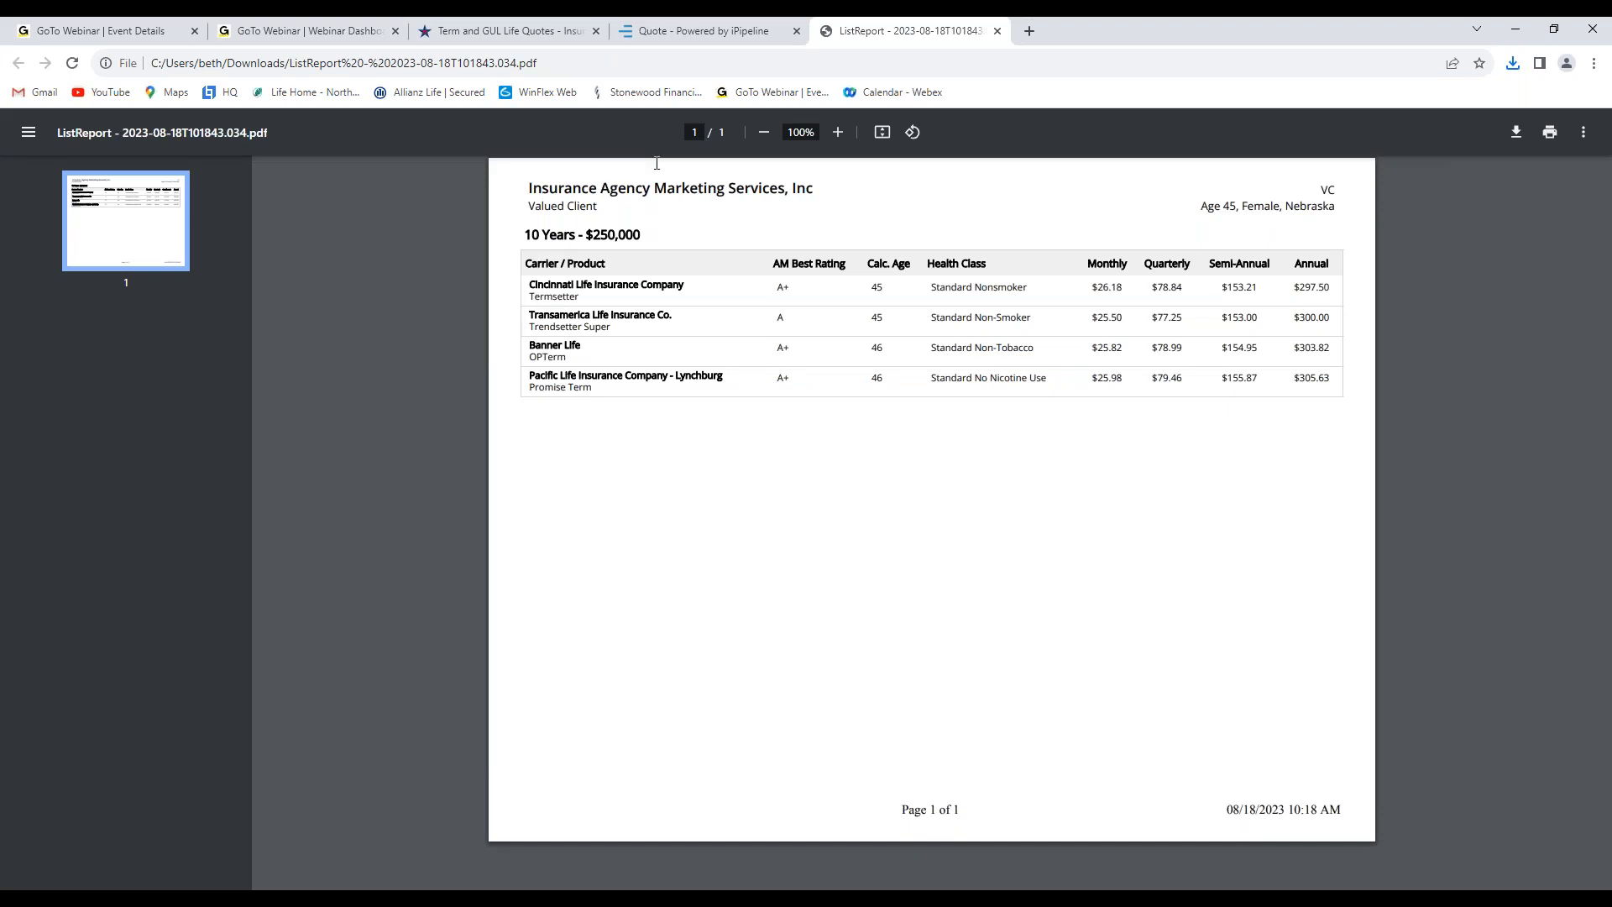
- Return to the quote results, download the Comparison Ledger for the selected products and open the PDF
click(706, 31)
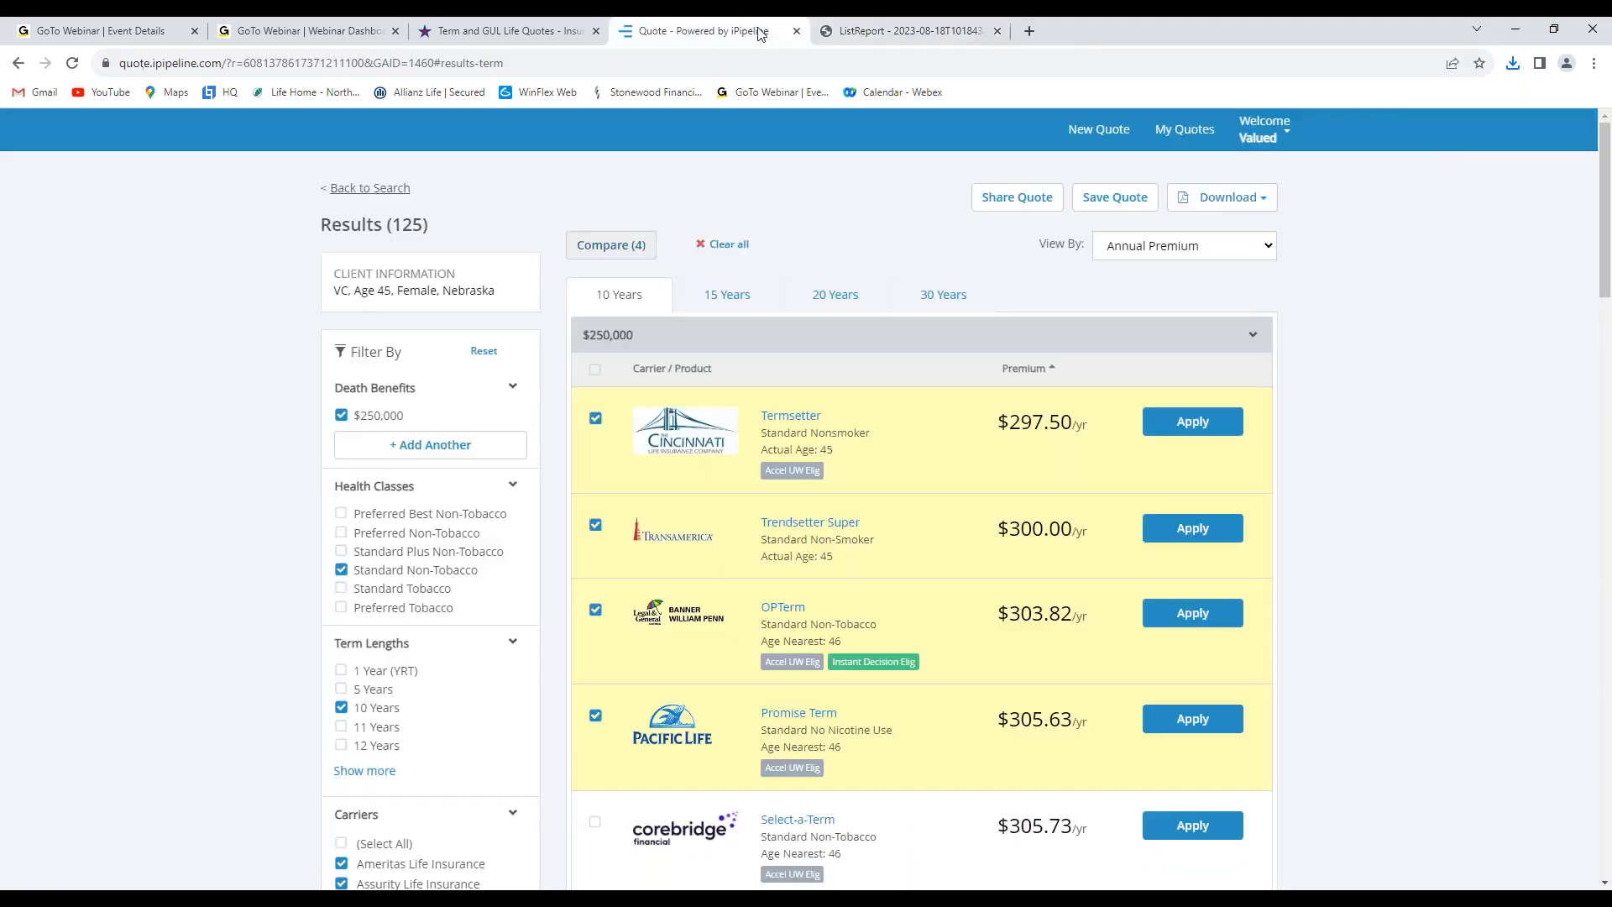
click(1269, 200)
click(1205, 271)
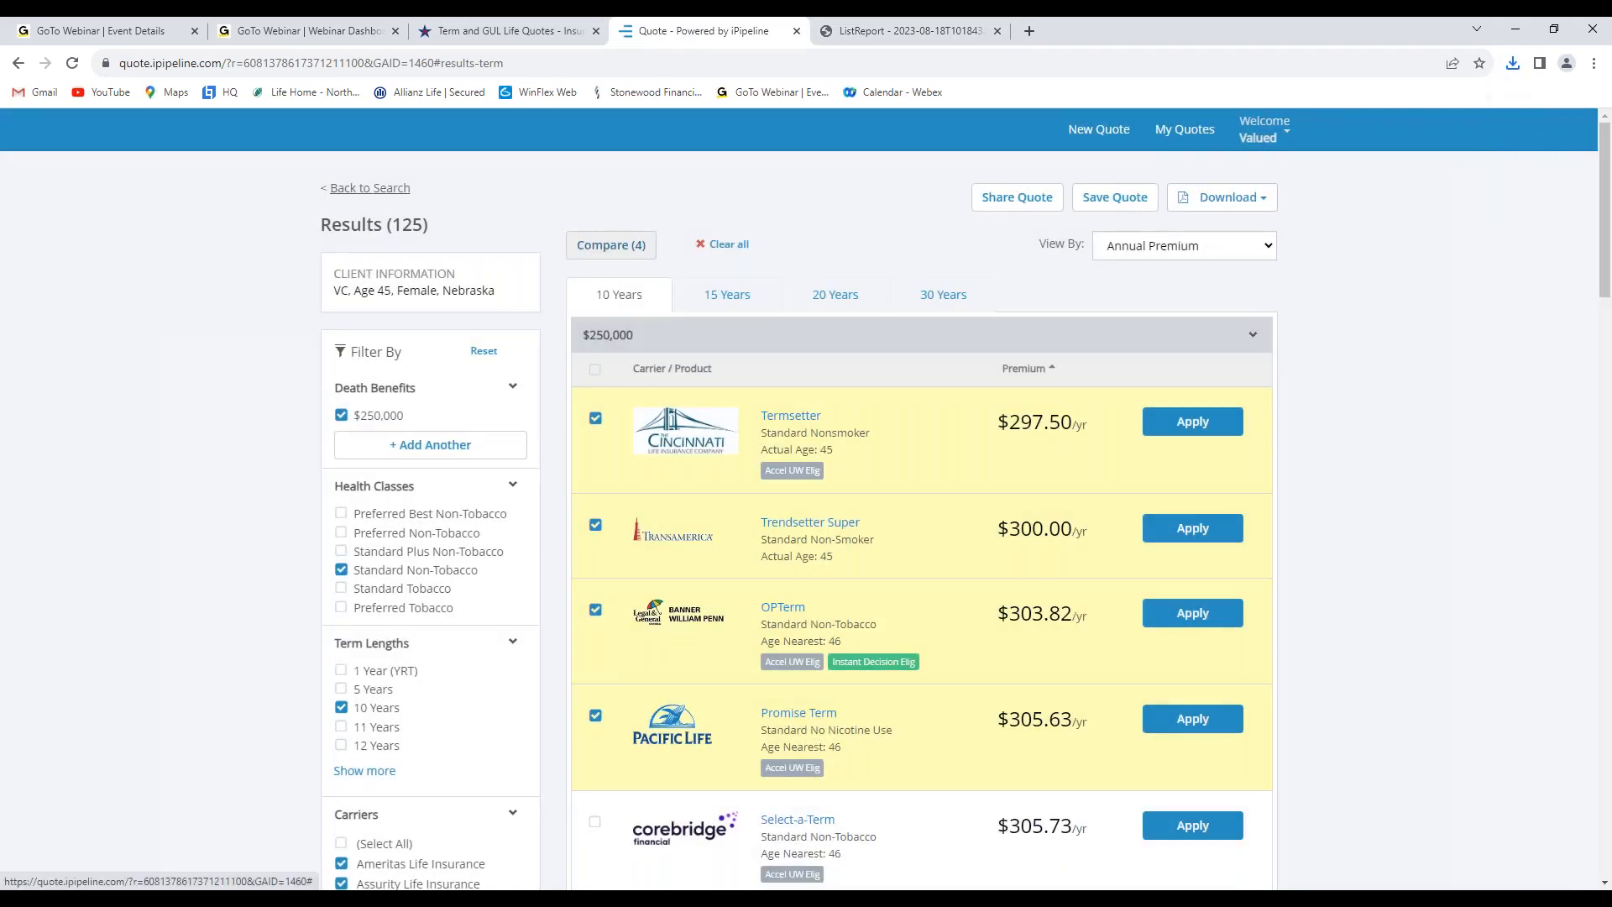
click(1263, 130)
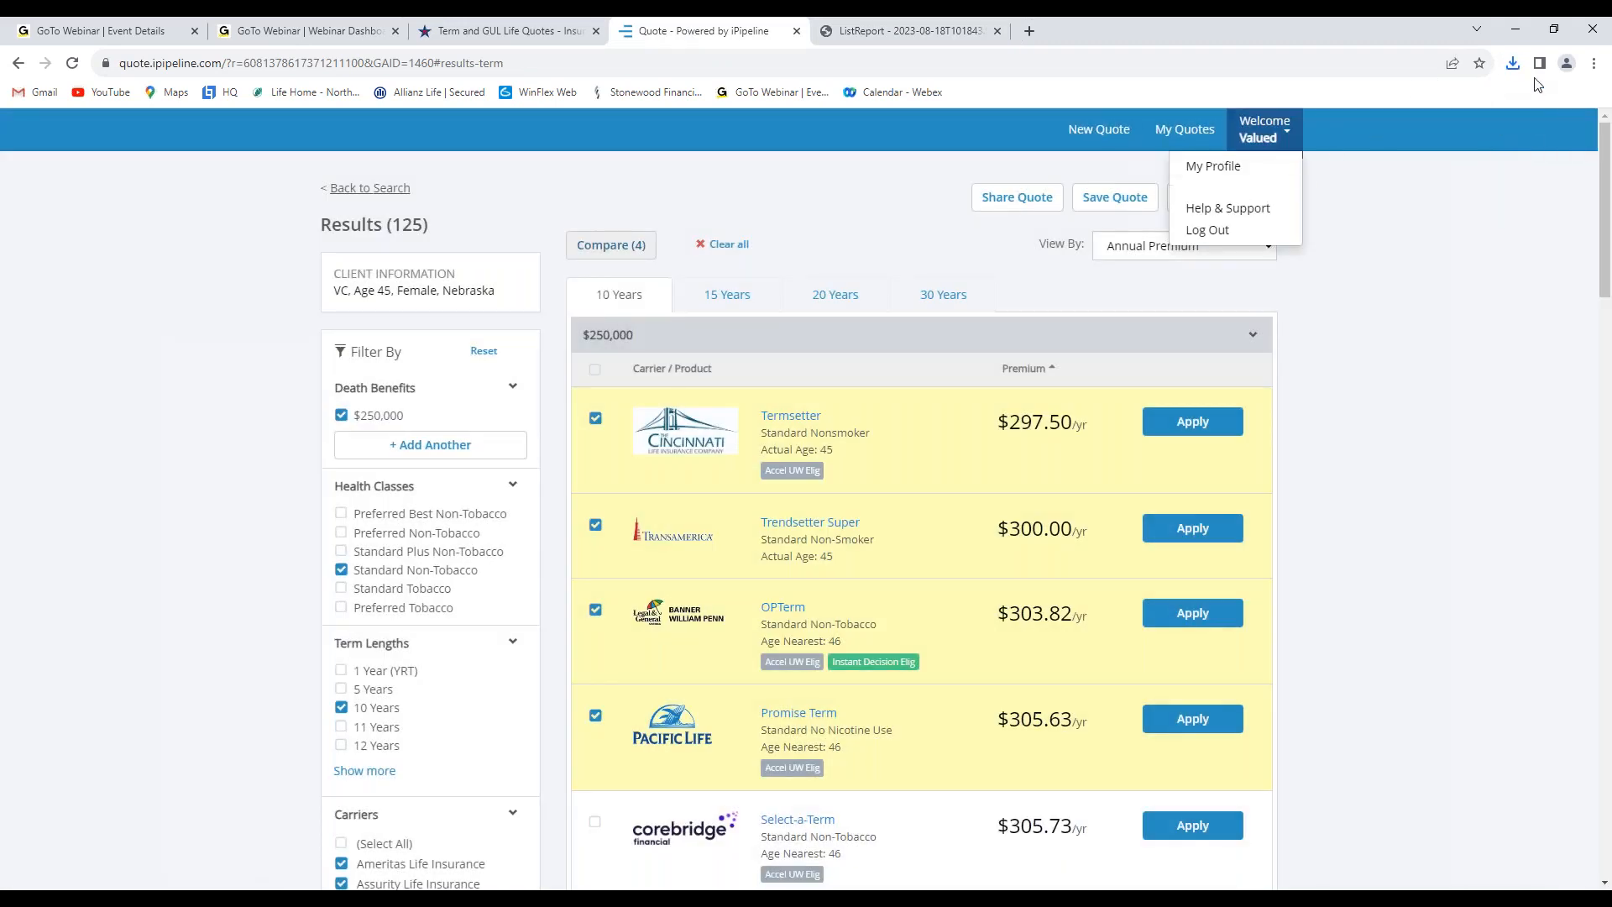
click(1513, 63)
click(1341, 132)
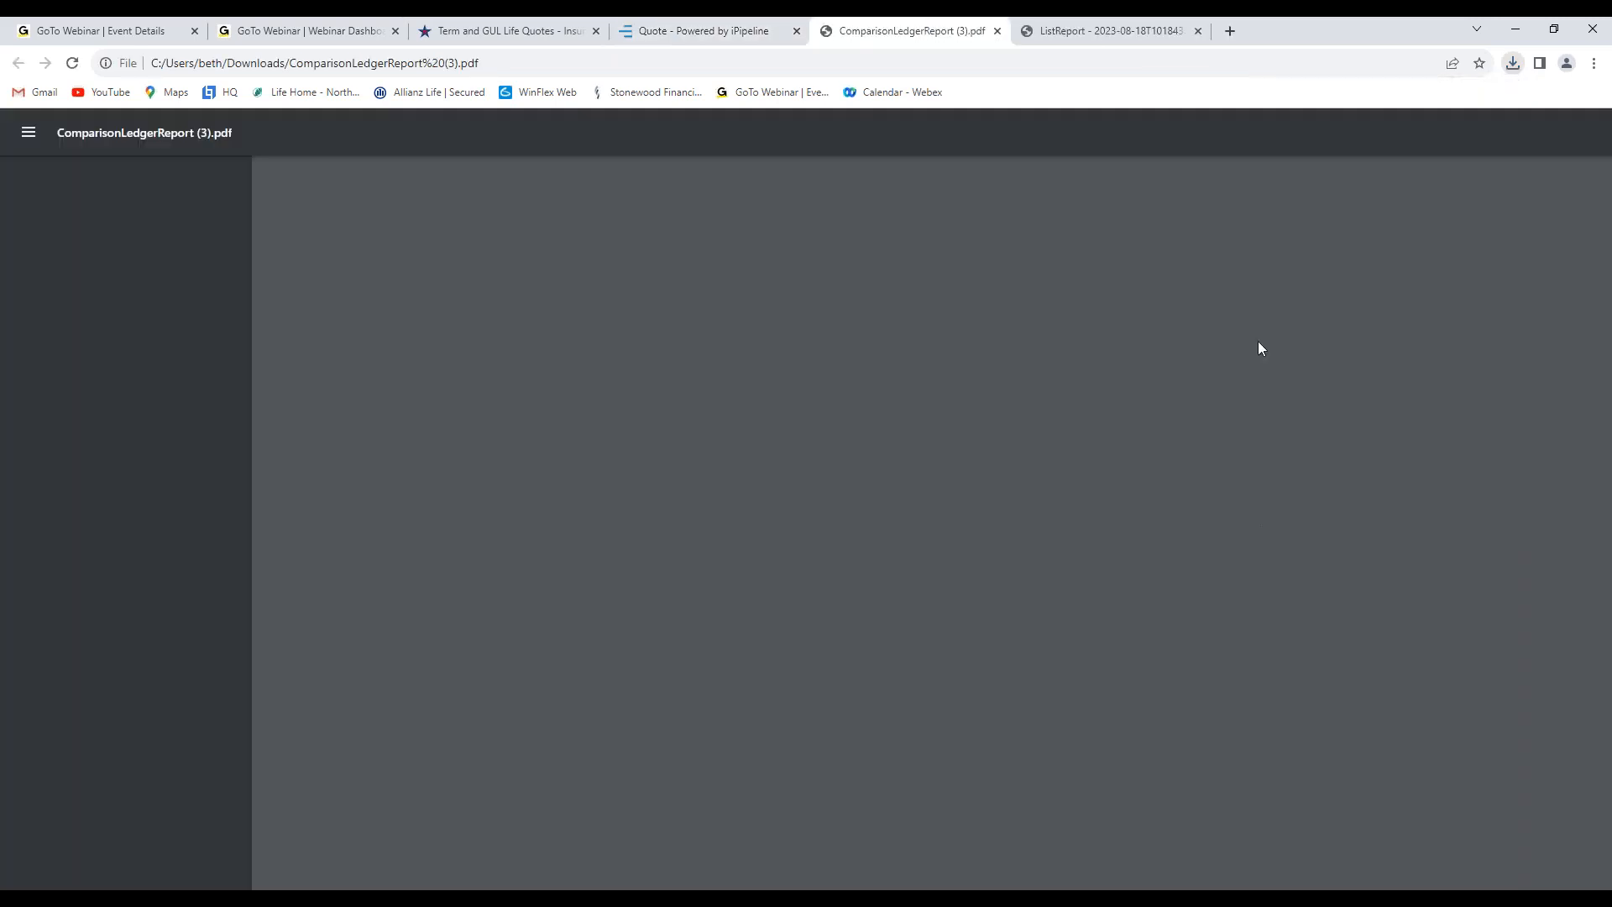
- From the quote results, download and open the Detail Report for the selected products, and highlight Termsetter's conversion information
click(715, 25)
click(1297, 271)
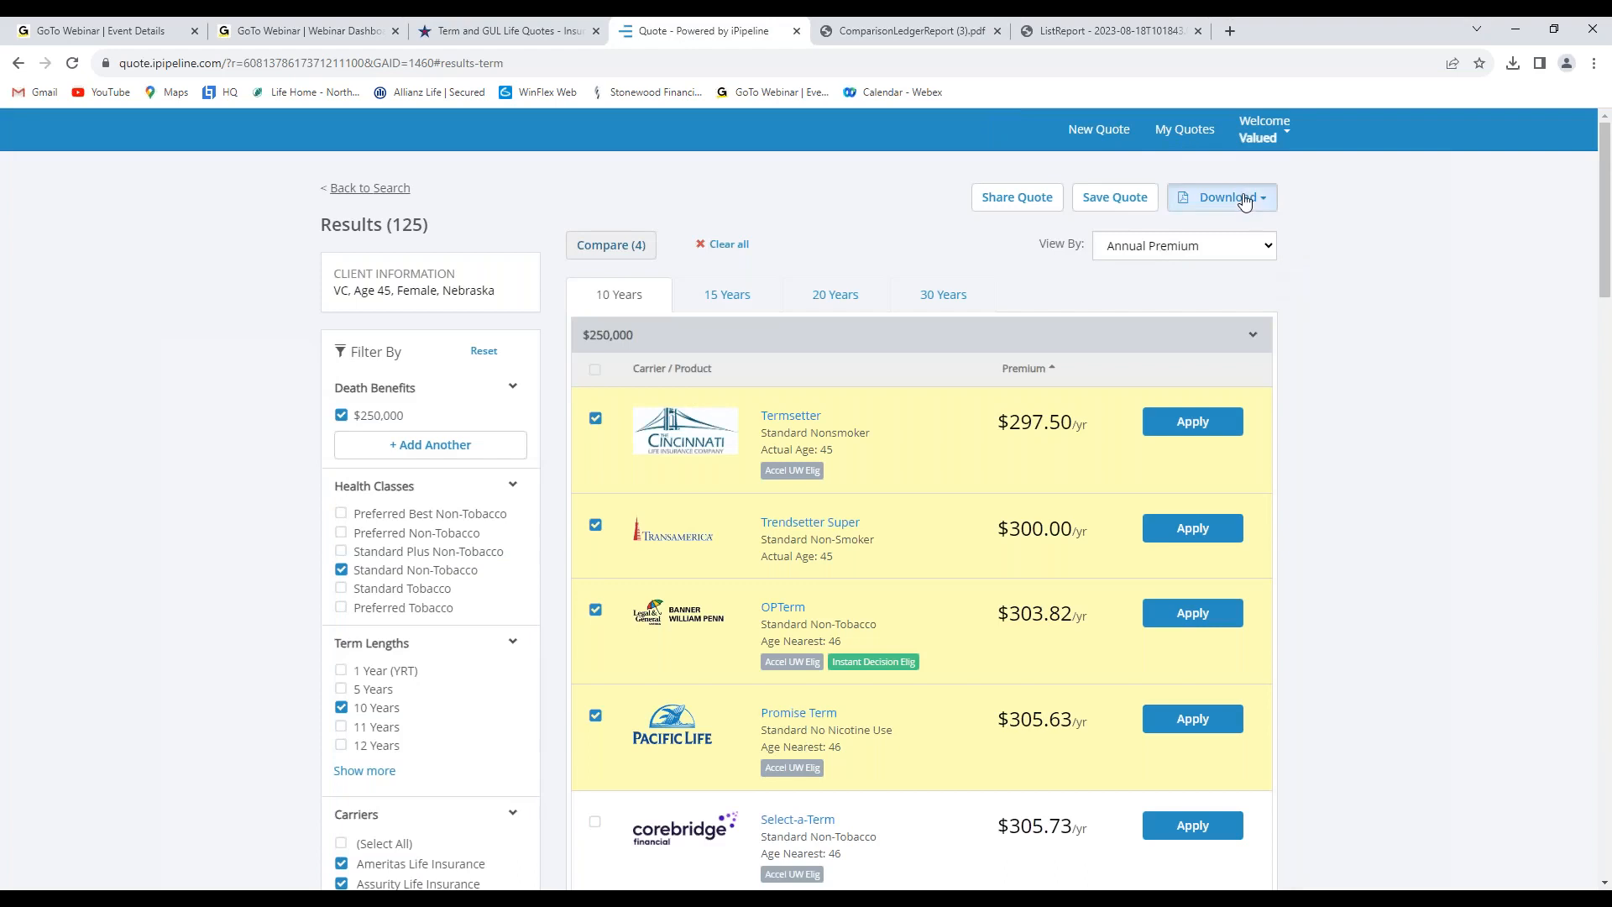
click(1244, 198)
click(1208, 293)
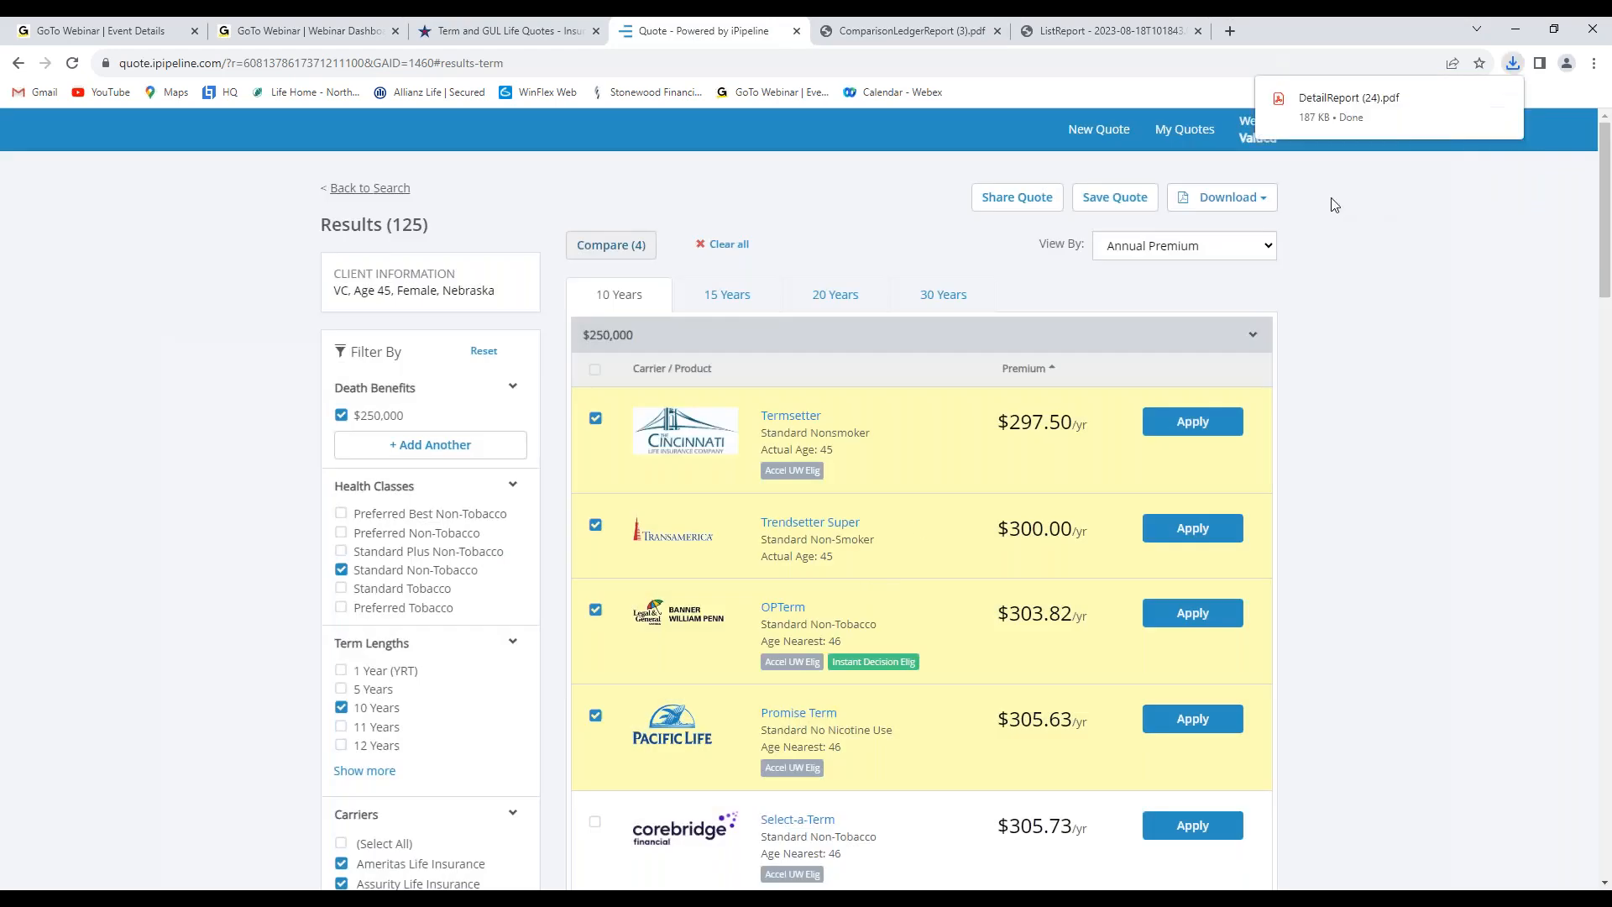
click(1348, 105)
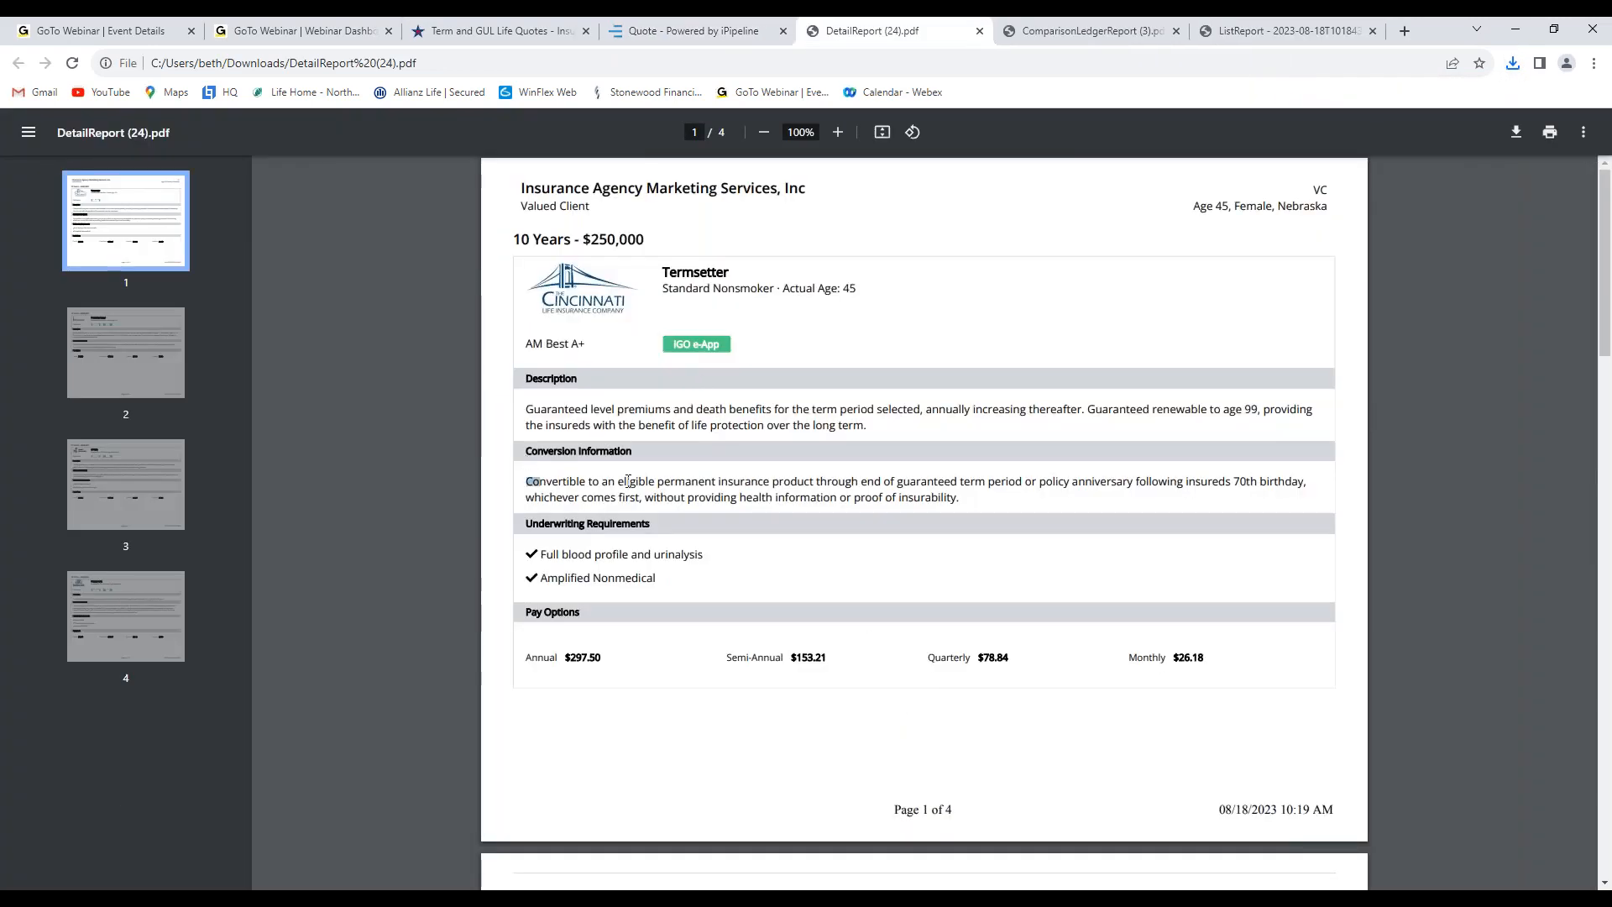
drag(527, 480, 1081, 514)
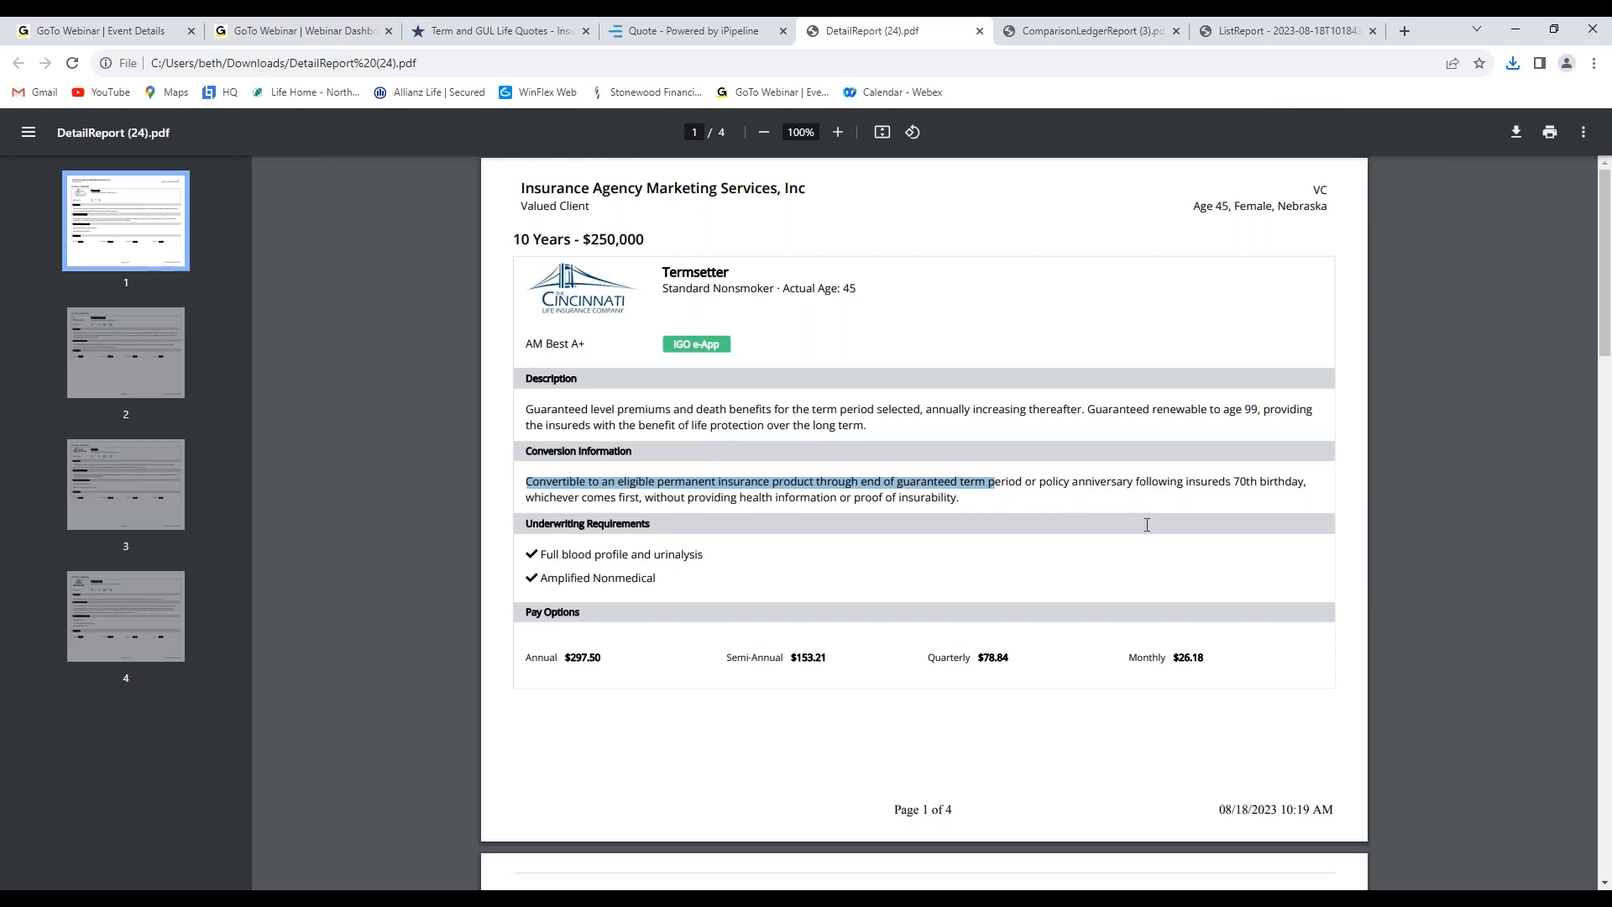
- Go back to the quote search form, set the product type to Guaranteed Universal Life (GUL) and view the maturity age choices
click(729, 55)
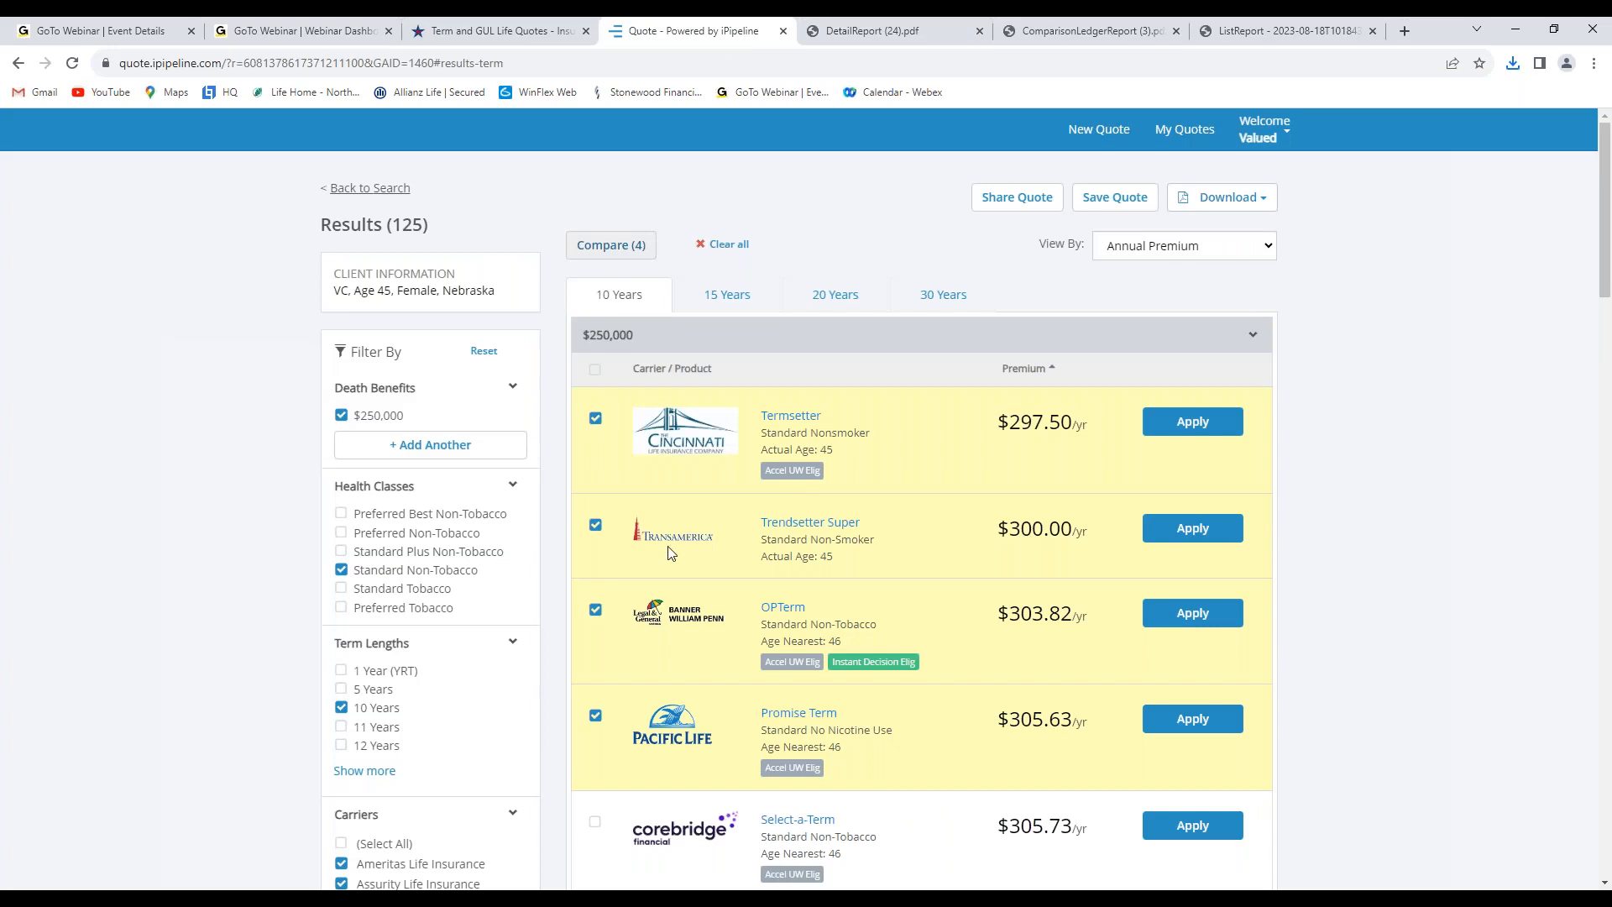
click(366, 190)
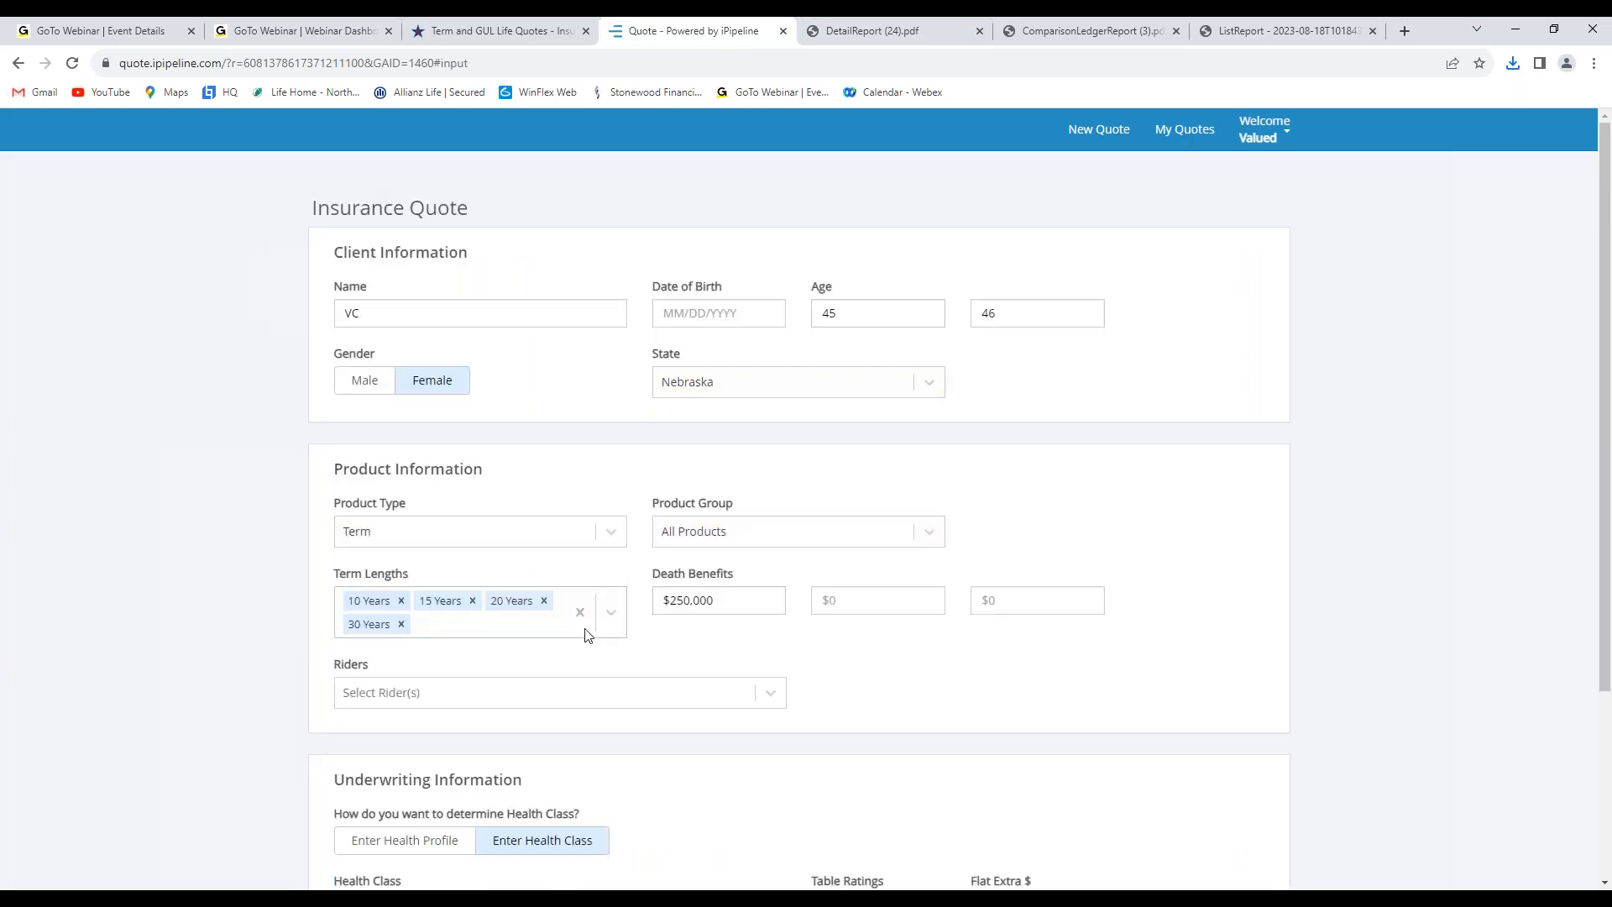
click(608, 532)
click(442, 643)
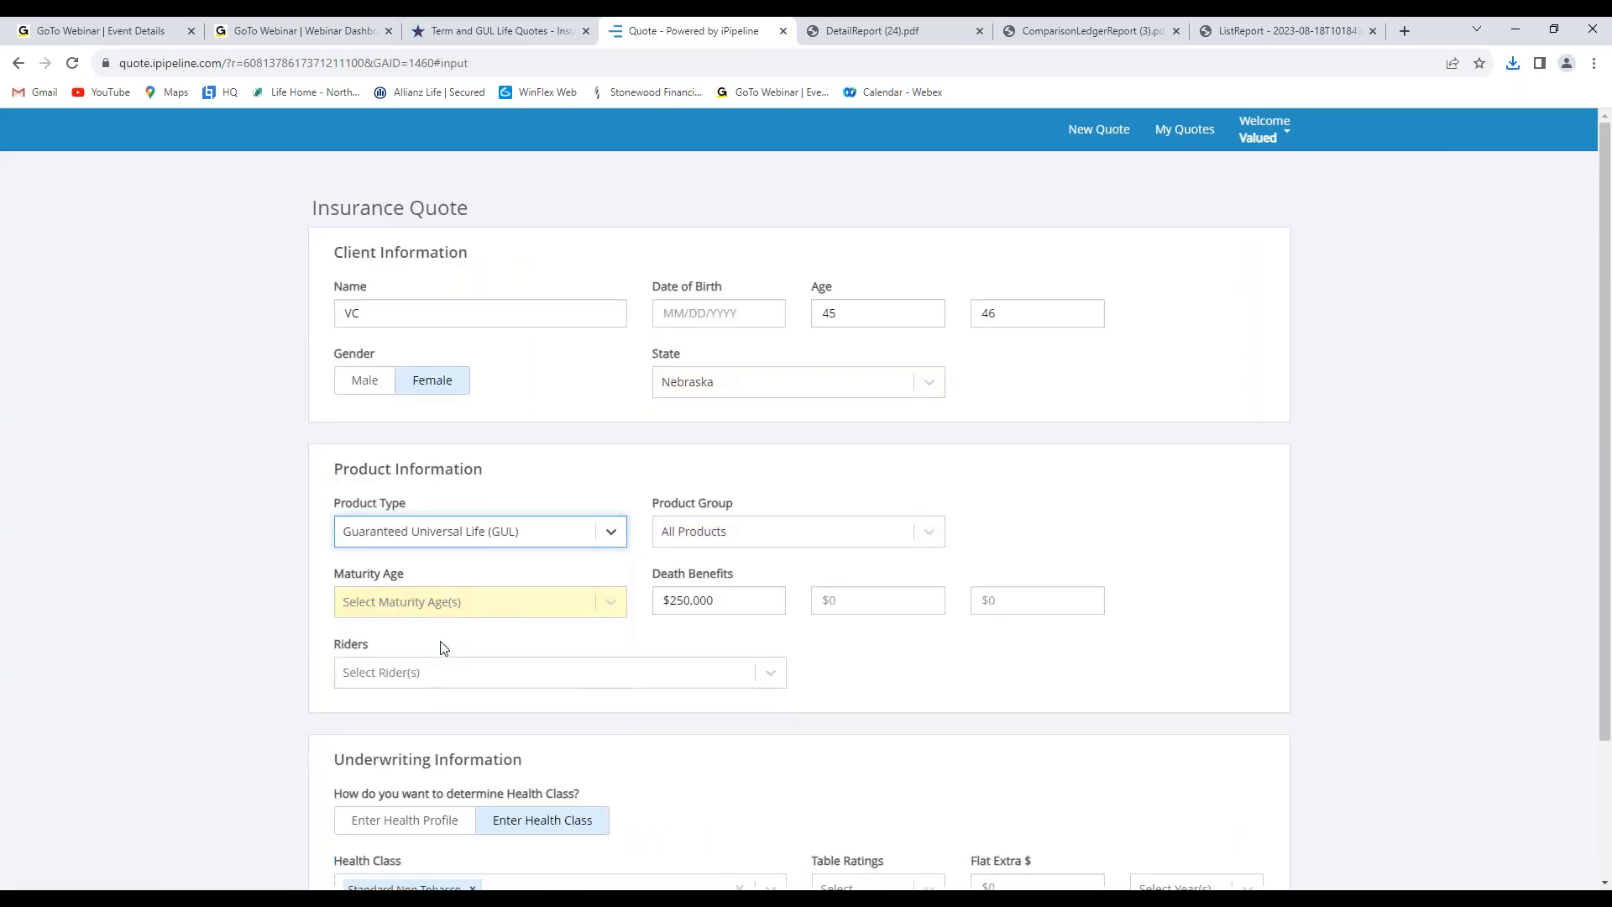
click(588, 615)
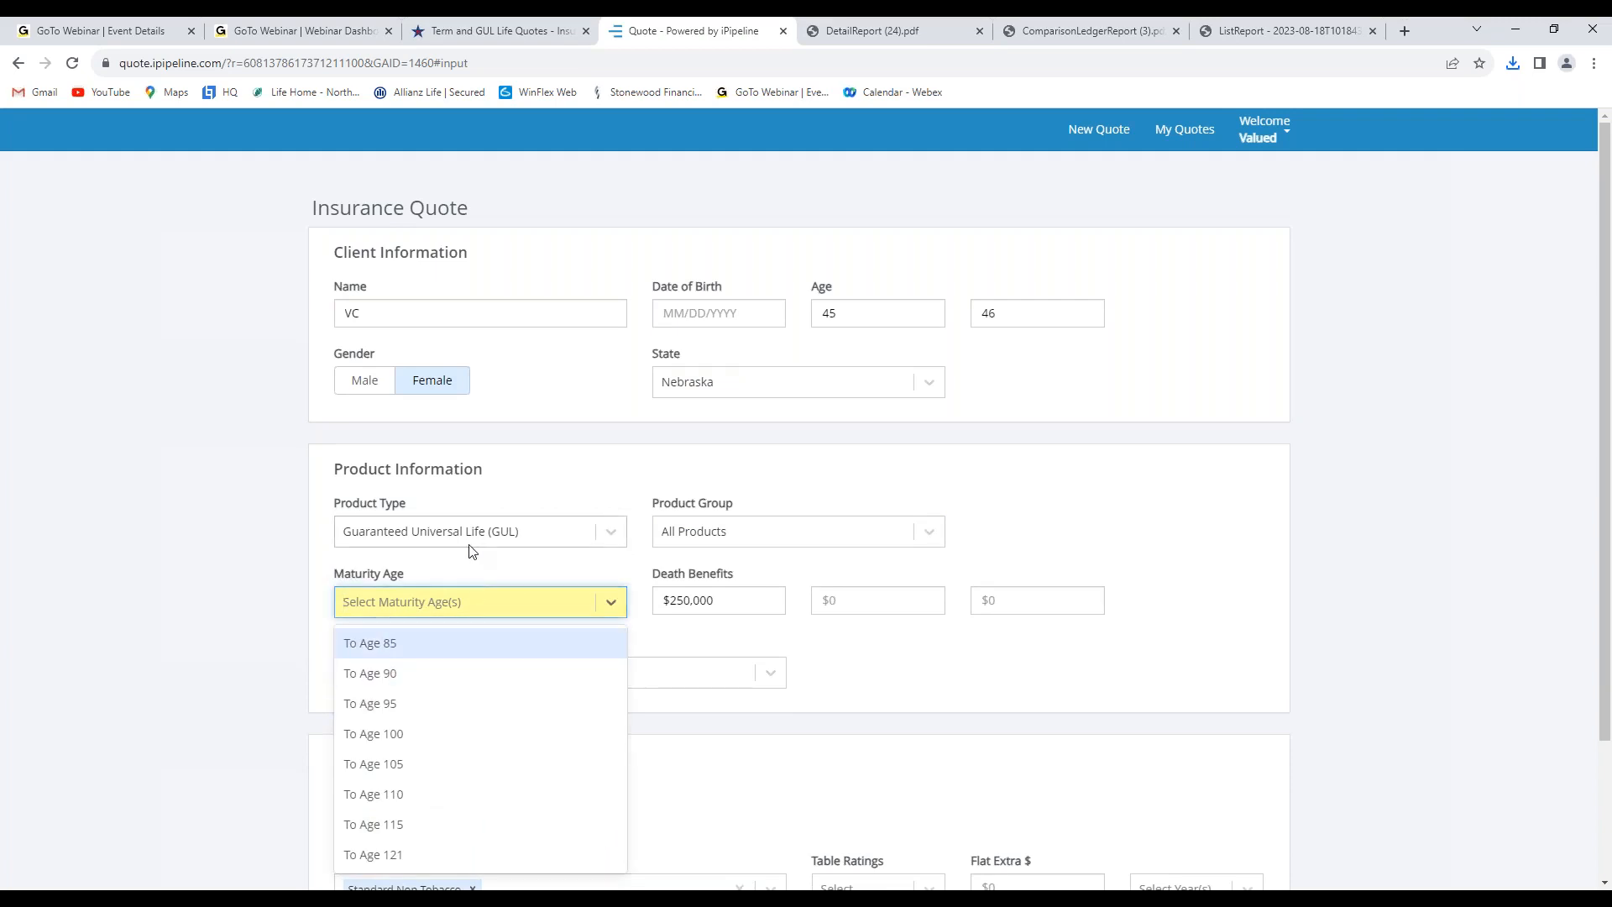
scroll(445, 626, down, 2)
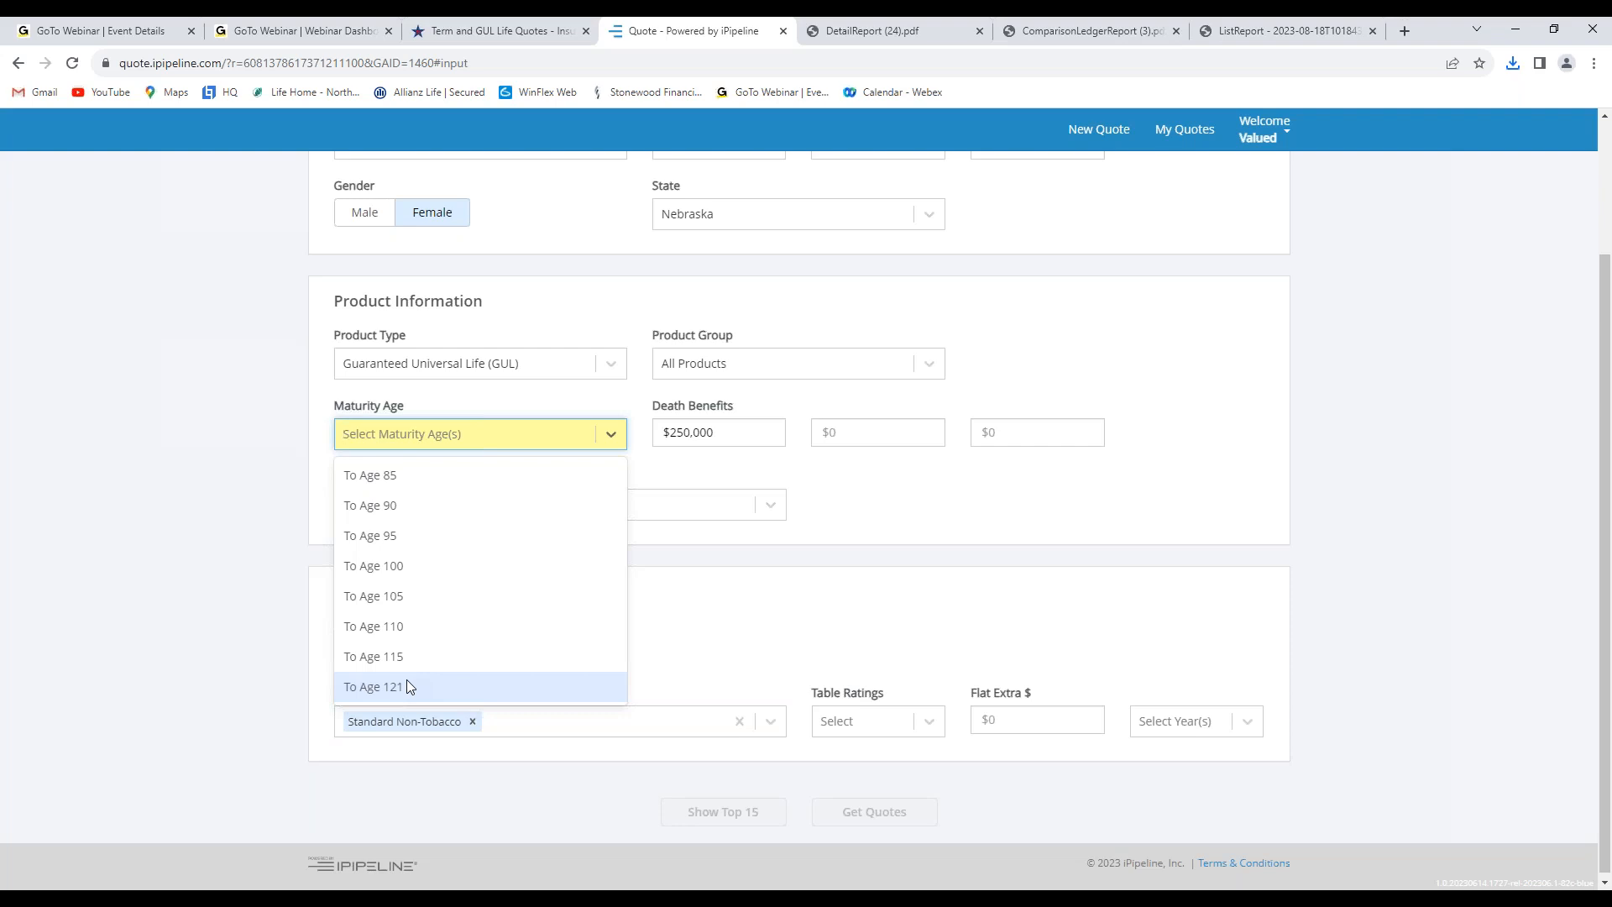
click(840, 618)
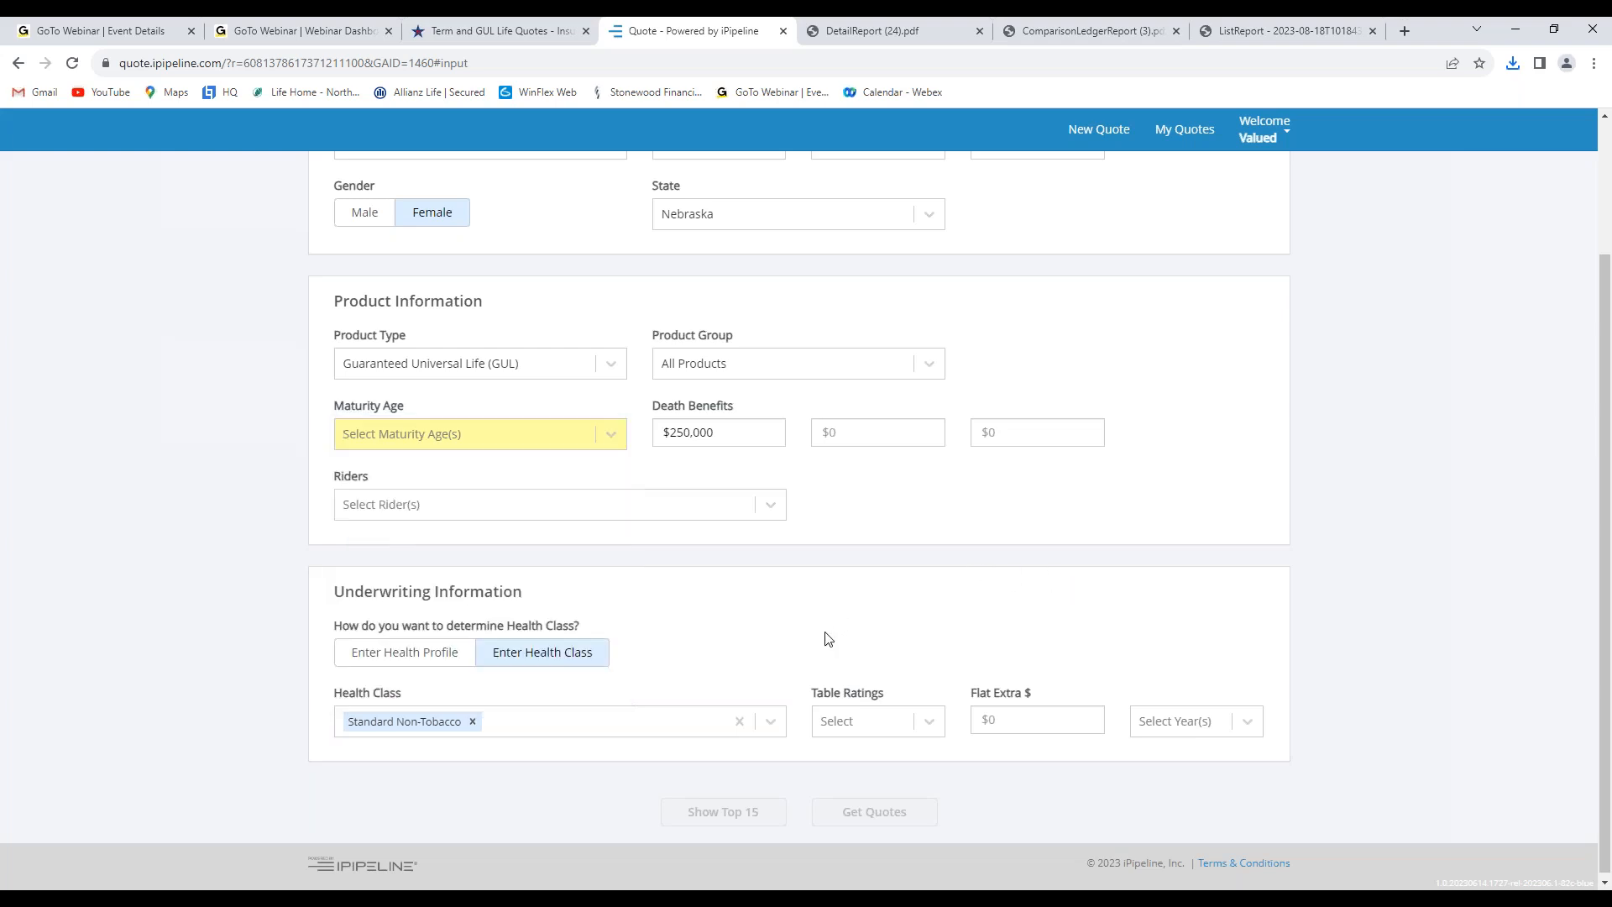
- View the health profile fields for height, weight and tobacco use, and switch back to entering a health class
click(429, 661)
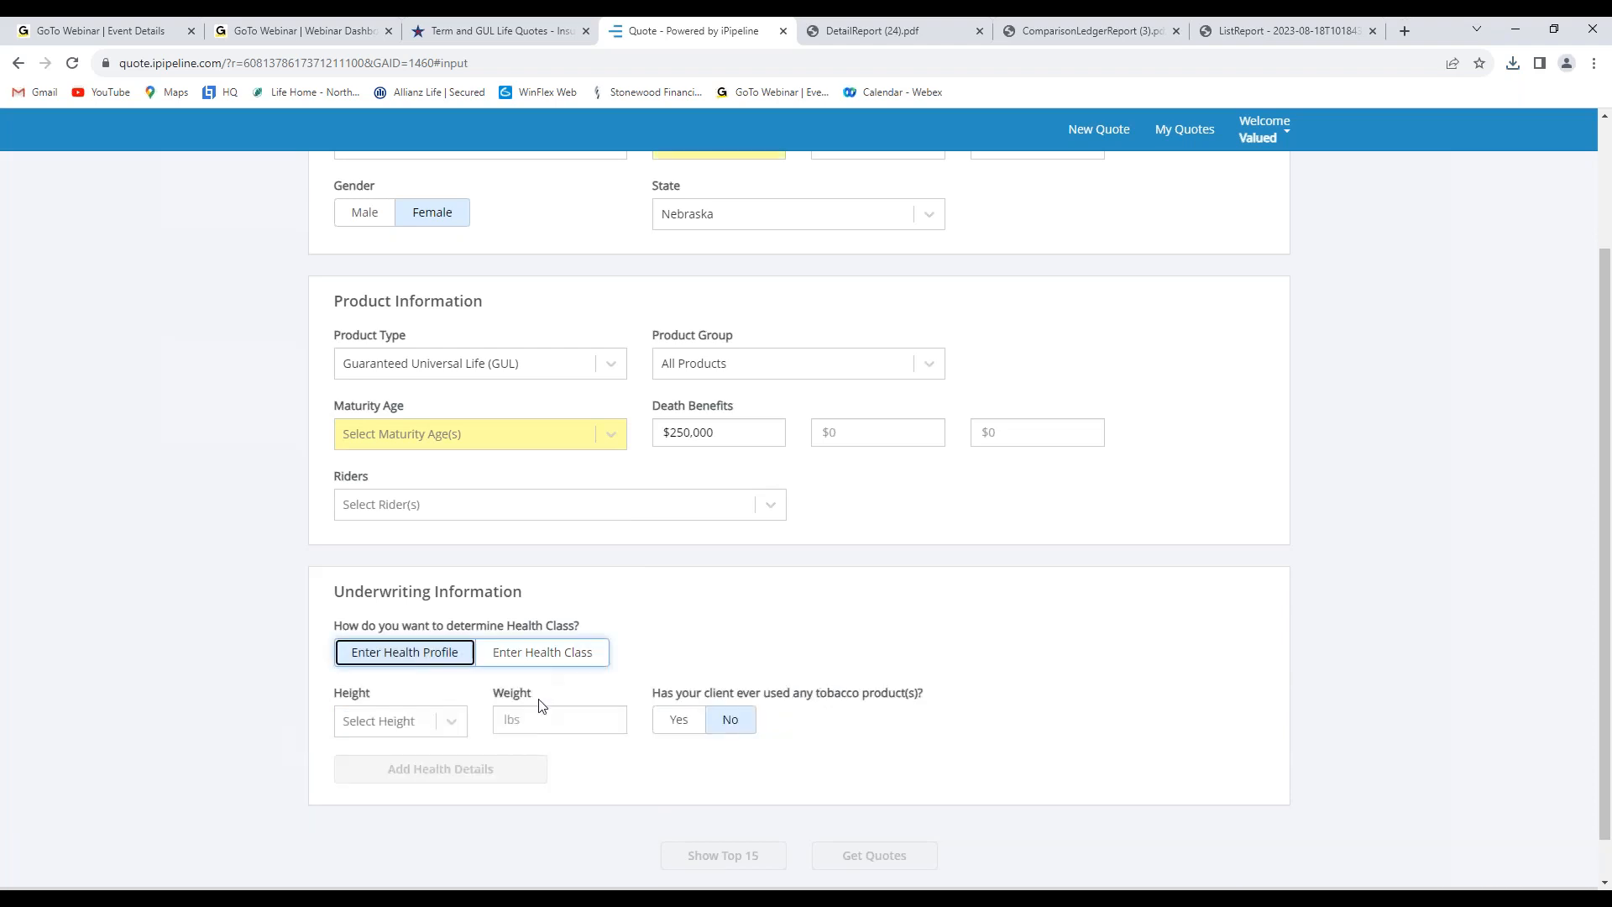
scroll(672, 781, down, 1)
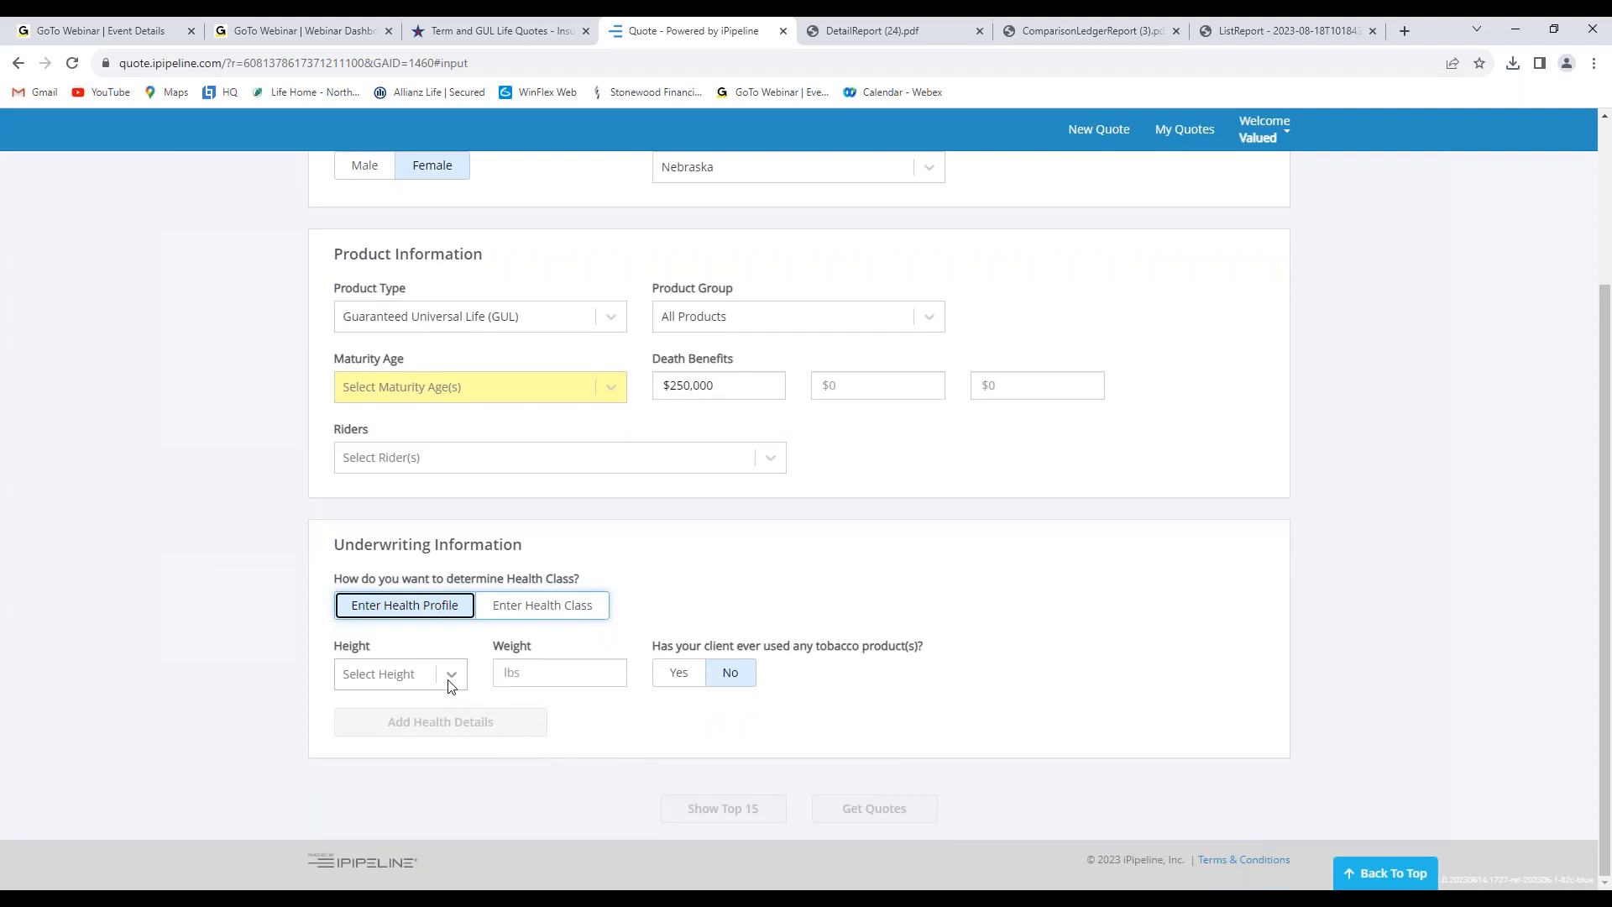
click(545, 615)
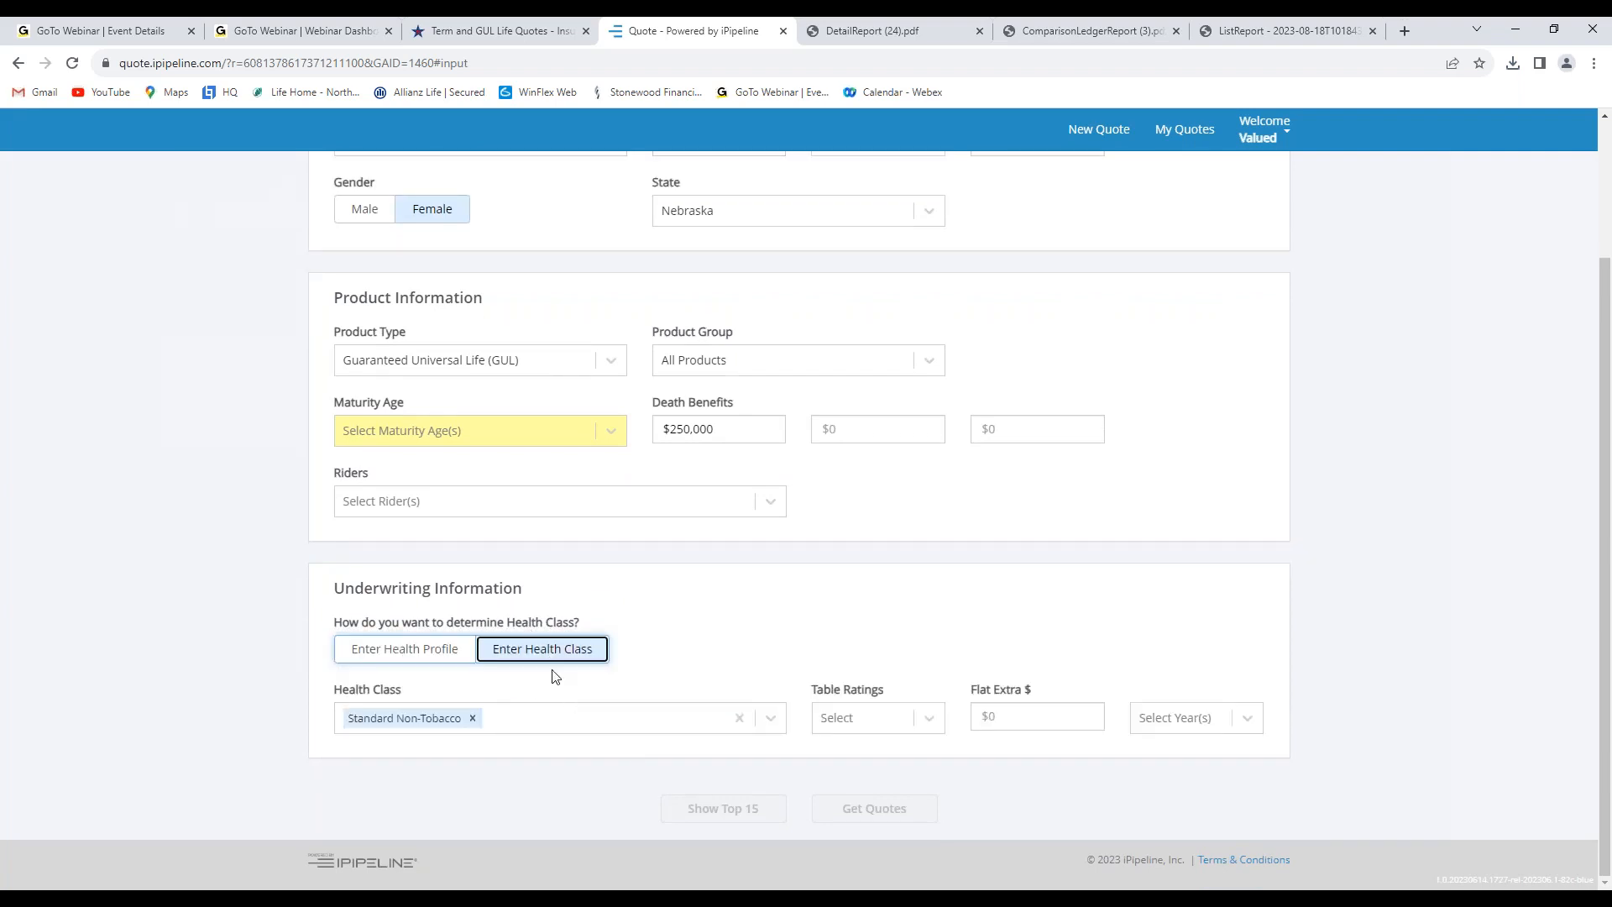
- View the health class choices, and enter a health profile with height 5'6", weight 250 lbs and no tobacco use
click(601, 727)
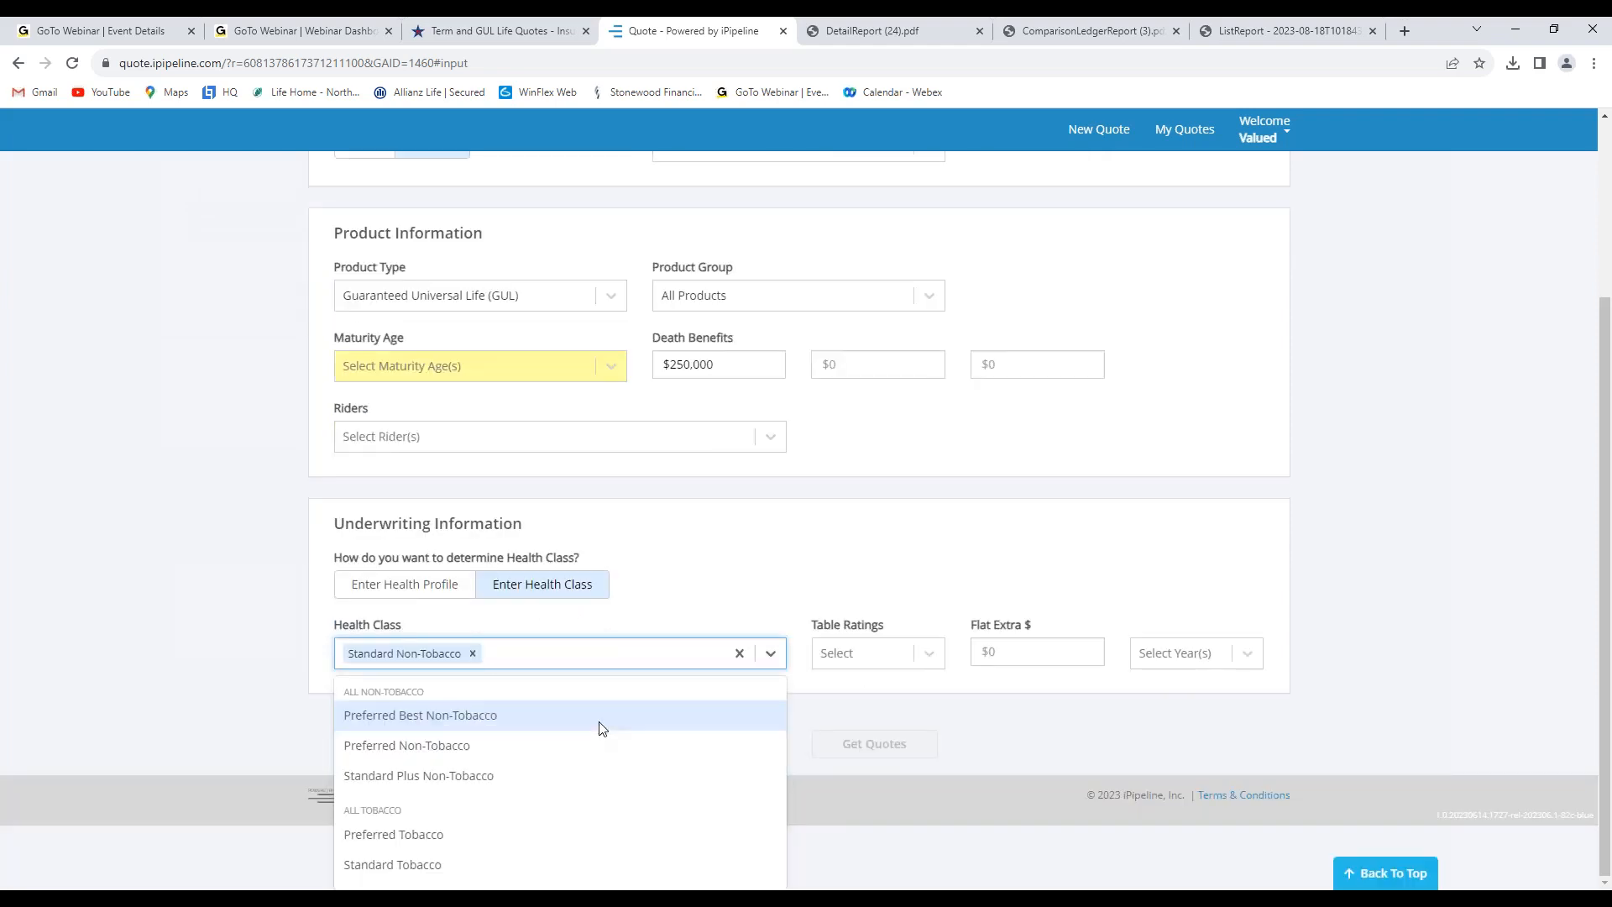
click(408, 591)
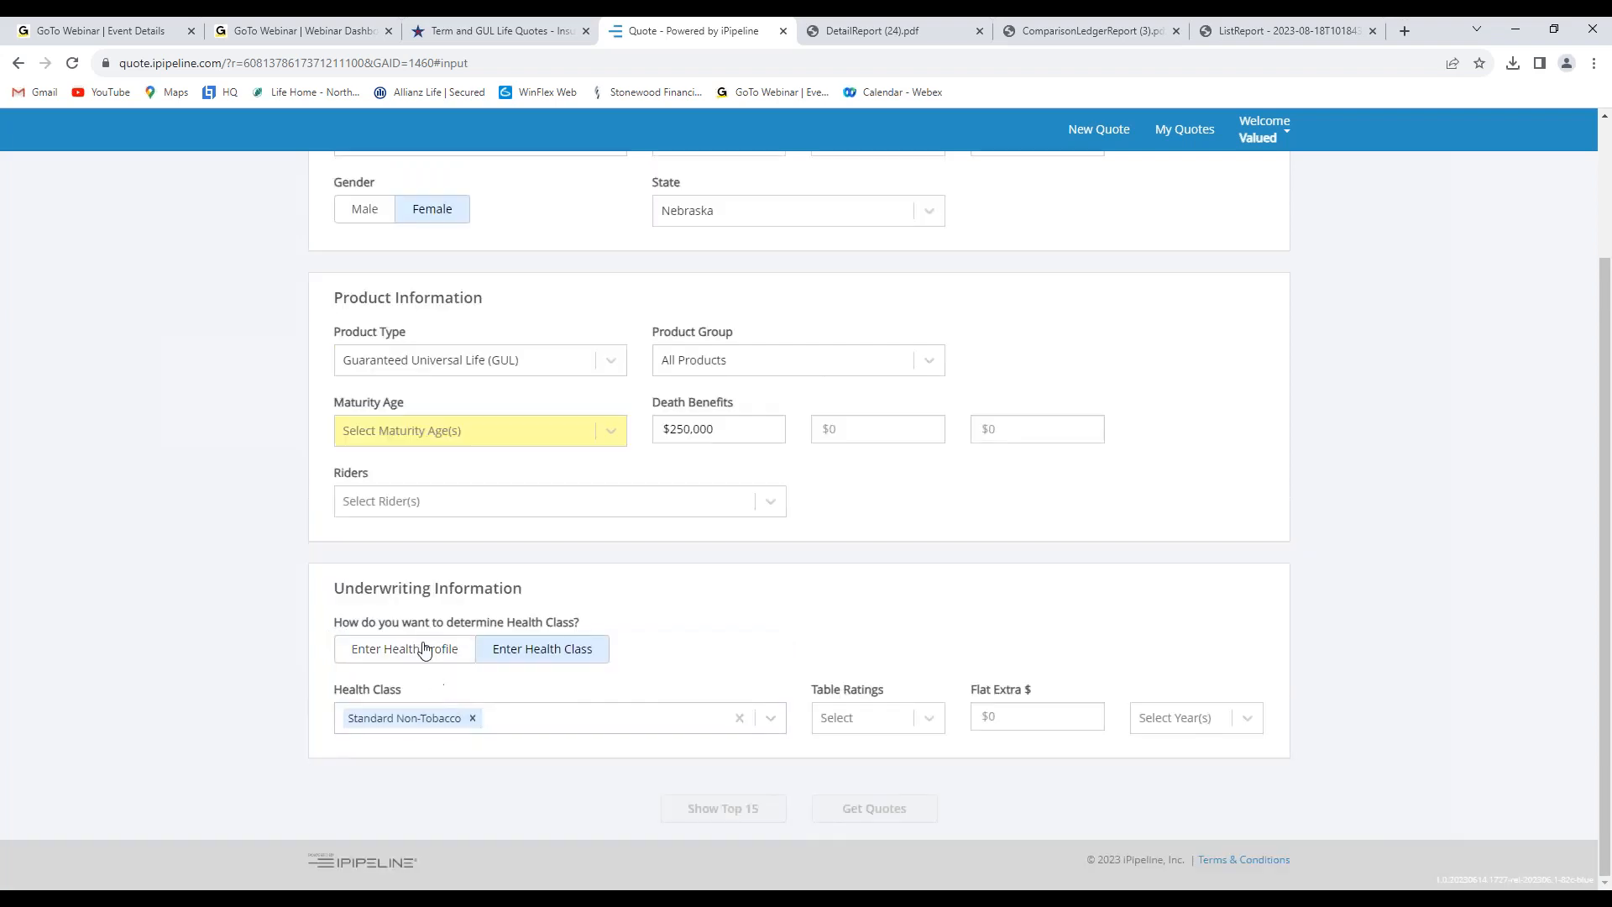
click(422, 650)
click(453, 719)
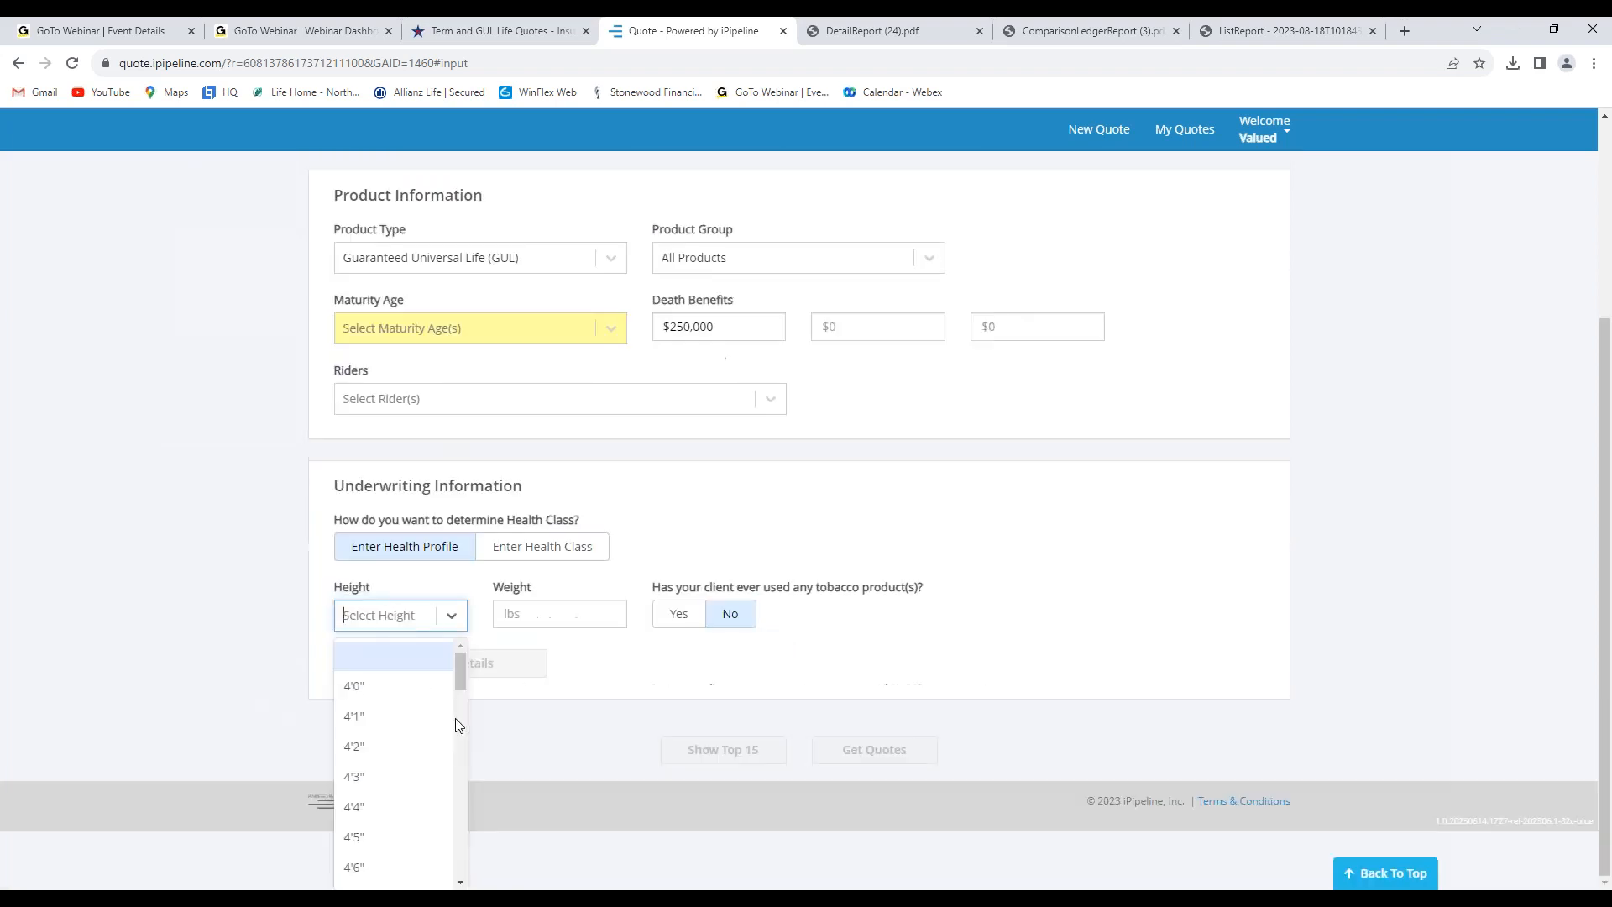
scroll(368, 833, down, 2)
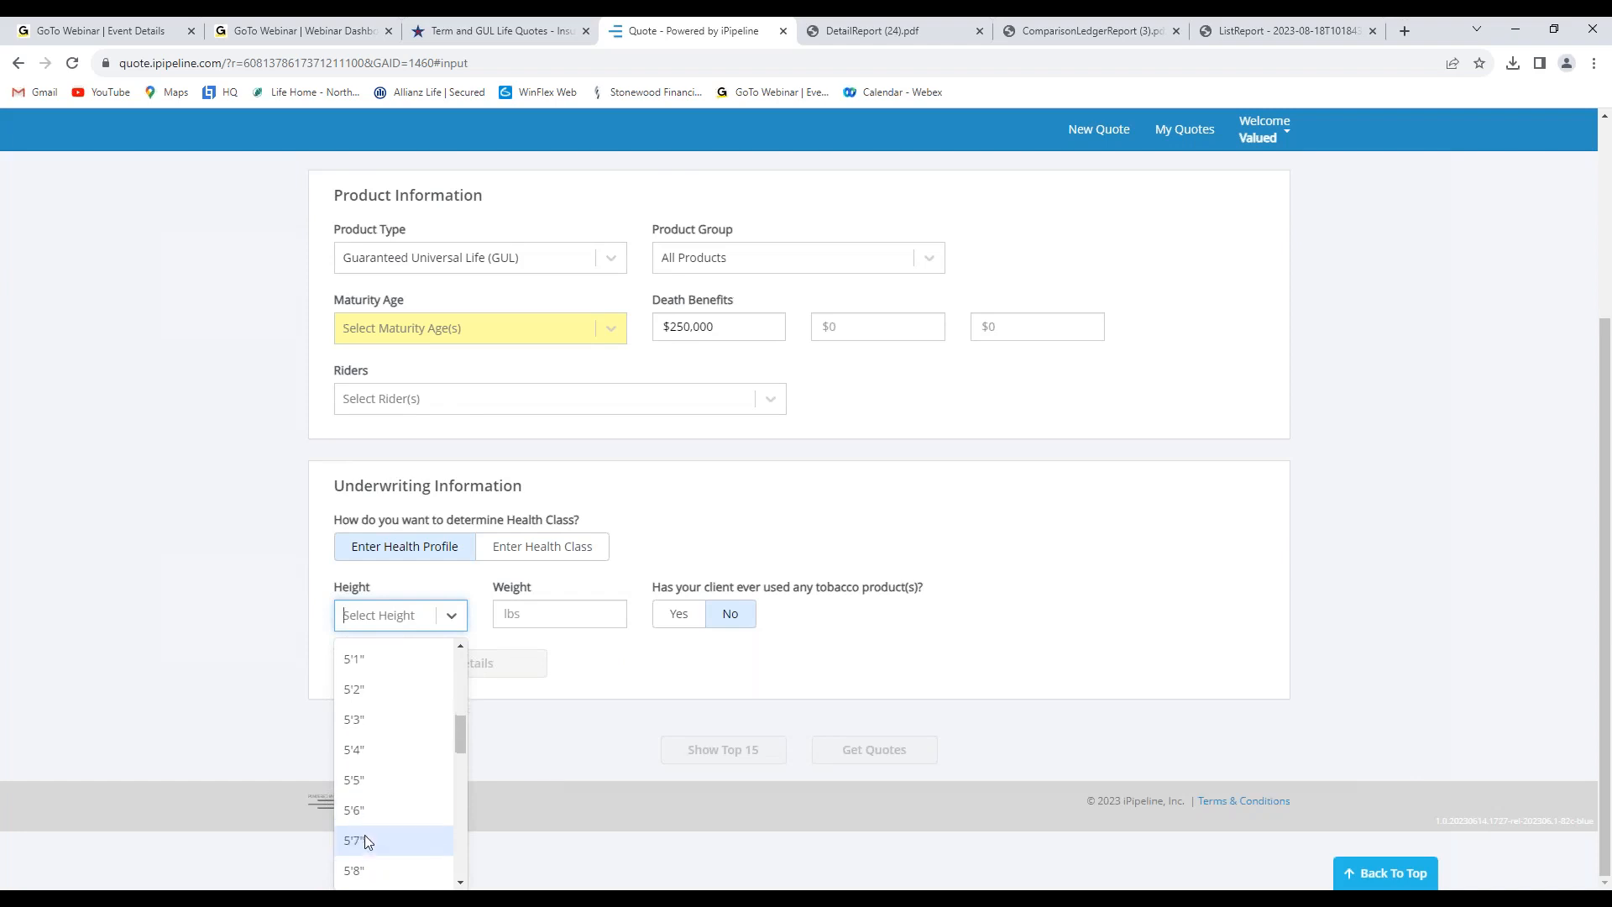
click(365, 832)
click(527, 677)
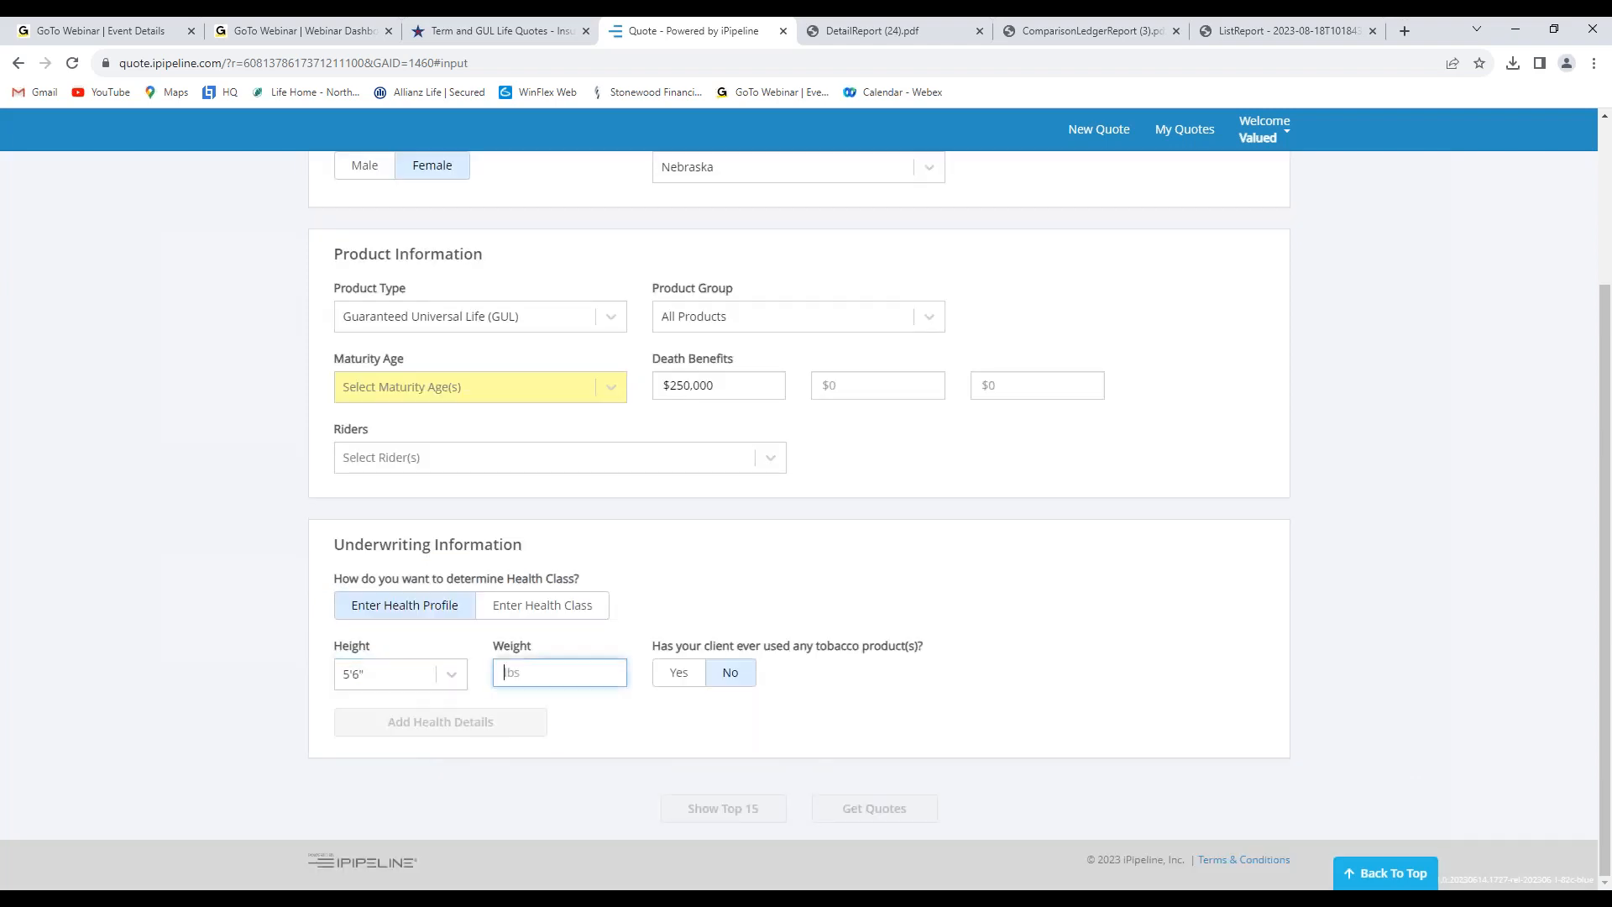
text(250)
key(Tab)
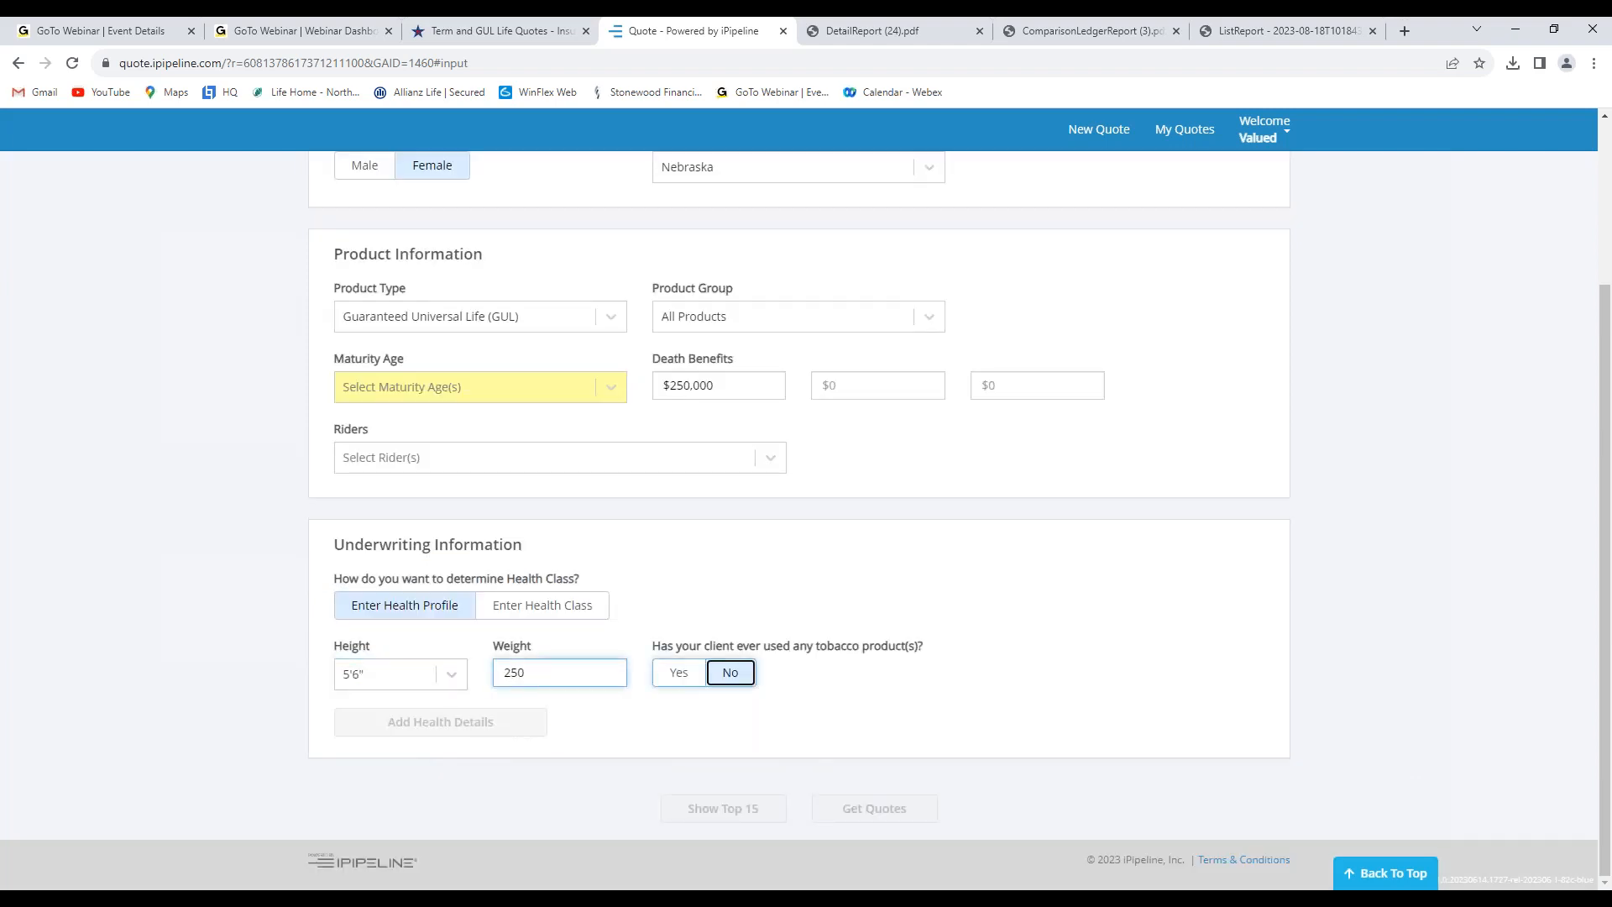
click(745, 729)
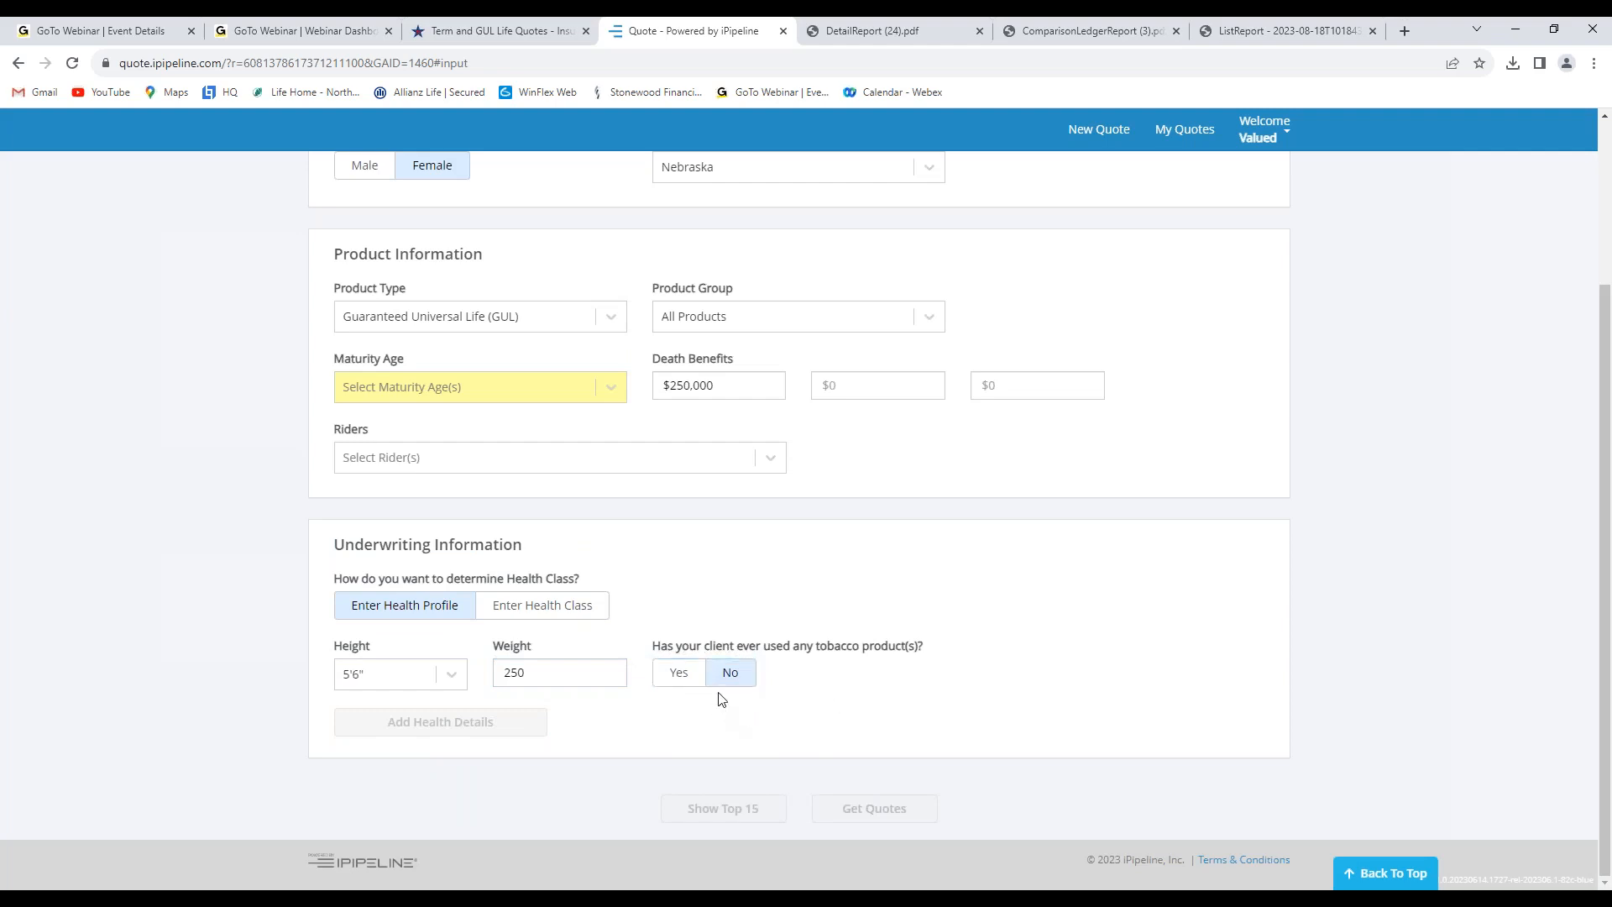
click(732, 682)
- Set the maturity age to To Age 100, get the GUL quotes and highlight the table rating of Protective Lifetime Assurance UL
click(615, 398)
click(440, 526)
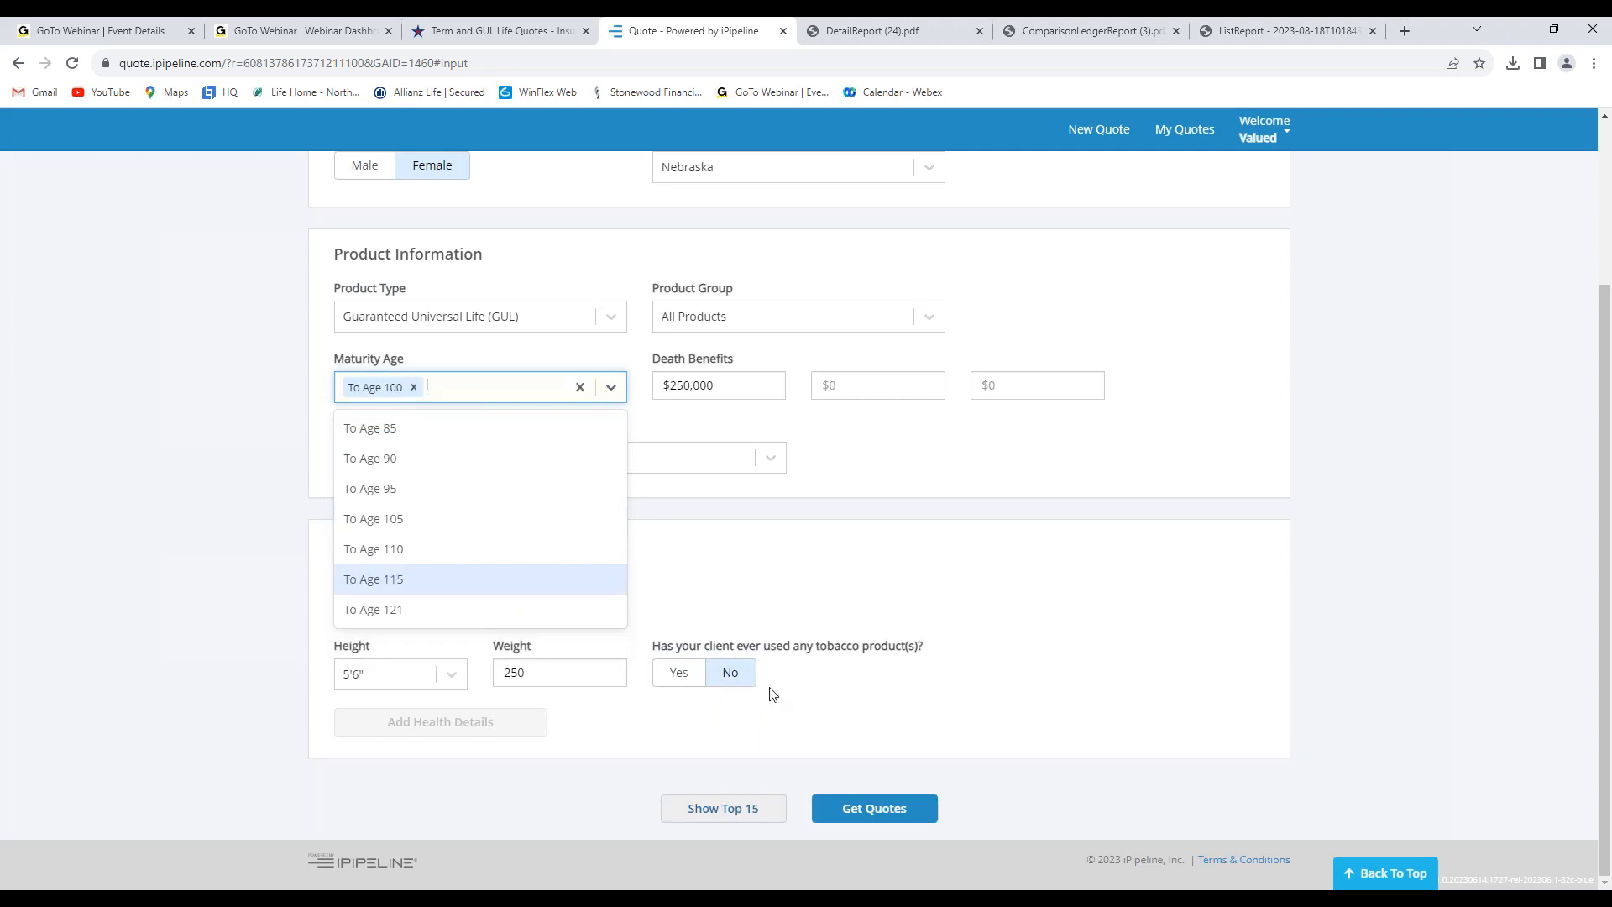
click(731, 672)
click(874, 811)
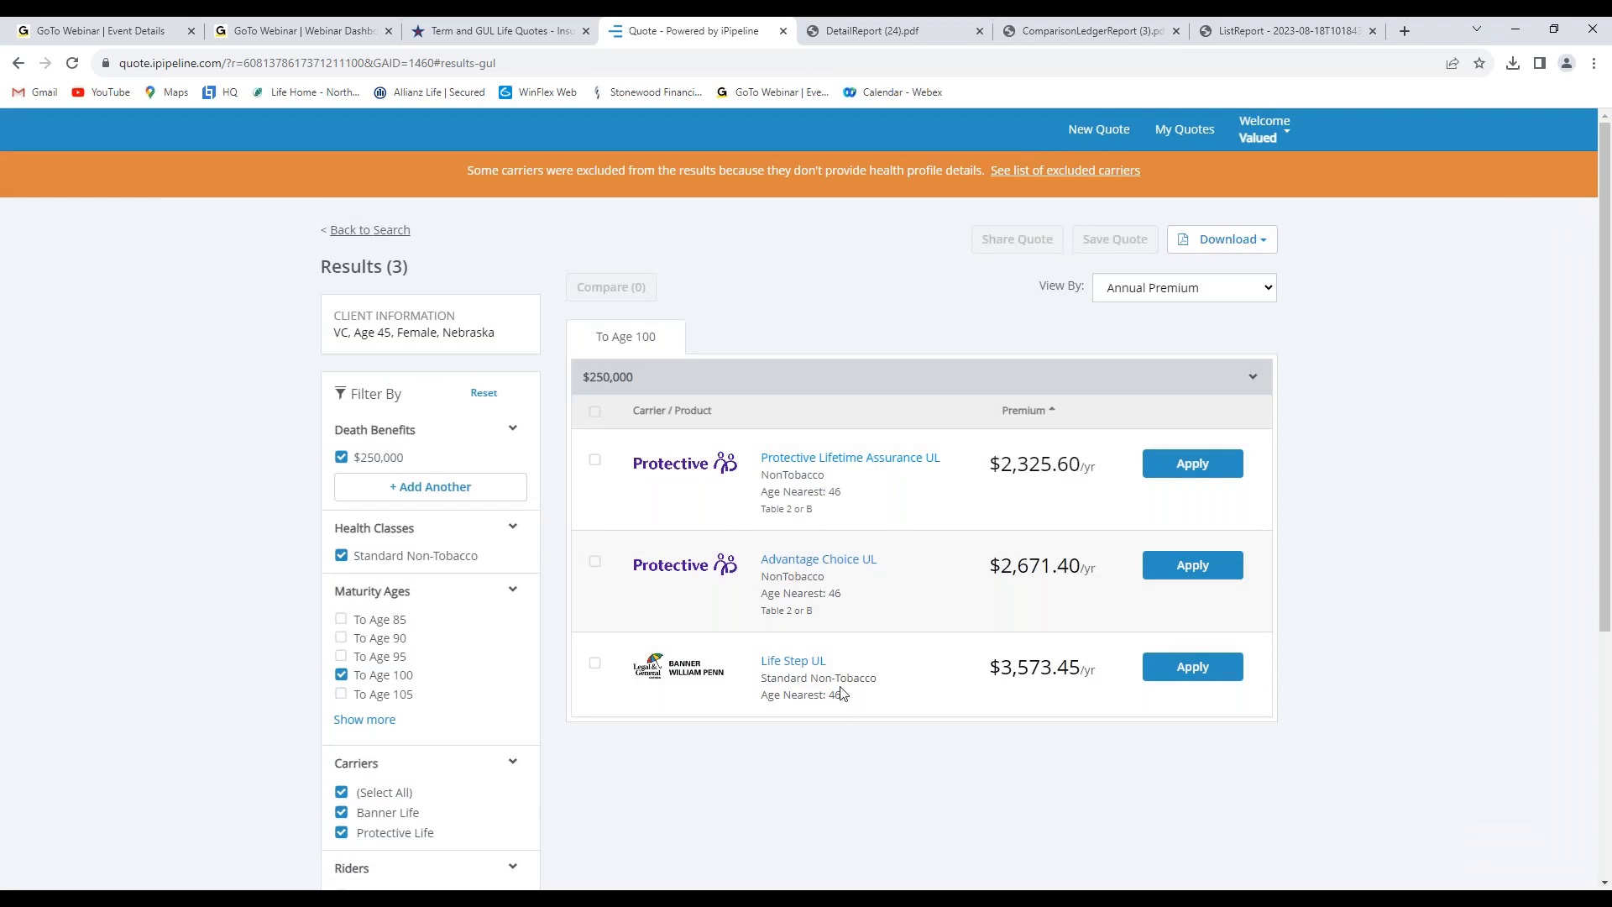
drag(756, 511, 846, 519)
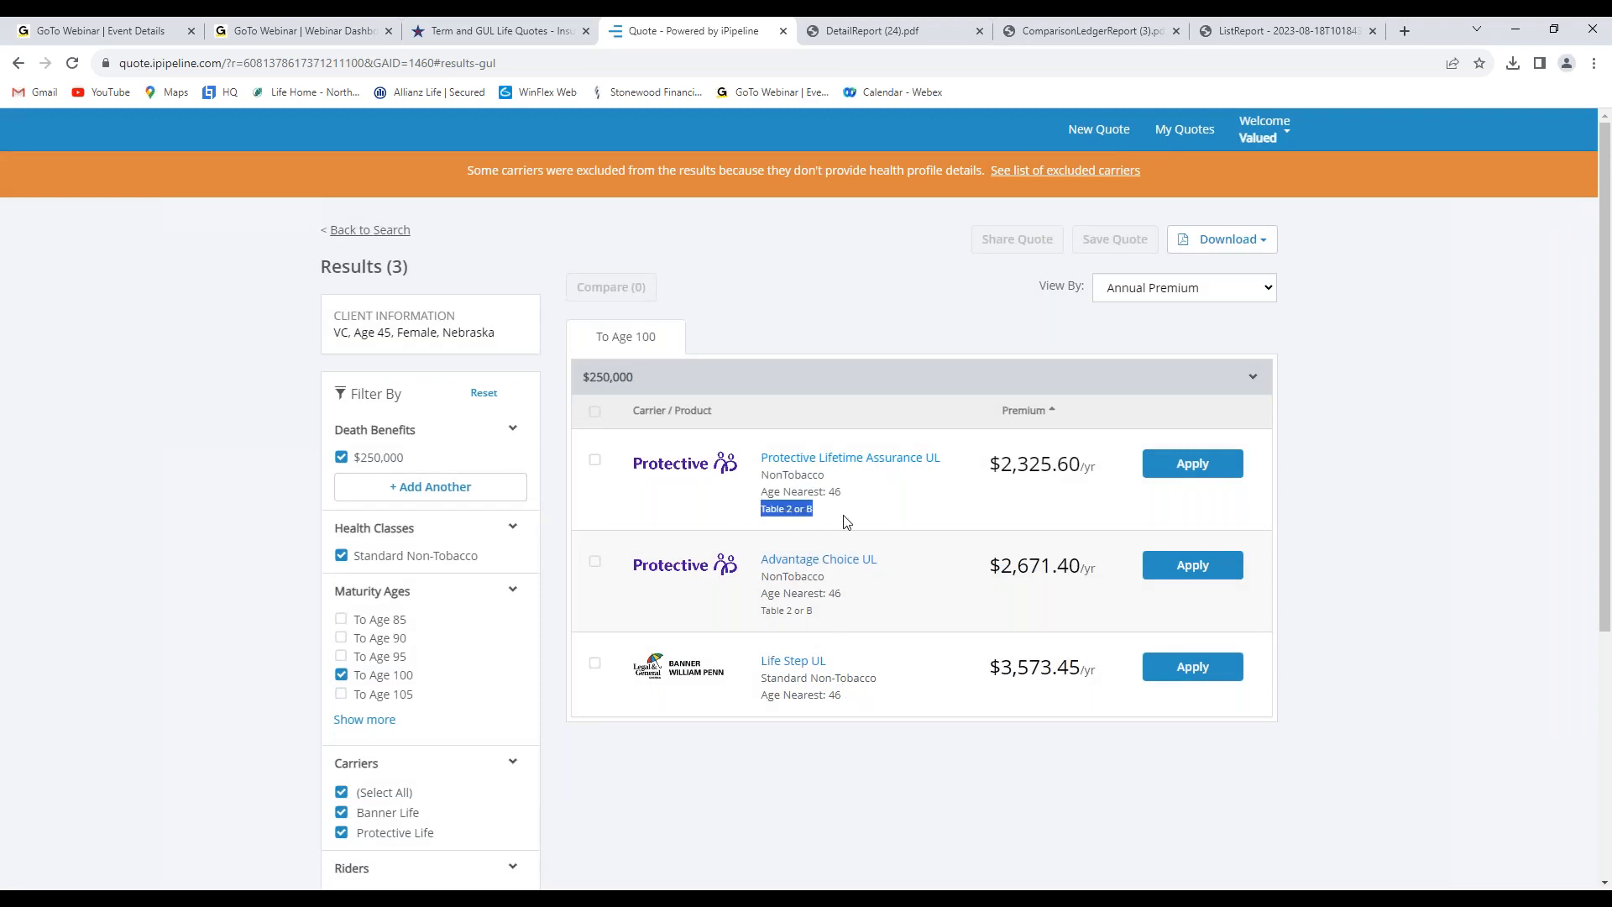
- Return to the quote search form, mark the client as a tobacco user and set the weight to 160 lbs
click(388, 236)
scroll(839, 798, down, 3)
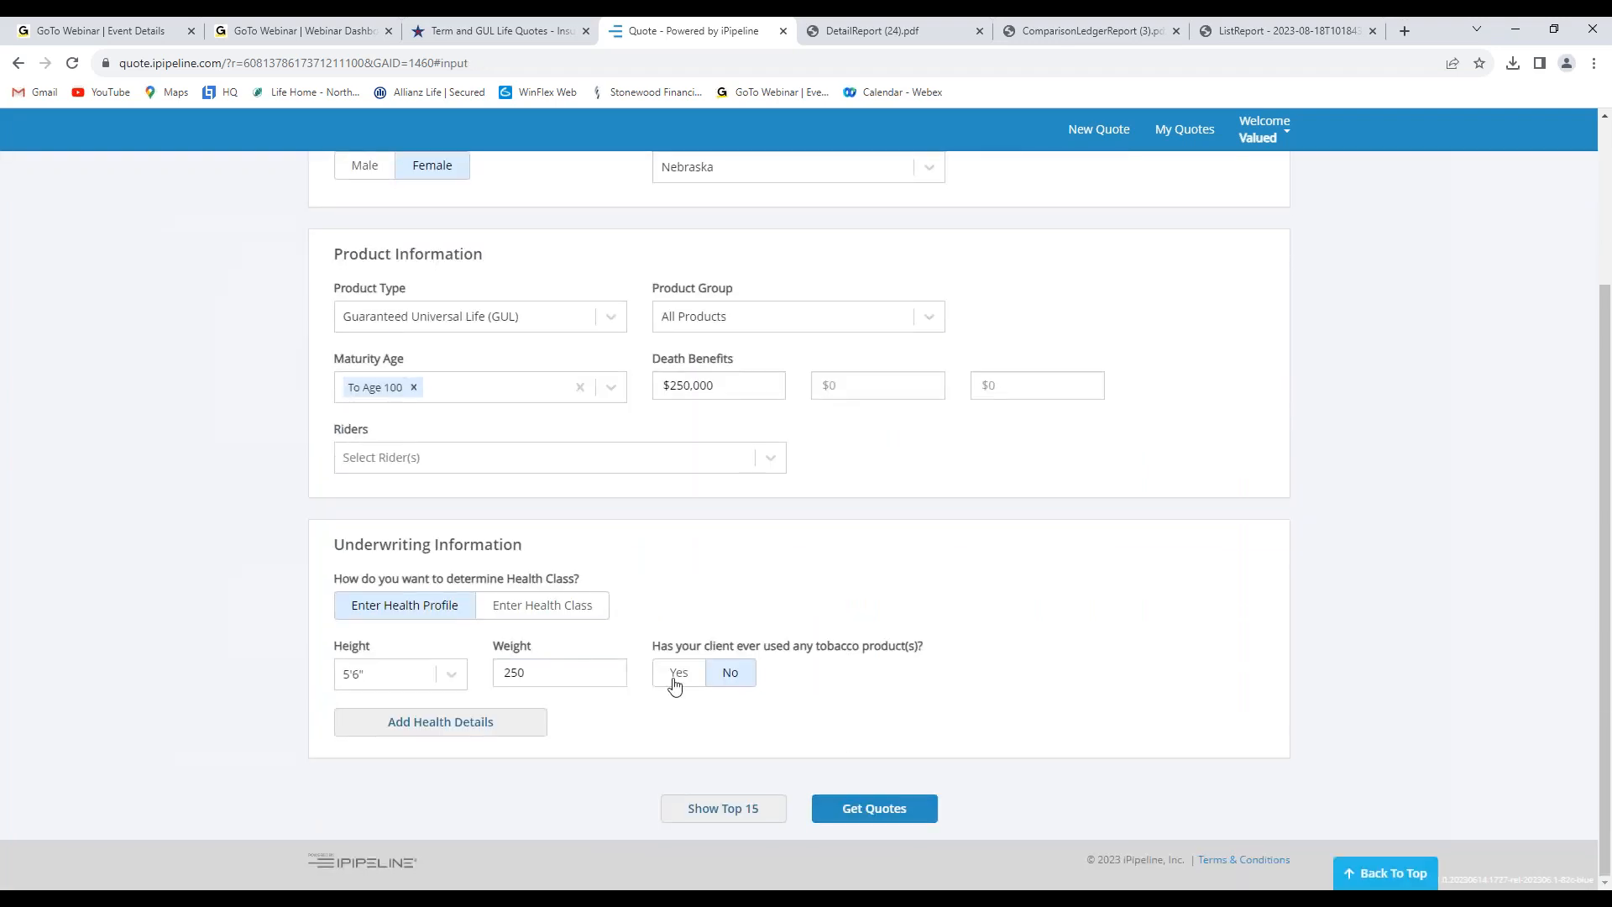
click(674, 684)
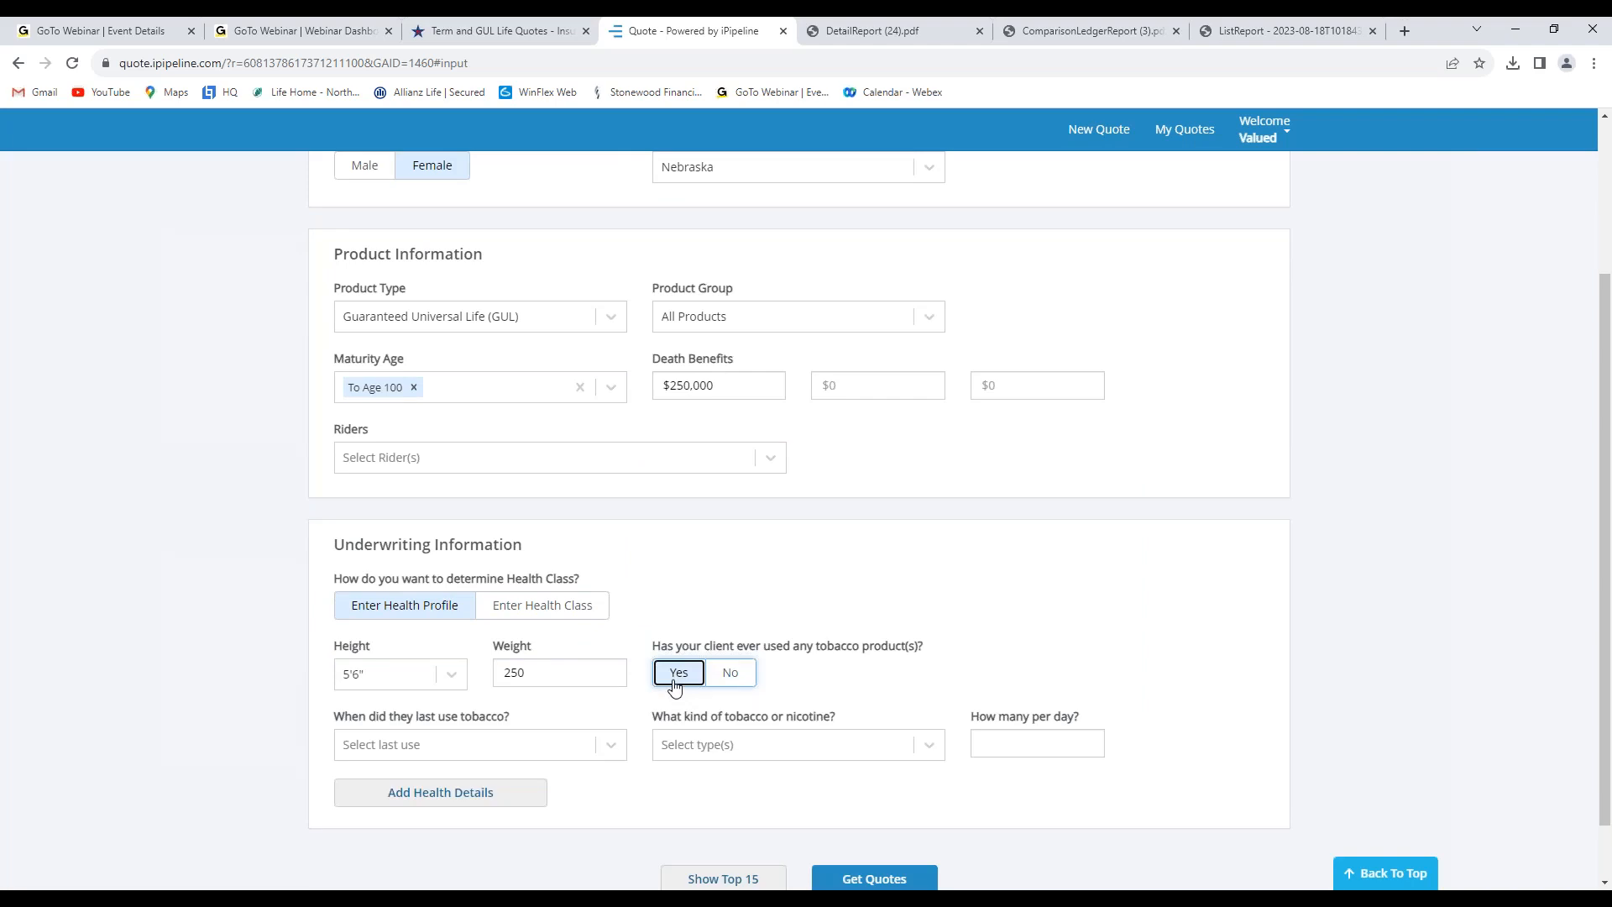
double_click(571, 674)
text(160)
key(Tab)
- Set the tobacco details to current use of cigars, 30 per year, and get the quotes
click(617, 745)
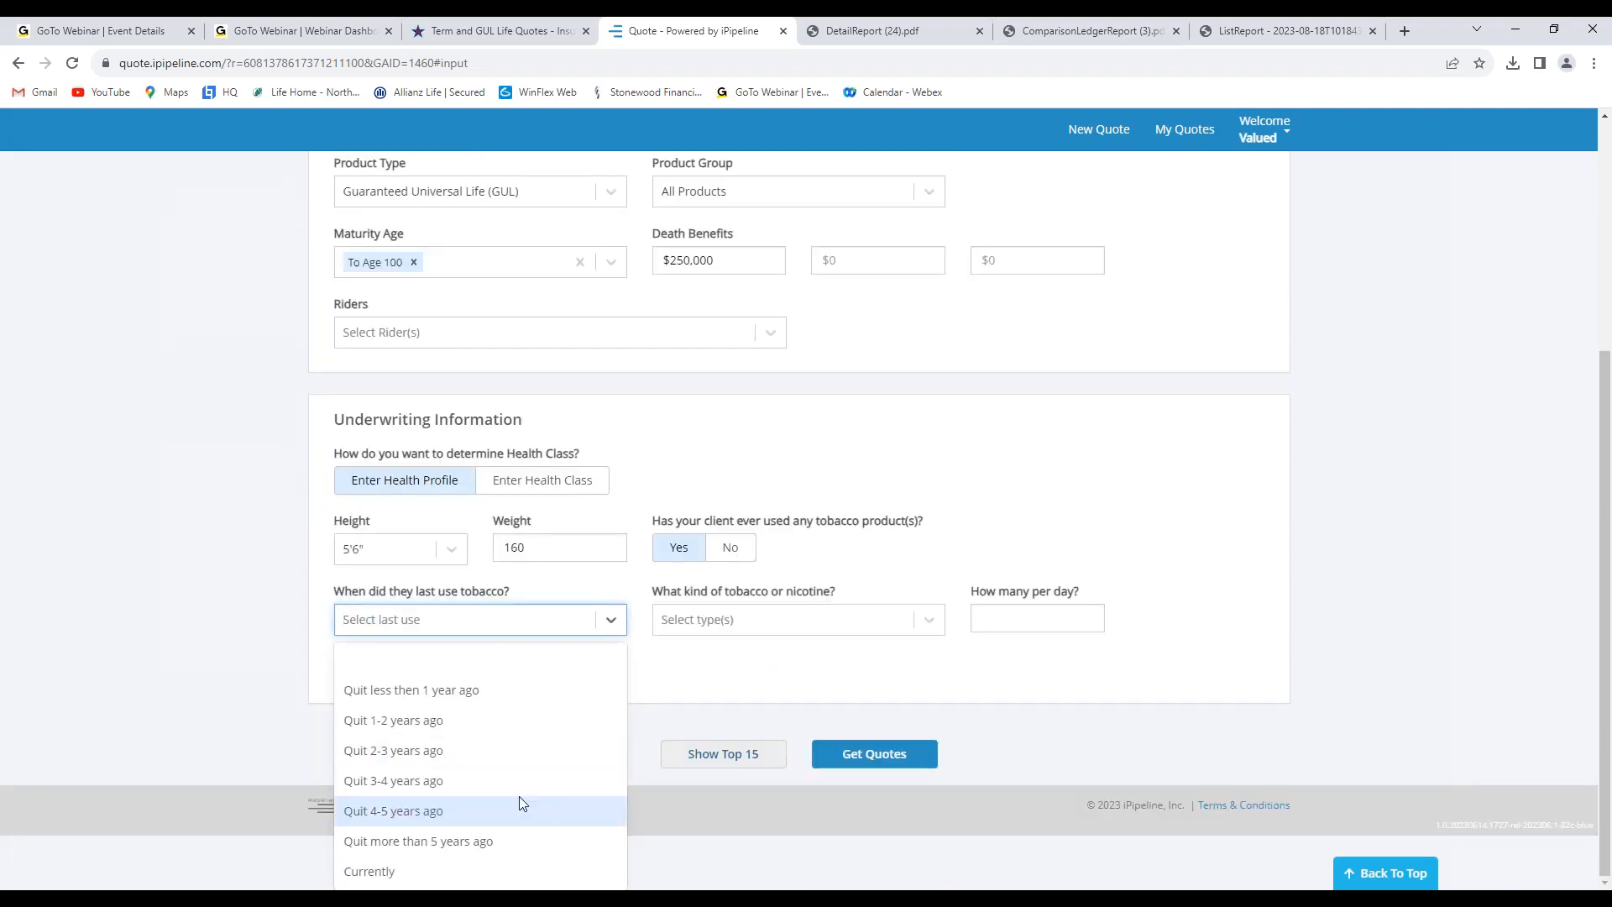
click(389, 871)
click(756, 674)
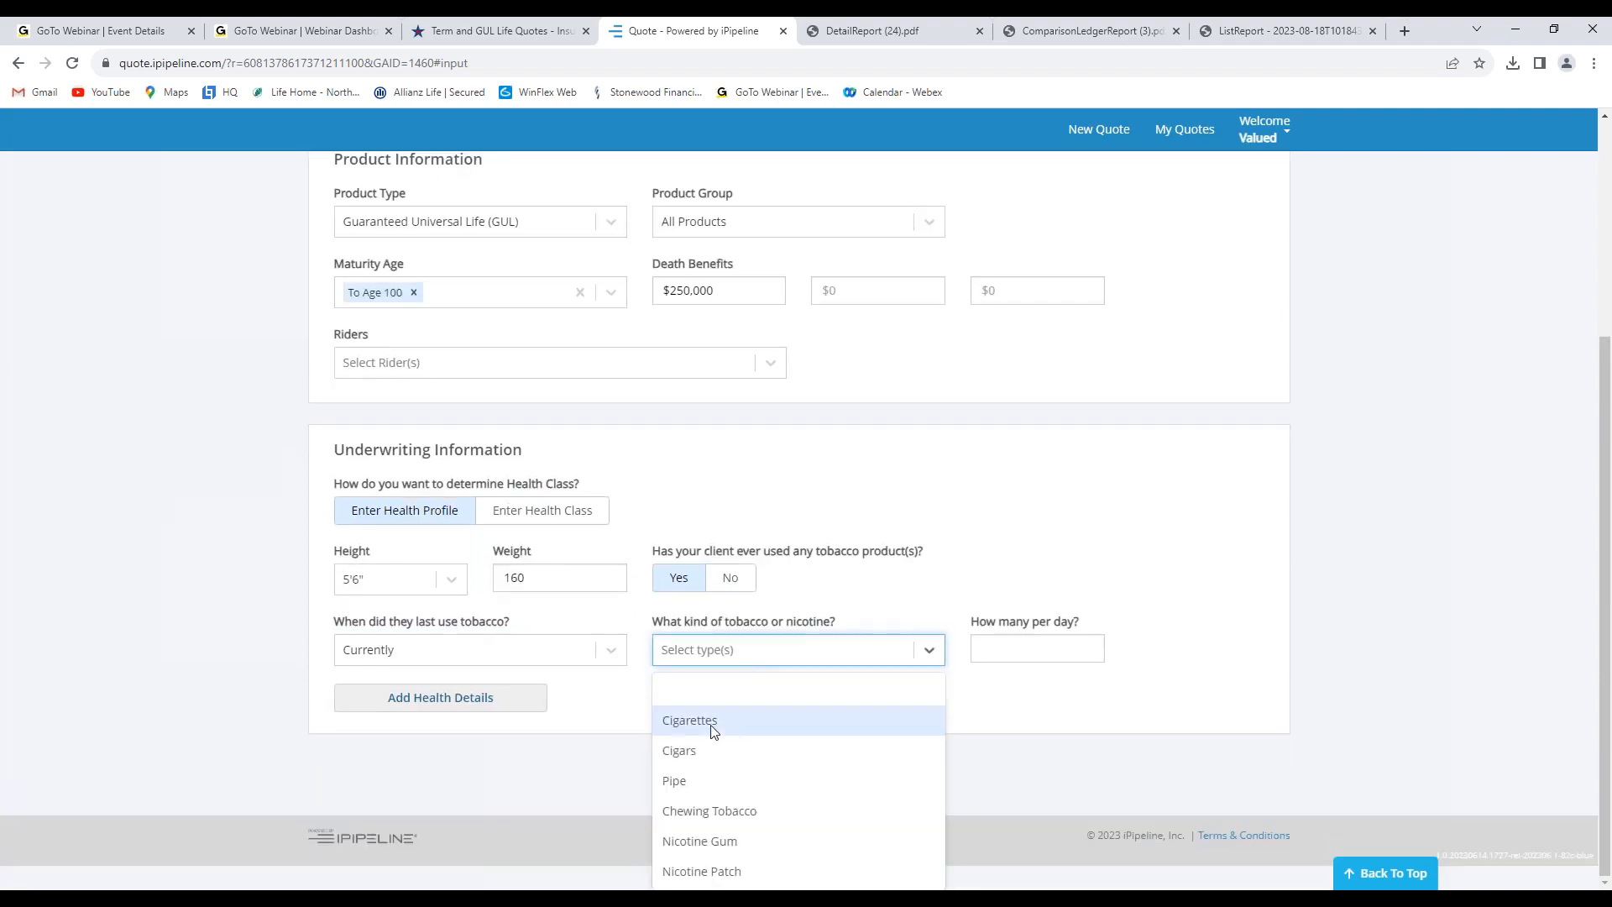
click(694, 757)
click(1050, 674)
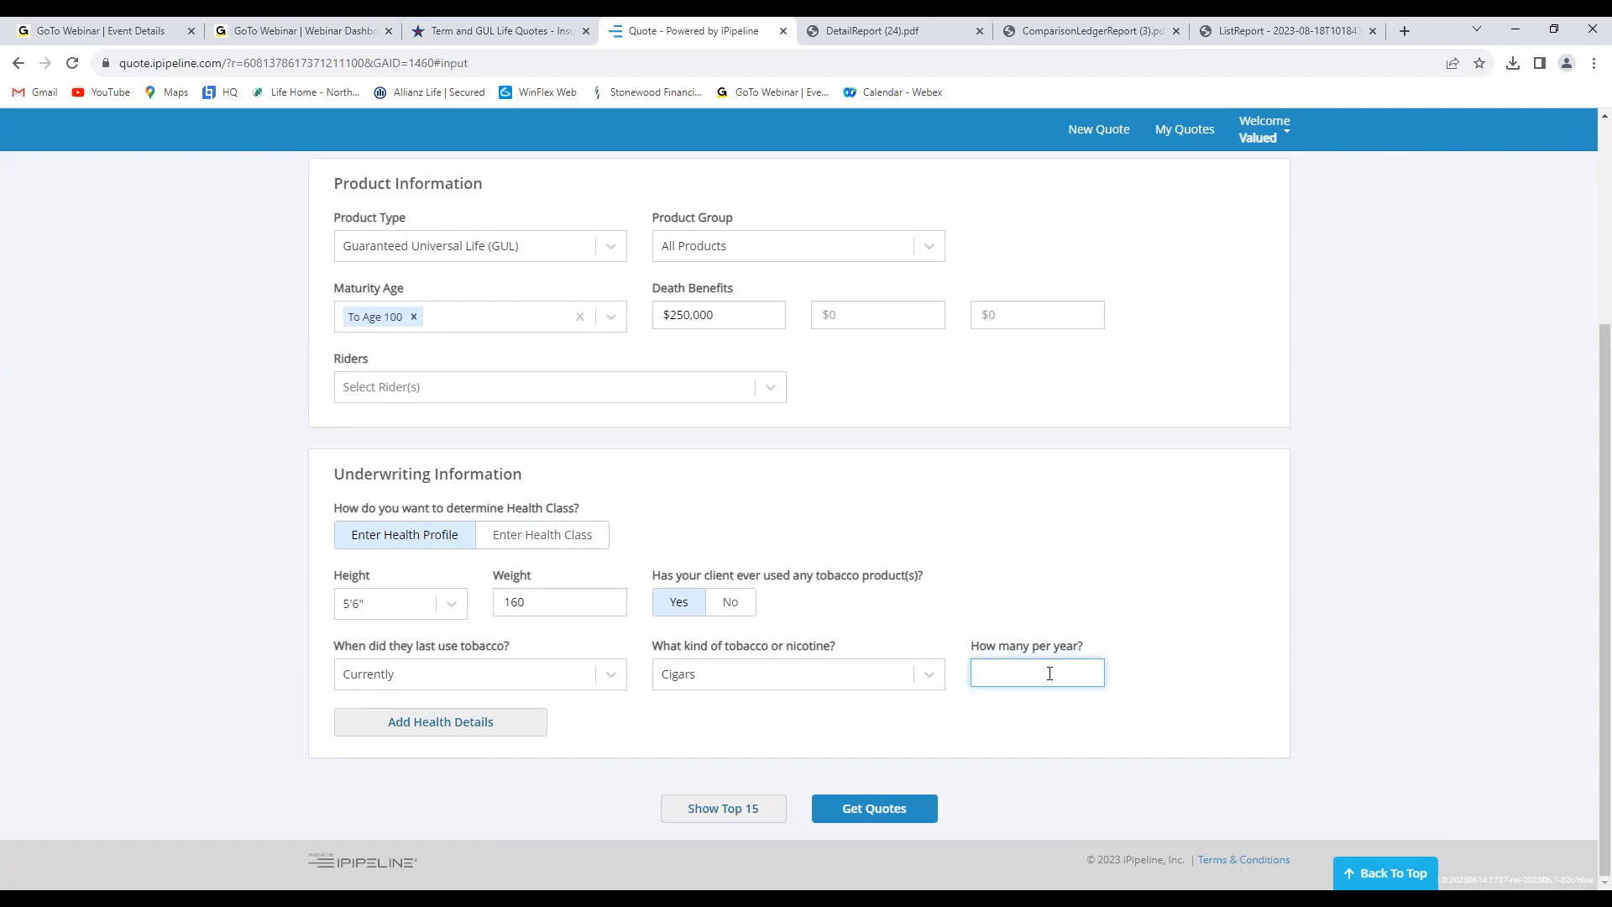
text(30)
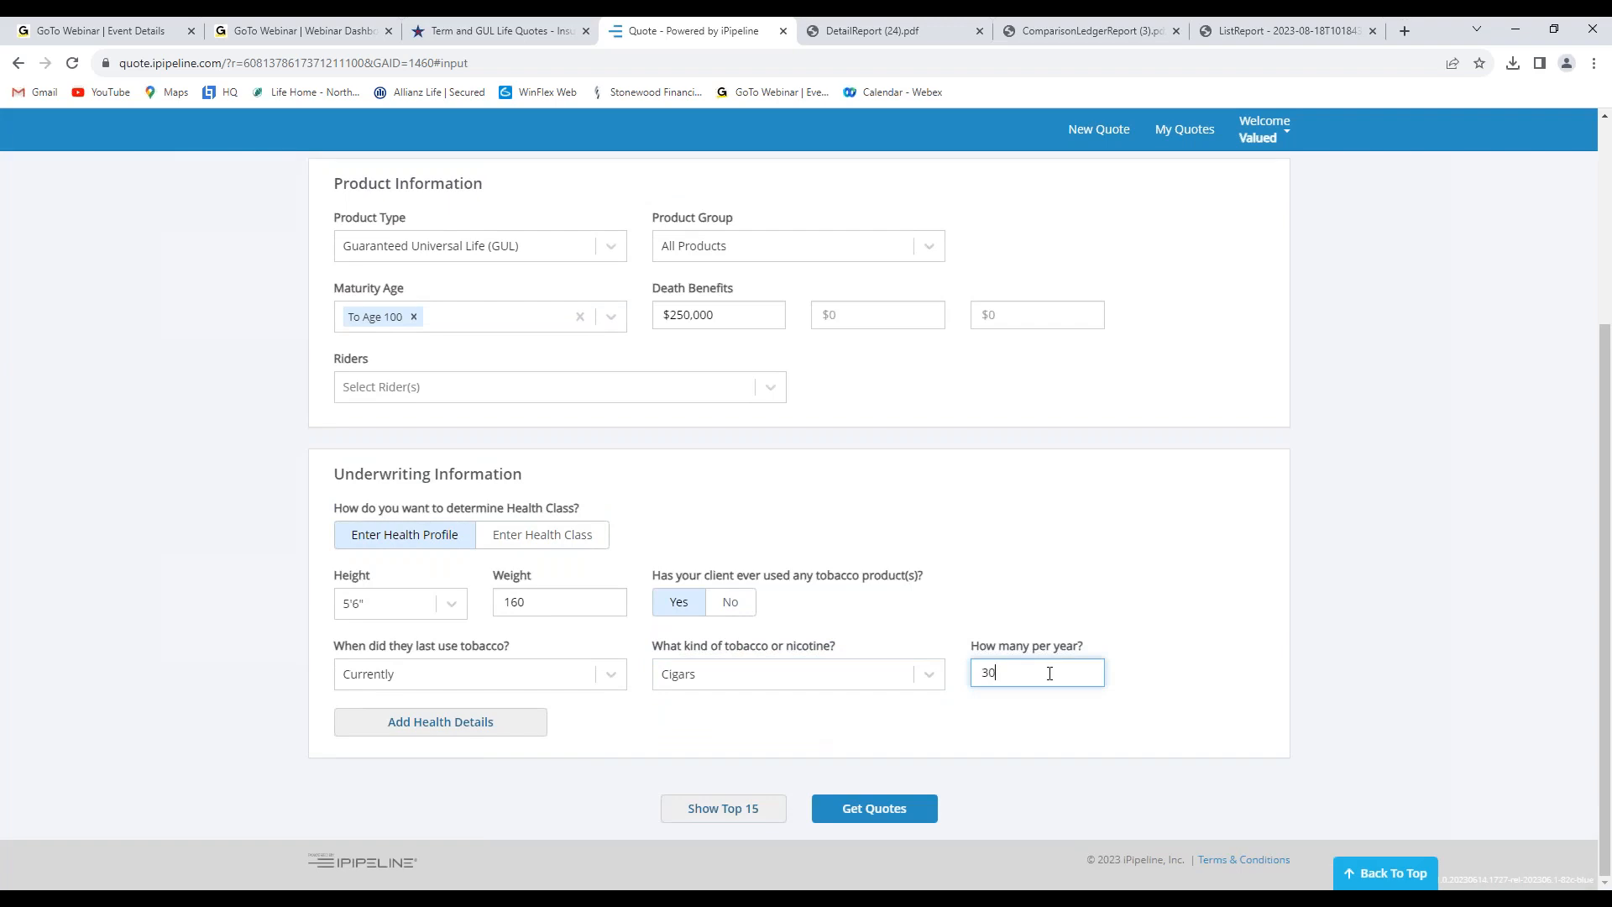
click(909, 813)
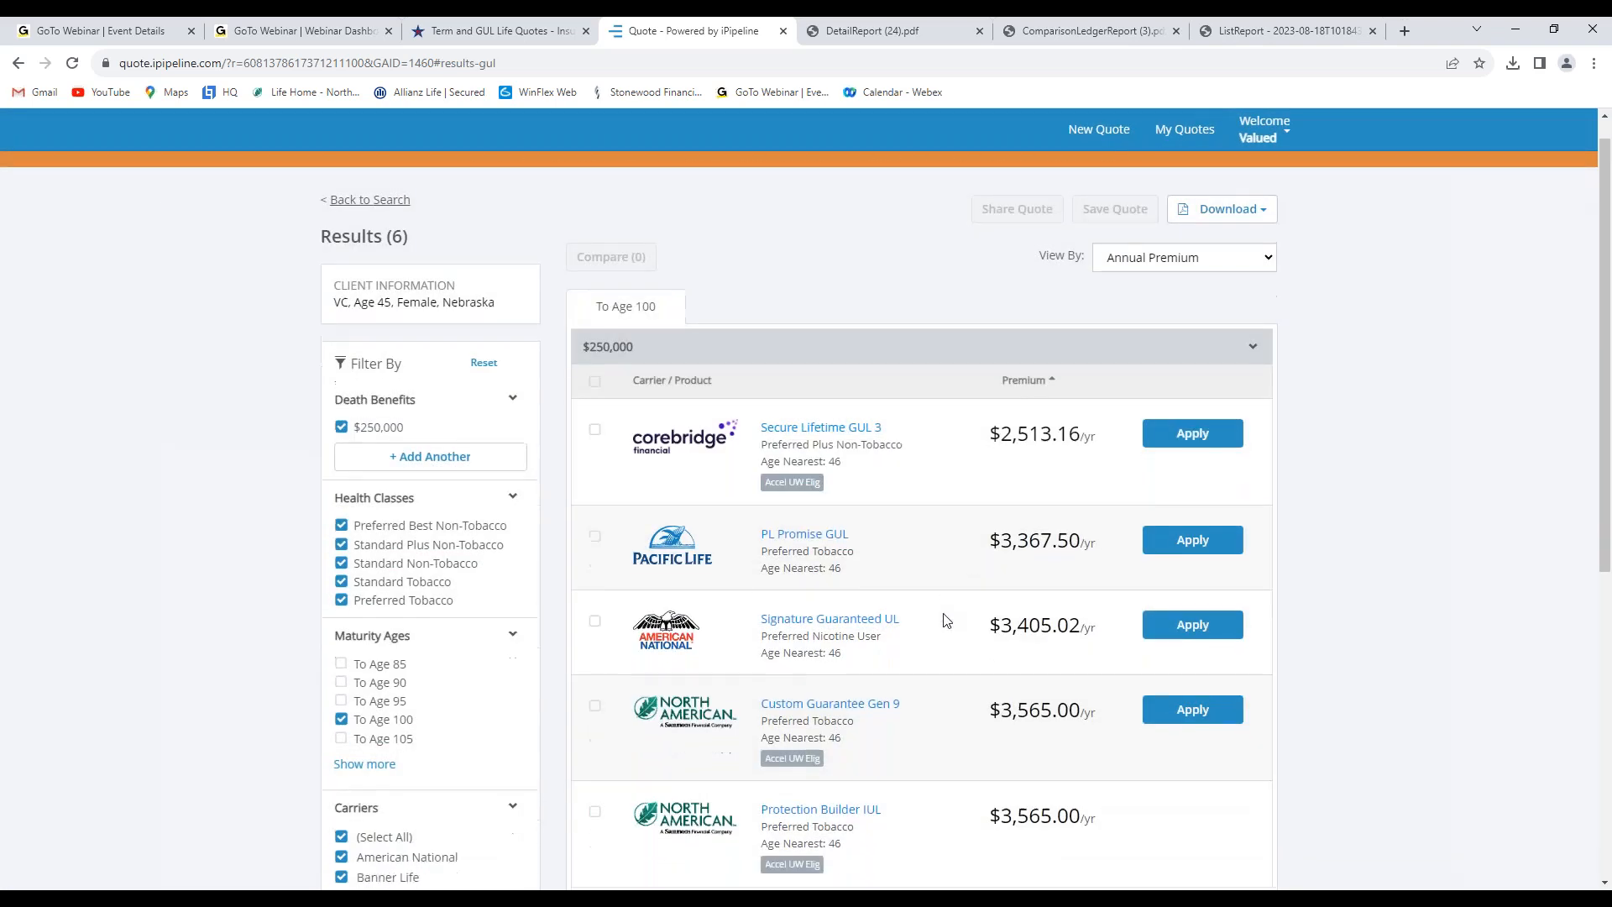
- Look through the GUL quote results for the cigar user and go back over the quote search form
scroll(947, 620, down, 3)
scroll(588, 378, up, 3)
click(392, 232)
scroll(799, 820, down, 4)
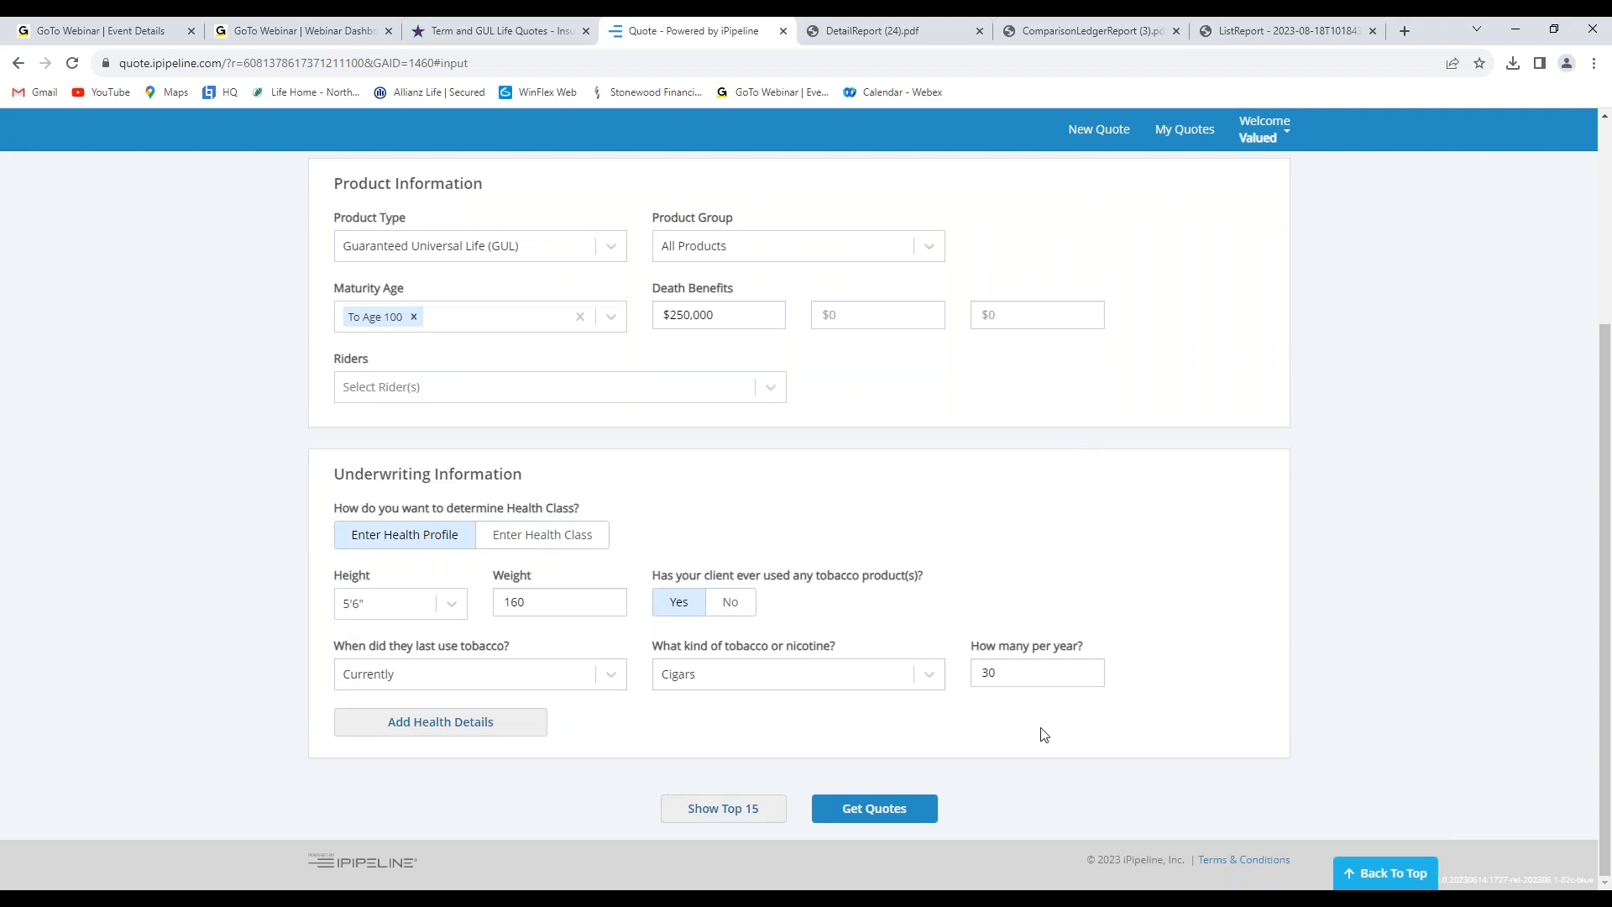
scroll(1044, 735, up, 4)
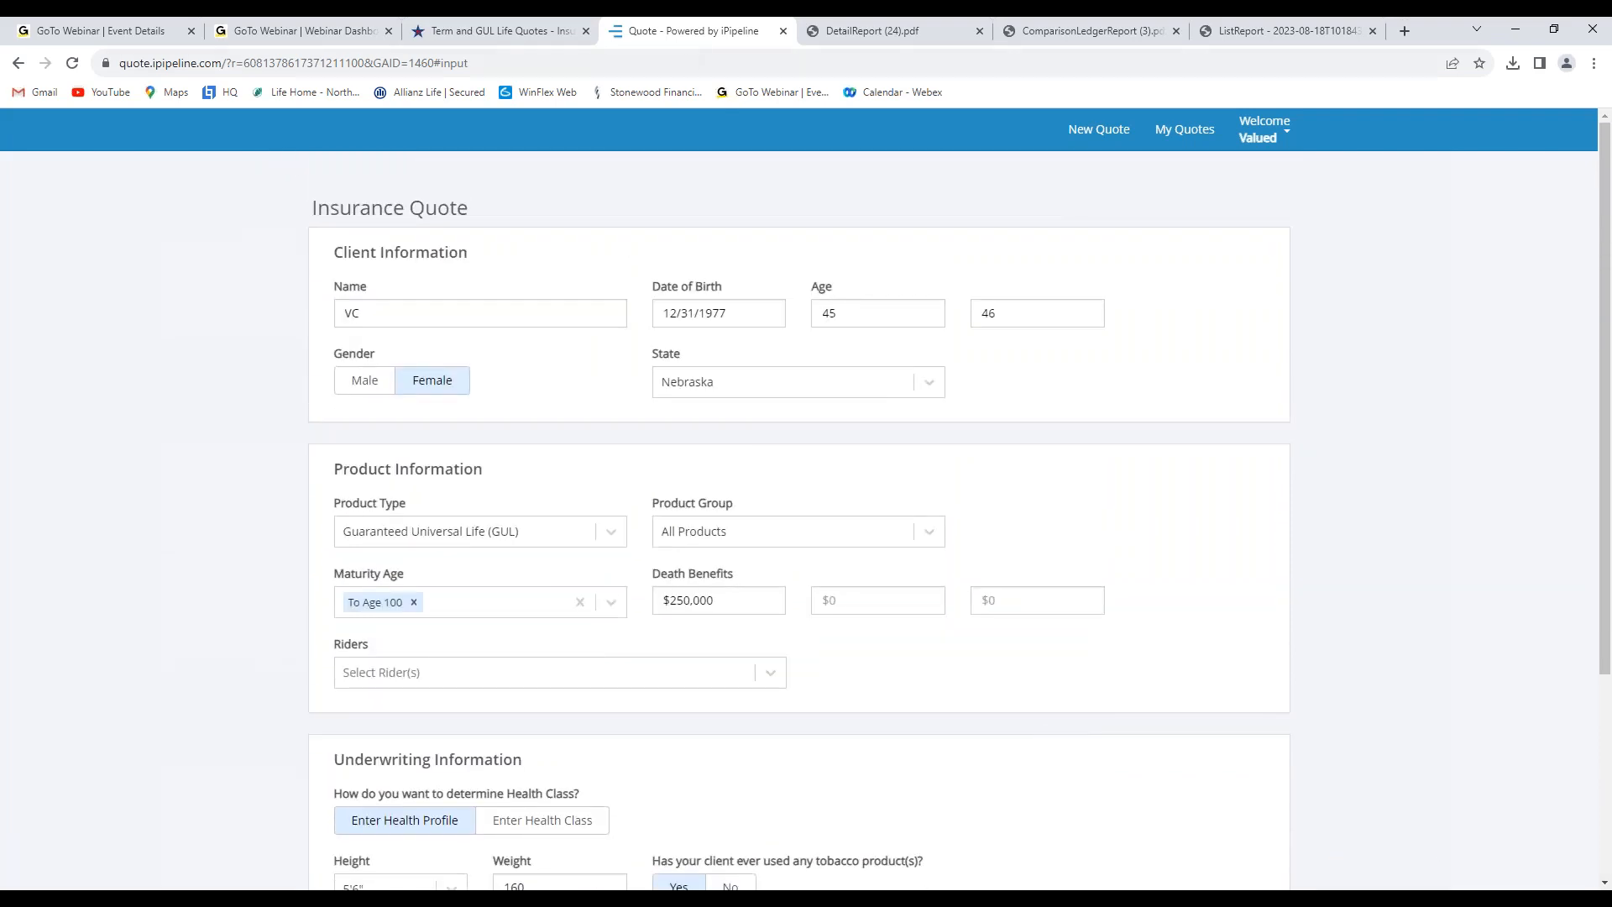
- Leave the quote form and go to the IAMS Life page at iamsinc.com/life/
click(516, 31)
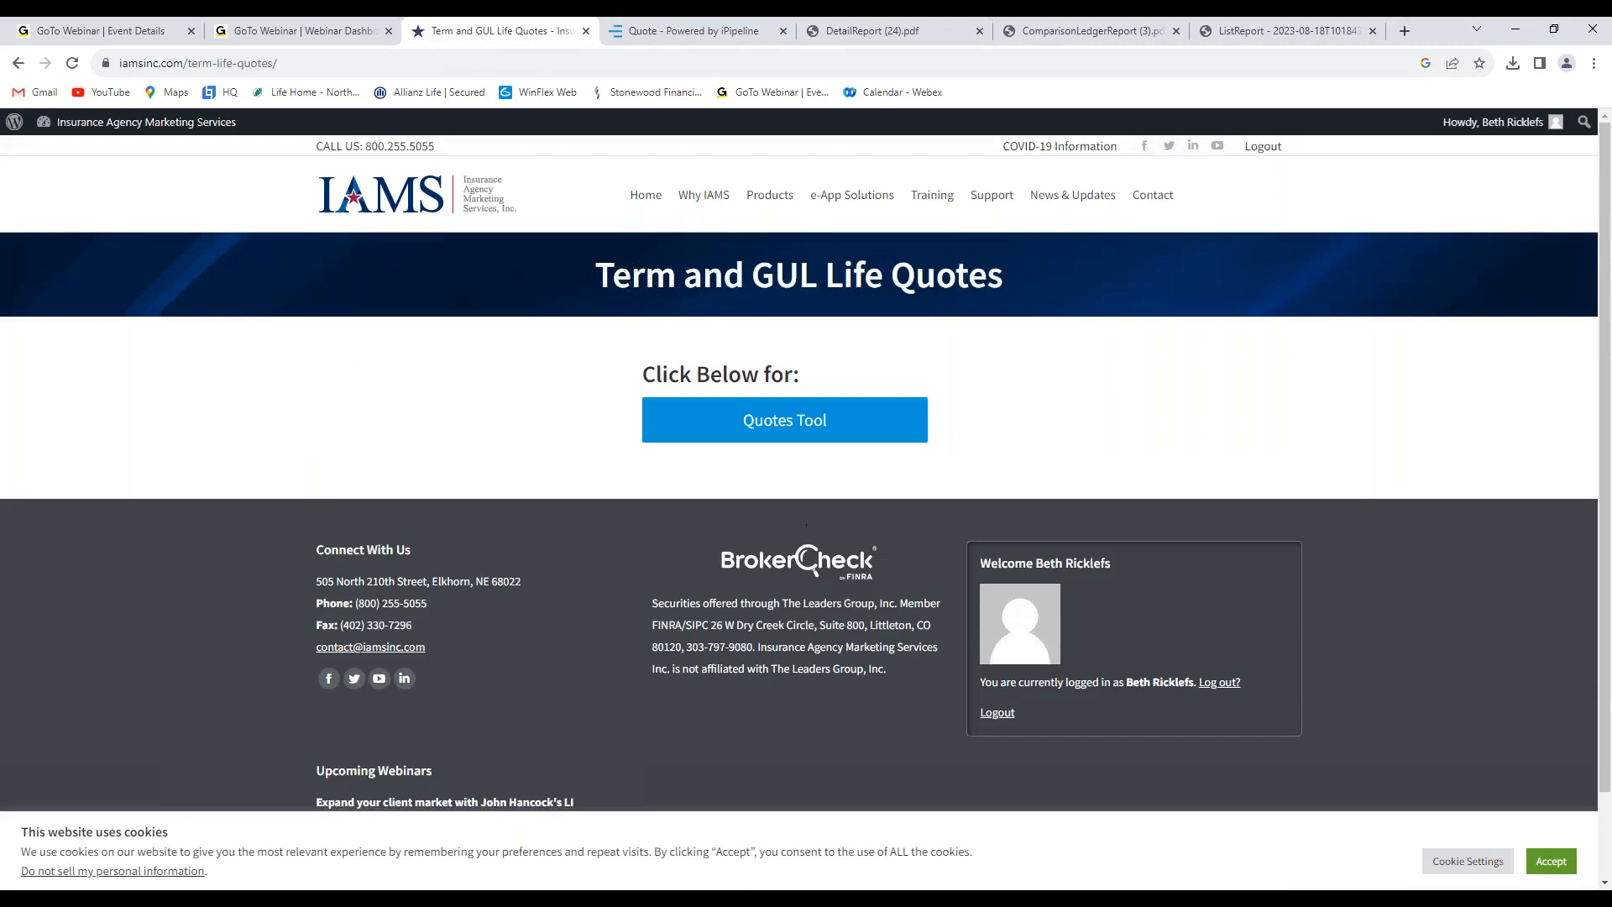
click(726, 32)
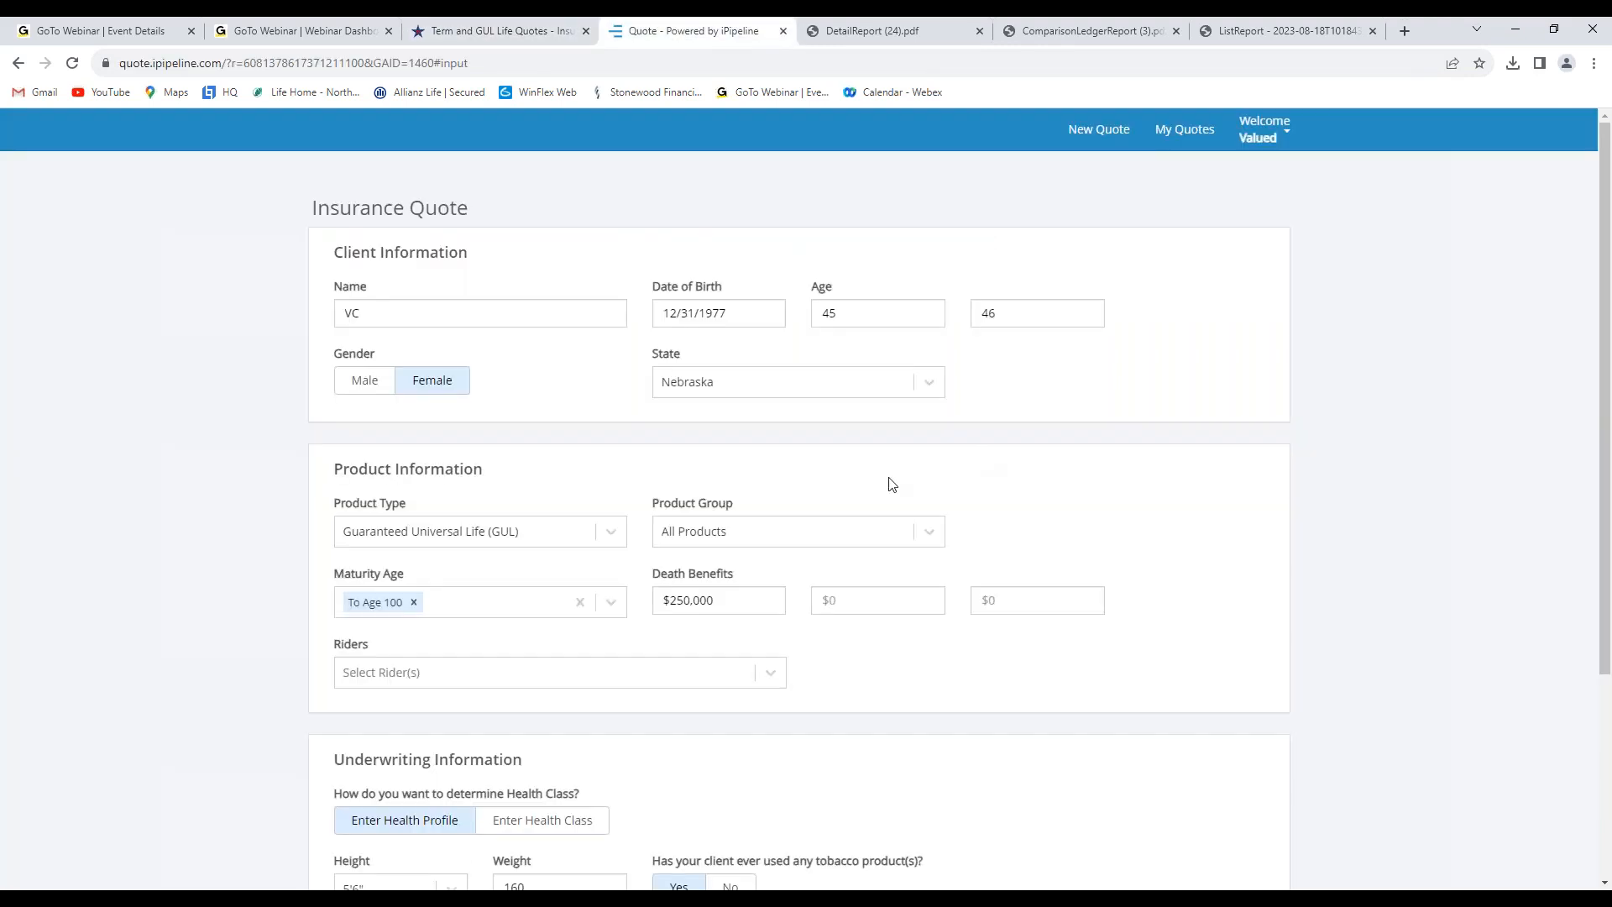
click(17, 65)
click(658, 73)
text(iam)
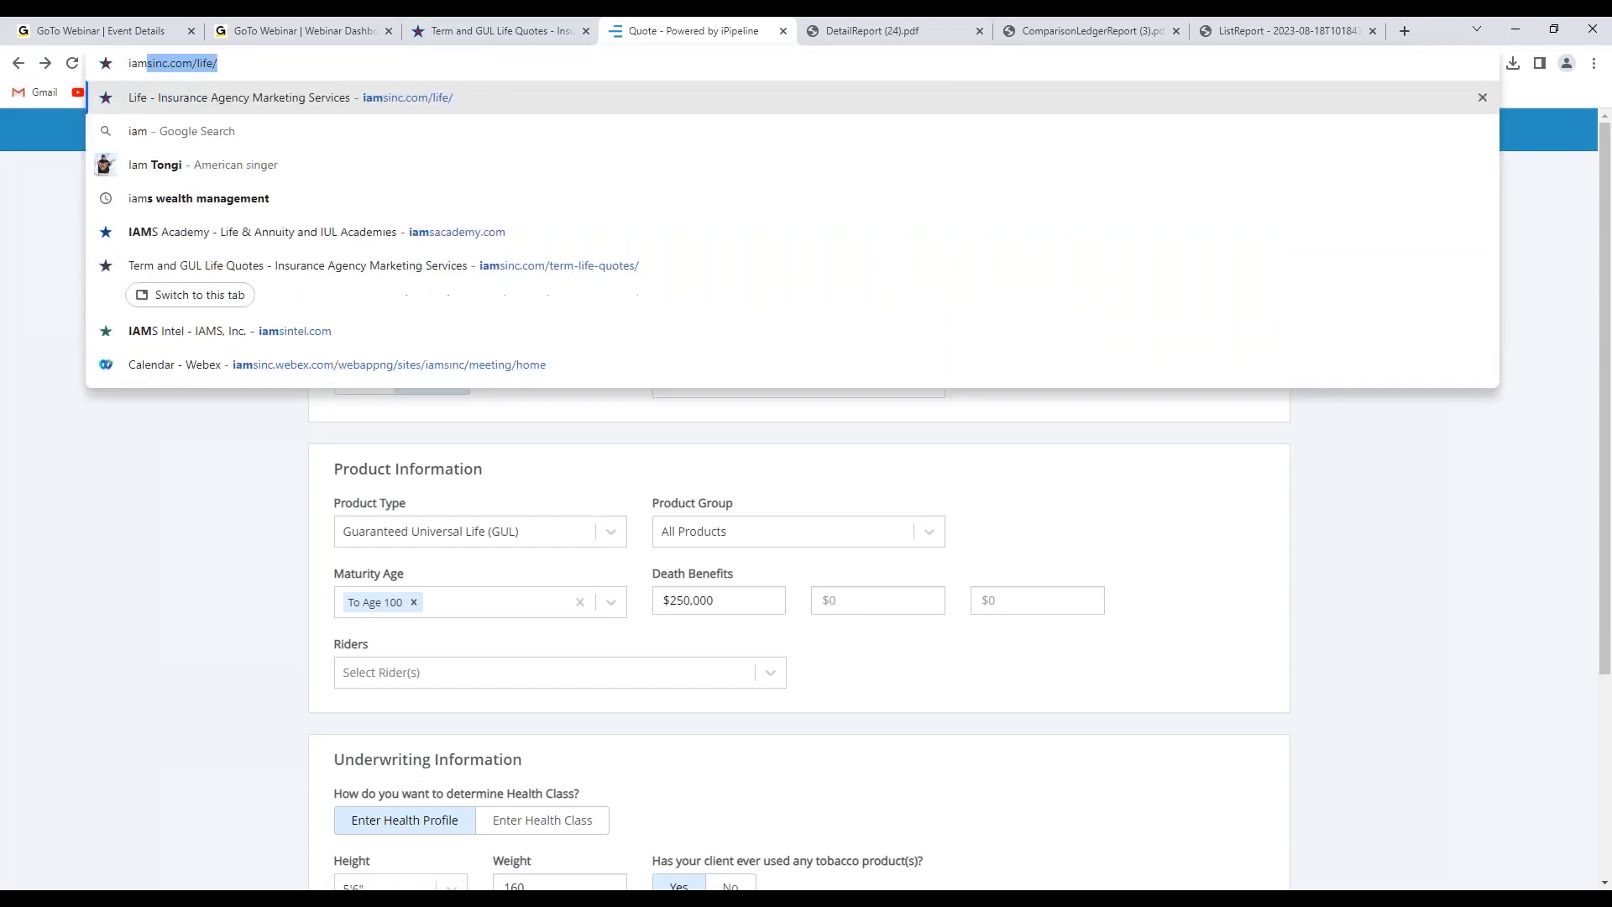
key(Return)
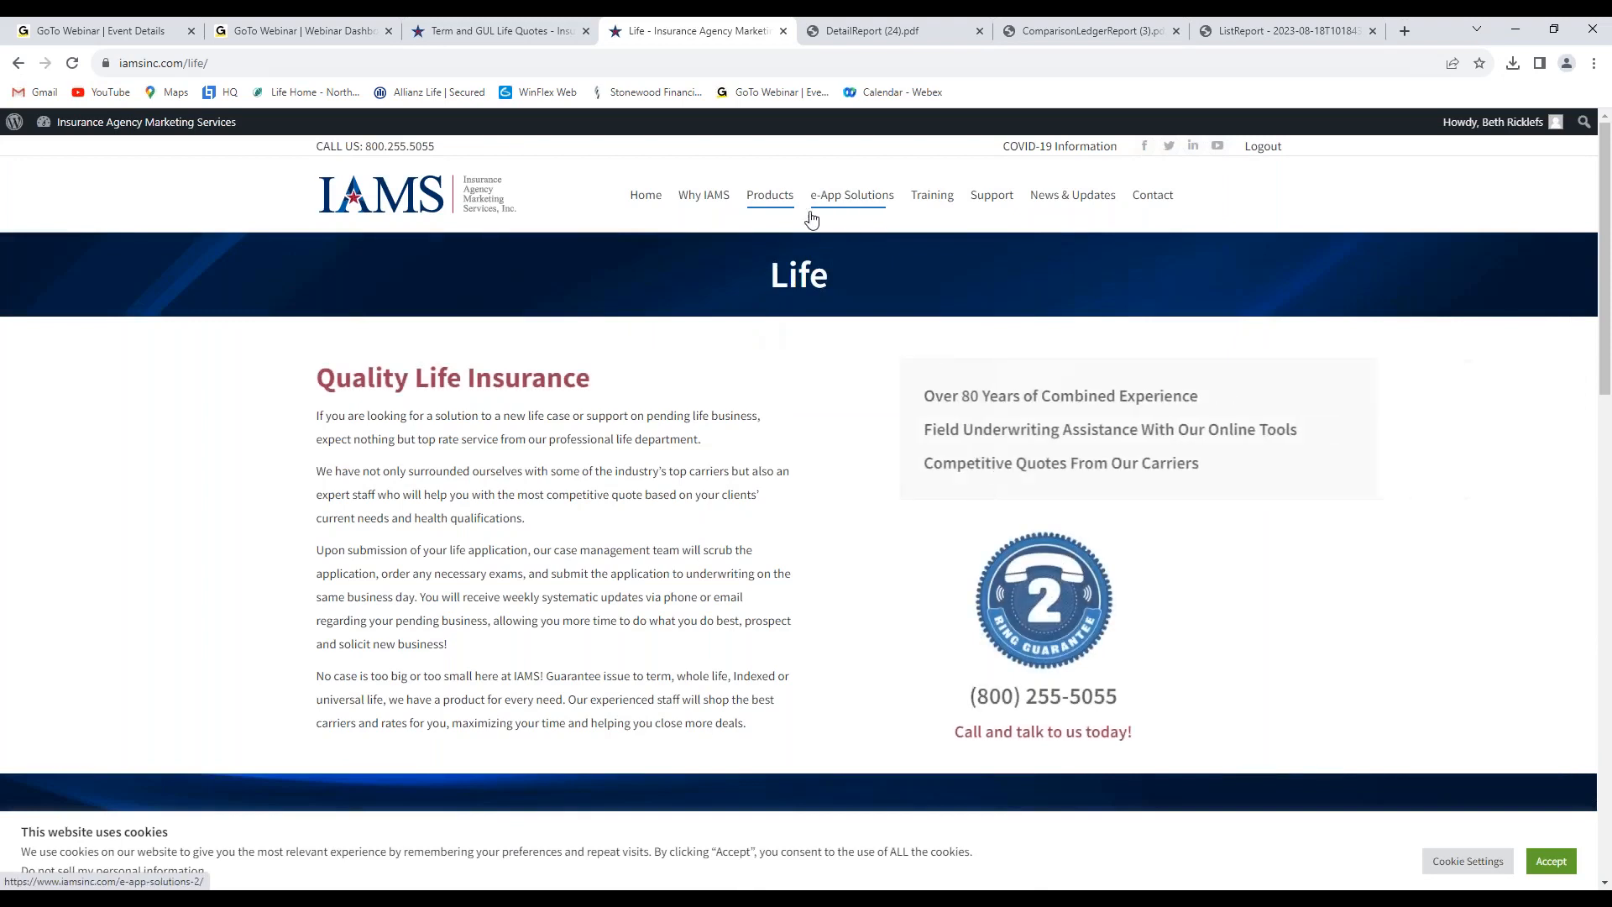
- From the Life product page's resources, open CSG Final Expense Quotes and start a Final Expense Life quote
mouse_move(760, 209)
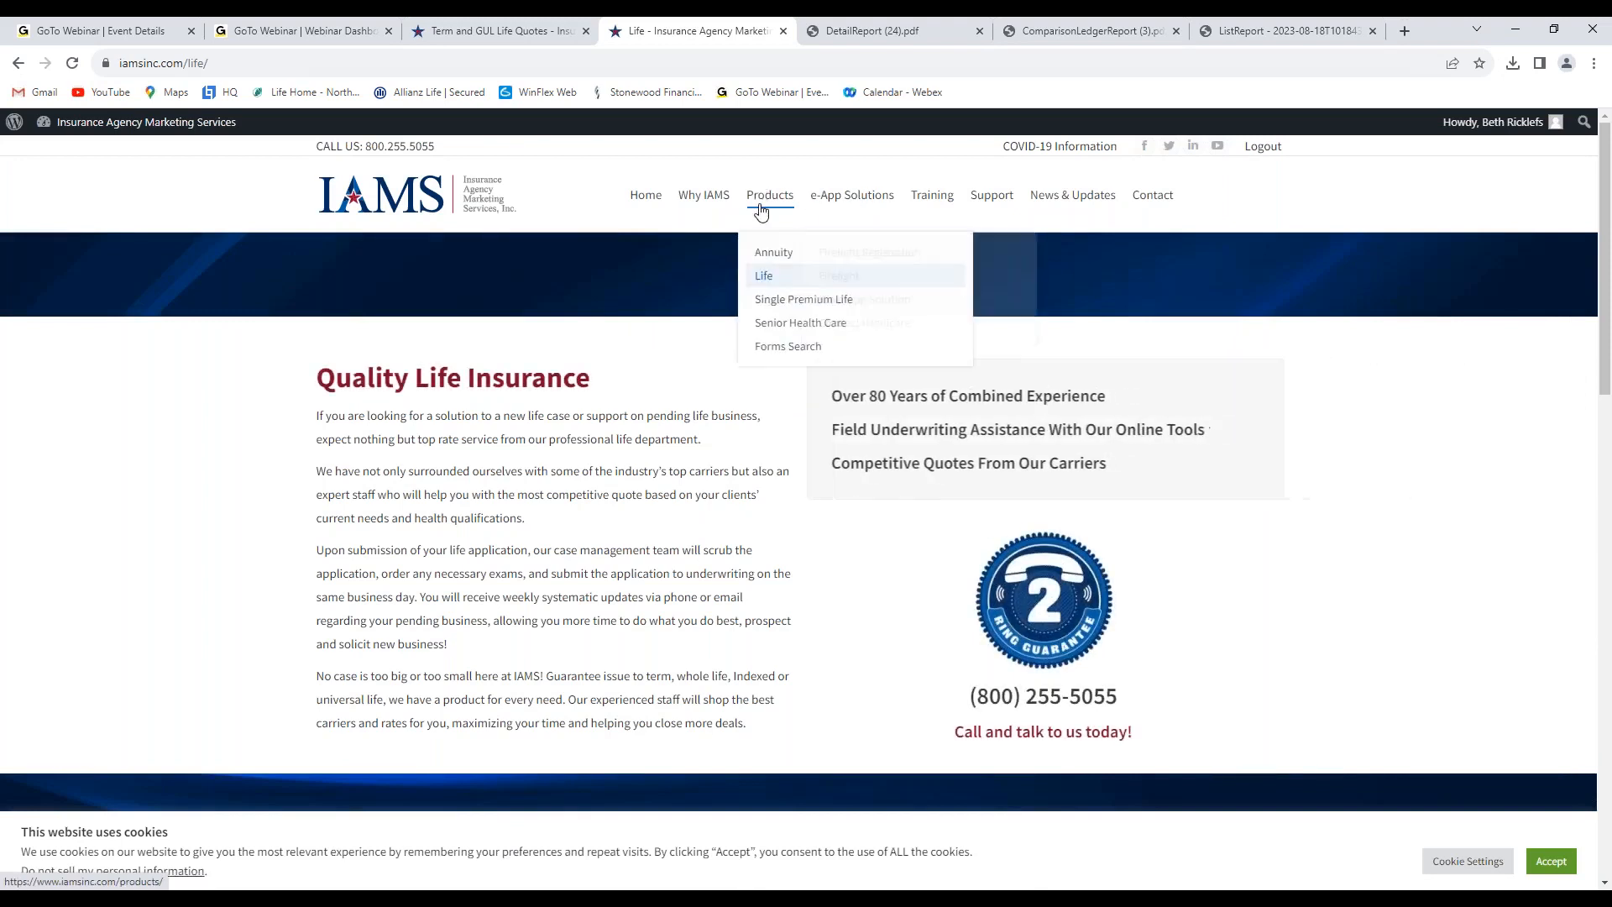
click(773, 269)
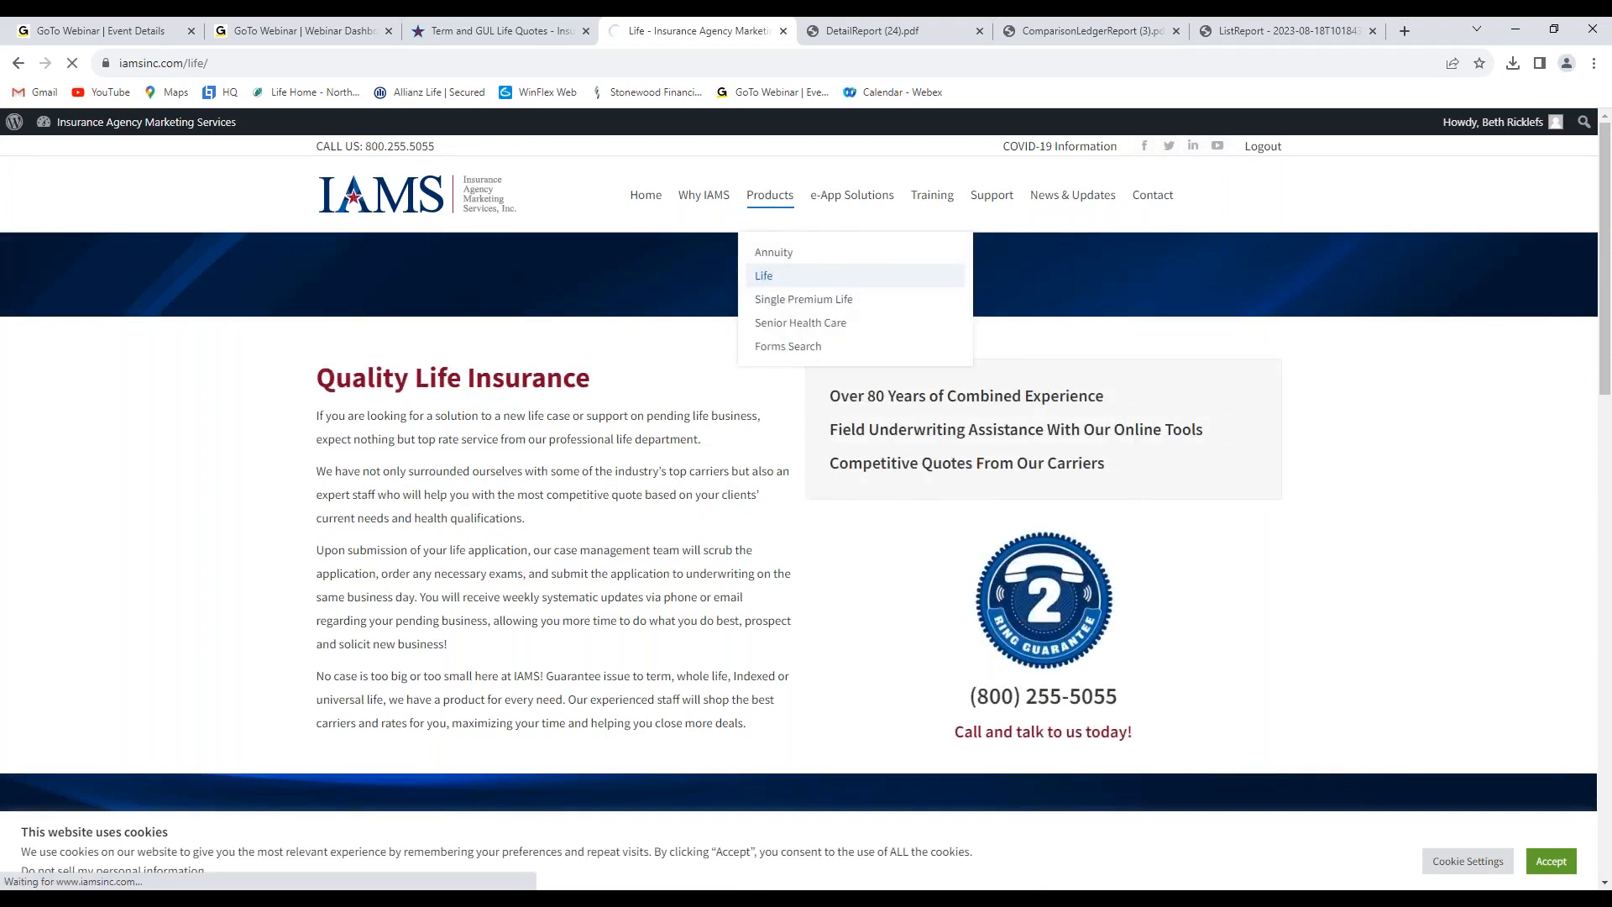
scroll(806, 503, down, 2)
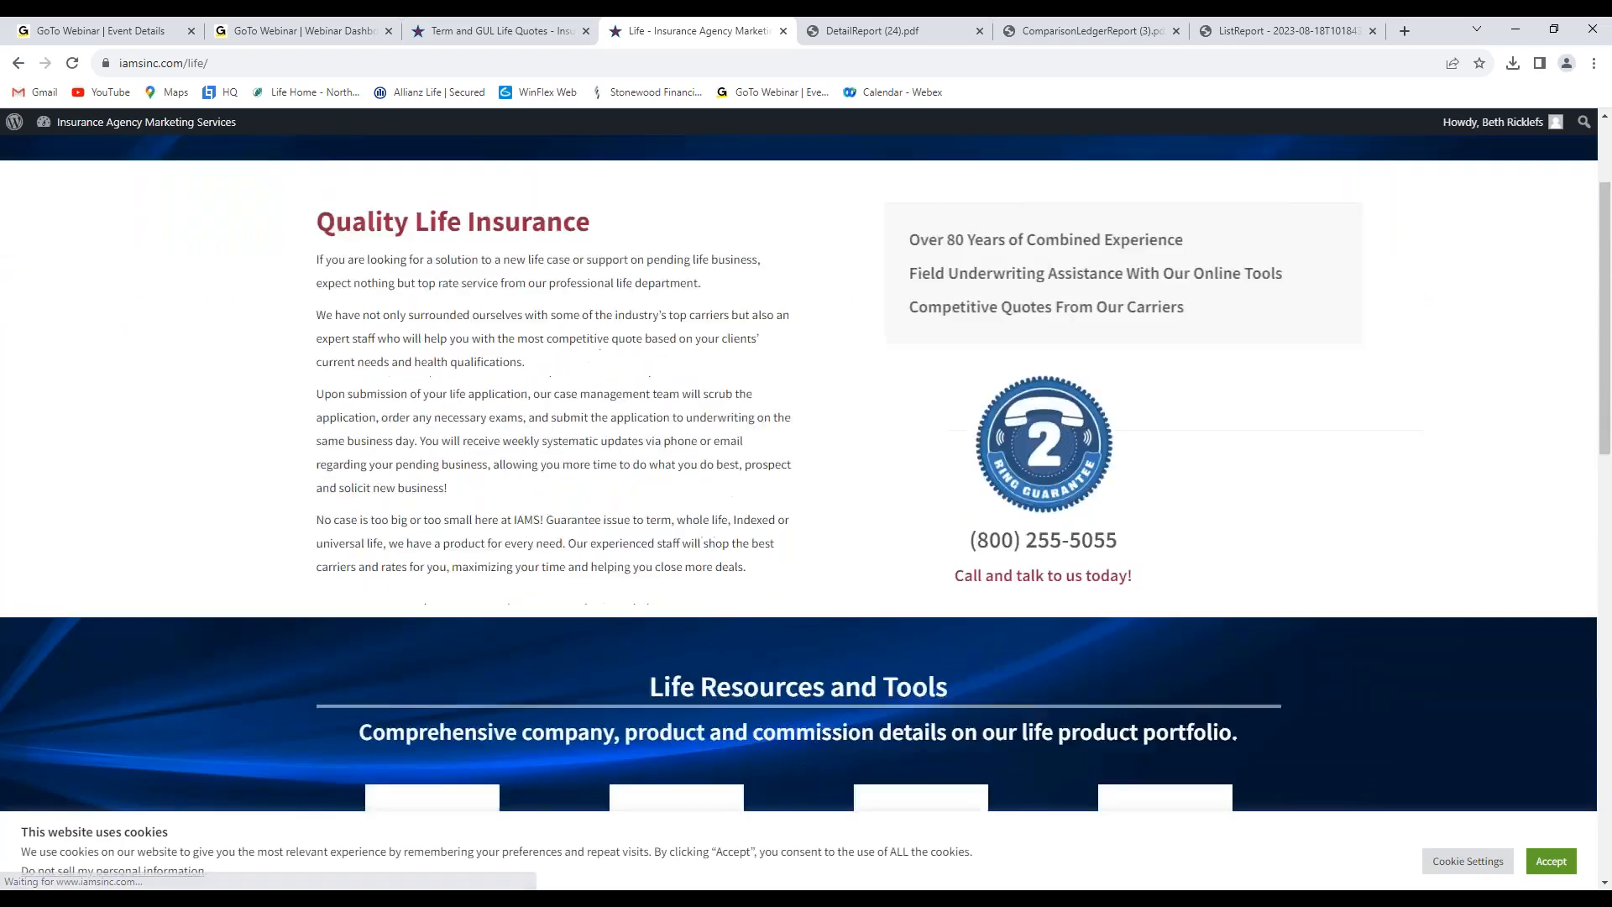
scroll(1020, 743, down, 2)
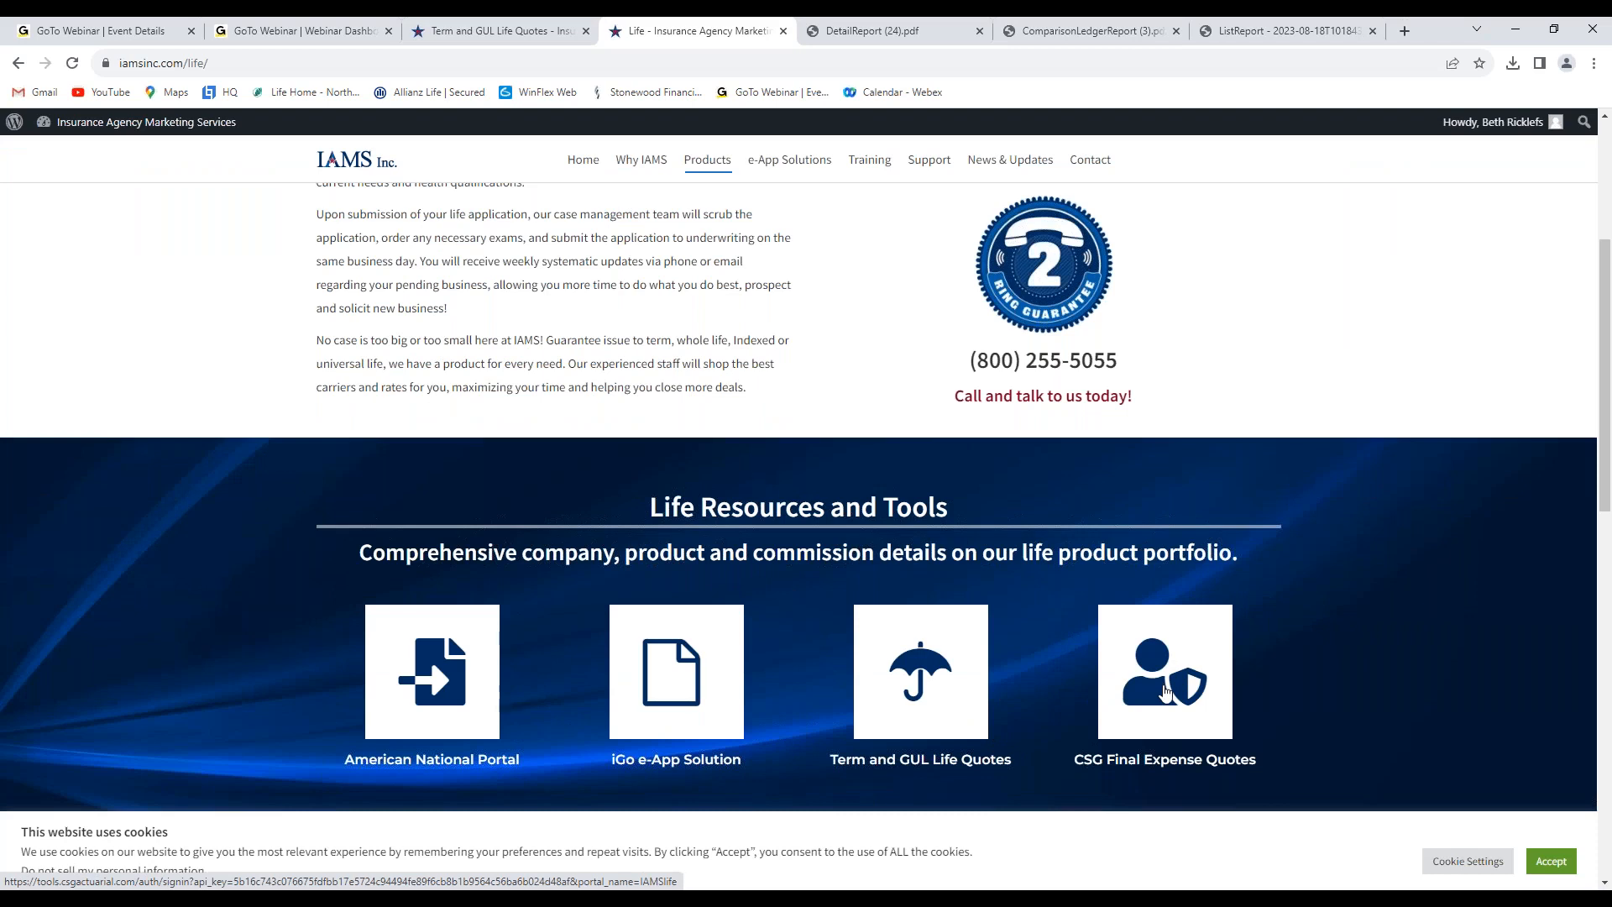
click(1164, 690)
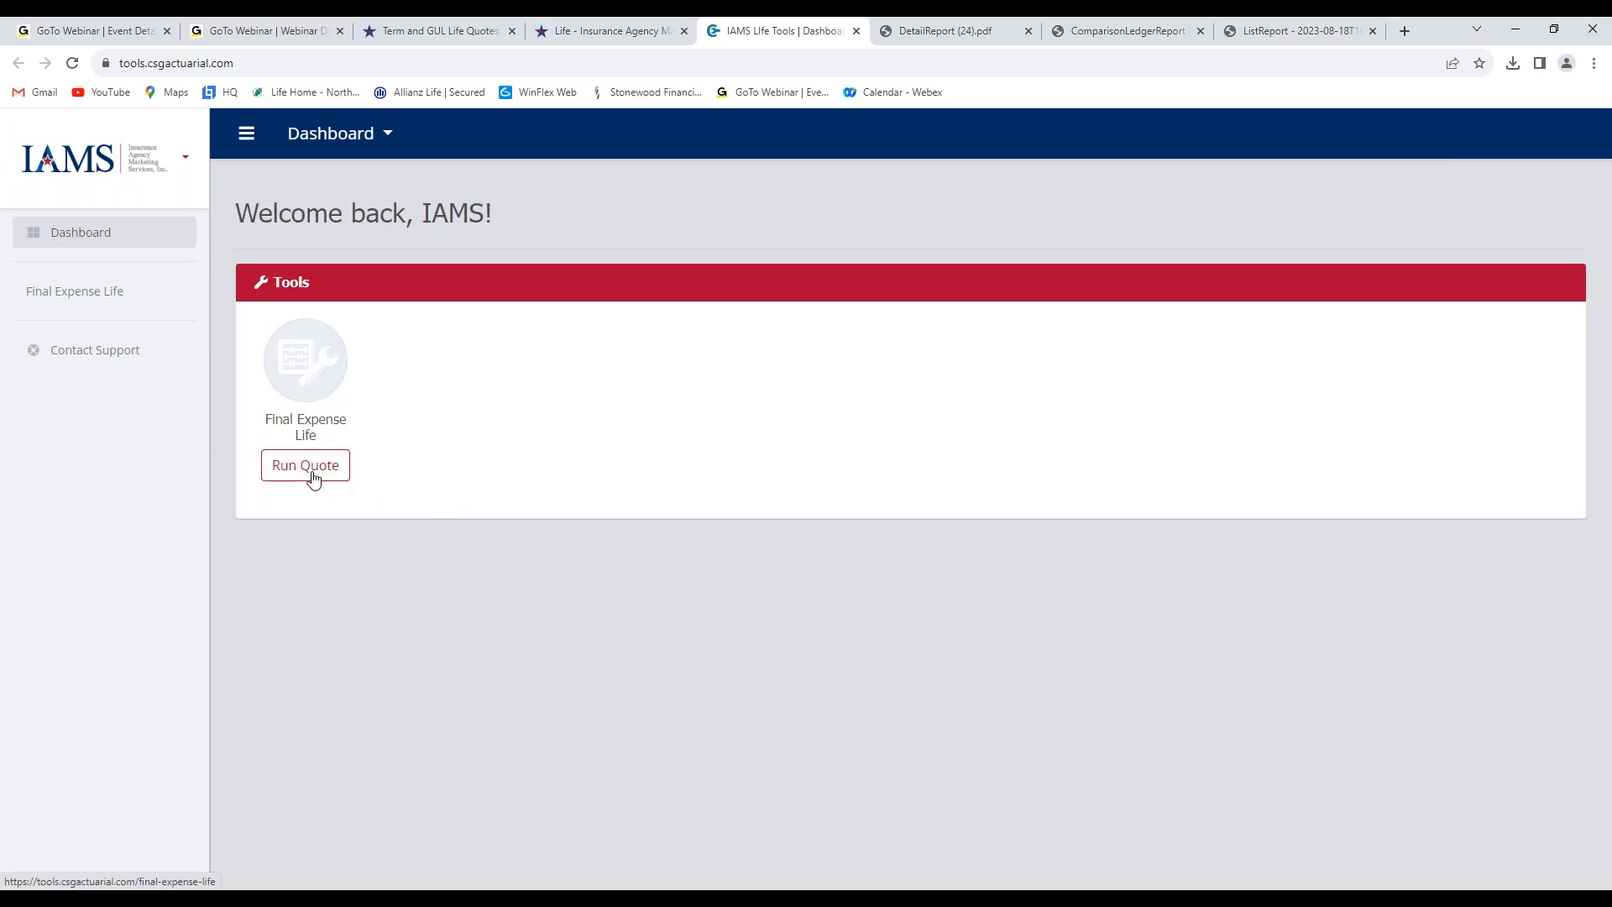
click(312, 478)
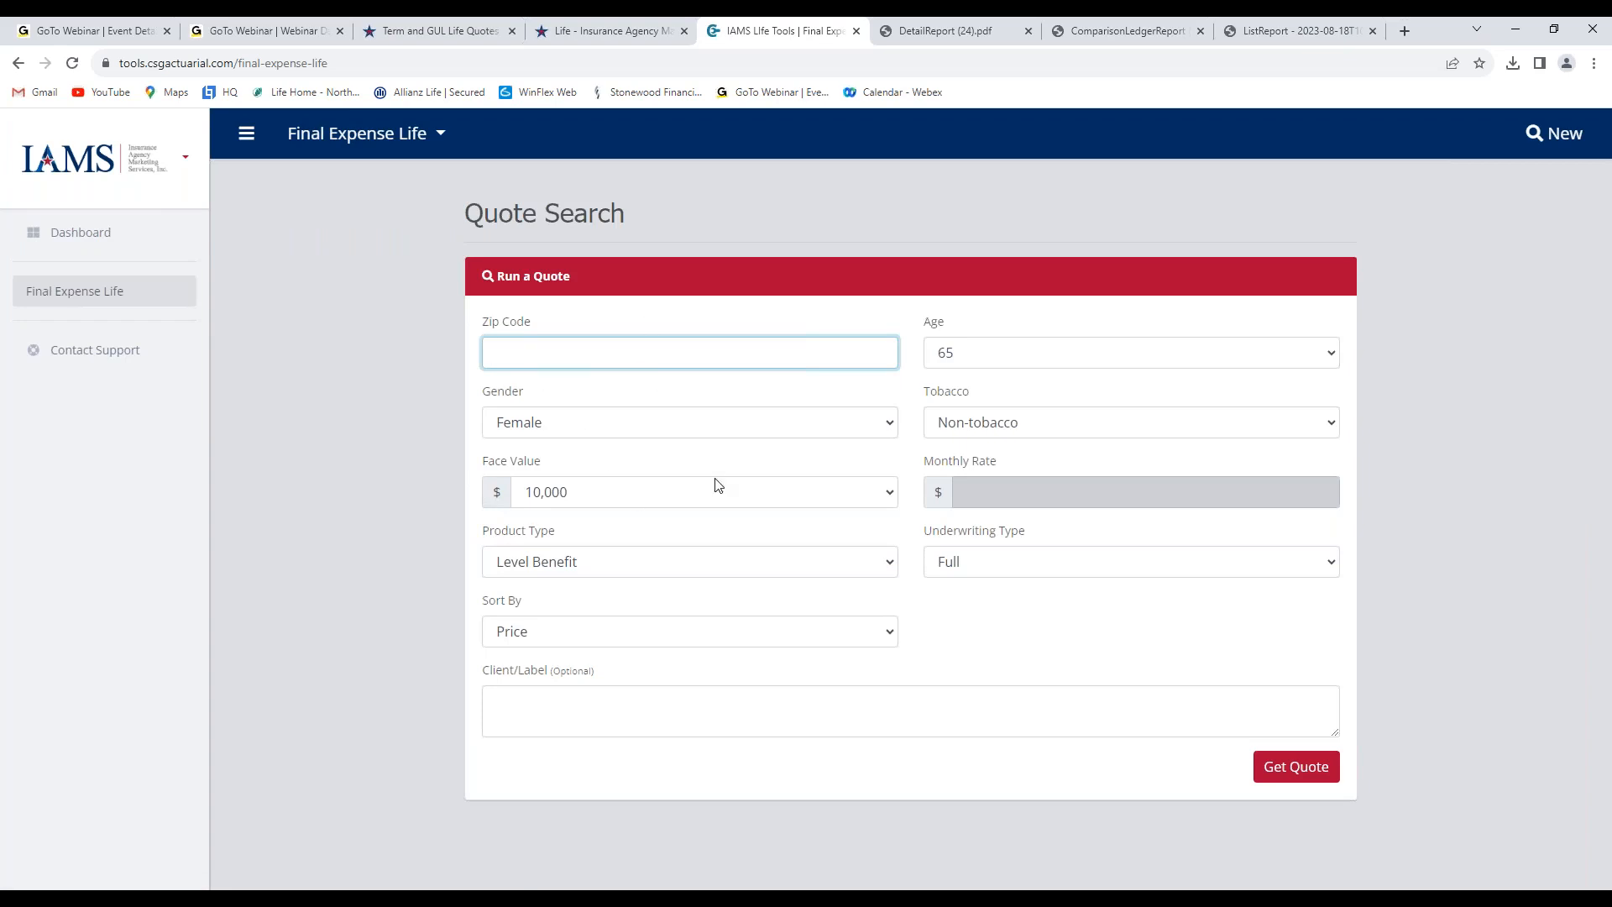
- Enter ZIP code 66049 for the final expense quote and set the underwriting type to Guaranteed
click(572, 352)
text(66049)
click(991, 567)
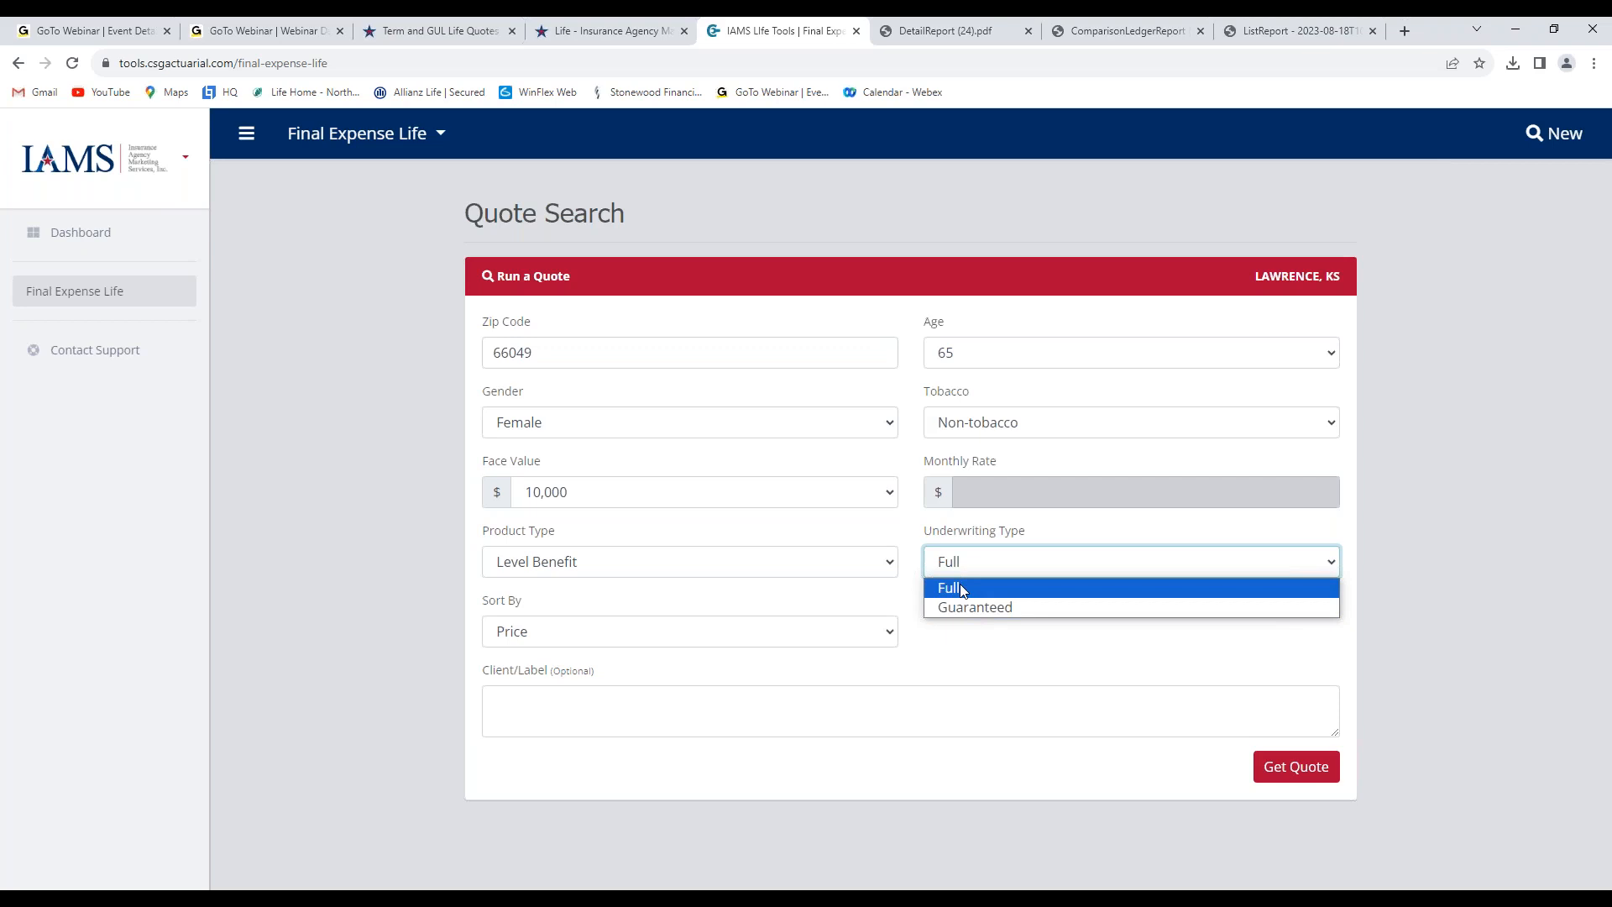
click(962, 589)
click(963, 561)
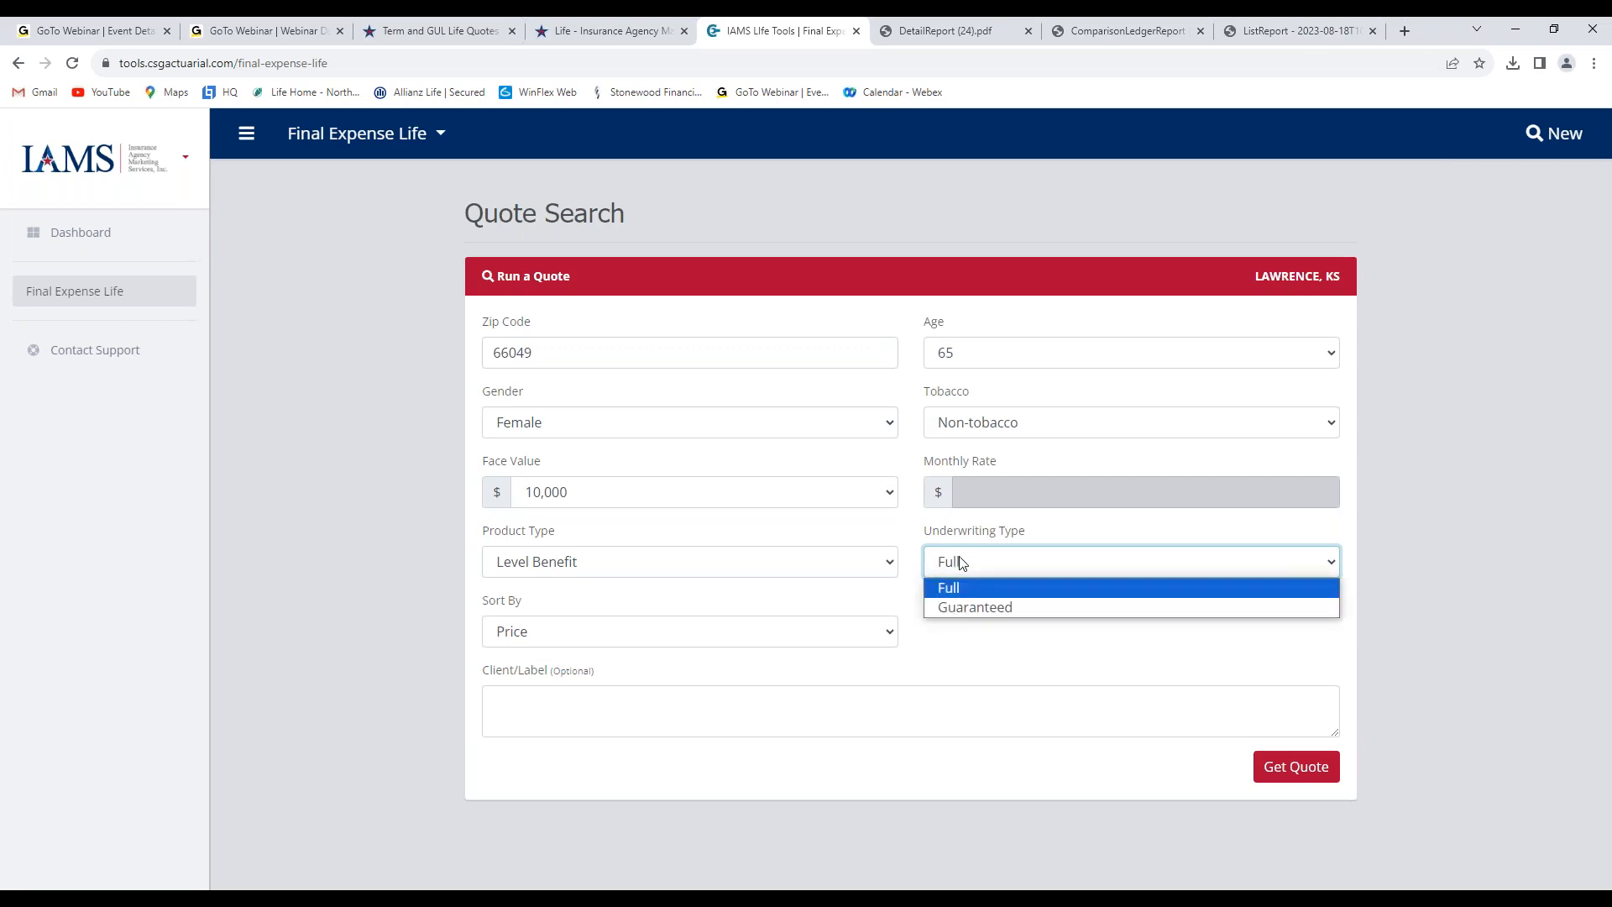
click(963, 609)
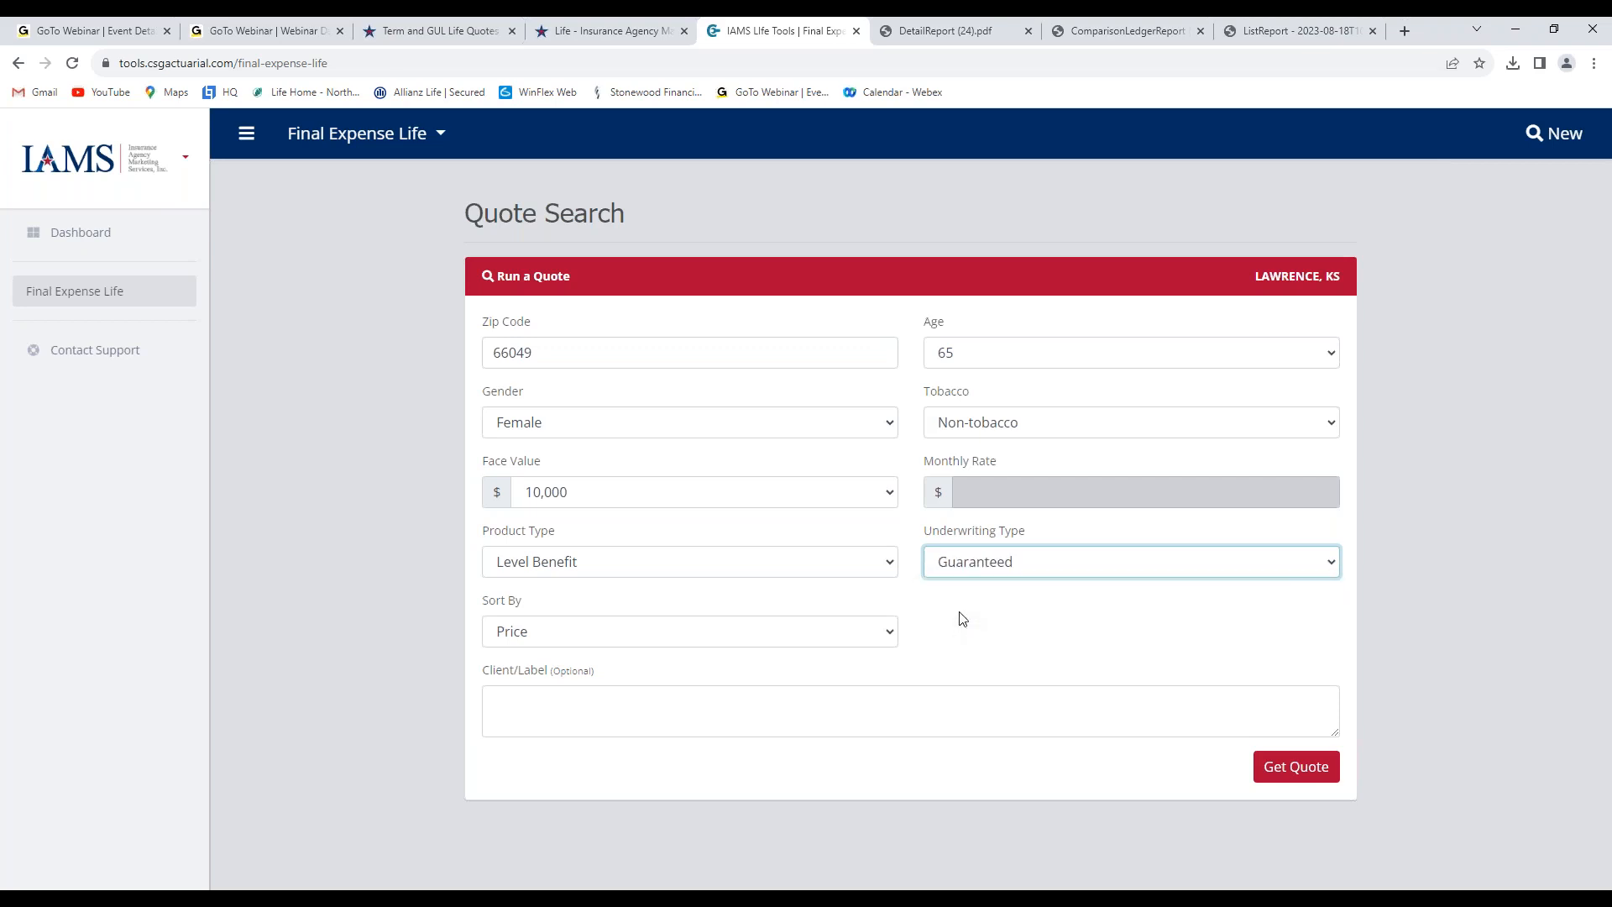
- Return to the IAMS Life page and look through the Life Resources and Tools
click(626, 34)
click(790, 32)
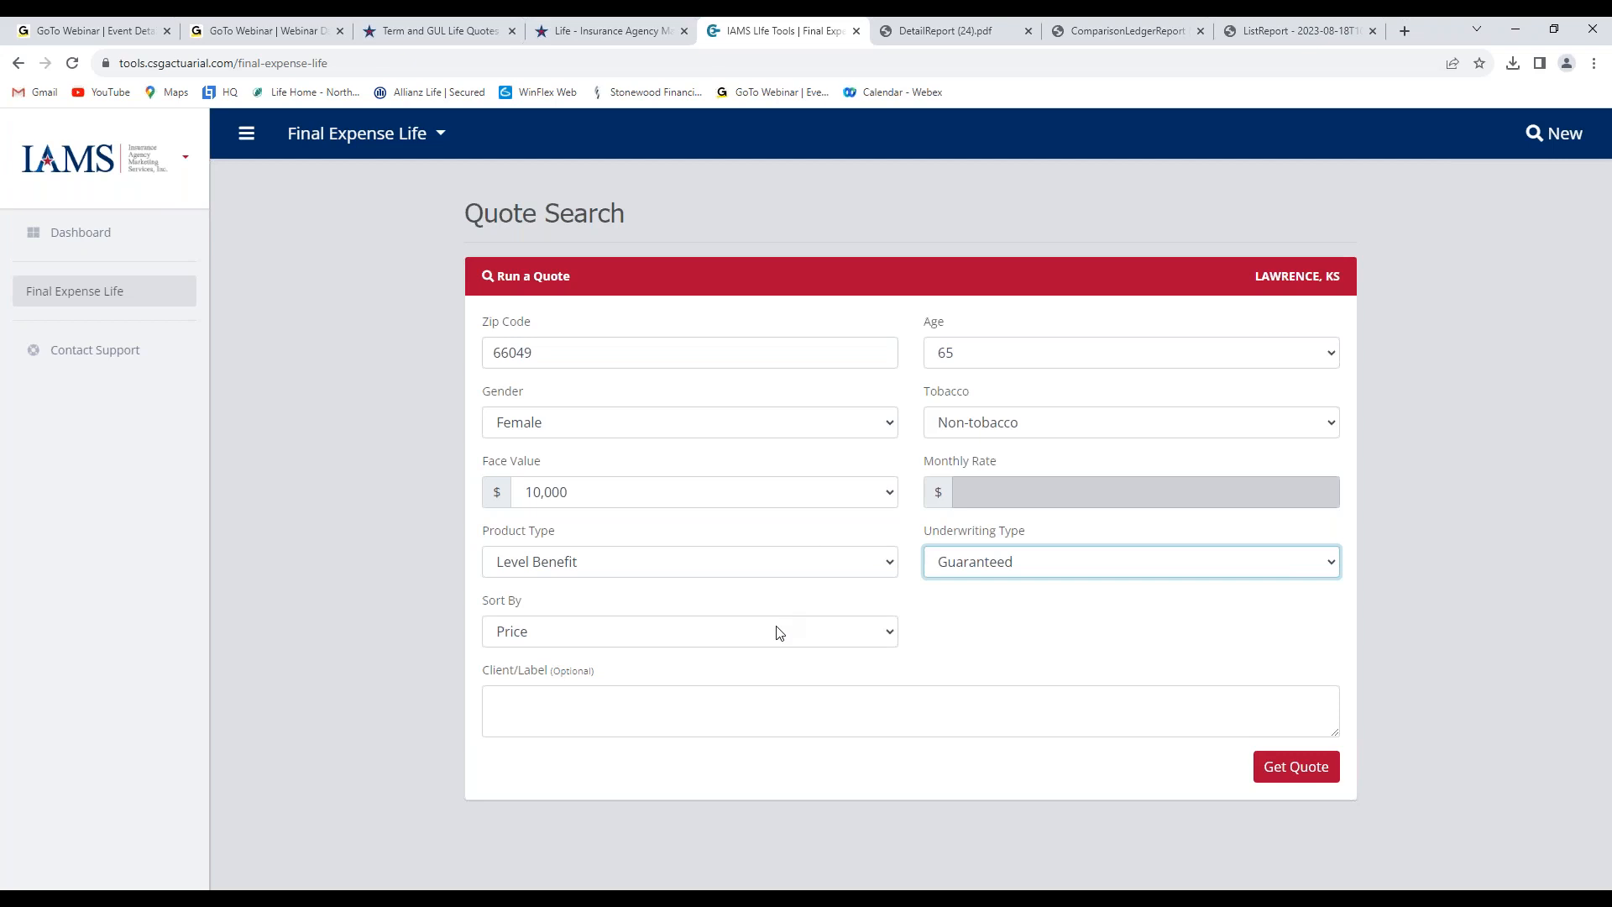
click(646, 35)
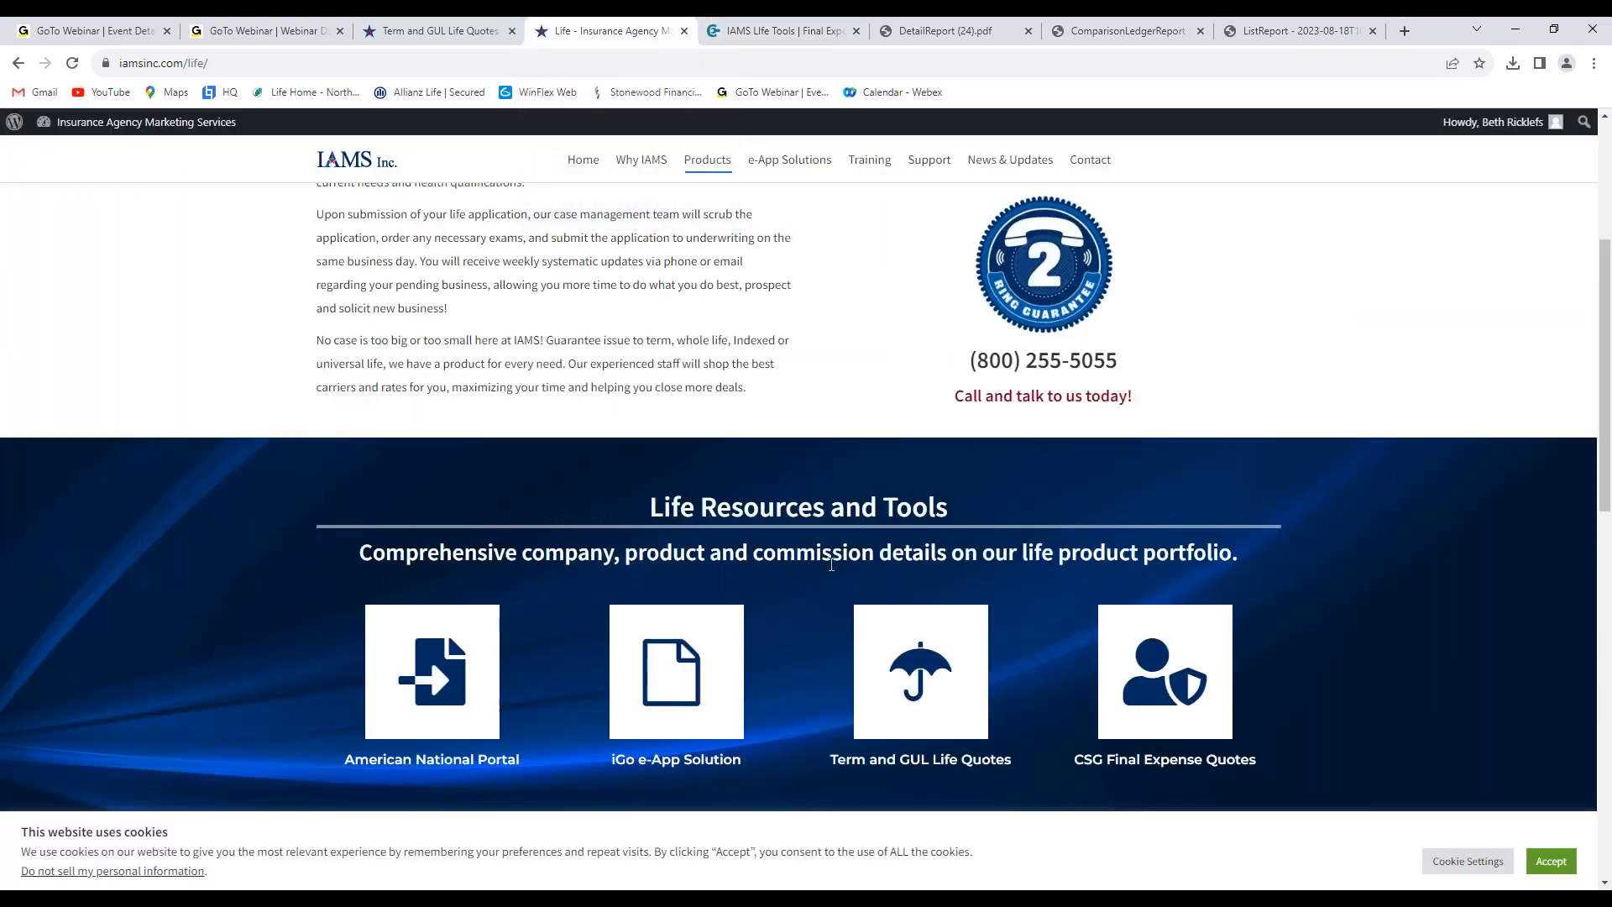
scroll(727, 499, down, 5)
scroll(684, 458, up, 3)
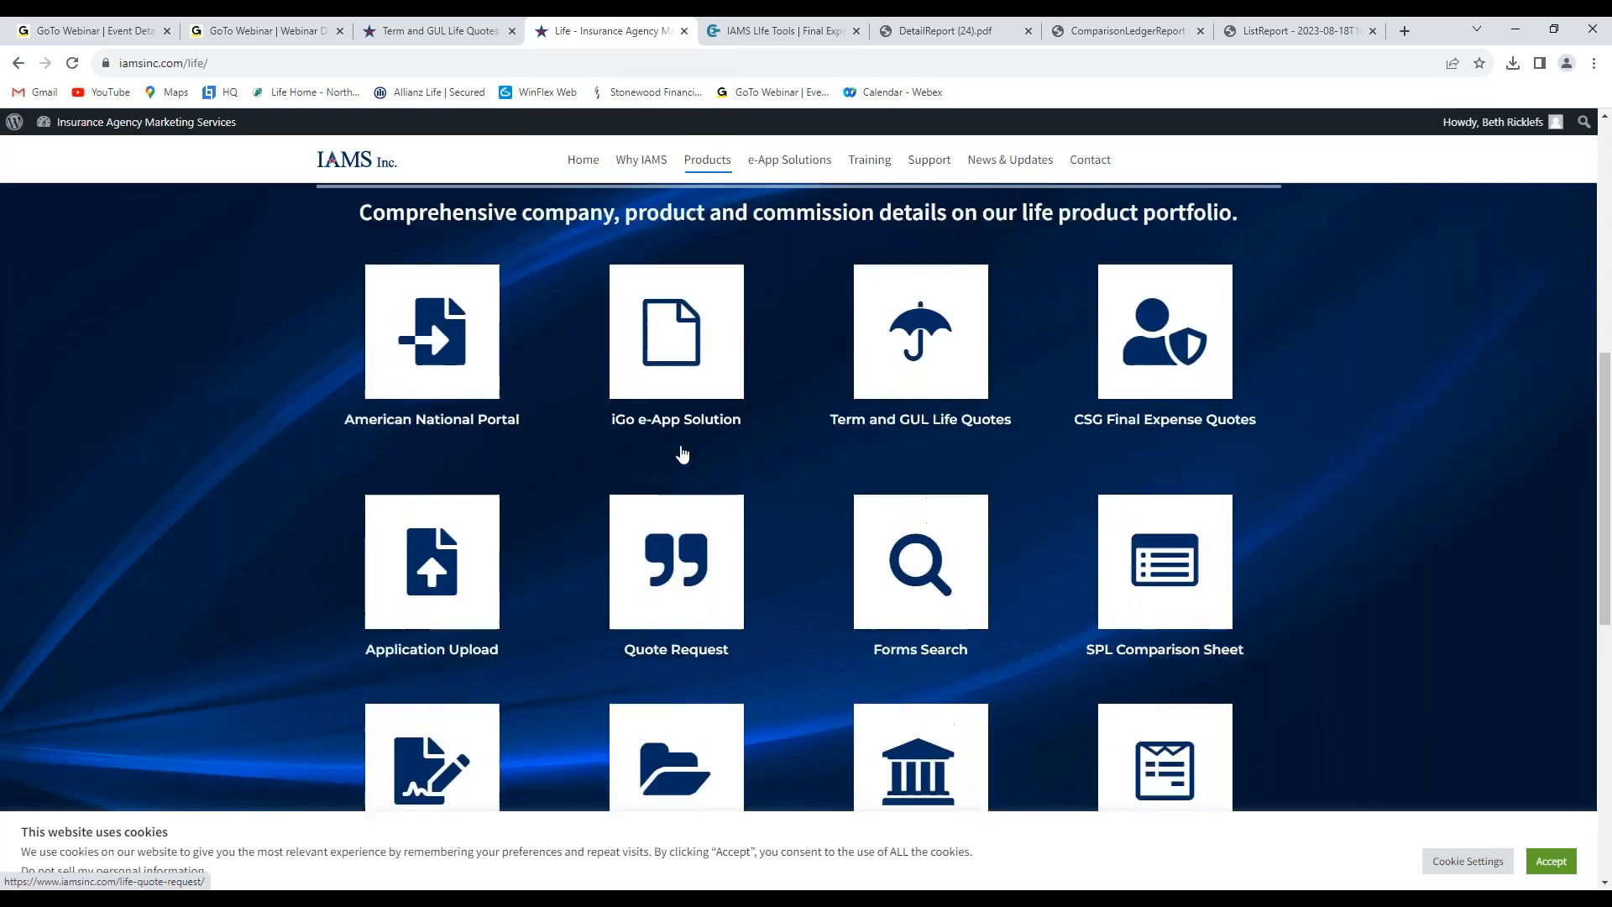
- From the Life resources, open the iGo e-App Solution, launch iGo and start a new case
scroll(514, 524, down, 4)
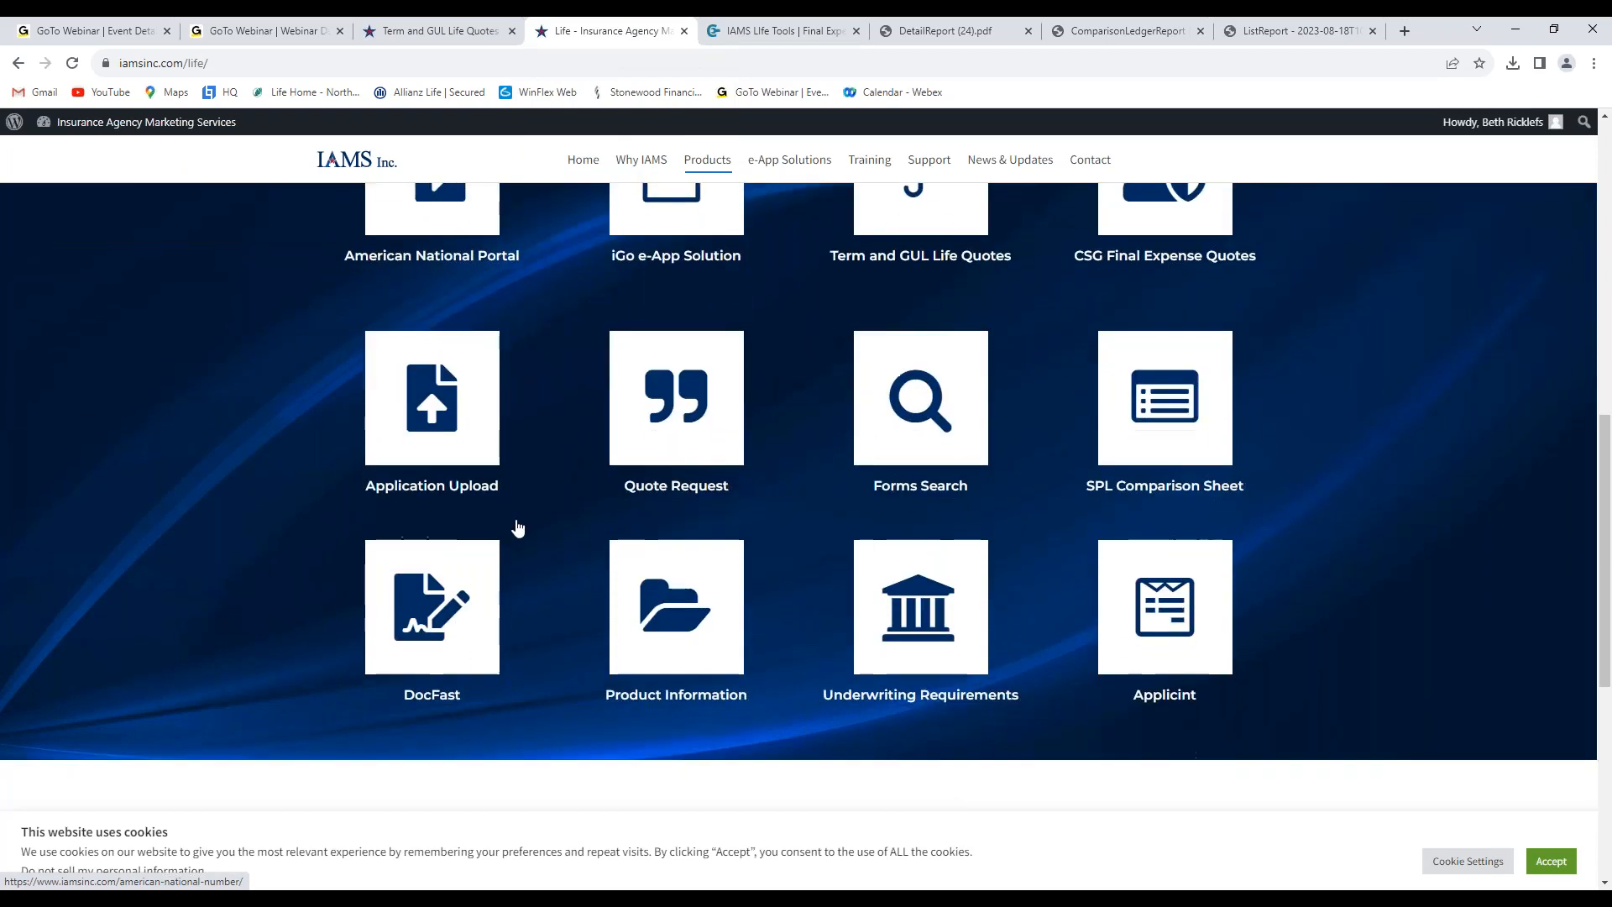
scroll(428, 303, up, 2)
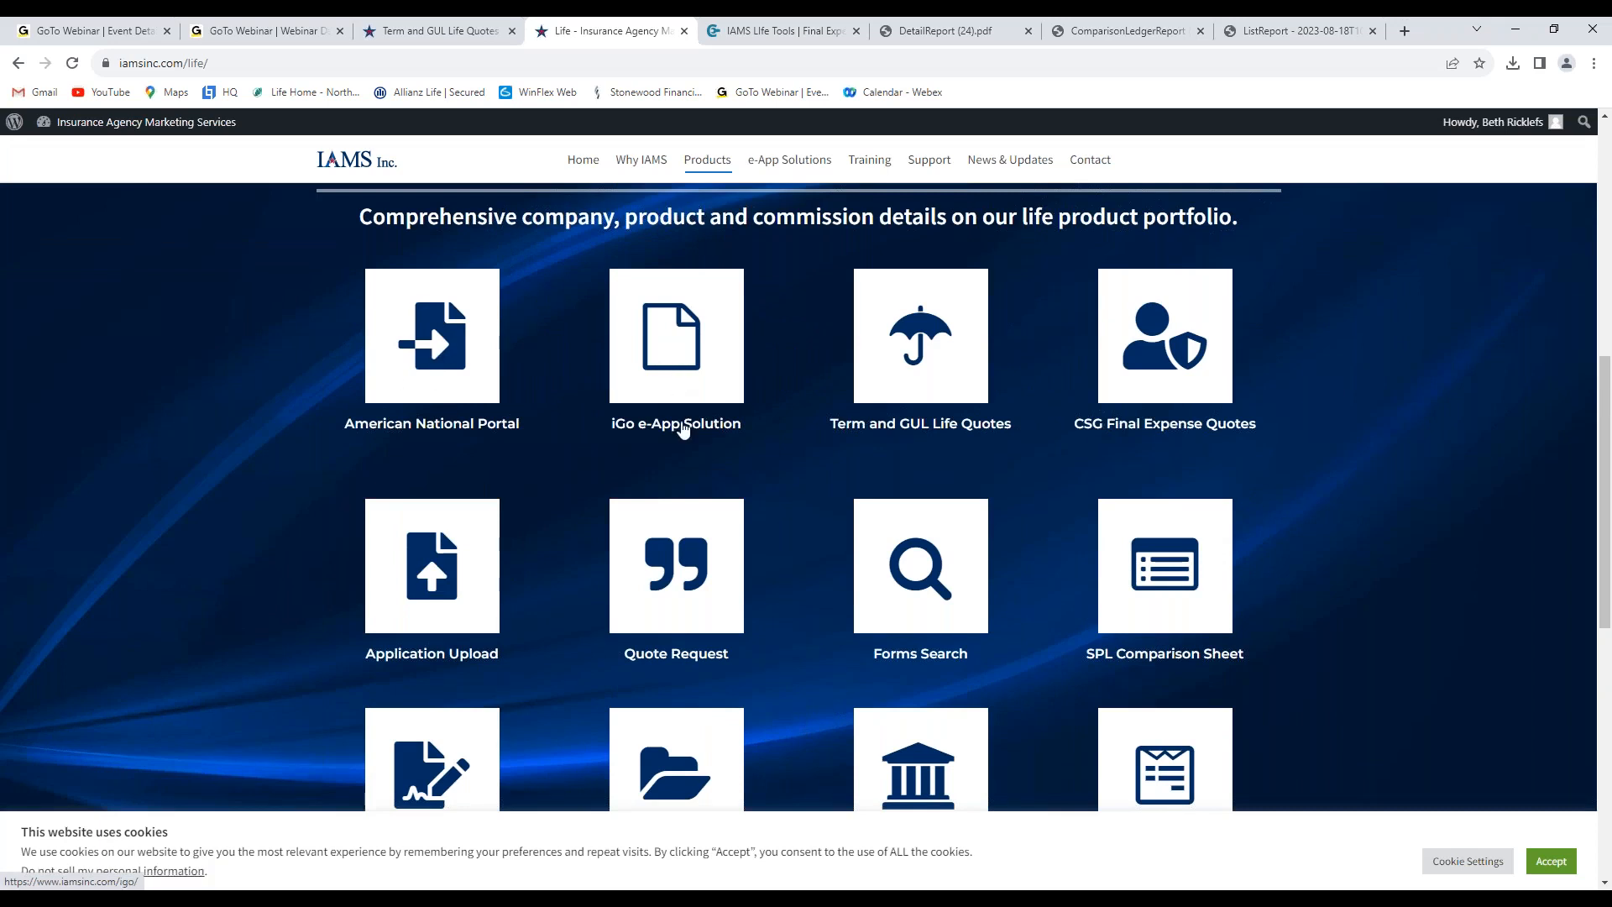
click(680, 389)
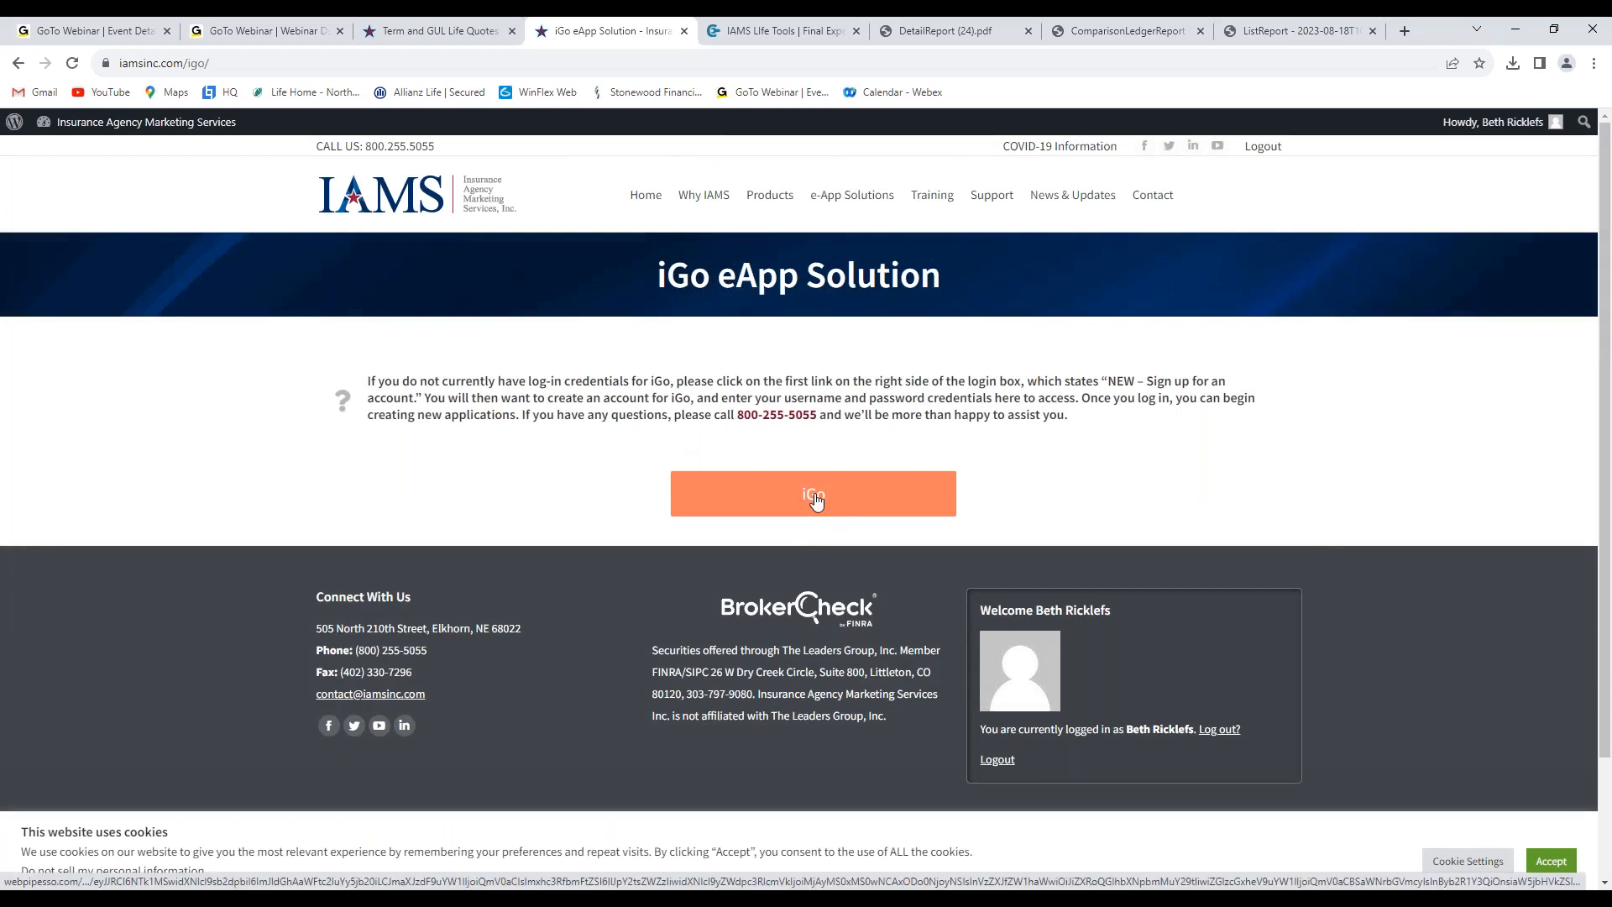
click(815, 500)
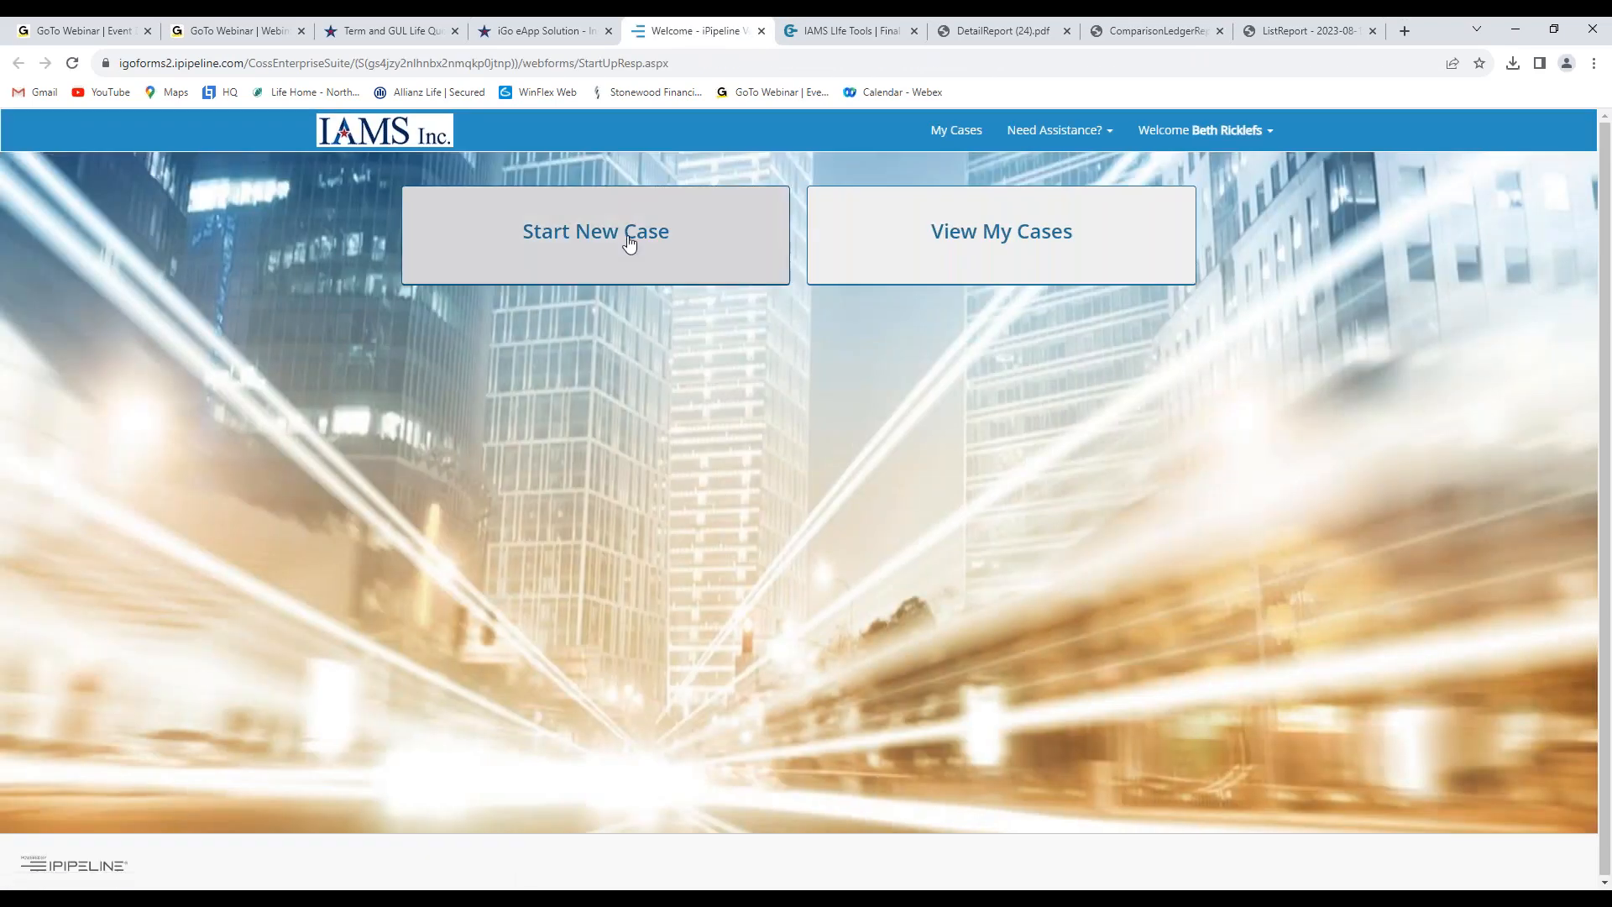
click(631, 242)
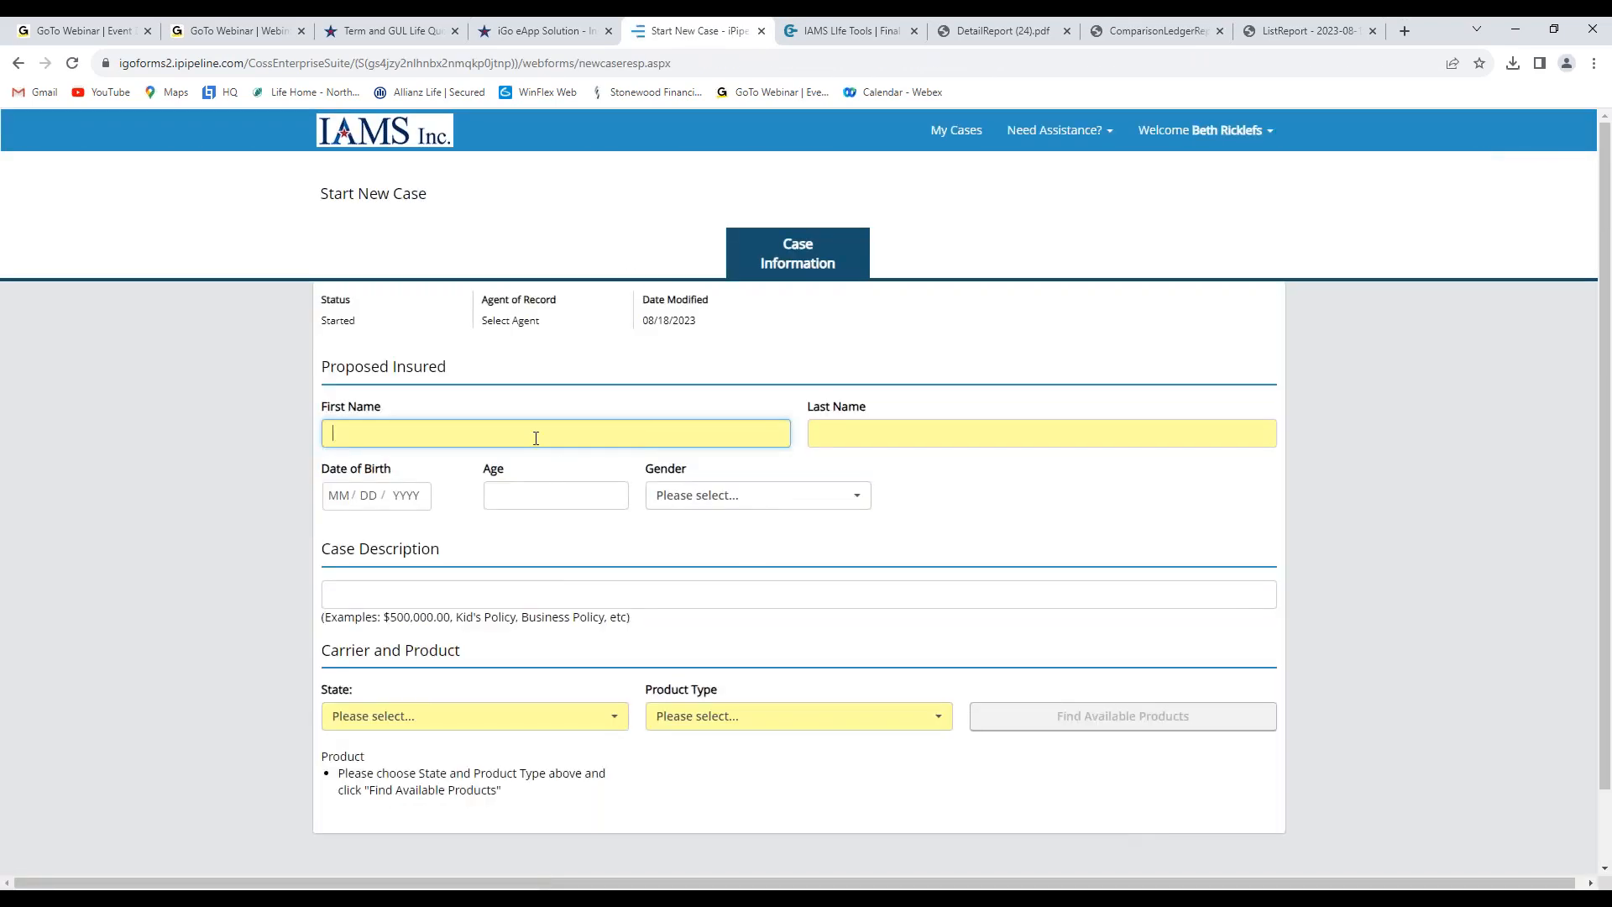
- Enter the proposed insured's first name, last name and date of birth, and set the gender to Male
click(536, 437)
text(Value)
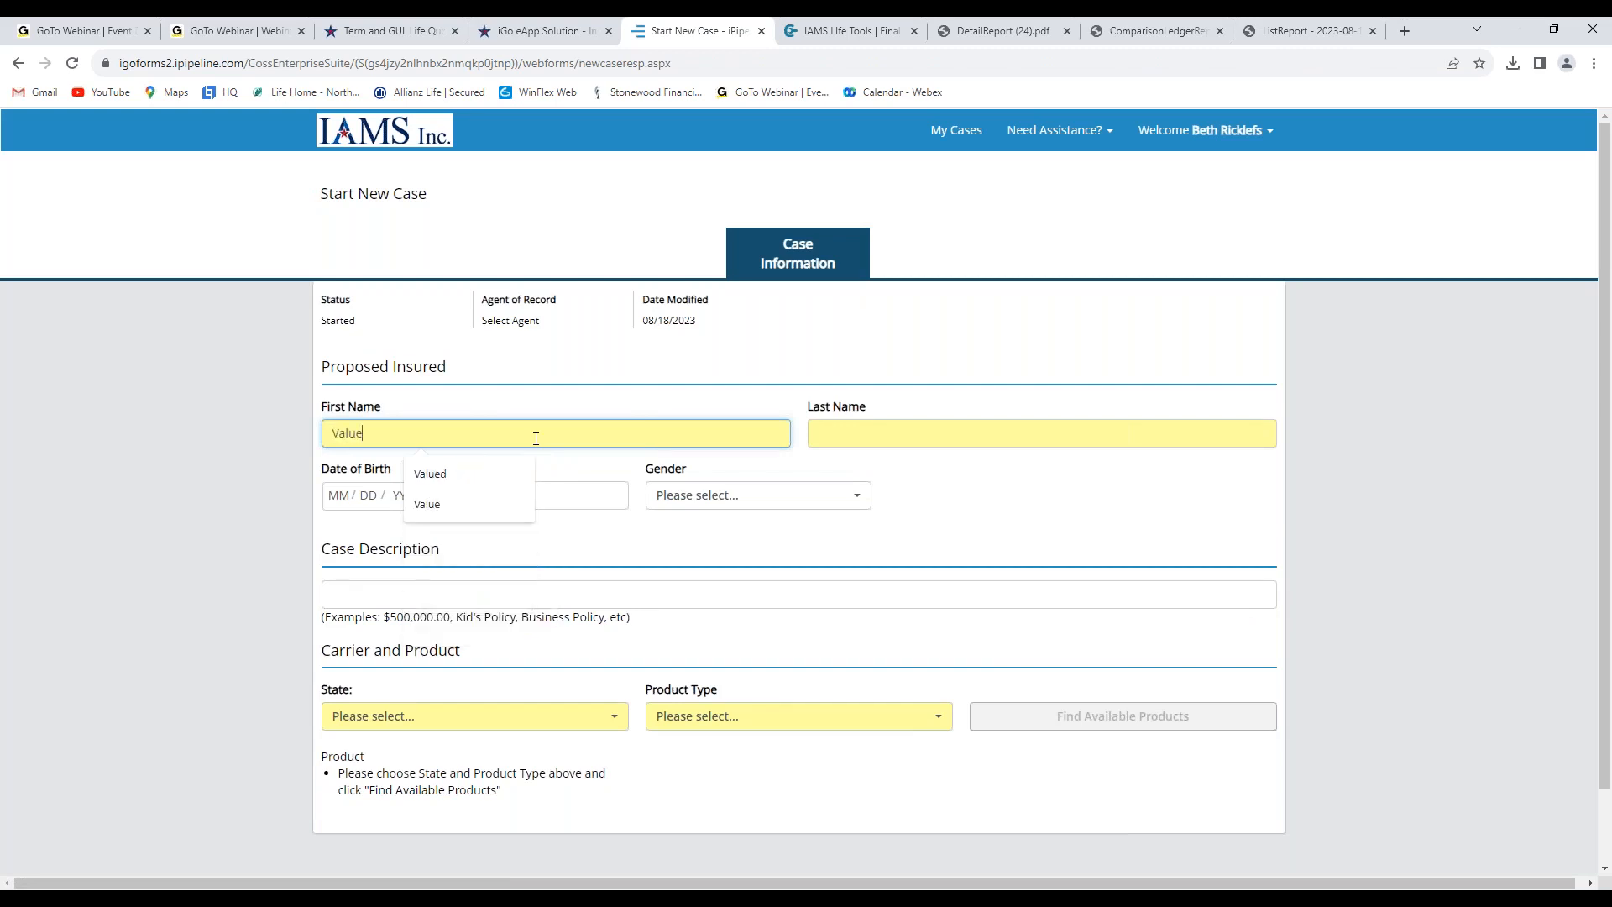
key(Tab)
text(Client)
key(Tab)
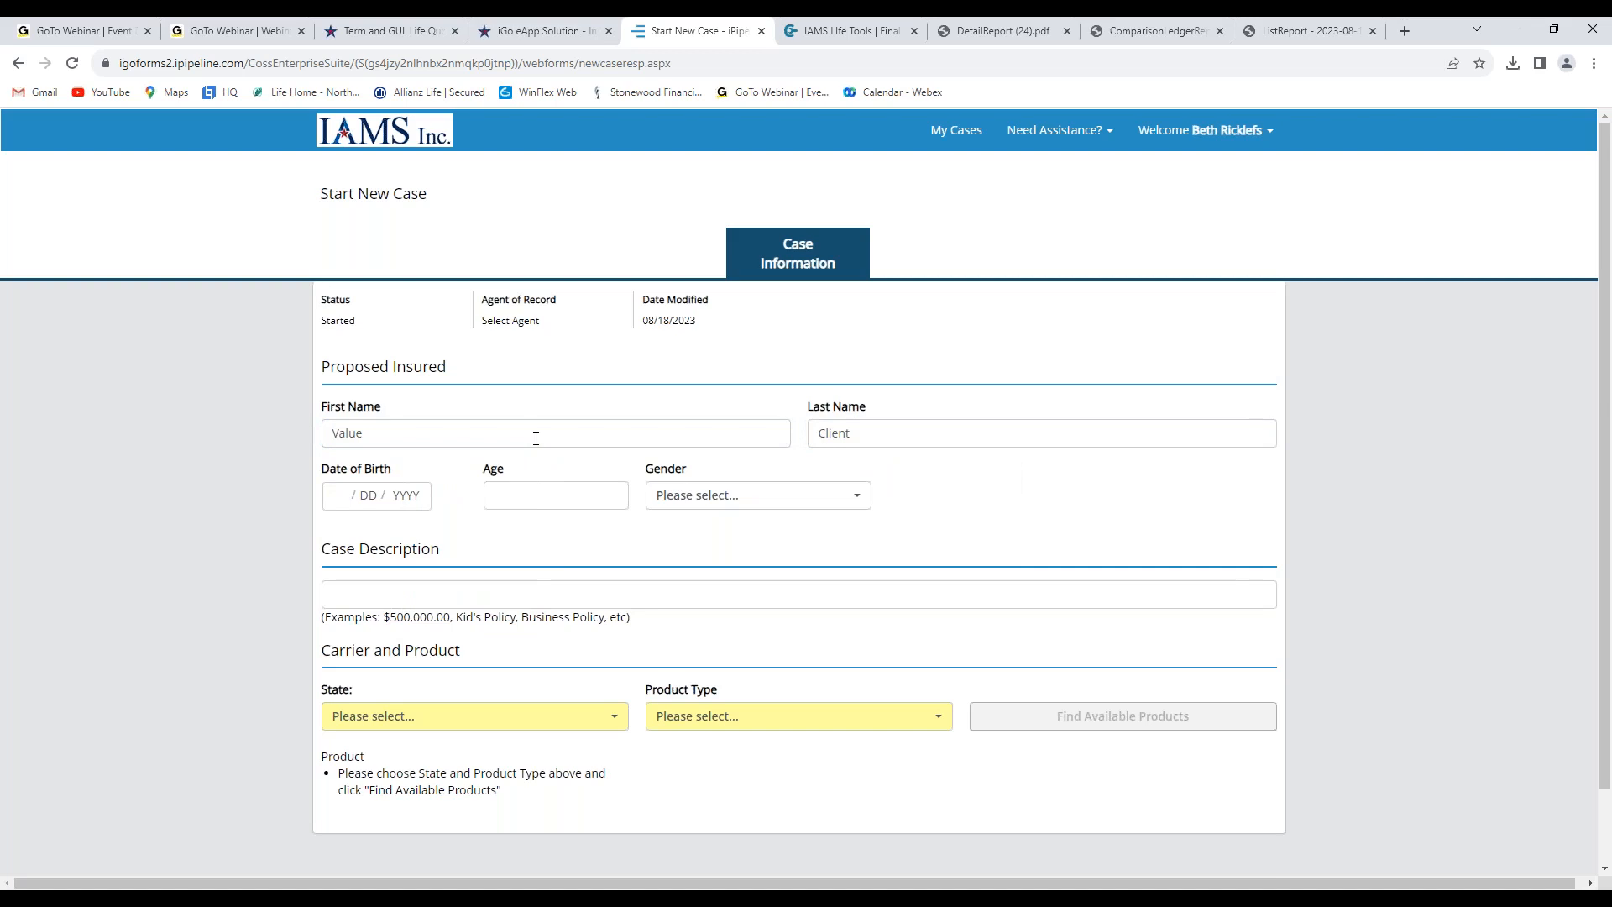
text(12 / 25 / 1978)
key(Tab)
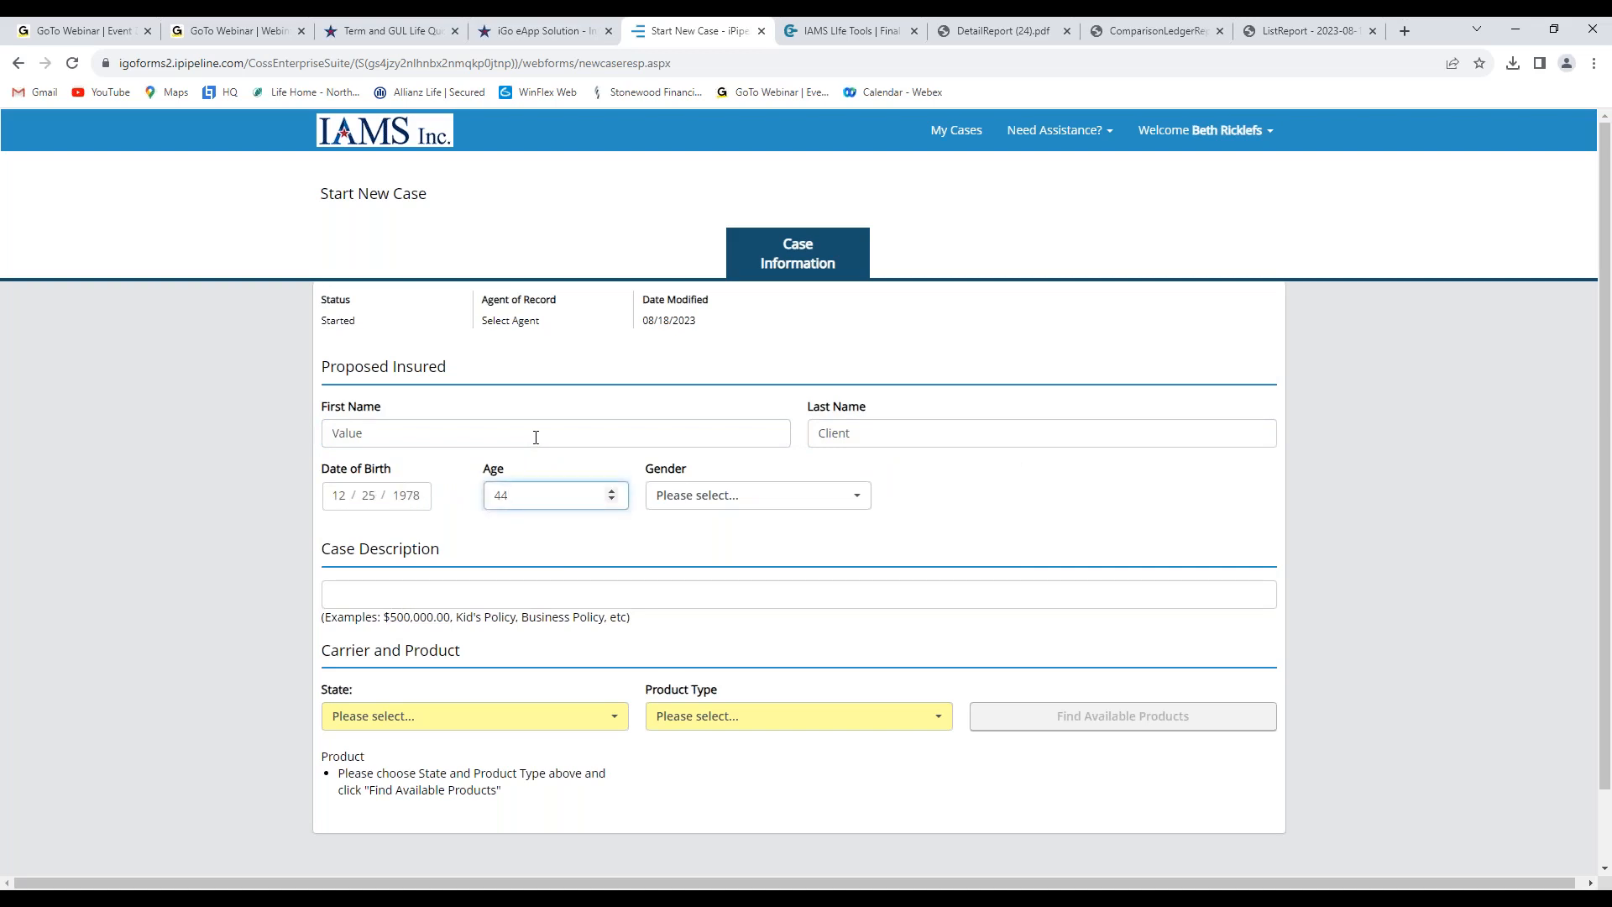
click(669, 503)
click(675, 571)
- Set the state to Nebraska and the product type to Indexed Universal Life, and find the available products
click(430, 724)
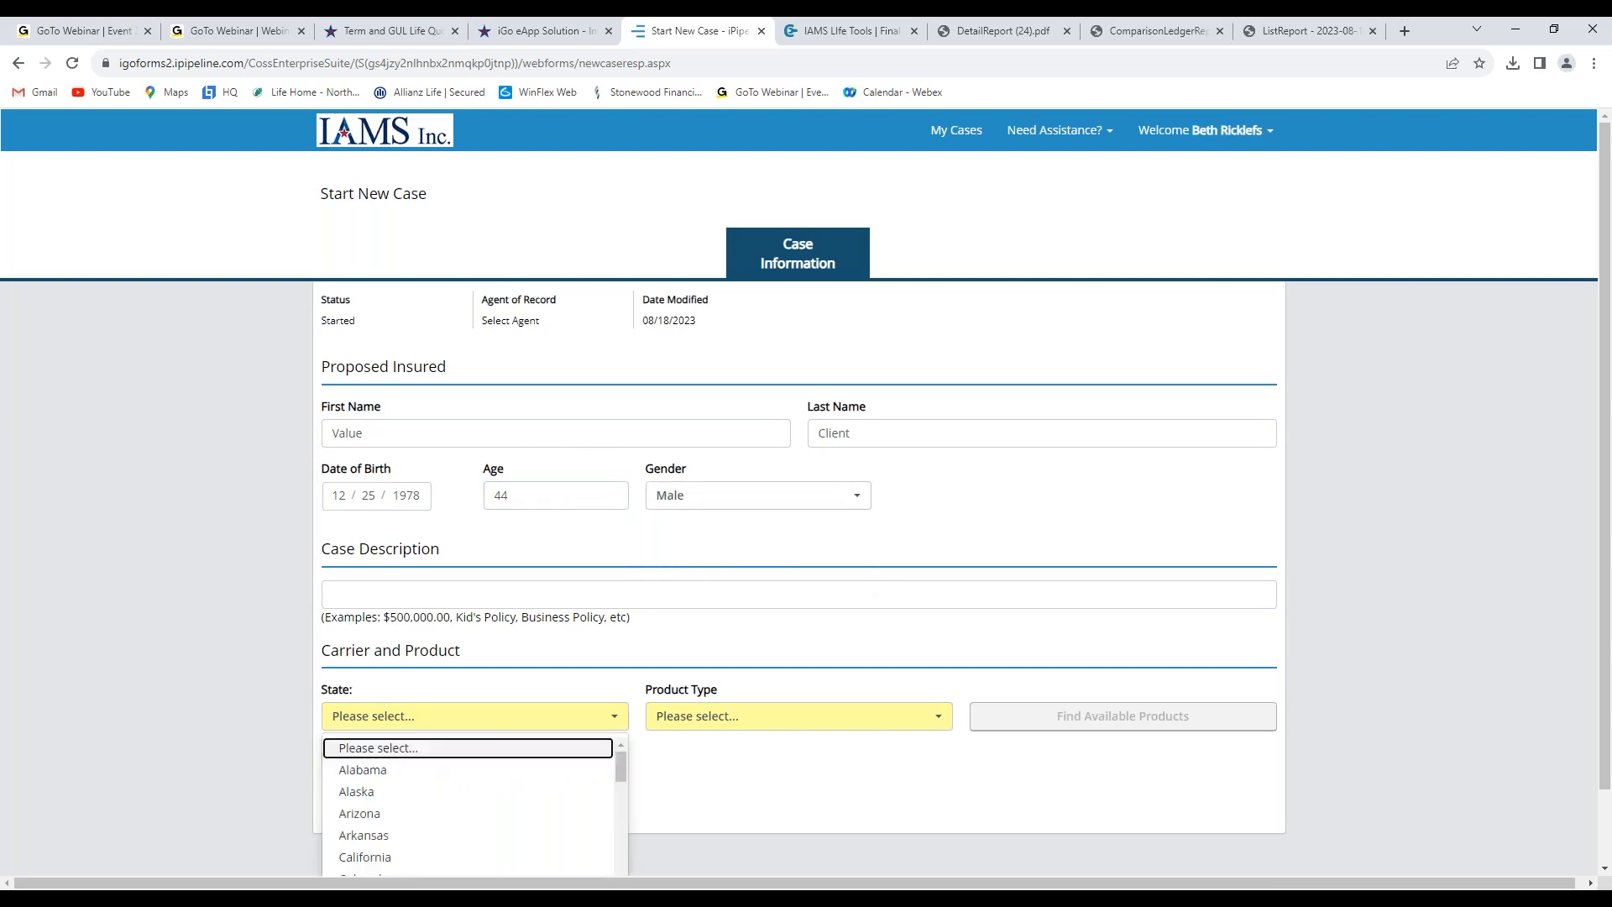
key(n)
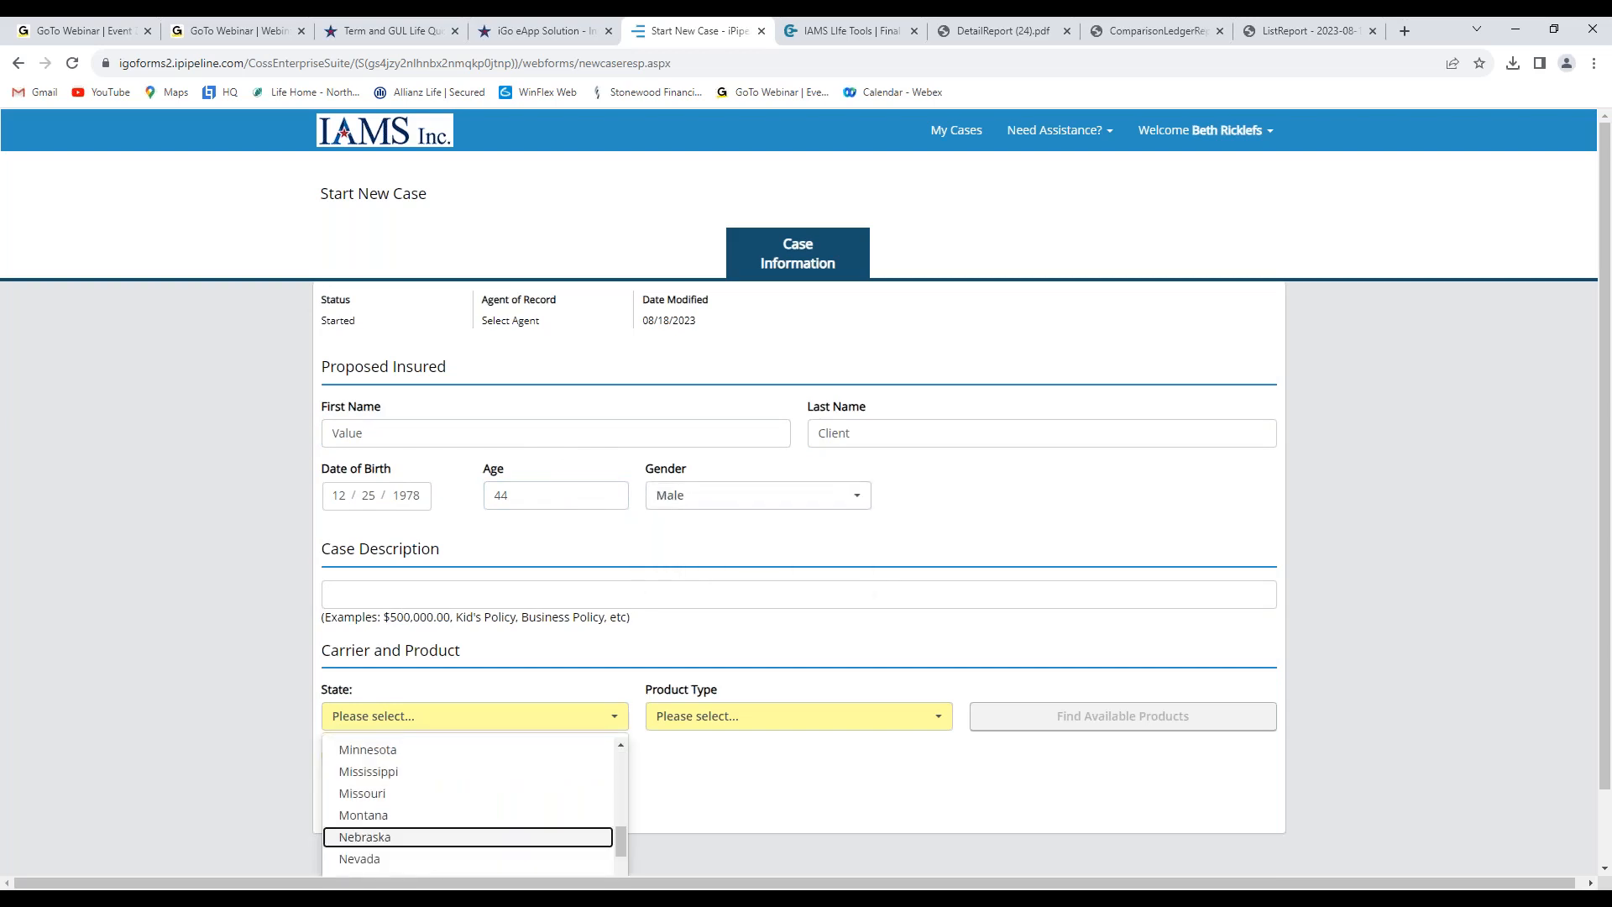
click(389, 838)
click(836, 728)
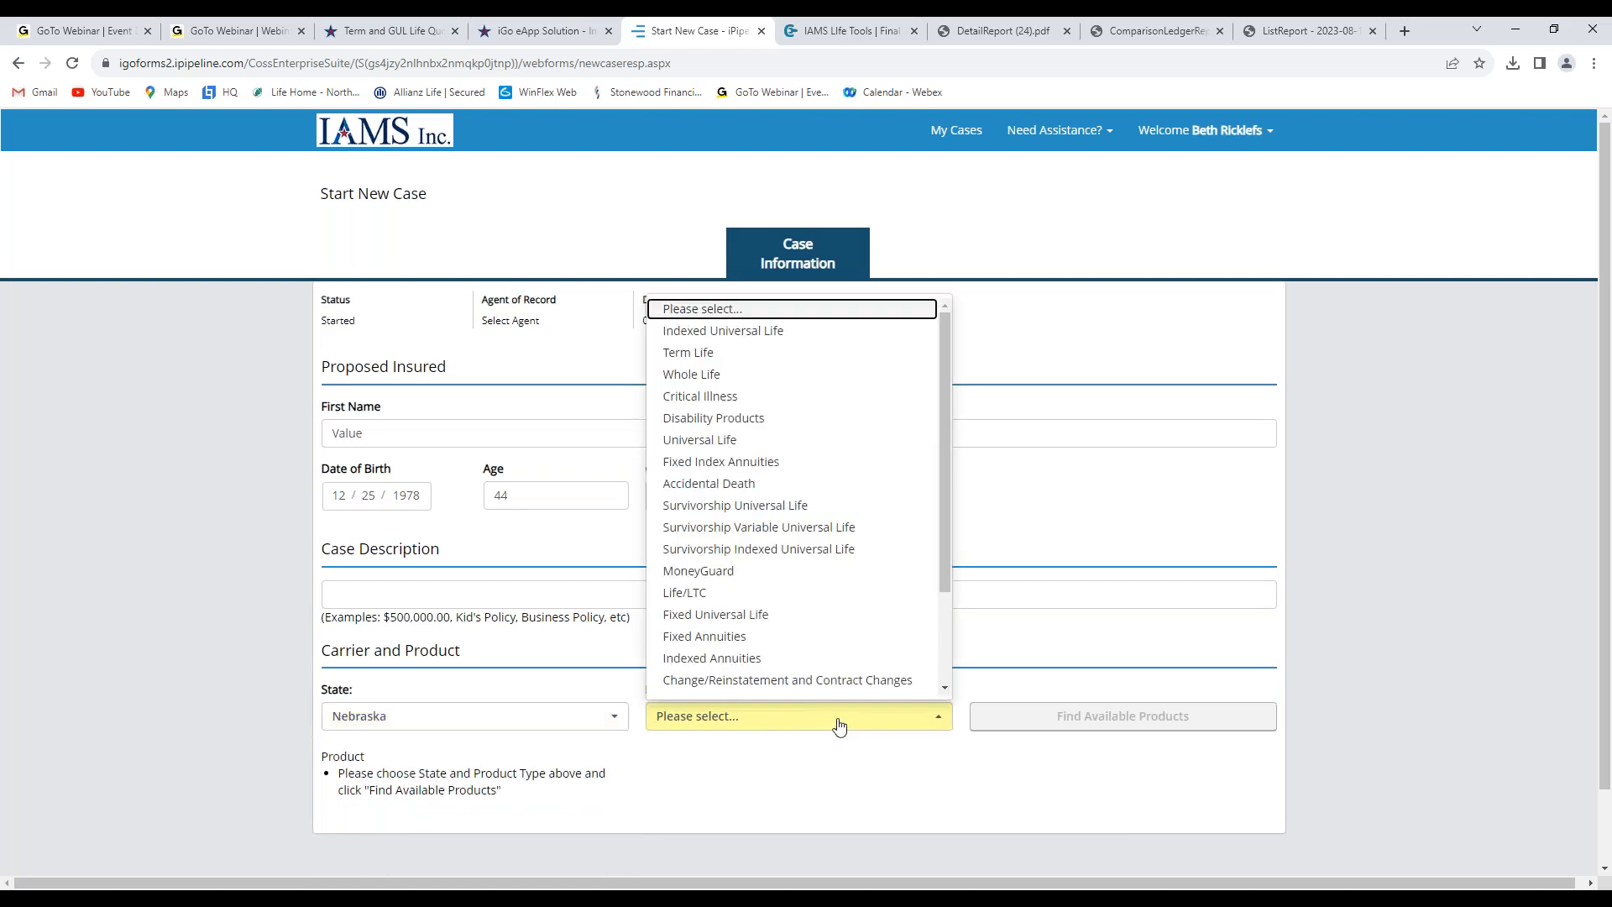
click(751, 338)
click(1077, 723)
- Look through the carriers and products available for Indexed Universal Life, including their quote and e-App options
scroll(810, 736, down, 4)
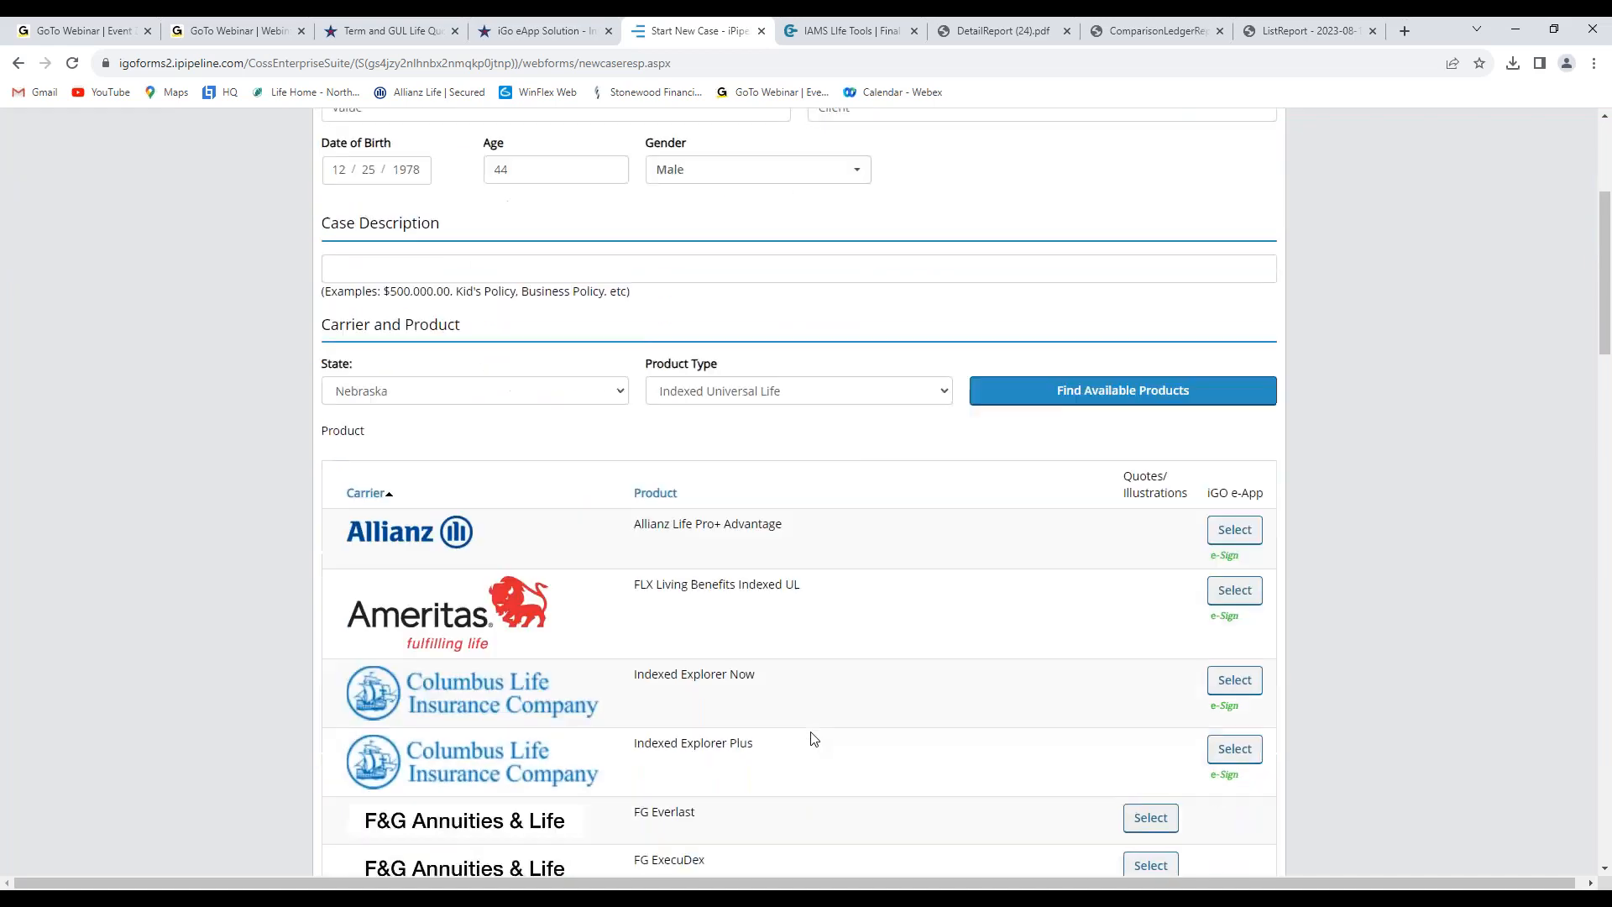
scroll(779, 701, down, 20)
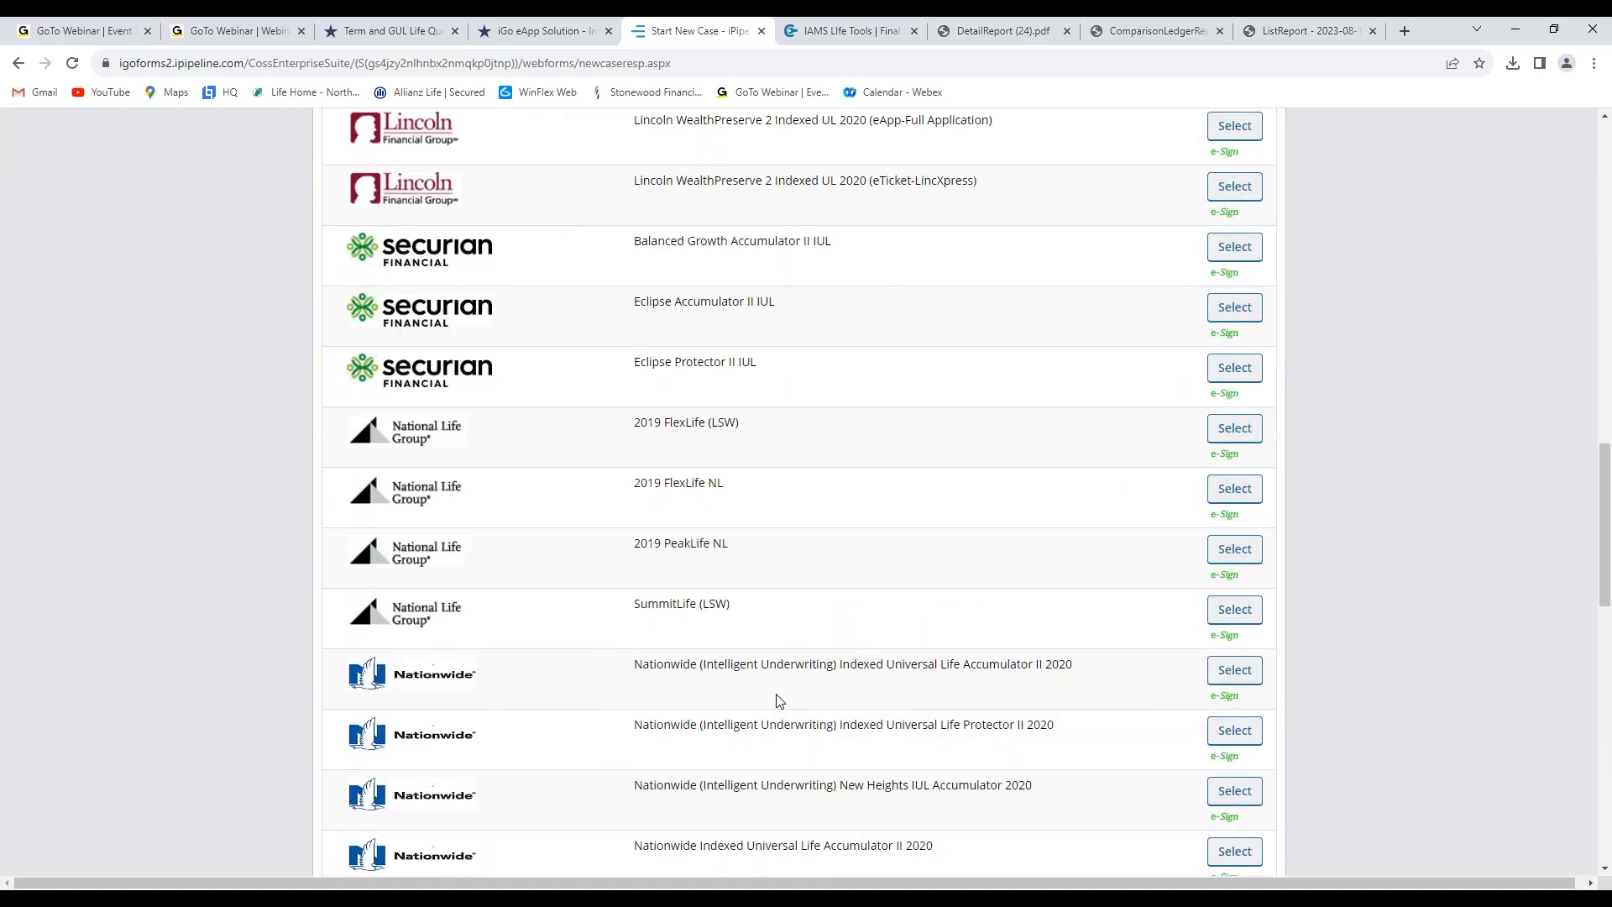
scroll(779, 701, down, 8)
scroll(779, 701, up, 14)
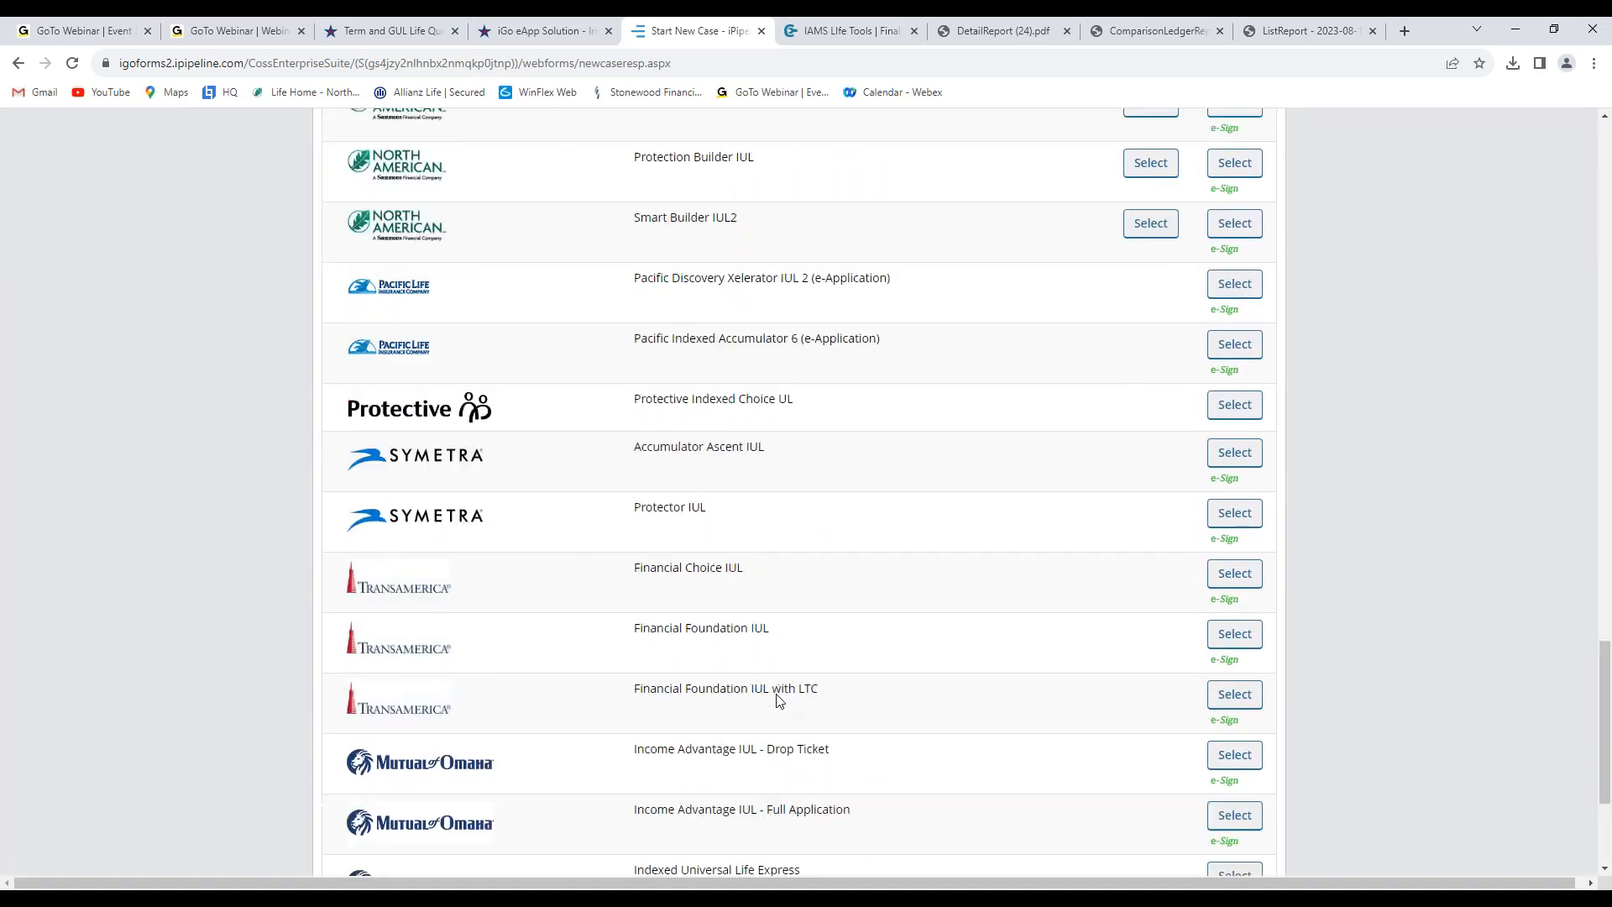
scroll(779, 701, up, 20)
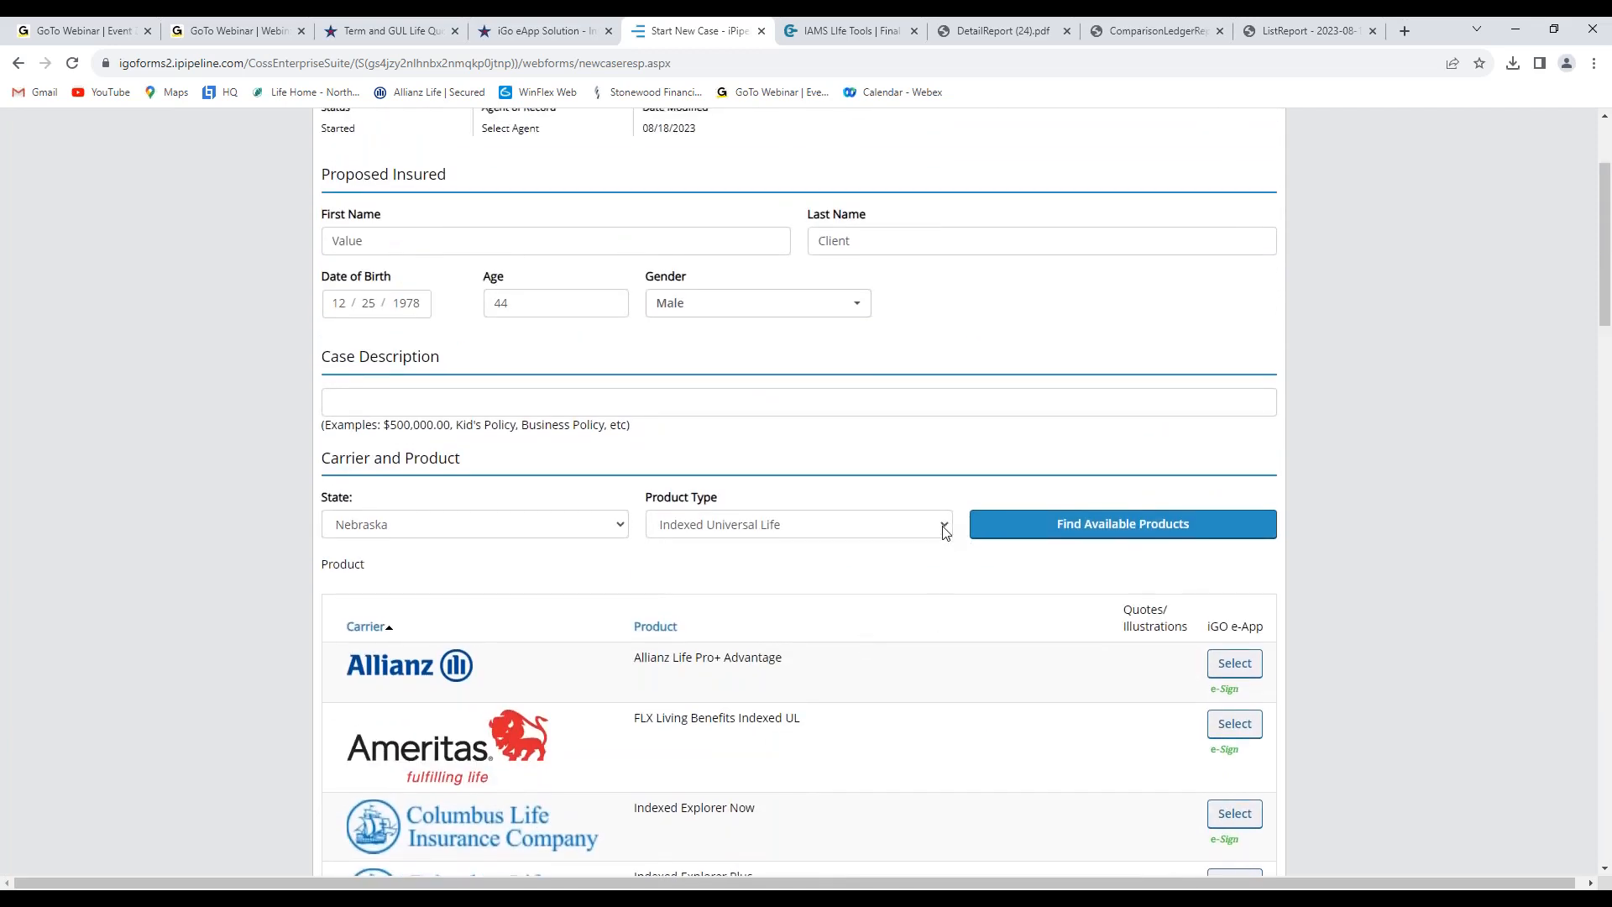
scroll(929, 547, down, 8)
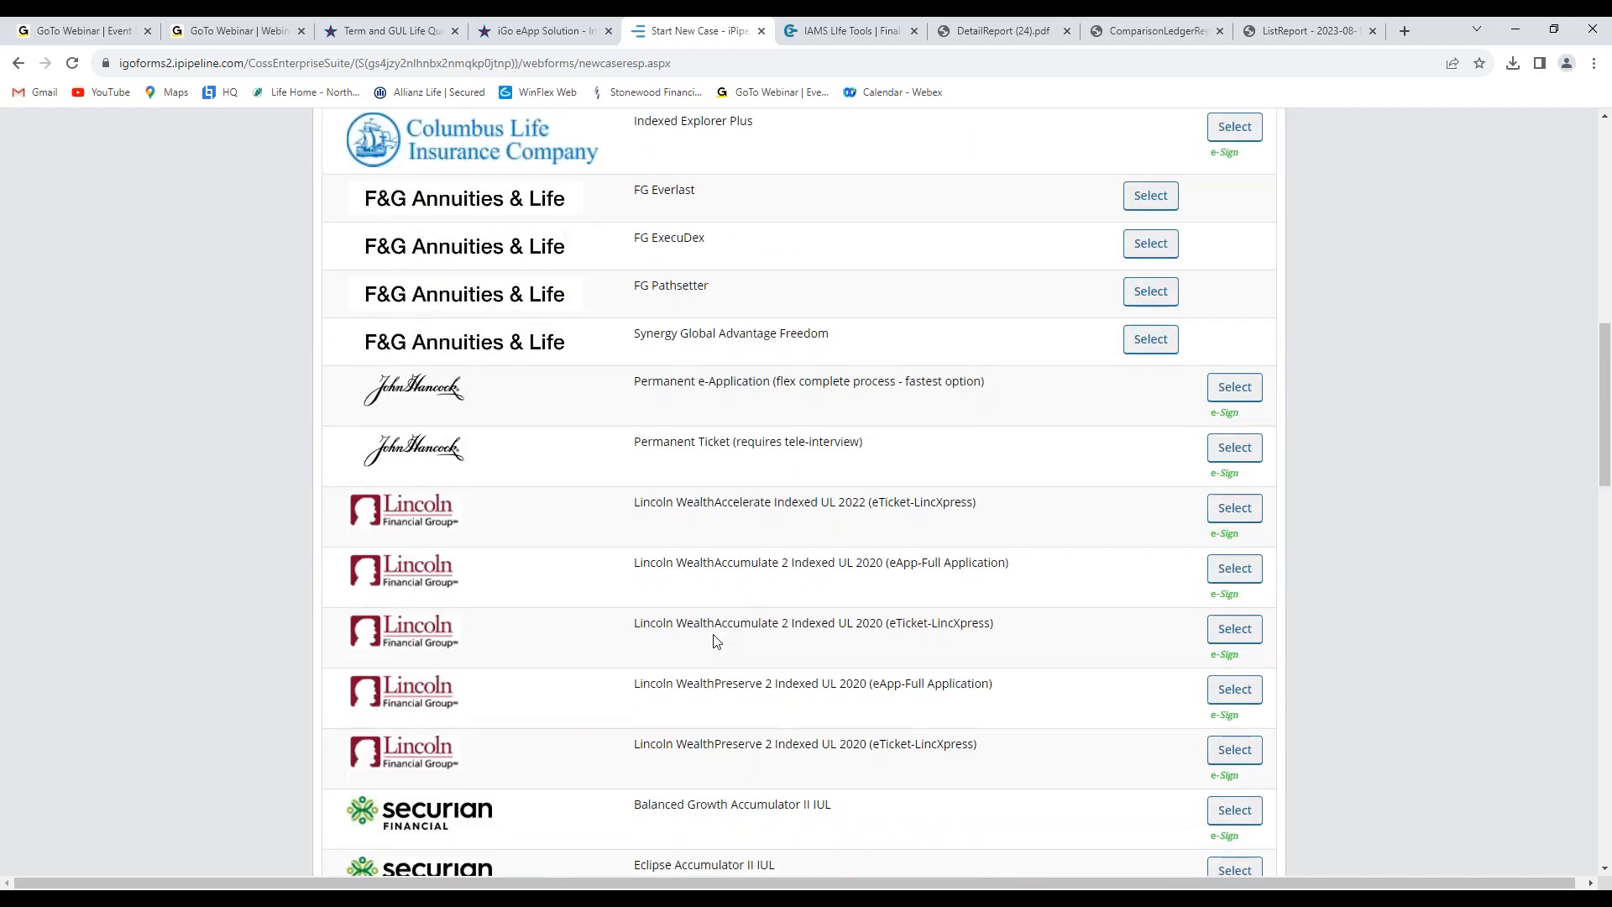
scroll(709, 651, up, 8)
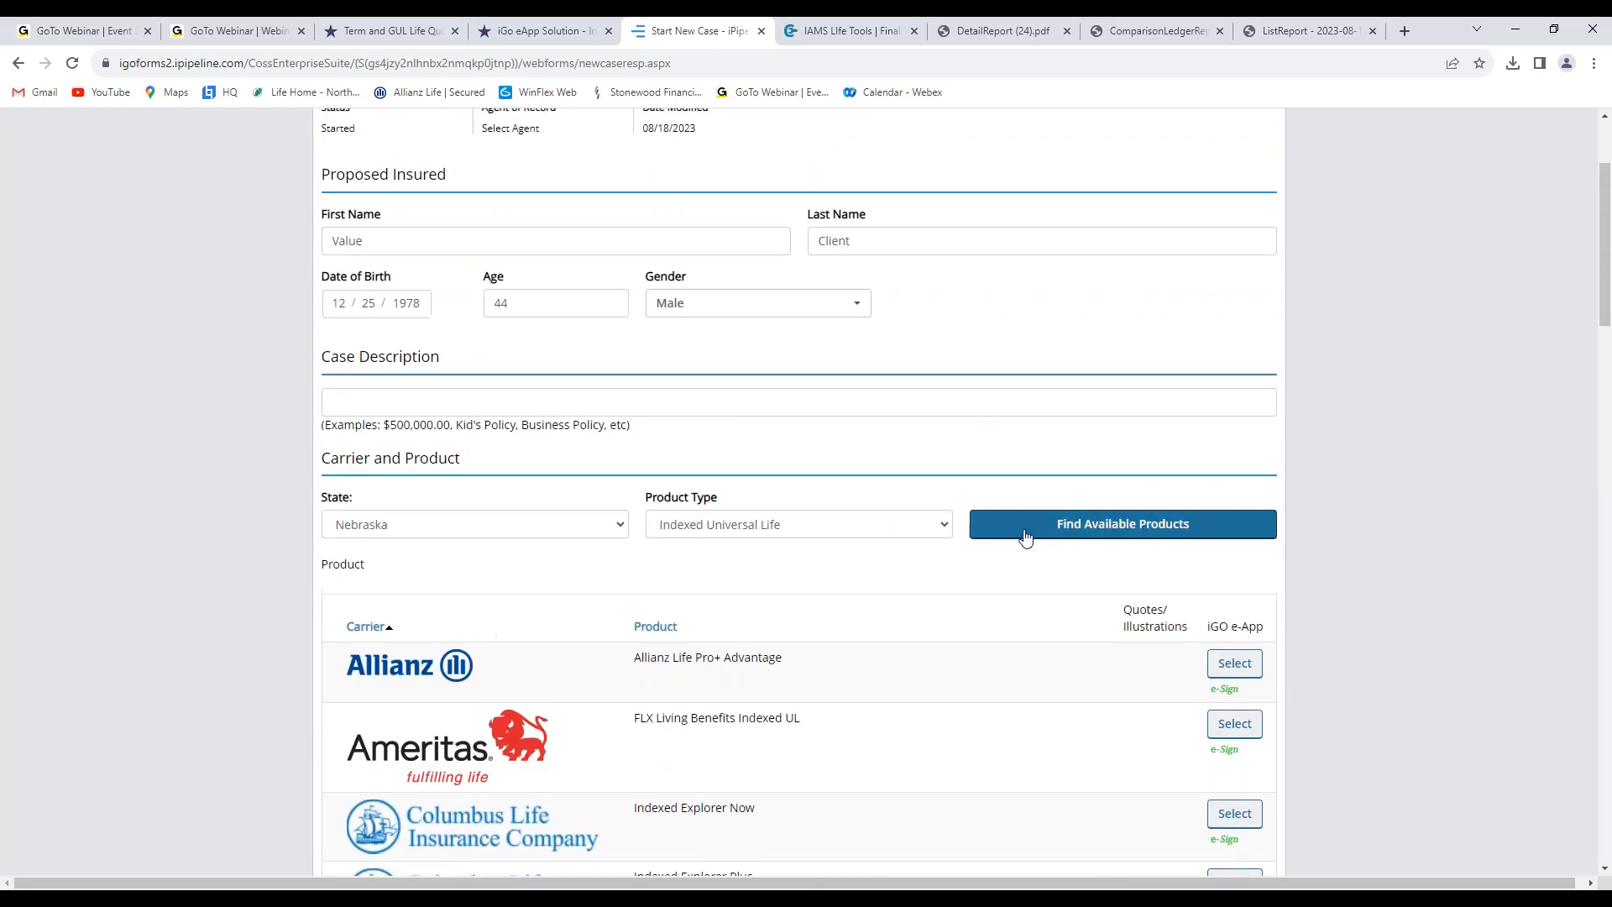
- Change the product type to Universal Life, find the available products and look through the carriers
click(947, 527)
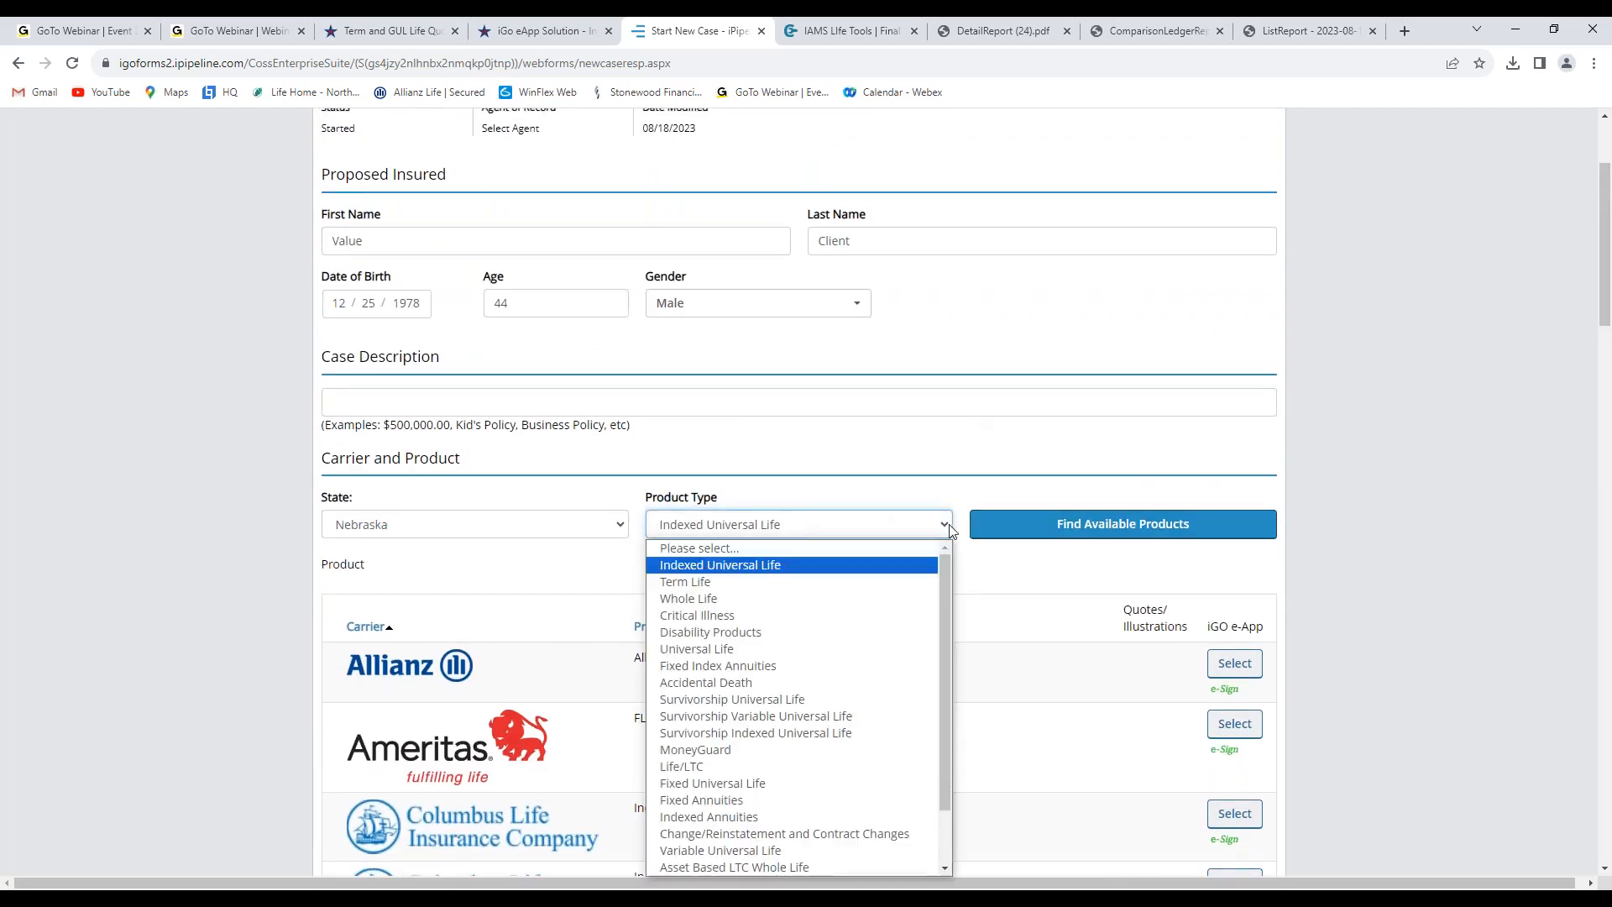
click(753, 651)
click(1045, 525)
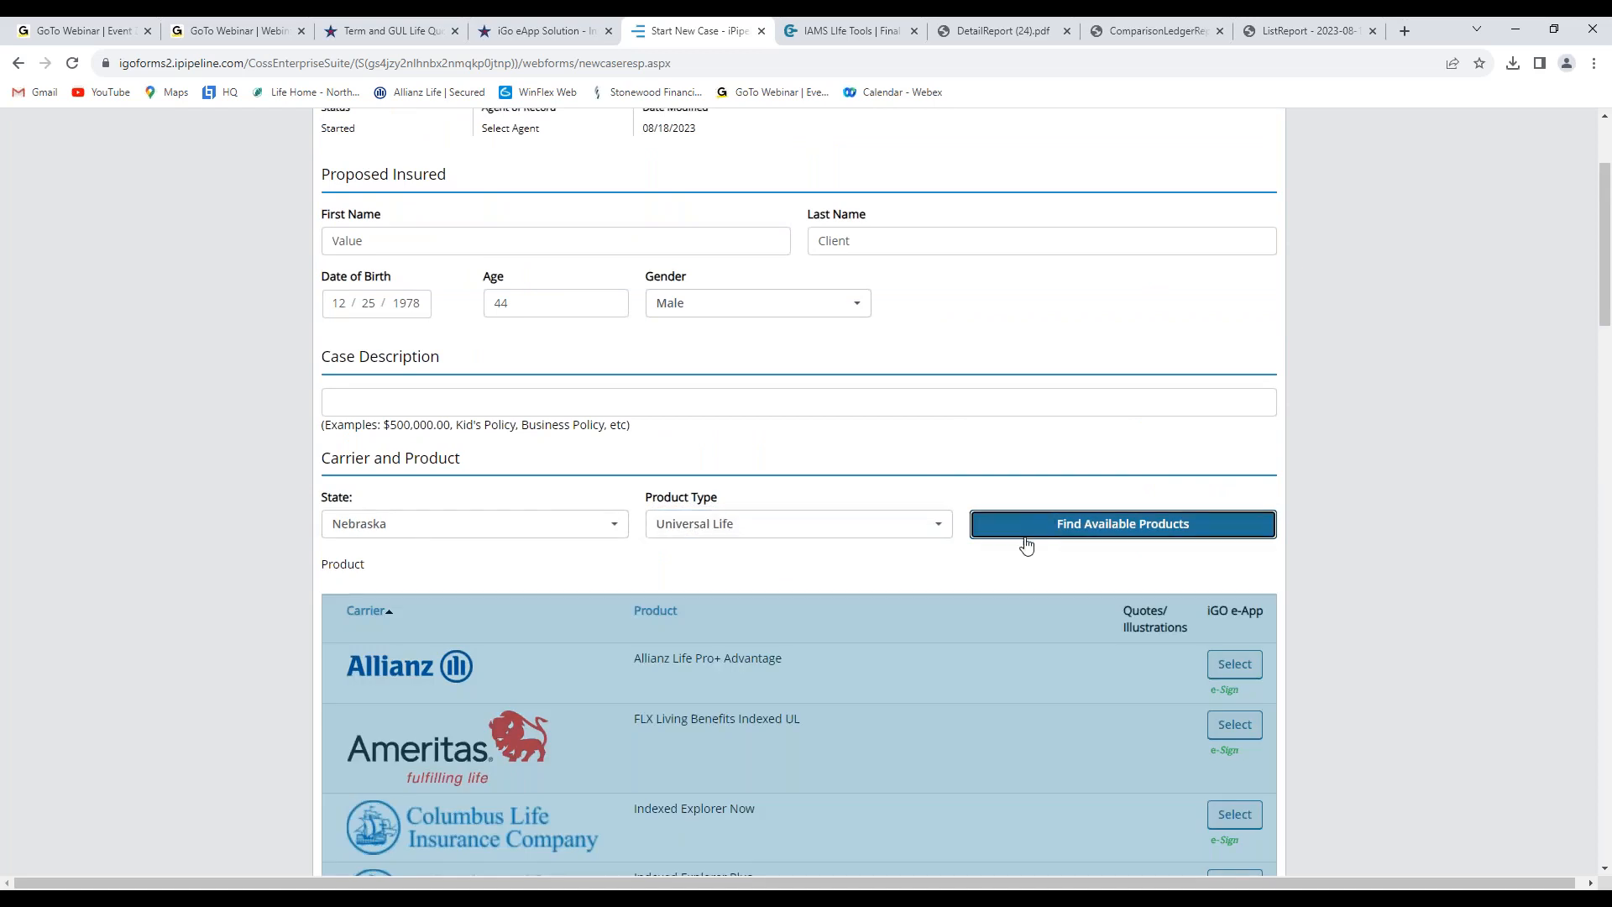
scroll(795, 735, down, 7)
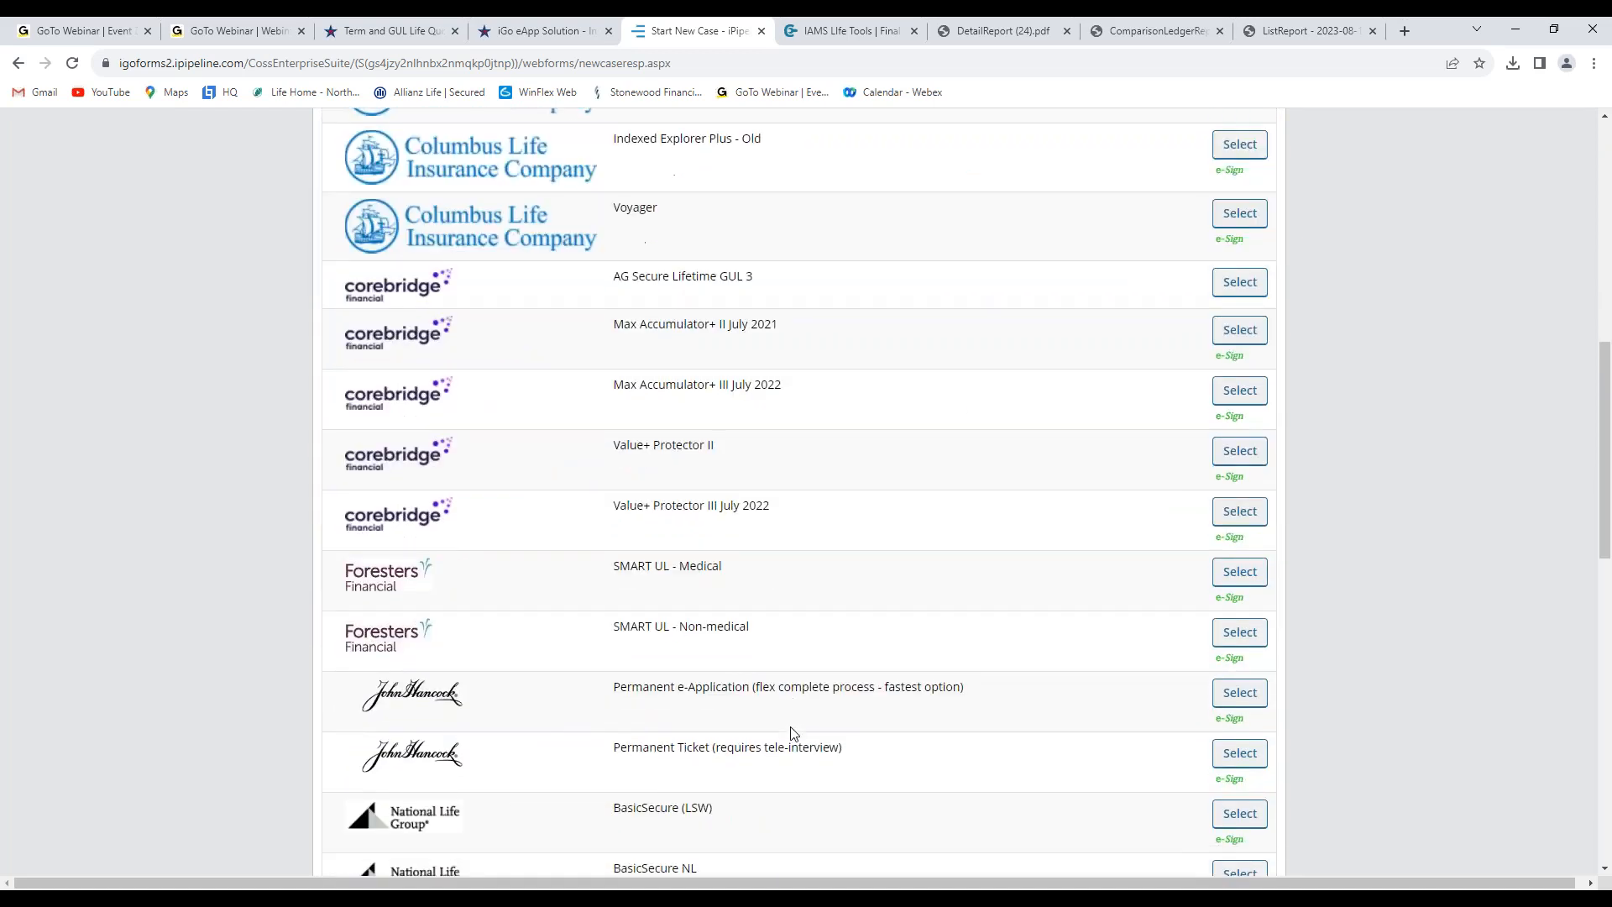
scroll(1064, 300, up, 7)
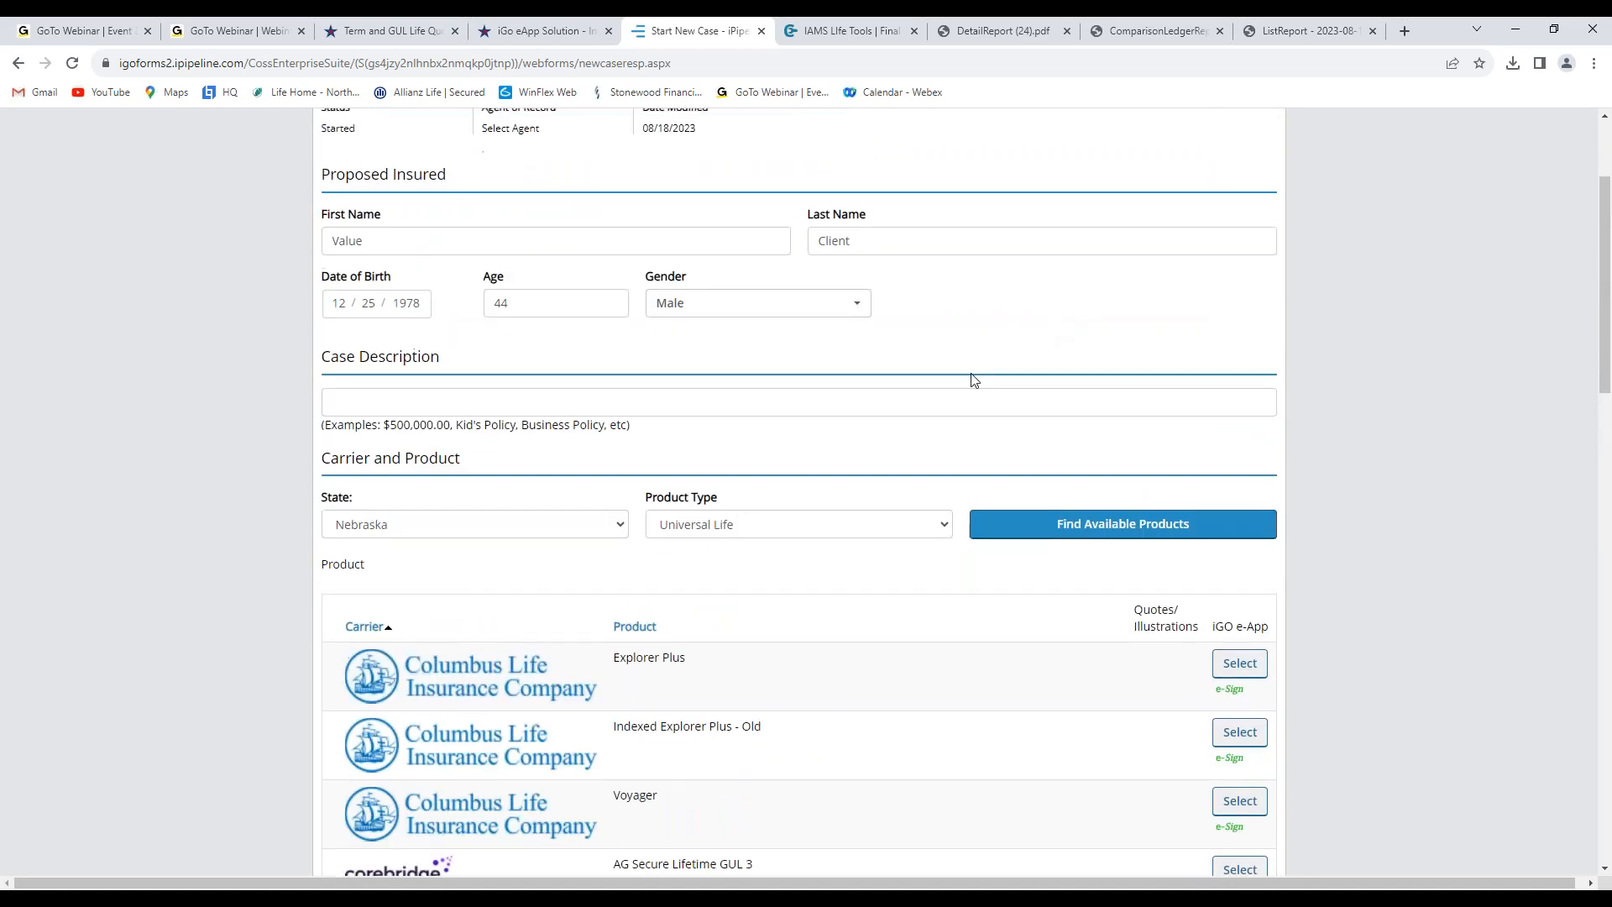
- Change the product type to Asset Based LTC Whole Life and find the available products
click(942, 526)
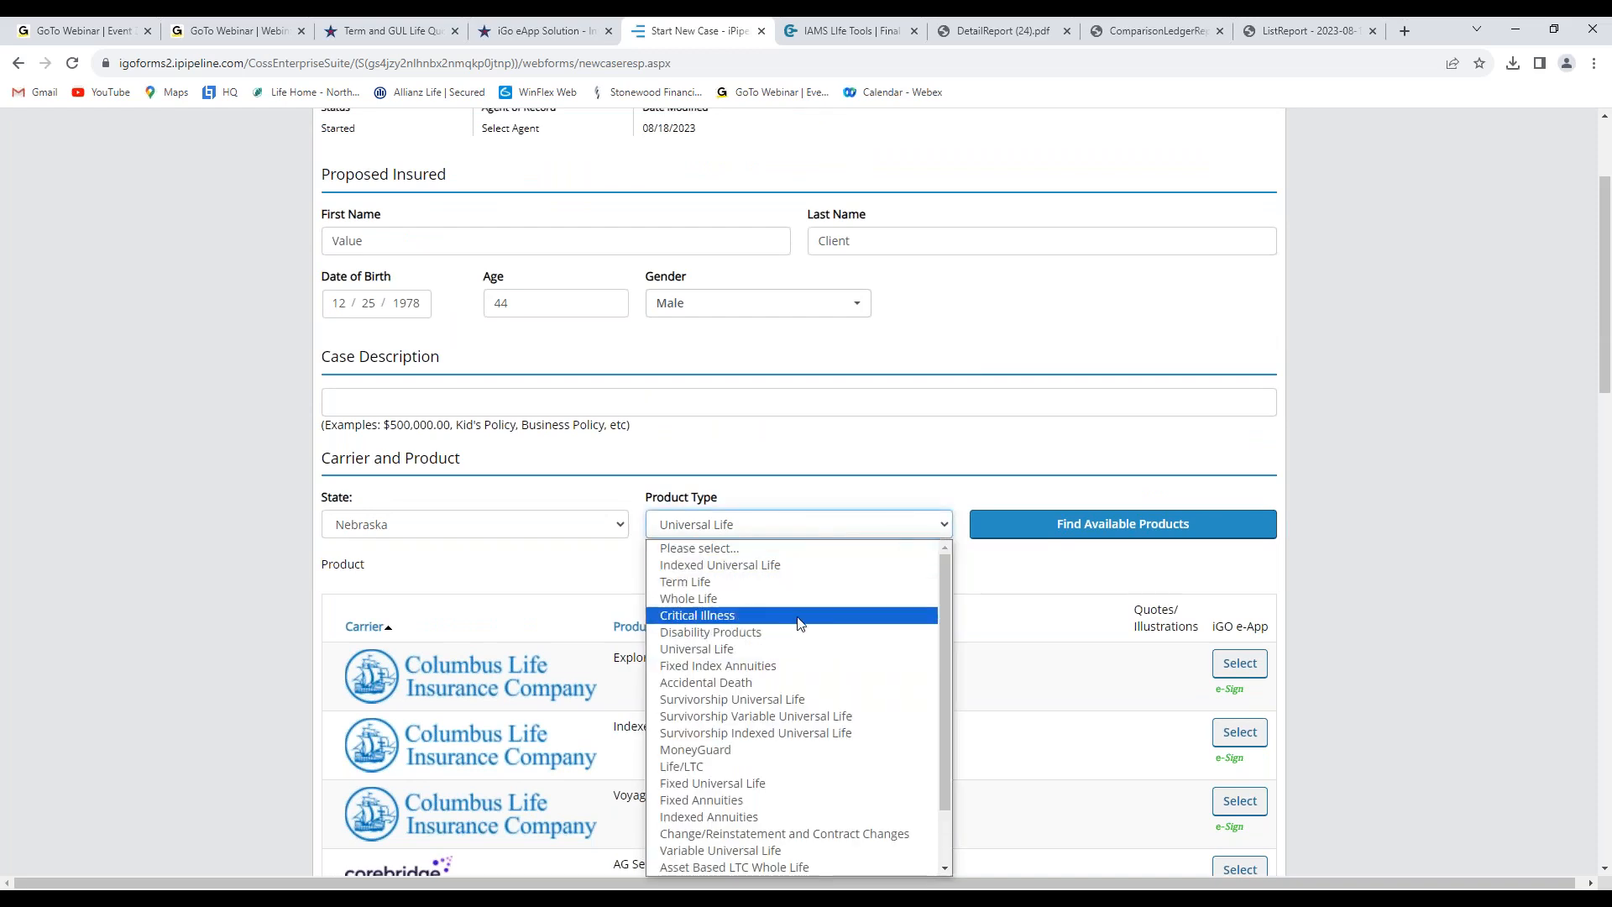
scroll(760, 849, down, 2)
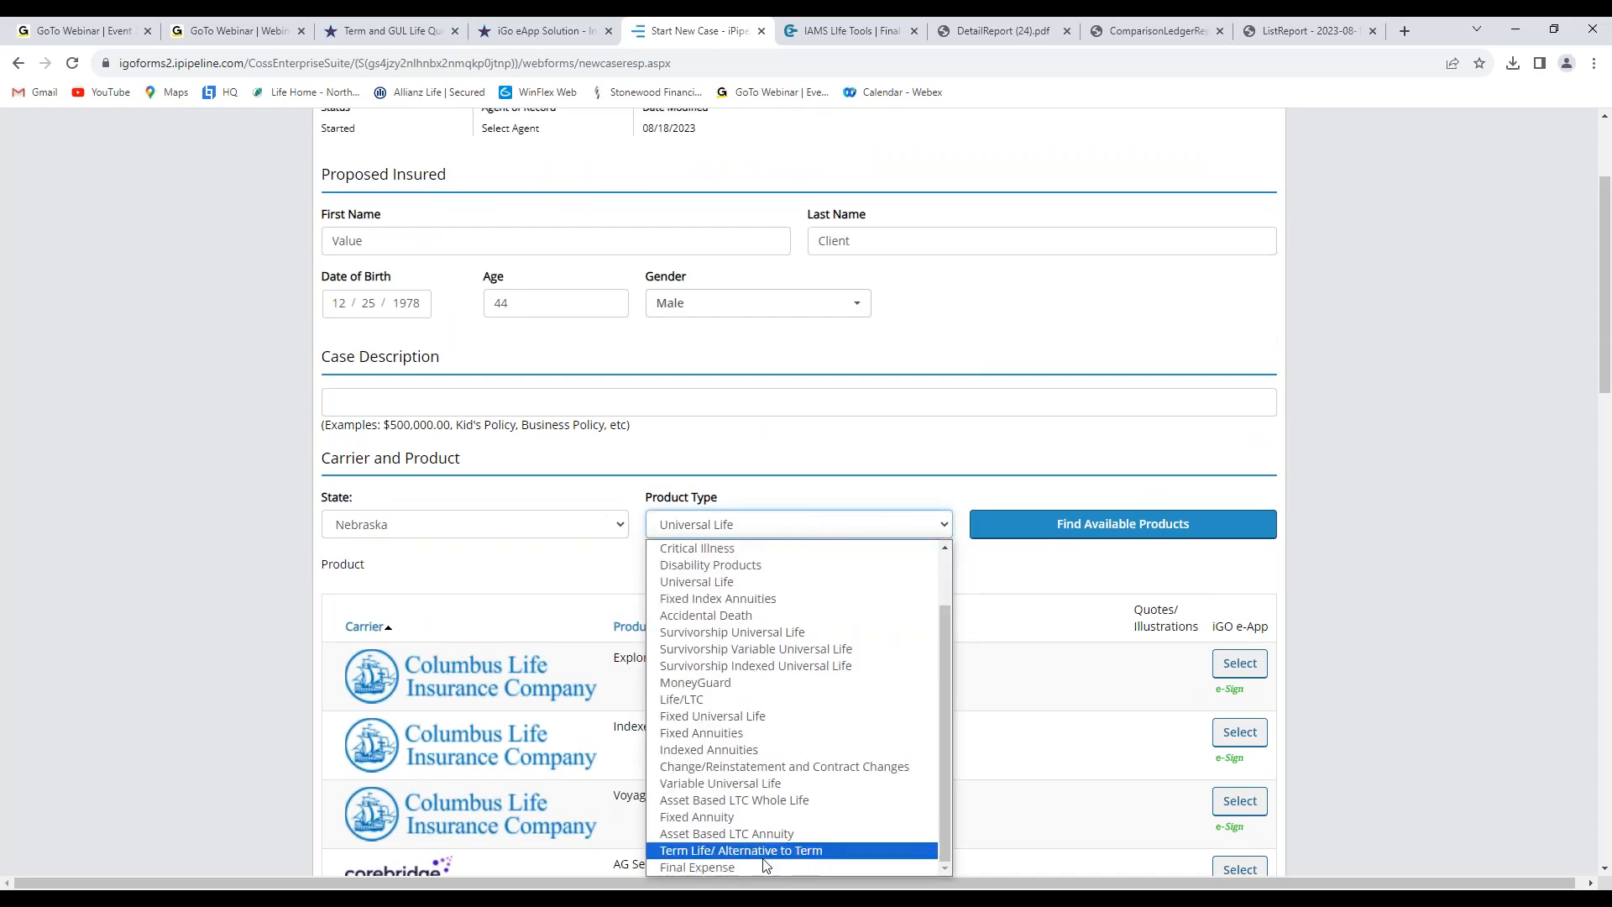
click(745, 801)
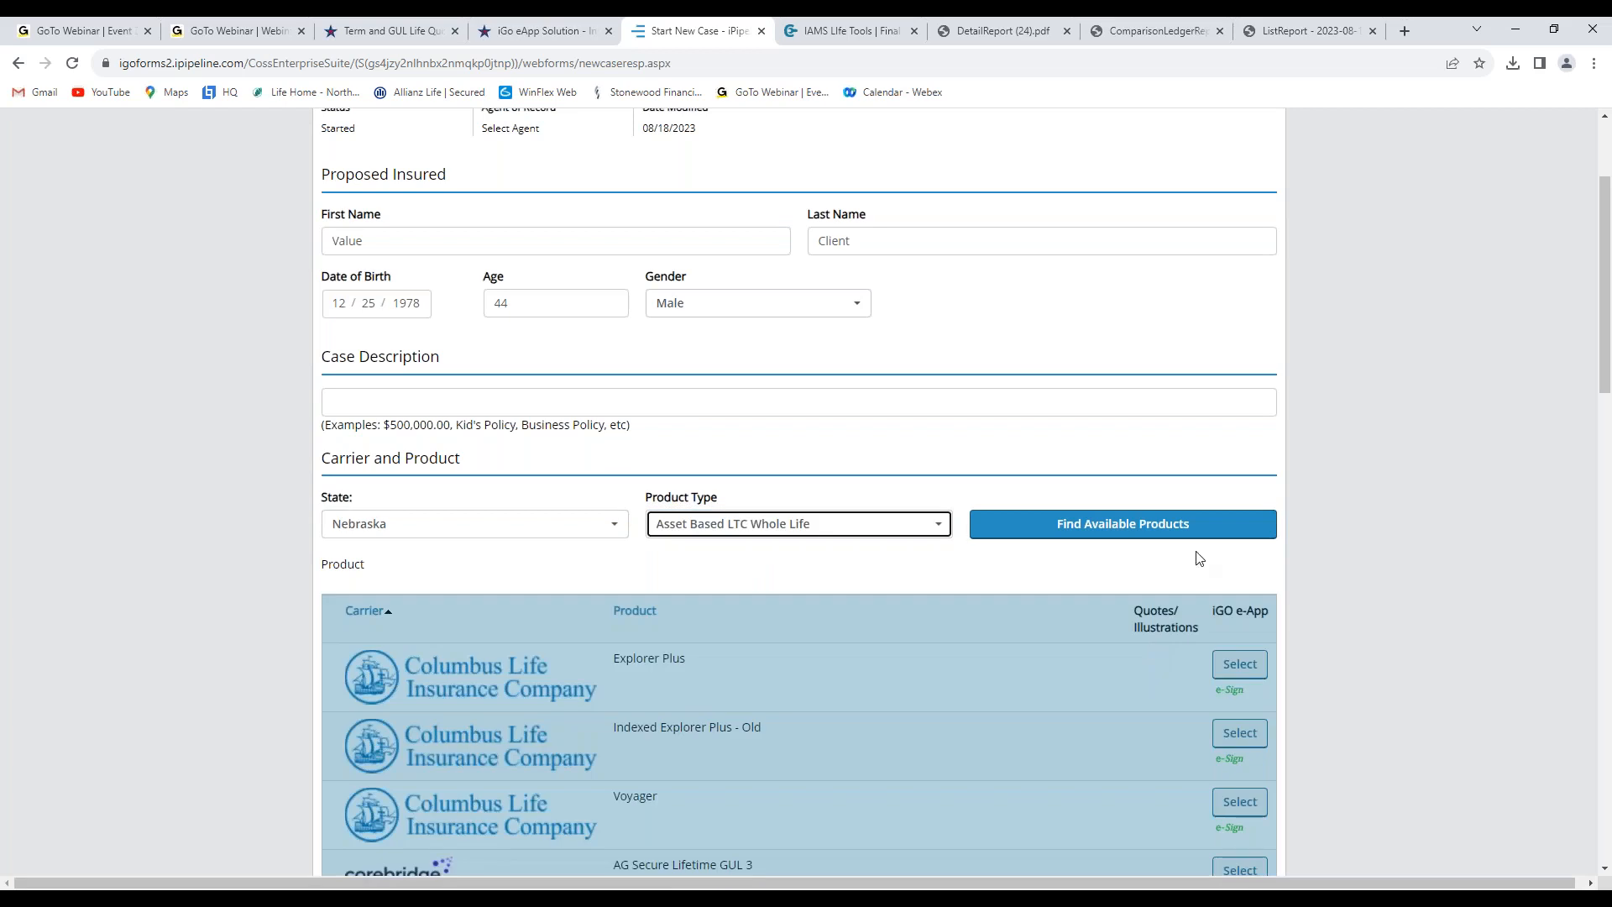
click(1100, 538)
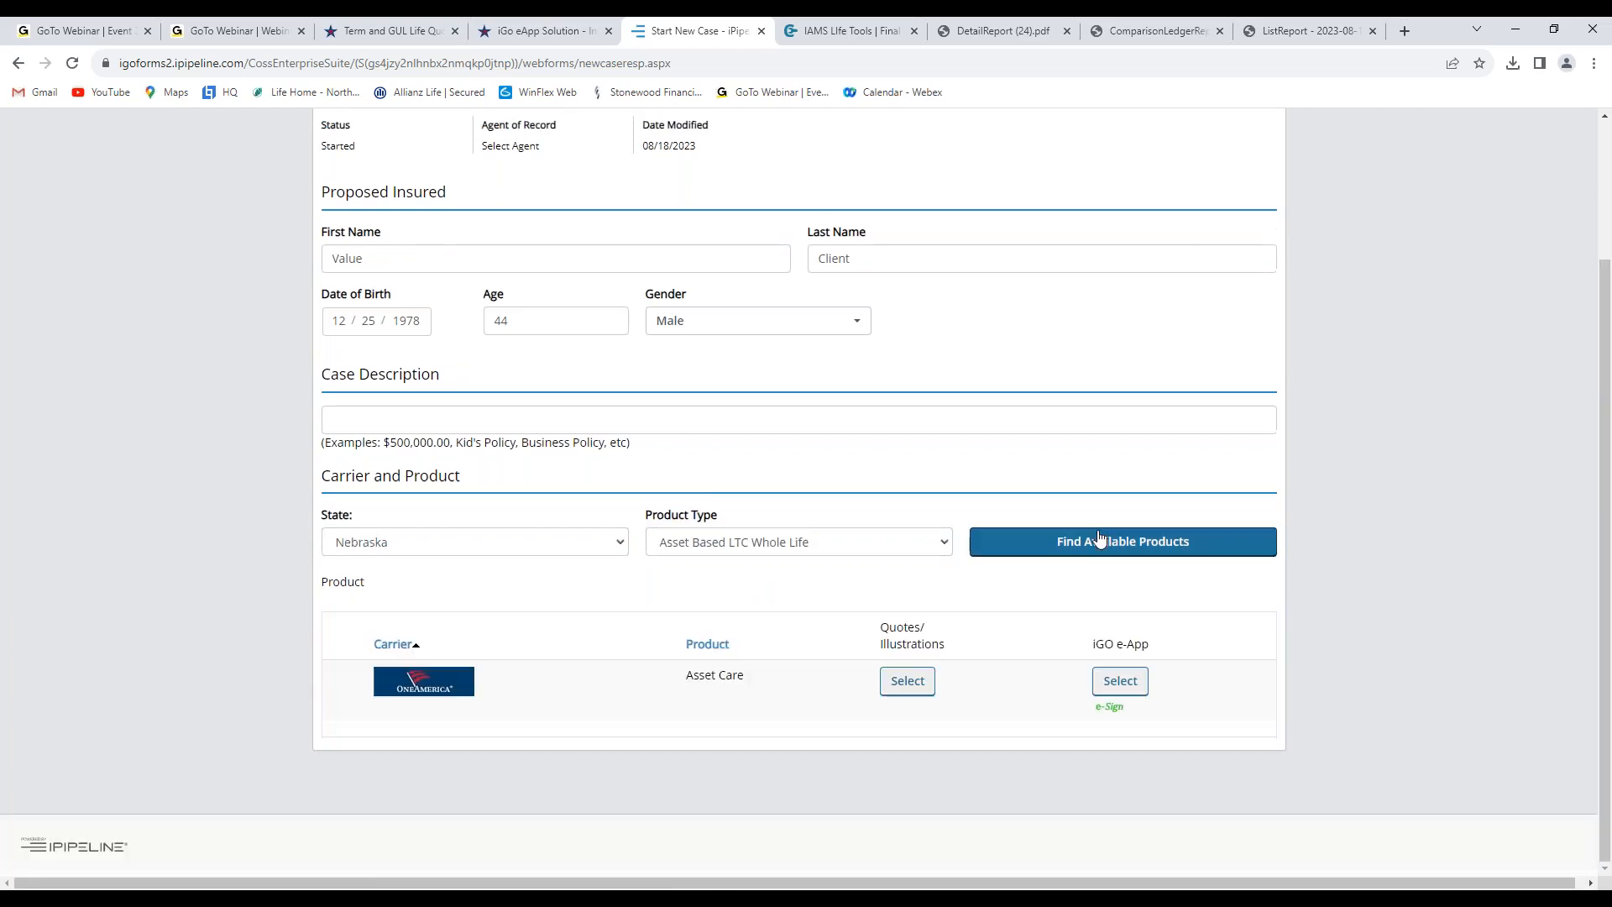
- Review the product type choices, set the type back to Indexed Universal Life and find the available products
click(928, 548)
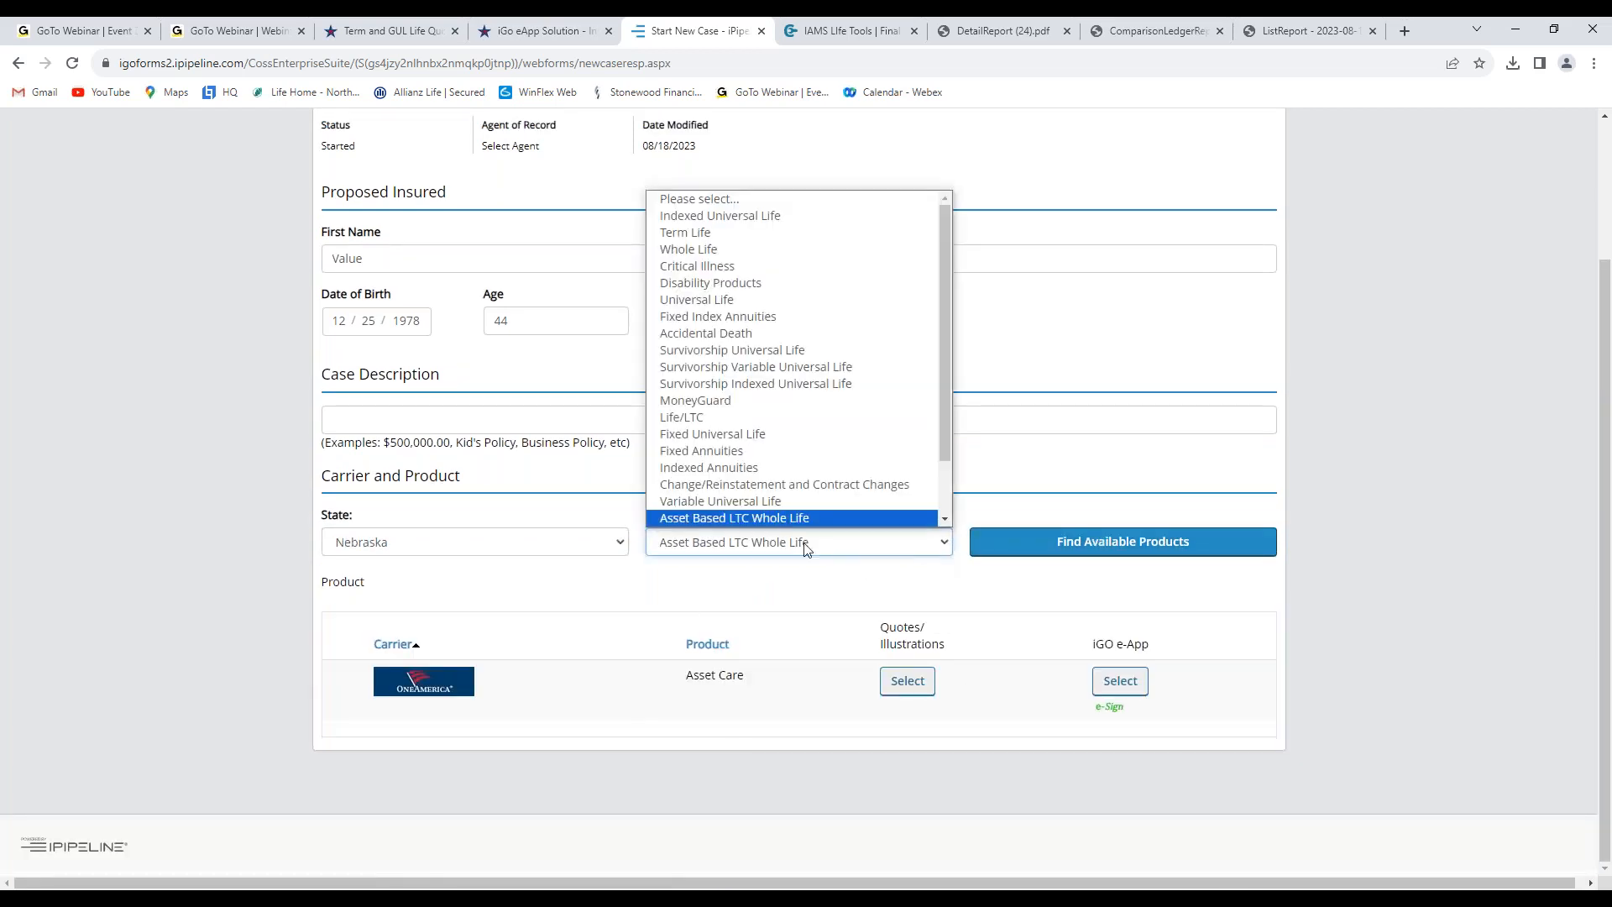
scroll(767, 518, down, 1)
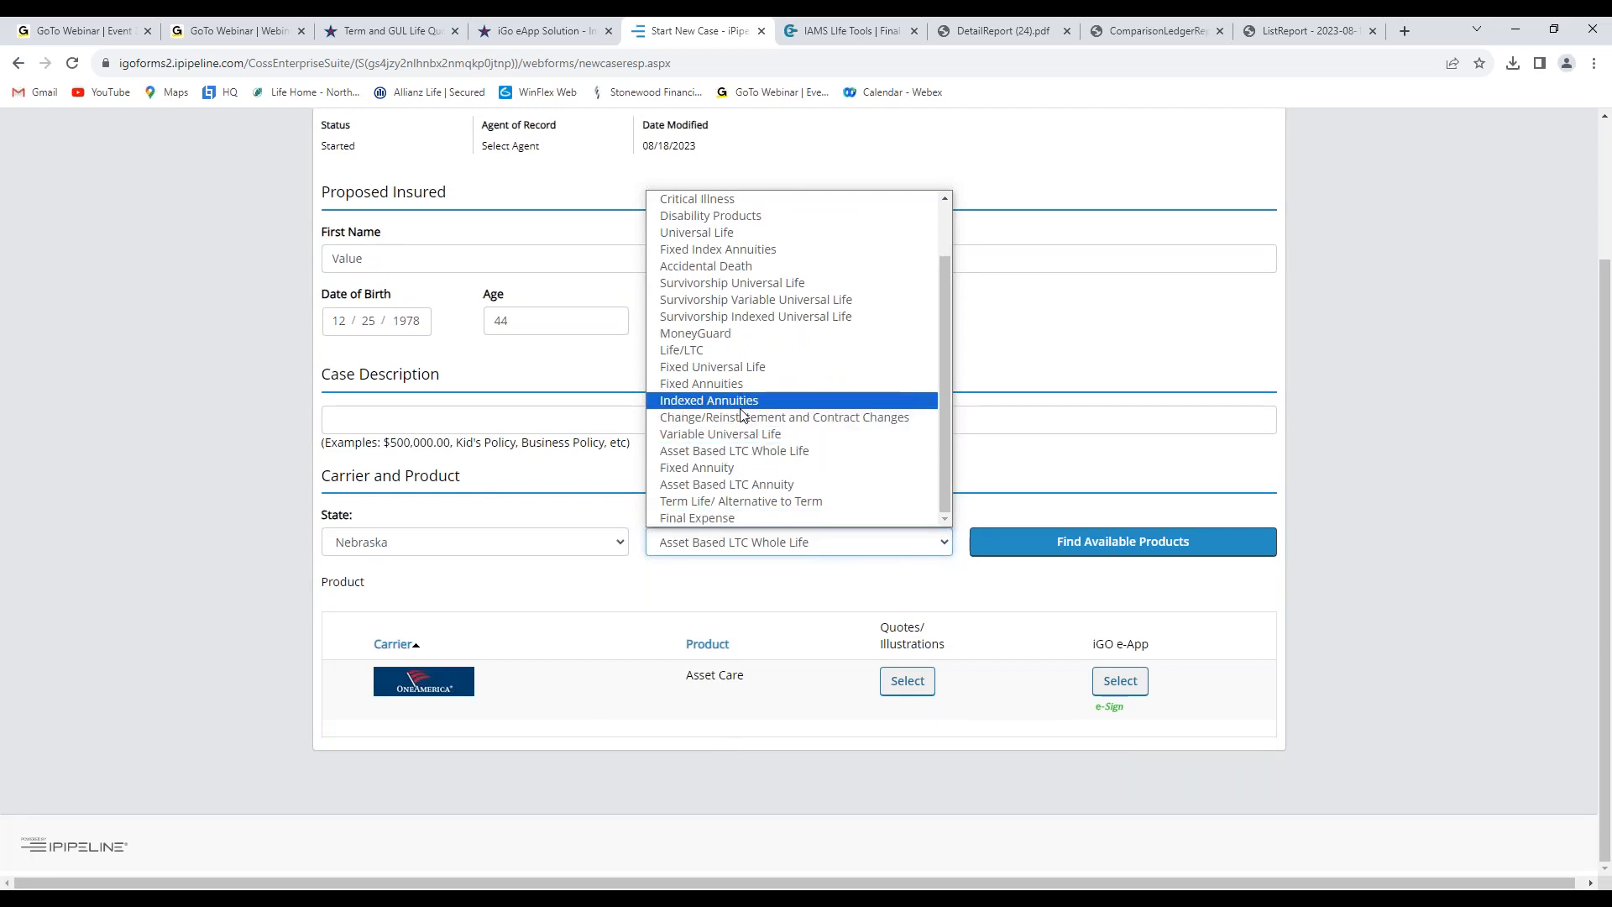
scroll(743, 415, up, 1)
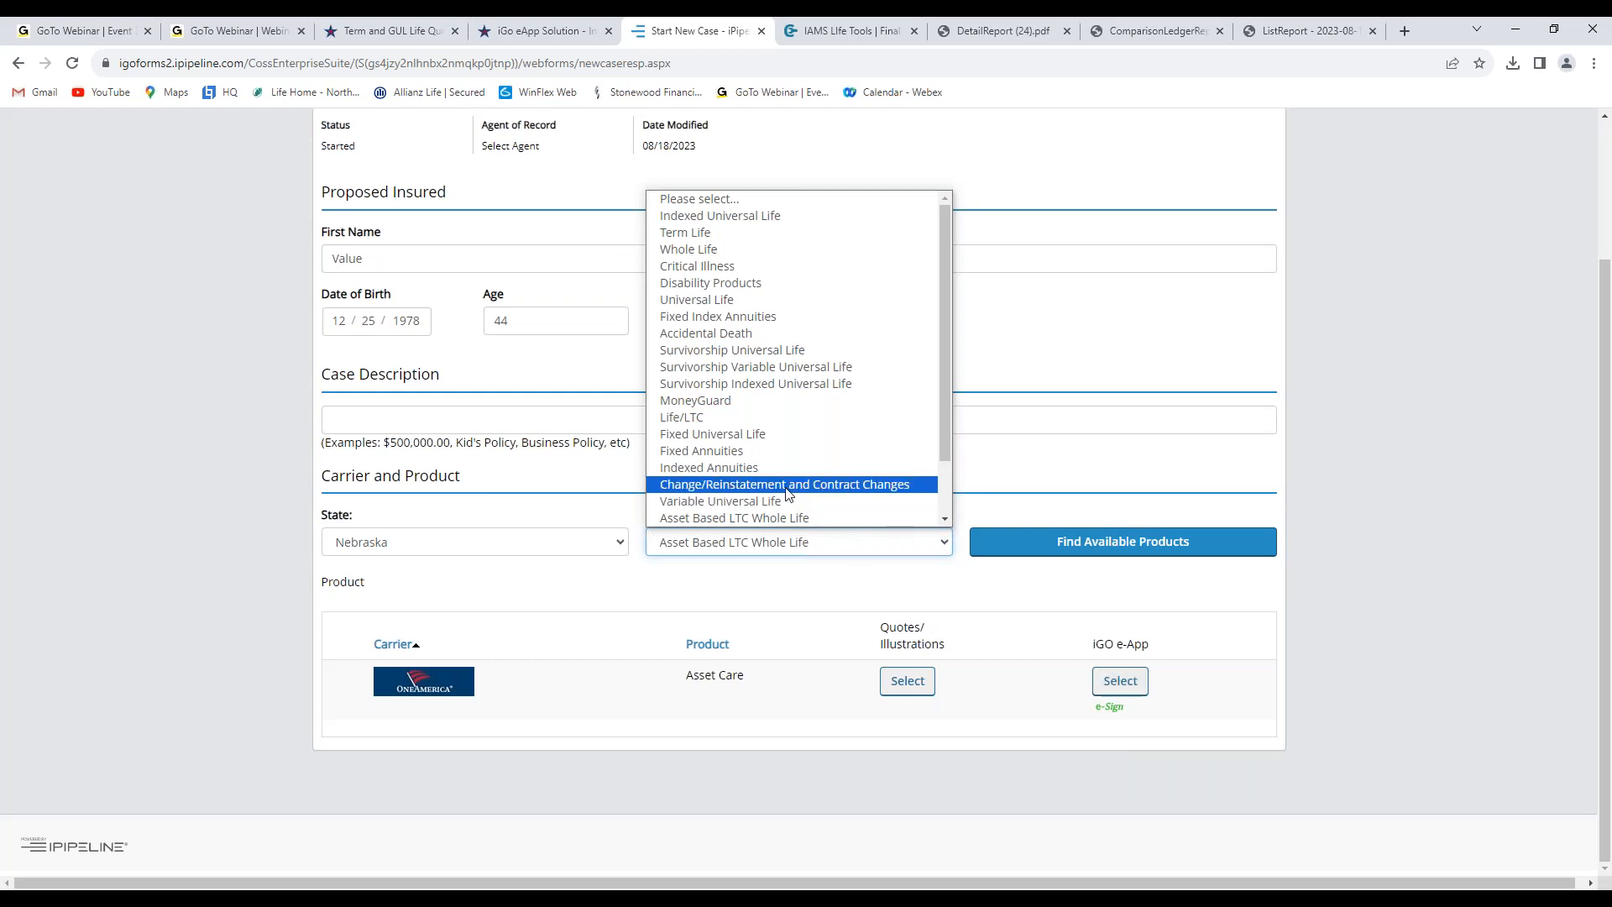
click(726, 217)
click(1072, 549)
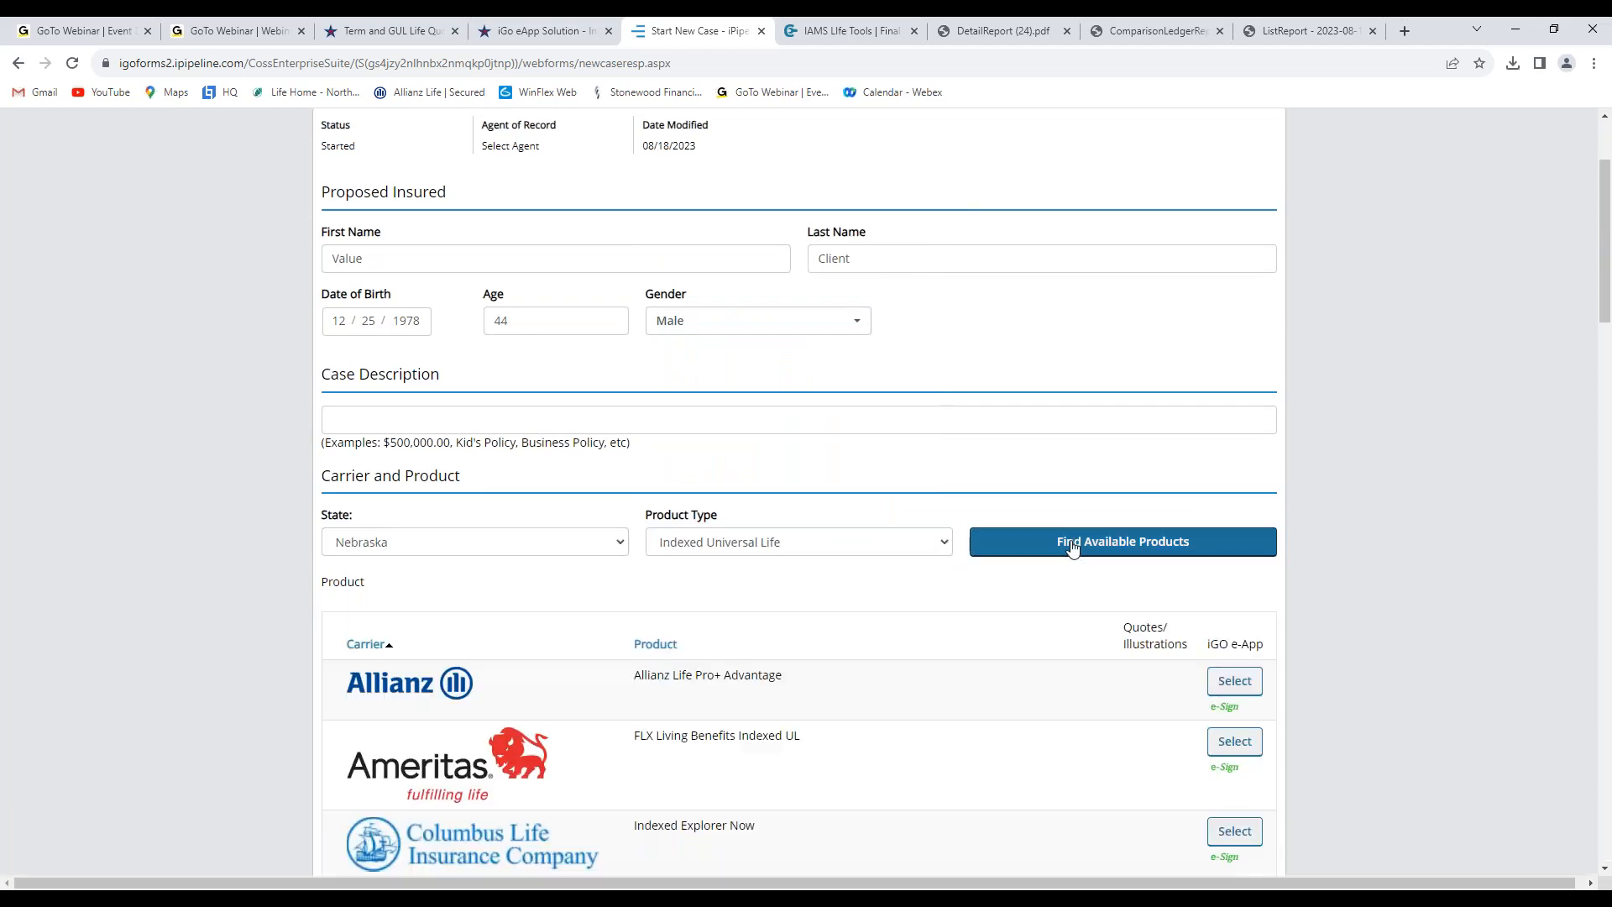
- Open the quote/illustration for North American's Builder Plus IUL3 and look over its policy form, including solve and interest crediting options
scroll(899, 724, down, 10)
scroll(799, 491, down, 14)
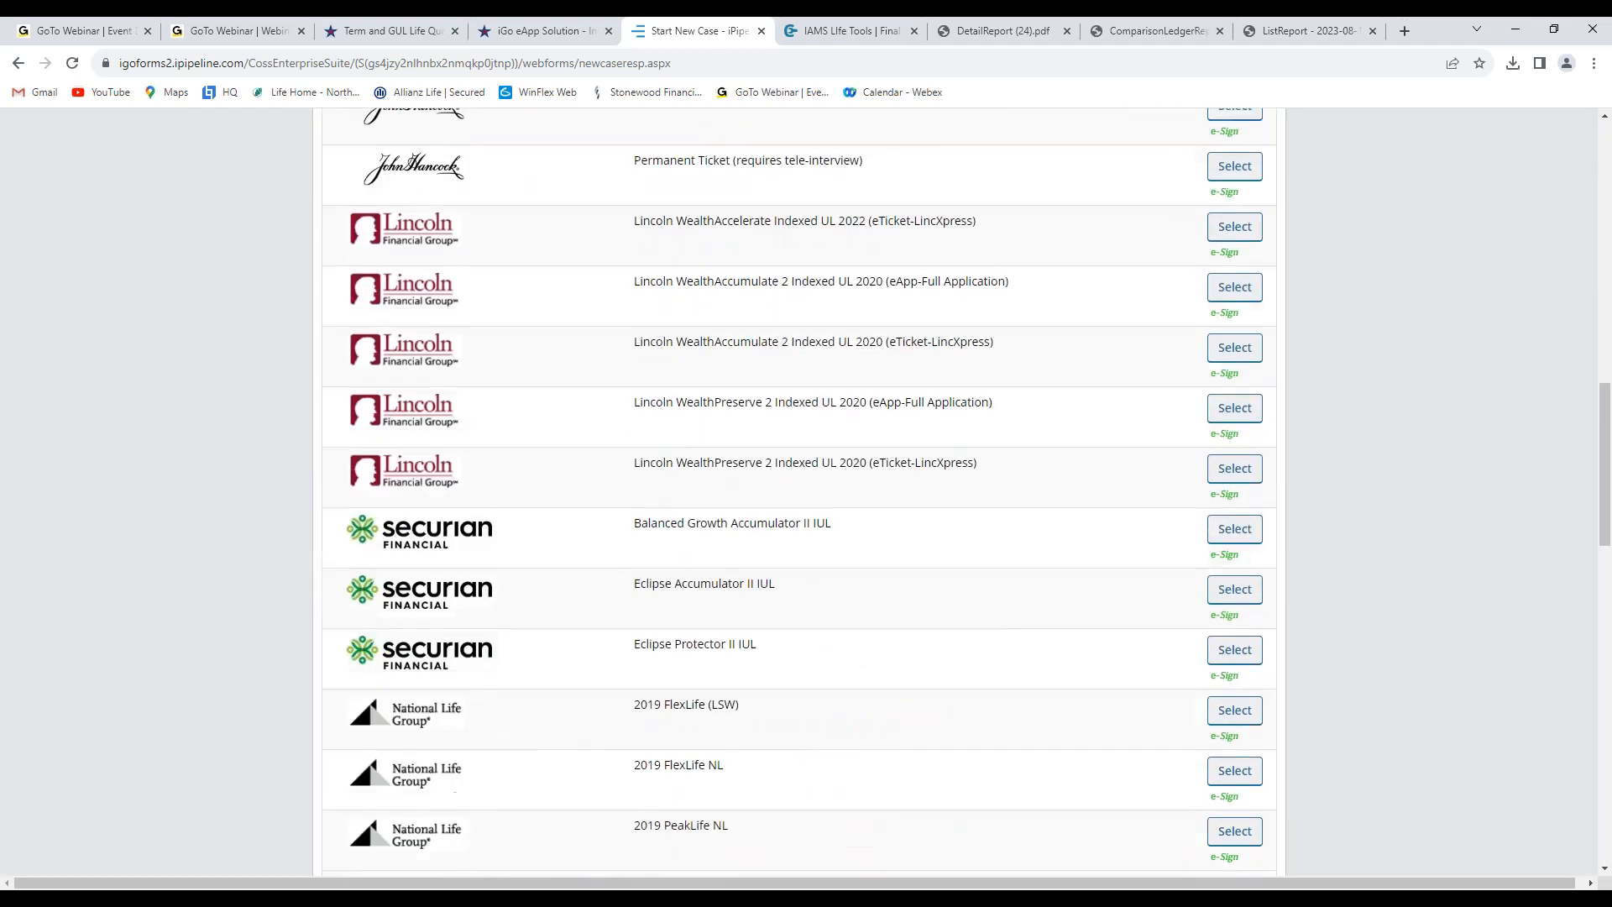
scroll(903, 698, down, 4)
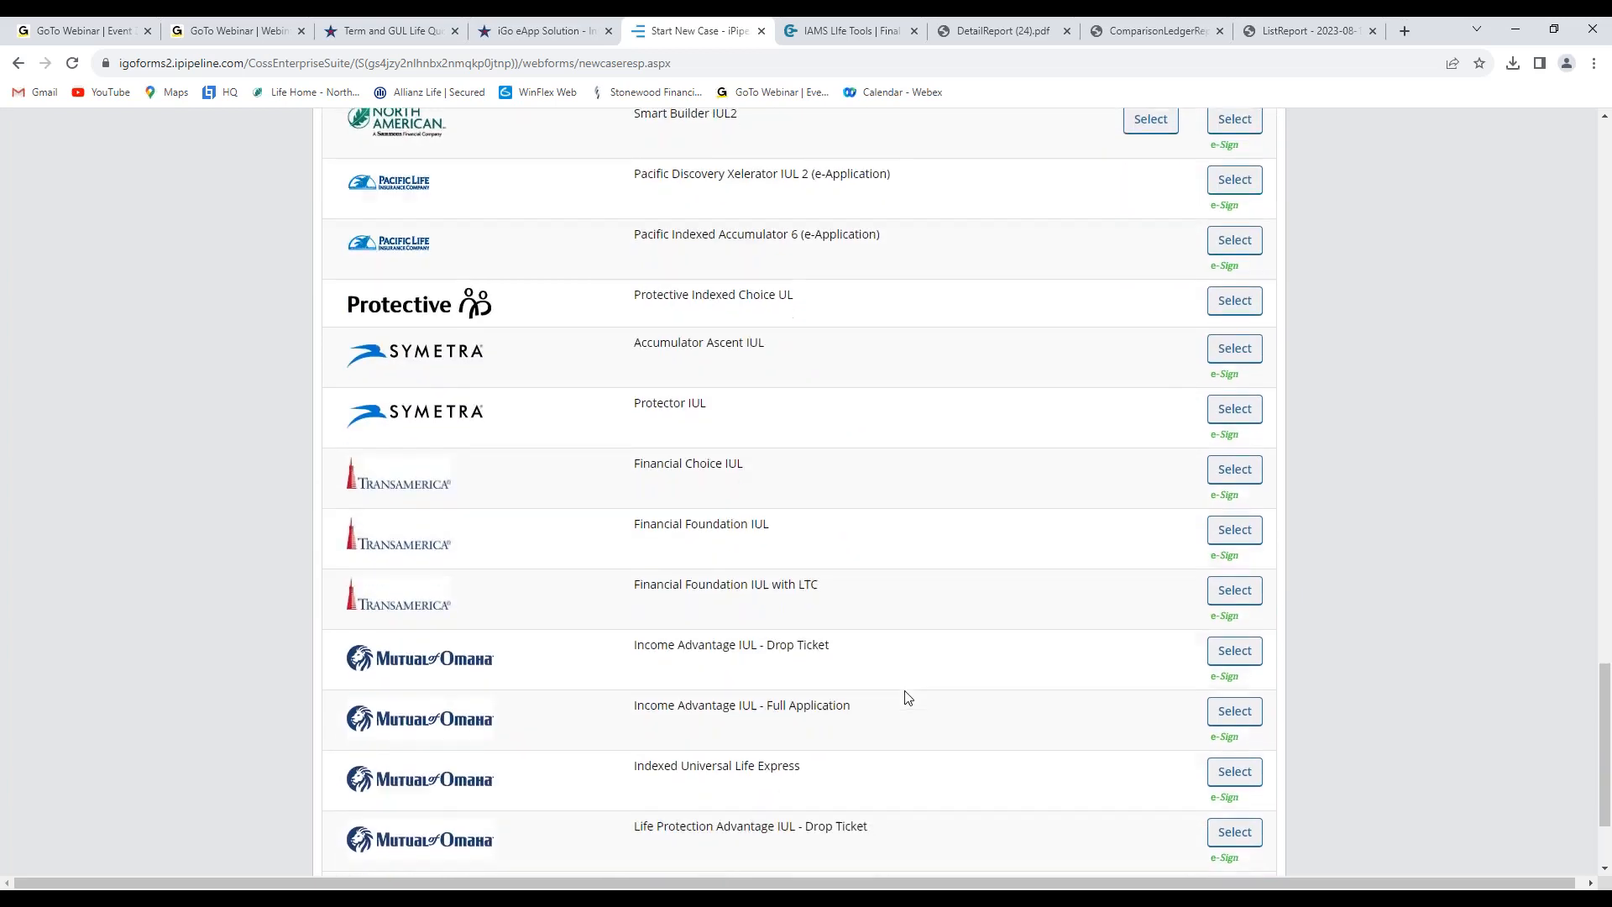
scroll(904, 698, up, 5)
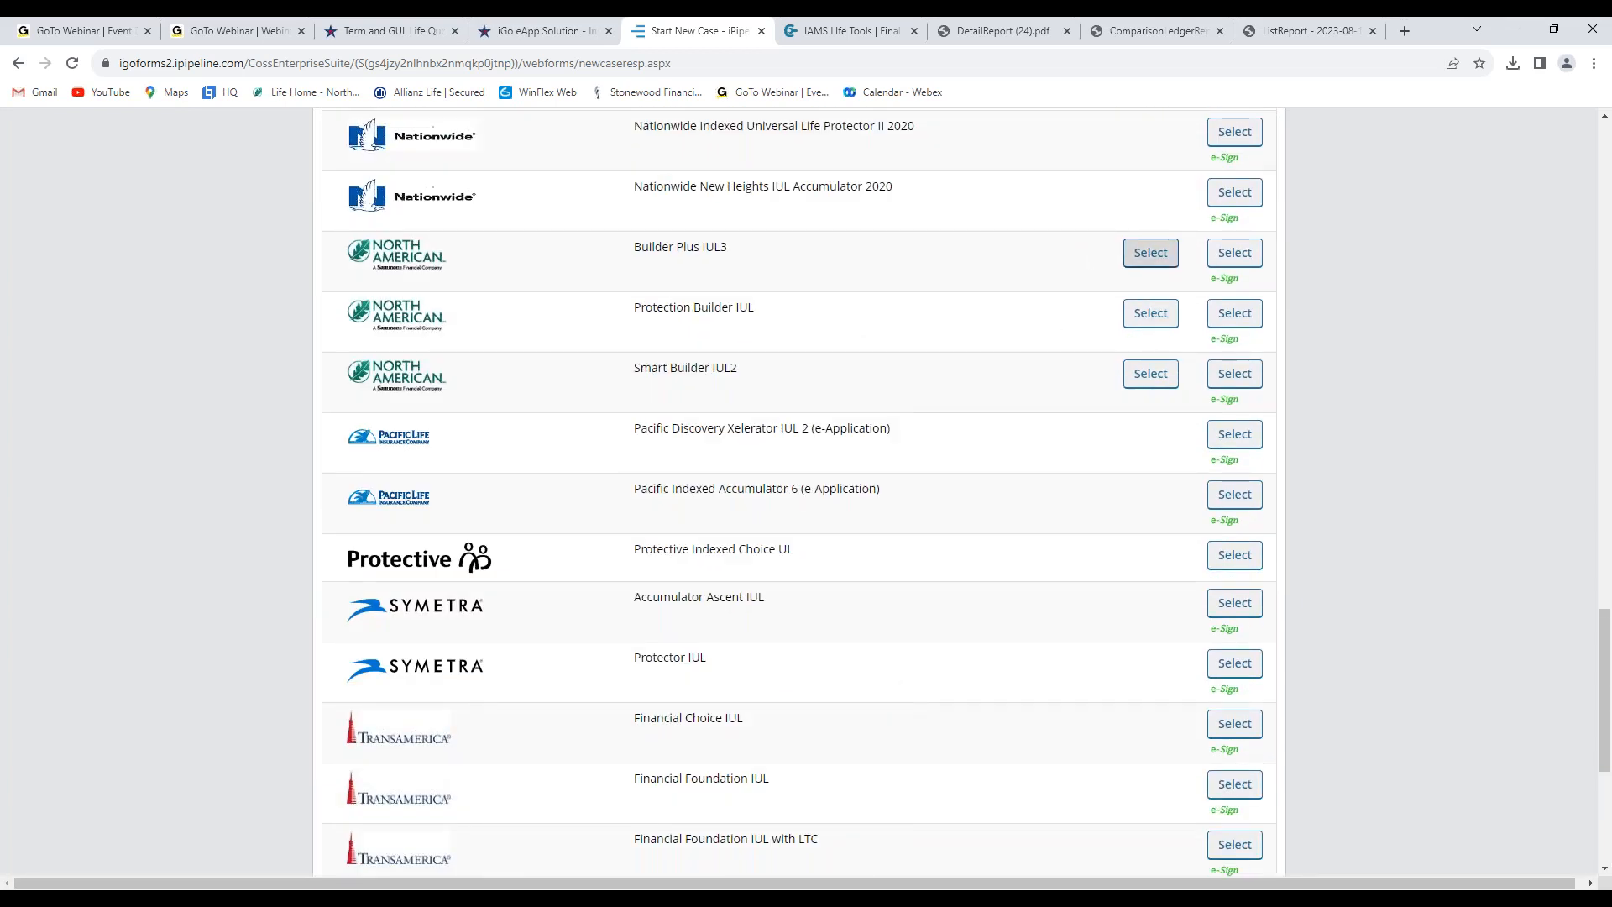
click(1155, 262)
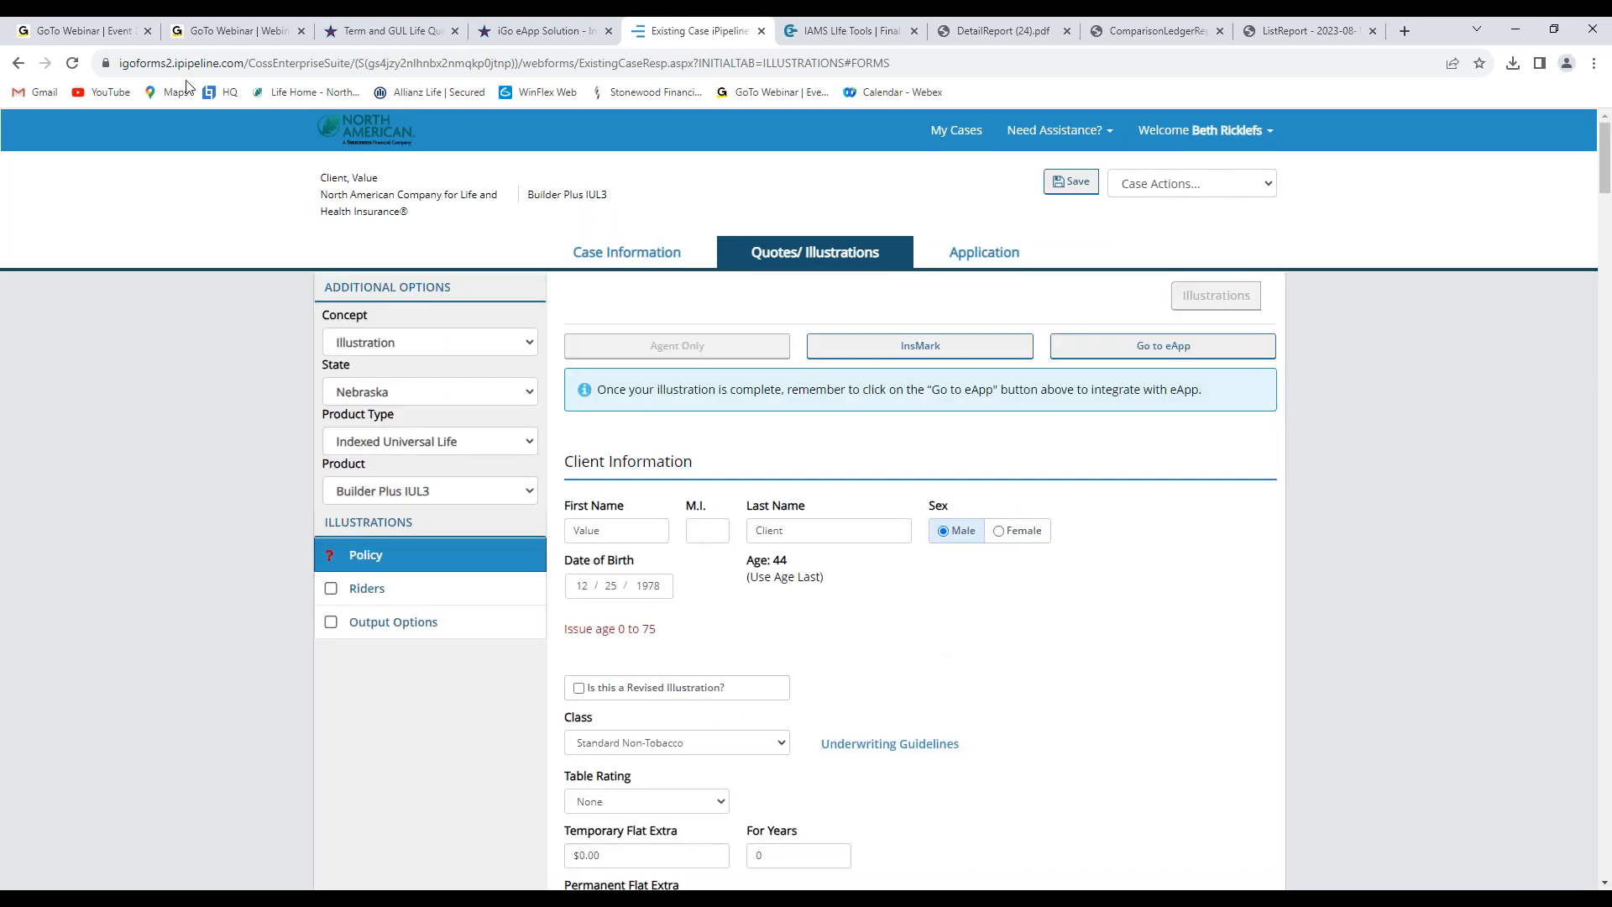
click(19, 64)
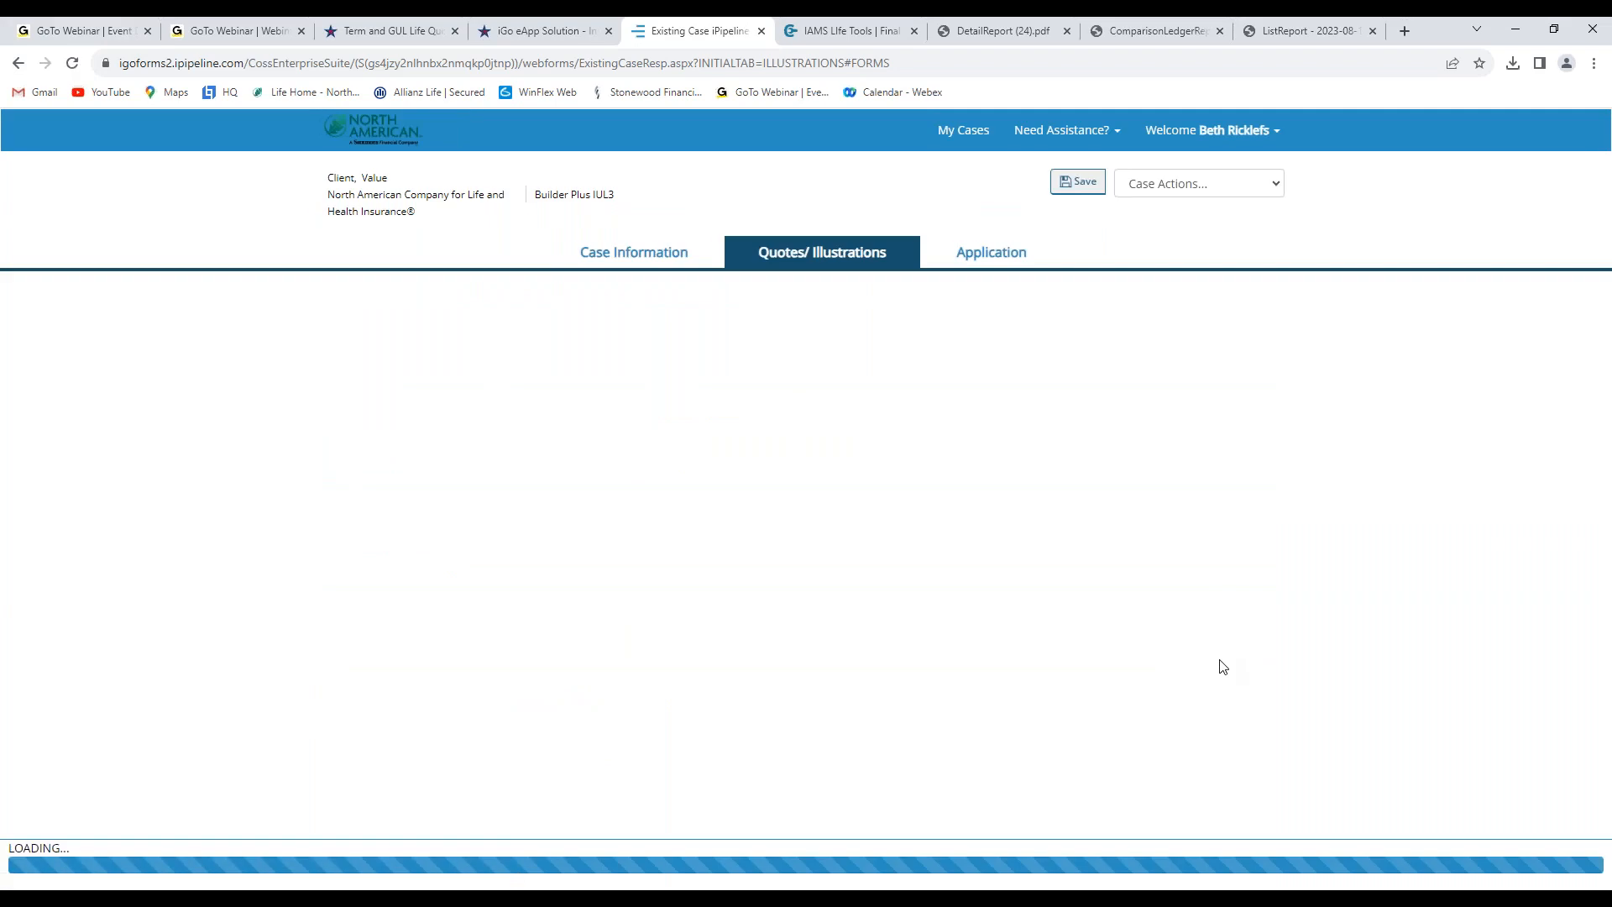
scroll(1220, 666, down, 7)
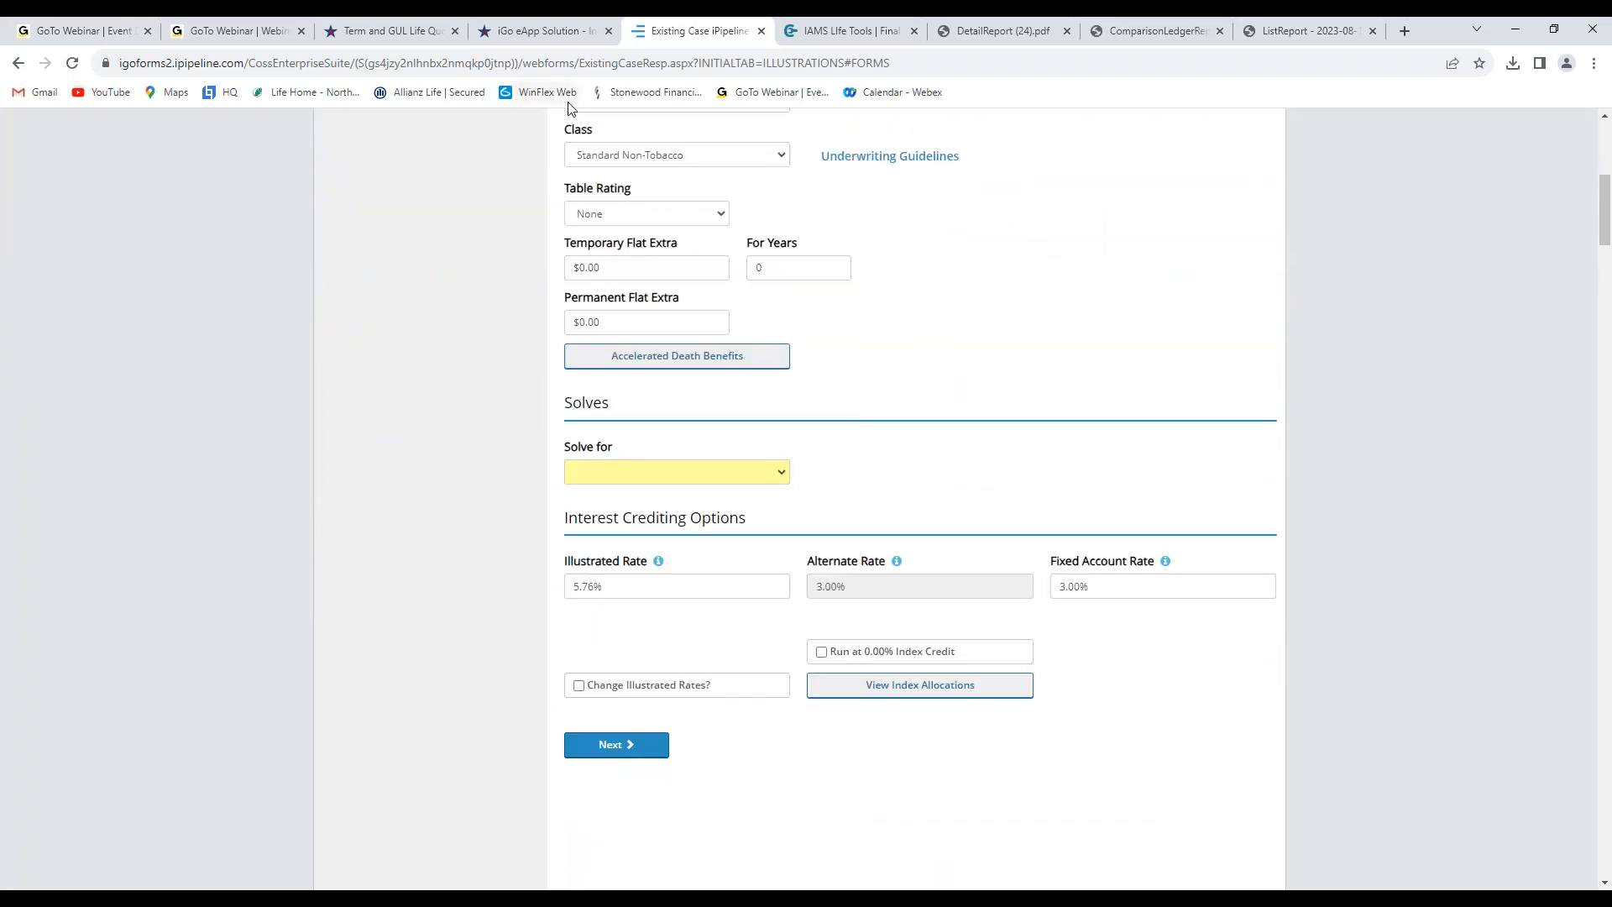
- Launch iGo from the IAMS iGo eApp Solution page and view the list of existing cases
click(510, 34)
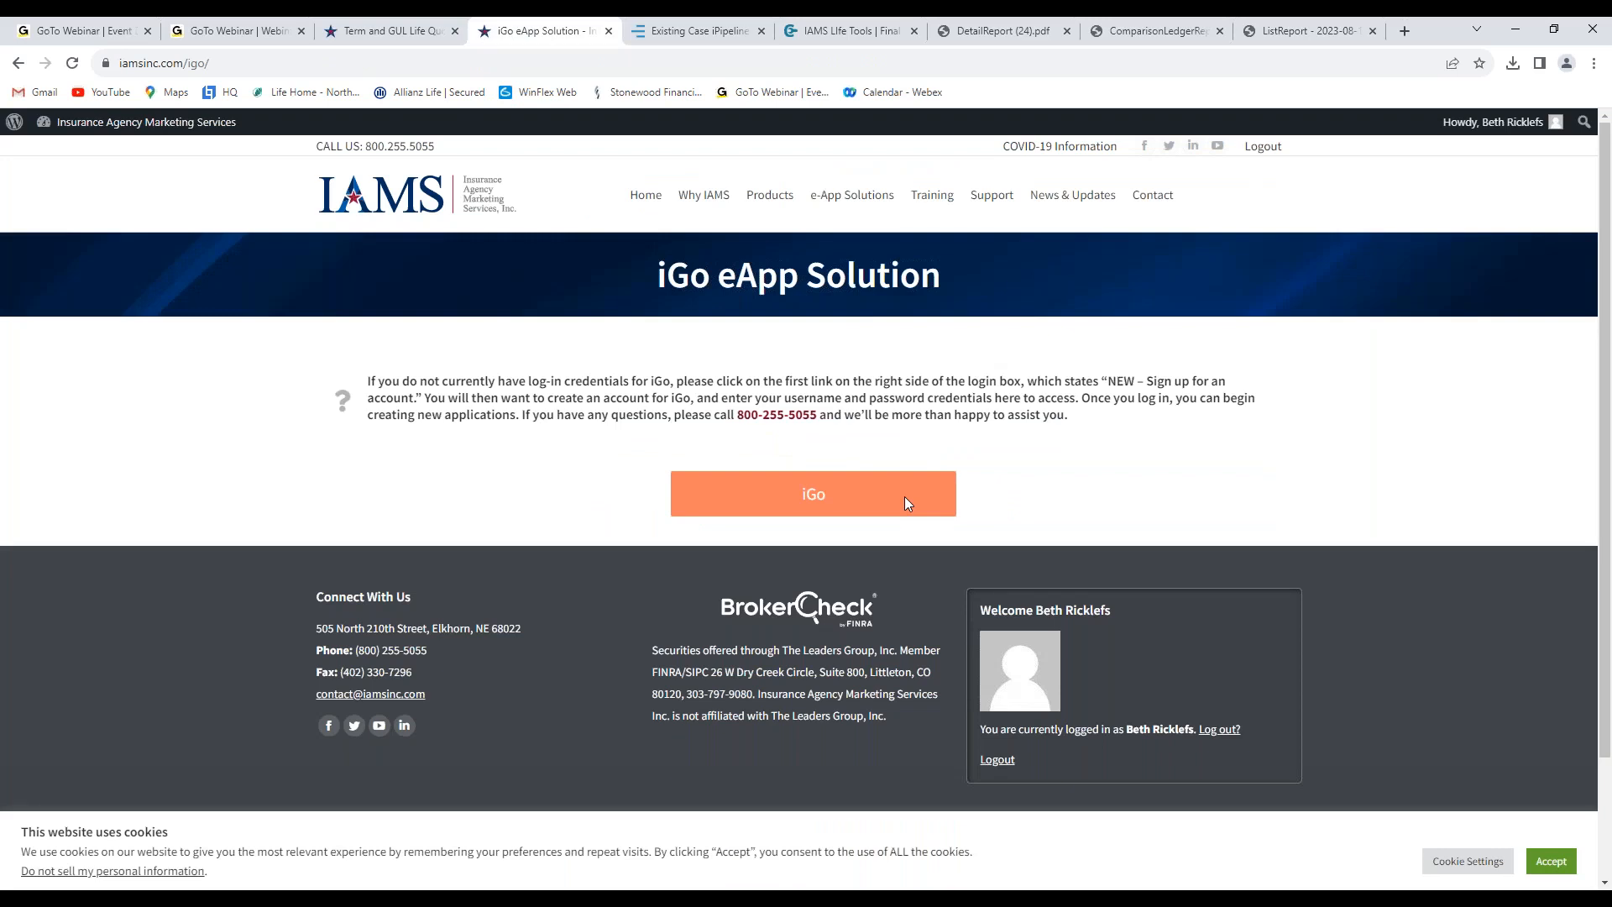
click(810, 507)
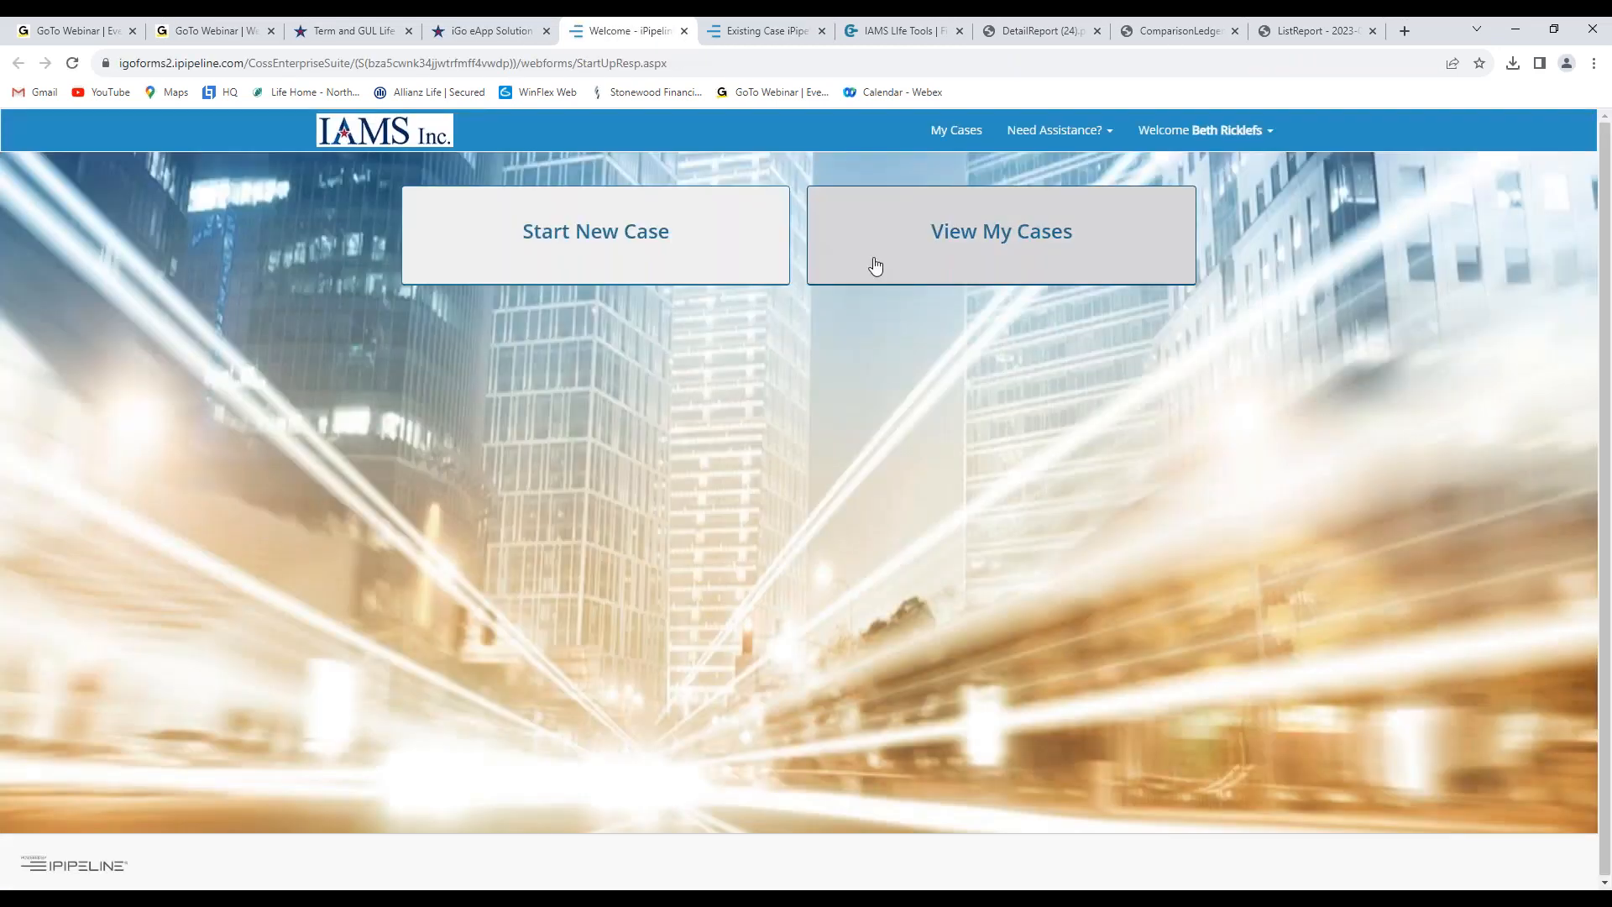
click(971, 252)
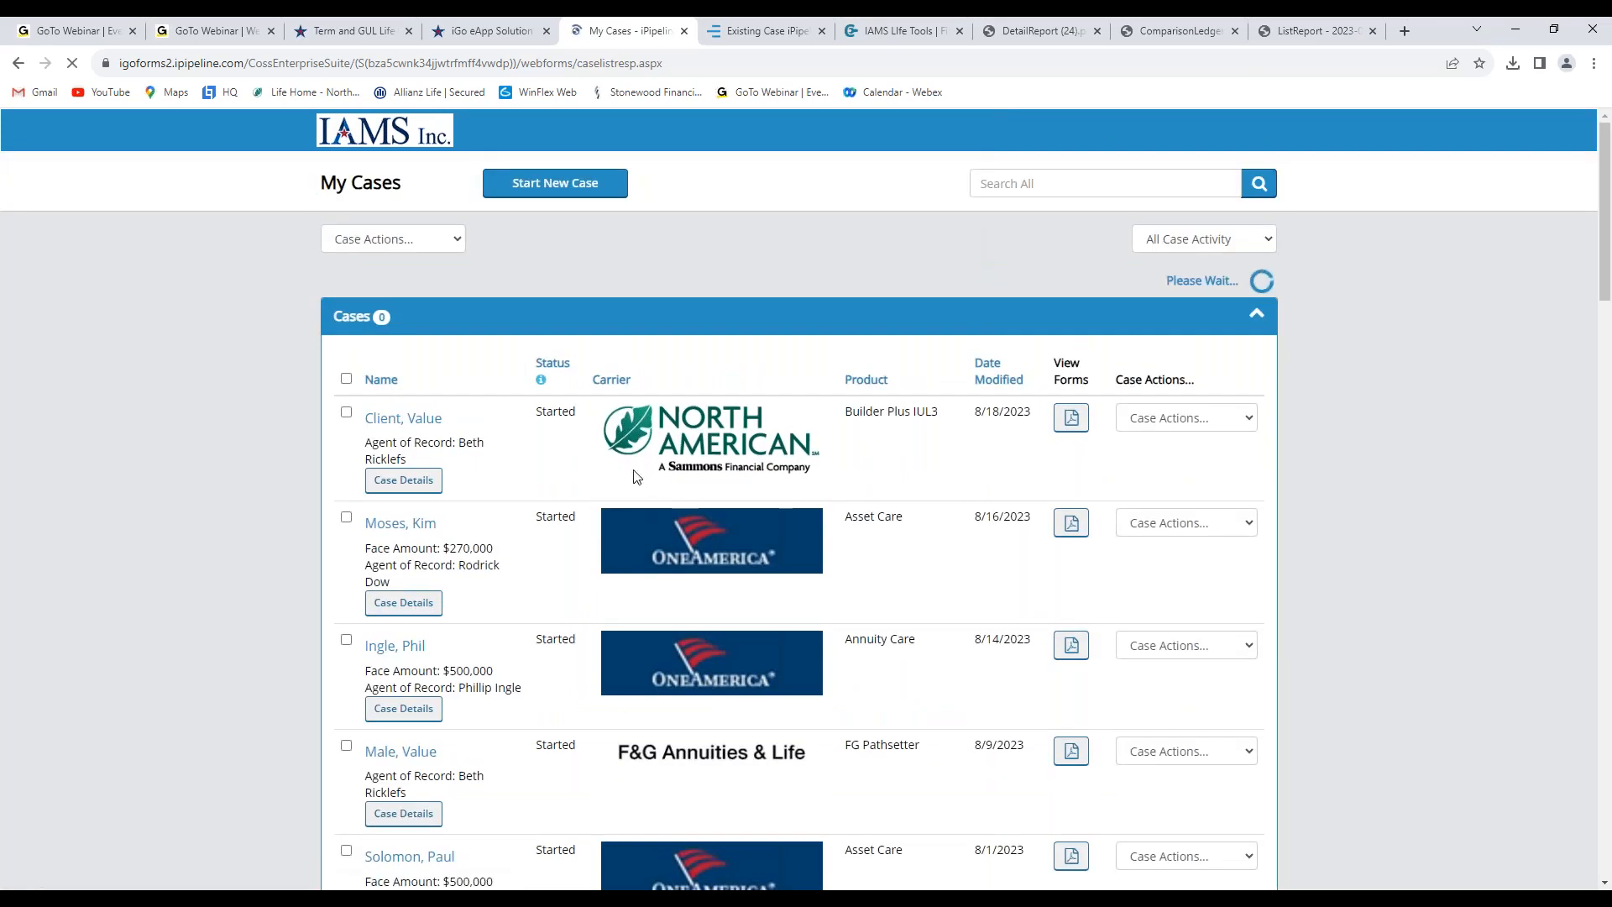
- Select the North American Builder Plus IUL3 case dated 8/18/2023 and open it
click(345, 381)
click(1193, 388)
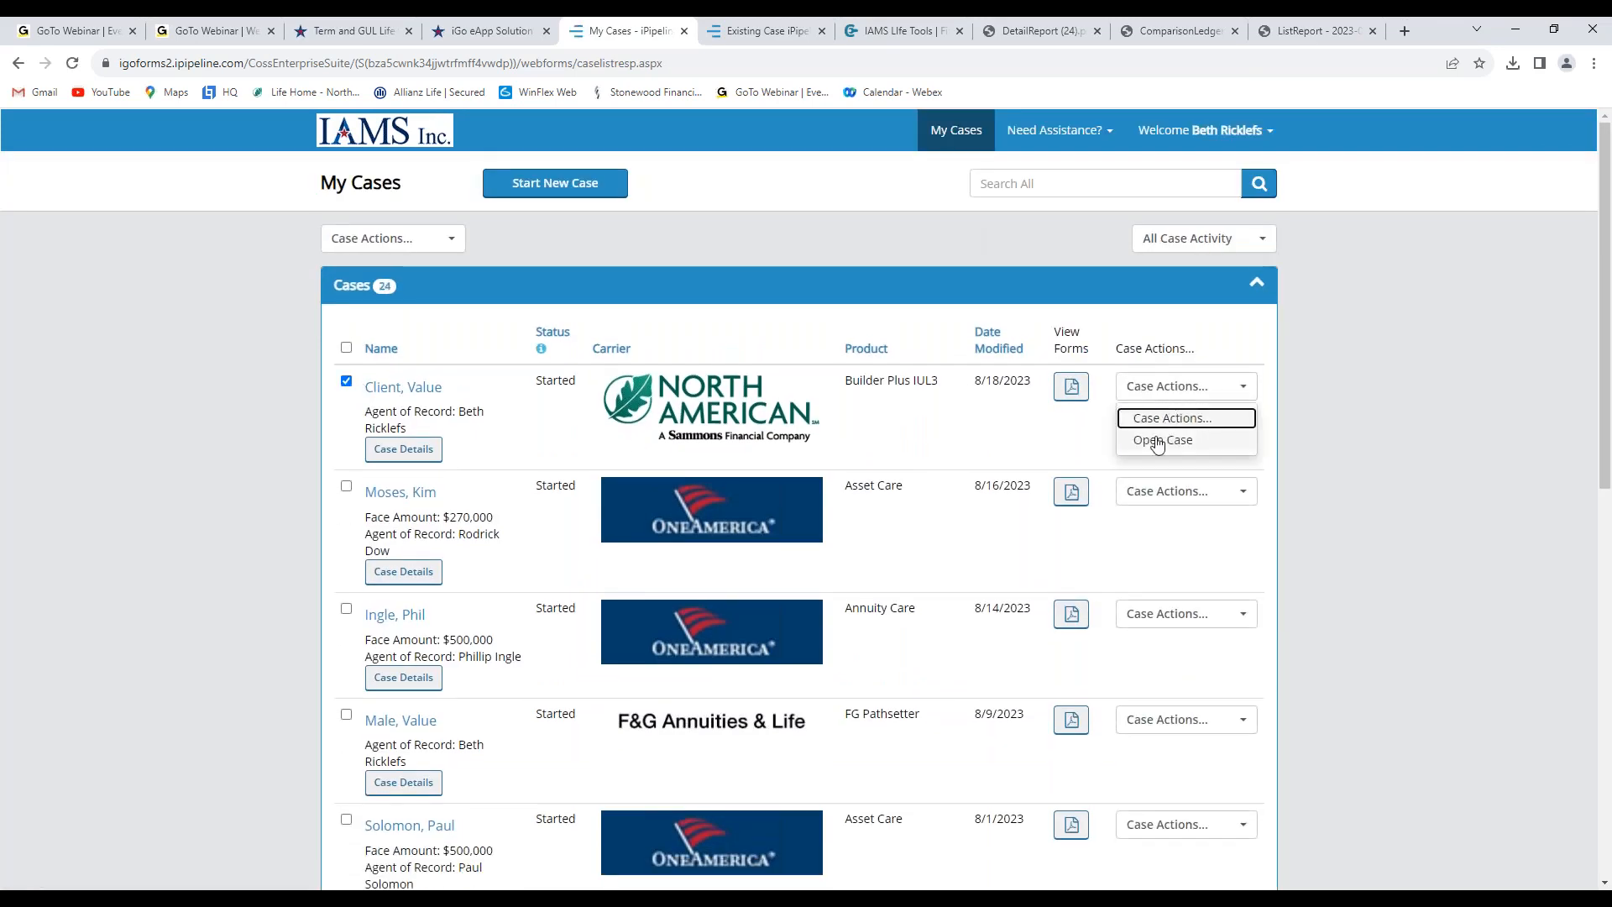
click(1157, 438)
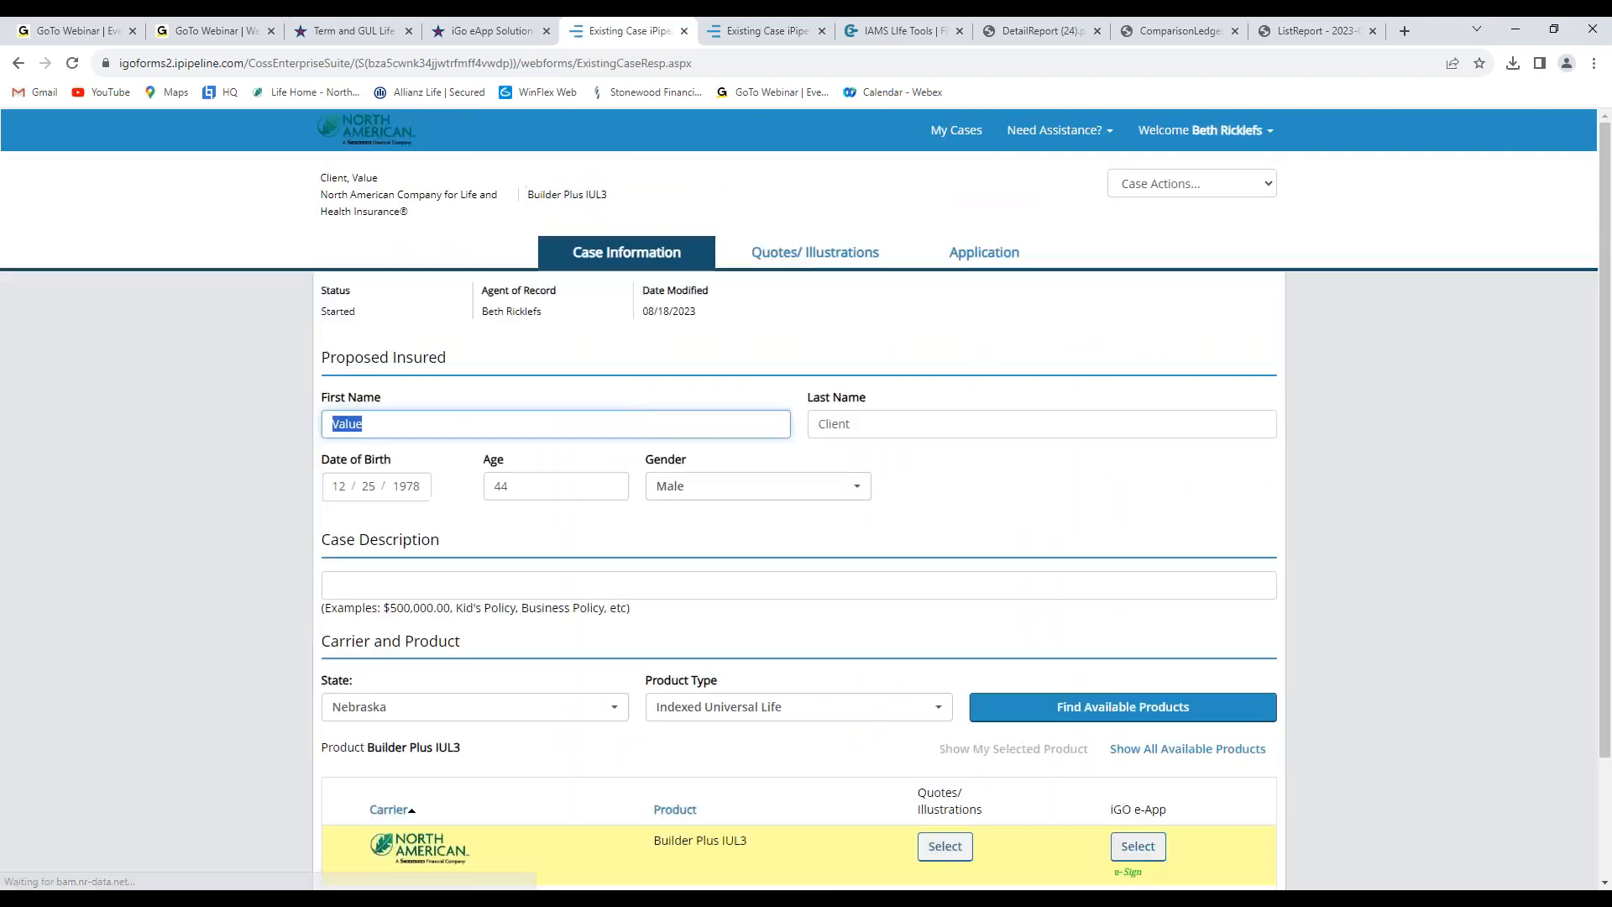
- Start the iGO e-App for Builder Plus IUL3, set the request type to New Business and continue to the Proposed Insured form
scroll(1086, 638, down, 2)
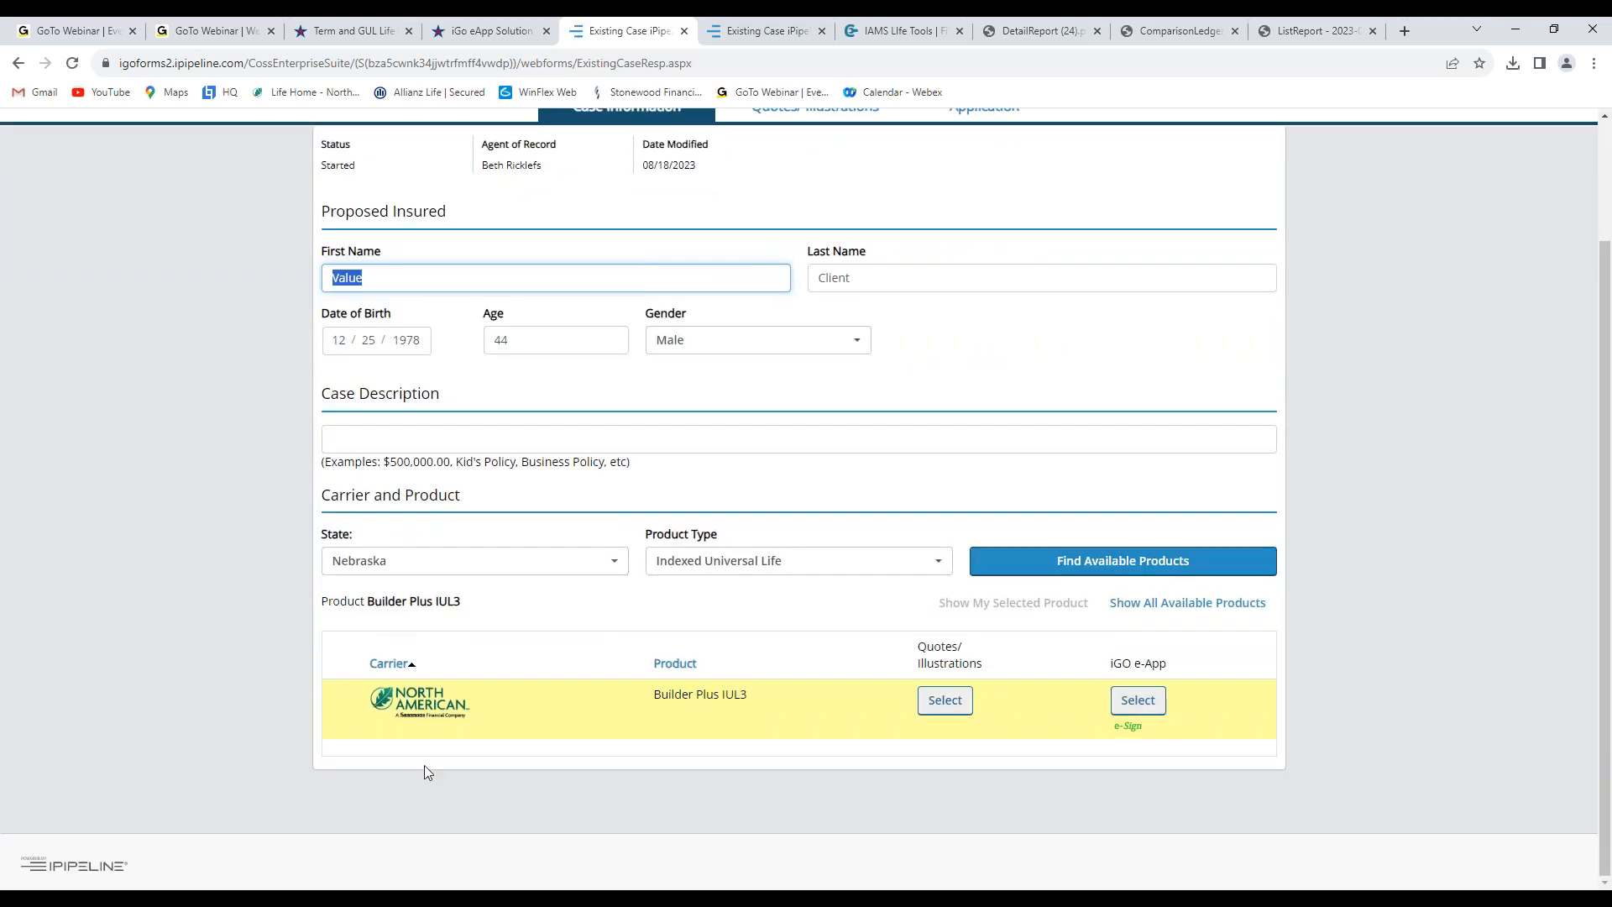
click(1138, 701)
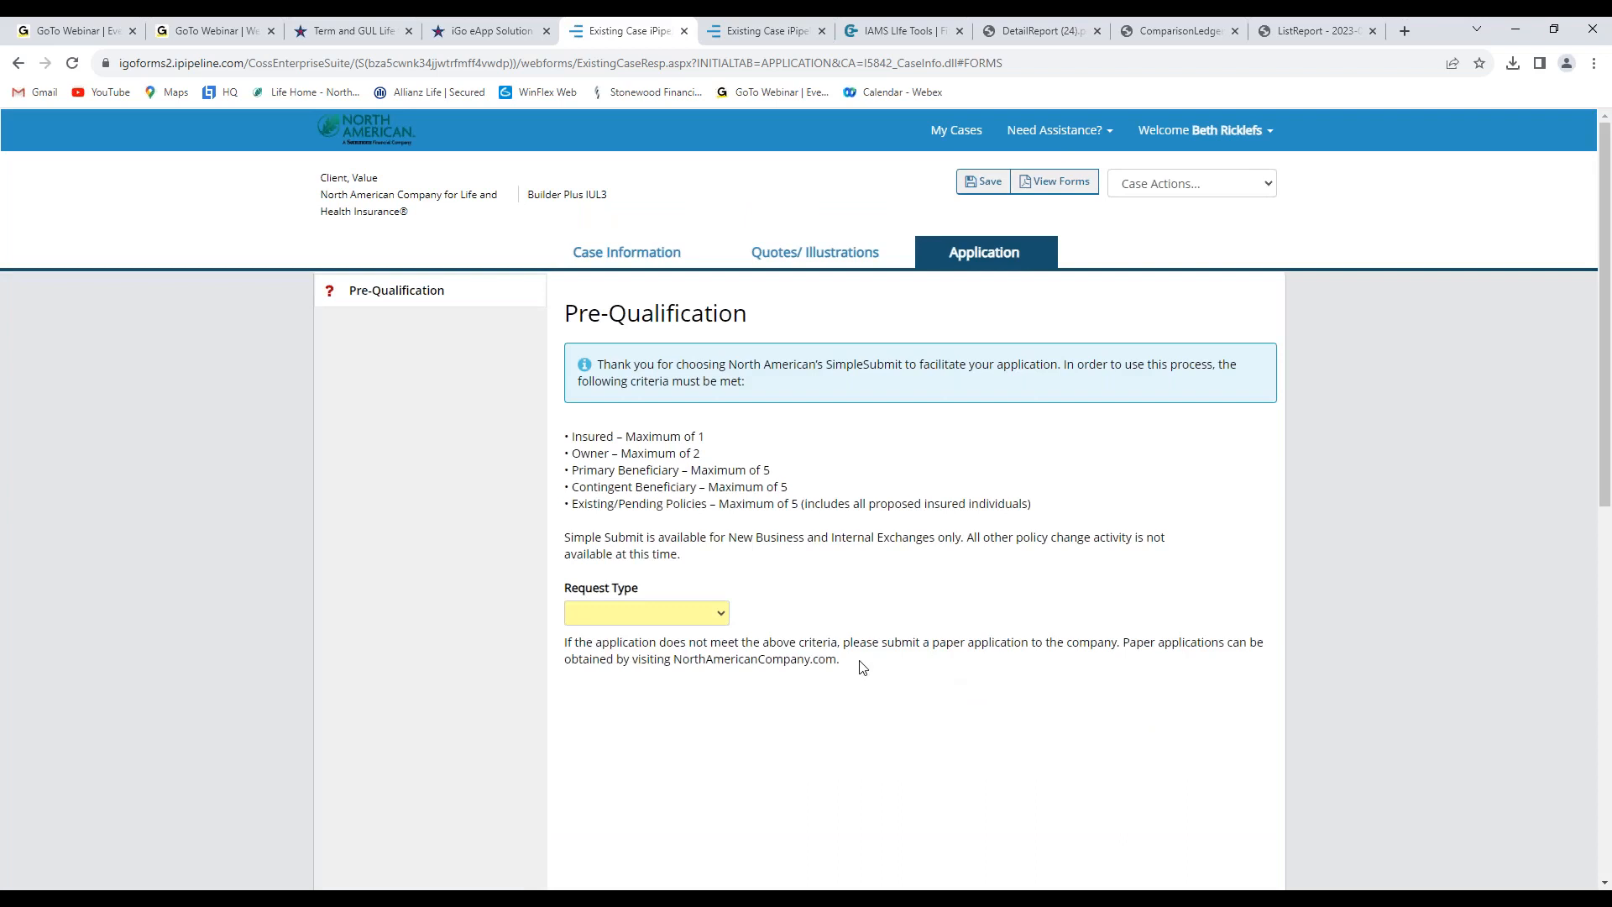
click(727, 615)
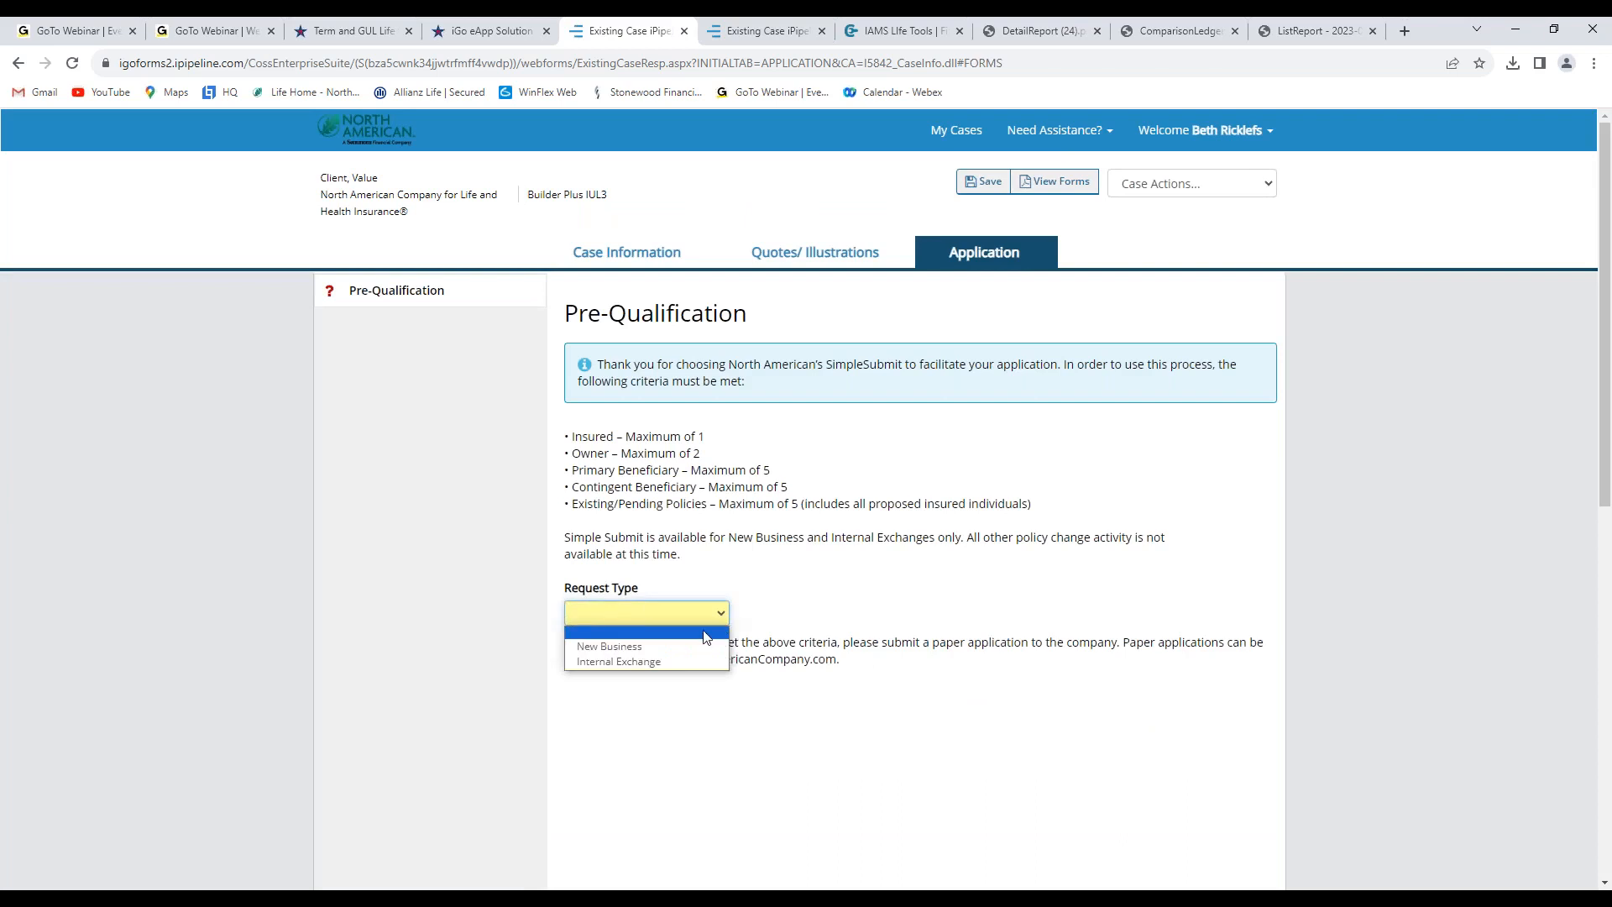
click(659, 646)
click(620, 672)
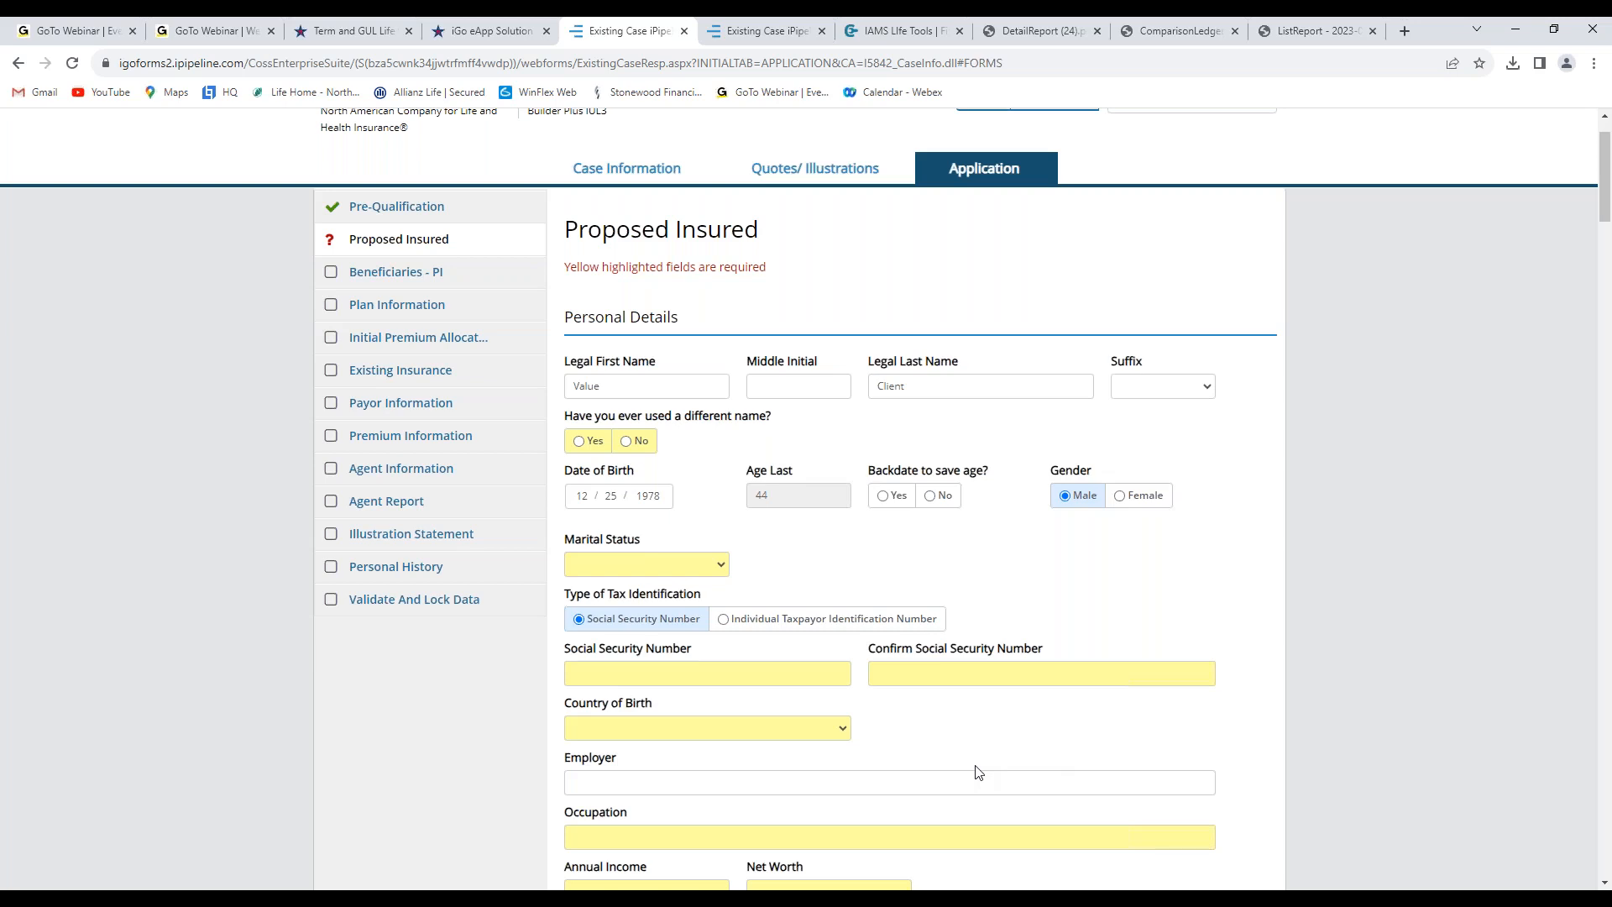
- Return to the IAMS site, open Product Information from the Life resources and look through the carriers and their products
click(495, 33)
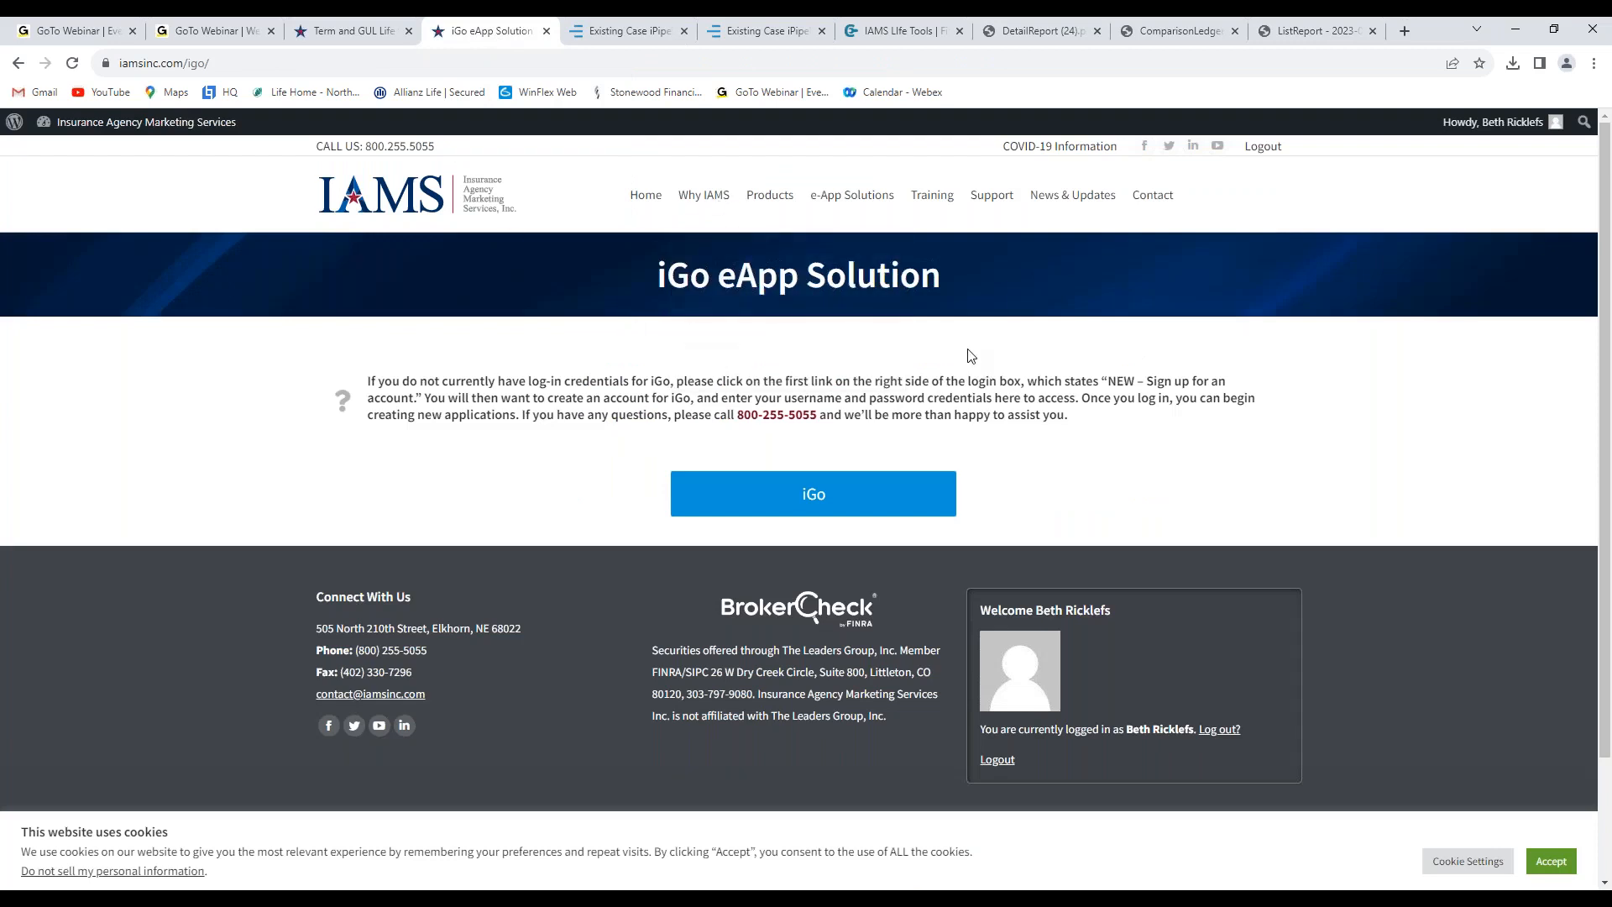
mouse_move(770, 225)
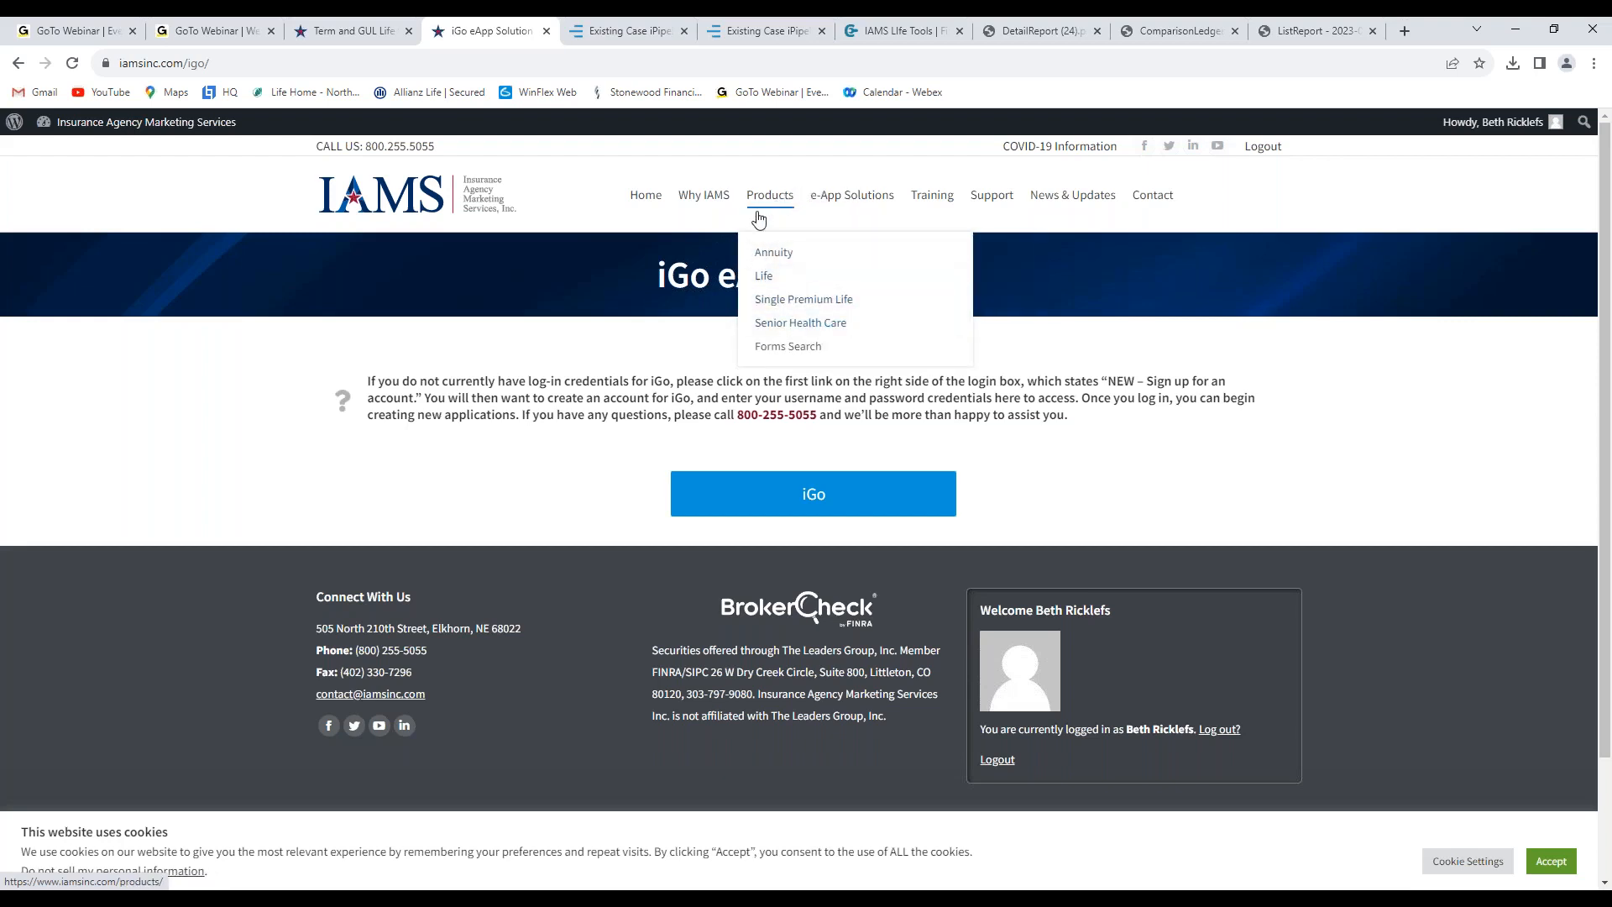
click(766, 274)
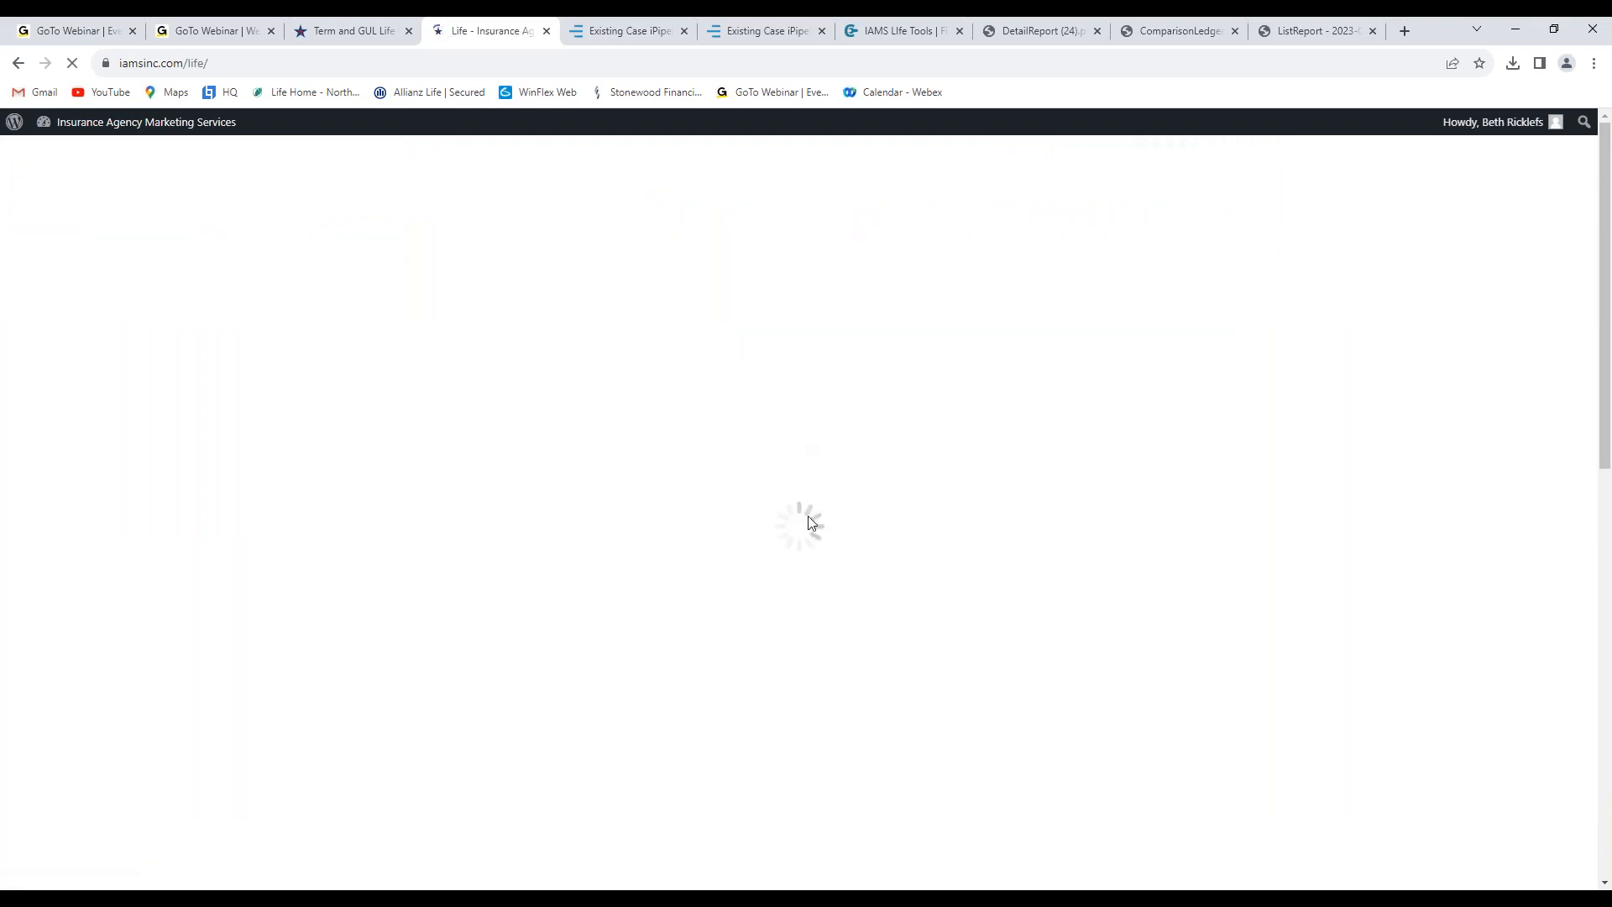
scroll(798, 557, down, 10)
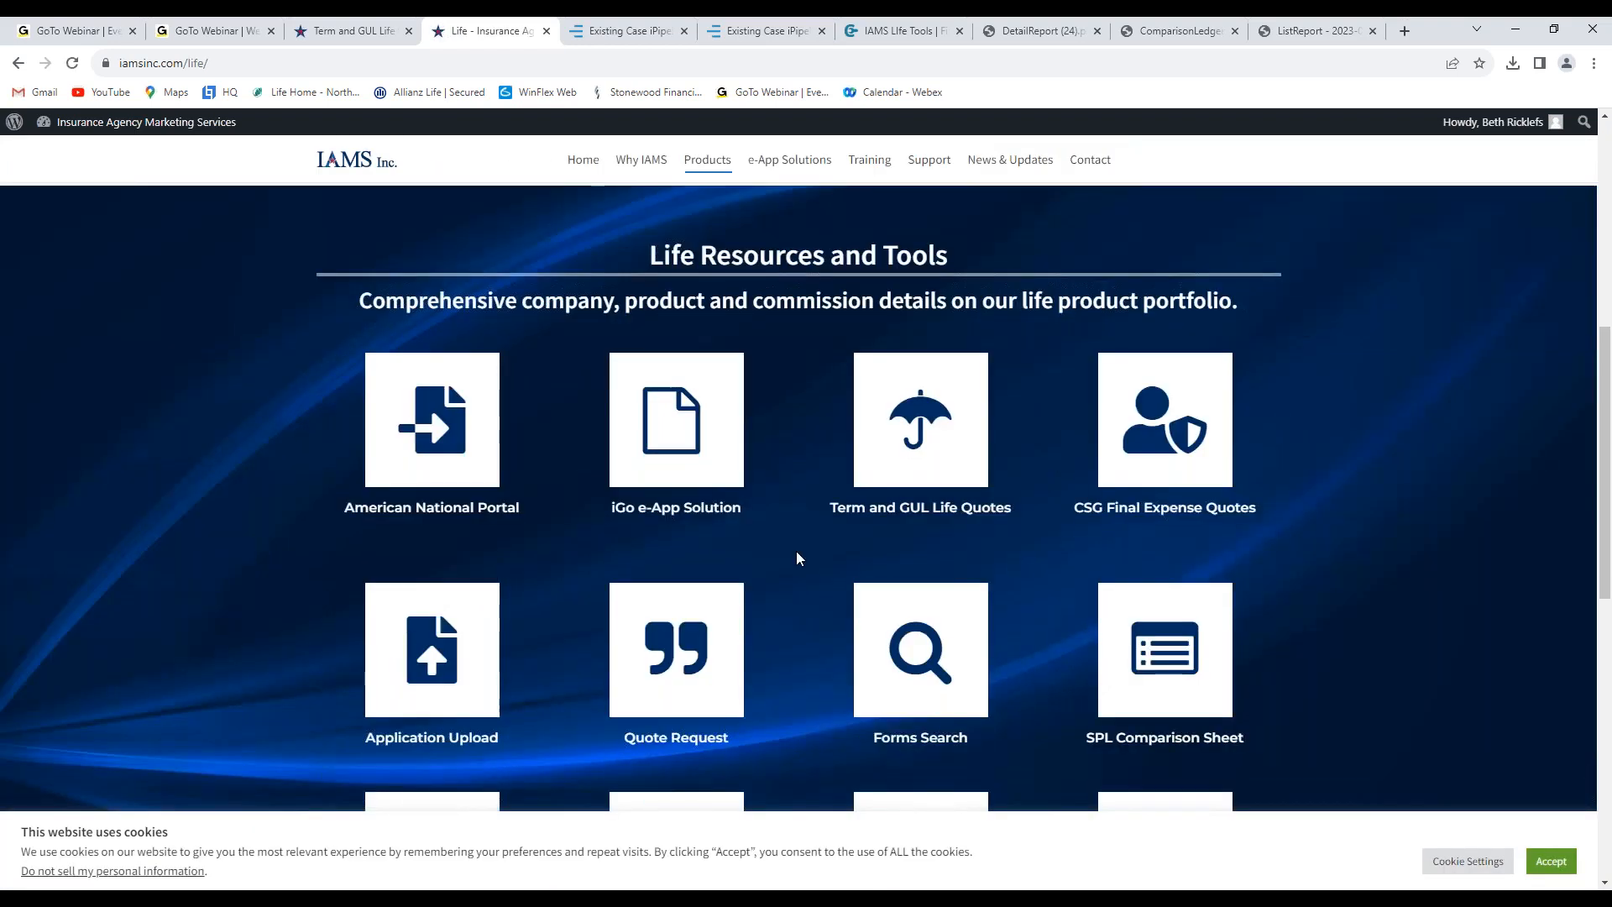
scroll(796, 550, down, 4)
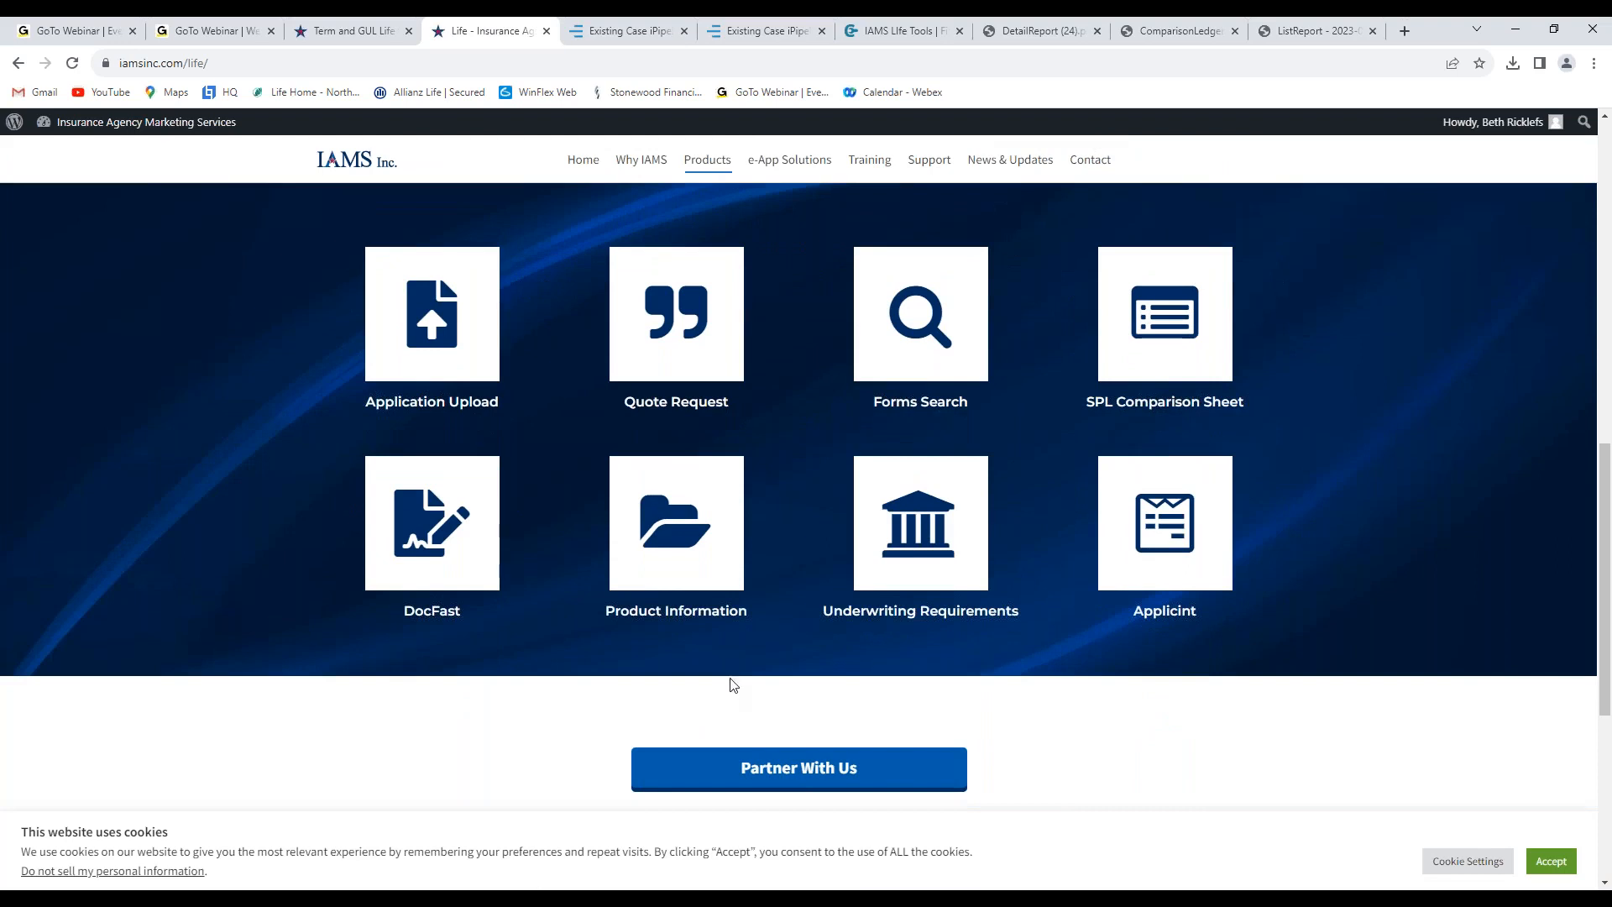
click(697, 554)
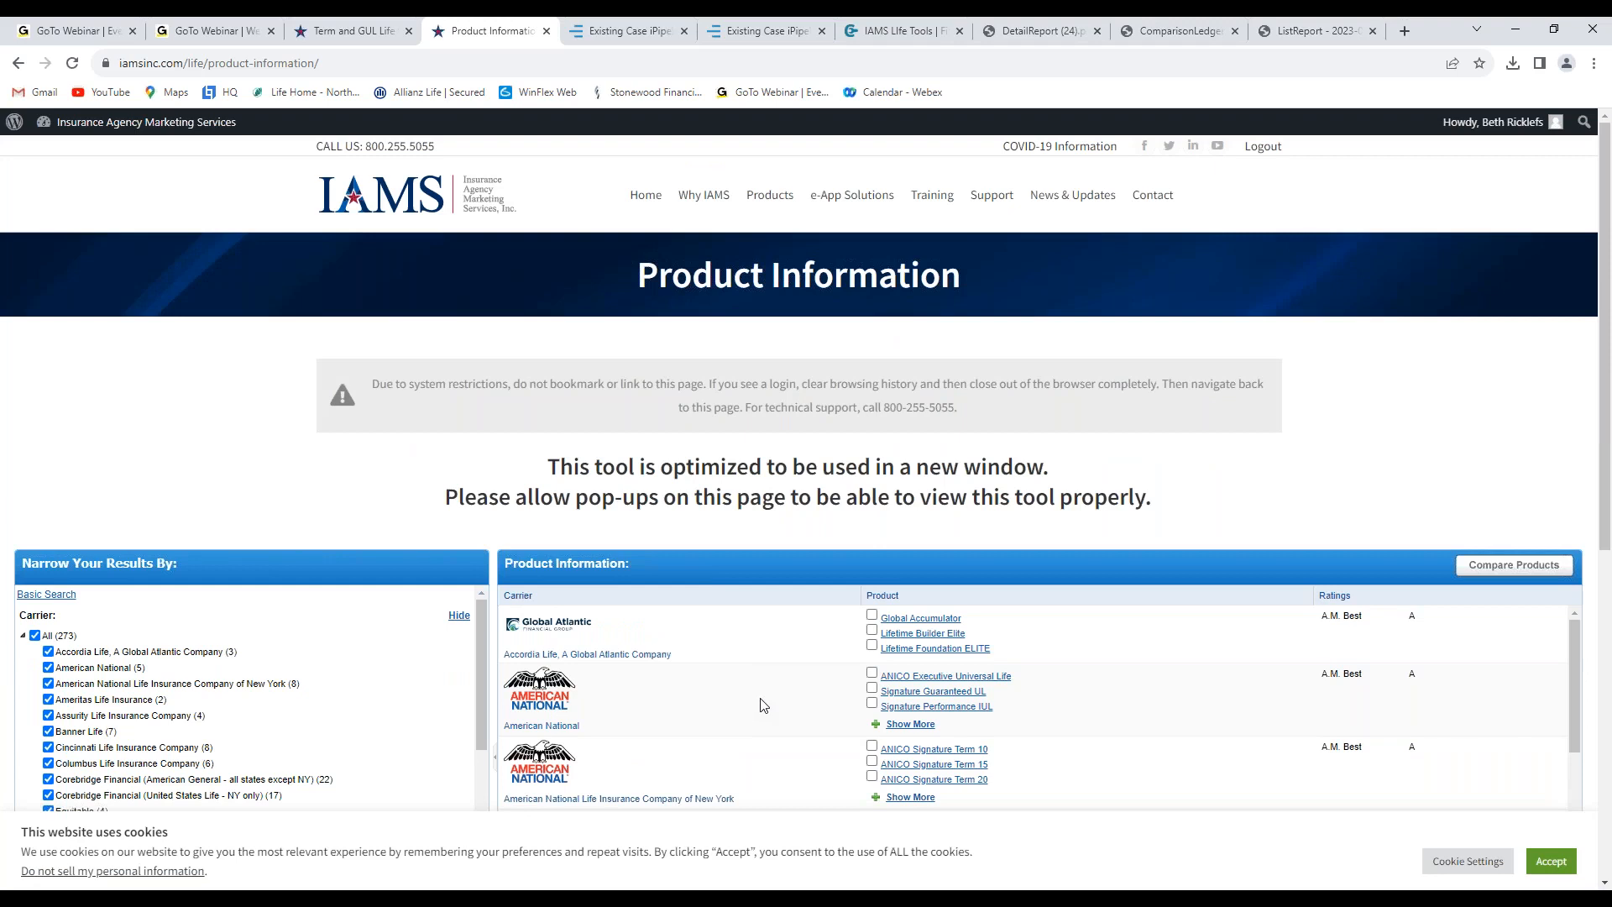
scroll(760, 697, down, 5)
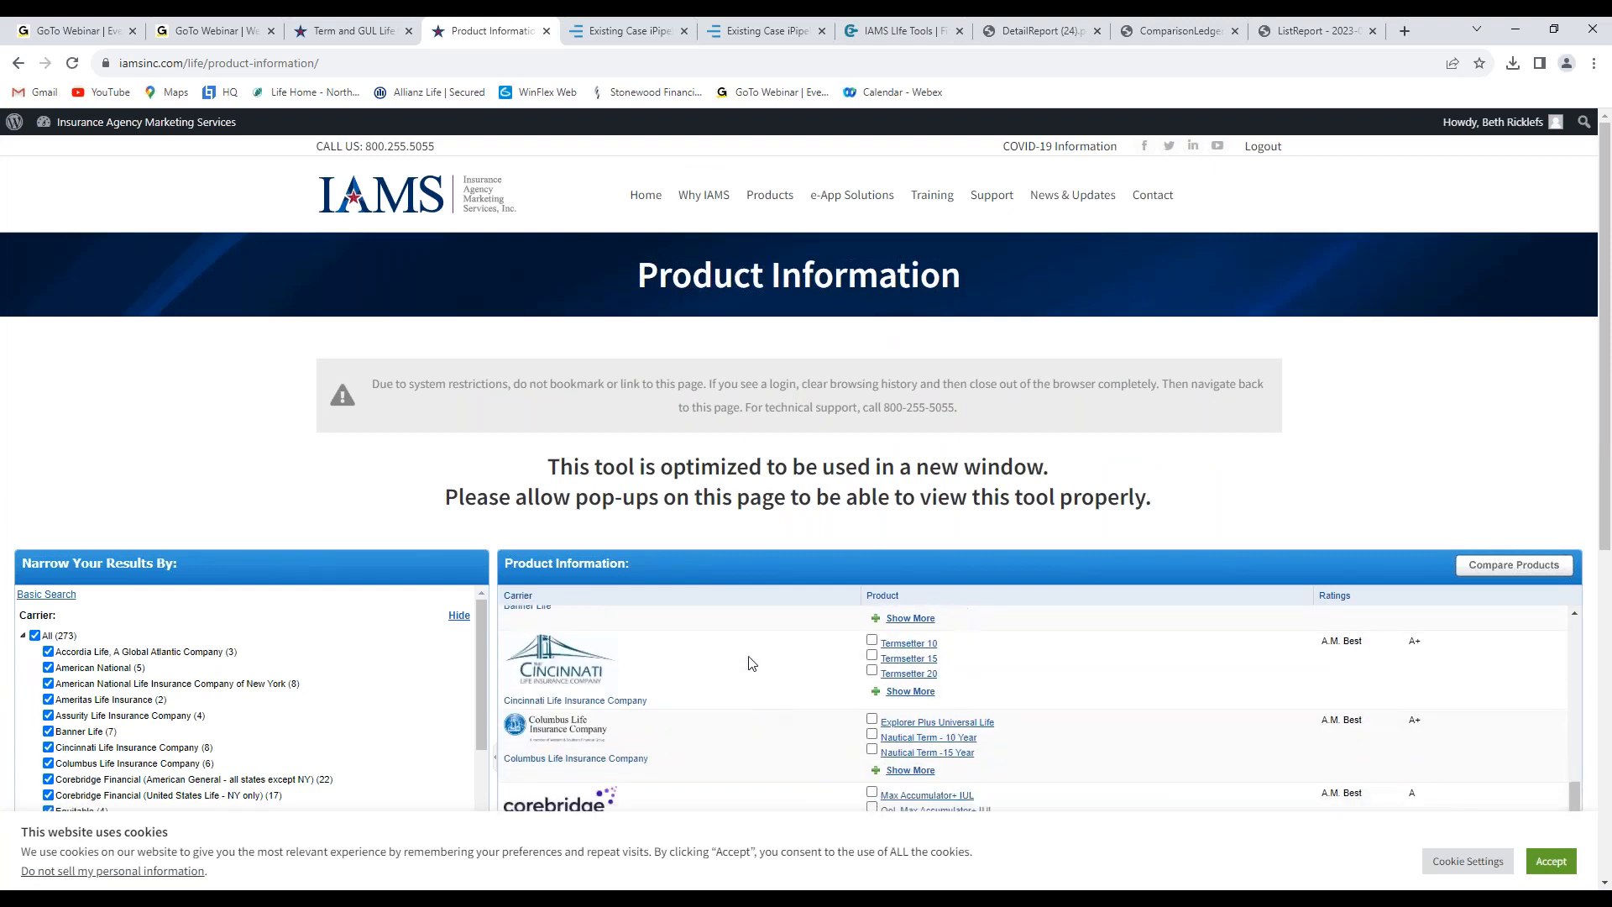
- Go back to the Life Resources and Tools and open the Quote Request form
click(17, 63)
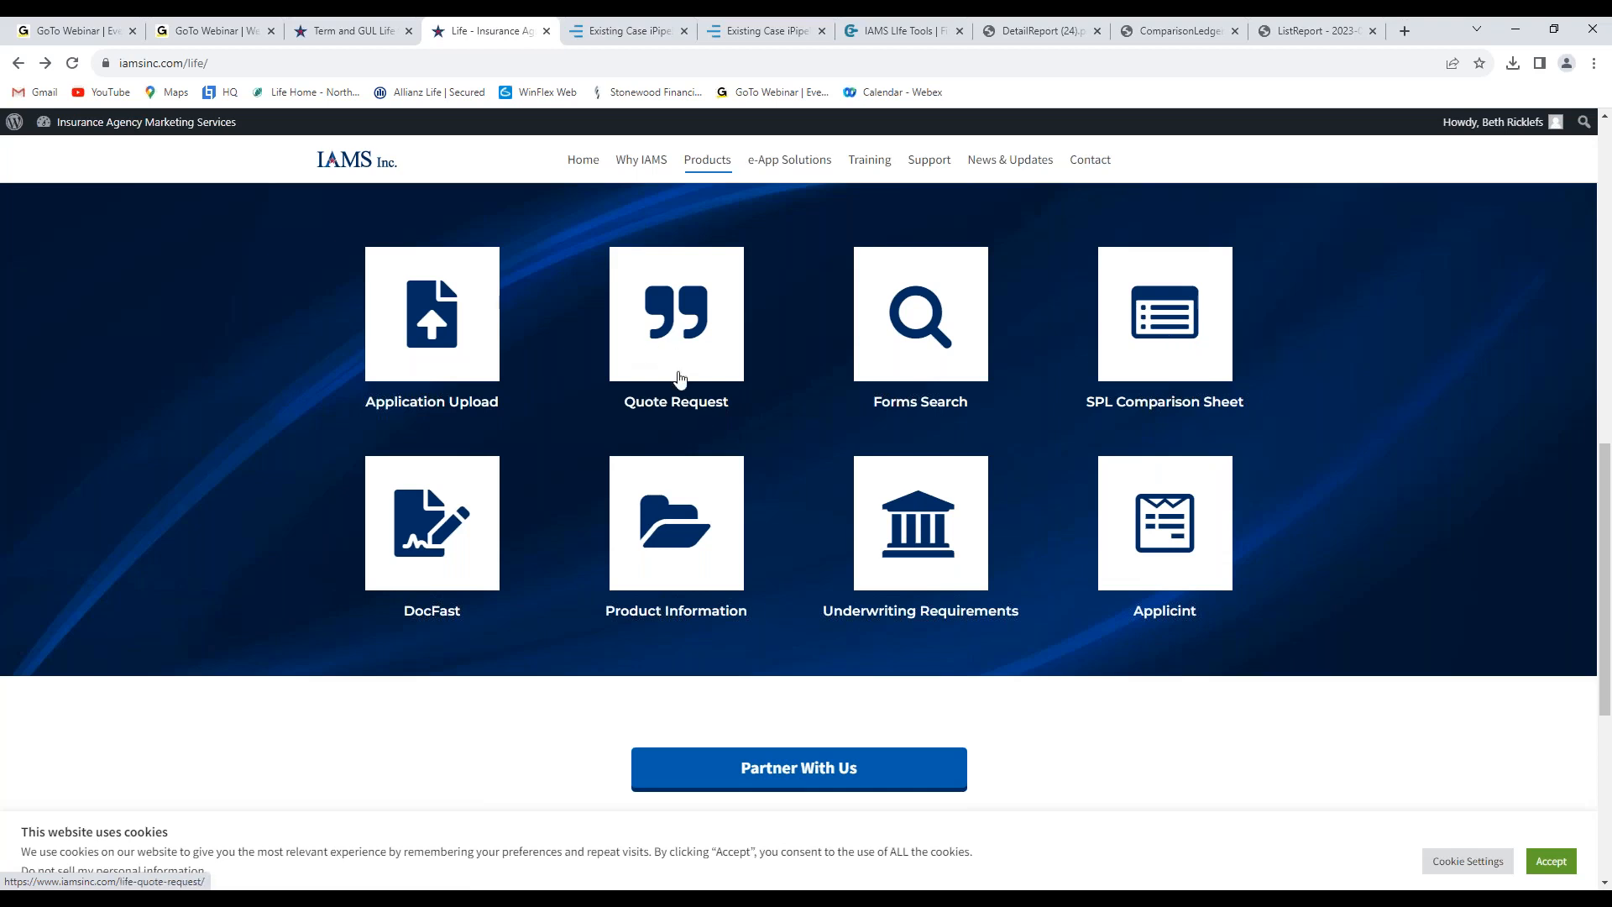
scroll(681, 380, up, 1)
scroll(681, 381, up, 2)
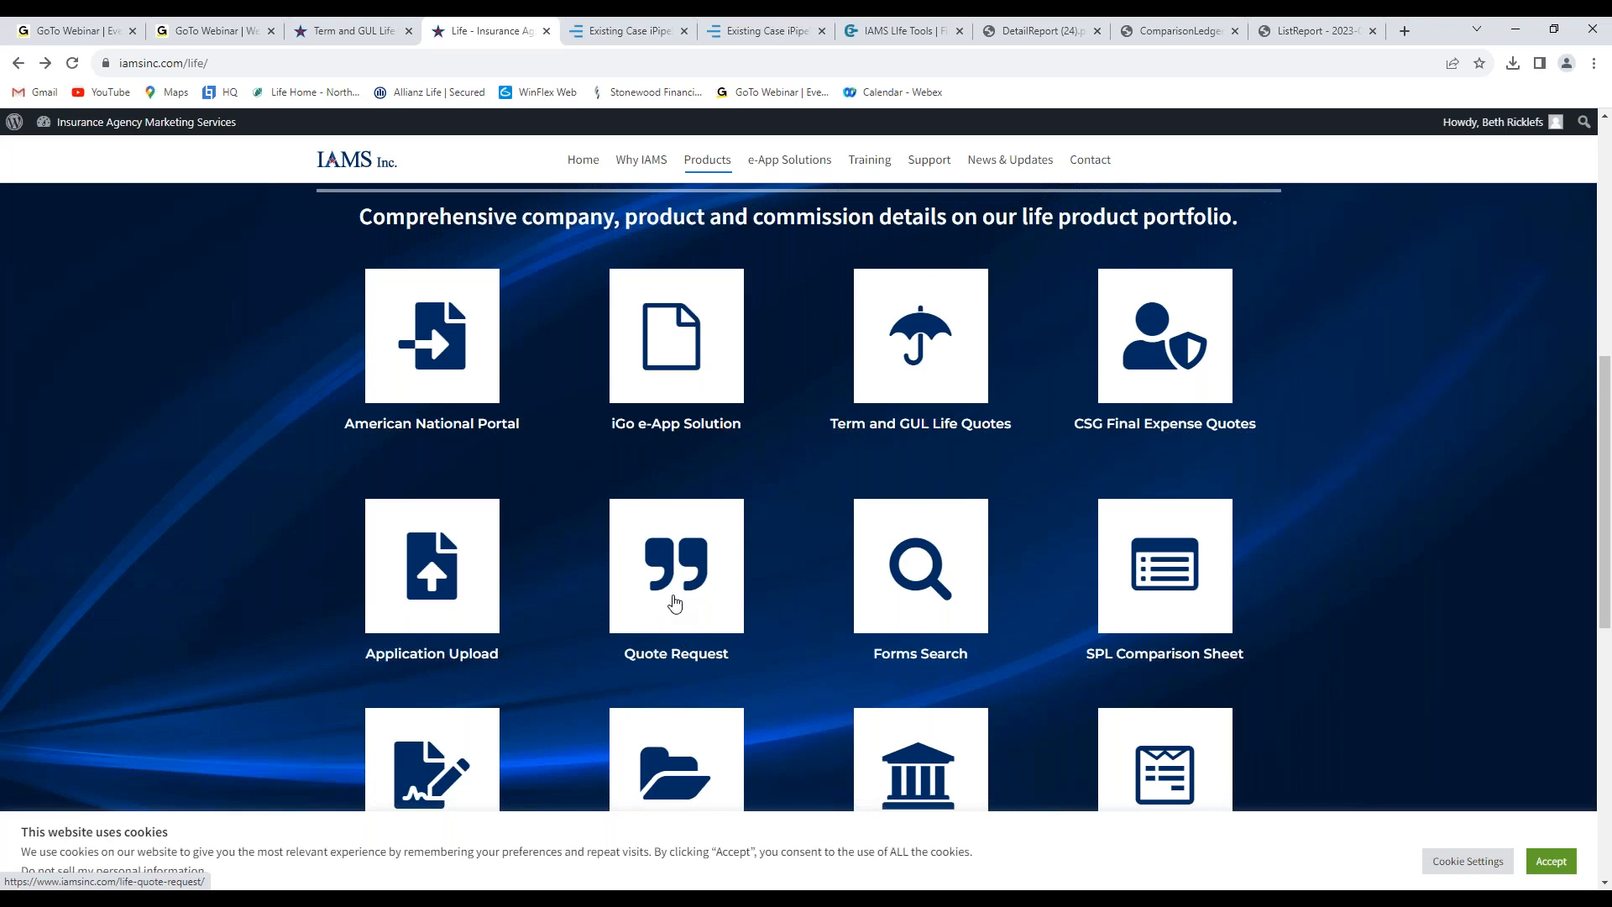
click(674, 603)
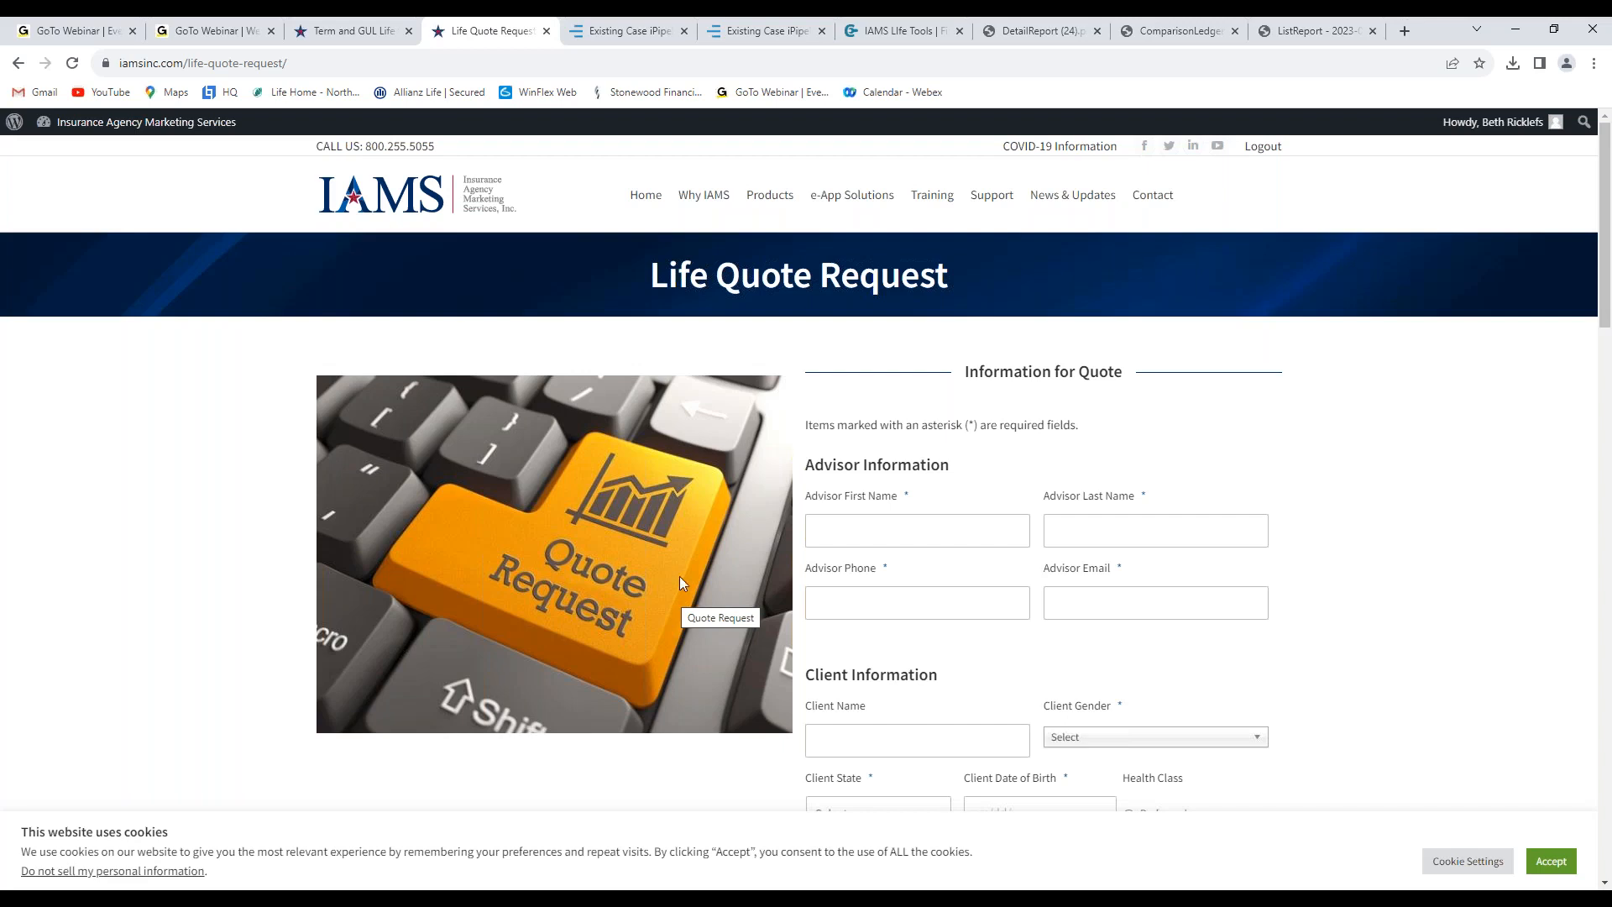
- Examine the Life Quote Request form from the advisor and client information through the quote types, premium options and additional information
scroll(890, 412, down, 1)
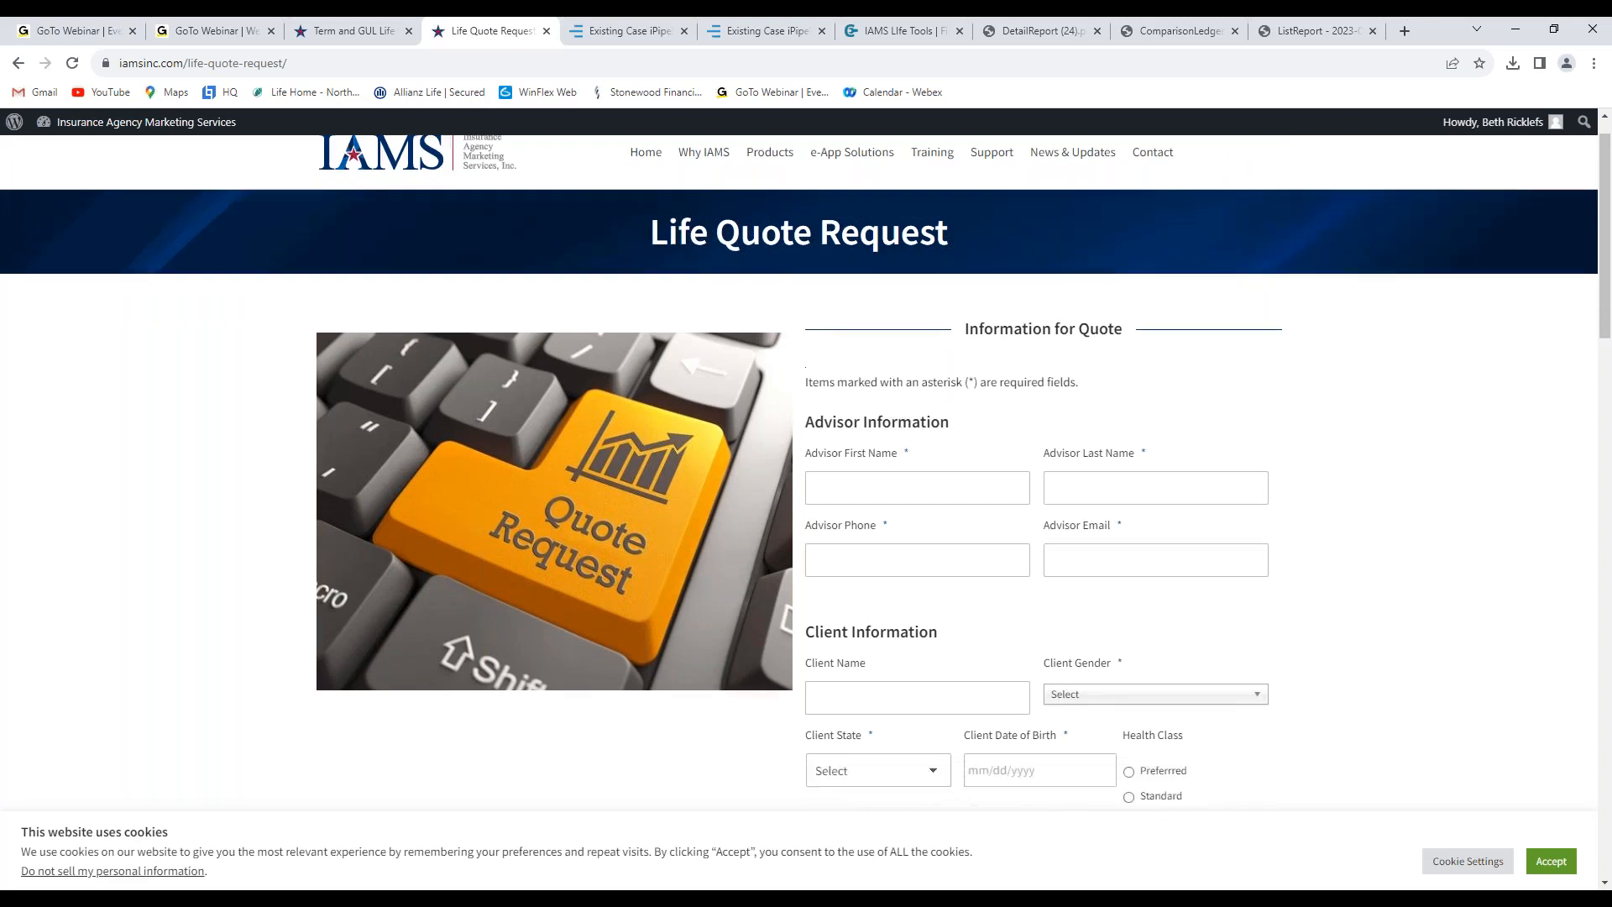
scroll(1037, 529, down, 3)
scroll(1037, 529, up, 3)
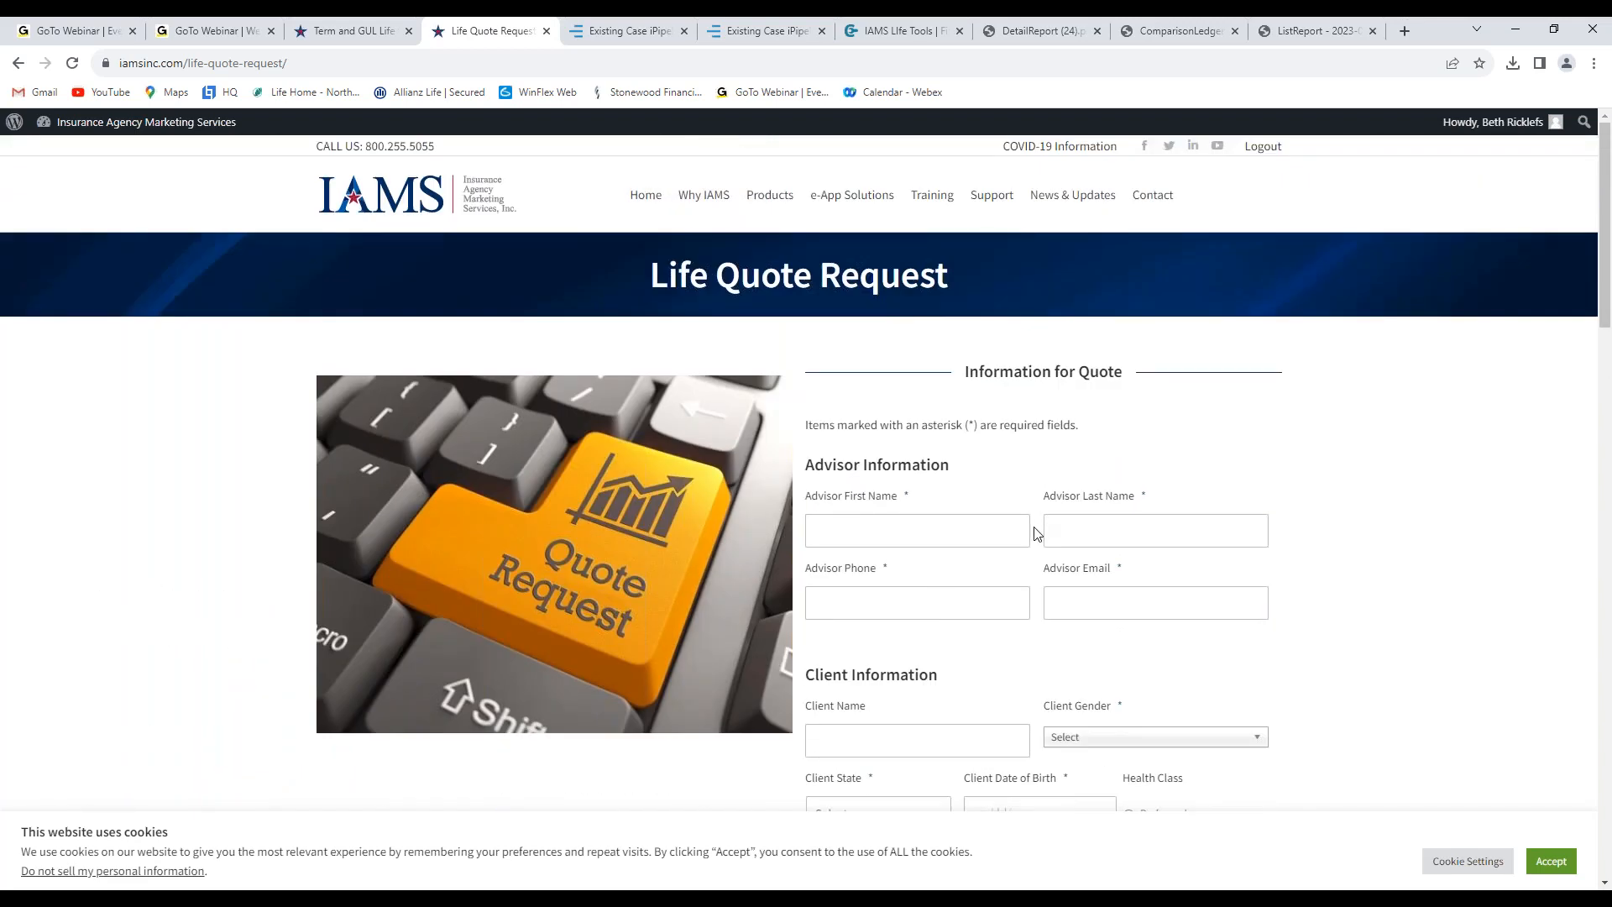
scroll(1037, 535, down, 10)
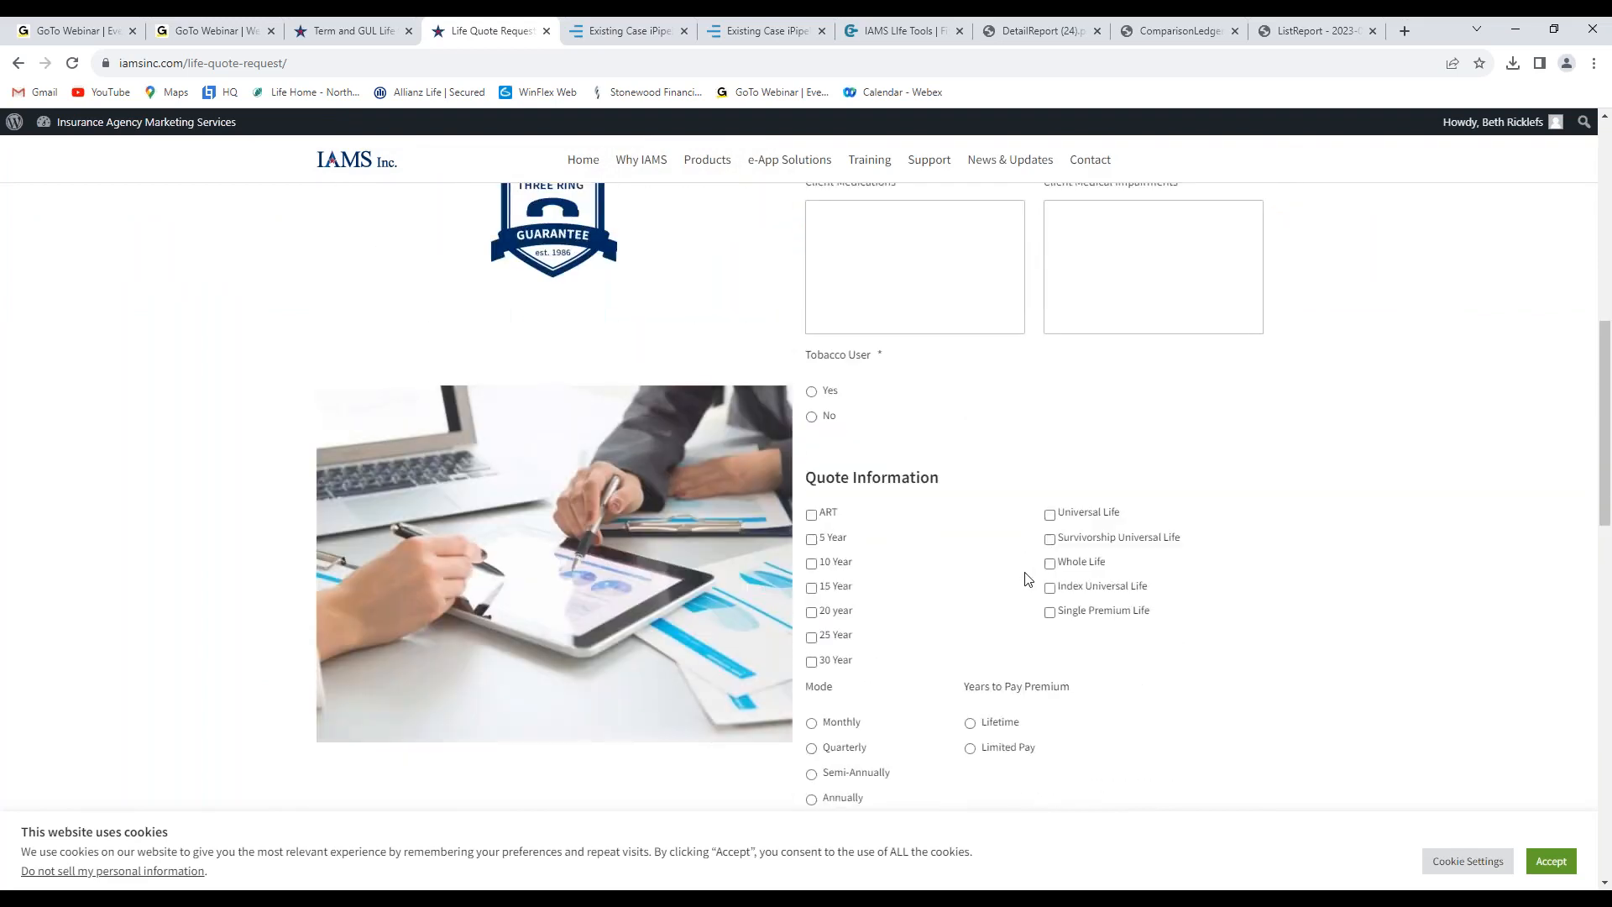
scroll(1028, 578, down, 4)
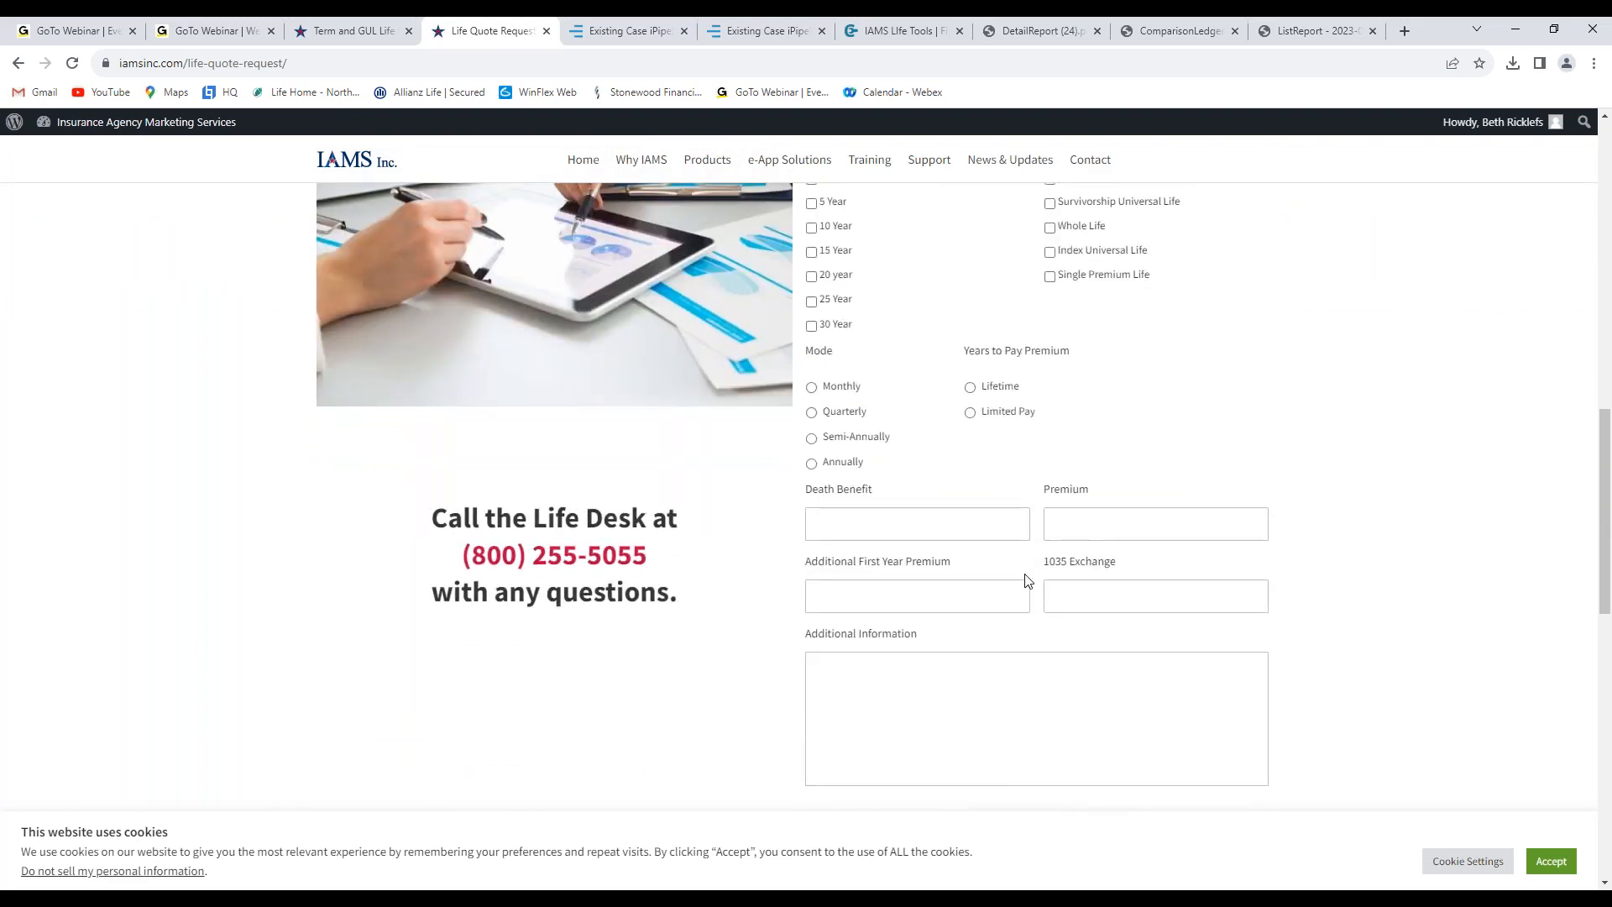
scroll(1028, 580, down, 5)
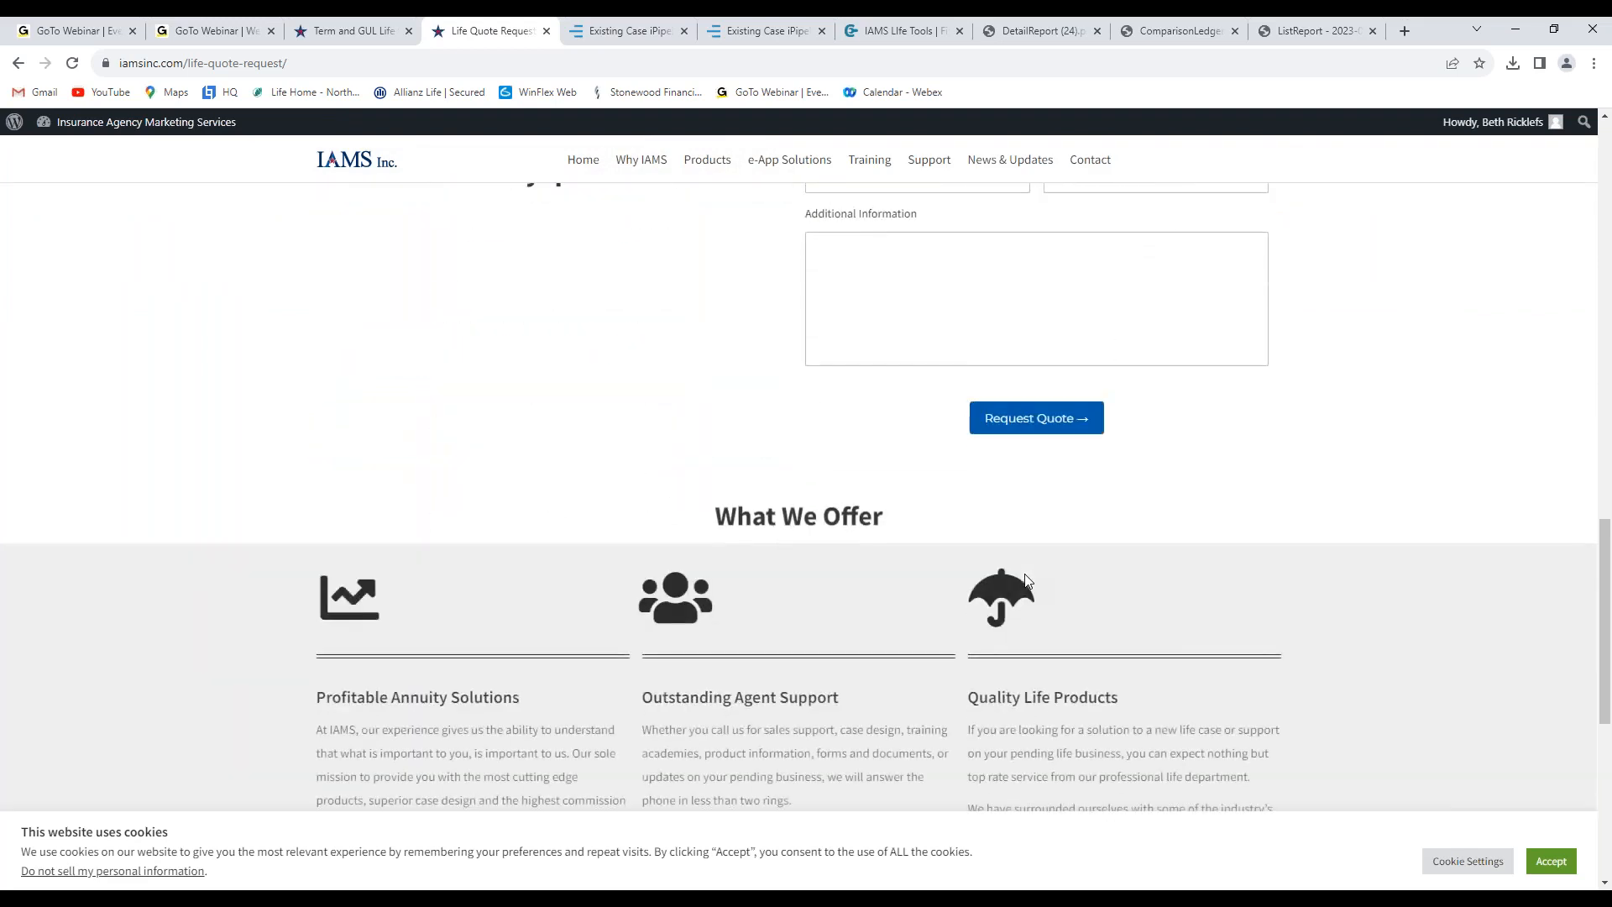
scroll(1028, 579, up, 12)
scroll(1028, 580, up, 6)
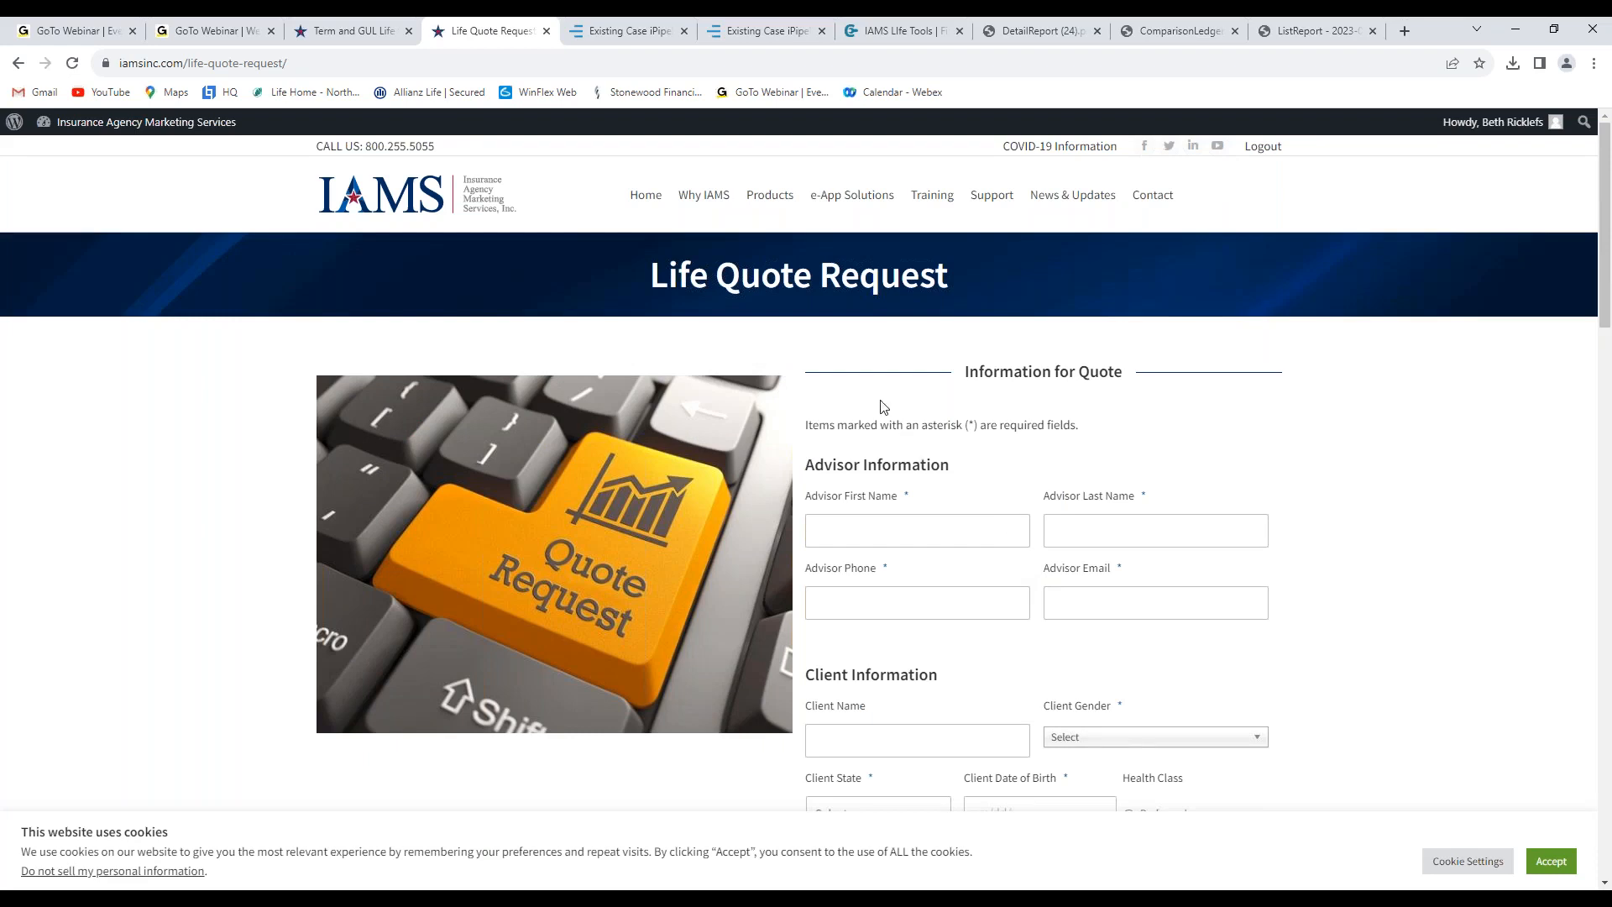
- Open the Sales Resources Library from the site's support resources
mouse_move(799, 220)
mouse_move(944, 201)
mouse_move(1009, 203)
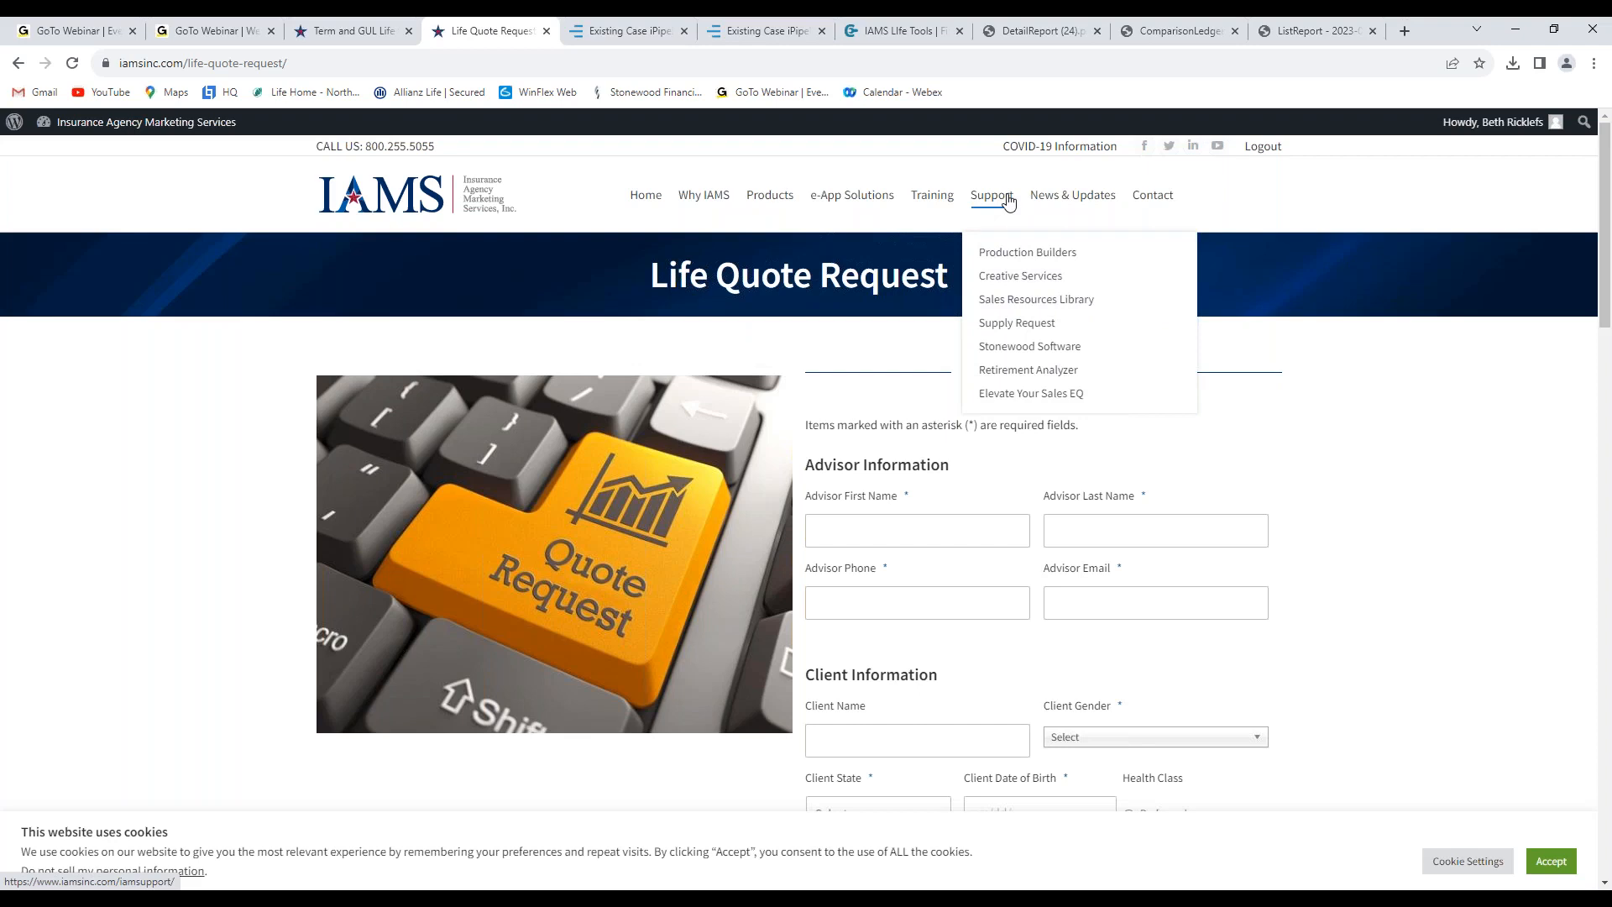
click(1007, 304)
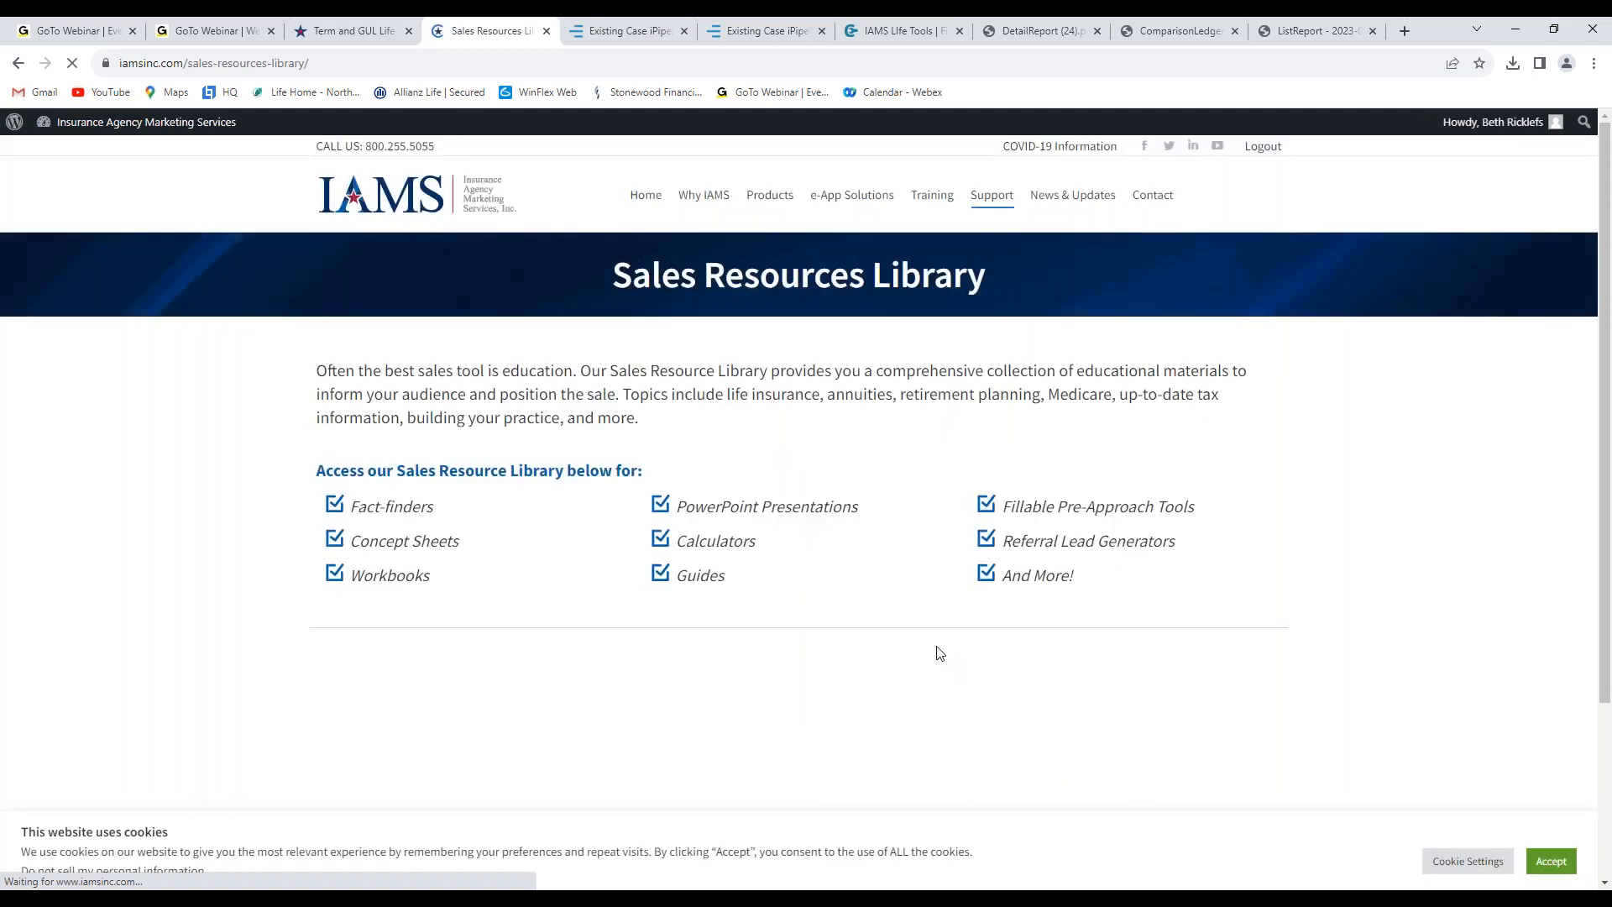
- Examine the Sales Resources Library categories, from Priority Planning Concepts and Fact Finders to the lead generators and Financial Calculators
scroll(940, 653, down, 3)
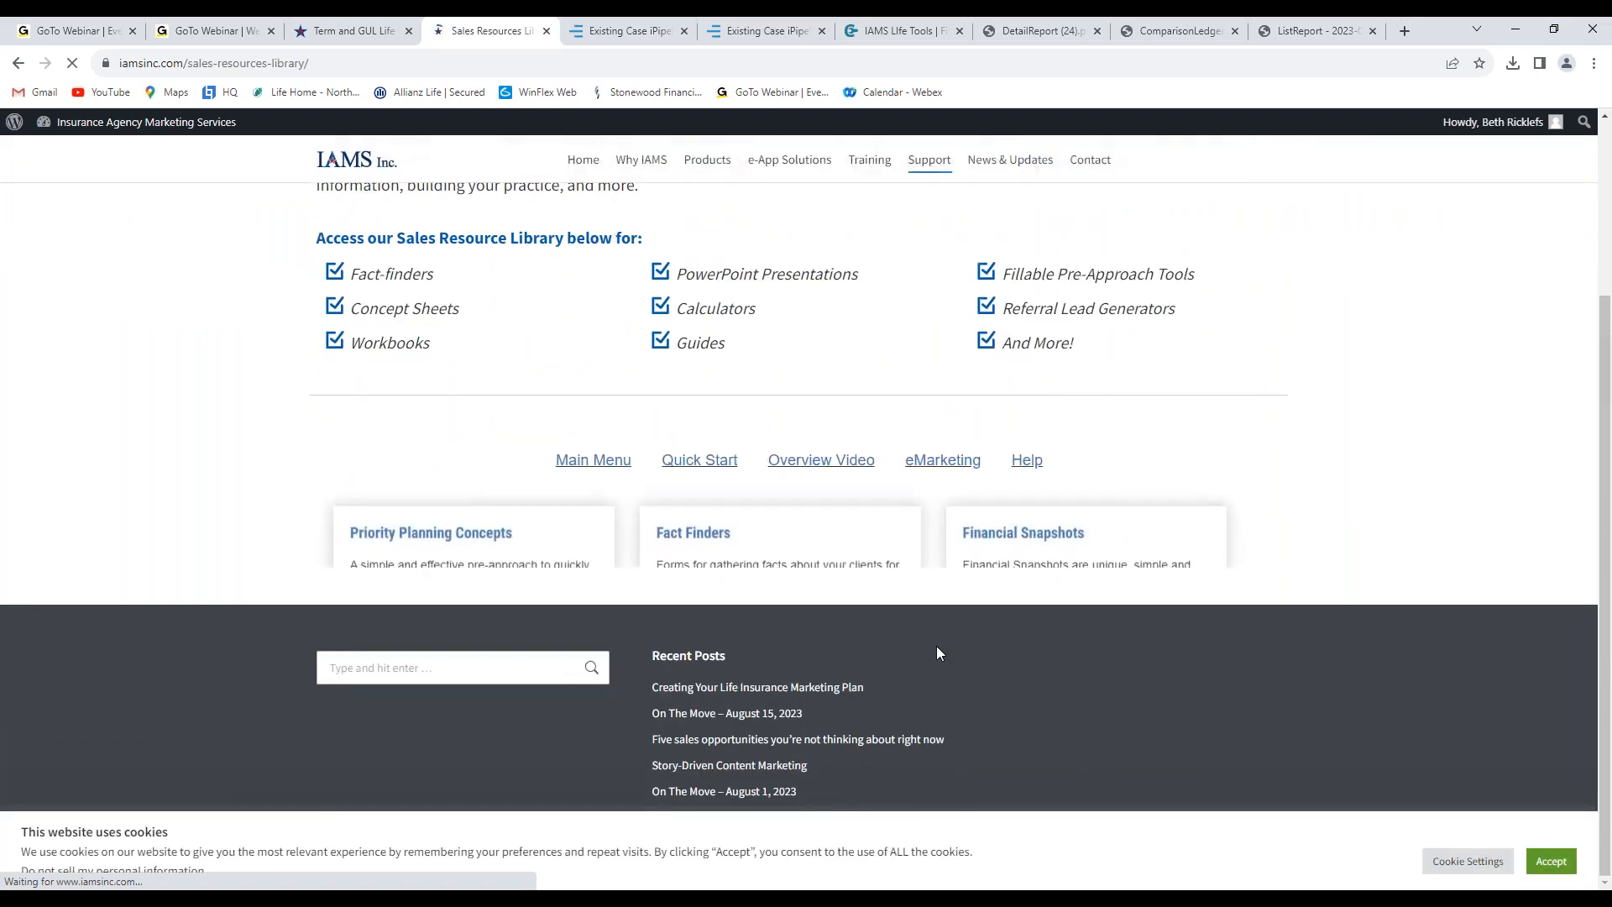
scroll(940, 653, up, 2)
scroll(1161, 644, down, 1)
scroll(1159, 643, down, 2)
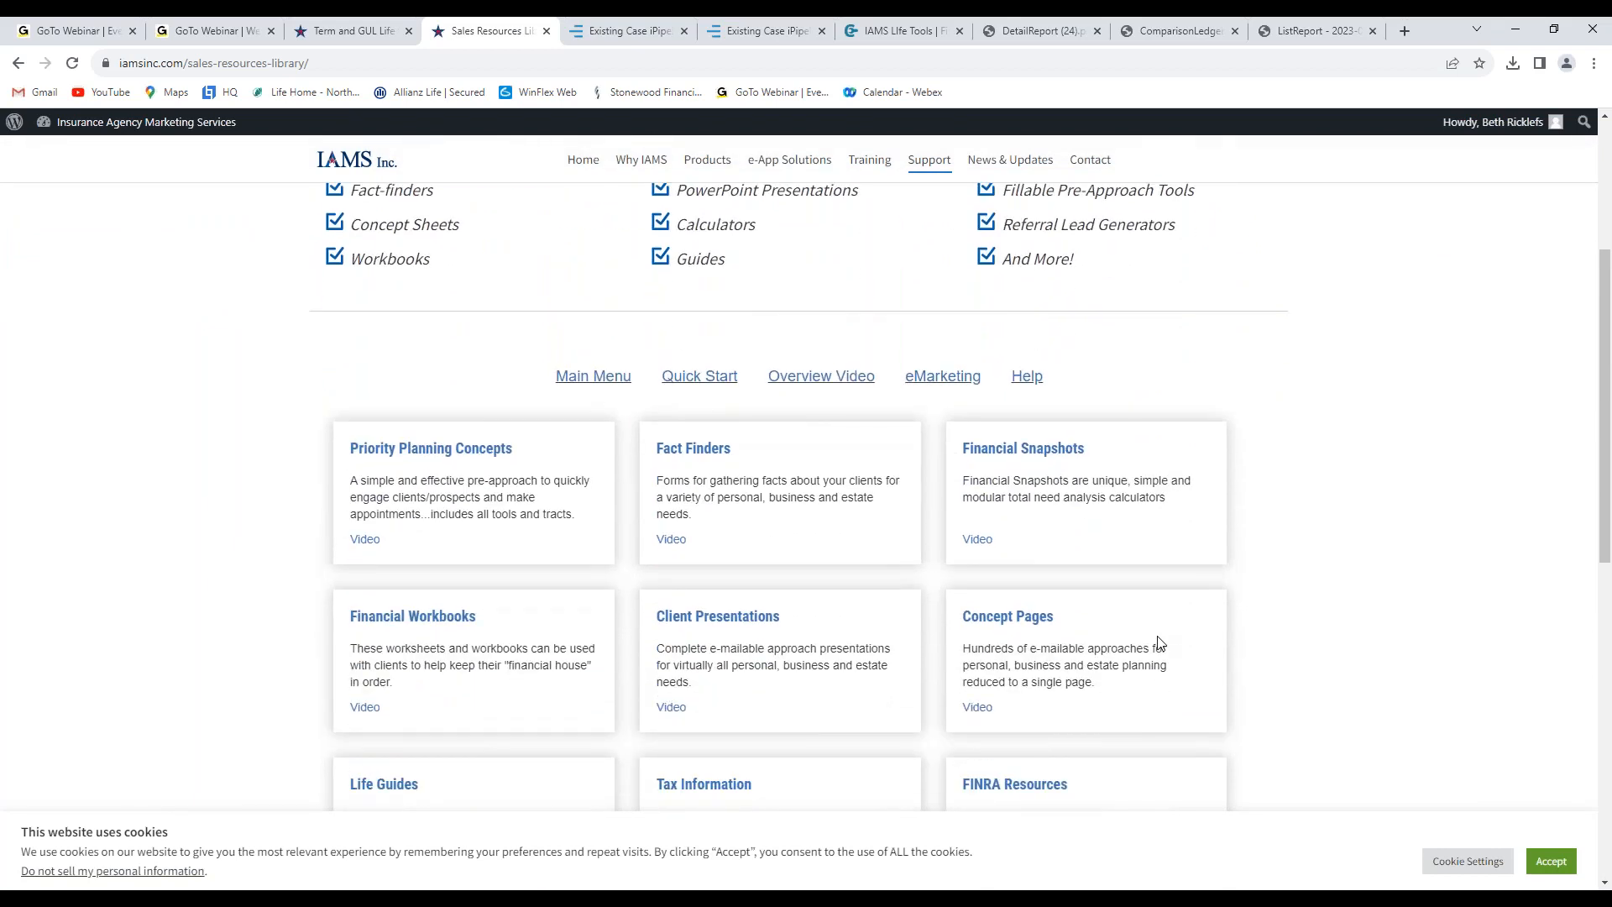
scroll(1160, 643, down, 1)
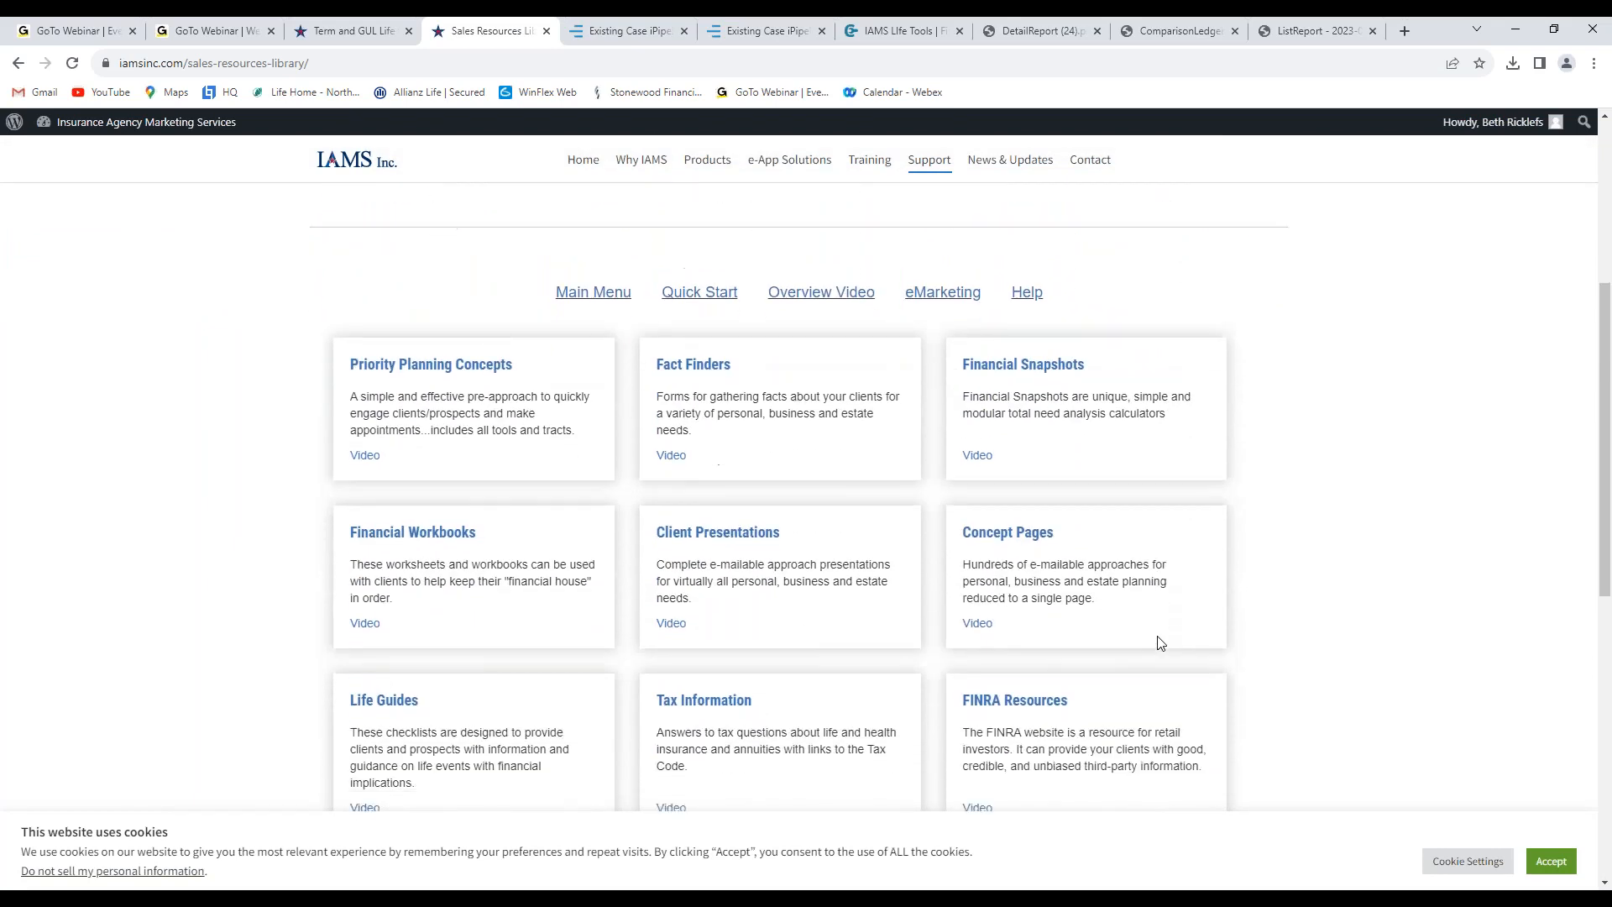
scroll(1160, 643, down, 4)
scroll(1160, 643, down, 4)
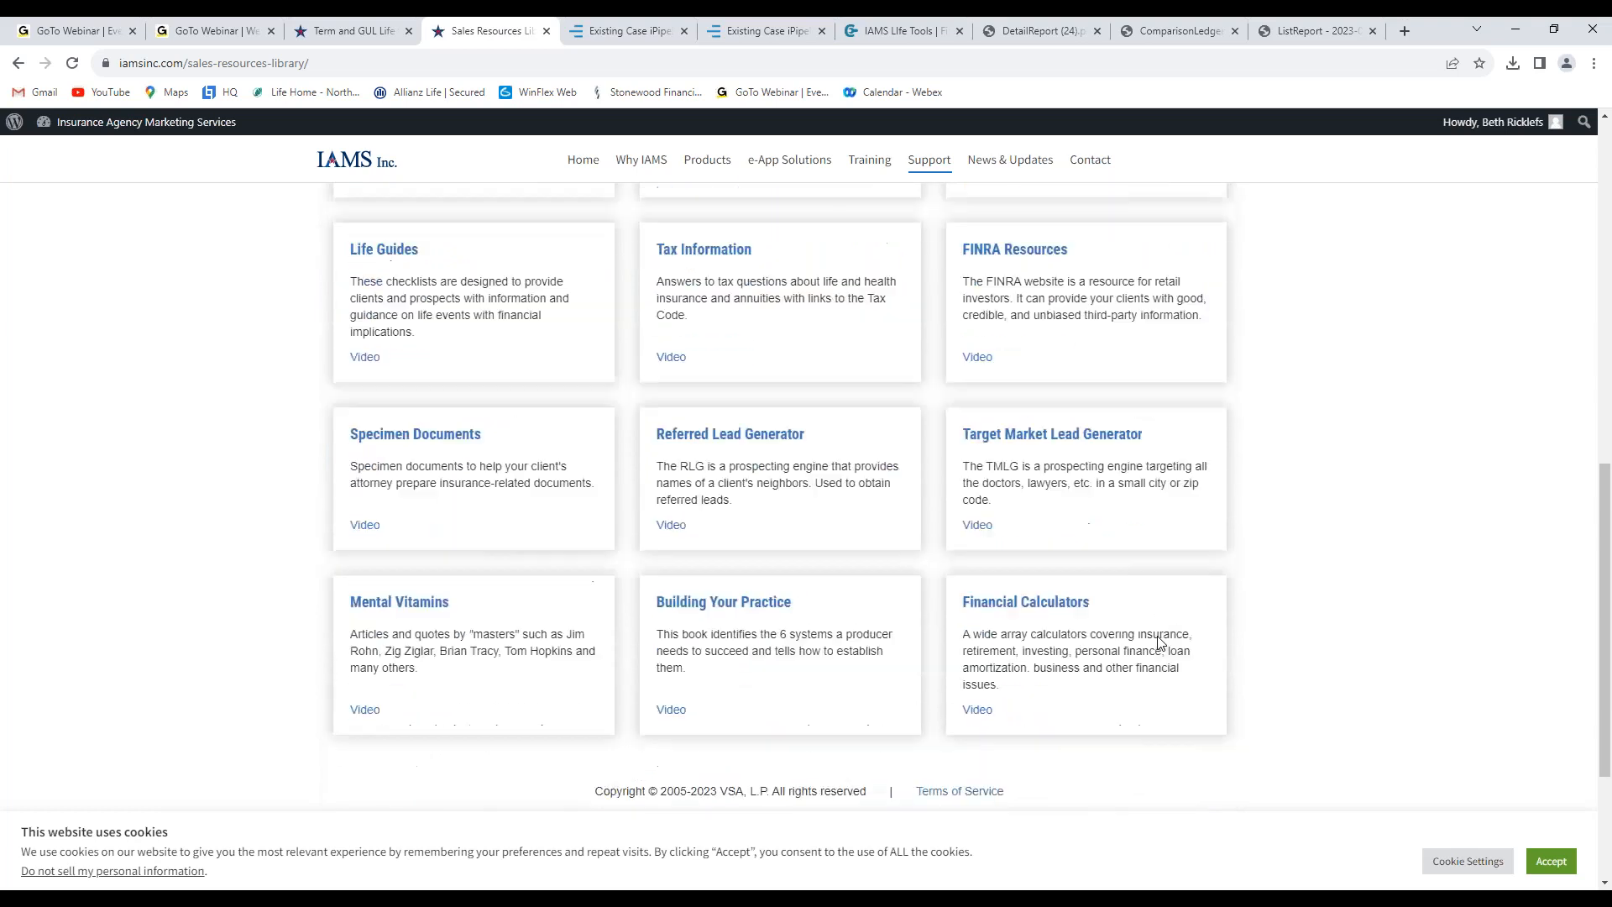
scroll(1041, 614, up, 6)
scroll(1041, 616, up, 5)
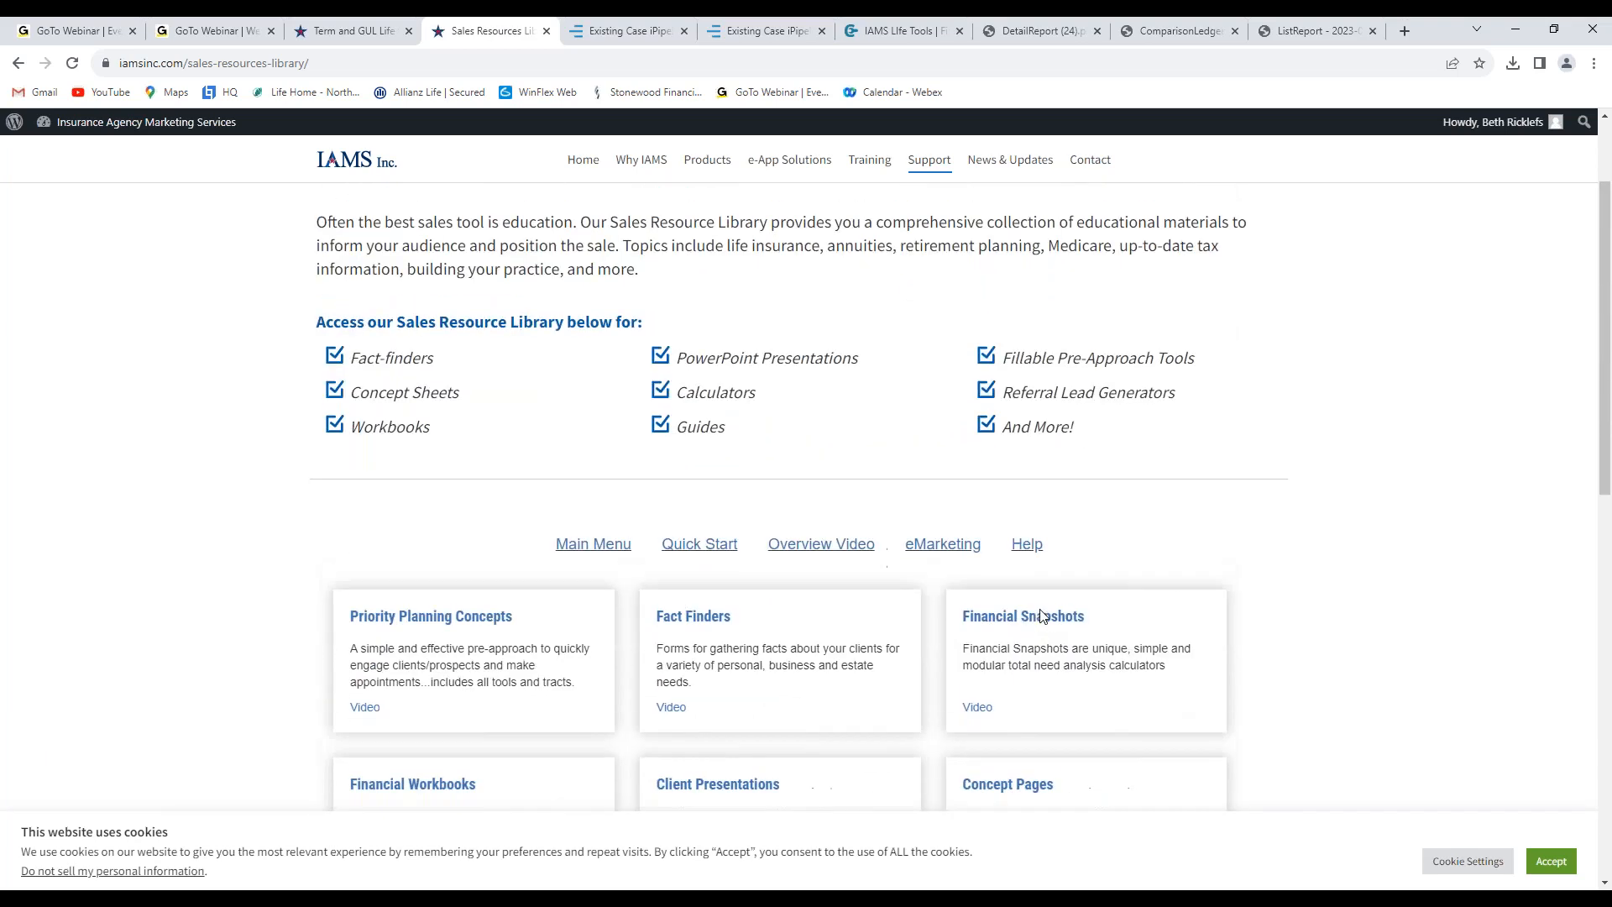
scroll(538, 649, down, 2)
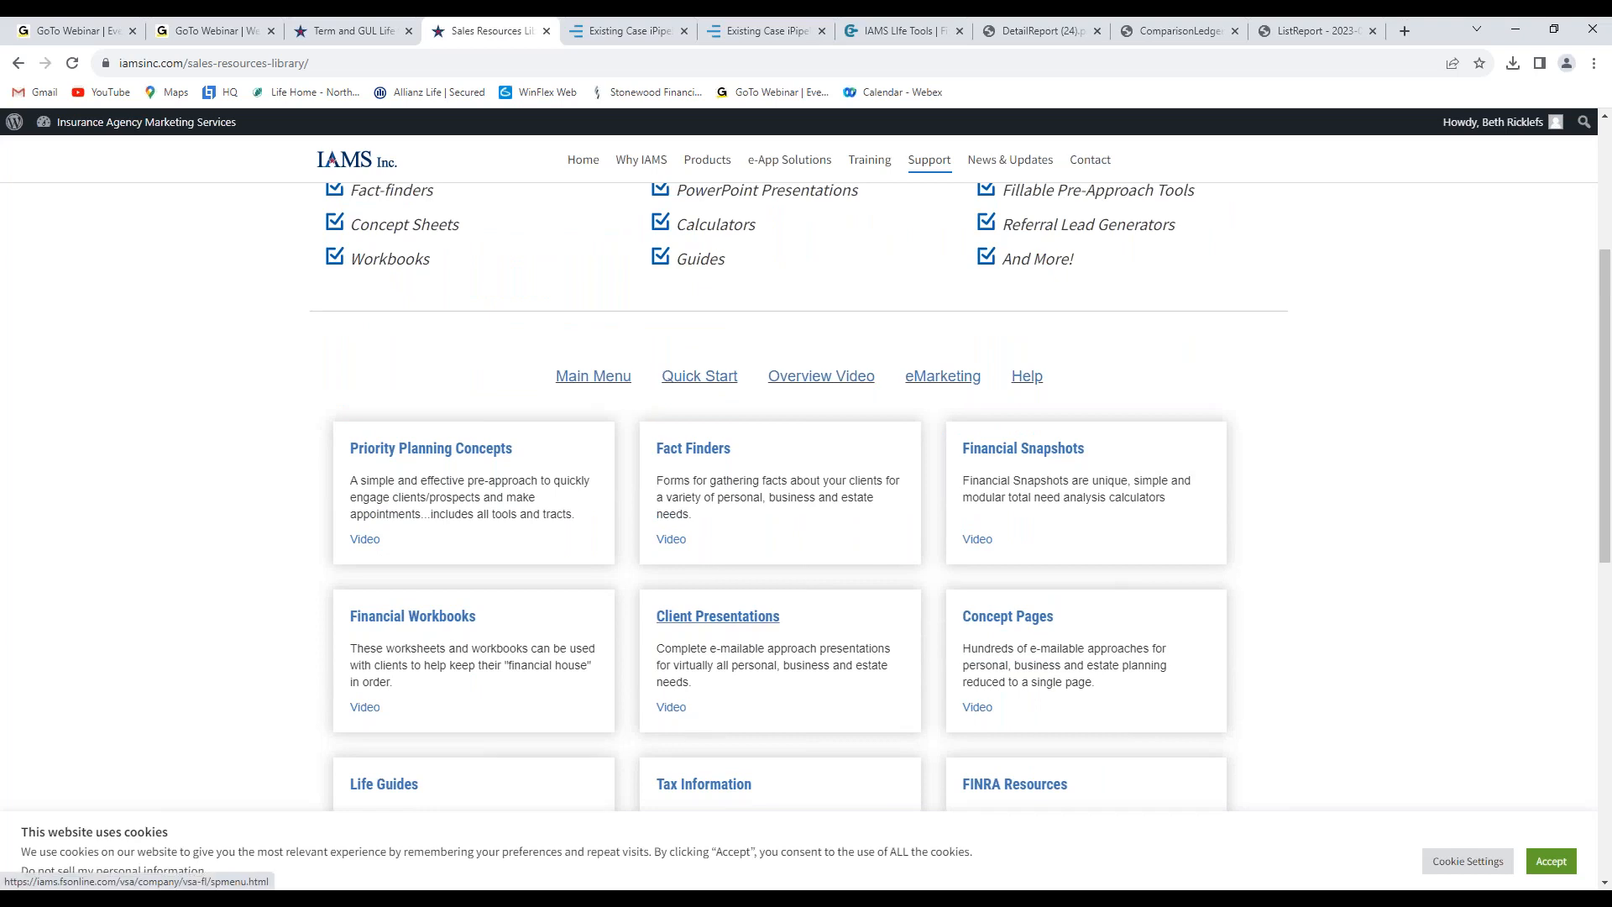
scroll(443, 646, down, 4)
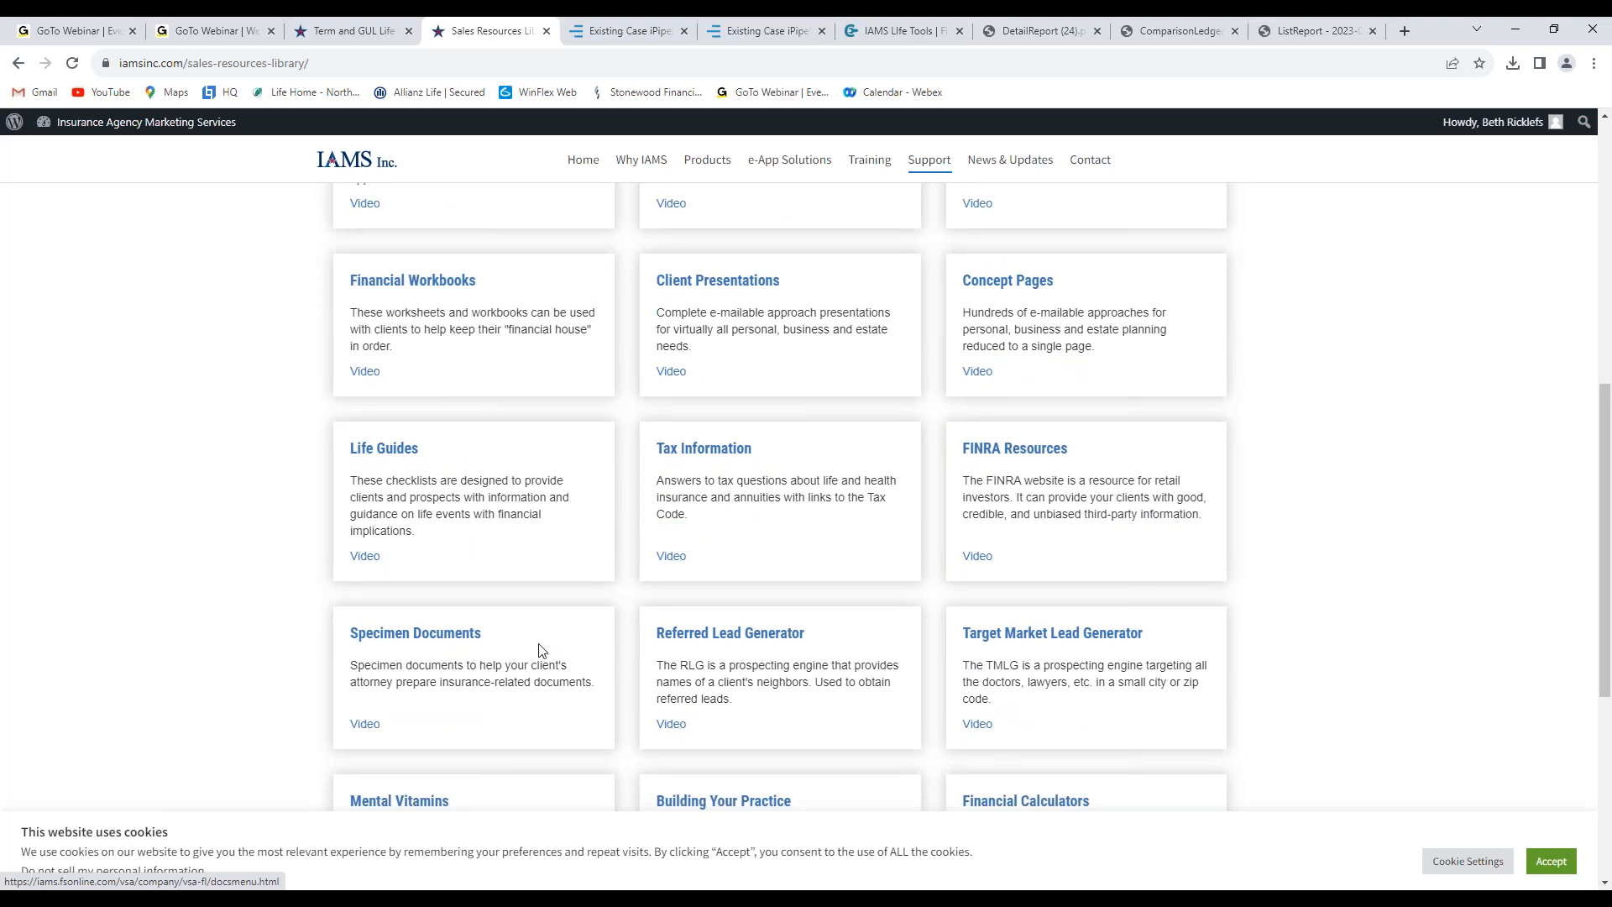
scroll(1000, 679, down, 4)
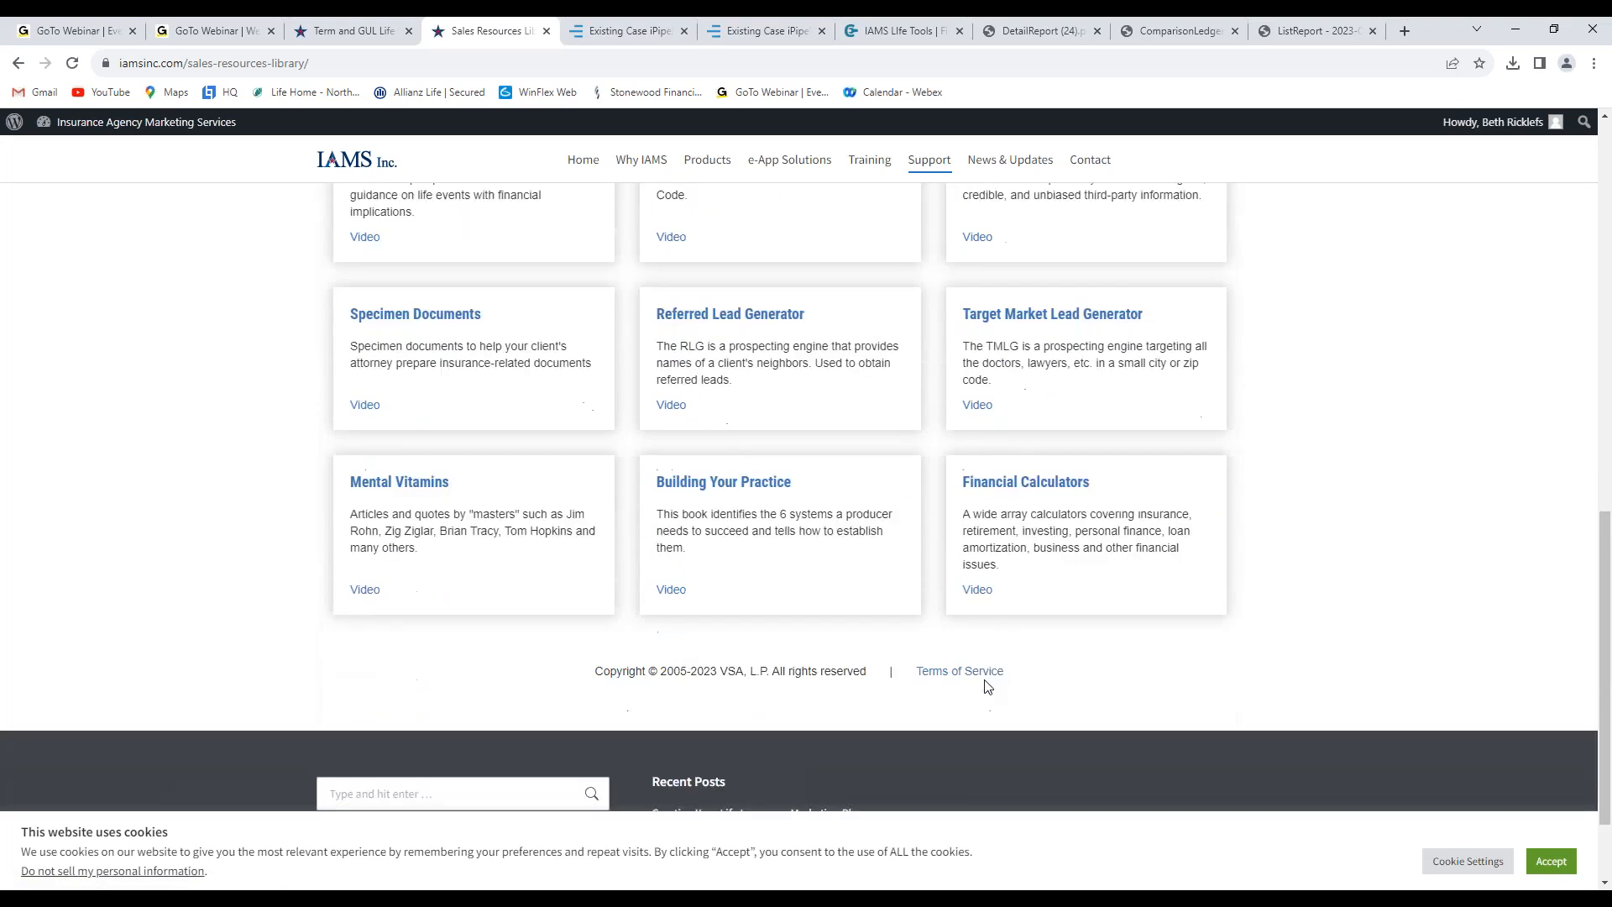
scroll(987, 687, up, 4)
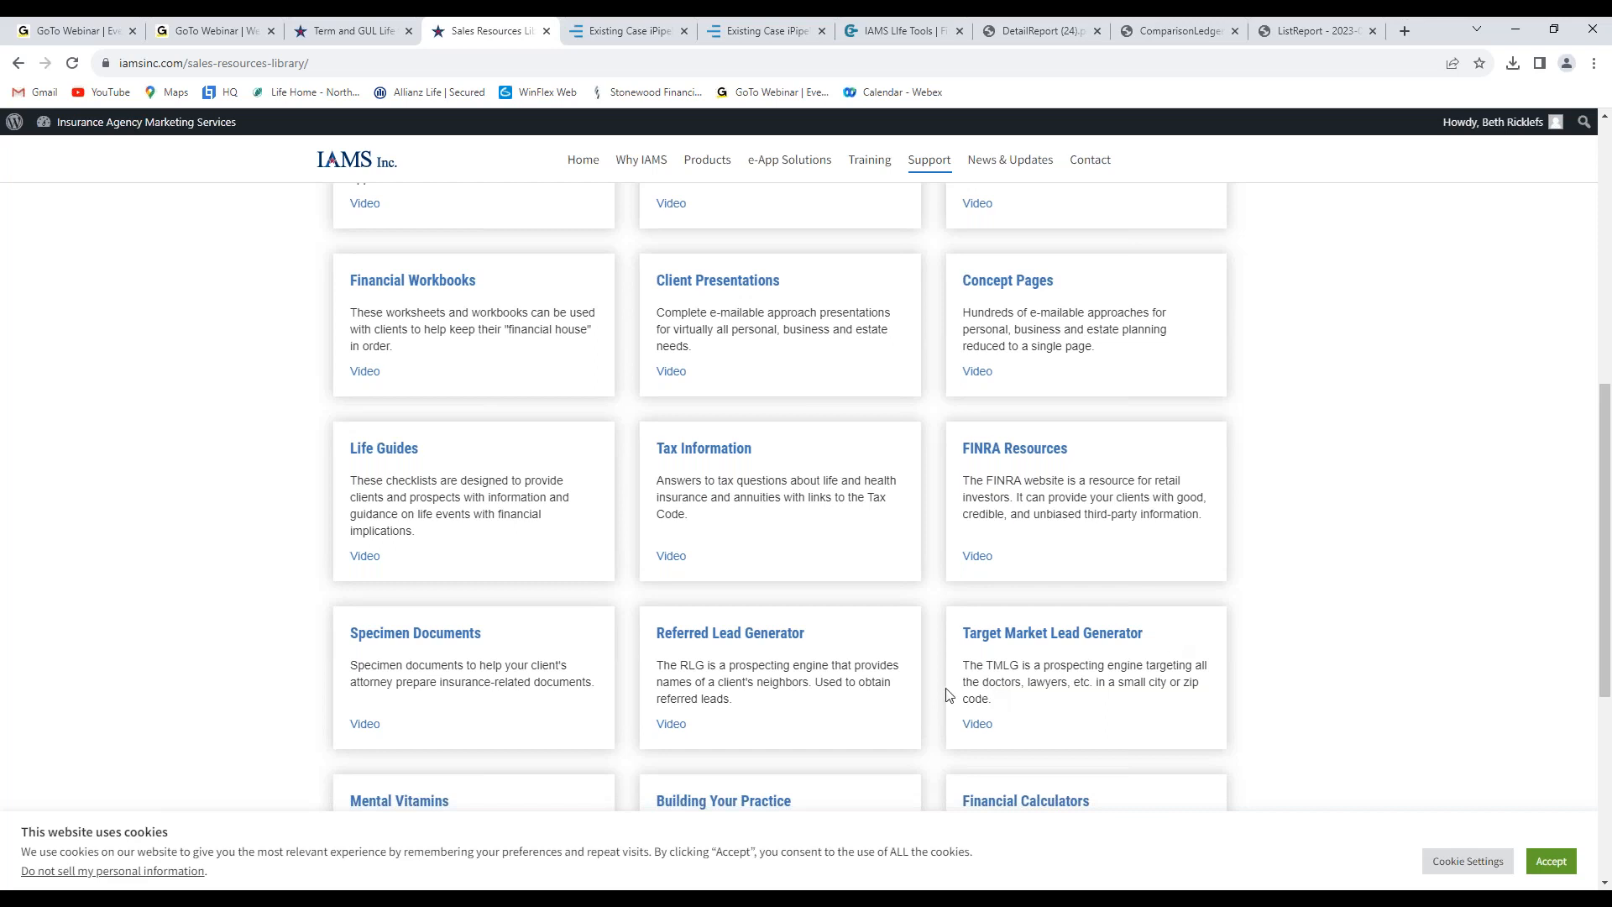
scroll(949, 695, up, 4)
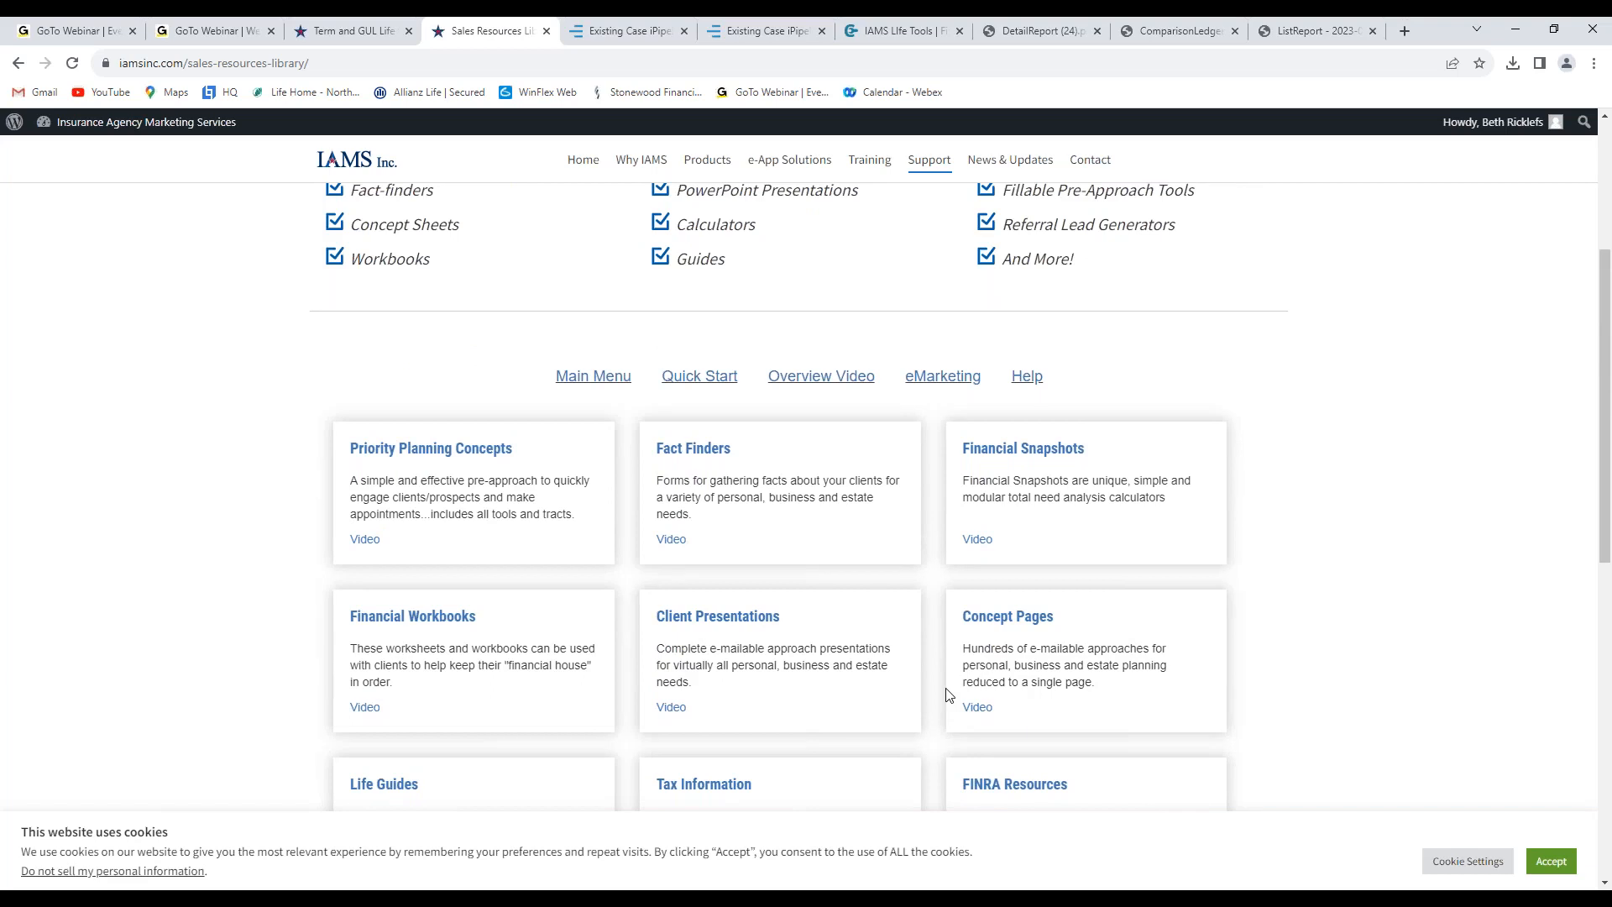
scroll(946, 695, up, 4)
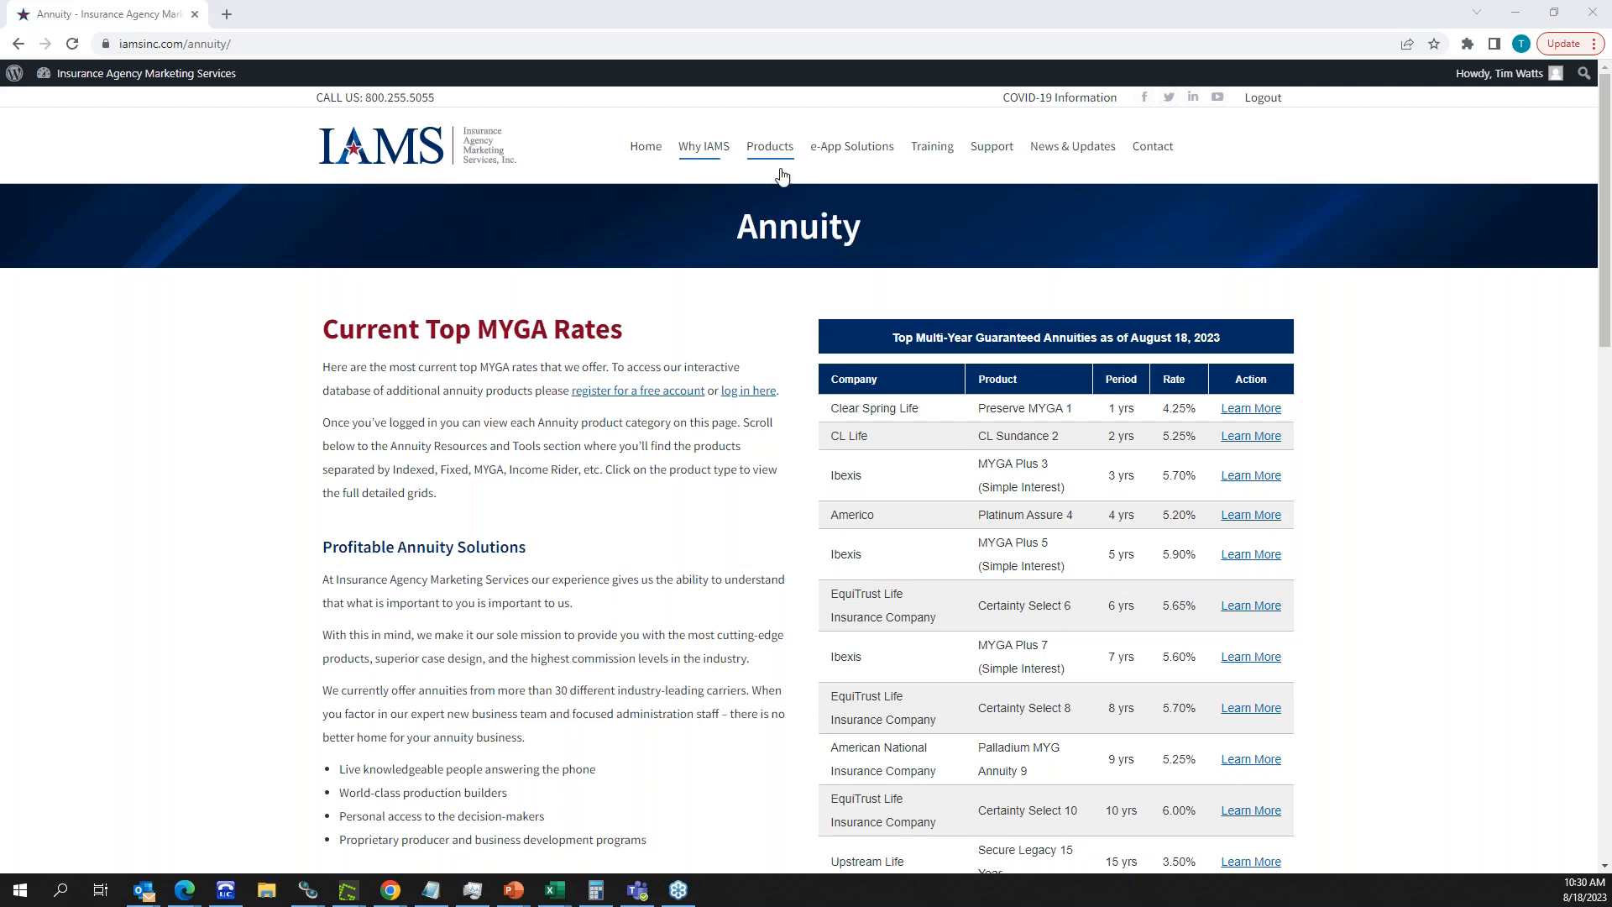
- View the Firelight Registration form, and launch Firelight from the e-App Solutions page
mouse_move(847, 156)
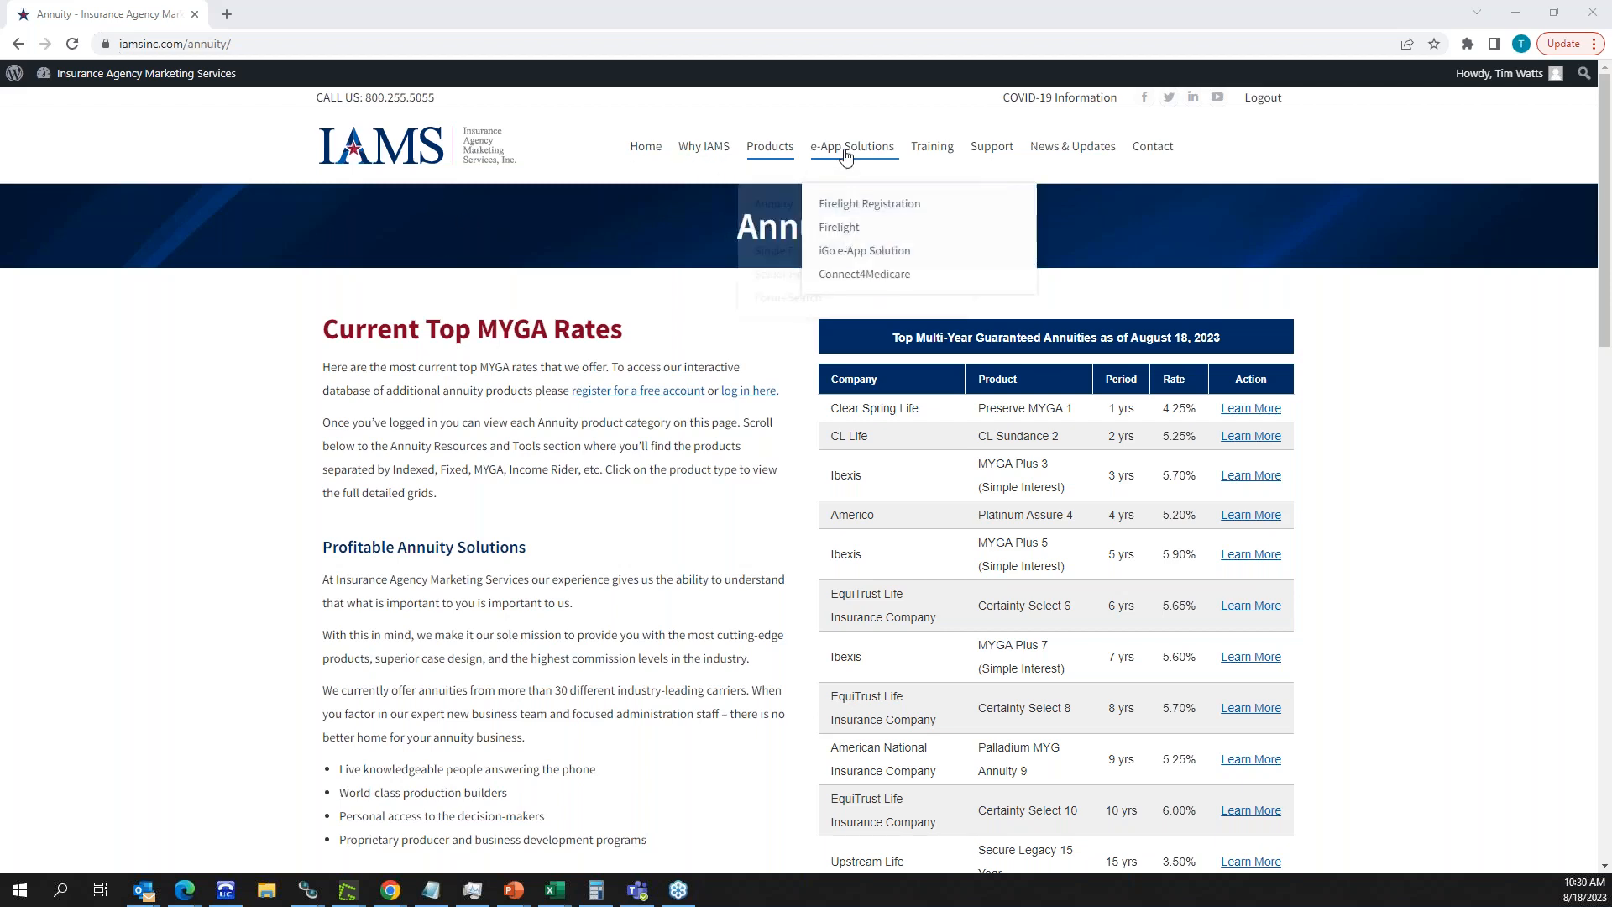
click(865, 205)
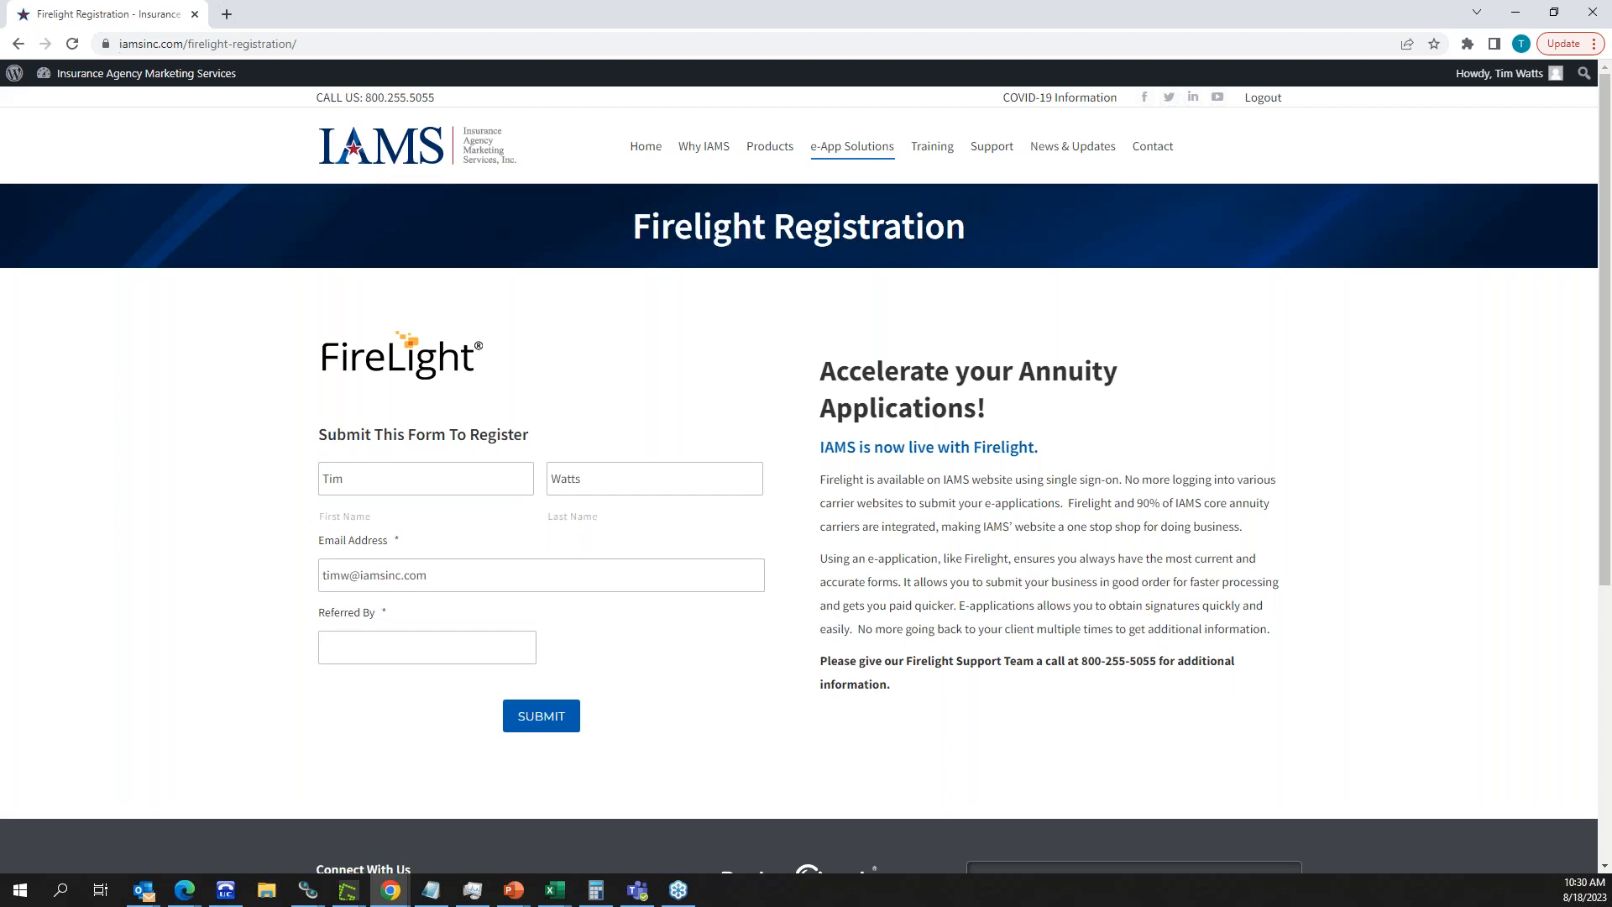
mouse_move(877, 143)
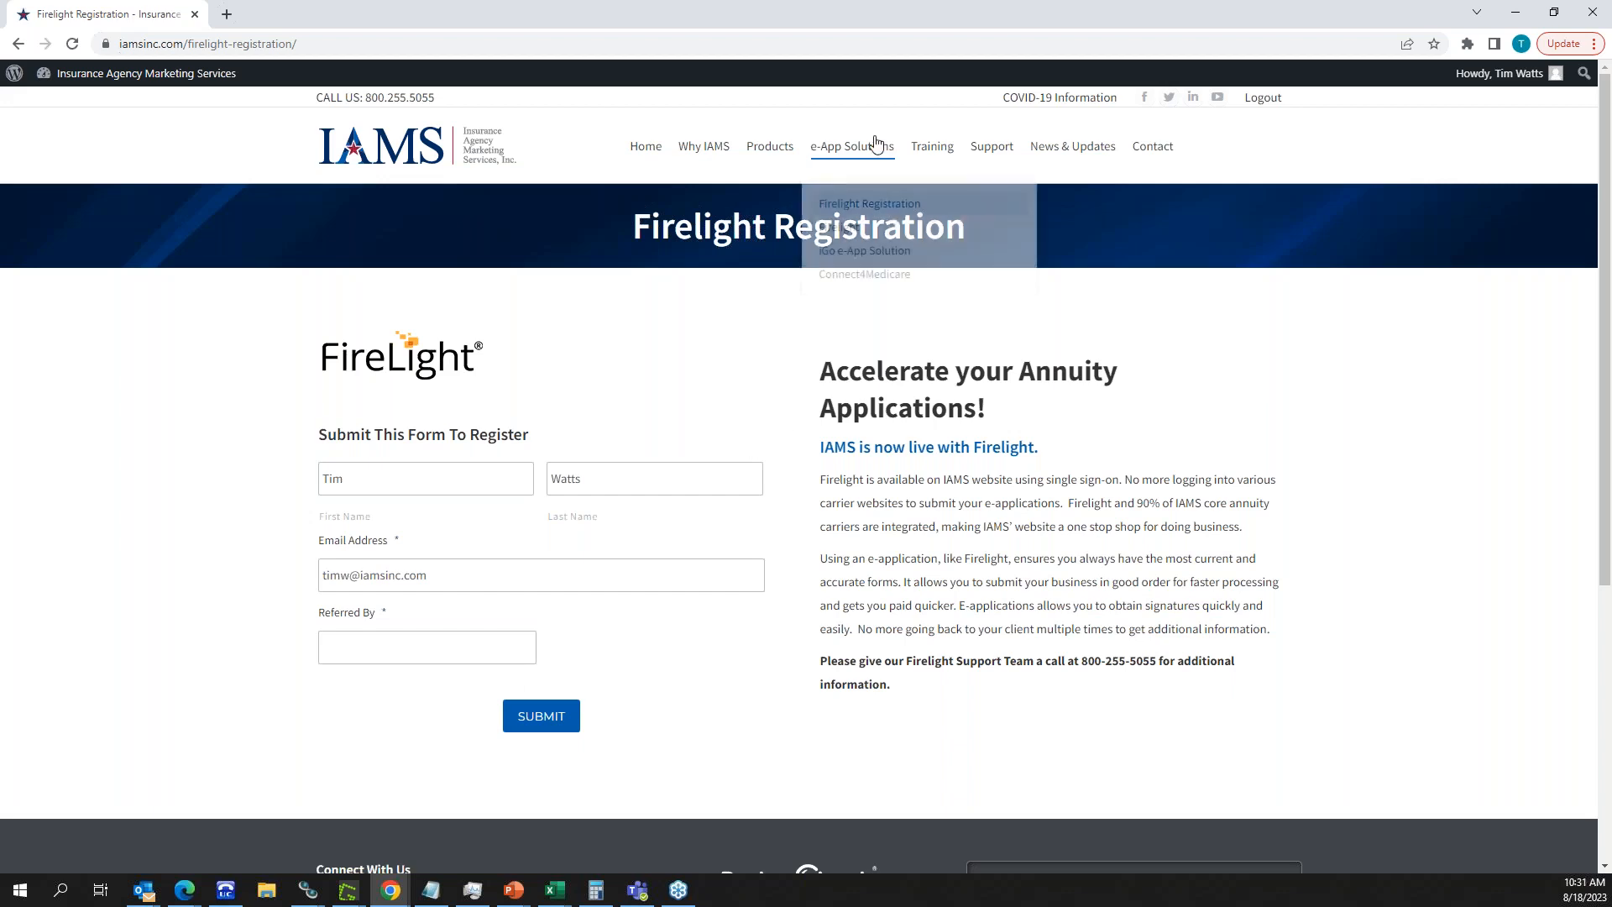
click(848, 233)
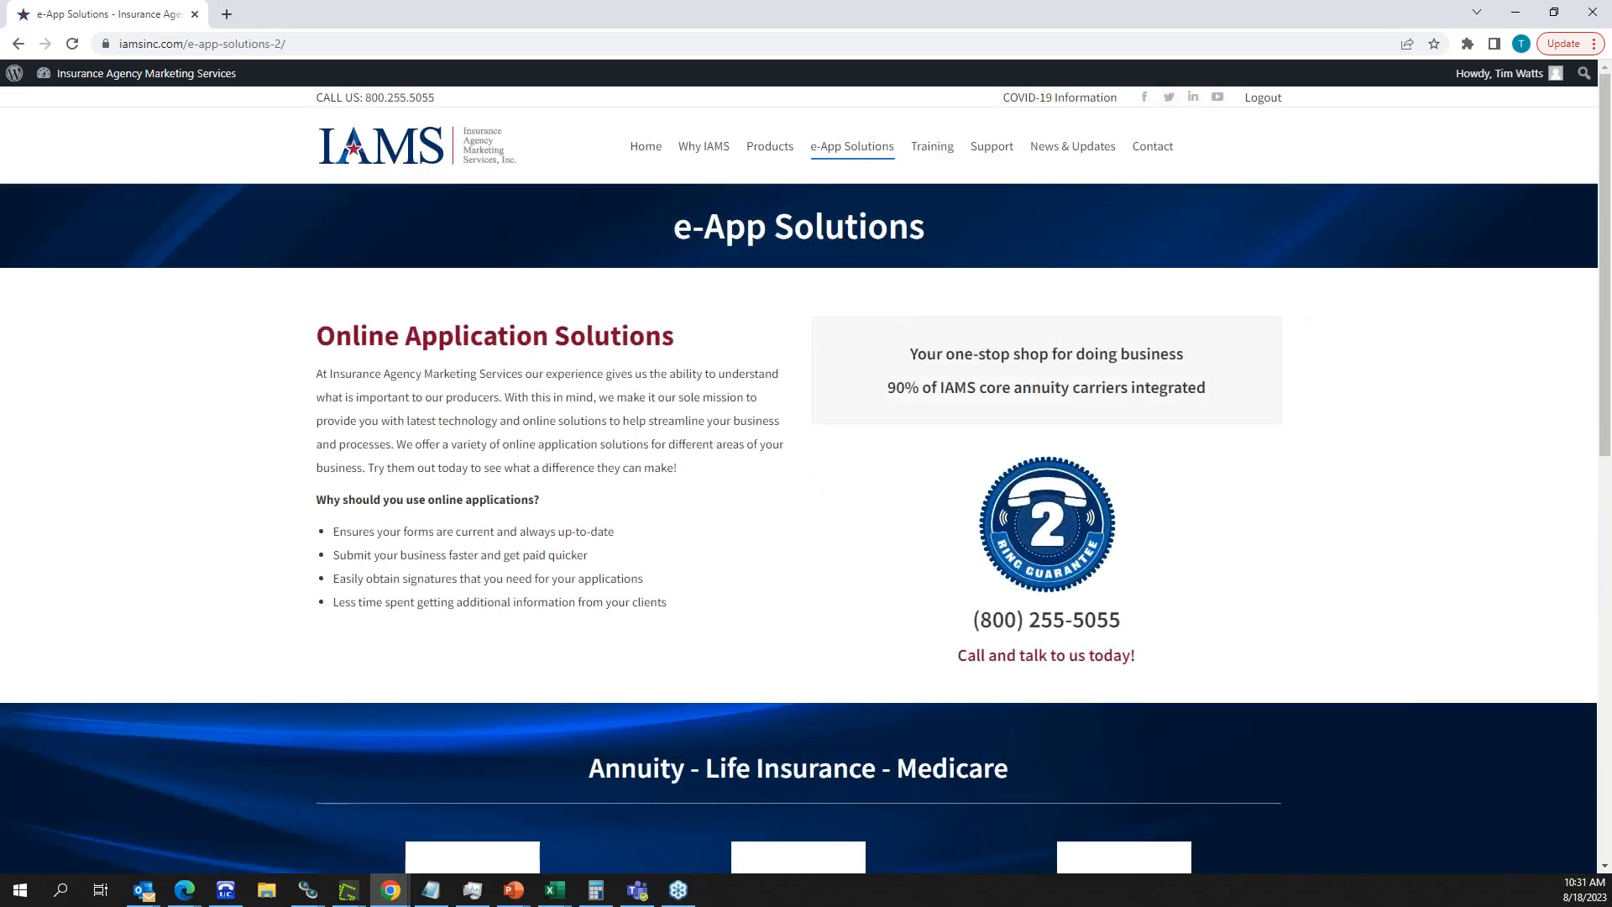
scroll(494, 586, down, 5)
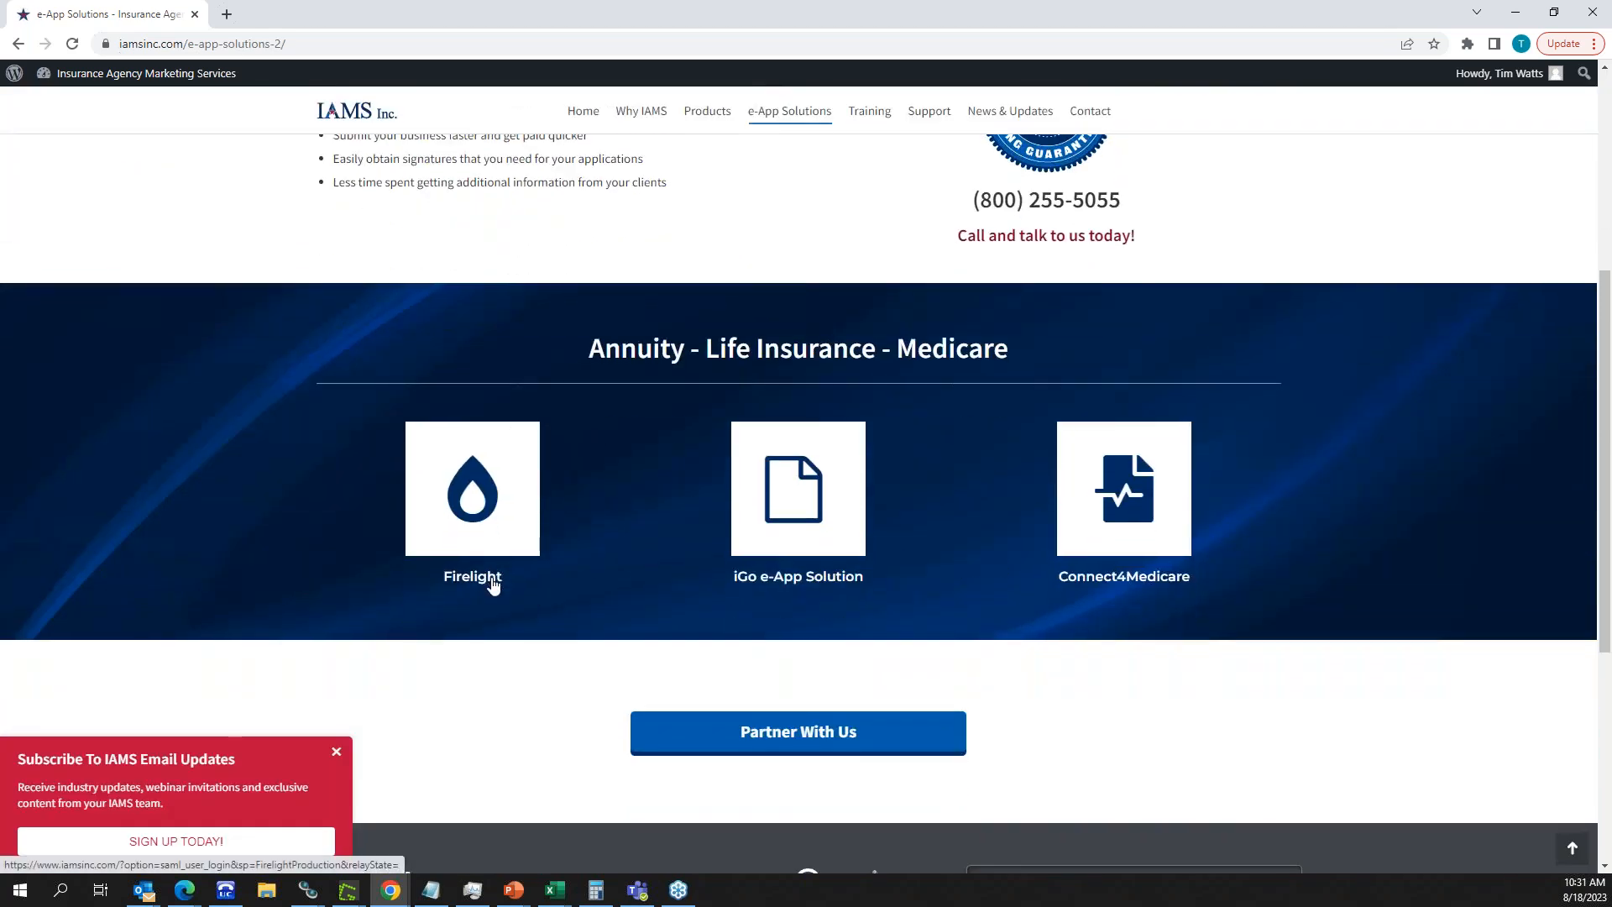
click(494, 585)
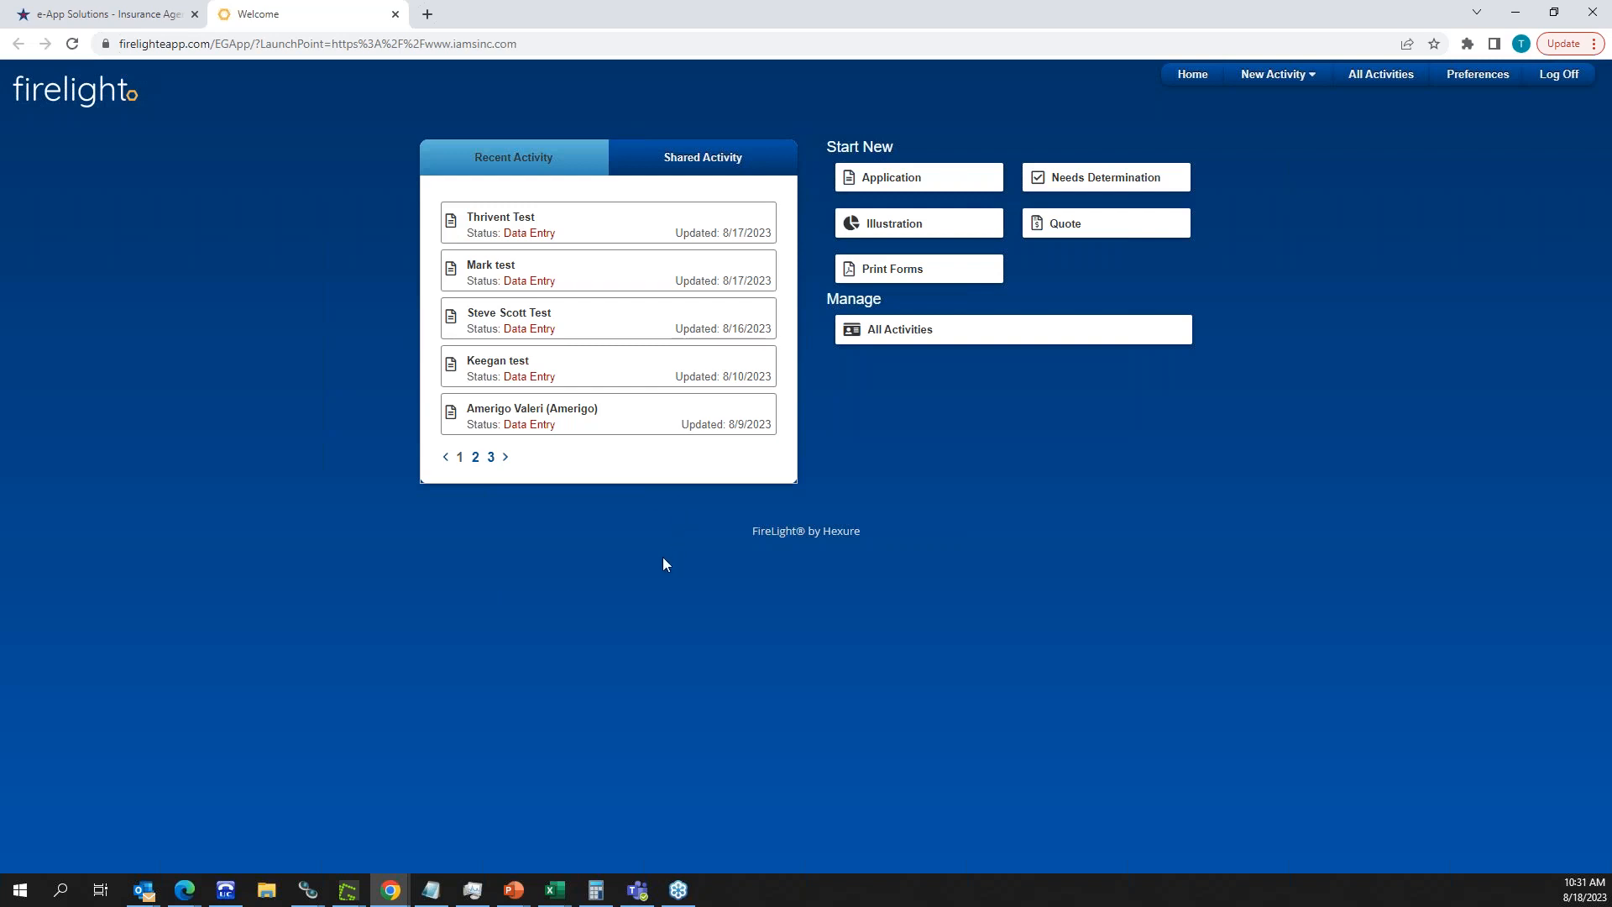
- Start a new Firelight application and narrow its product list to the Nebraska jurisdiction and the carrier Athene
click(916, 178)
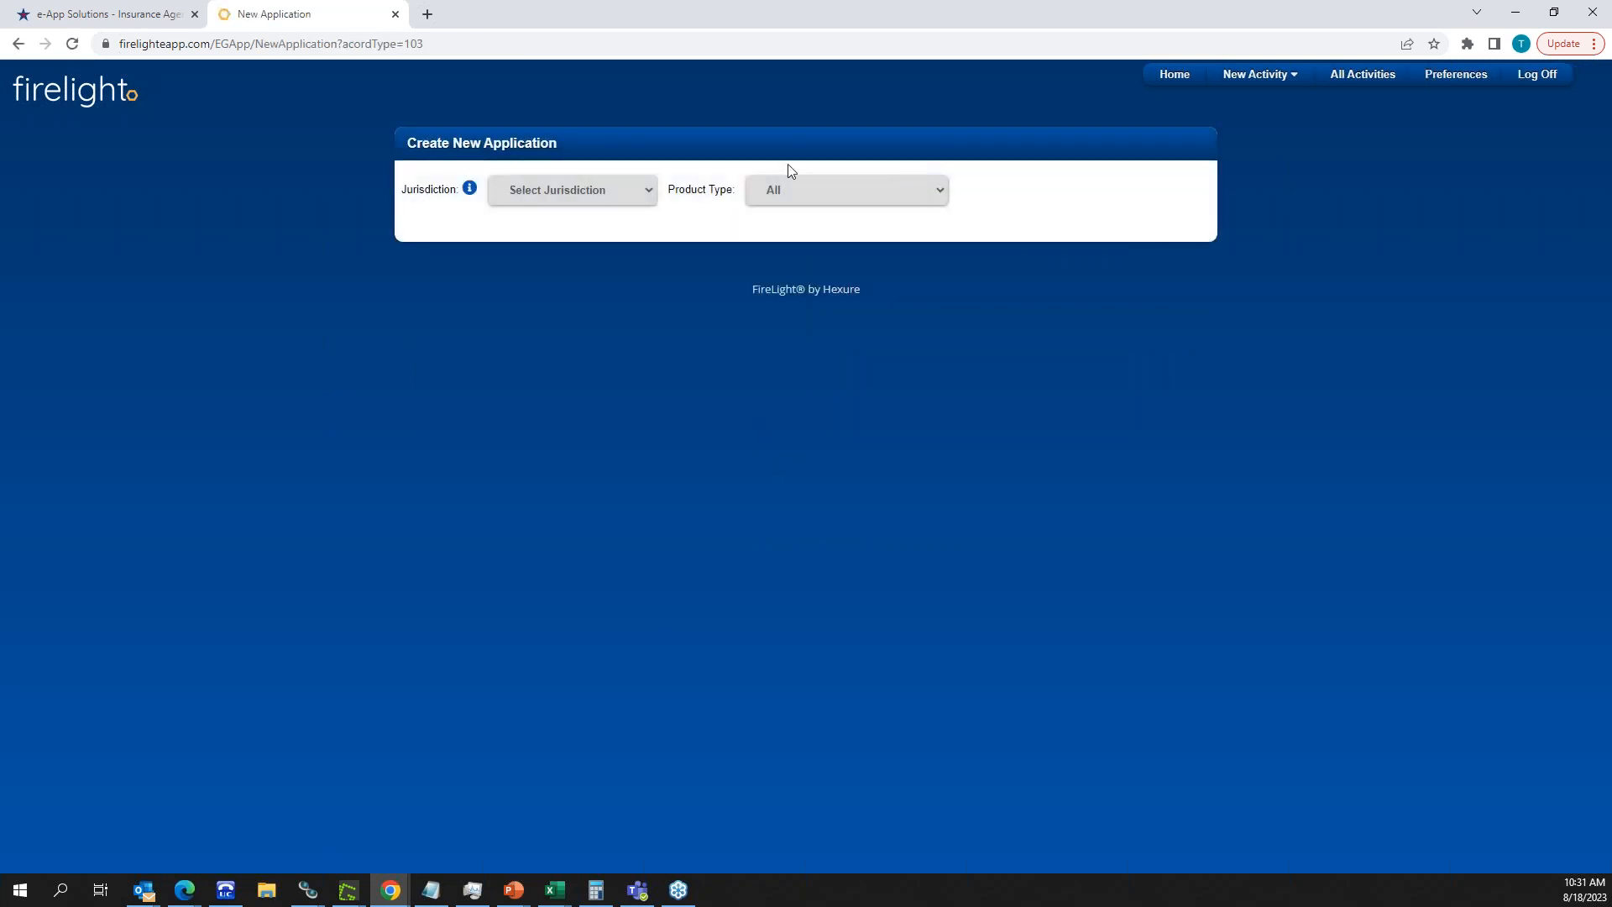
click(648, 193)
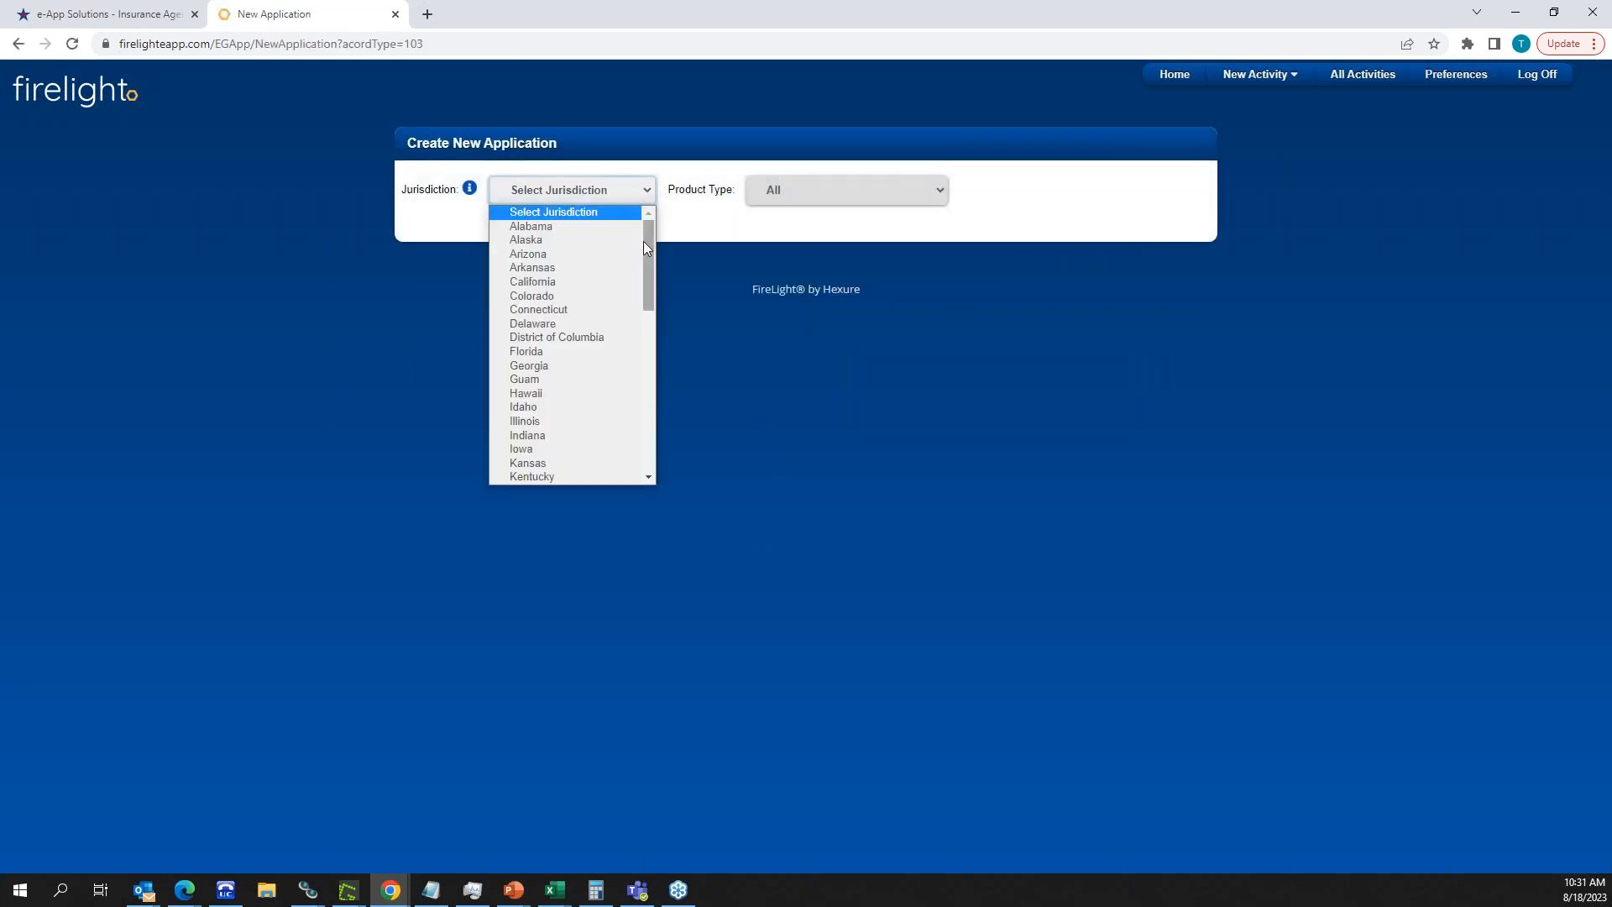
drag(650, 256, 647, 331)
click(570, 382)
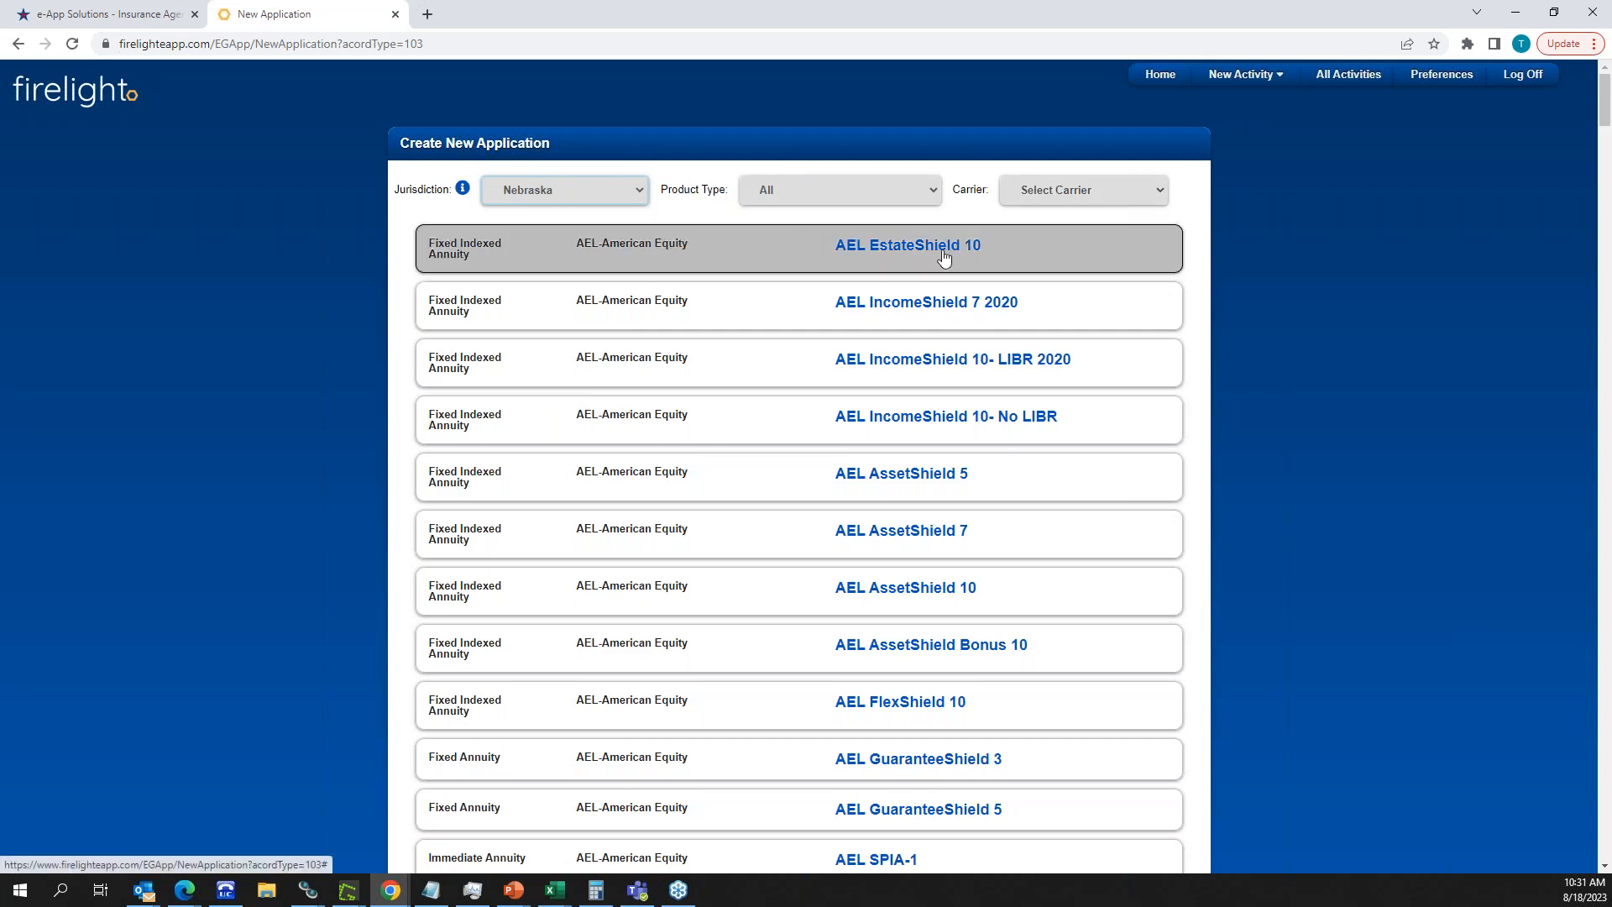
click(1079, 194)
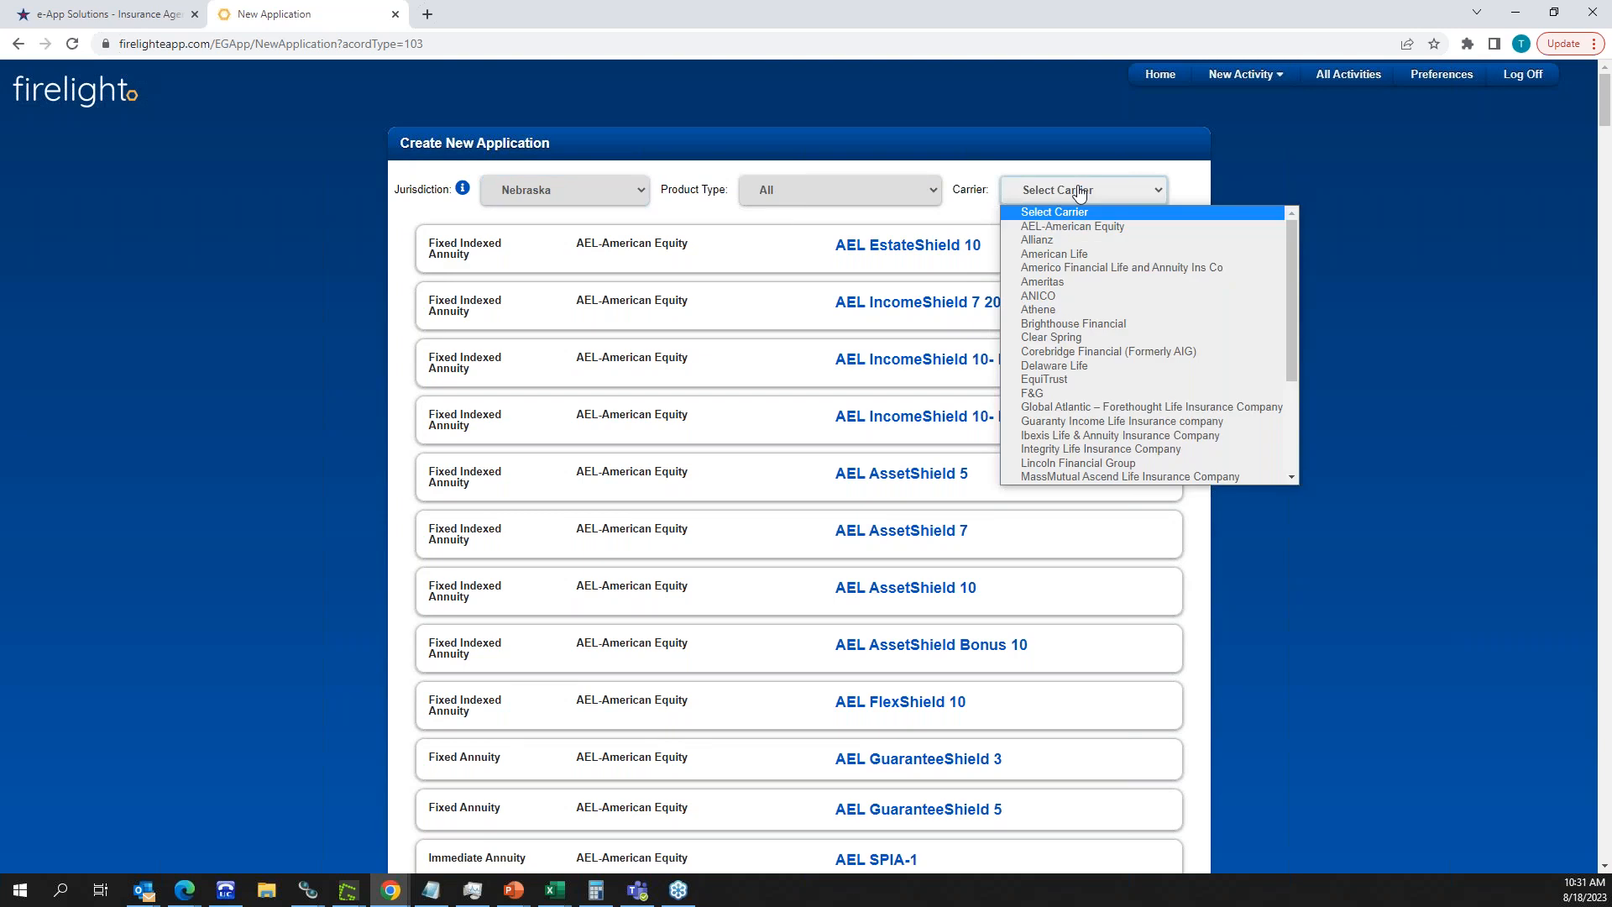
click(1069, 309)
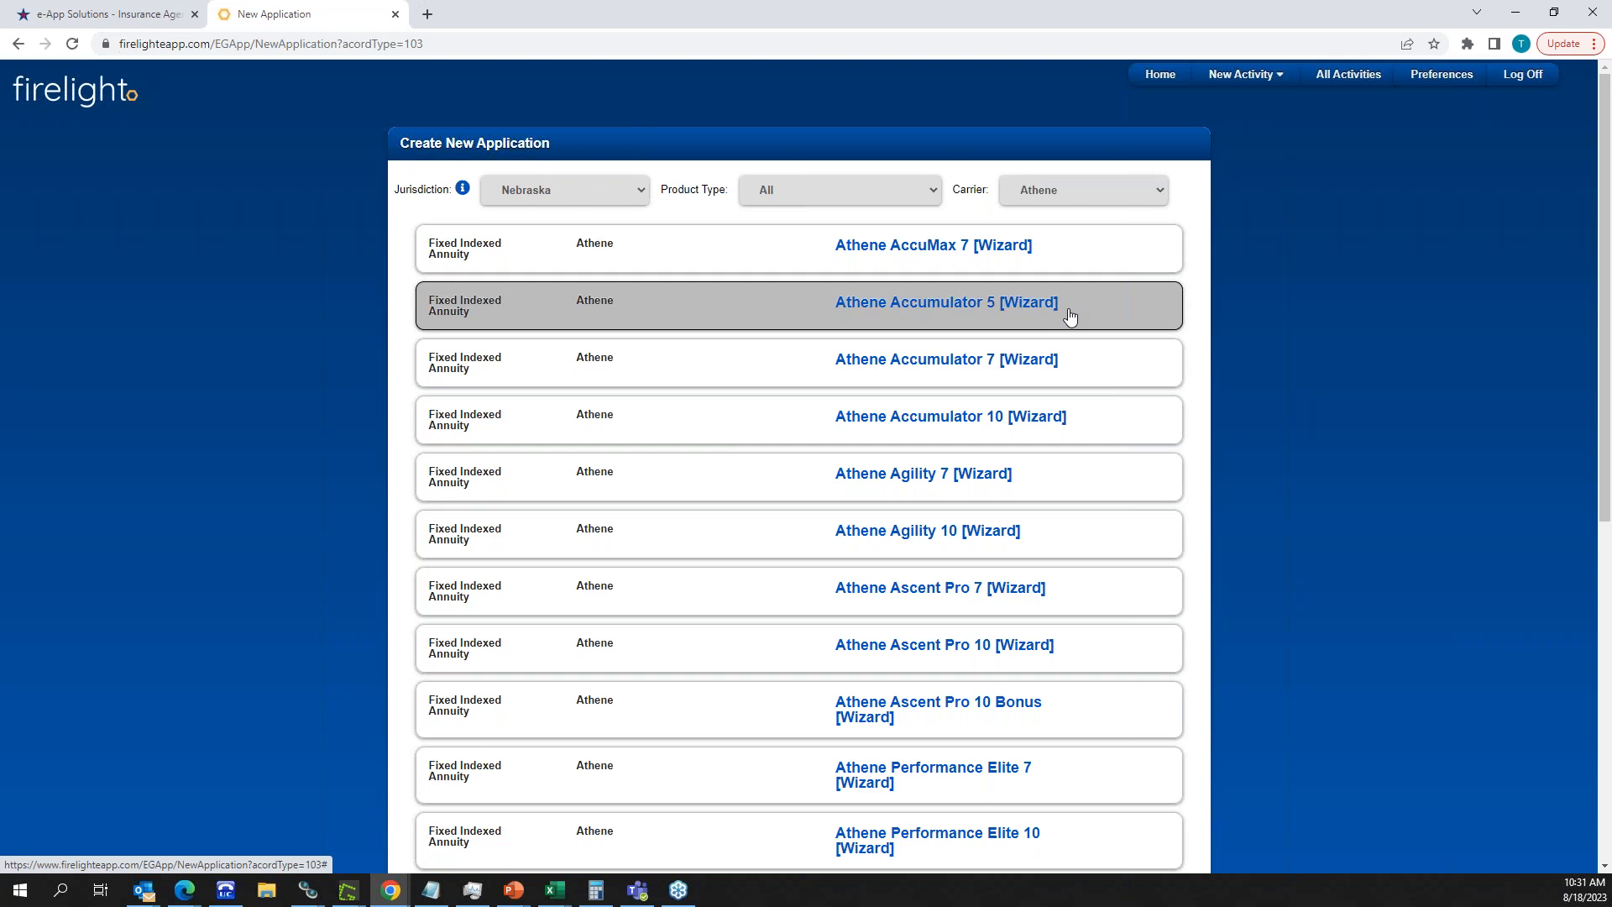
- Choose the Athene Agility 7 [Wizard] product and create the application under the name Website Test
scroll(1068, 317, down, 1)
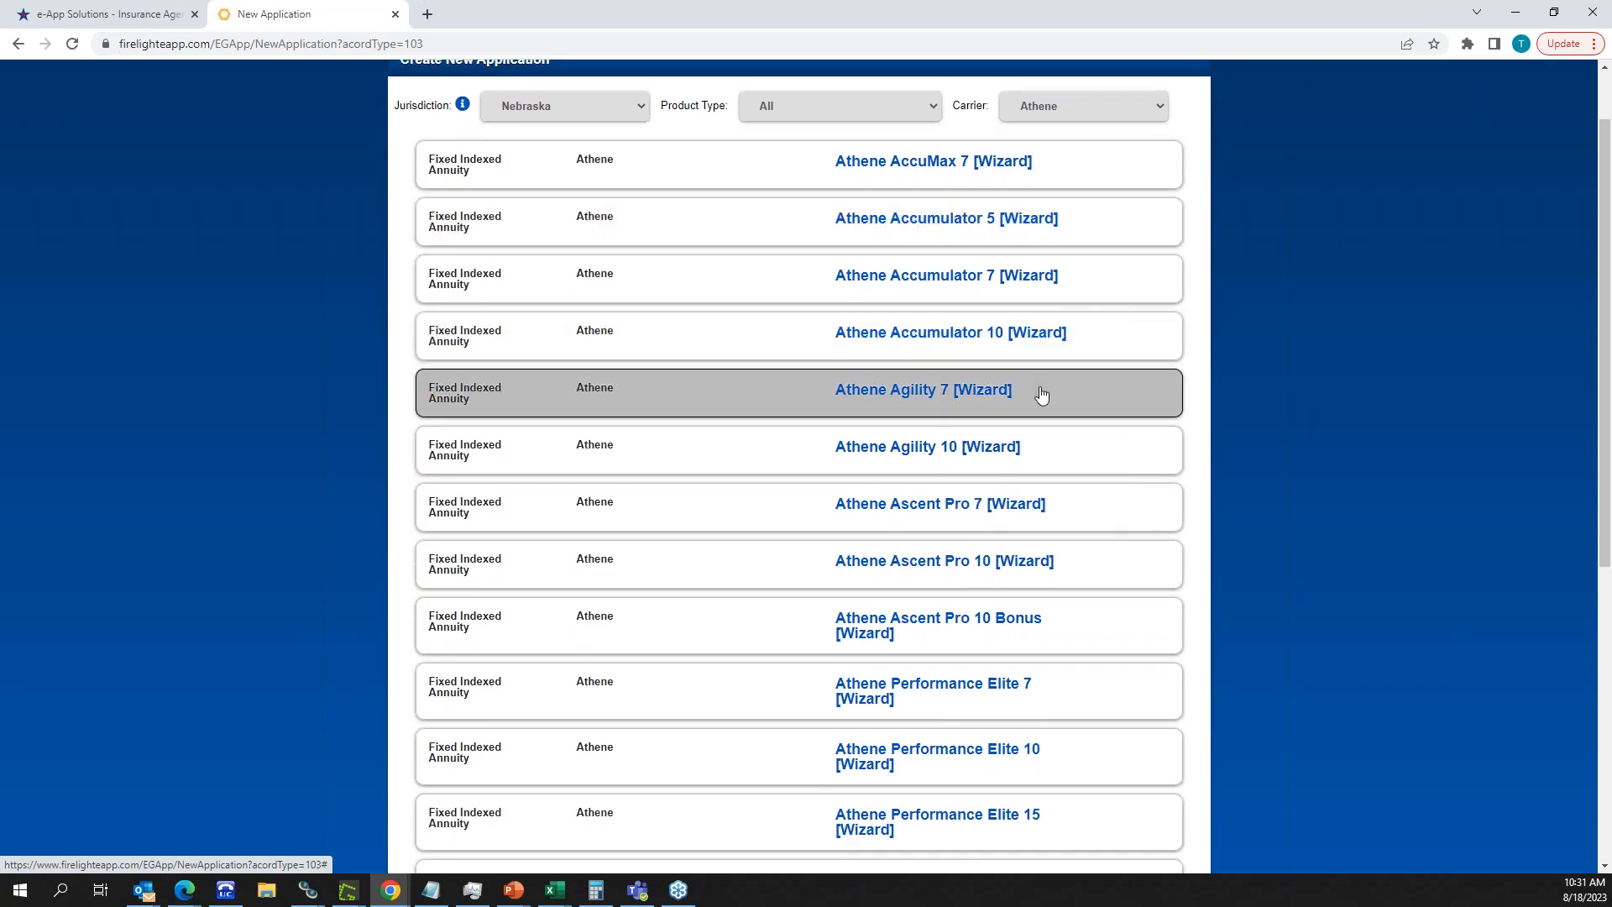
click(1042, 395)
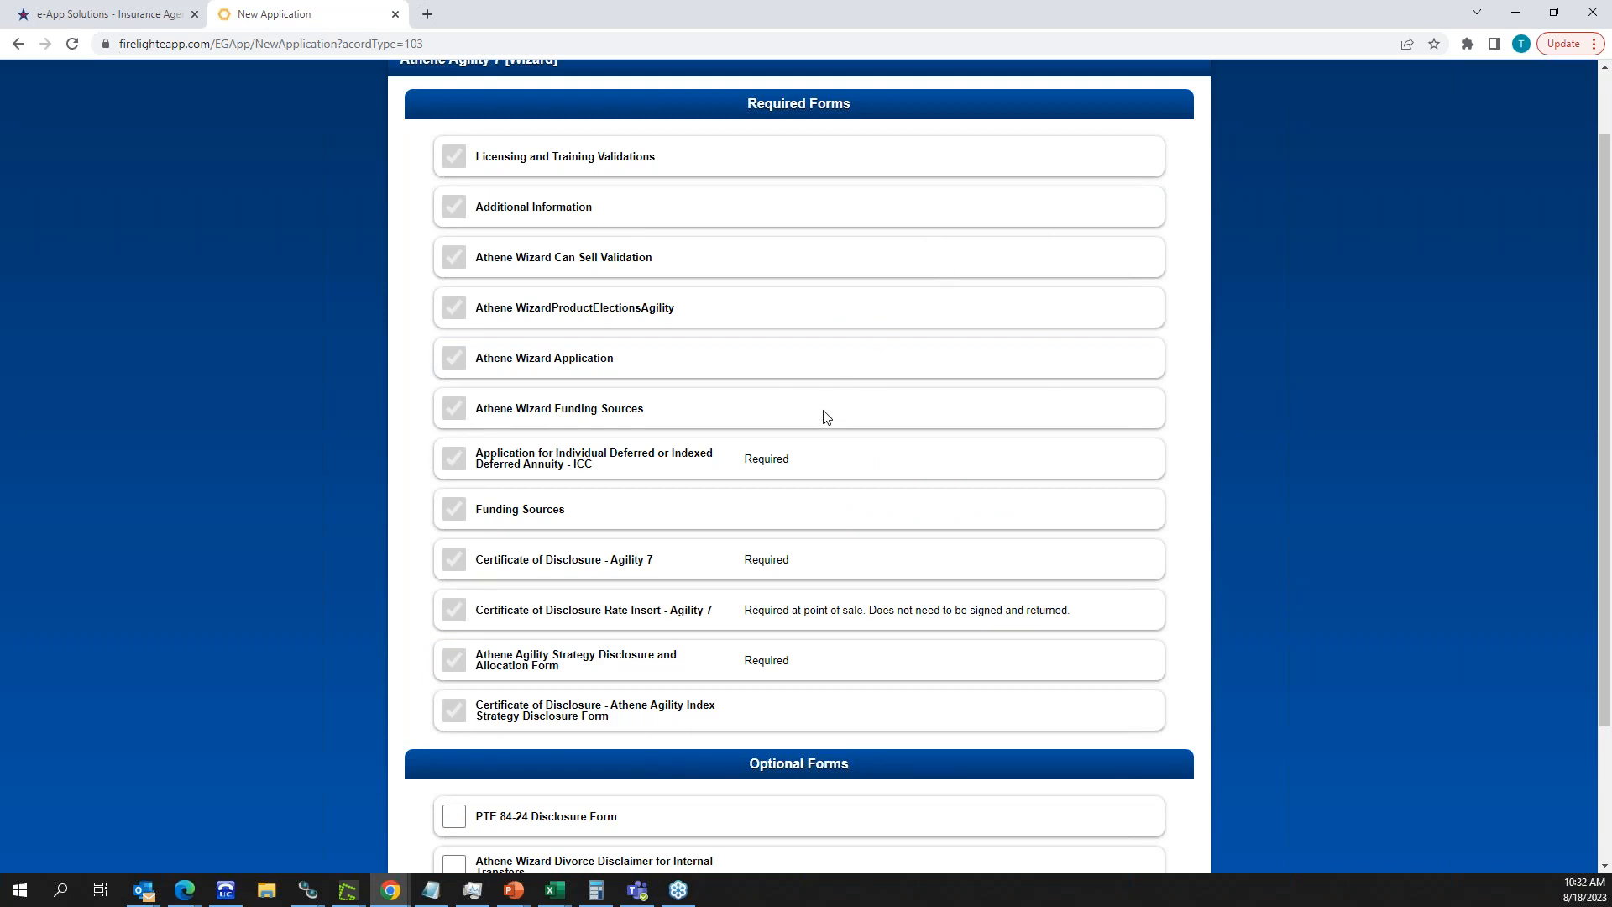
scroll(827, 417, down, 3)
click(759, 756)
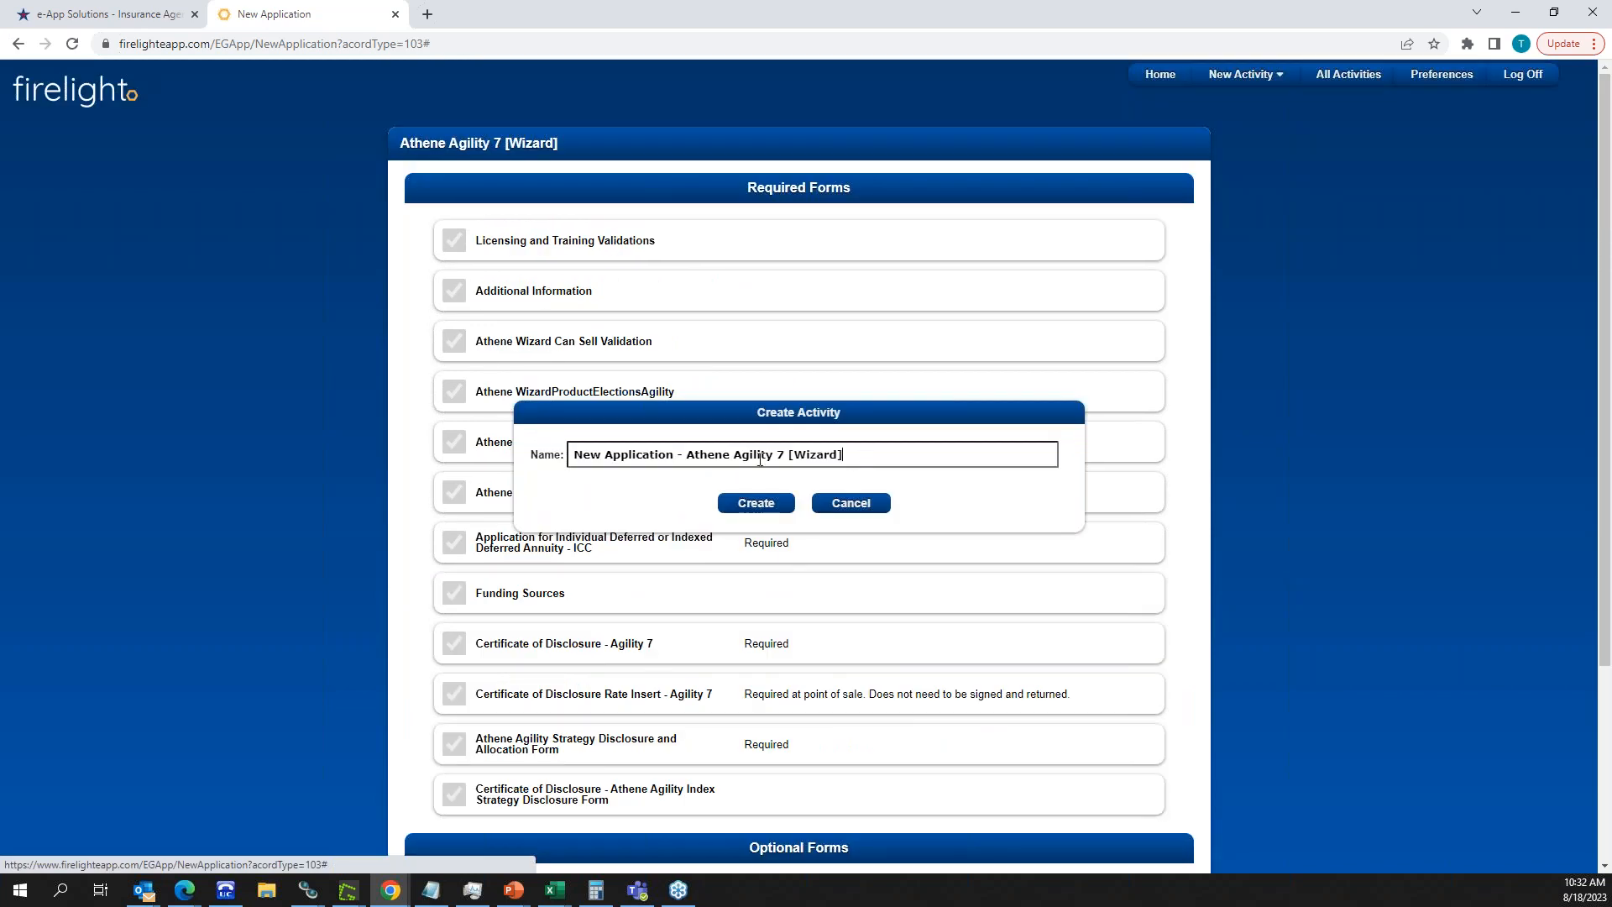
drag(845, 455, 573, 455)
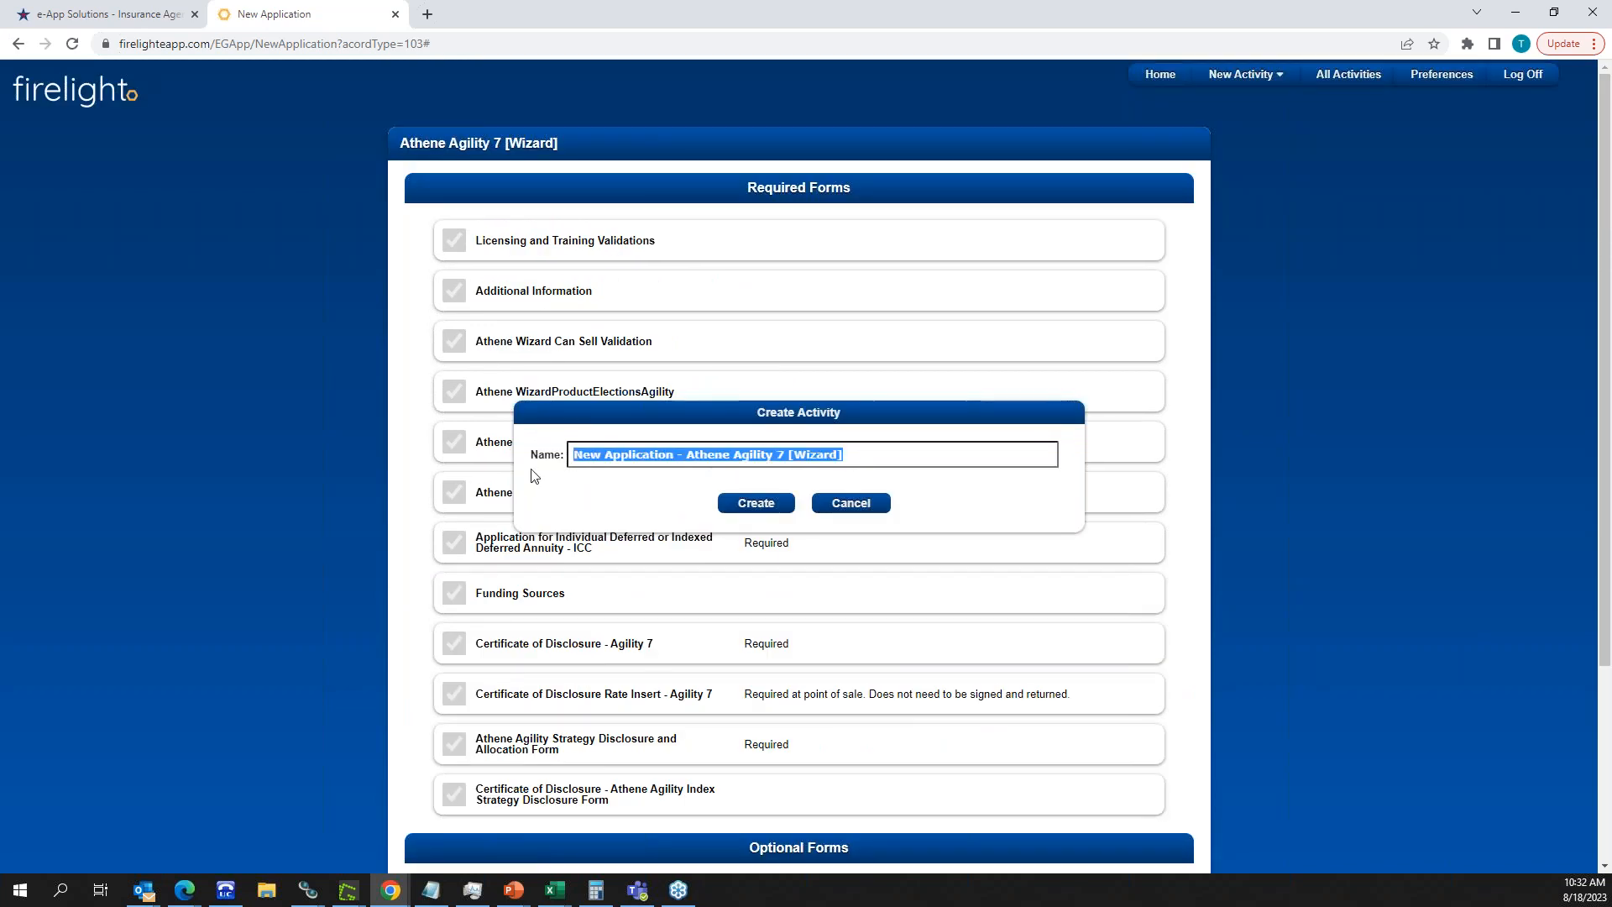
text(Websti)
key(BackSpace)
key(BackSpace)
text(ite Test)
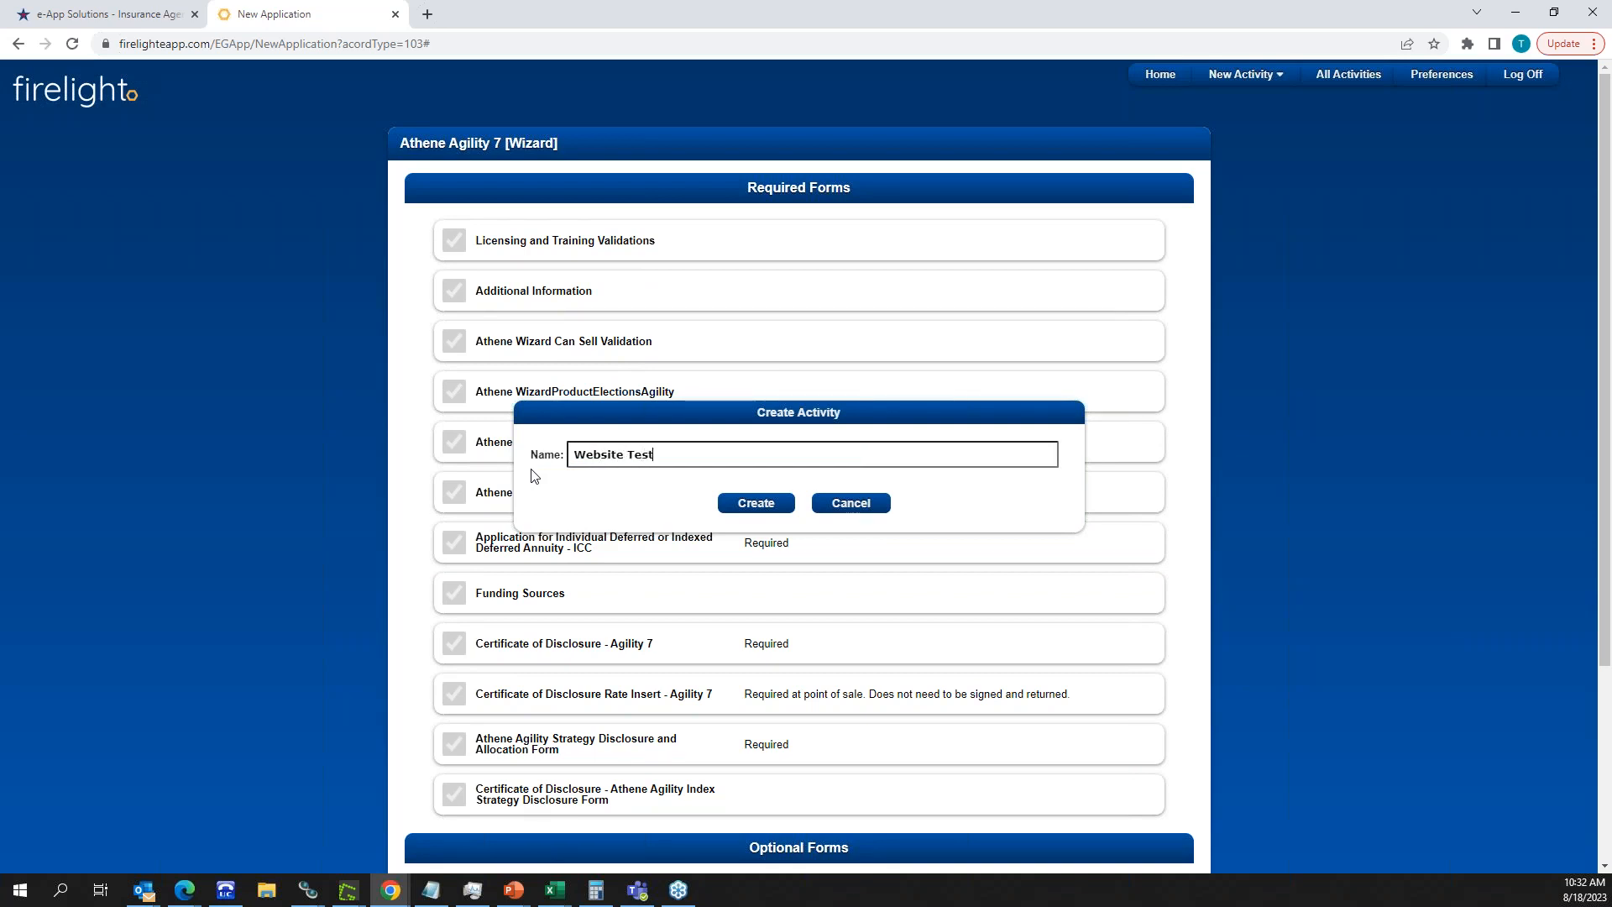
click(755, 503)
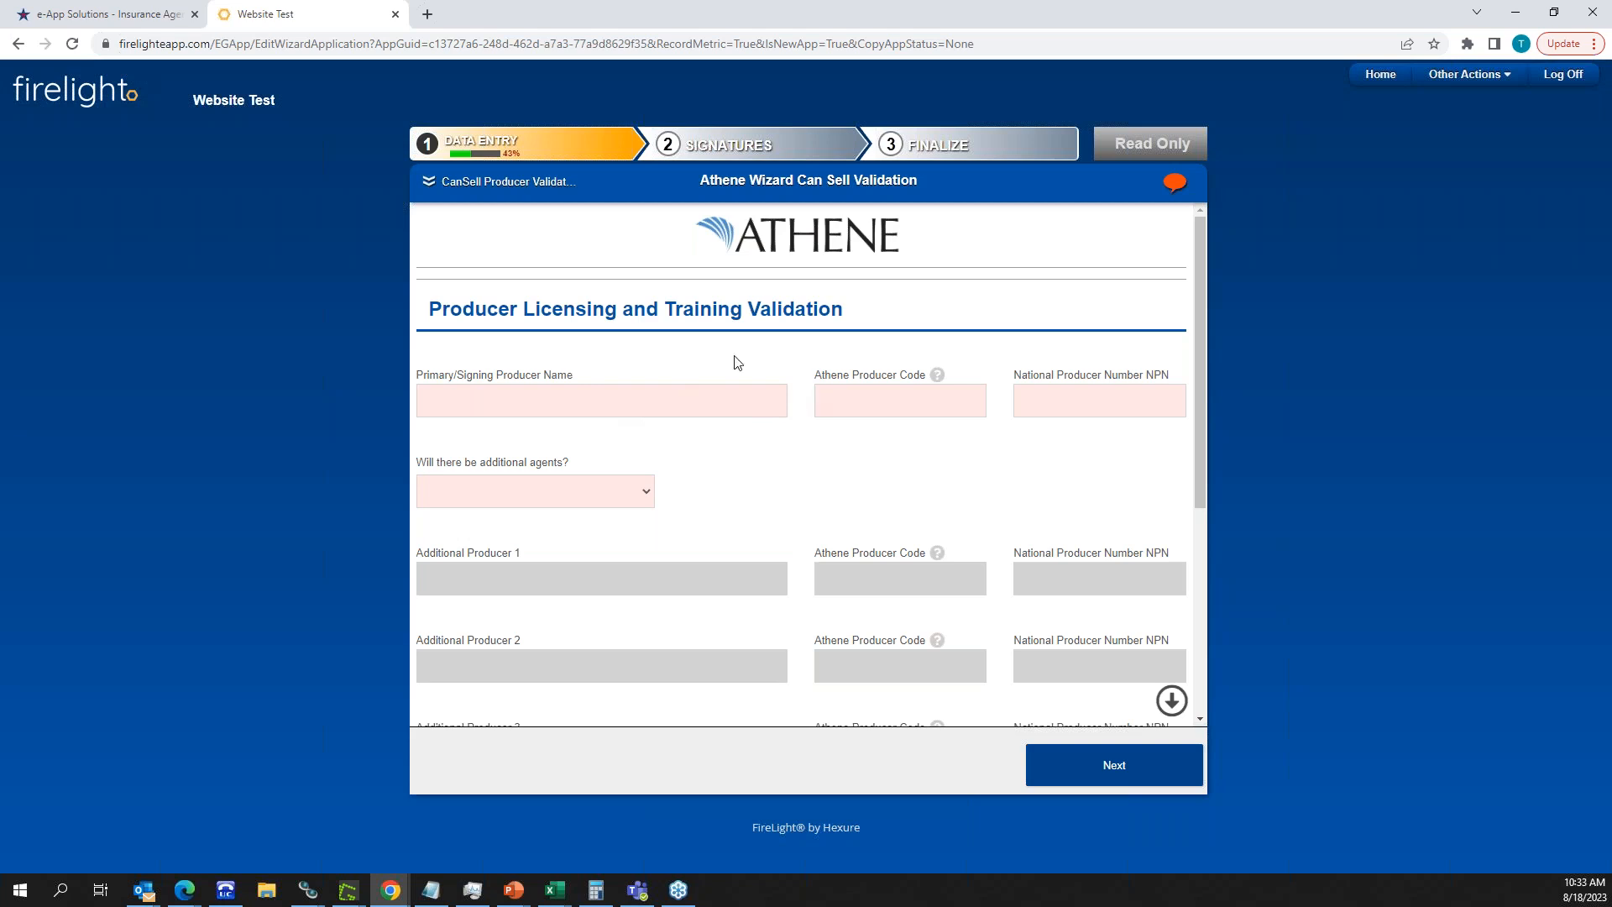
- Review the application's outstanding required data entry items and the list of its wizard pages
click(514, 160)
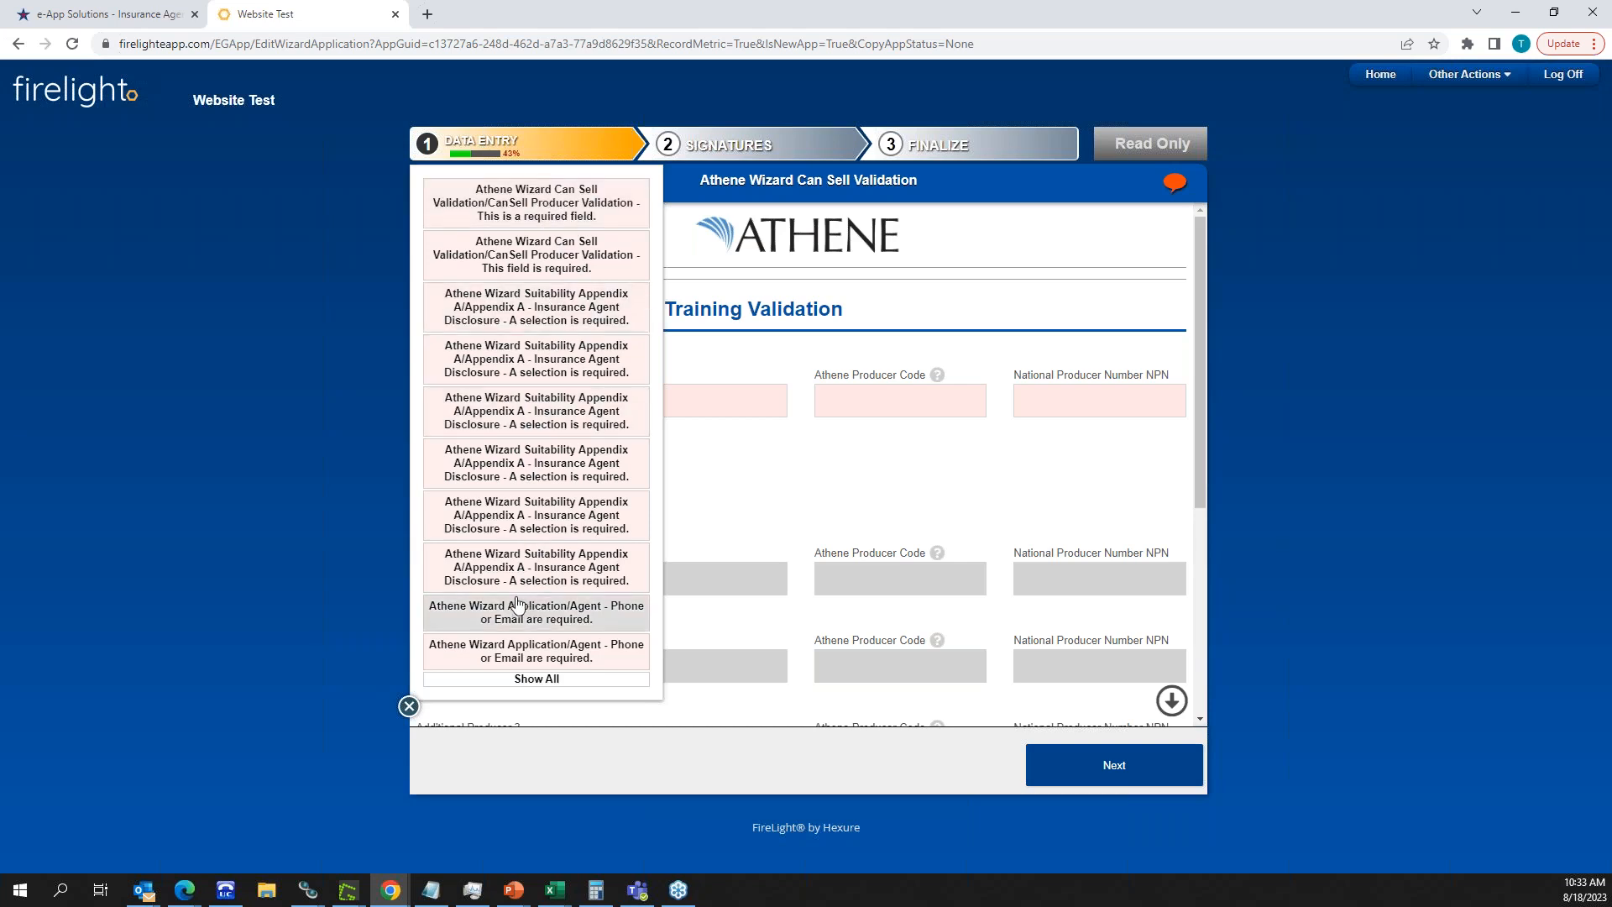
click(409, 707)
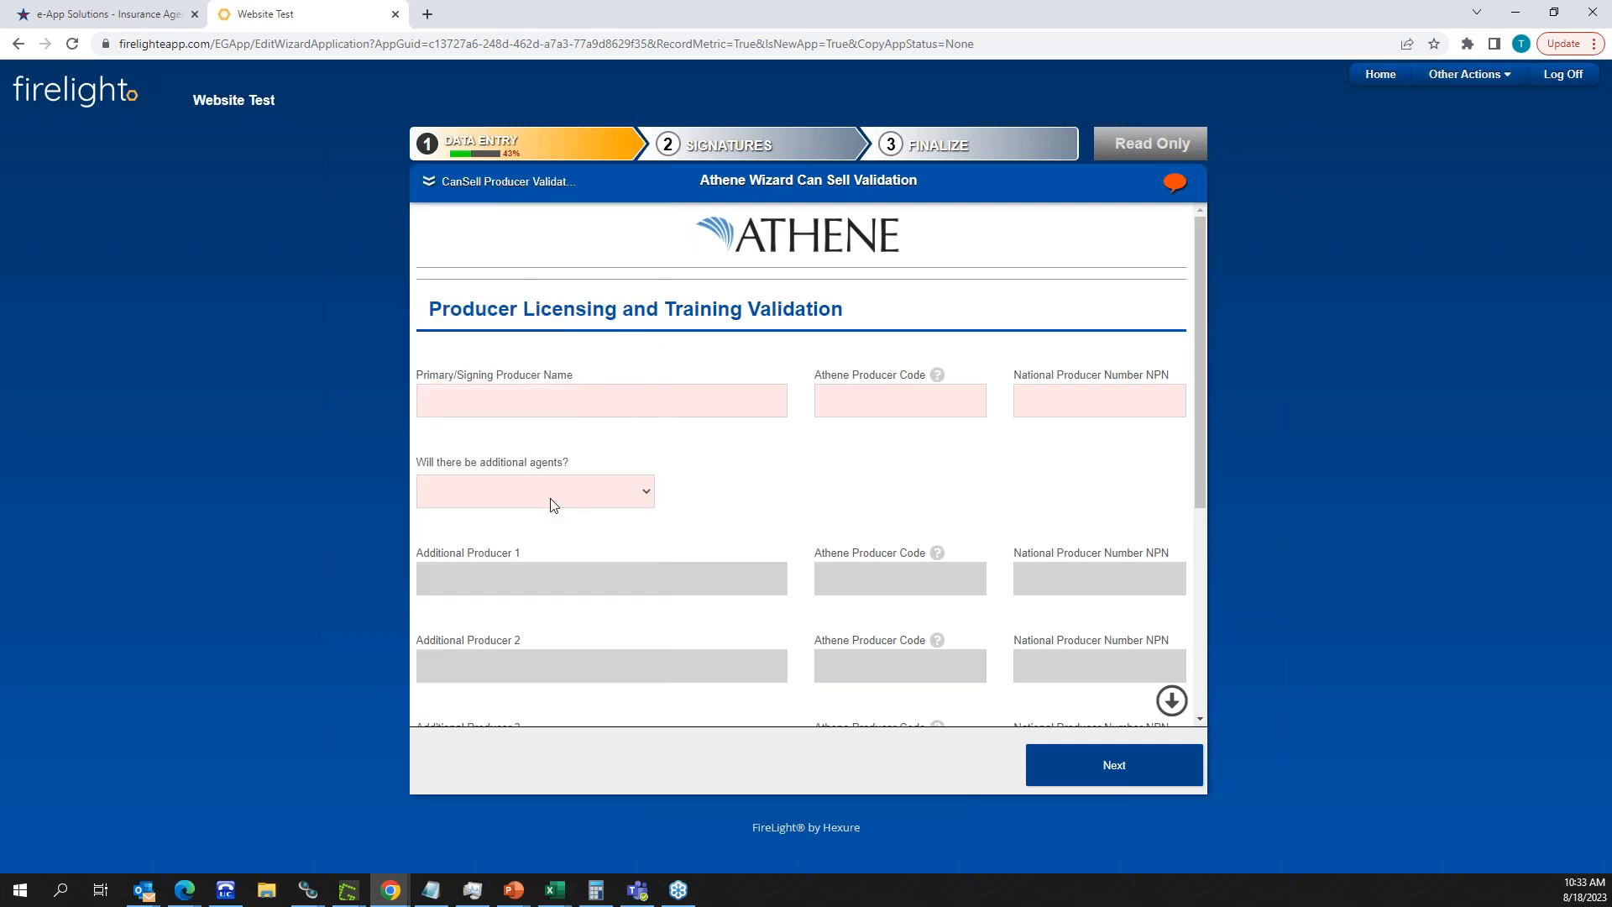
click(429, 184)
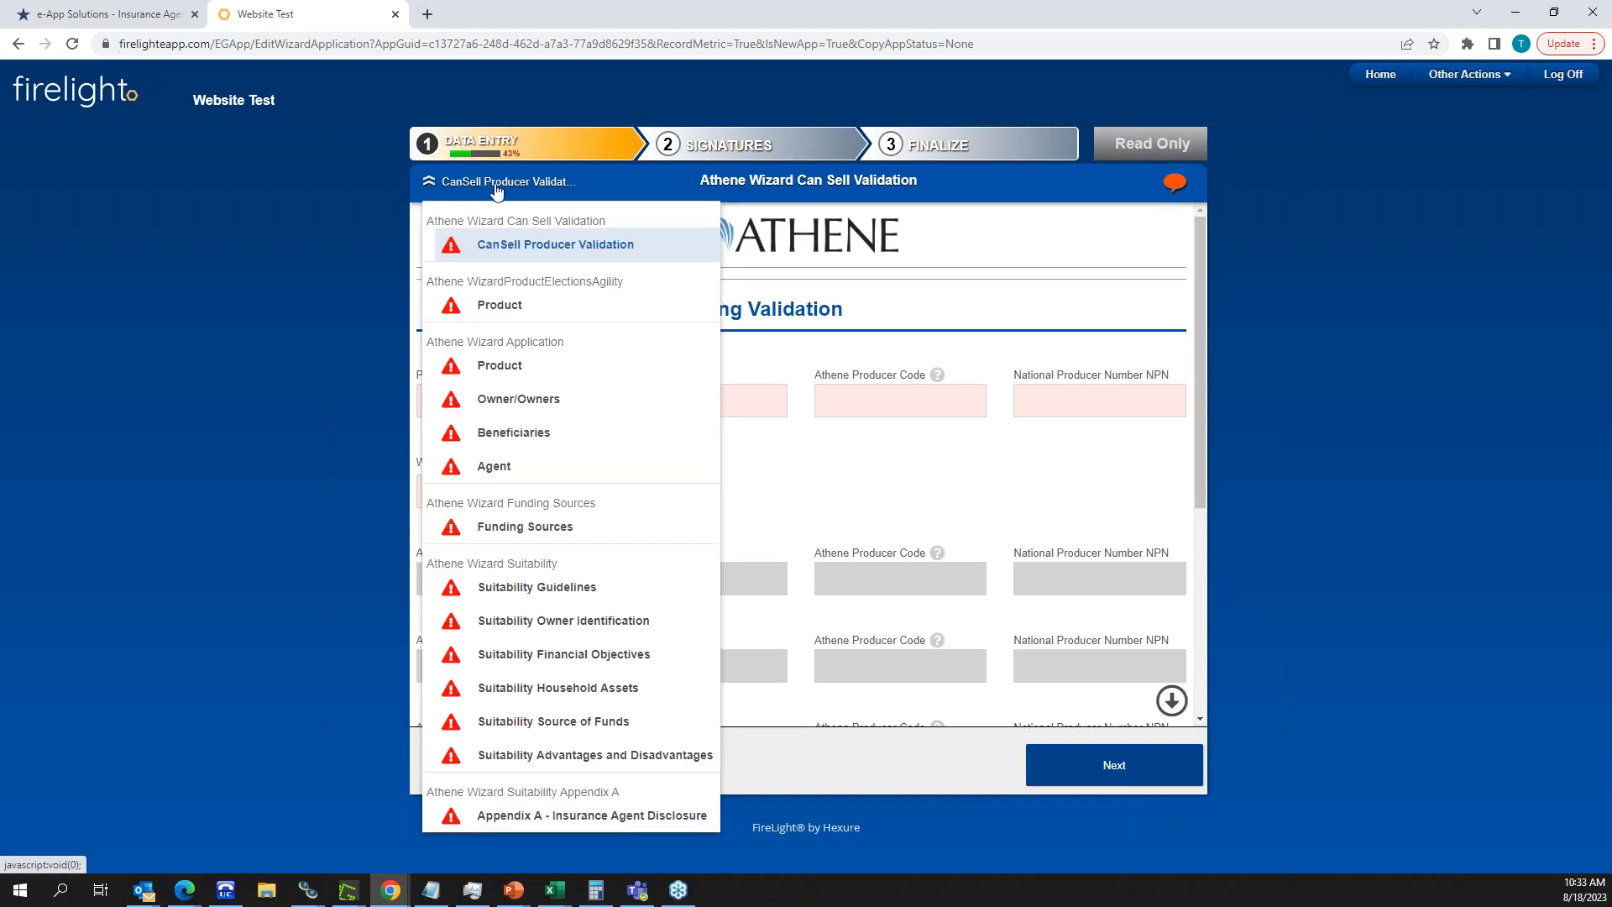
click(429, 186)
click(430, 186)
click(430, 185)
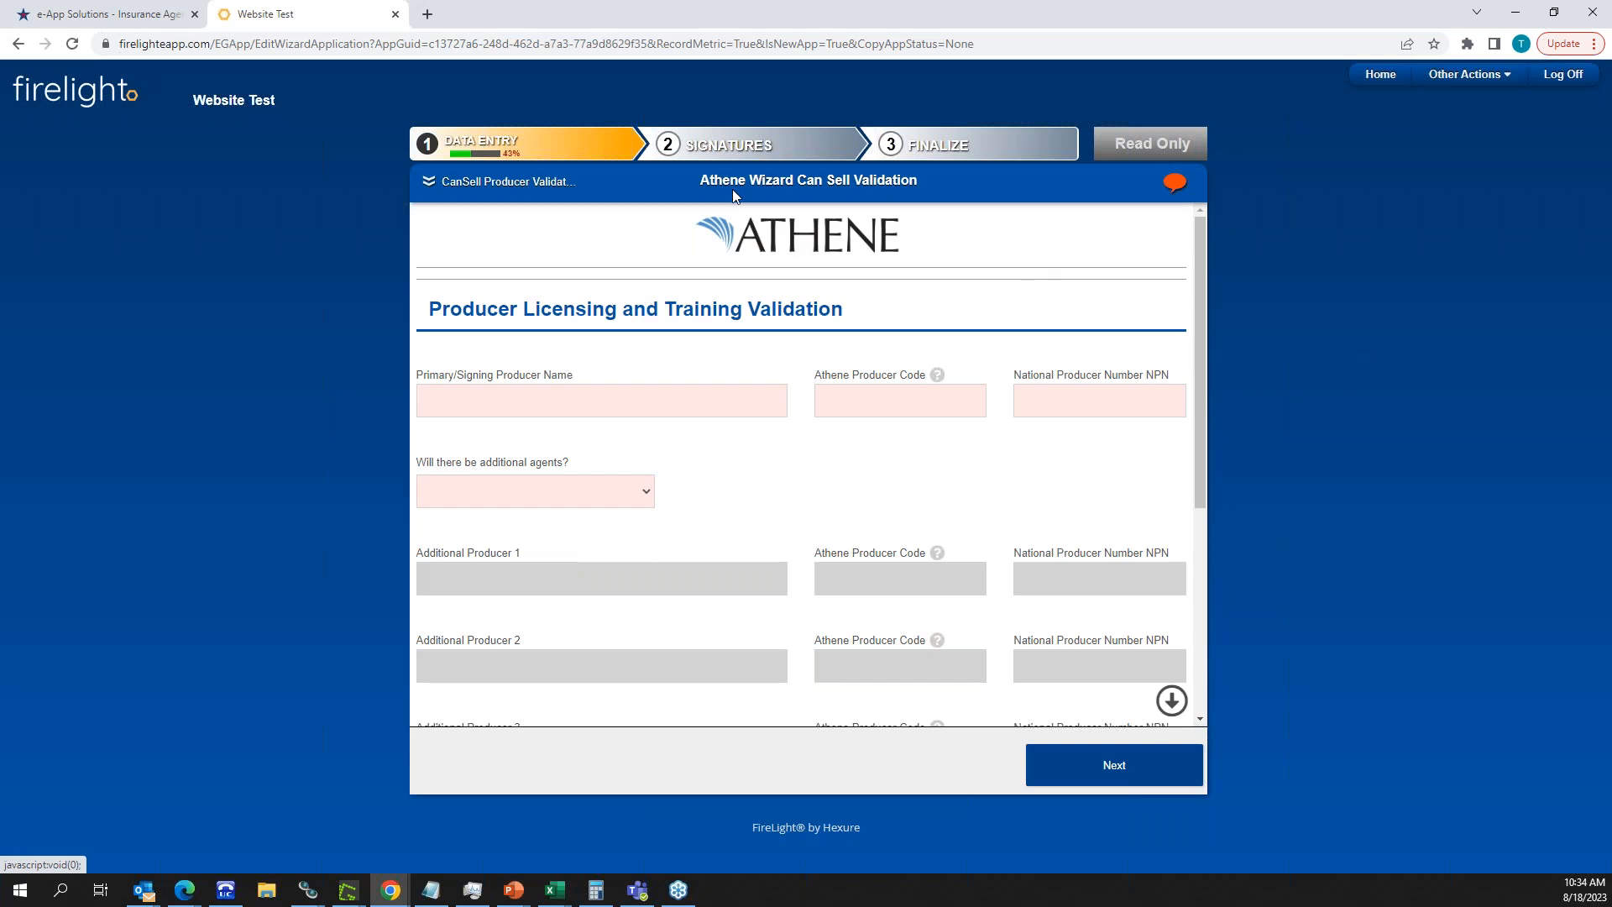
- View the application's Documents window for adding supplemental documents, and close it without uploading a file
click(1499, 75)
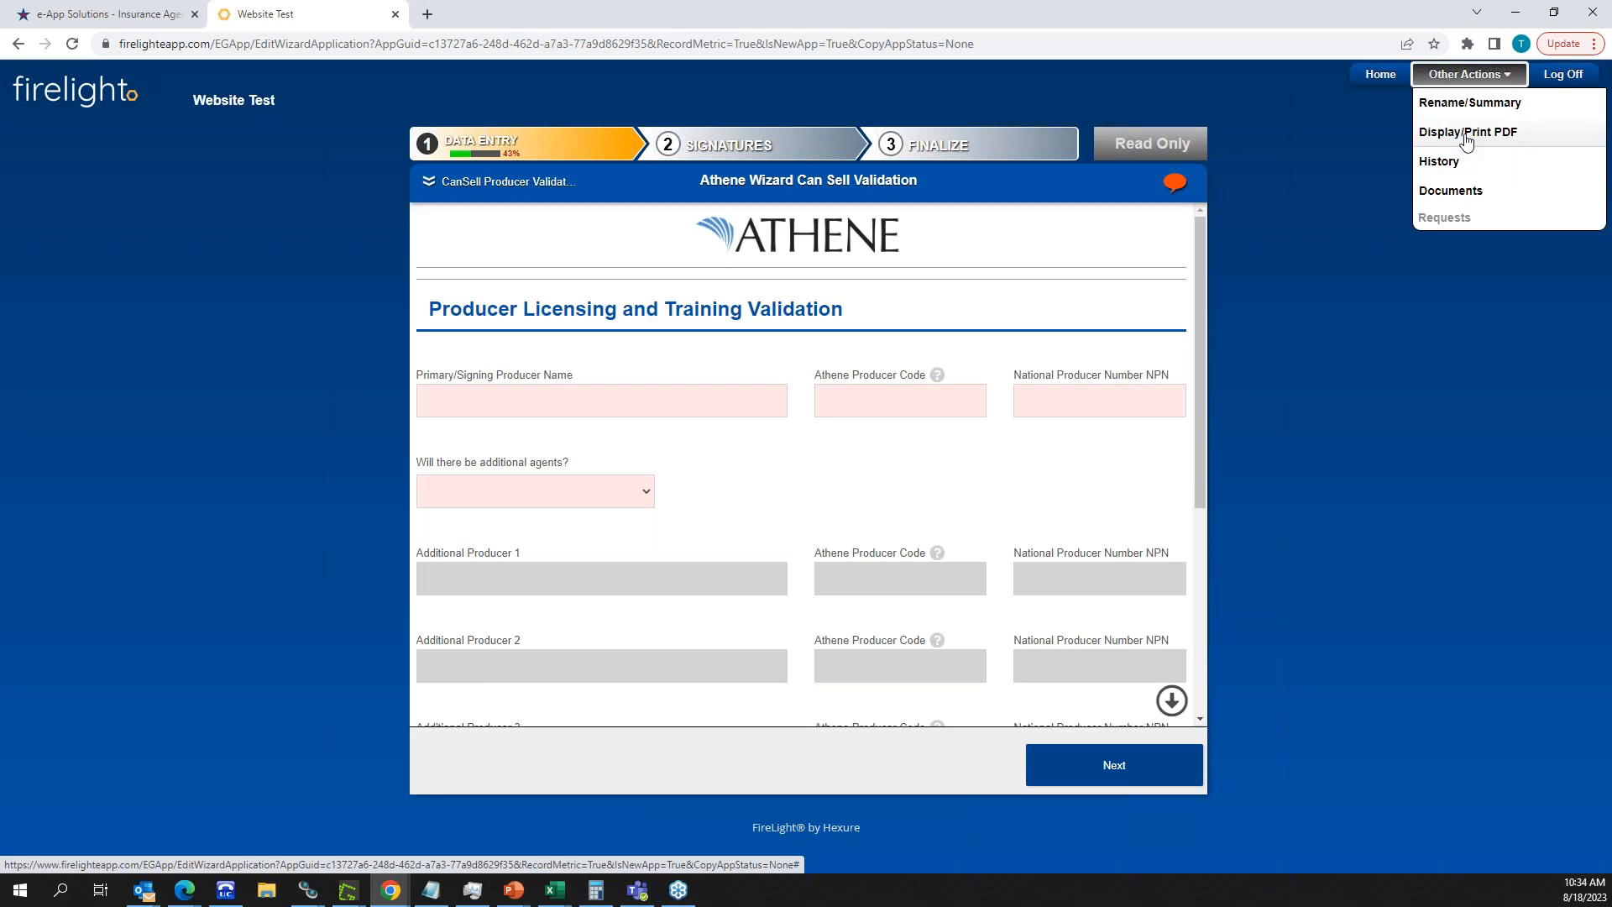
click(1456, 191)
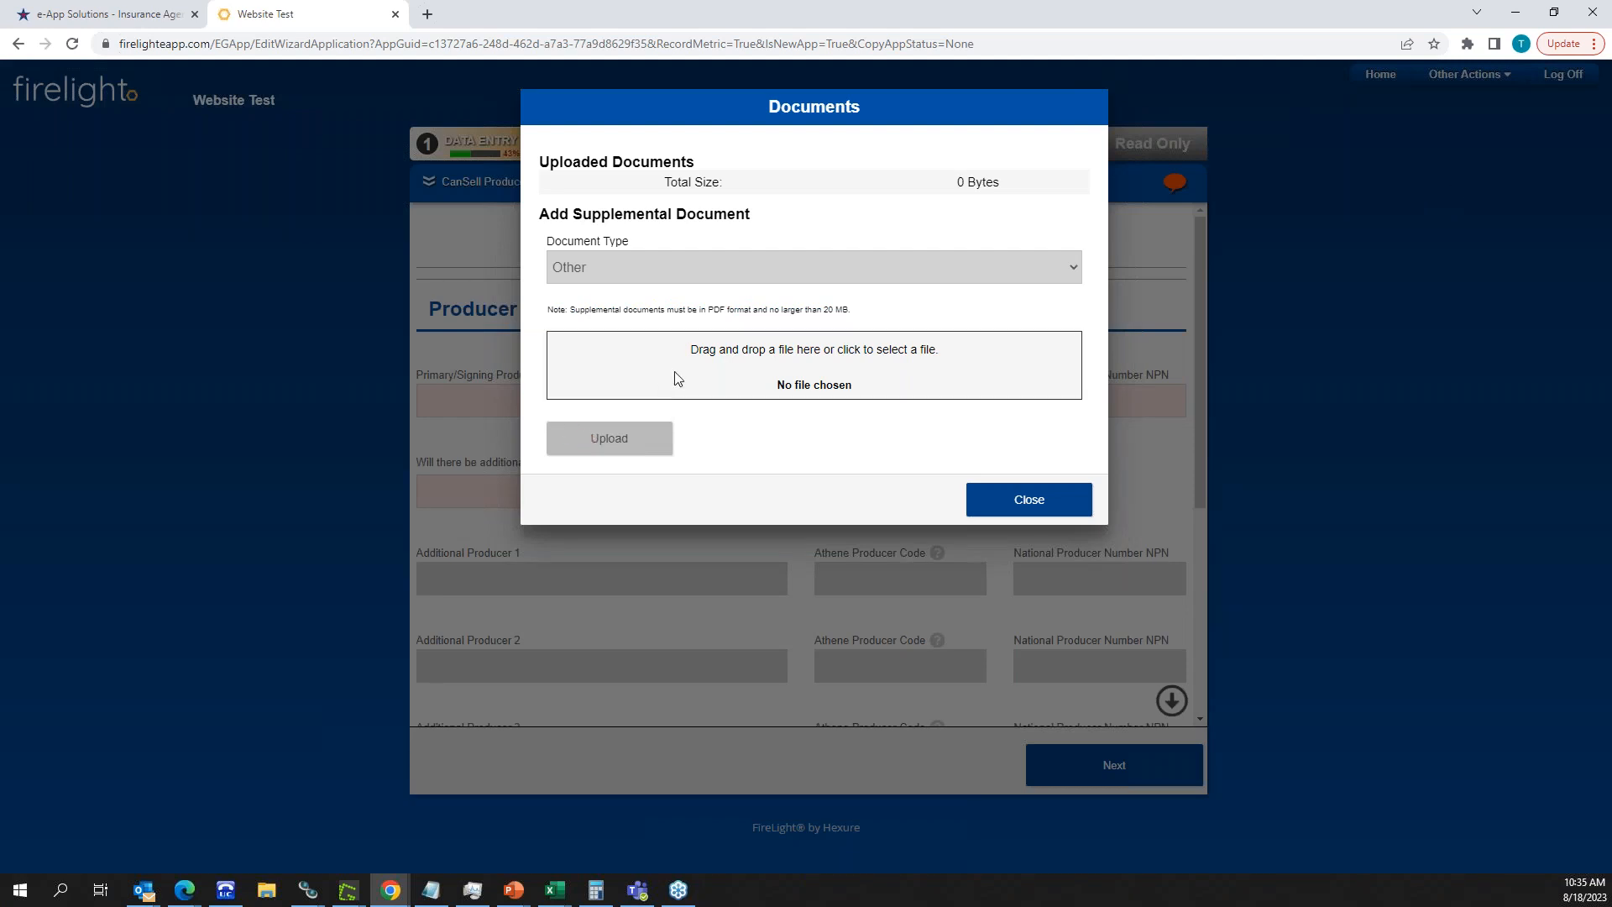
click(1011, 504)
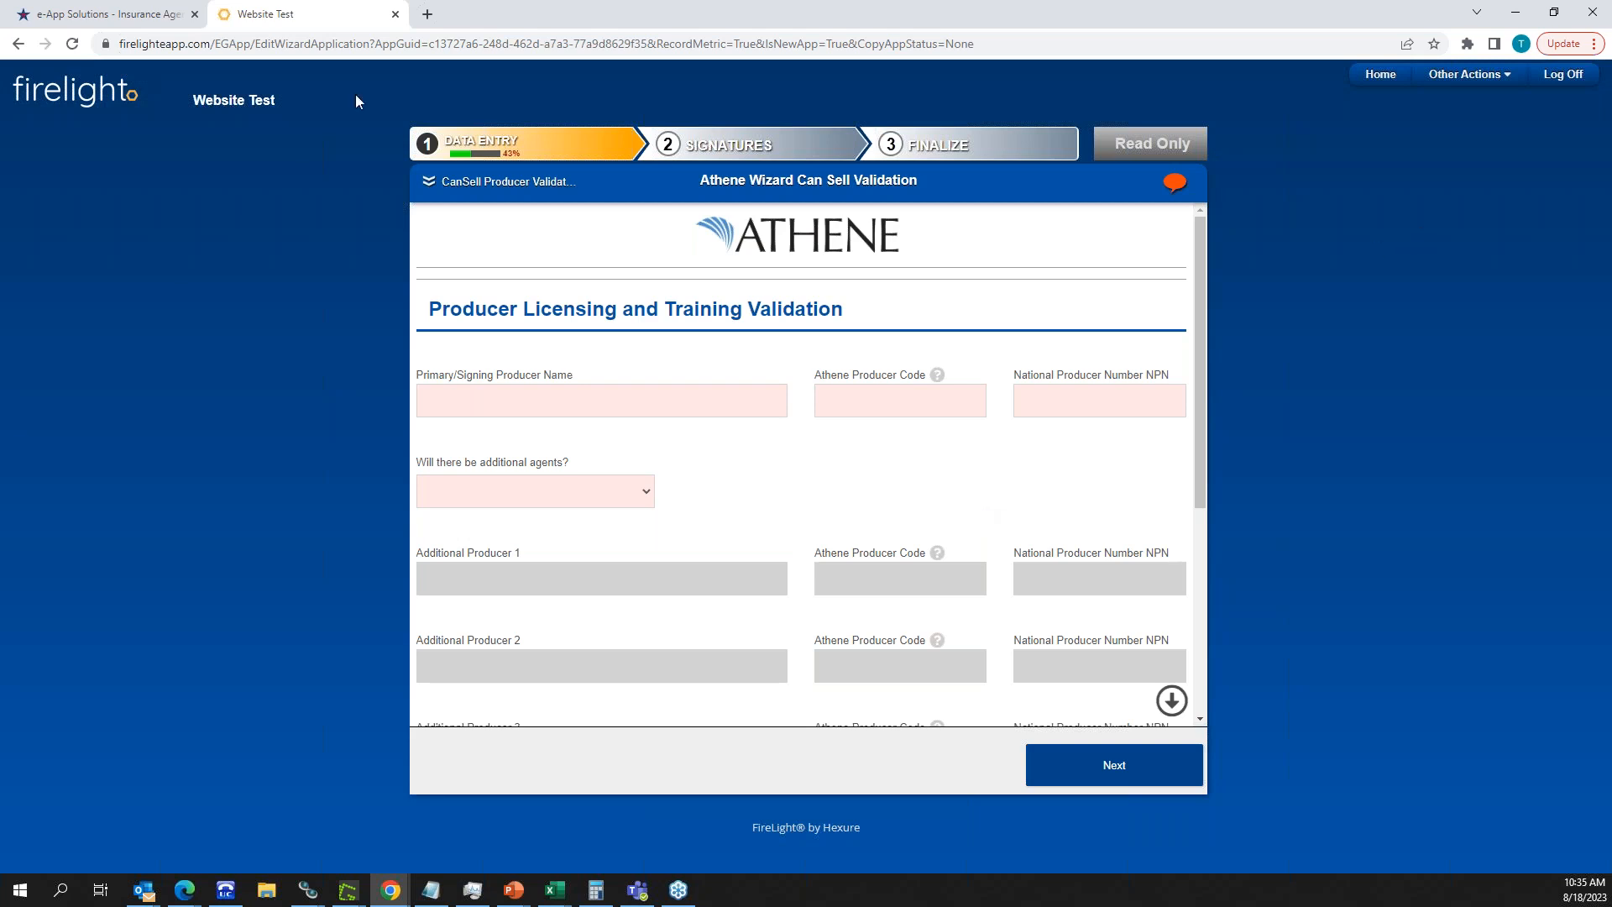
- Return to the IAMS site, open the Annuity page, and examine the top MYGA rates and the Annuity Resources and Tools
click(117, 12)
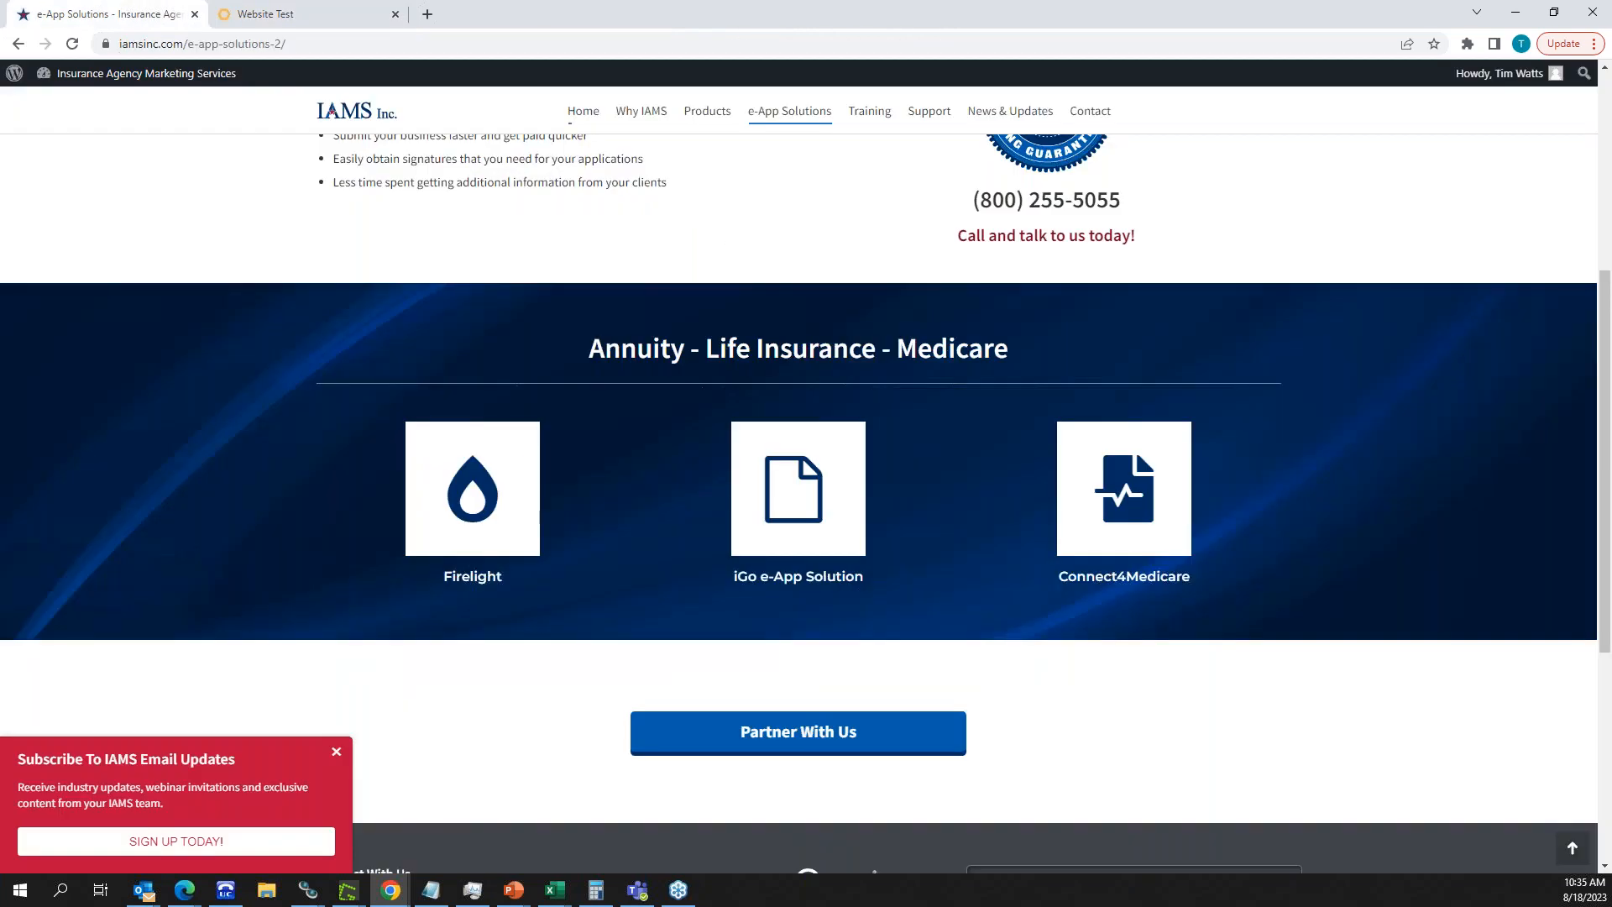
mouse_move(705, 111)
click(709, 156)
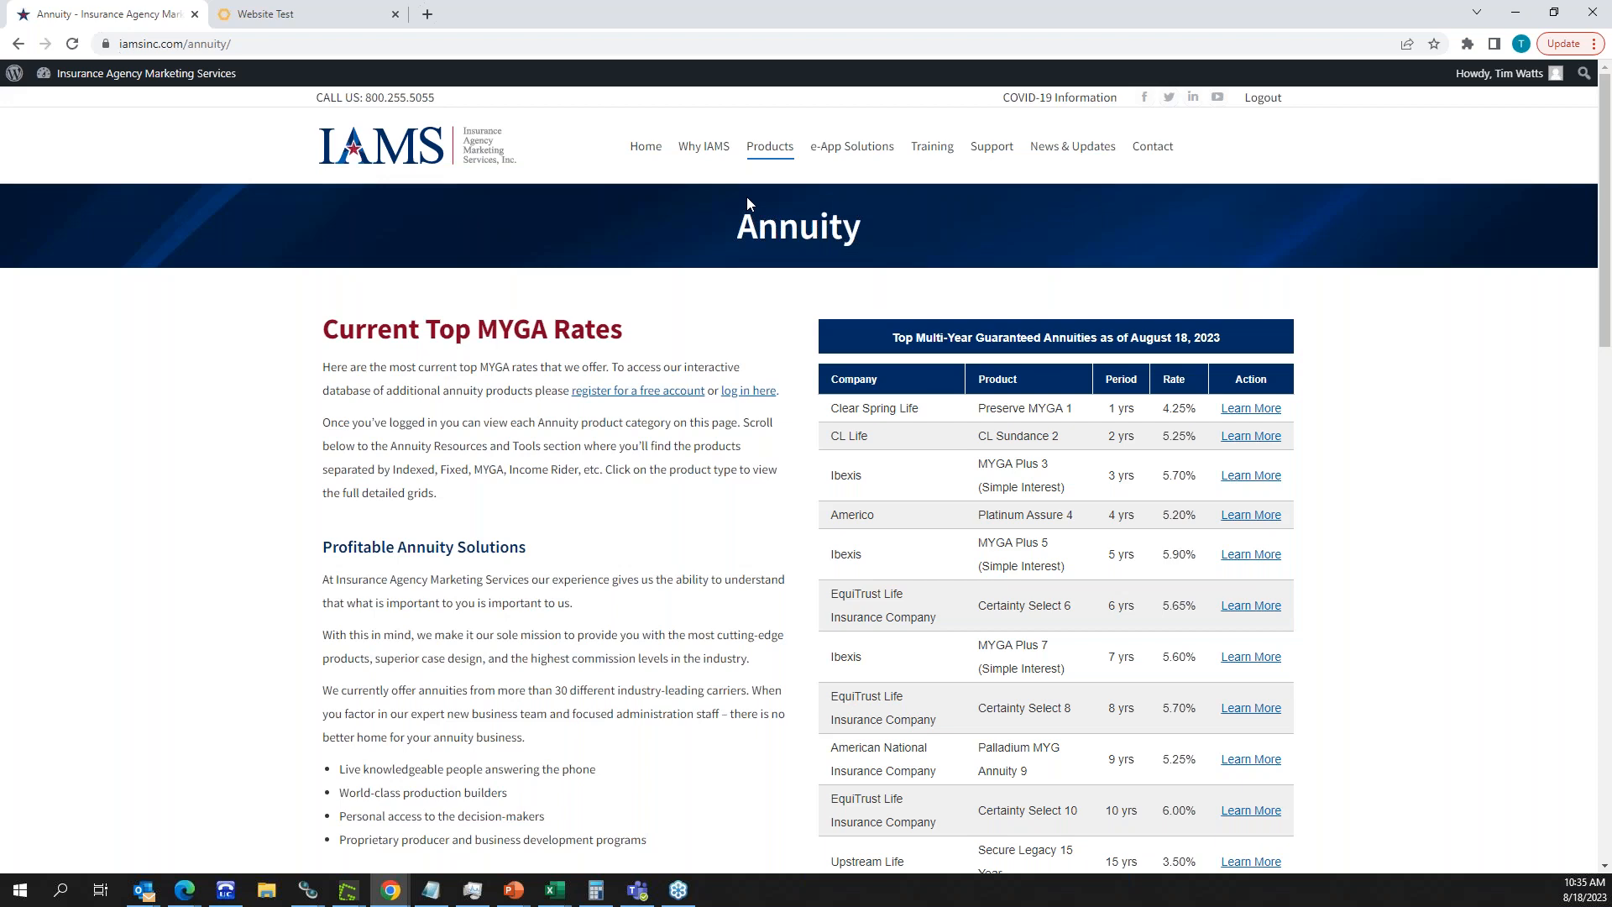
scroll(747, 197, down, 1)
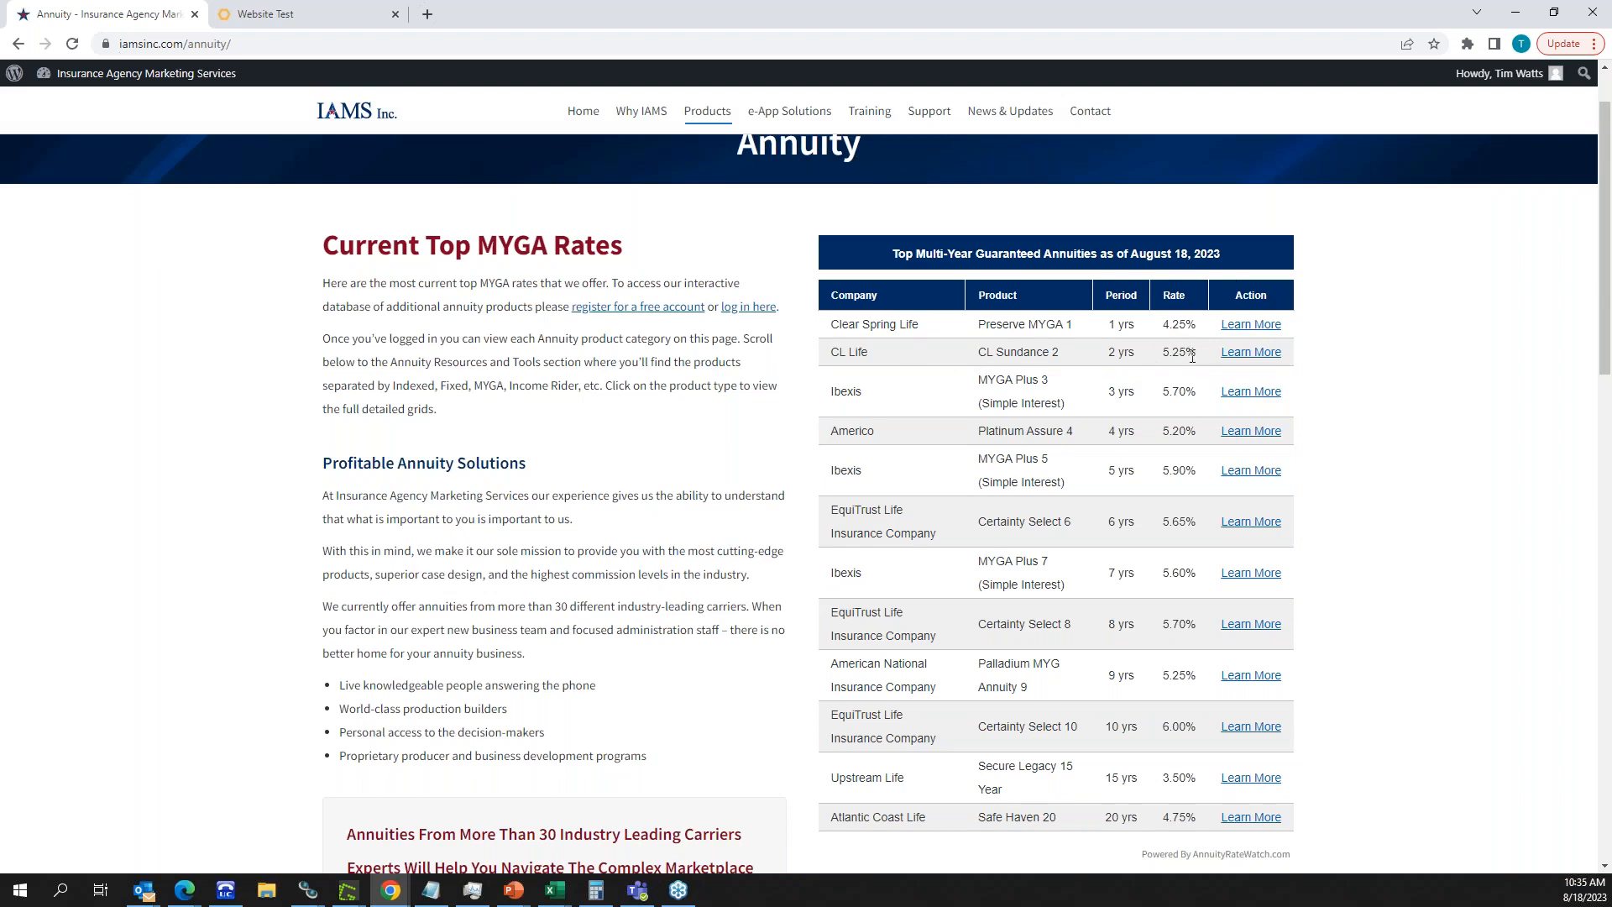
scroll(1189, 378, down, 3)
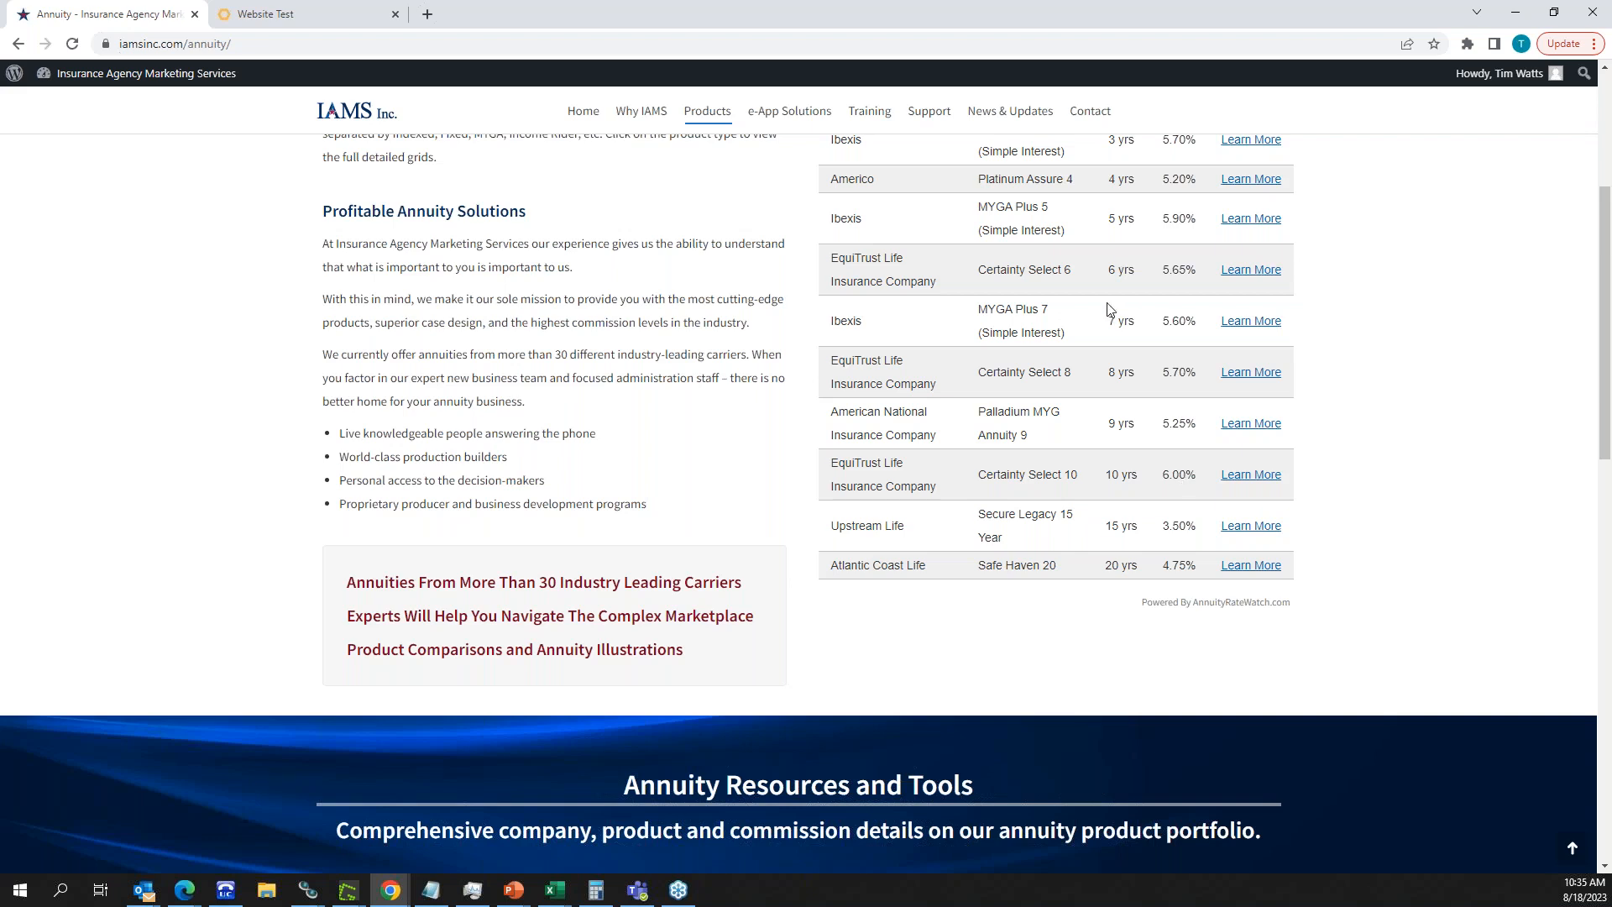
scroll(1109, 310, down, 4)
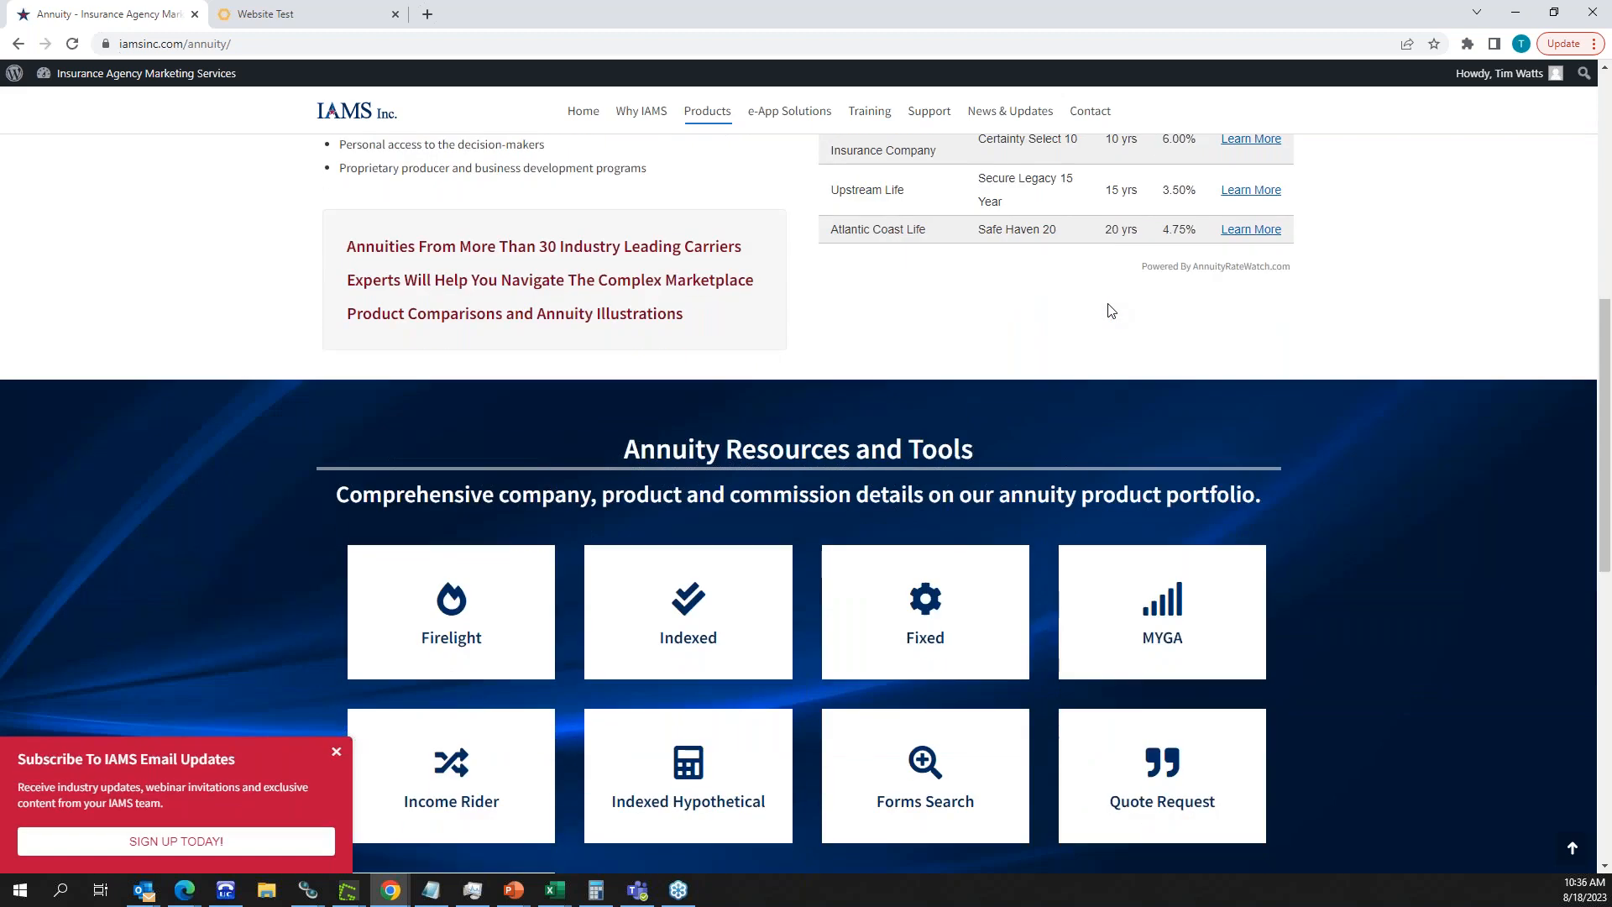
scroll(1110, 311, down, 1)
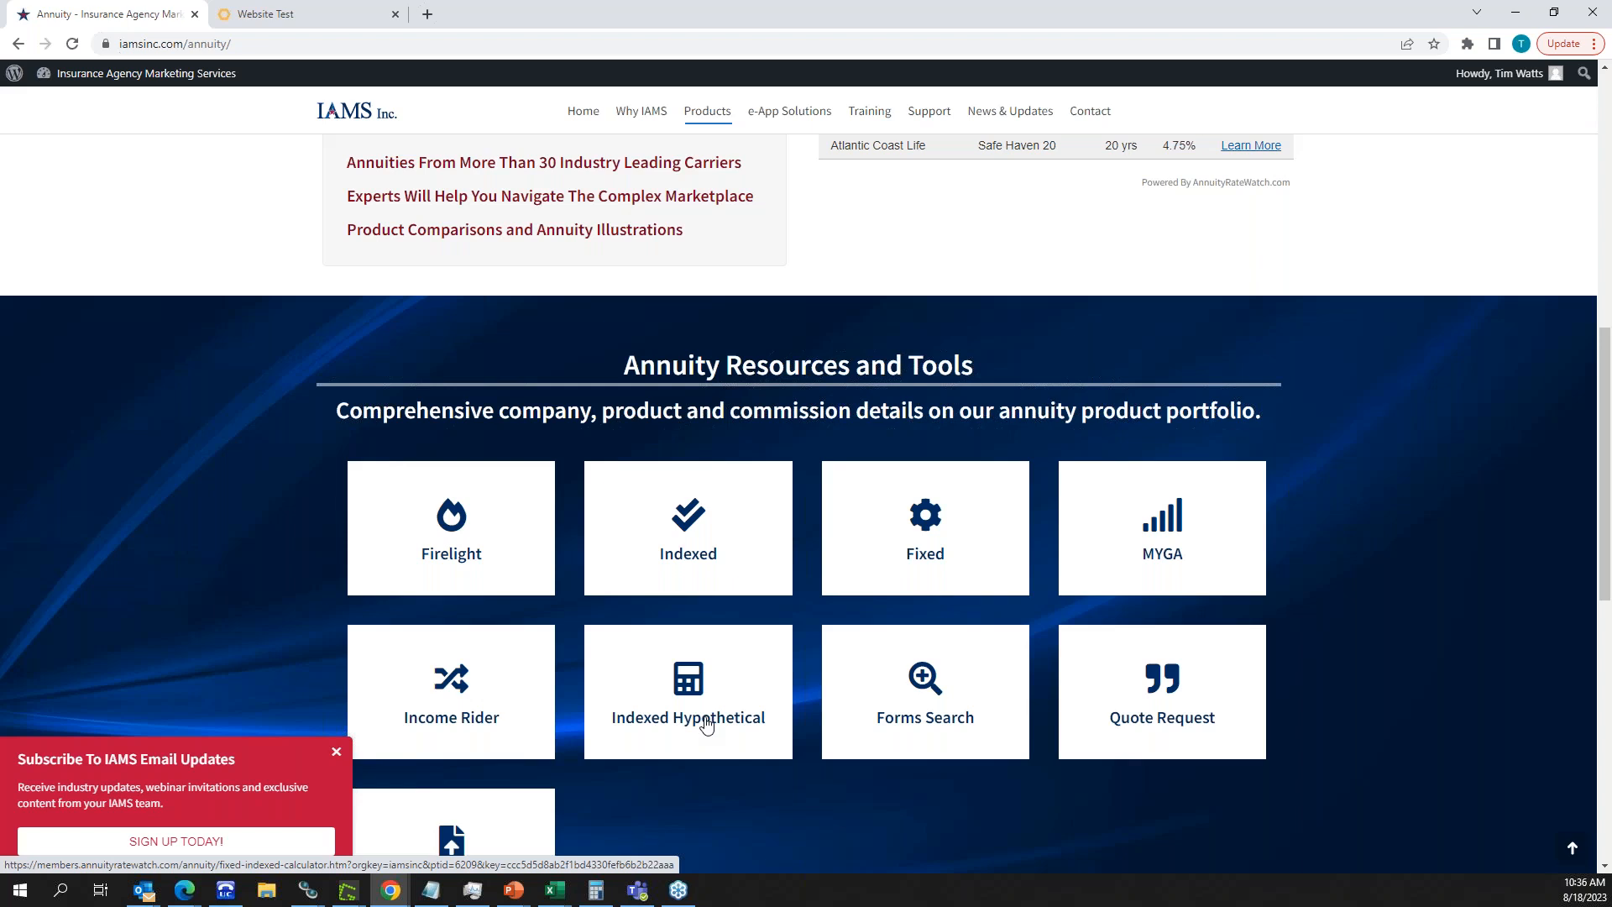
- Open the Indexed annuity product list and search it for products in NE with 10 surrender charge years
middle_click(693, 561)
click(481, 14)
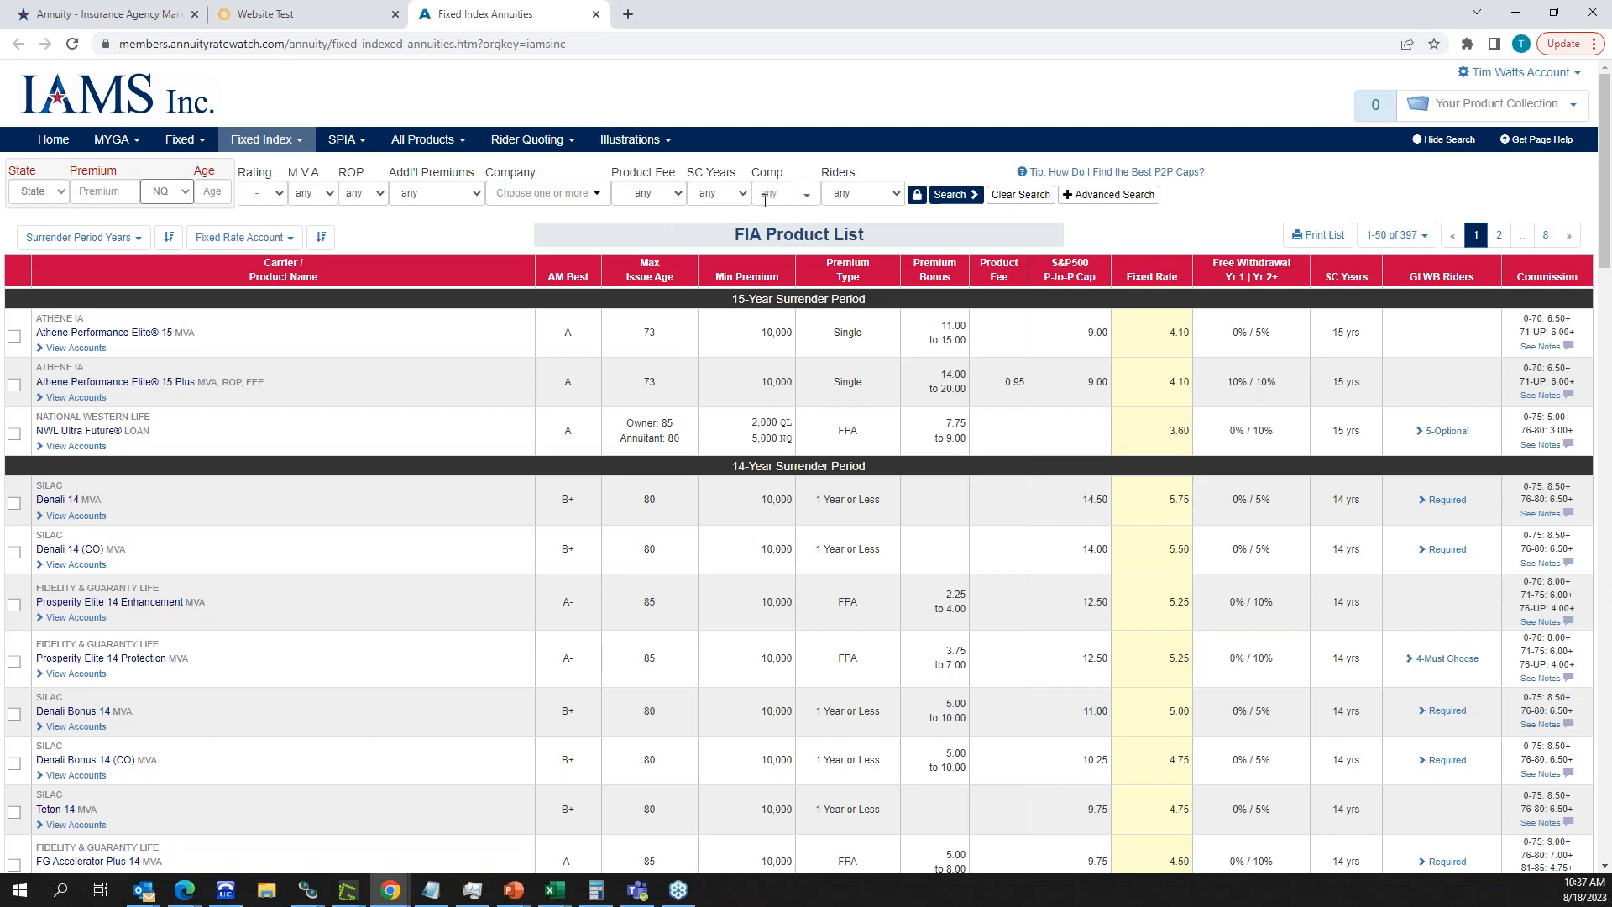
click(61, 191)
drag(66, 244, 65, 318)
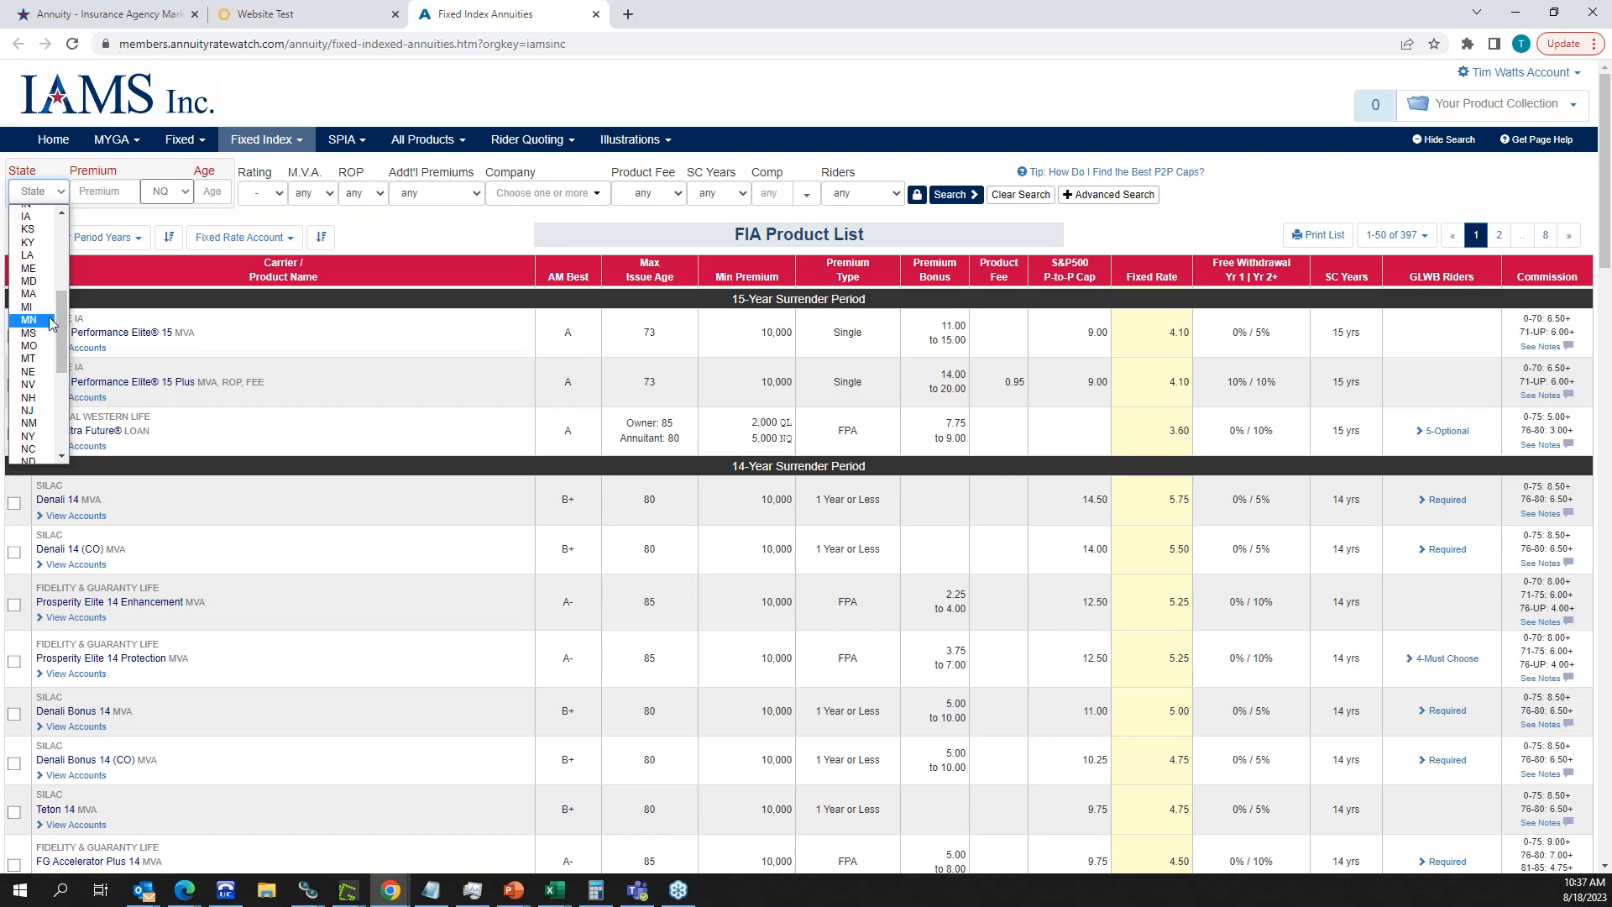
click(46, 371)
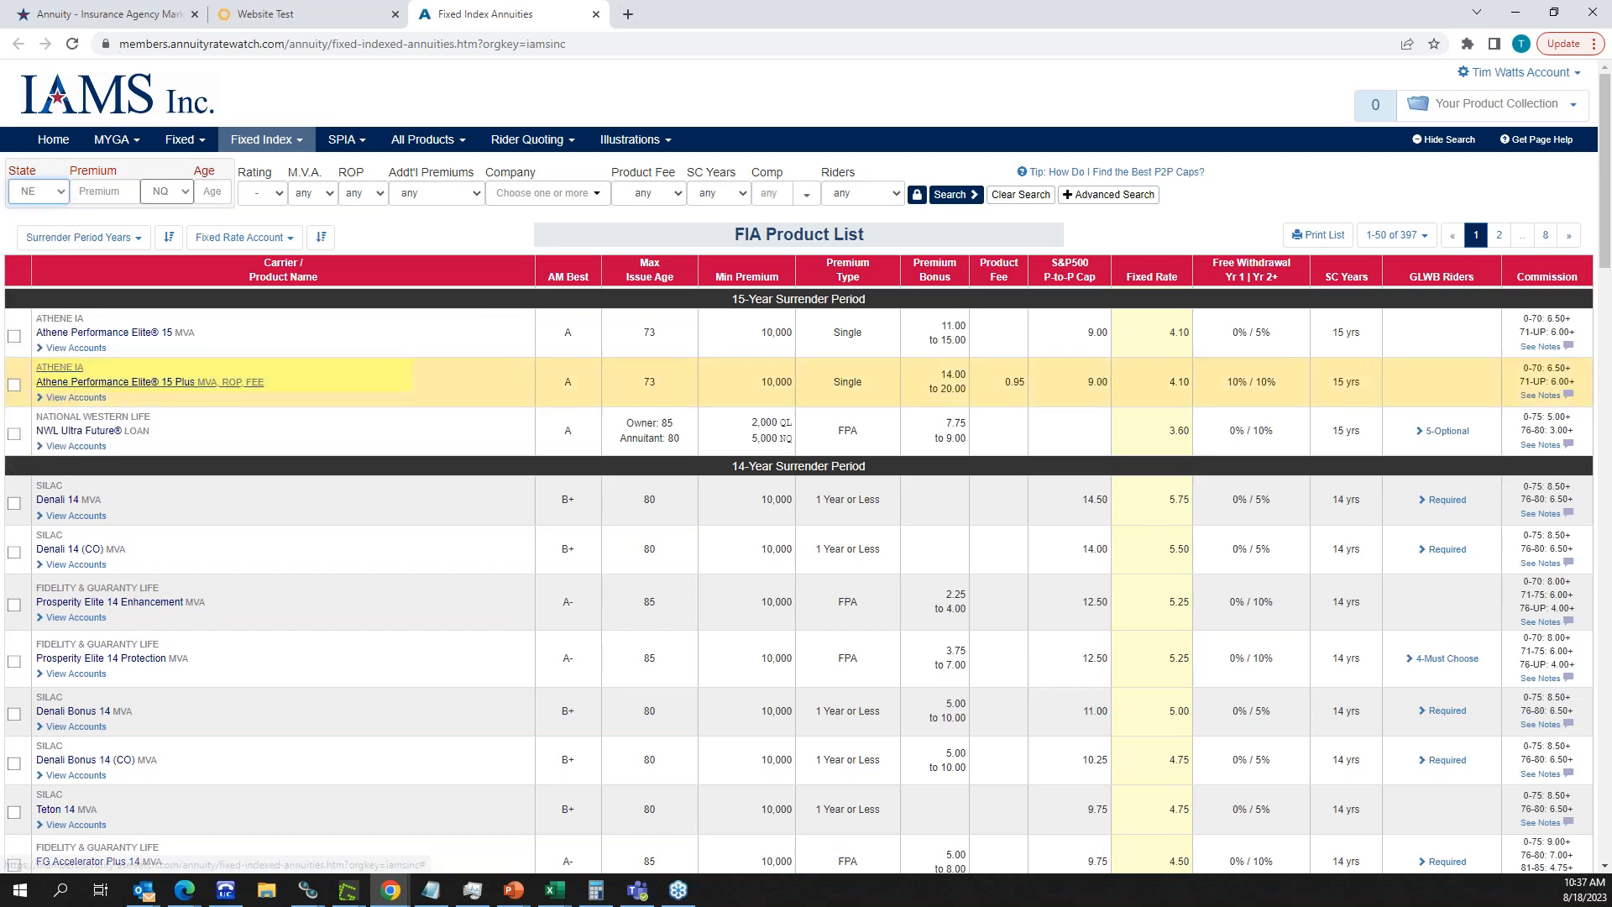
click(743, 195)
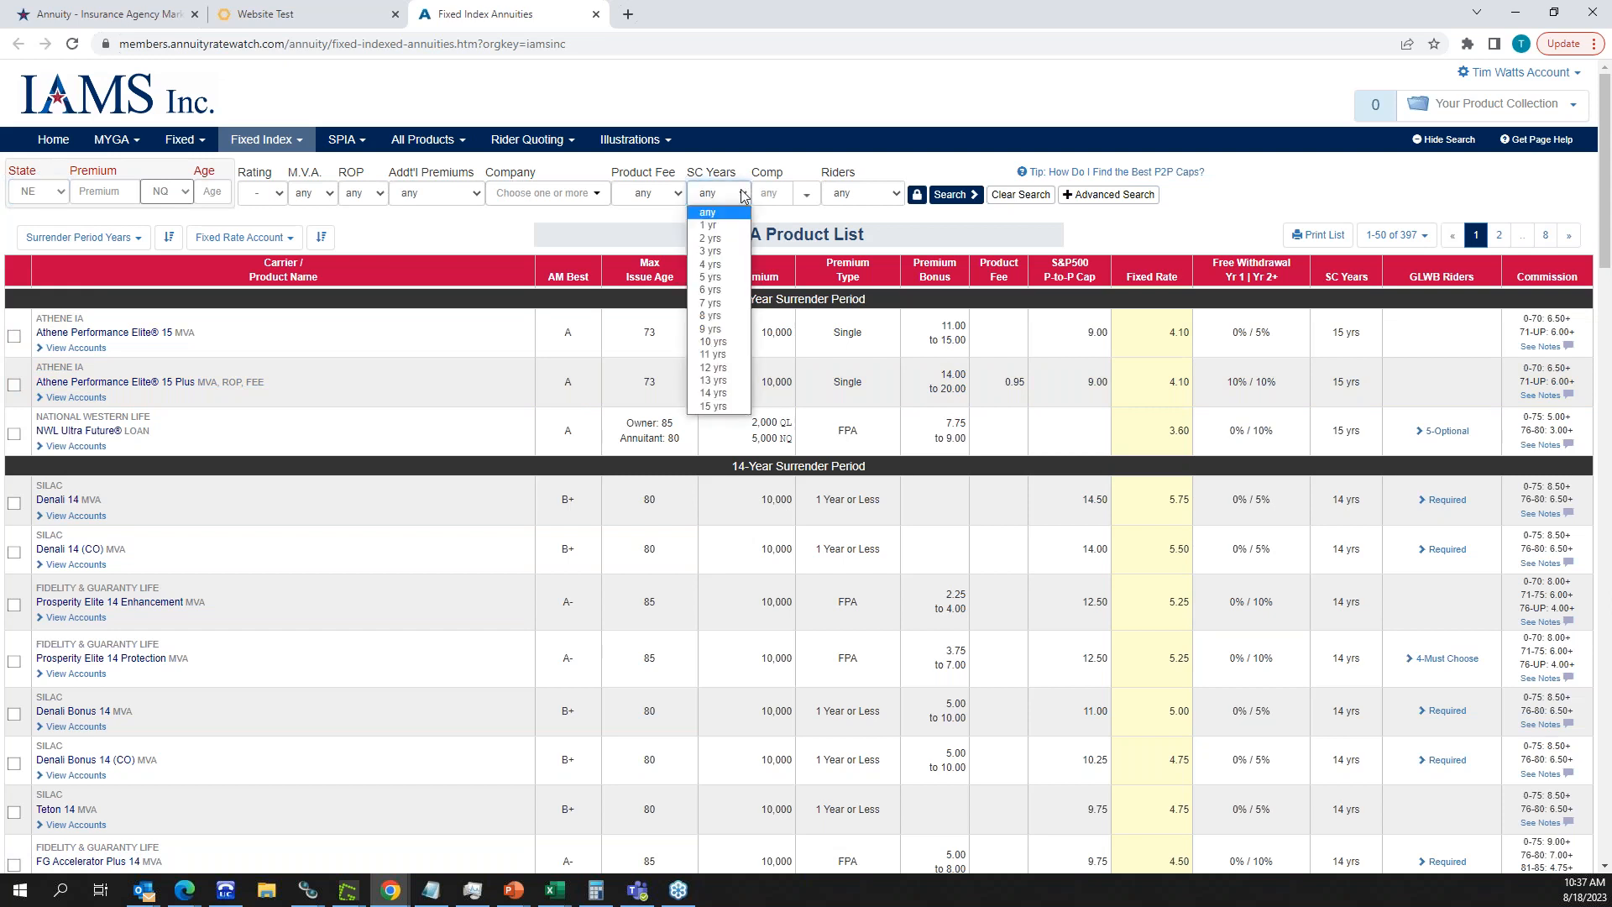
click(713, 343)
click(950, 195)
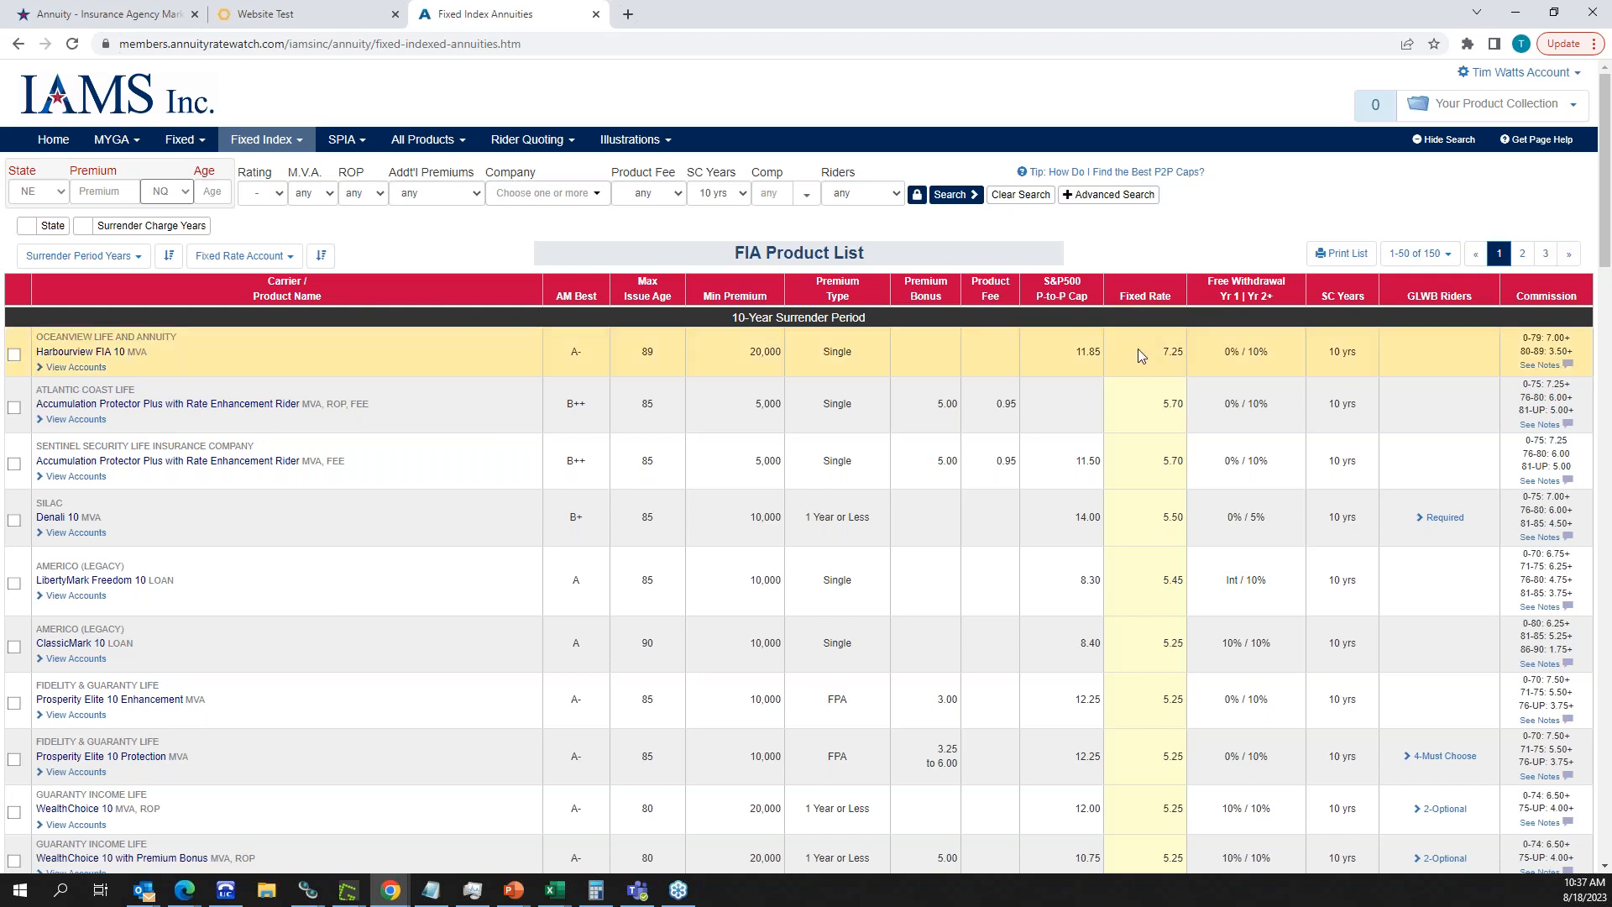
- Sort the product list by S&P500 P-to-P Cap, and re-sort it by Premium Bonus
click(1079, 301)
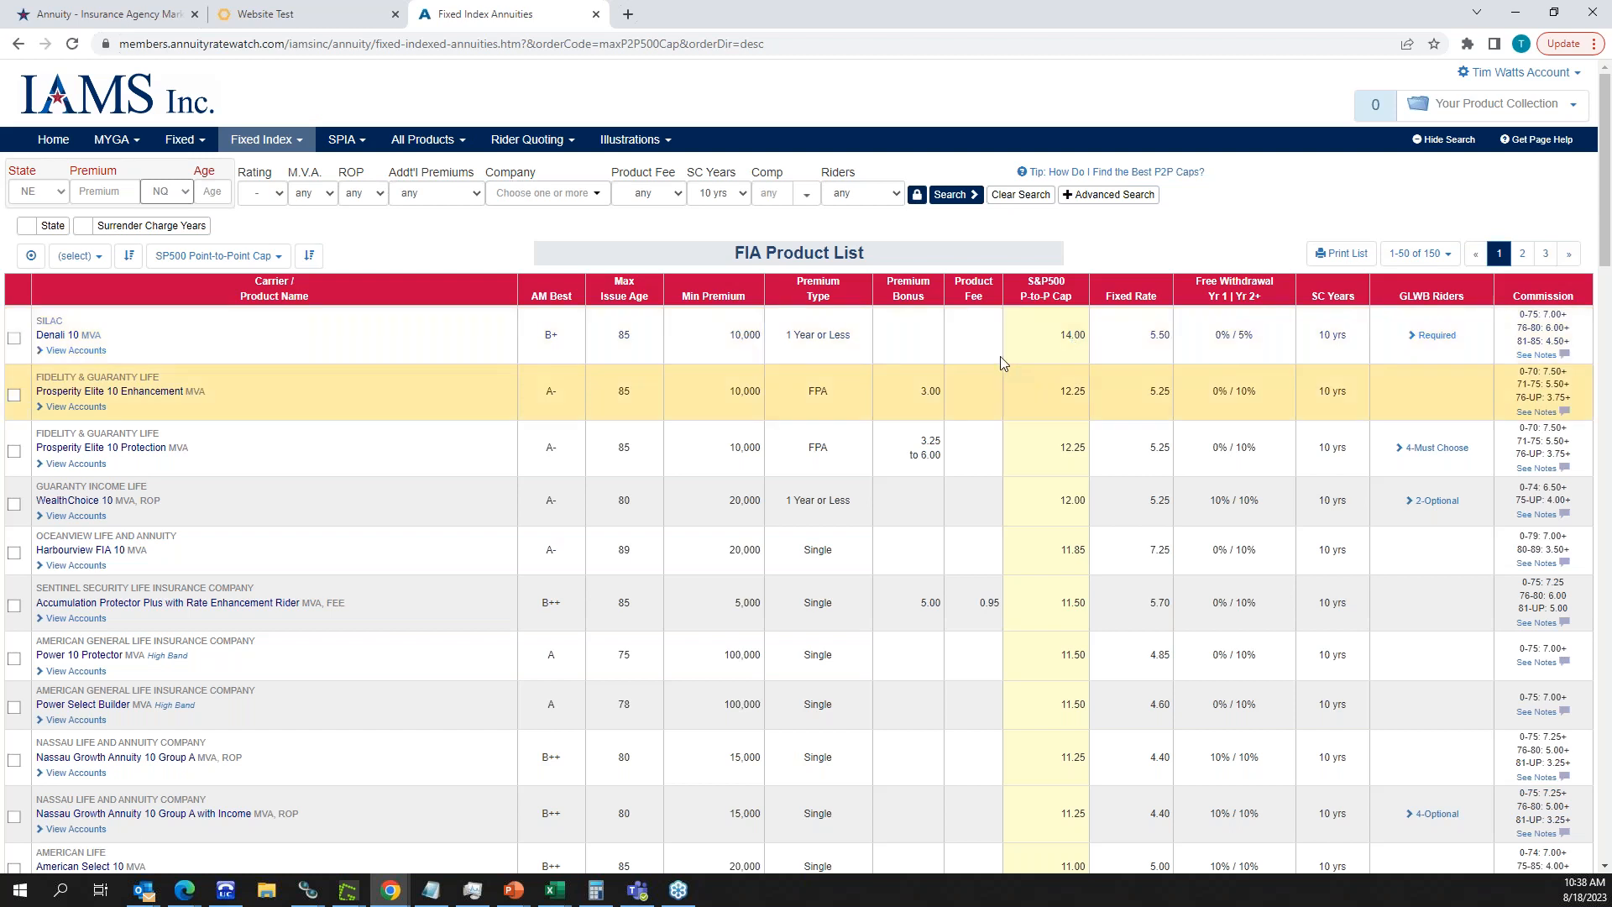
click(899, 296)
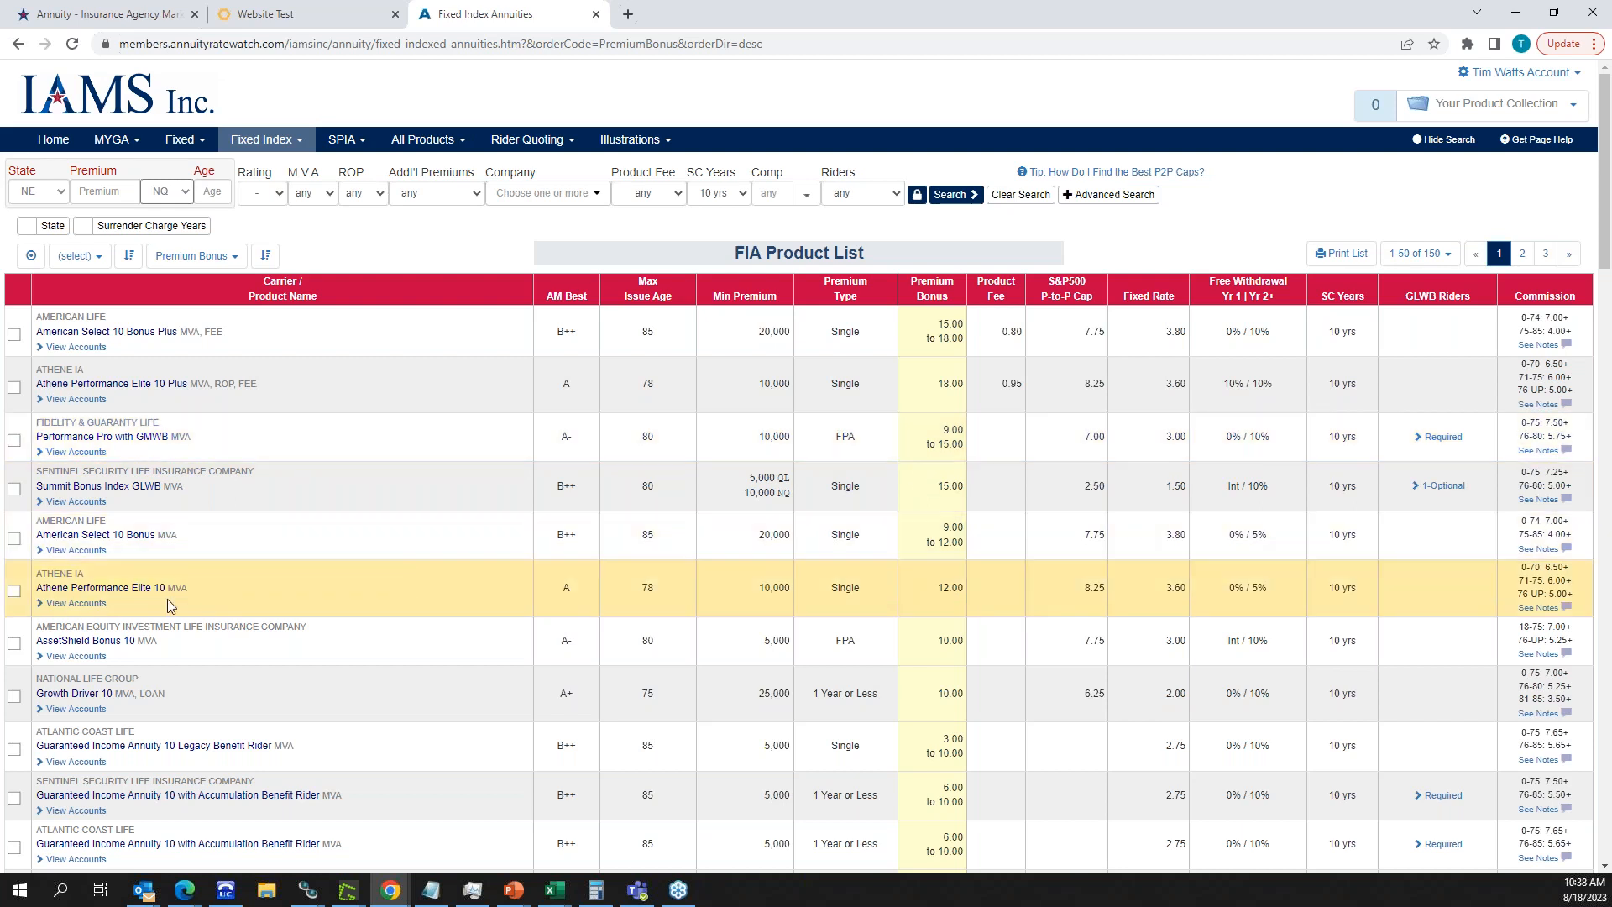
- Open the Athene Performance Elite 10 details and examine its fixed index account rates and premium bonus
click(117, 589)
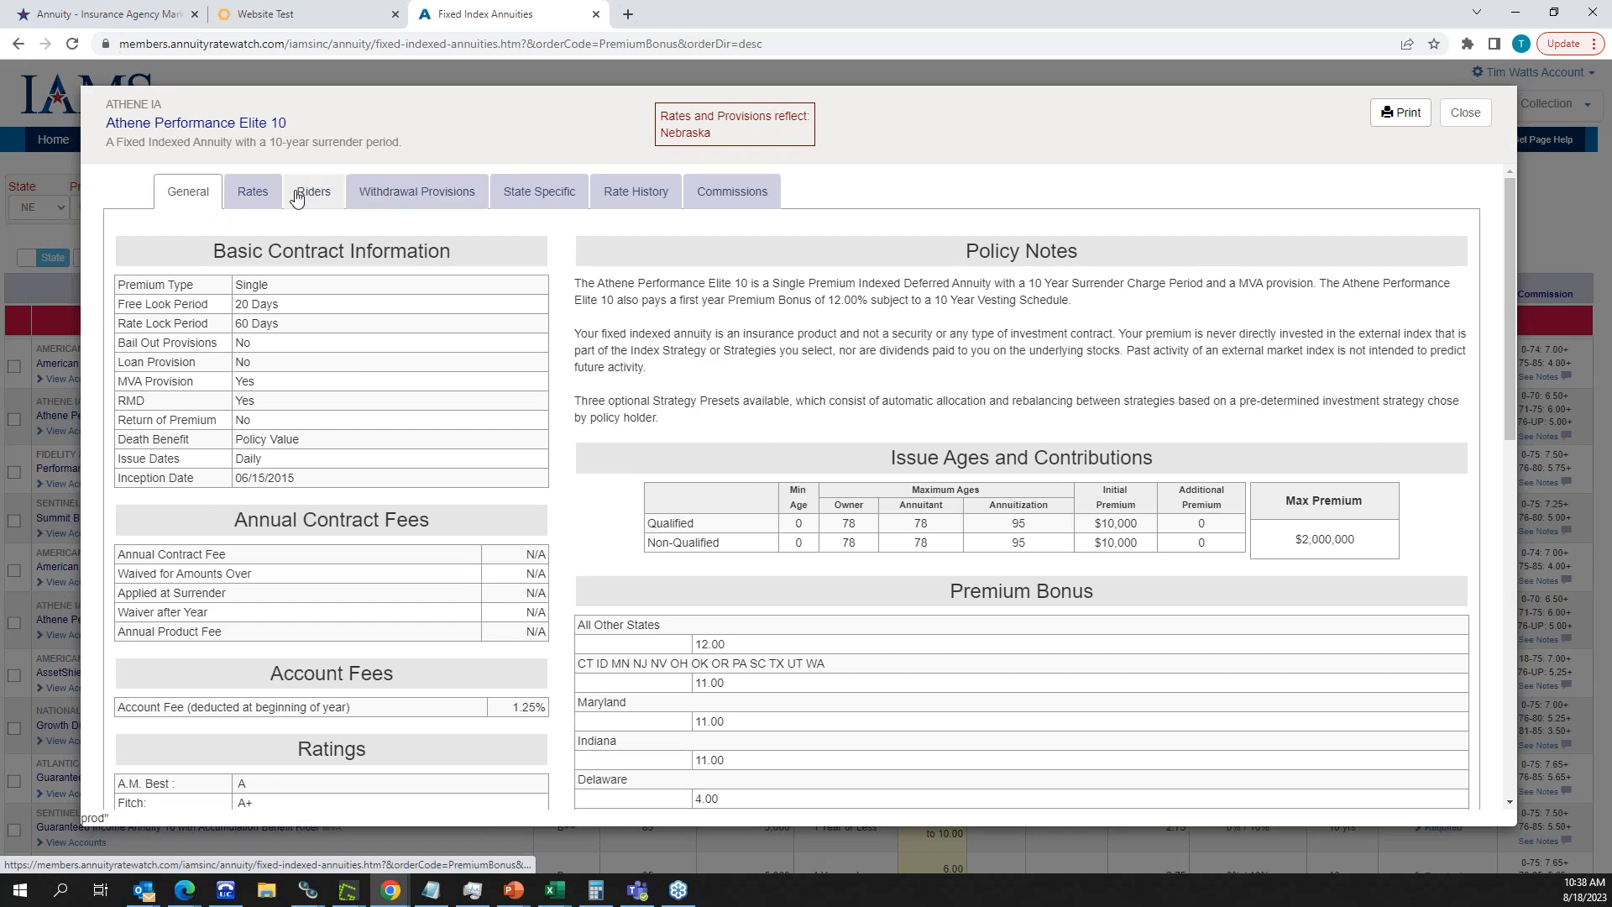
click(252, 196)
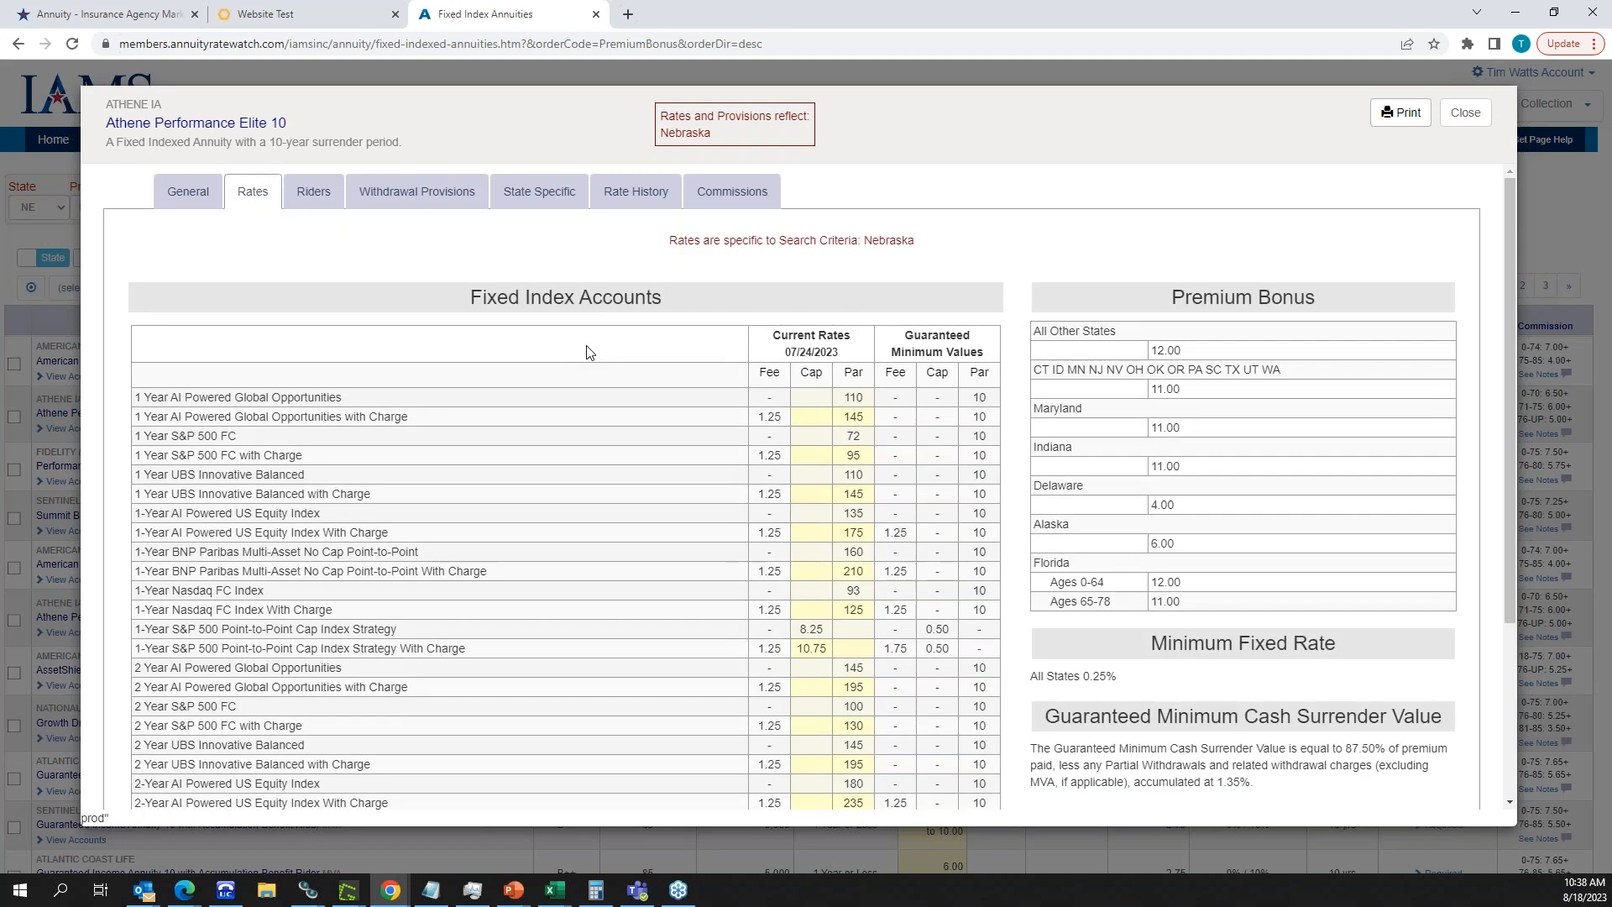
scroll(590, 352, down, 1)
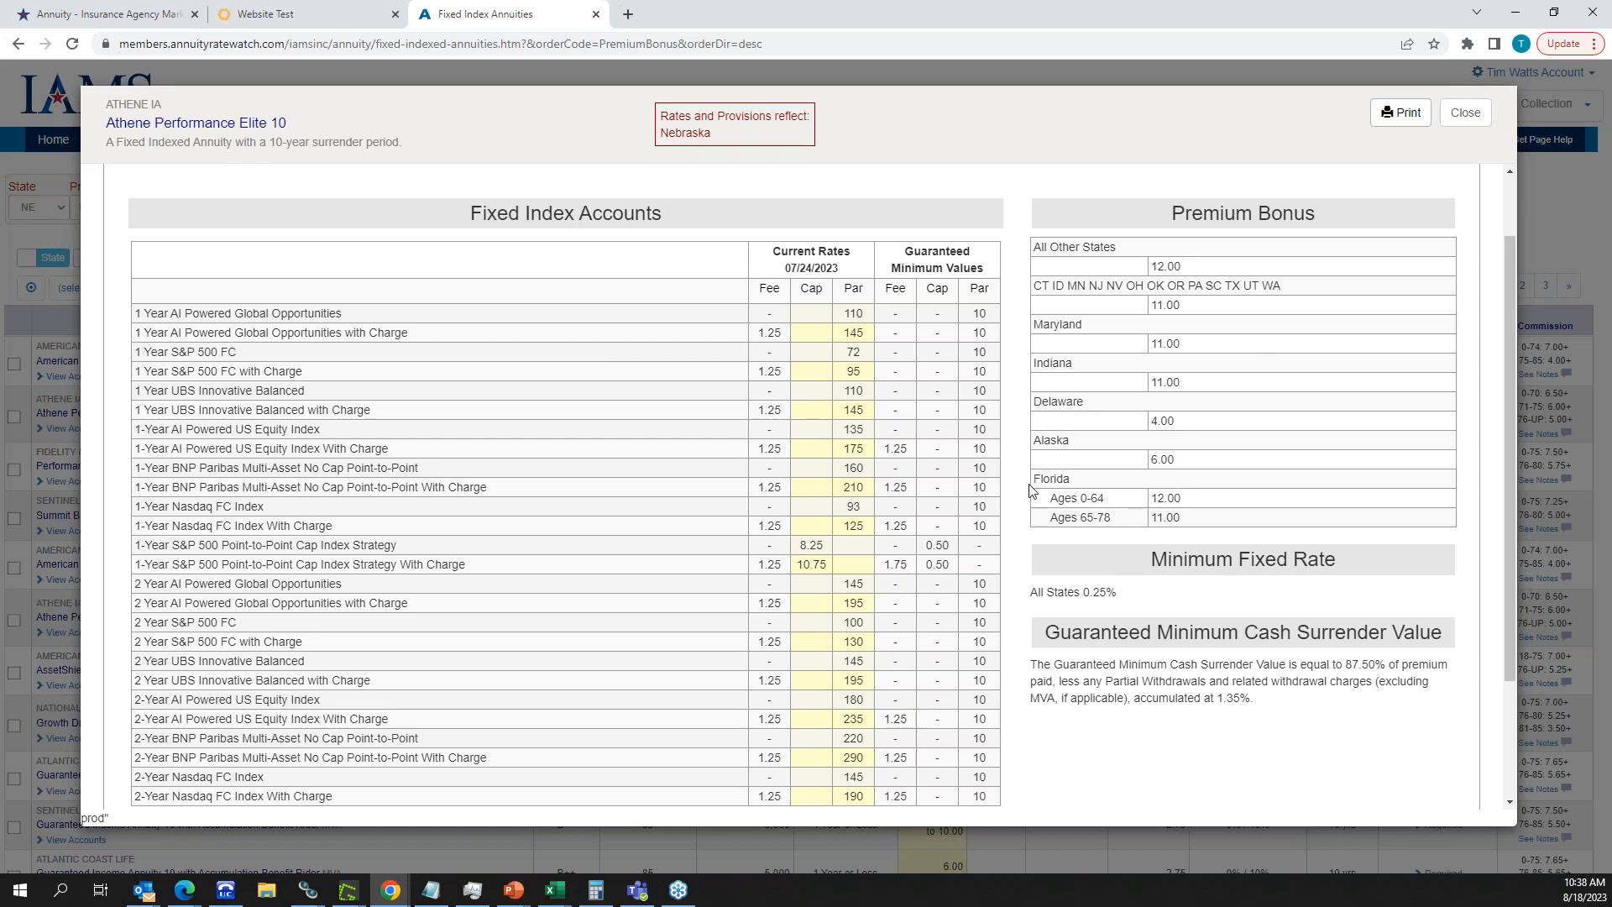
scroll(1030, 485, down, 3)
scroll(1029, 487, up, 4)
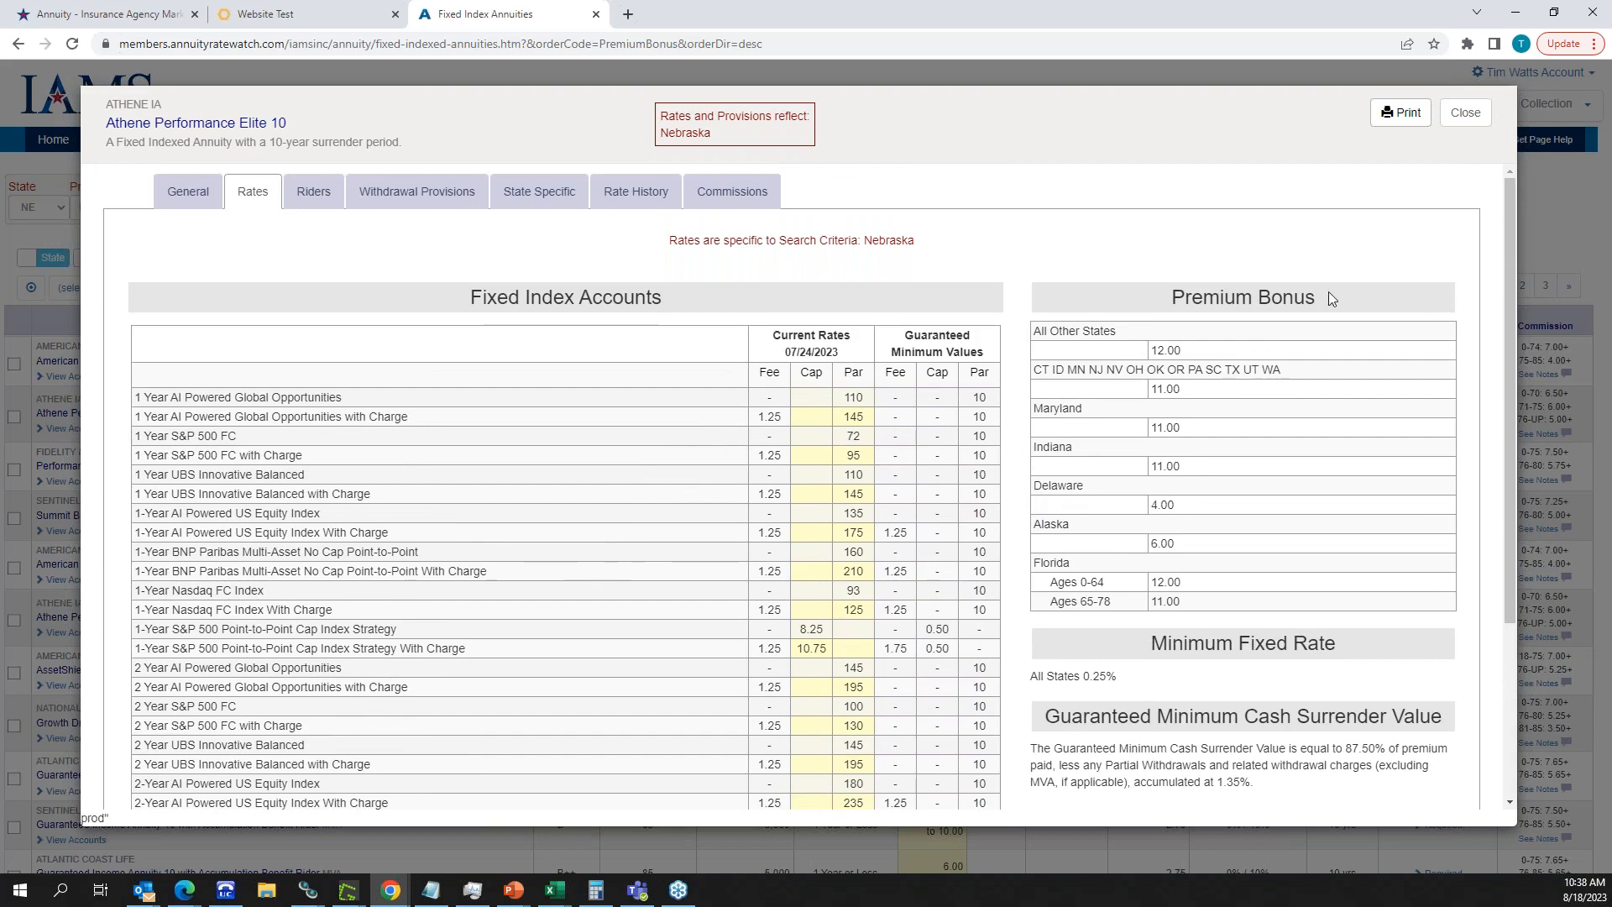
- Print the Athene Performance Elite 10 details to a PDF and open the downloaded file
click(1403, 116)
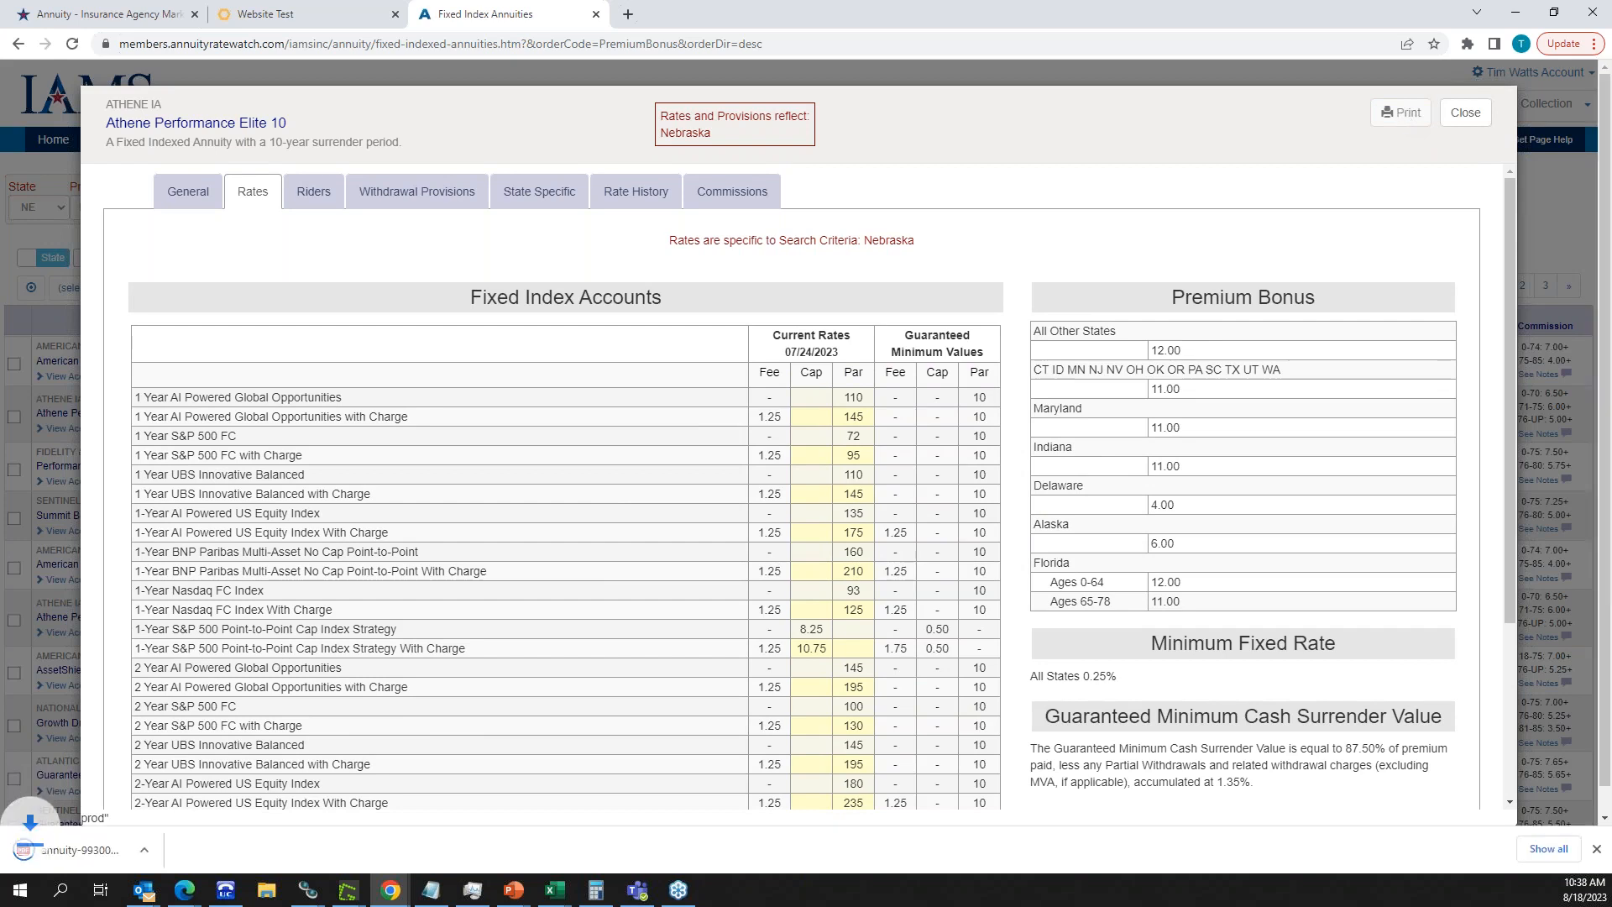
click(89, 852)
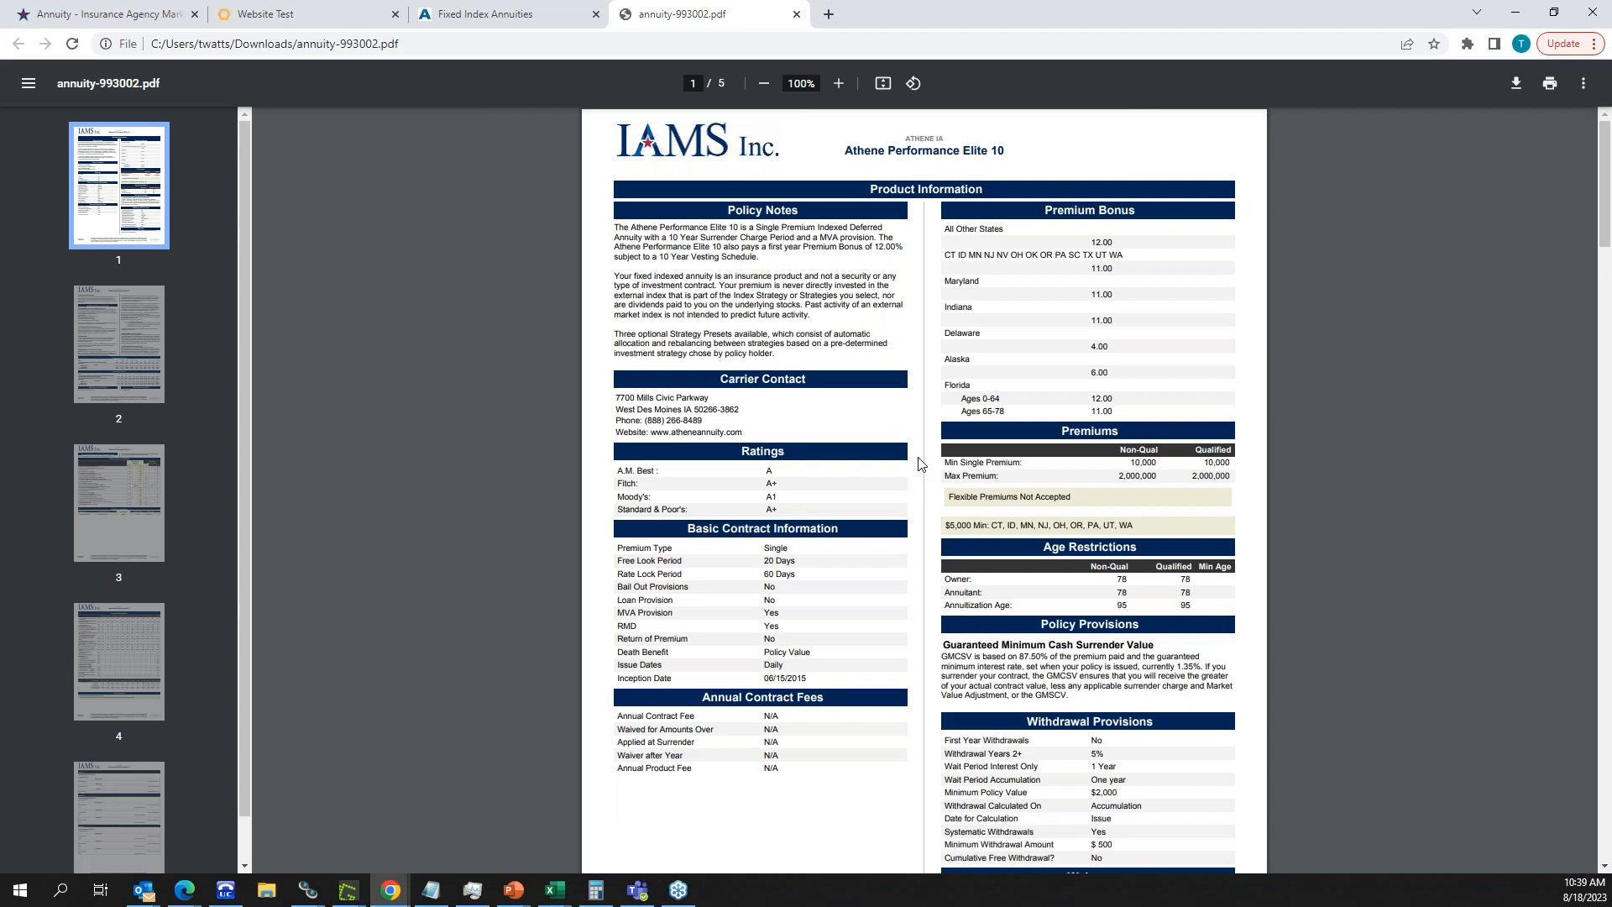
- Examine the PDF's product information, surrender charges, account rates and commission pages, and close the report and the product details
scroll(921, 463, down, 9)
scroll(922, 463, down, 4)
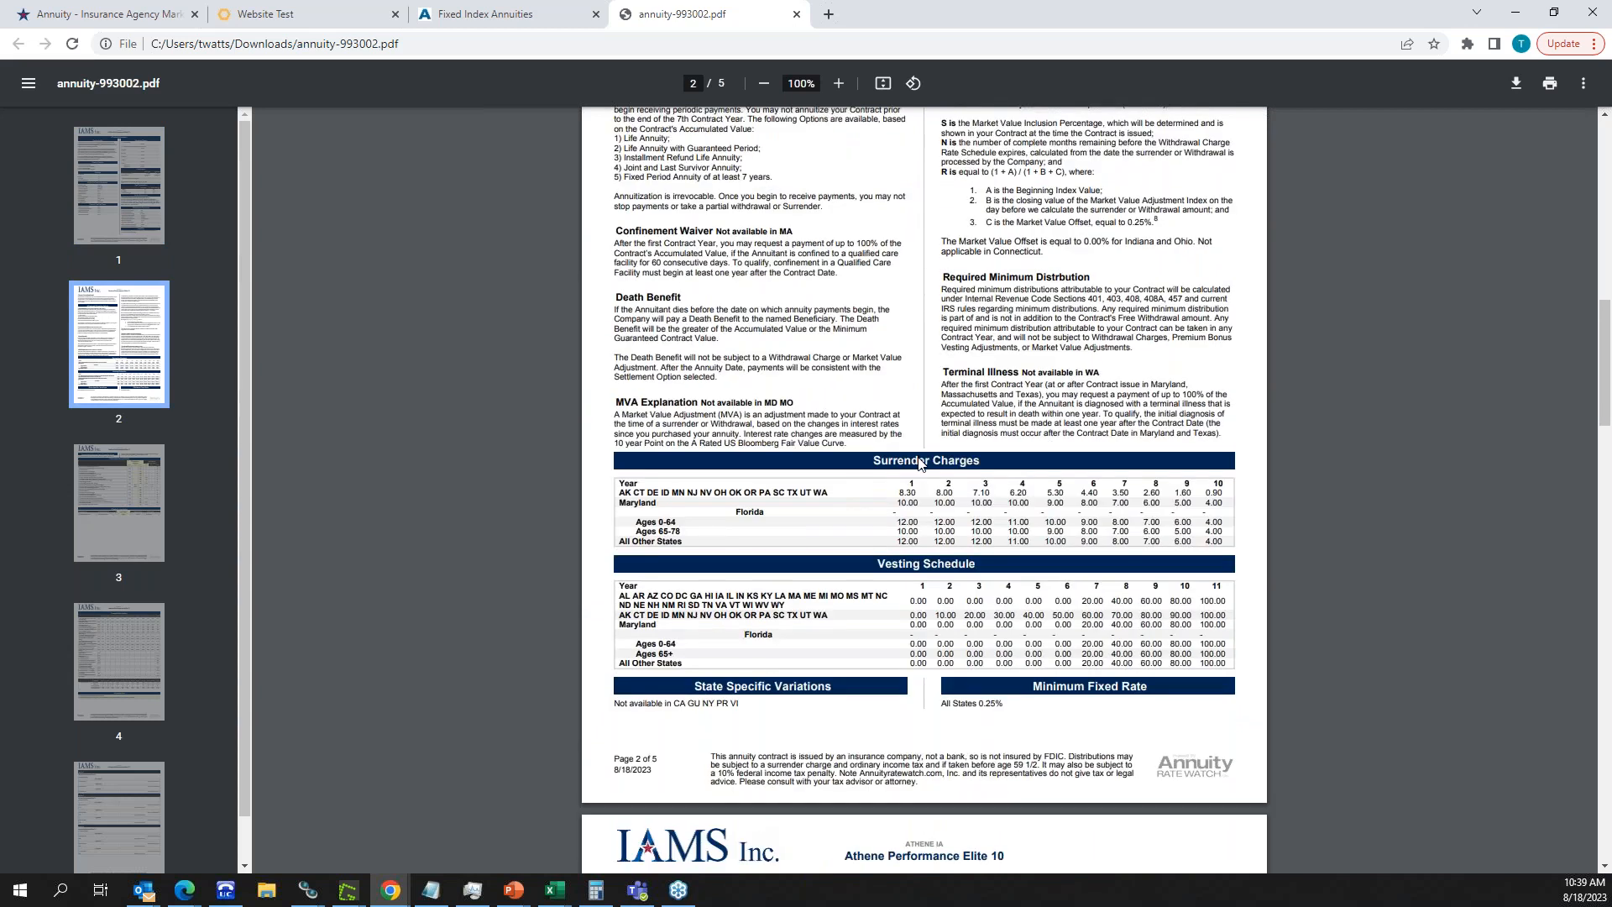
scroll(922, 464, down, 5)
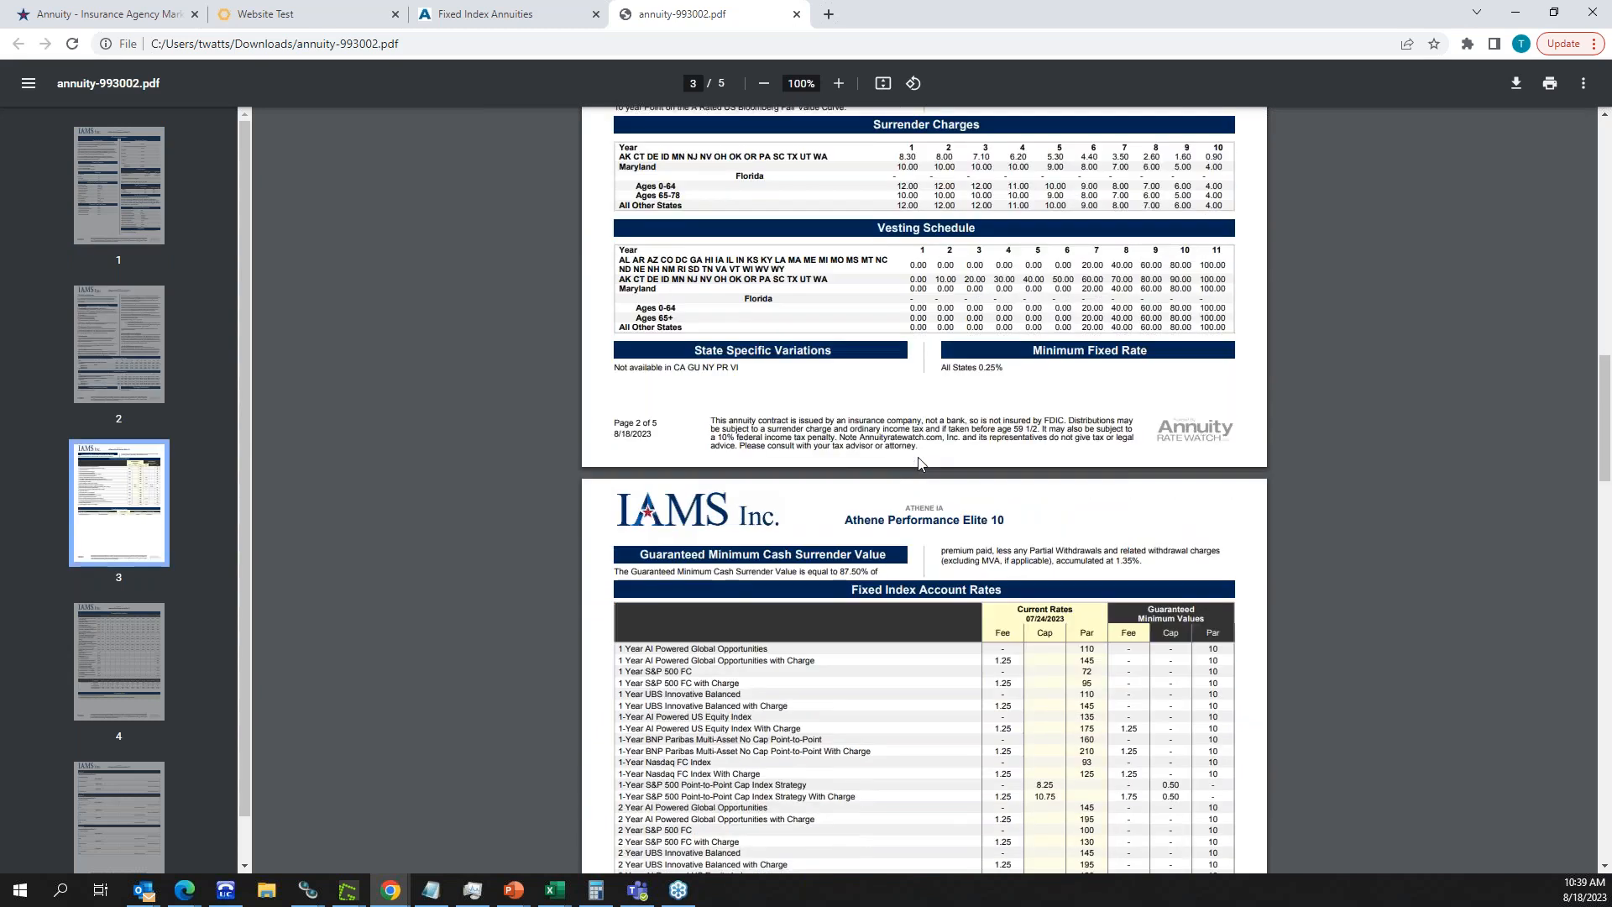
scroll(921, 464, down, 3)
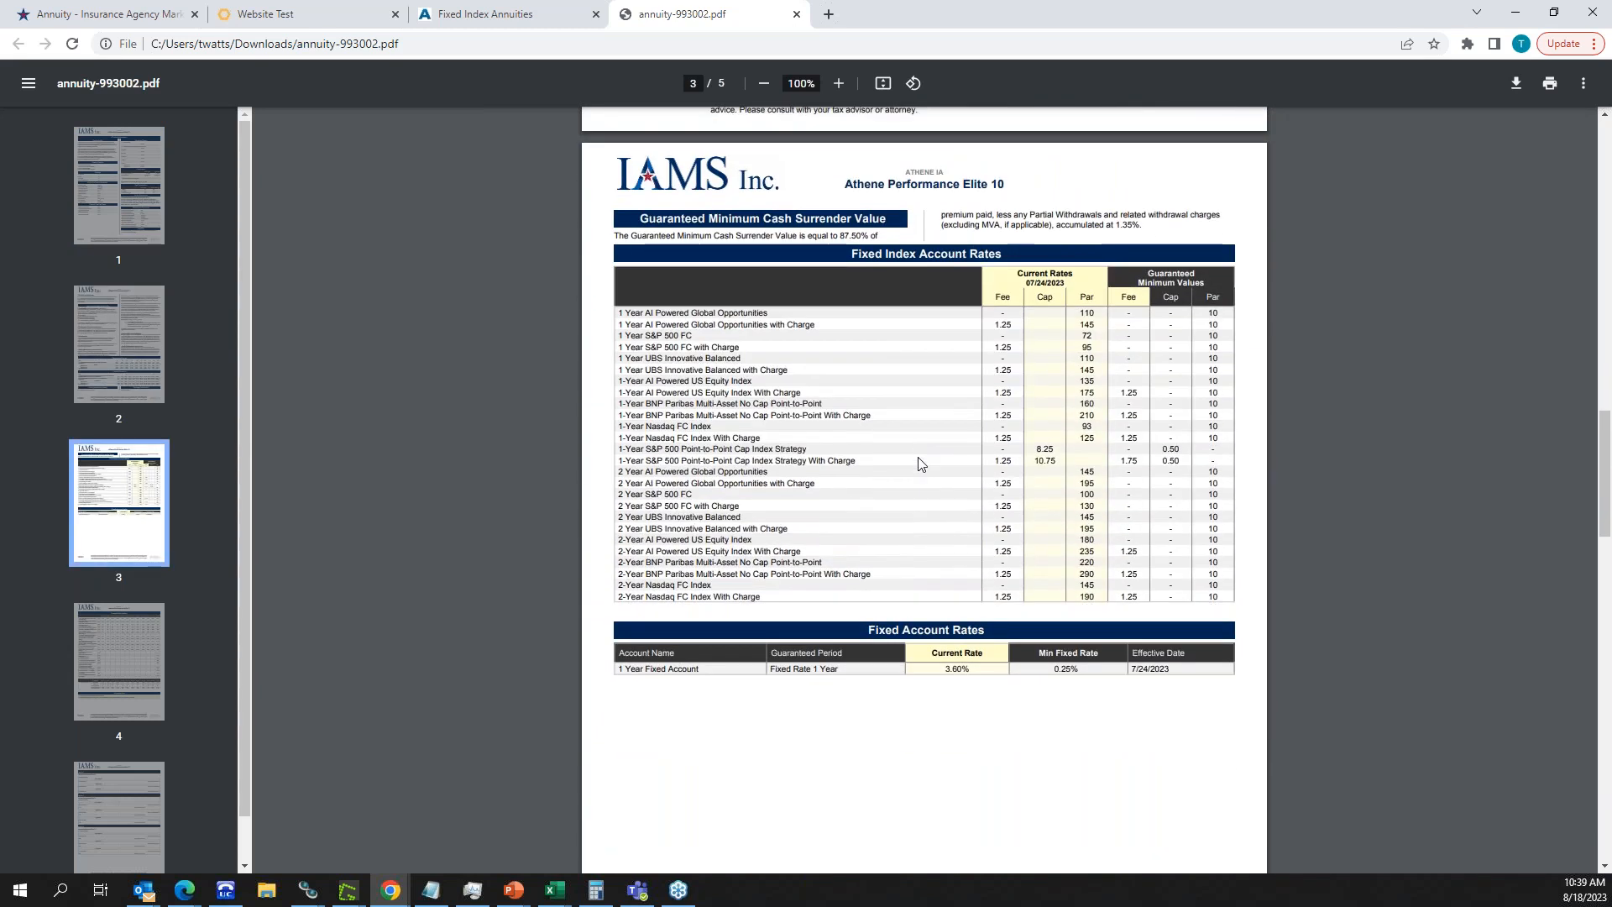
scroll(921, 464, down, 9)
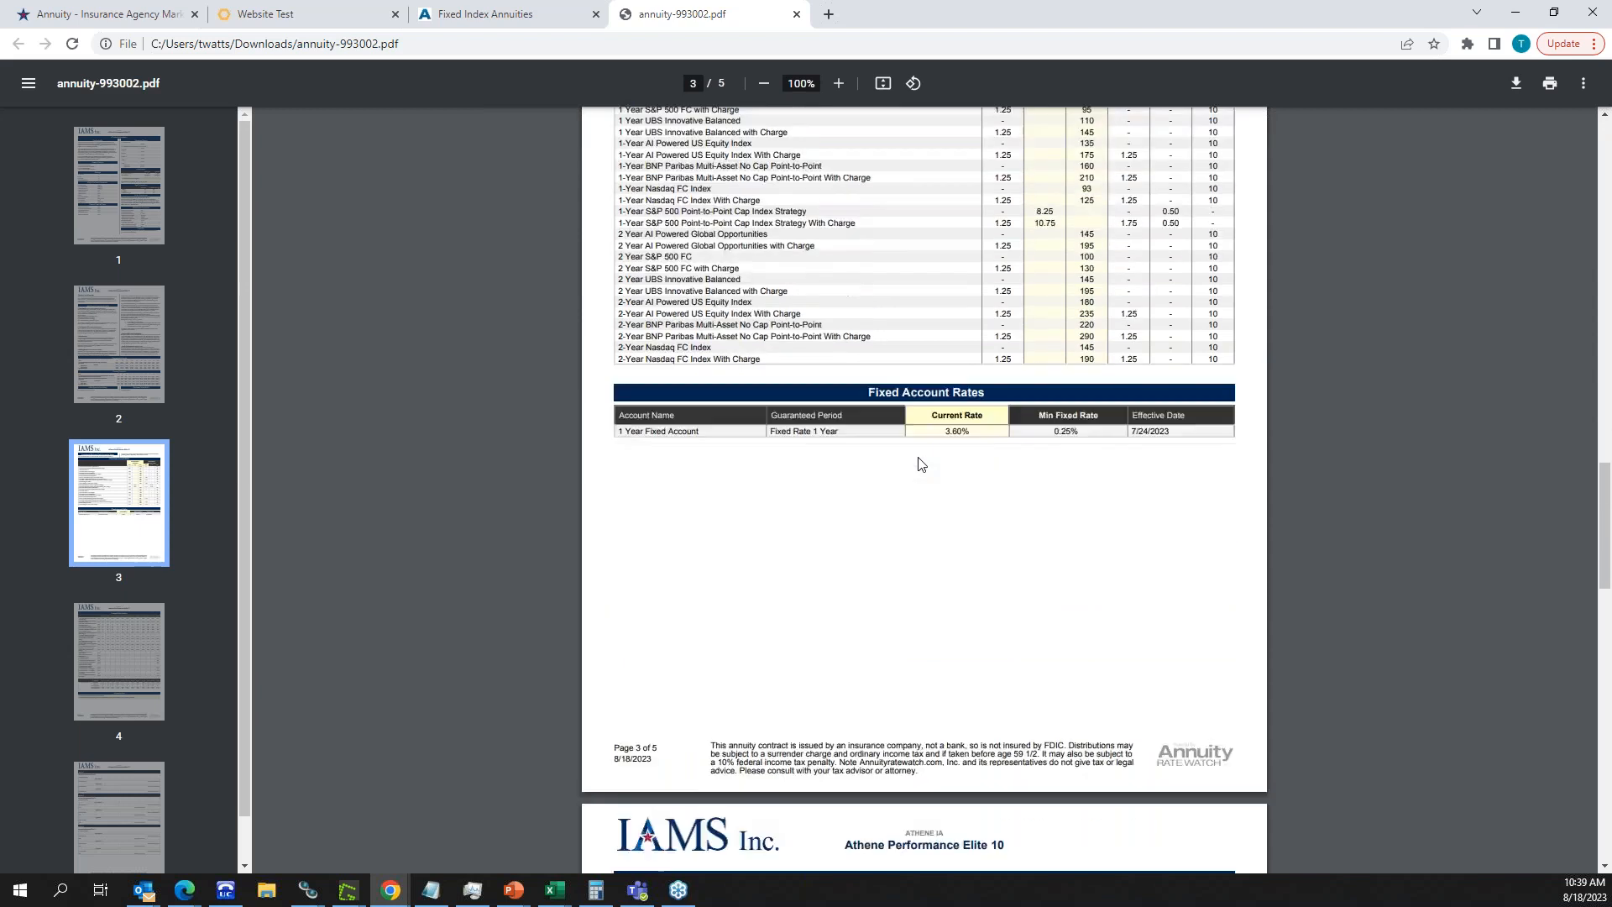
scroll(922, 464, down, 10)
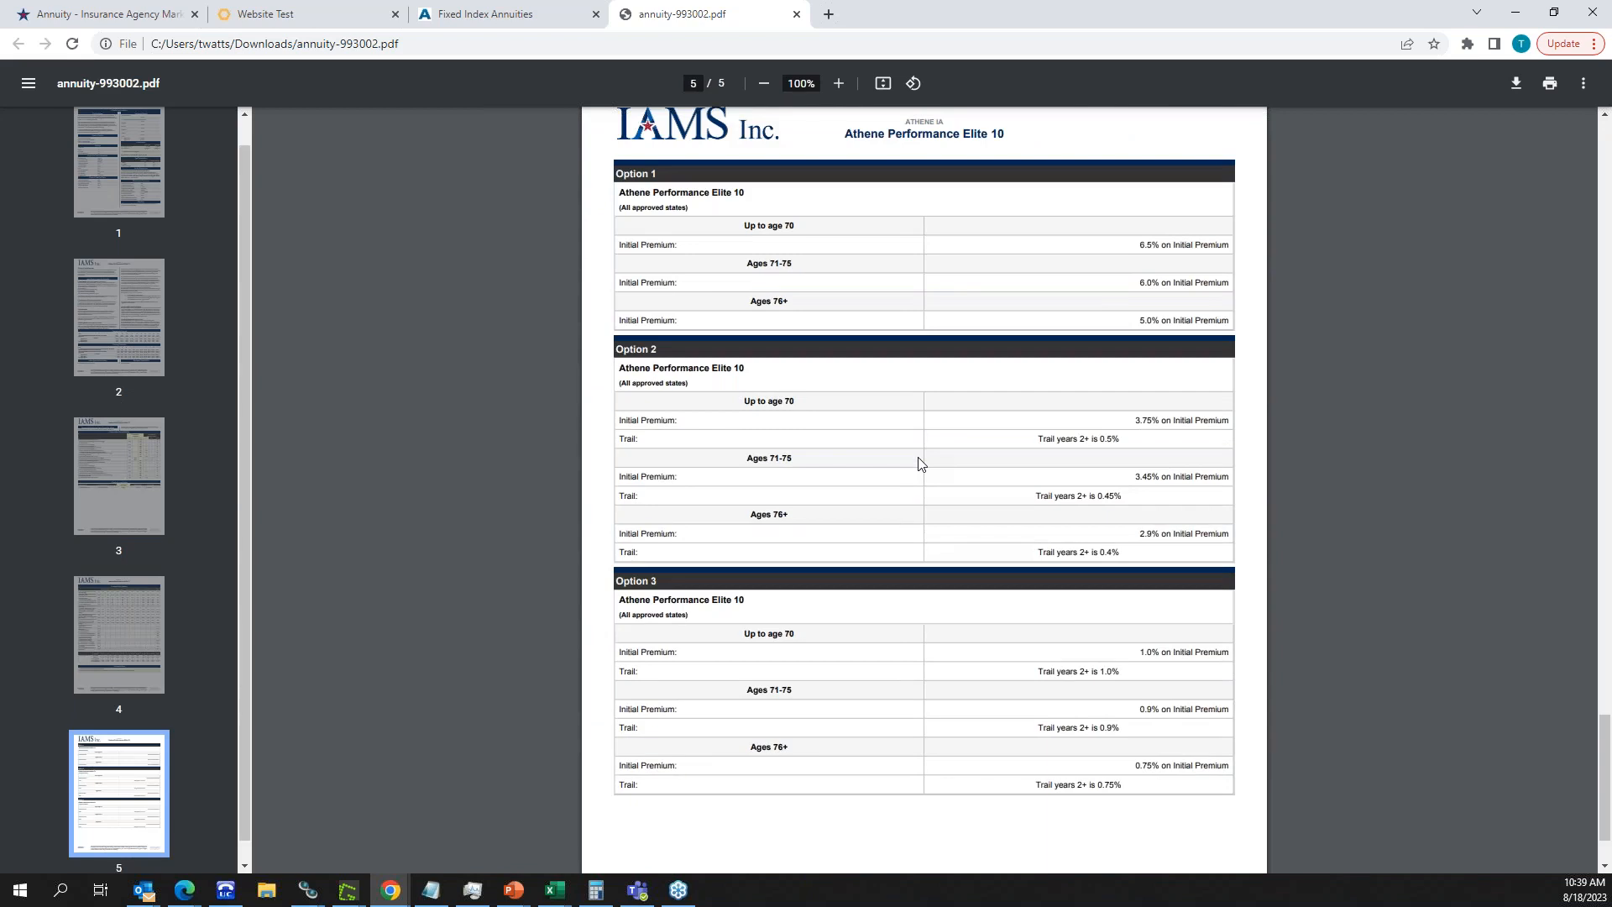
scroll(922, 464, up, 16)
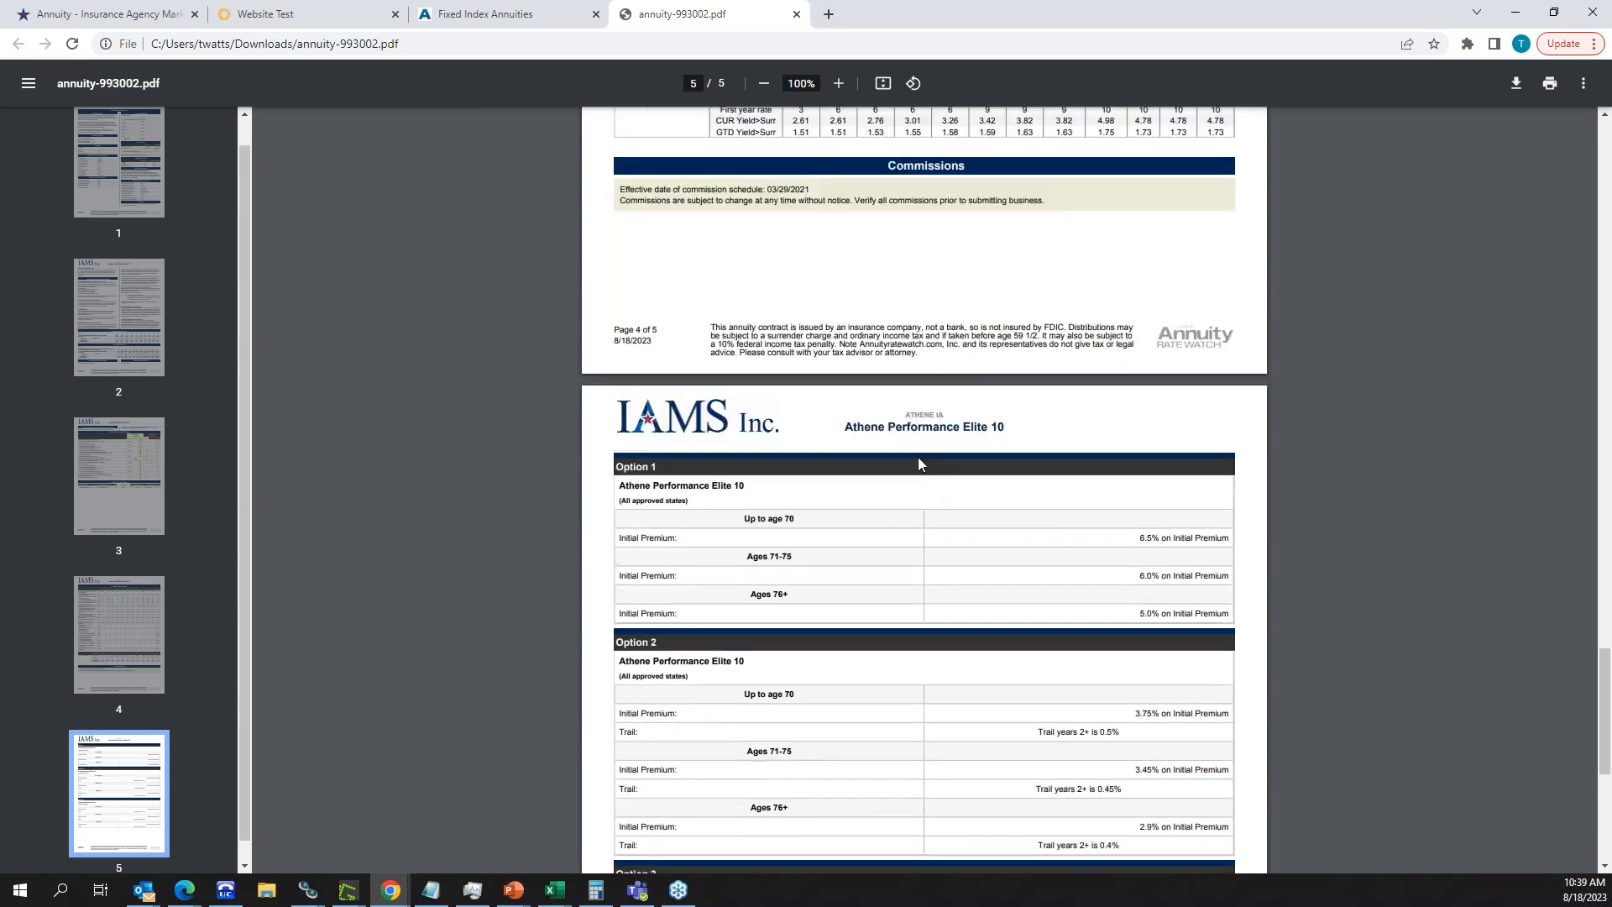
scroll(922, 464, up, 16)
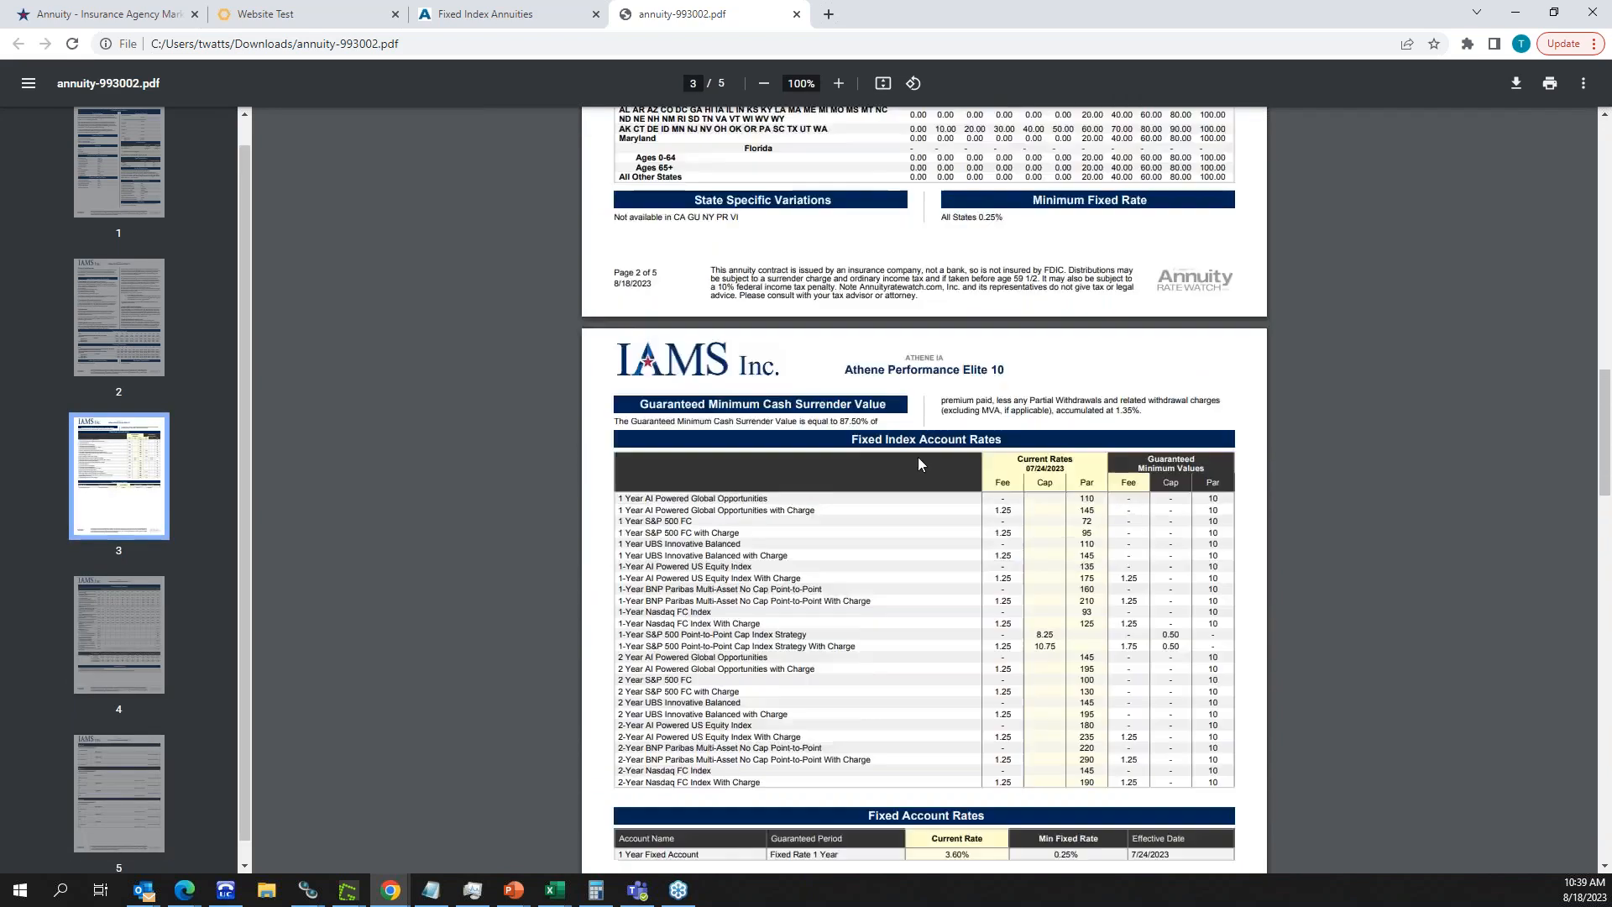
scroll(922, 464, up, 5)
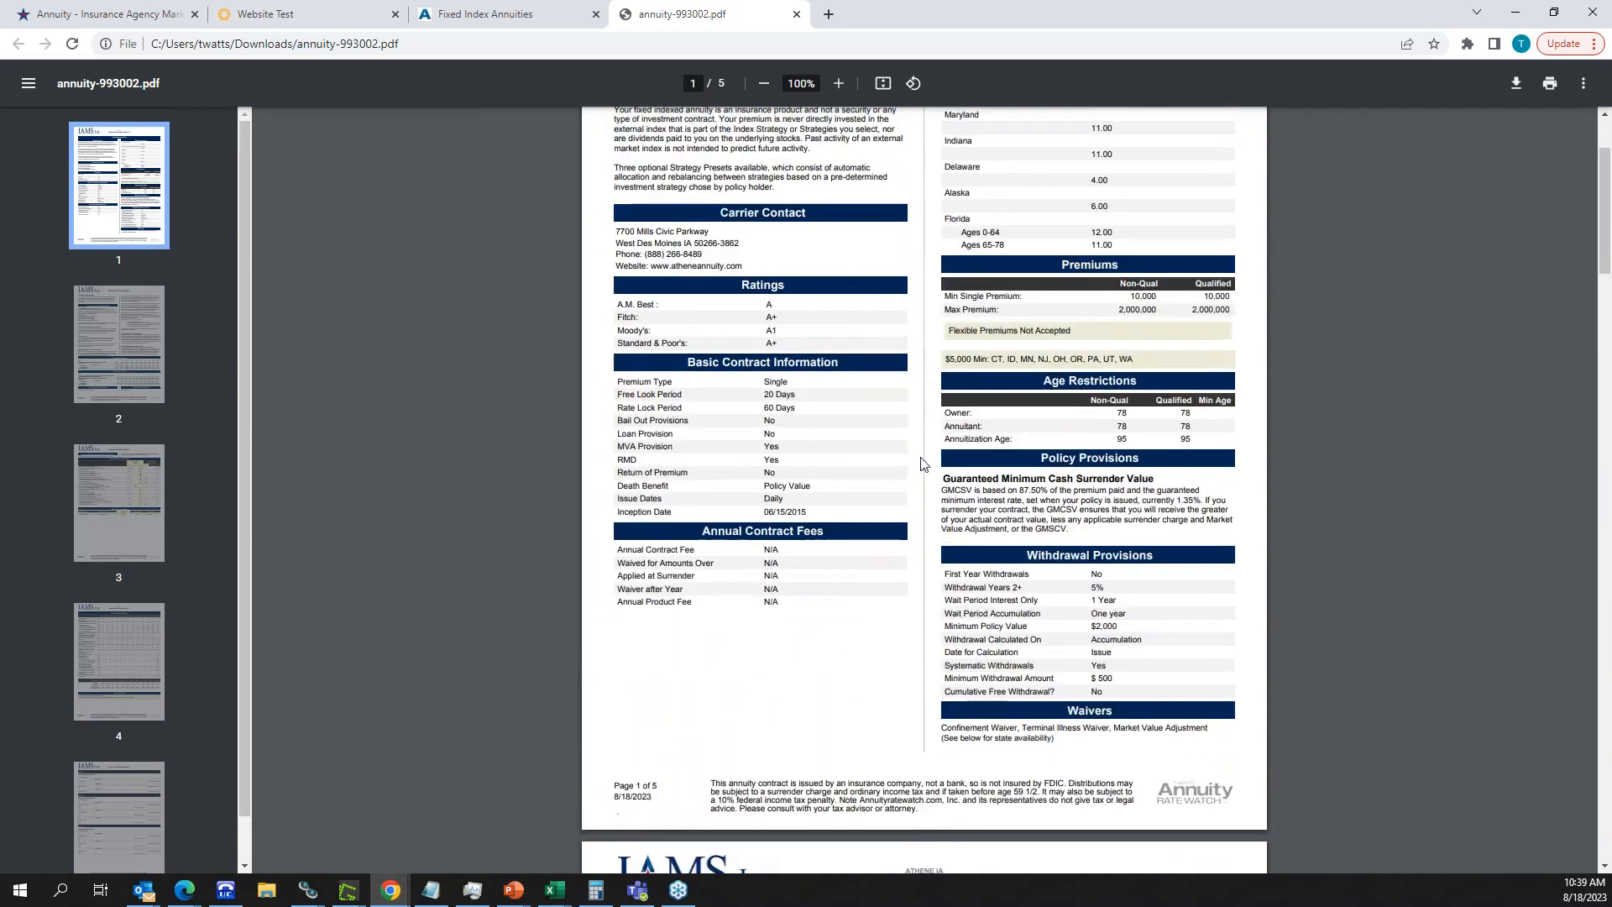
click(797, 16)
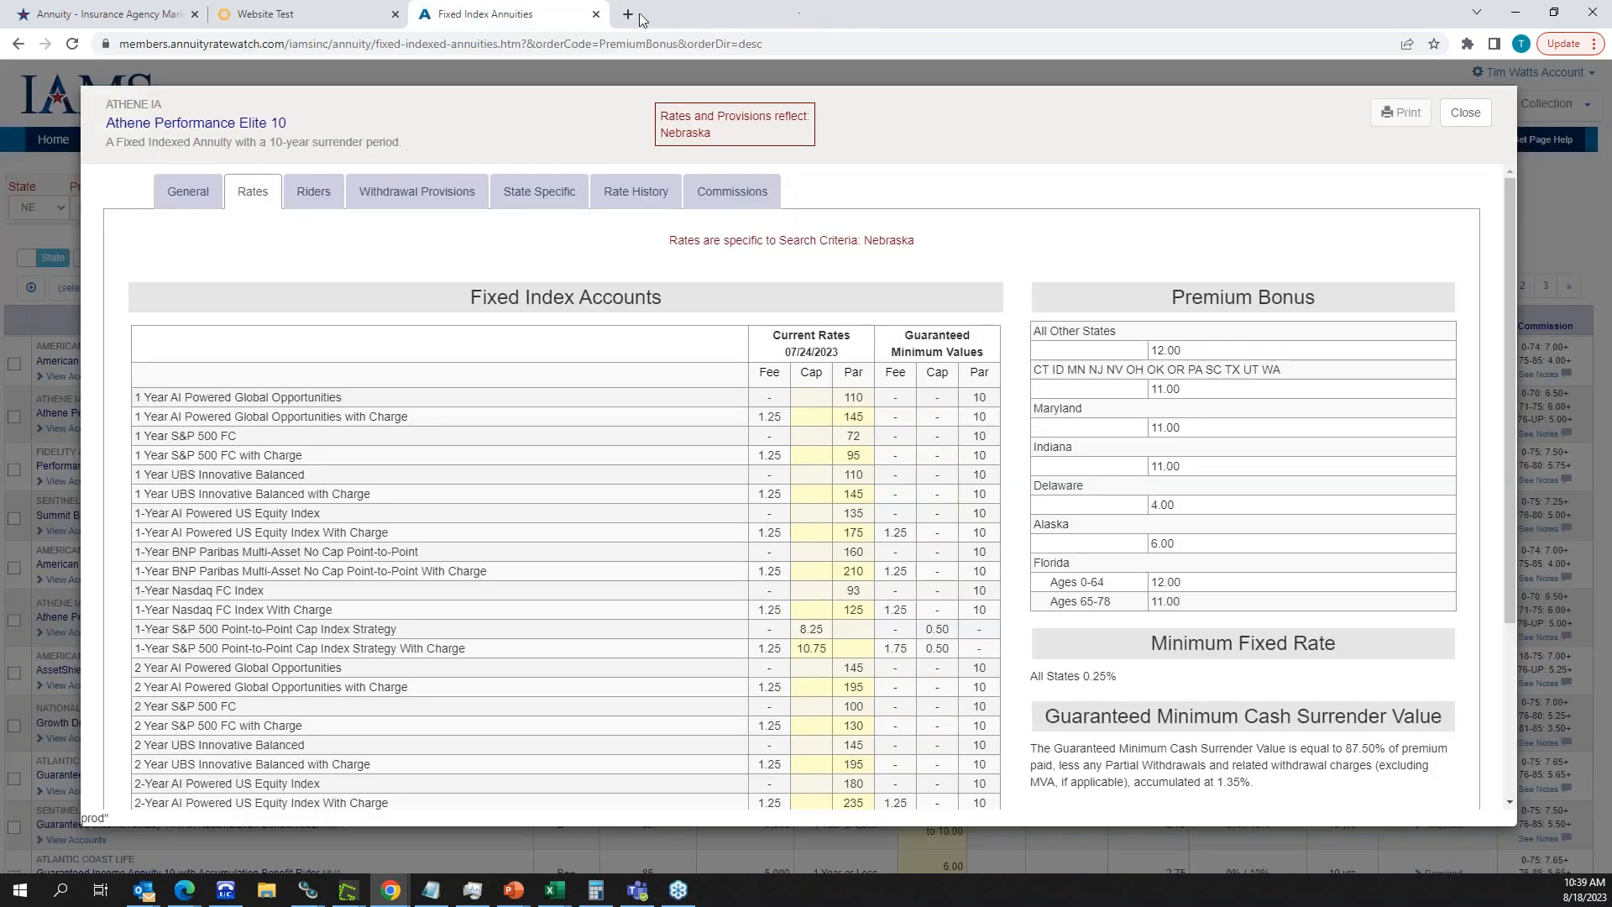
click(1462, 117)
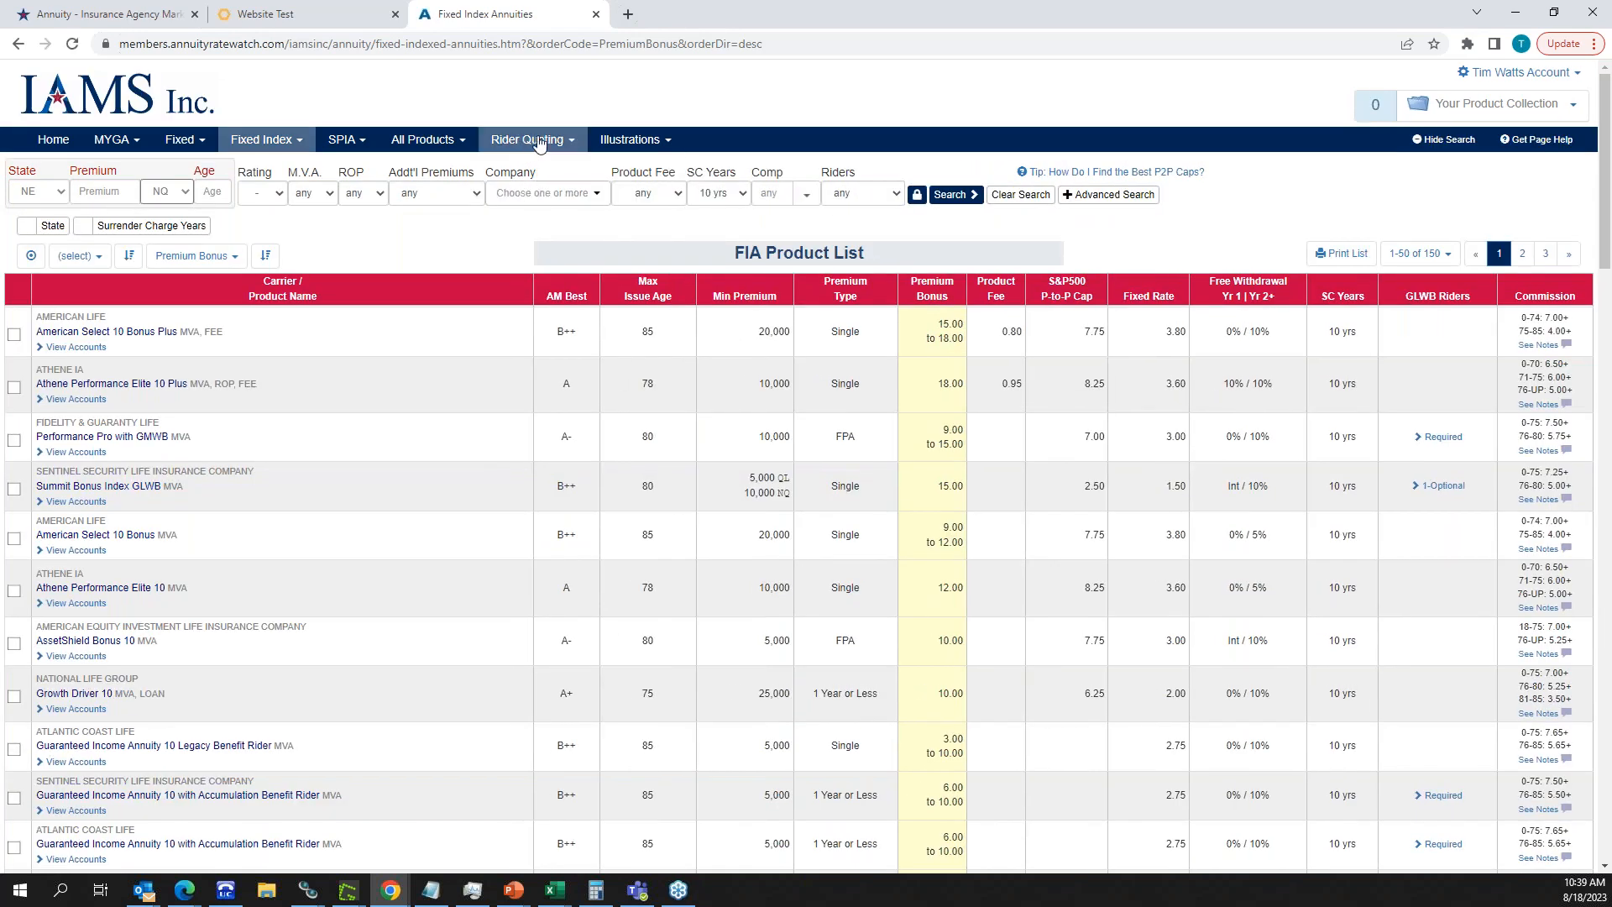
- Start a new rider quote and enter the annuitant's first and last name and age 28
click(540, 141)
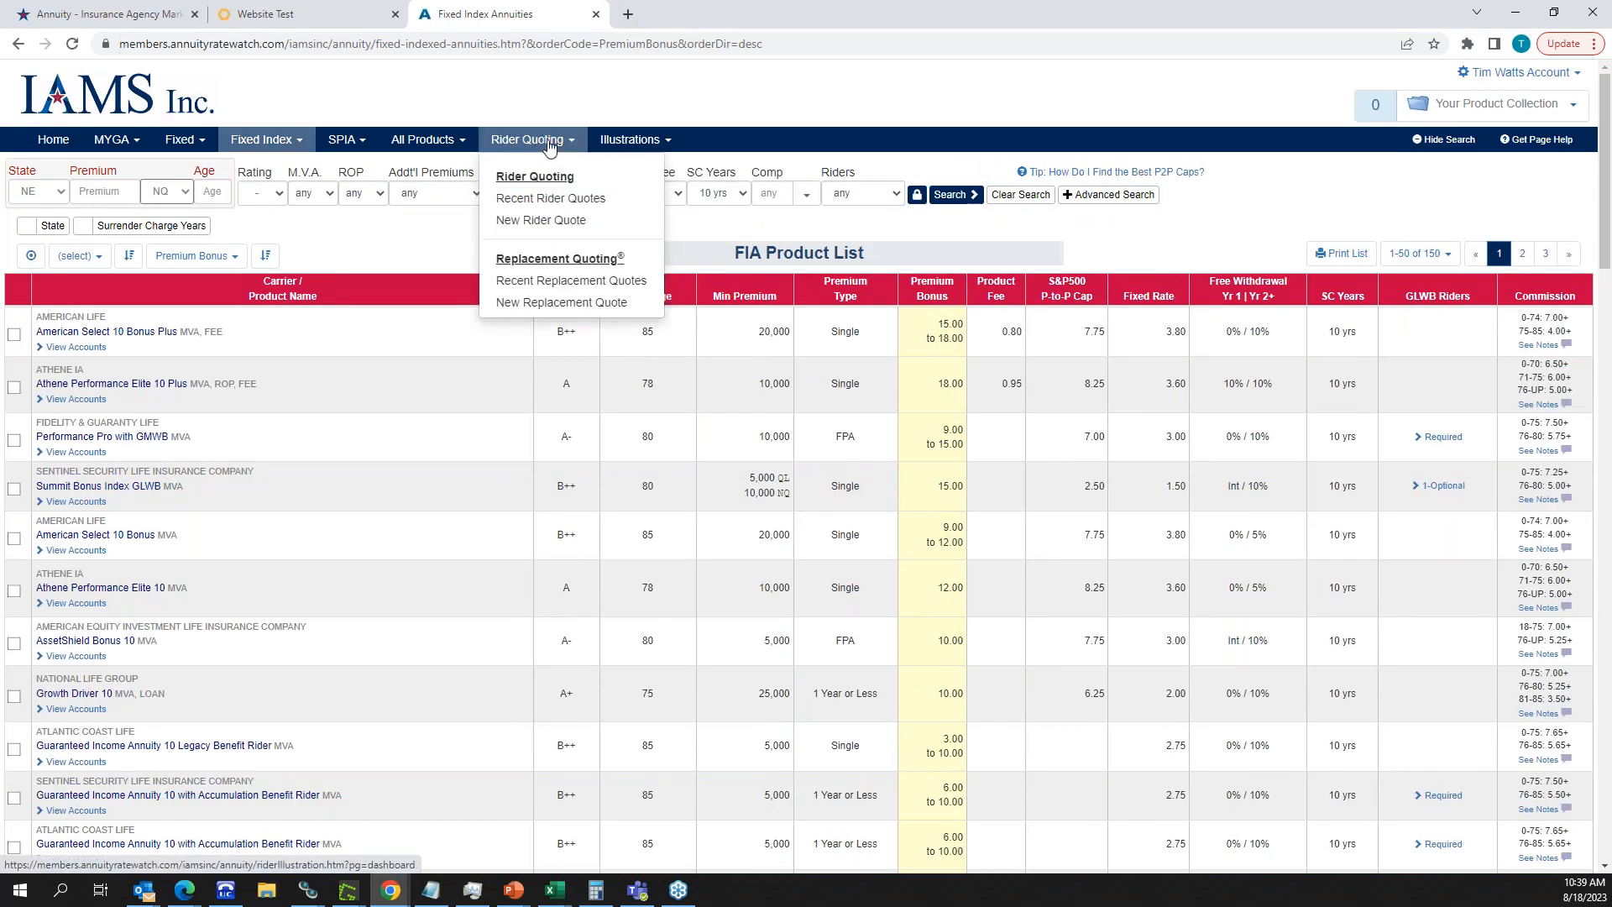
click(535, 226)
click(140, 230)
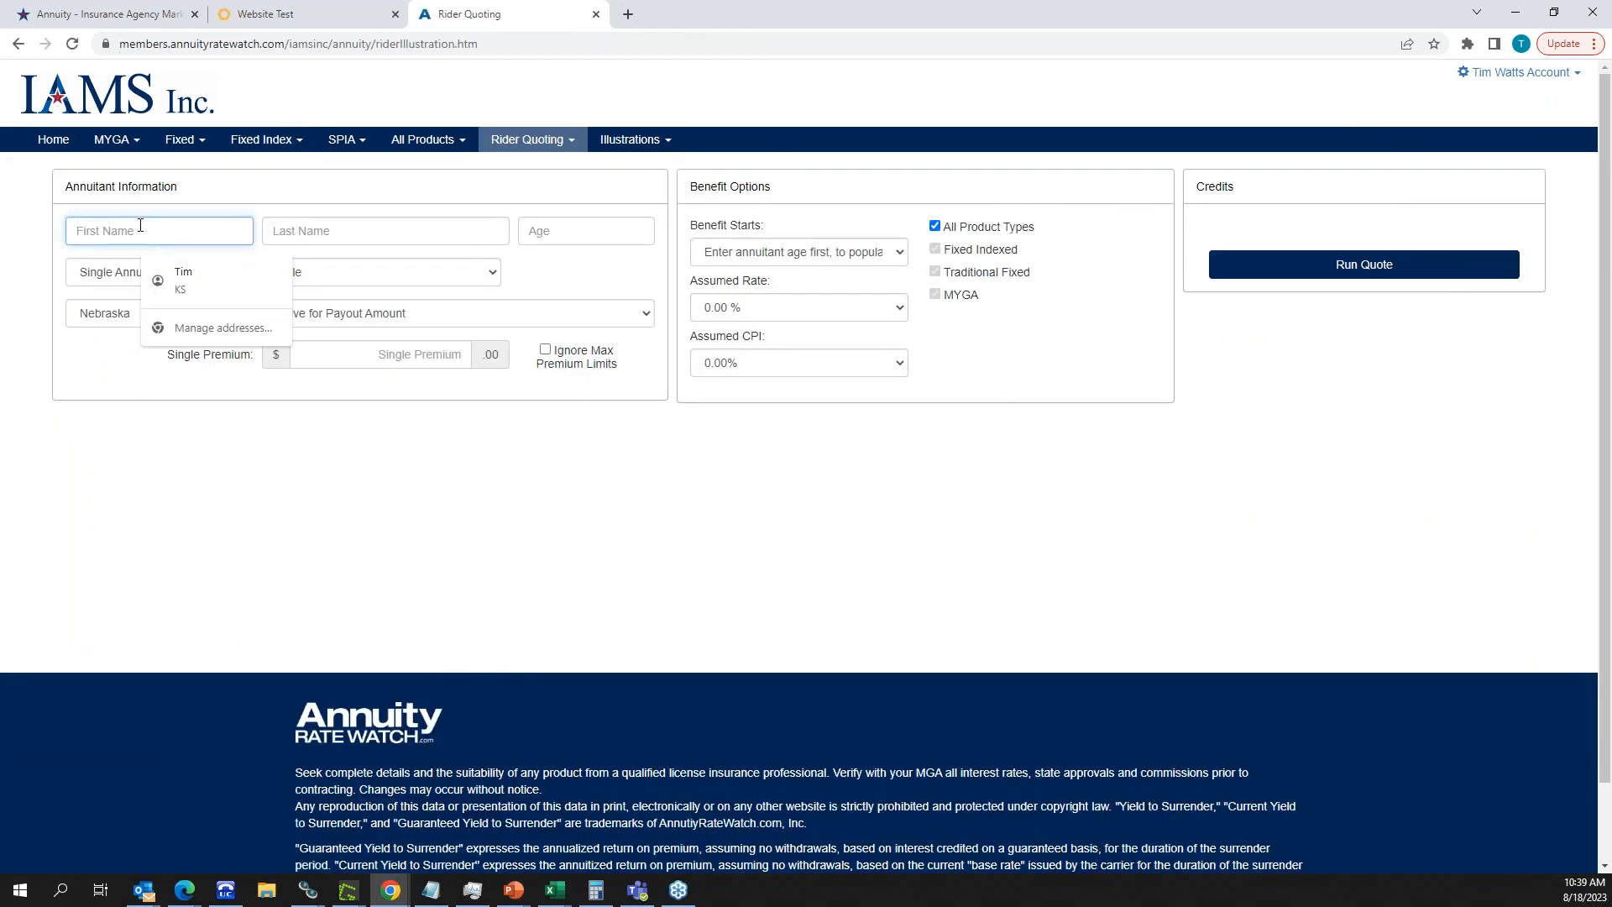
text(Patrick)
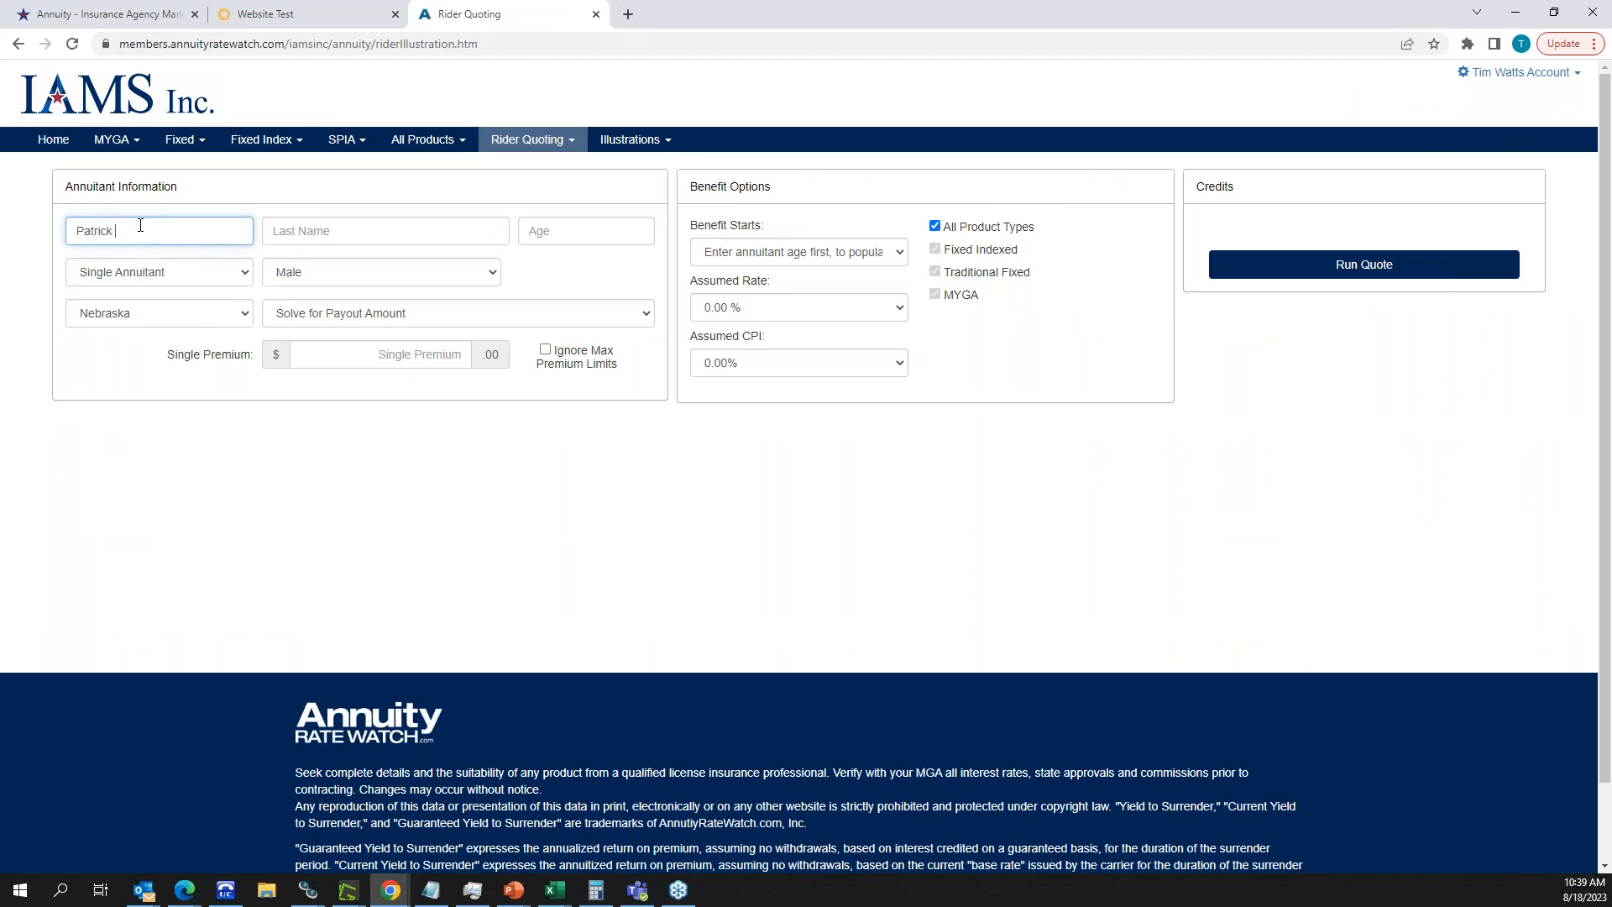
key(Tab)
text(Mahomes)
key(Tab)
text(28)
- Set the quote's state to Kansas and the single premium to $500,000, keeping a single male annuitant
key(Tab)
key(Tab)
key(Tab)
key(k)
key(Tab)
key(Tab)
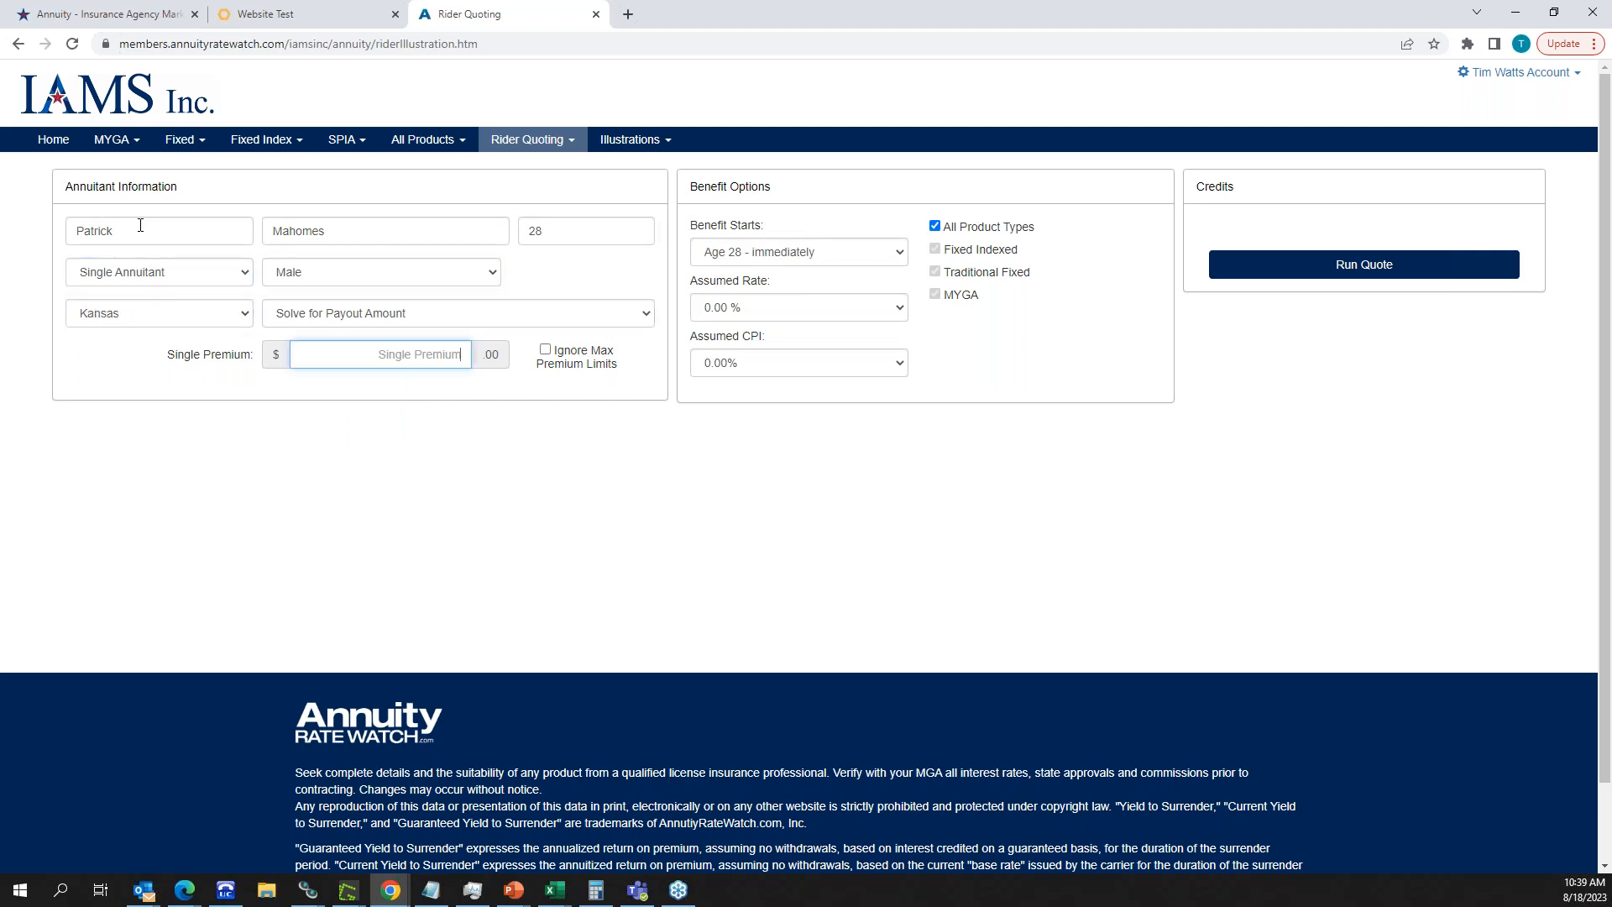
text(5000000)
- Change the annuitant's age to 58 and set the benefit to start at age 65, after 7 years
double_click(547, 226)
text(58)
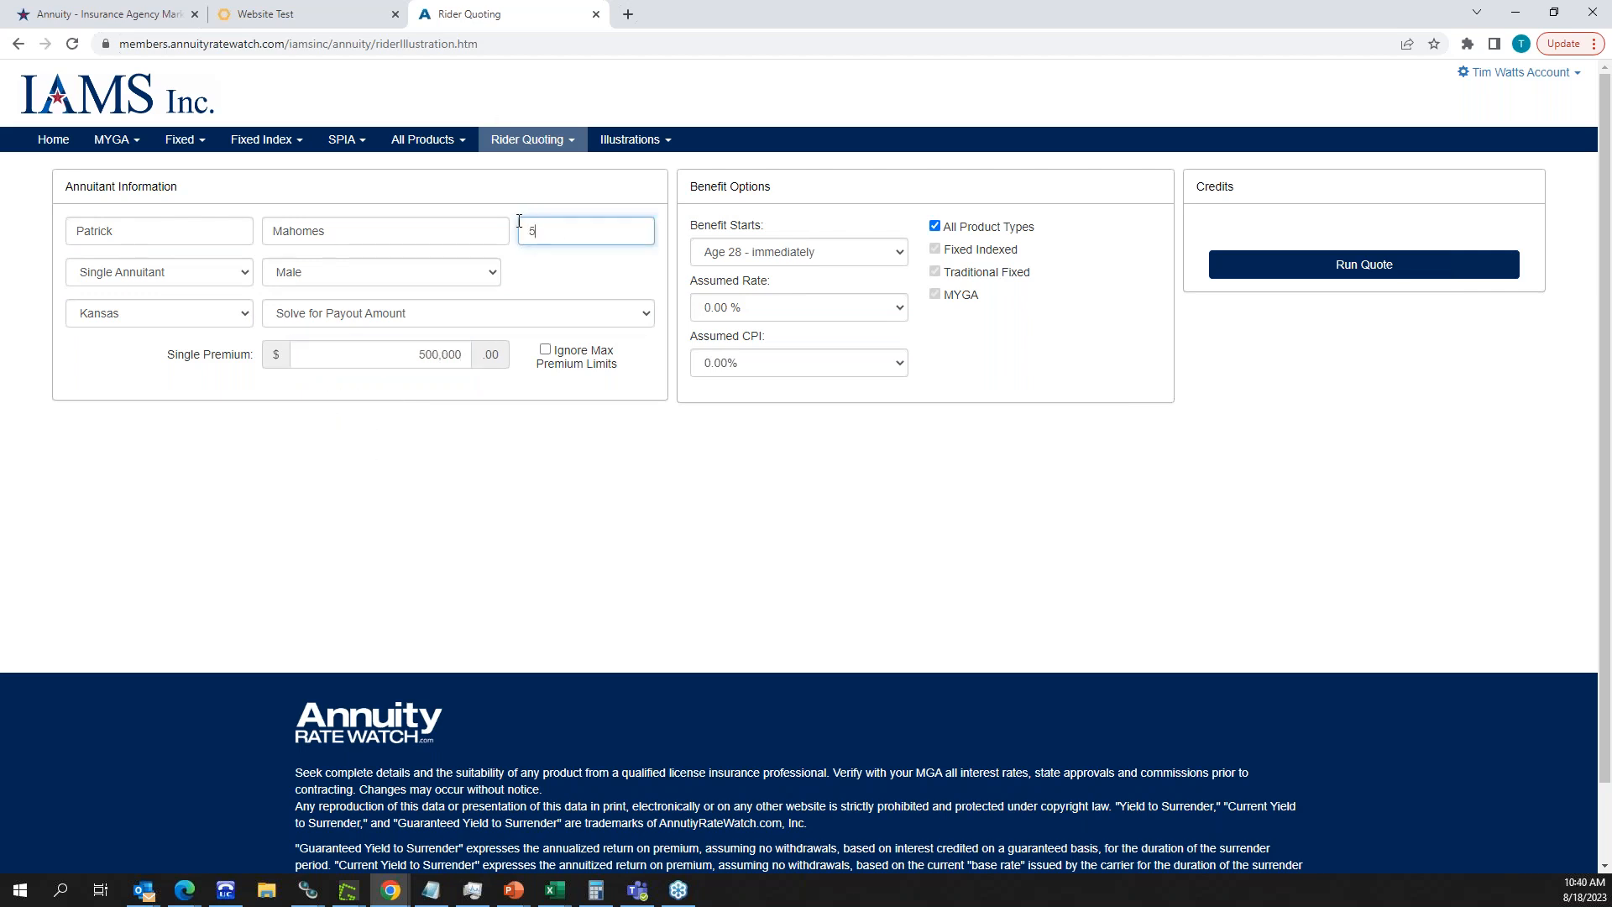
click(886, 252)
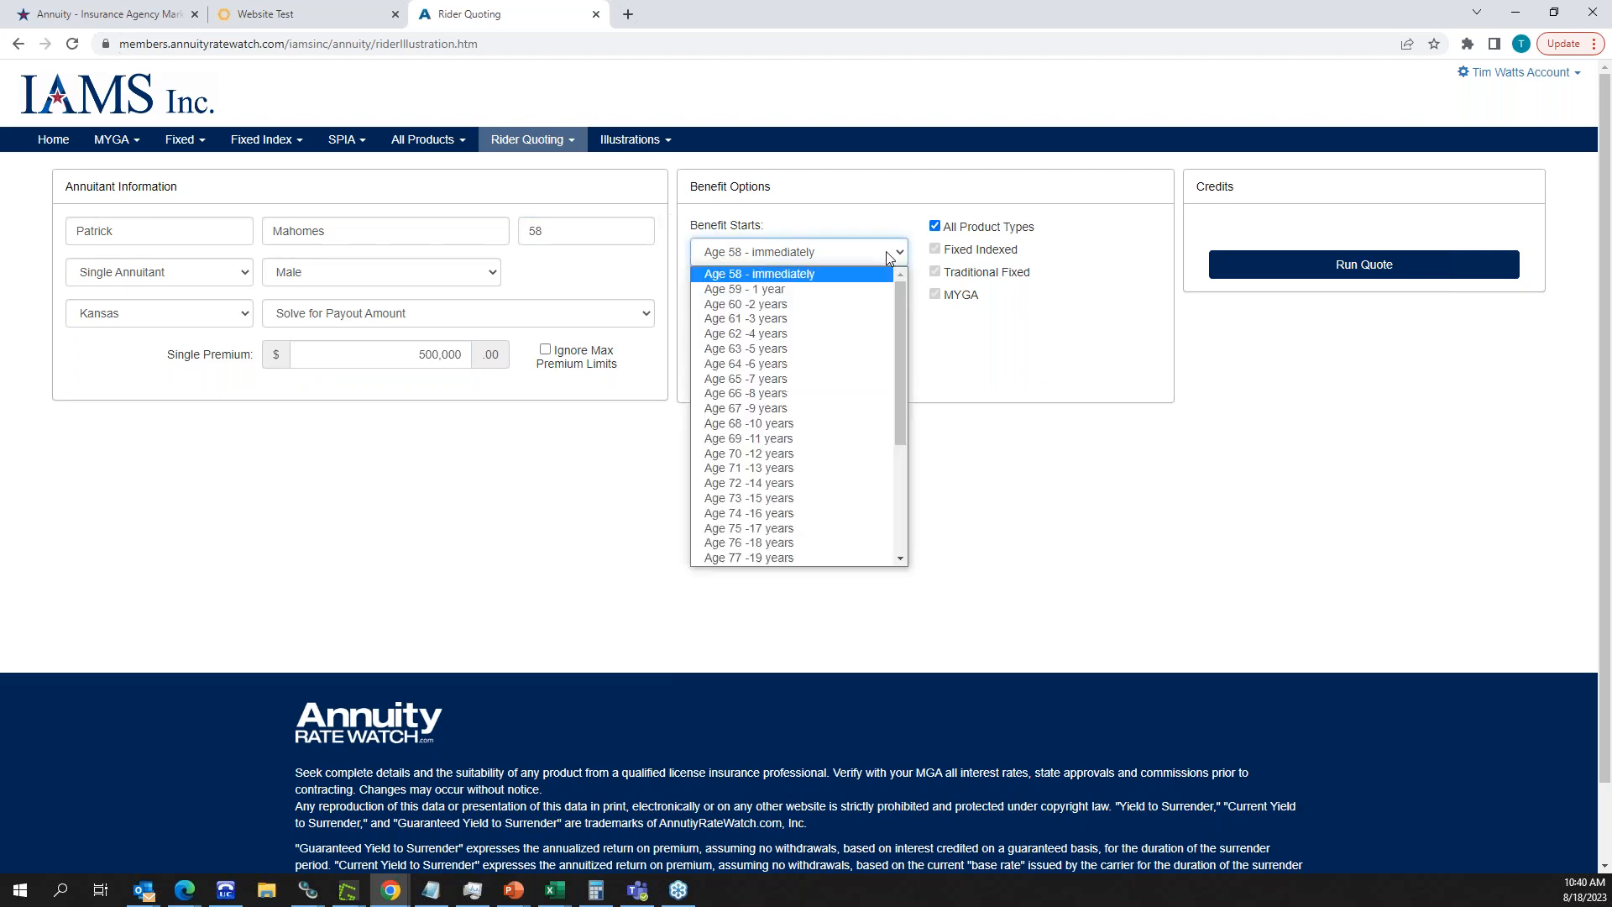
click(830, 378)
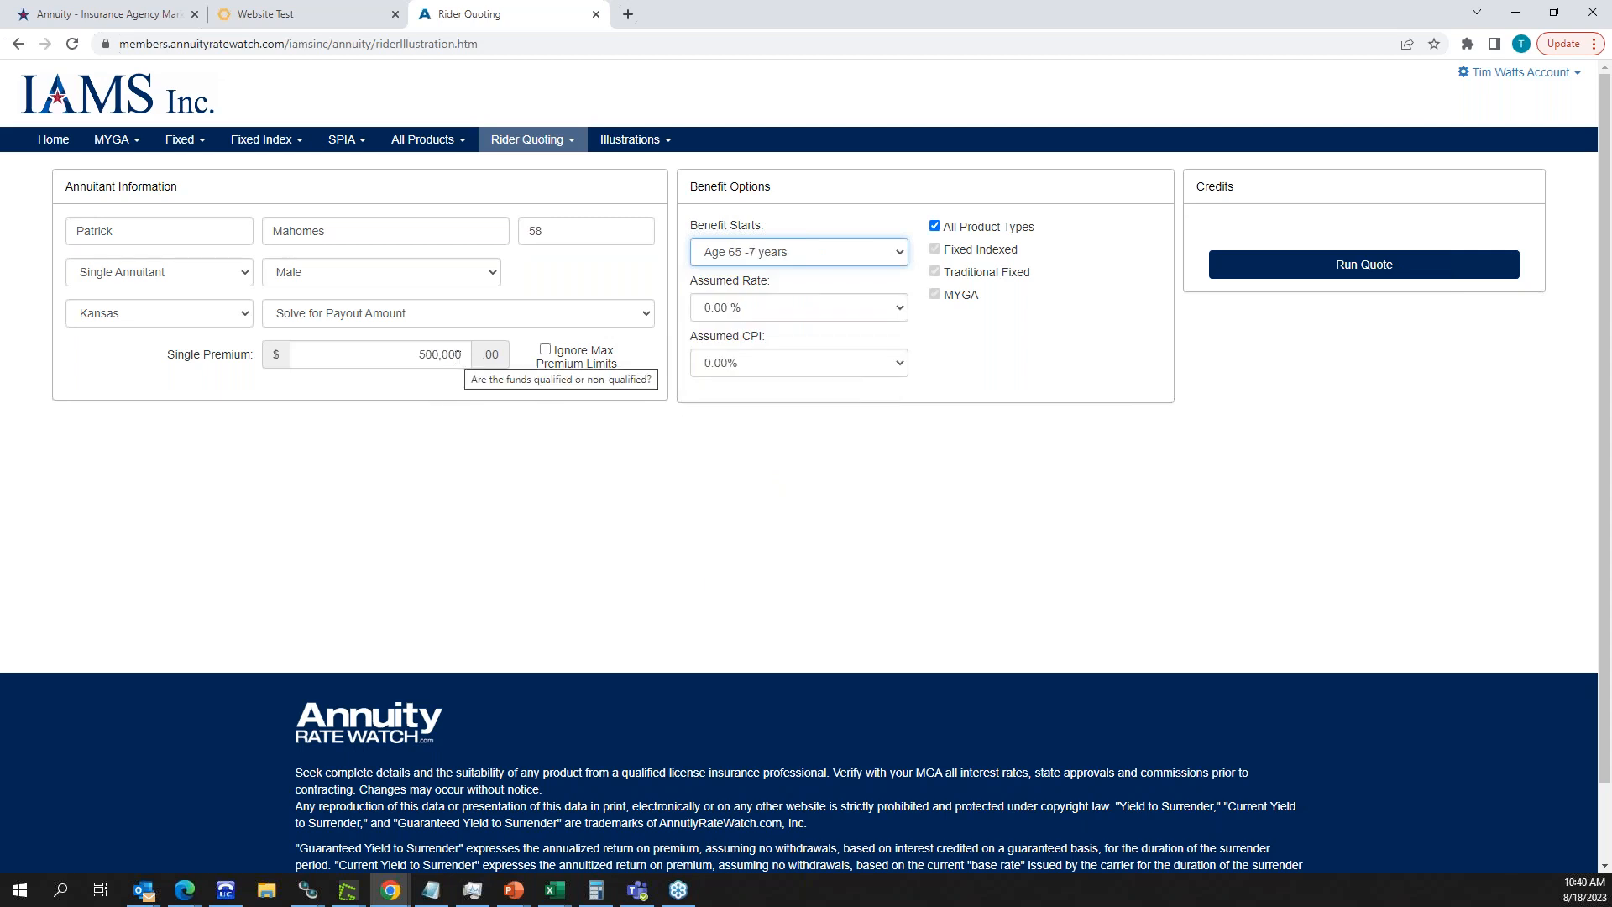
- Check the single or joint annuitant choices and the payout or premium solve options without changing them
click(243, 274)
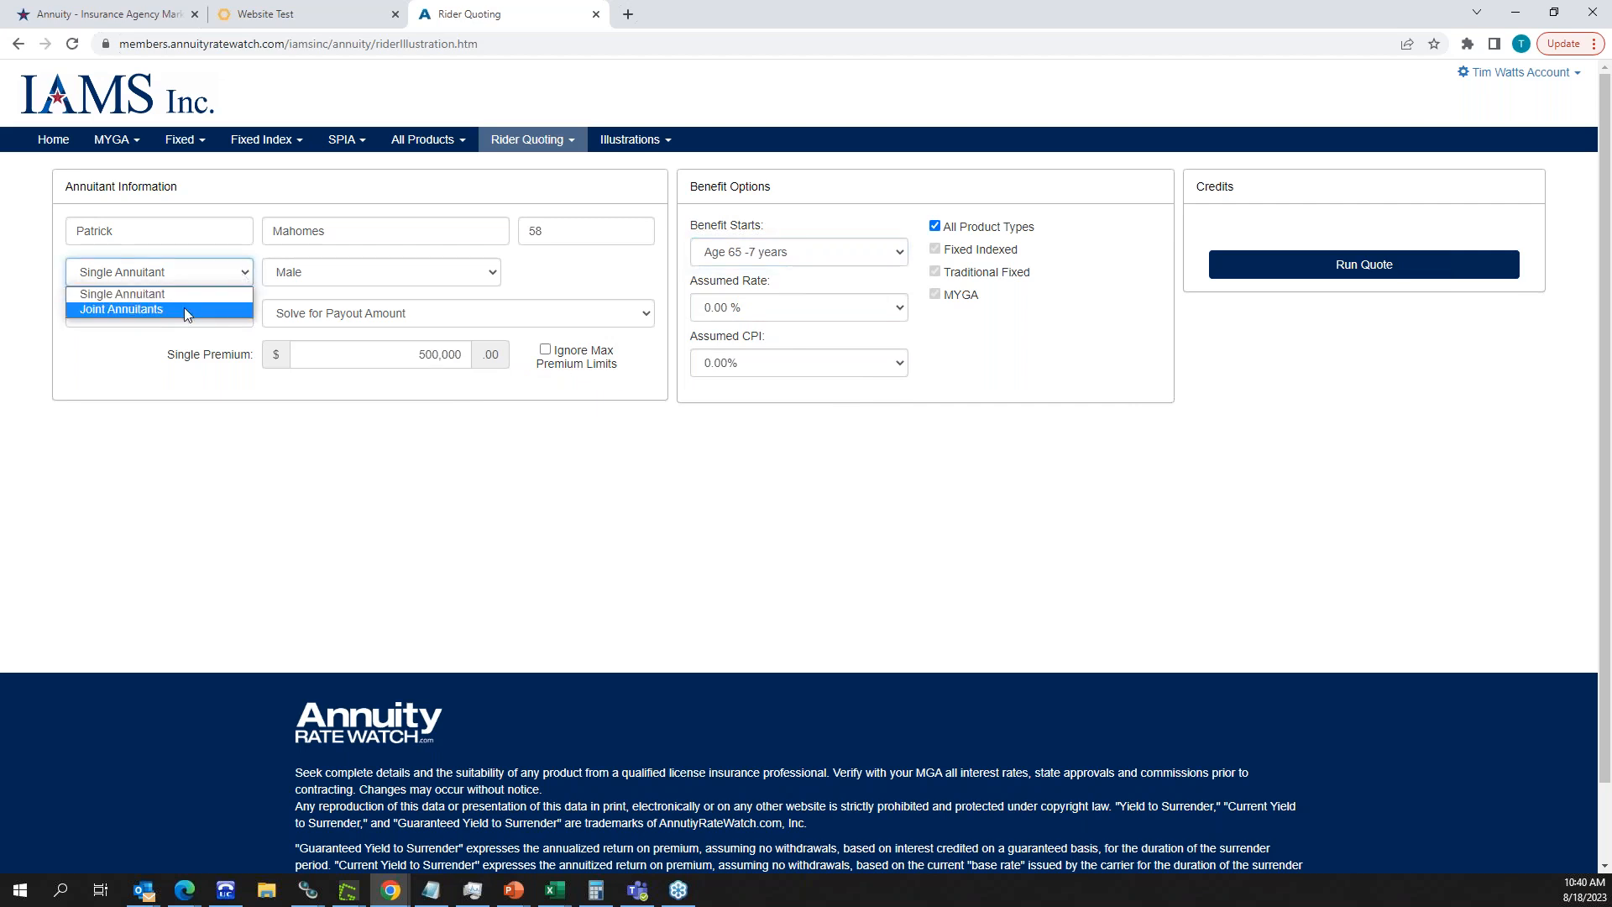
click(710, 514)
click(610, 319)
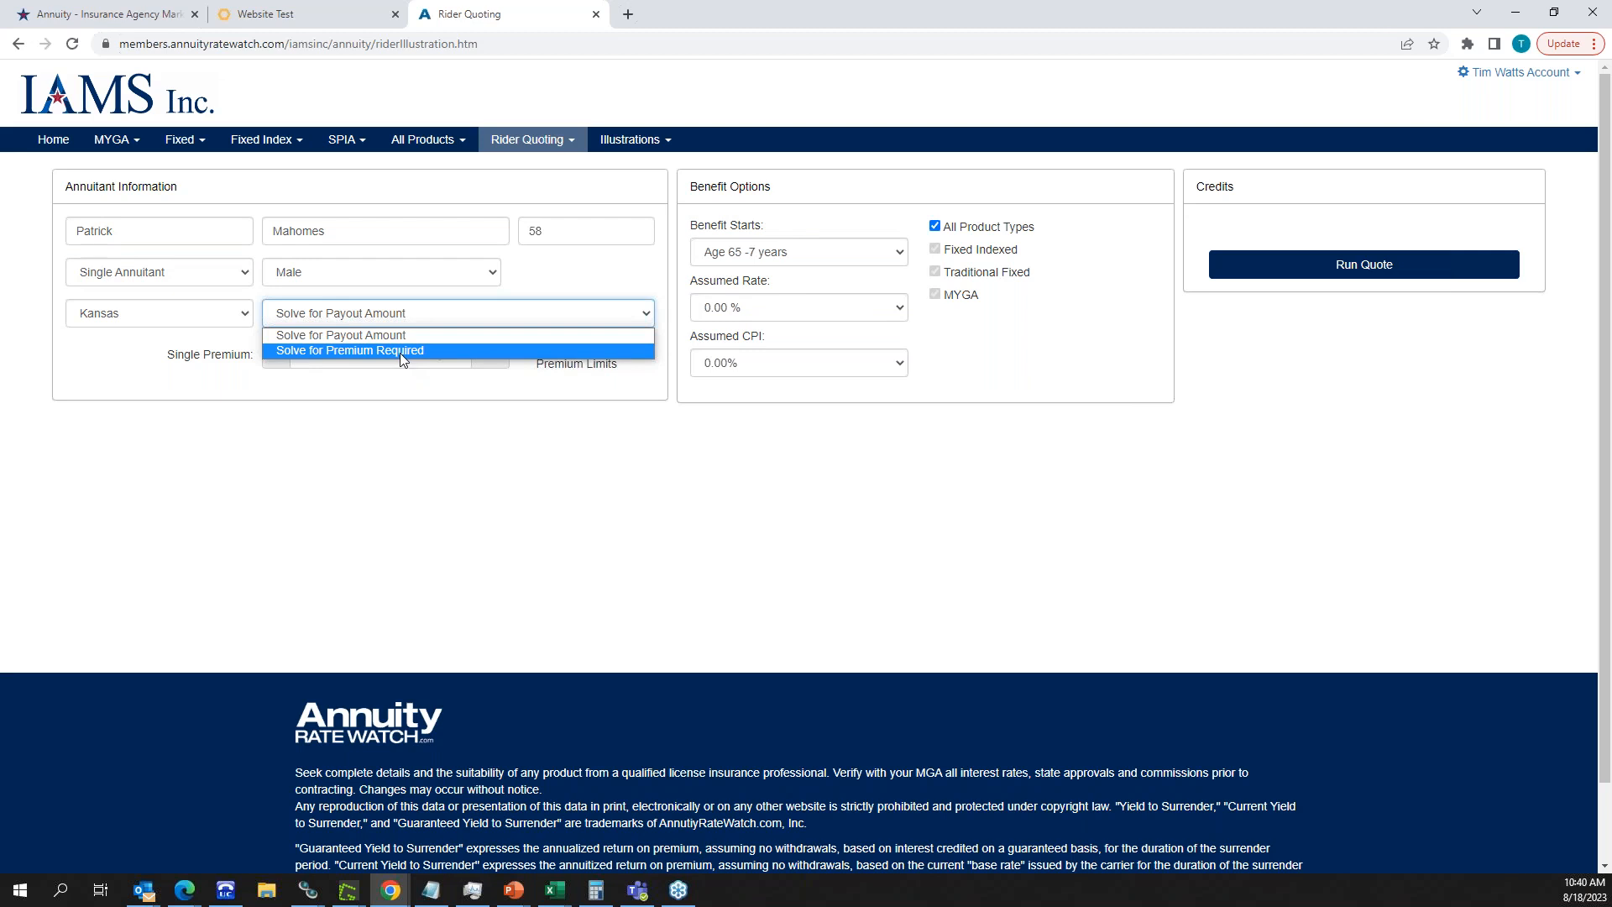
click(787, 527)
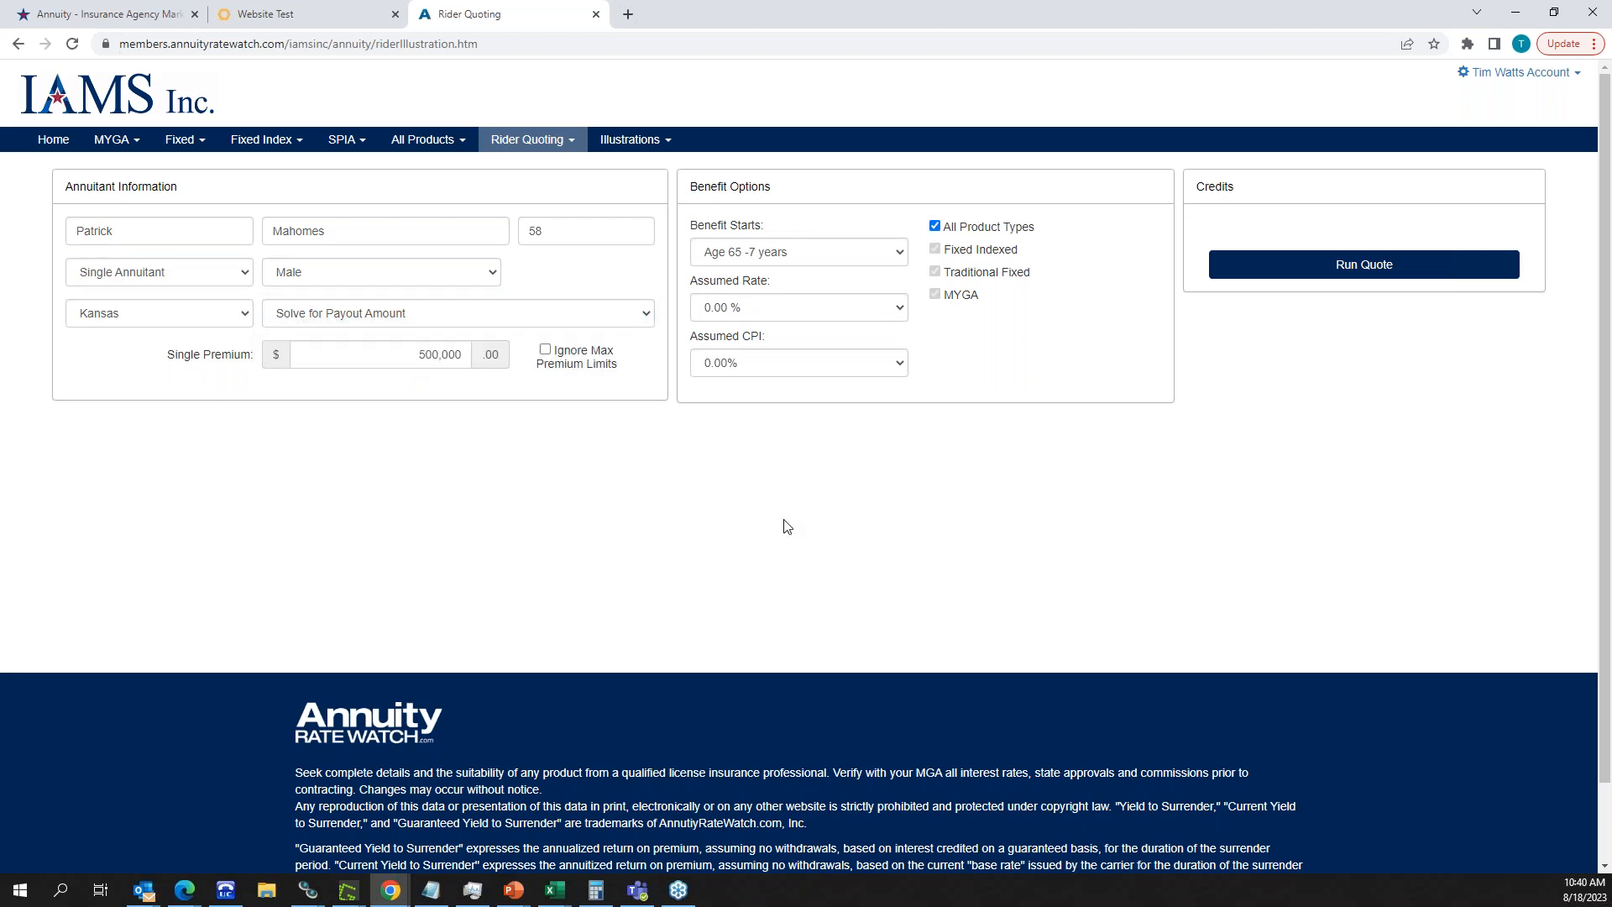
- Run the rider quote and filter the comparison to exclude riders with reducing benefits
click(1381, 277)
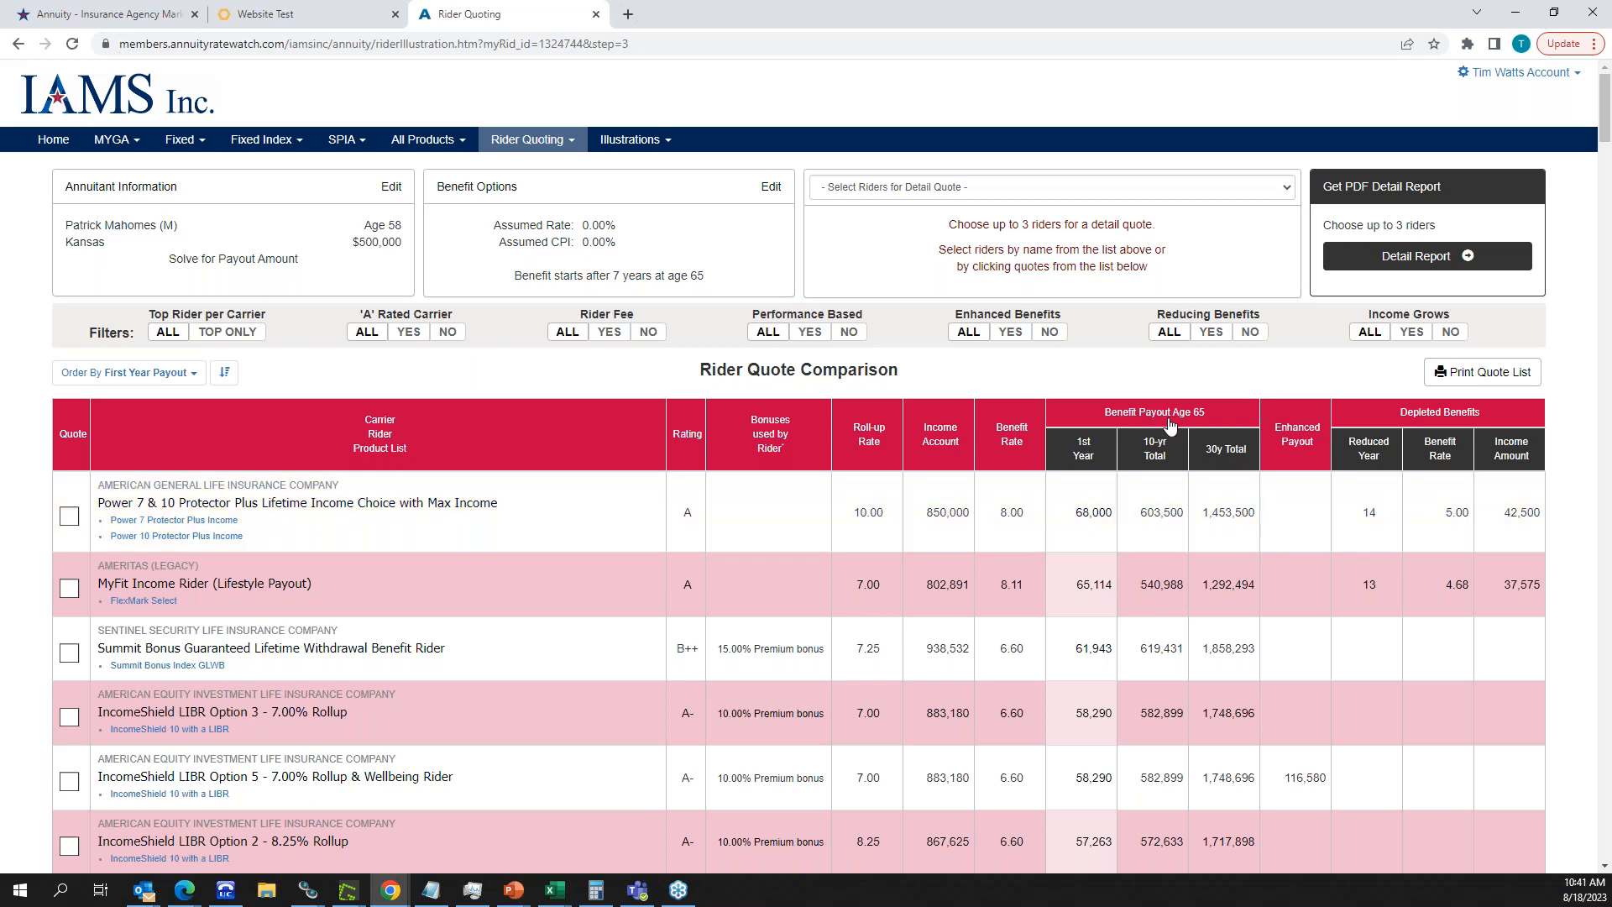
click(1252, 333)
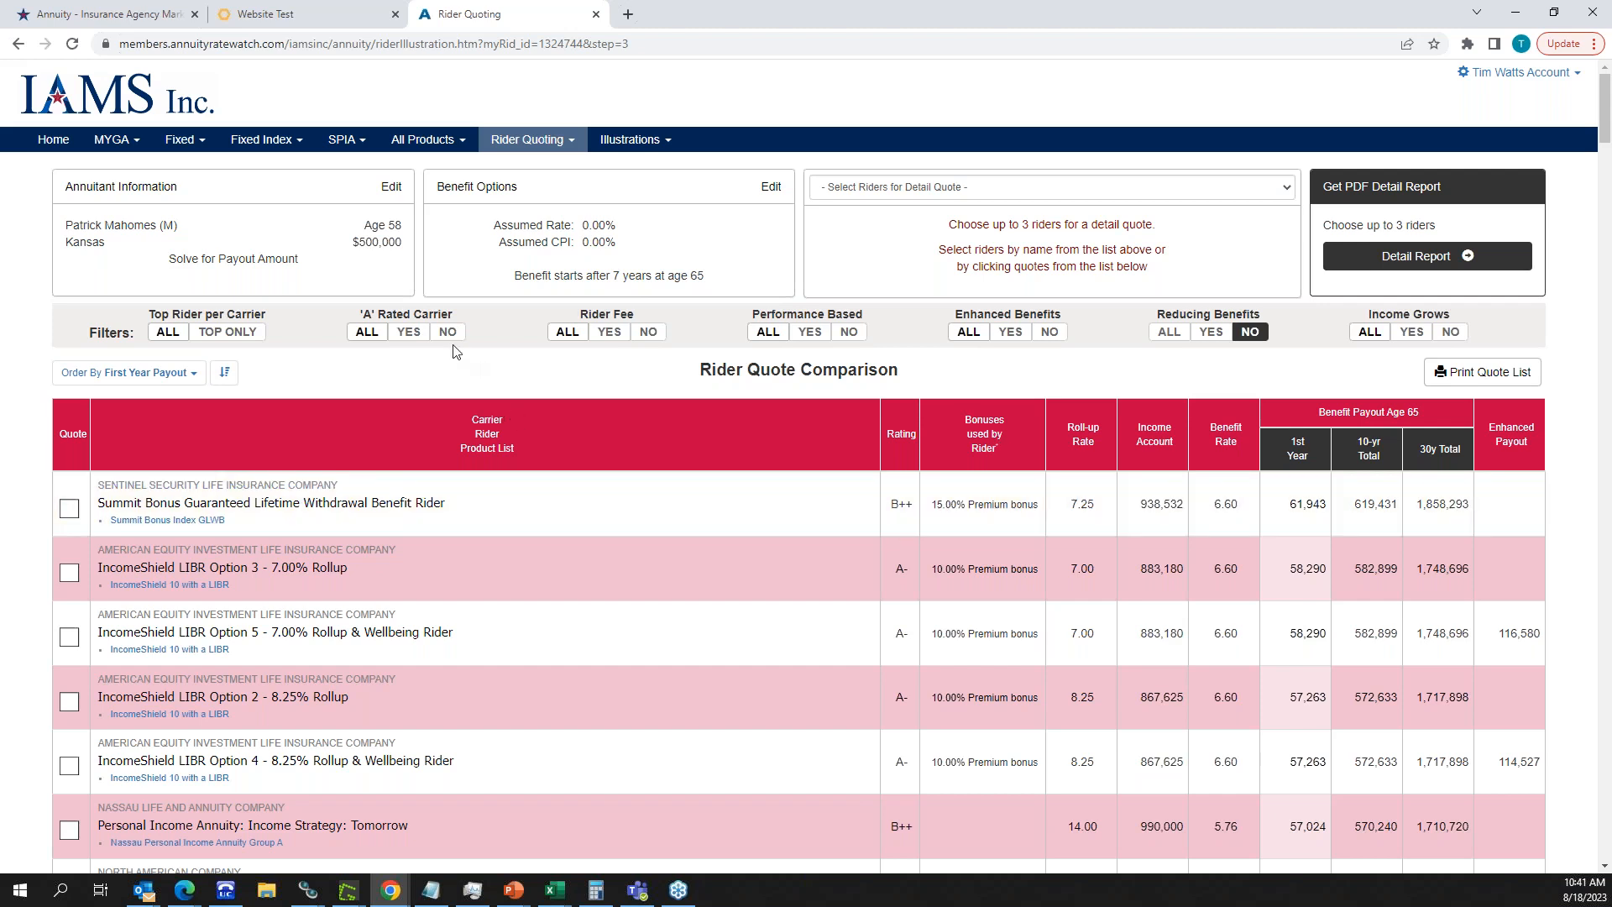
- Limit the rider comparison to 'A' rated carriers and review the rates and riders of IncomeShield 10 with a LIBR
click(412, 333)
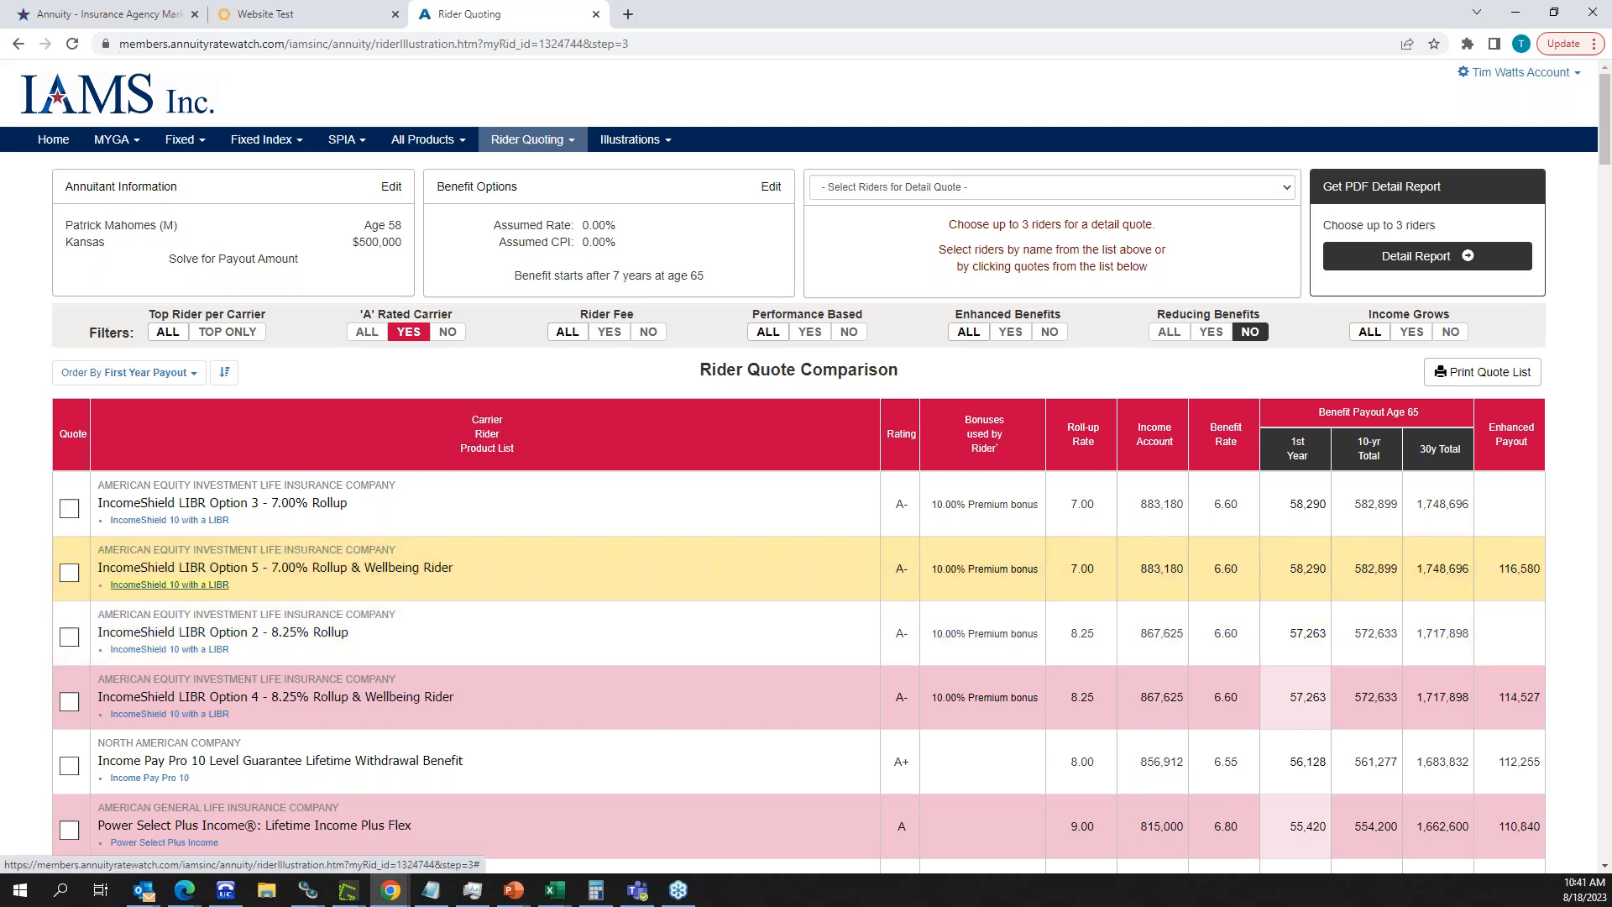
click(168, 586)
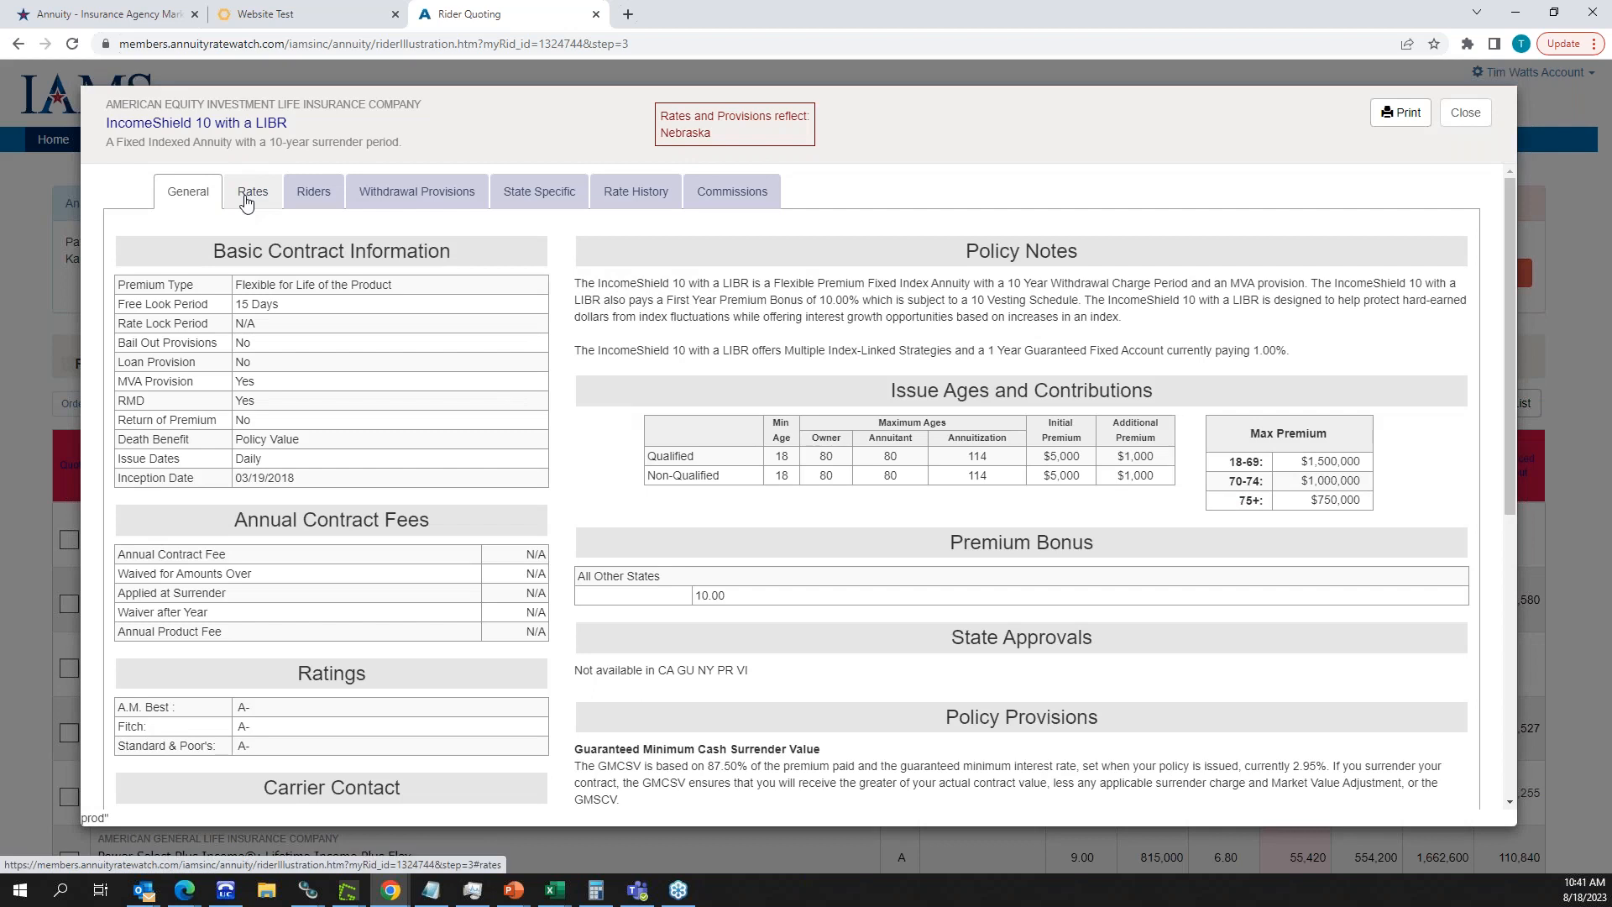
click(251, 193)
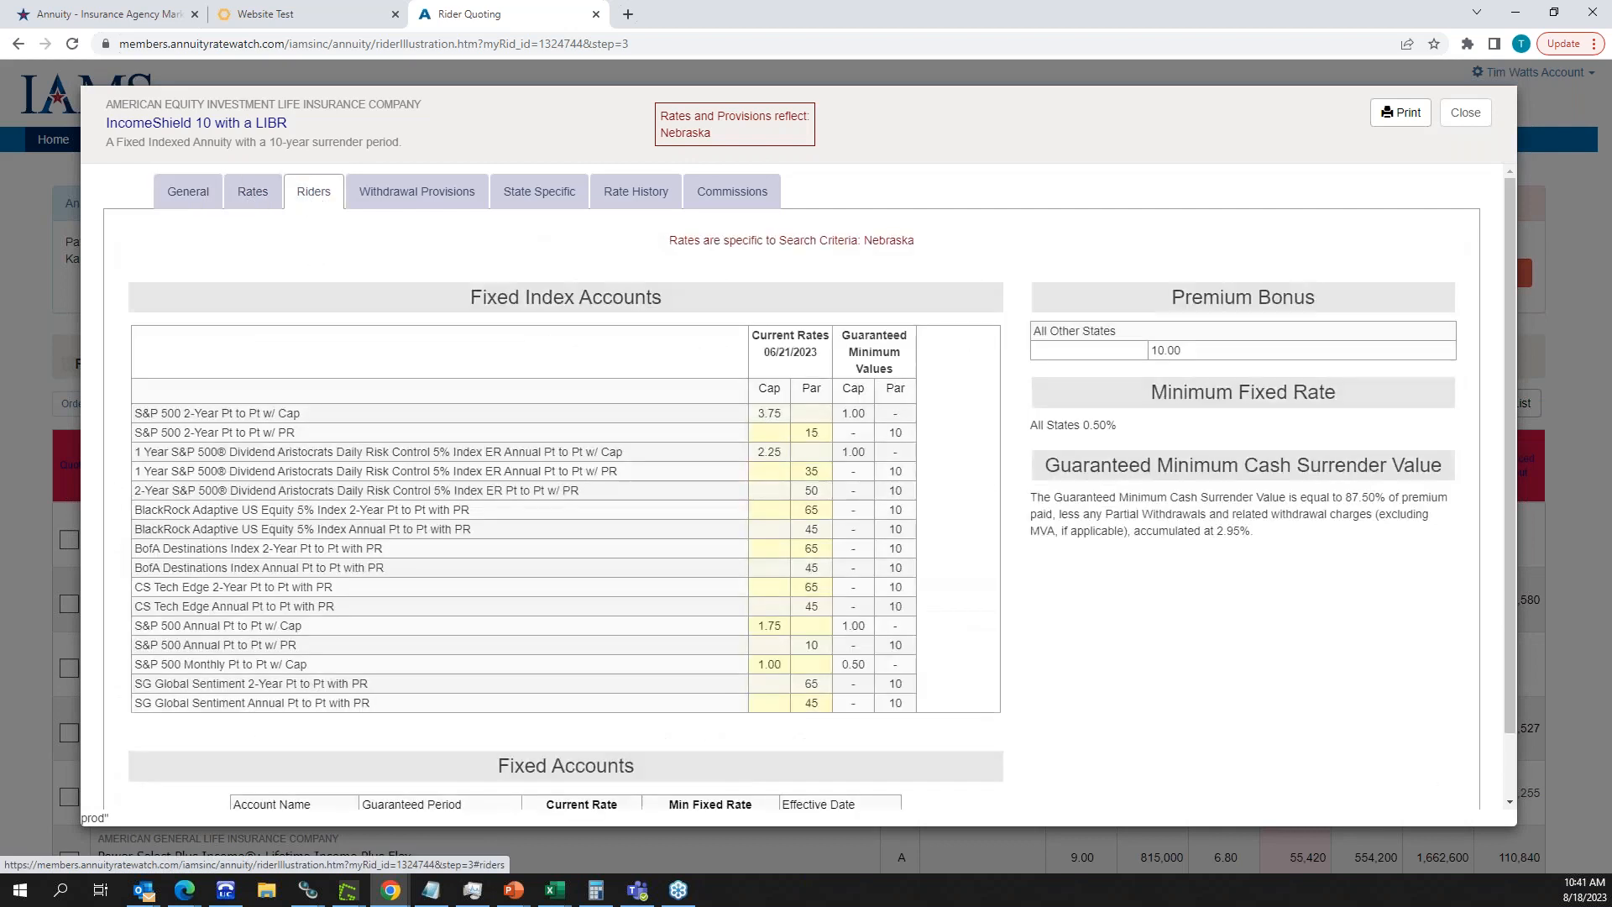
click(314, 195)
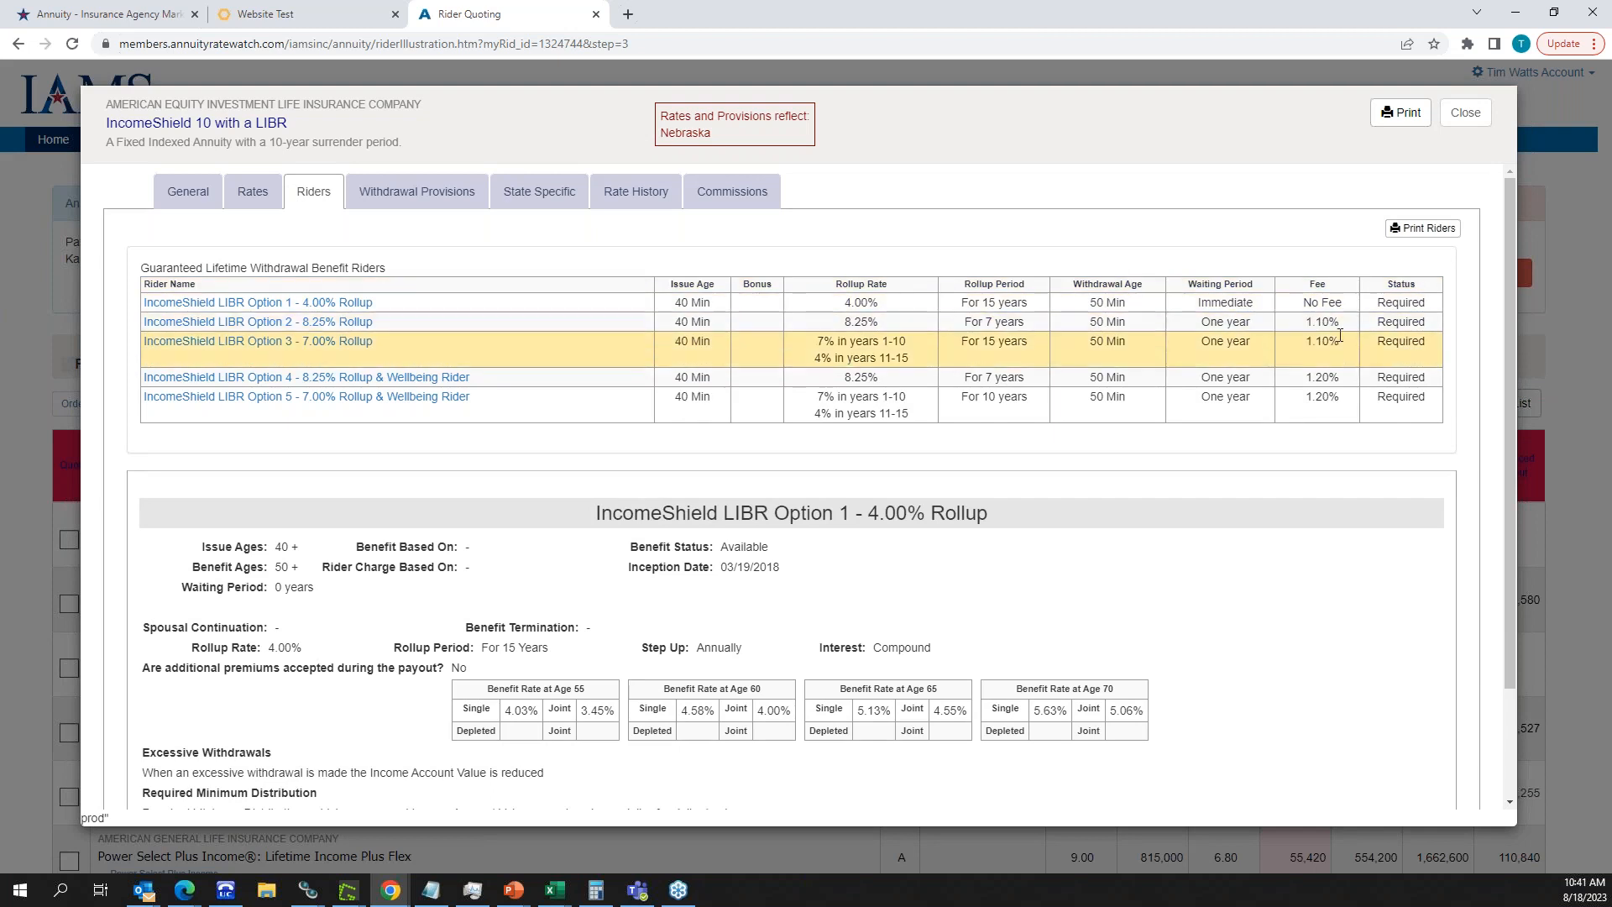
click(1462, 118)
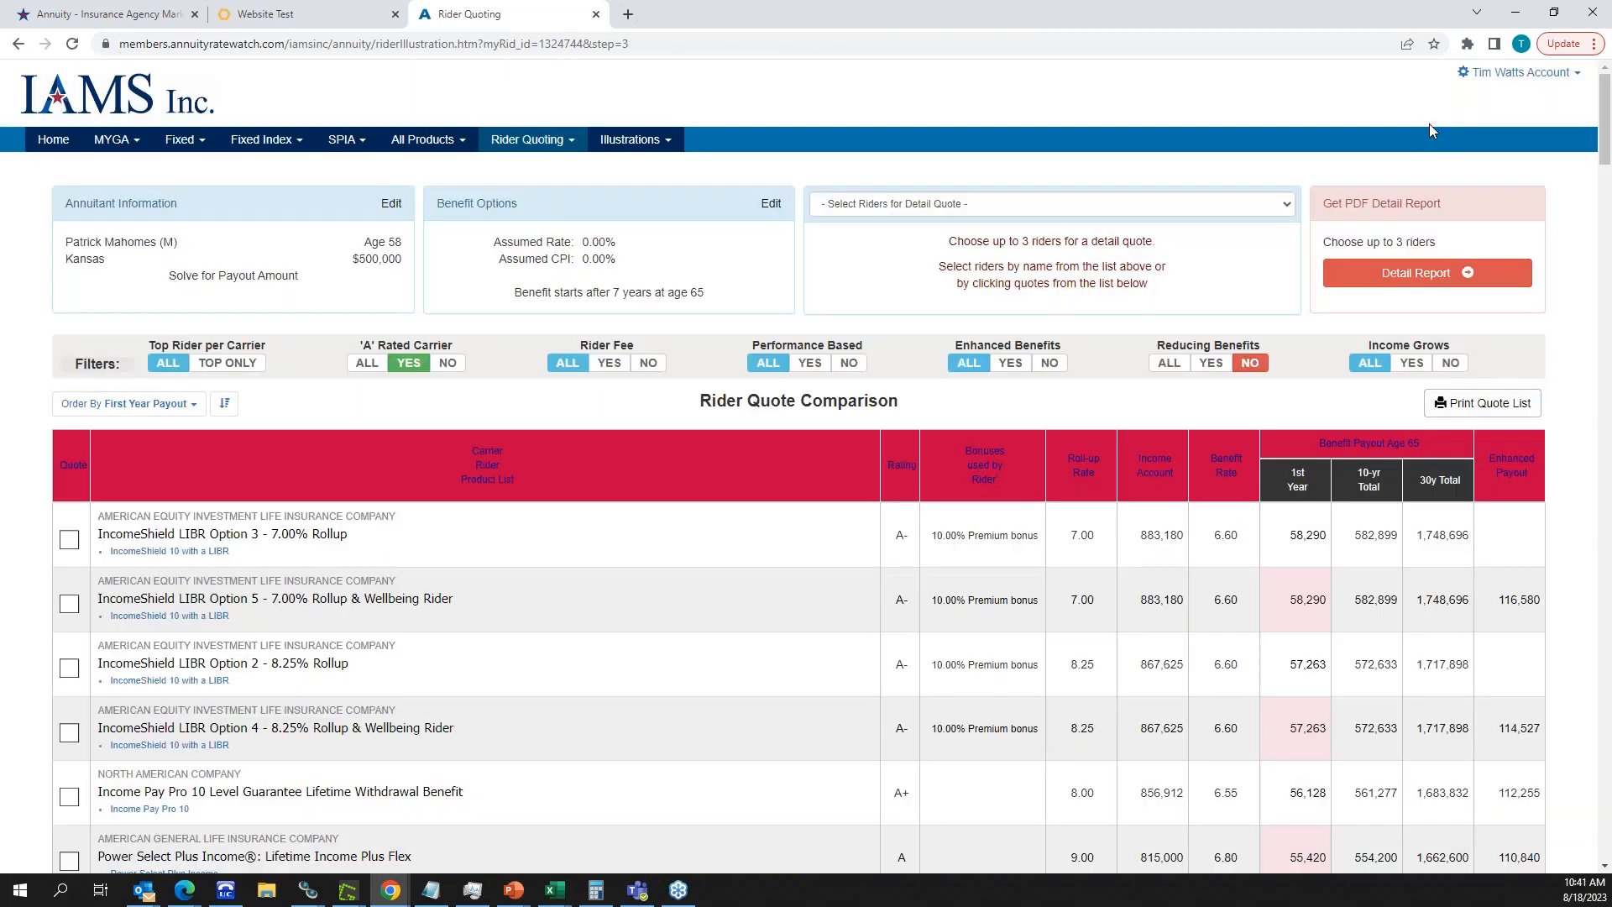
- Select IncomeShield LIBR Option 3, Income Pay Pro 10 Level and Power Select Plus Income riders and open their detail report setup
click(69, 539)
scroll(80, 613, down, 2)
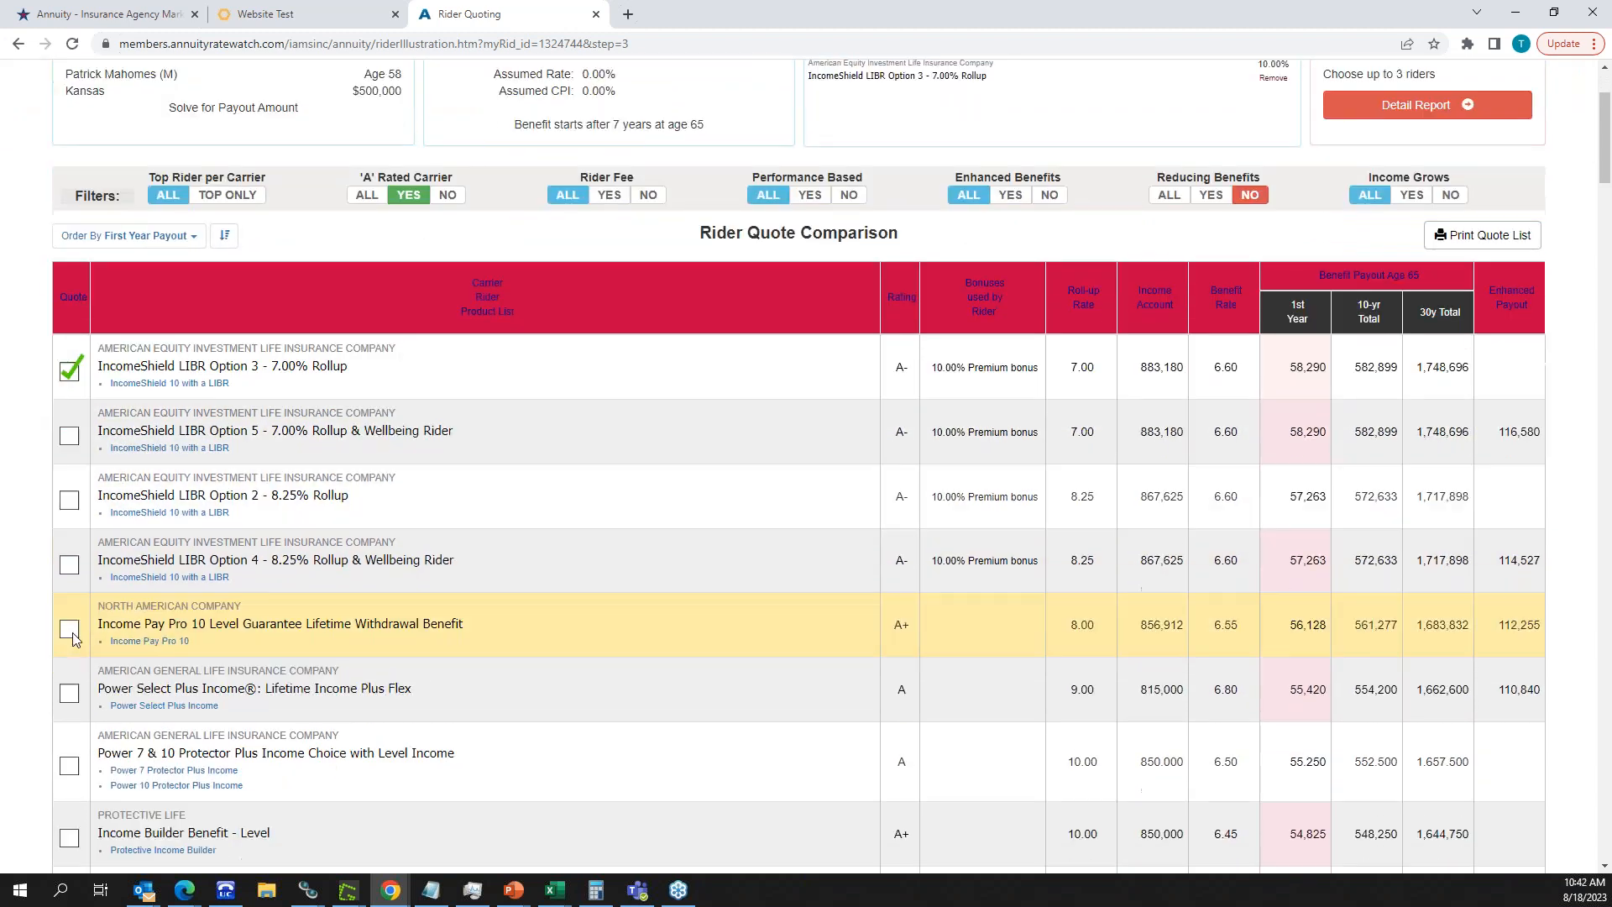
click(69, 626)
click(69, 693)
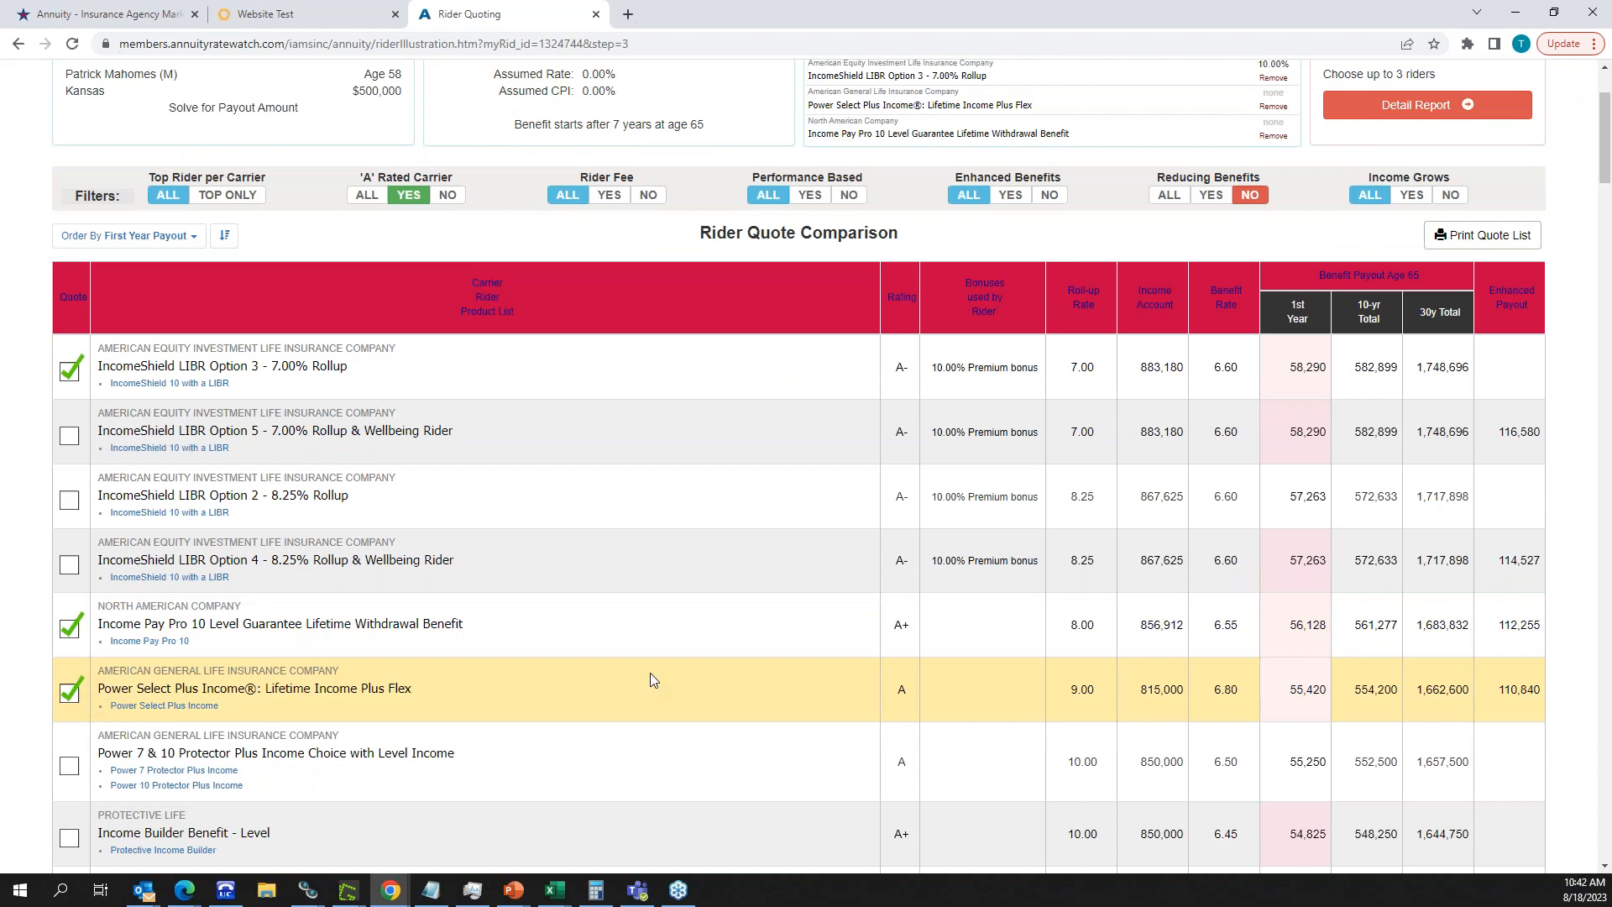
scroll(650, 673, up, 2)
click(1409, 278)
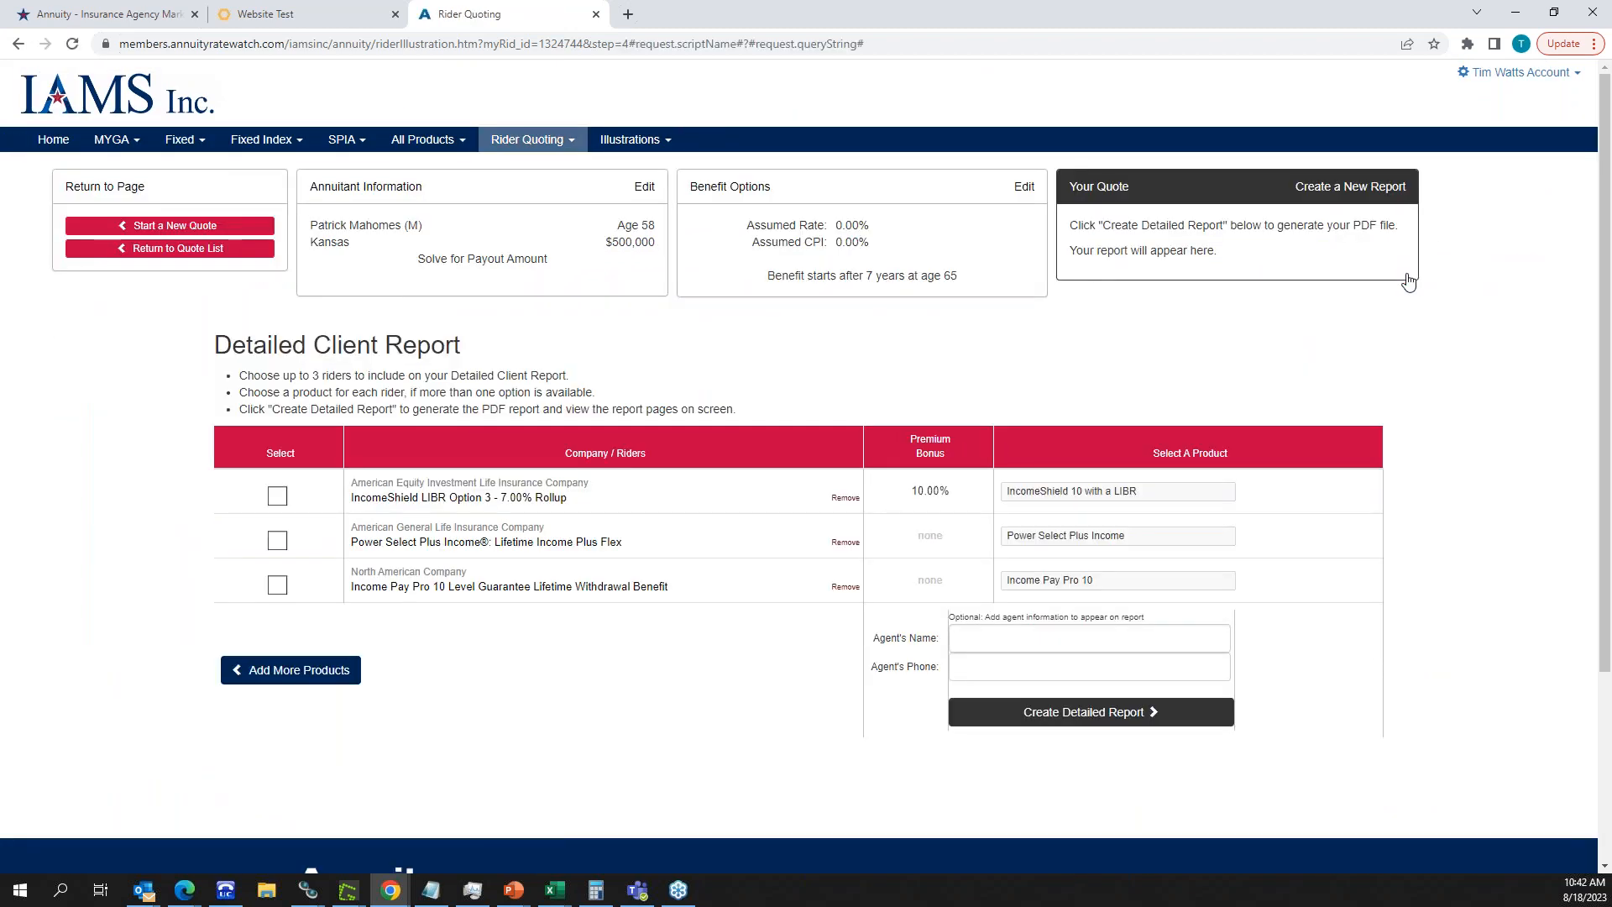
- Include all three chosen riders in the Detailed Client Report and create it without agent information
click(278, 498)
click(278, 541)
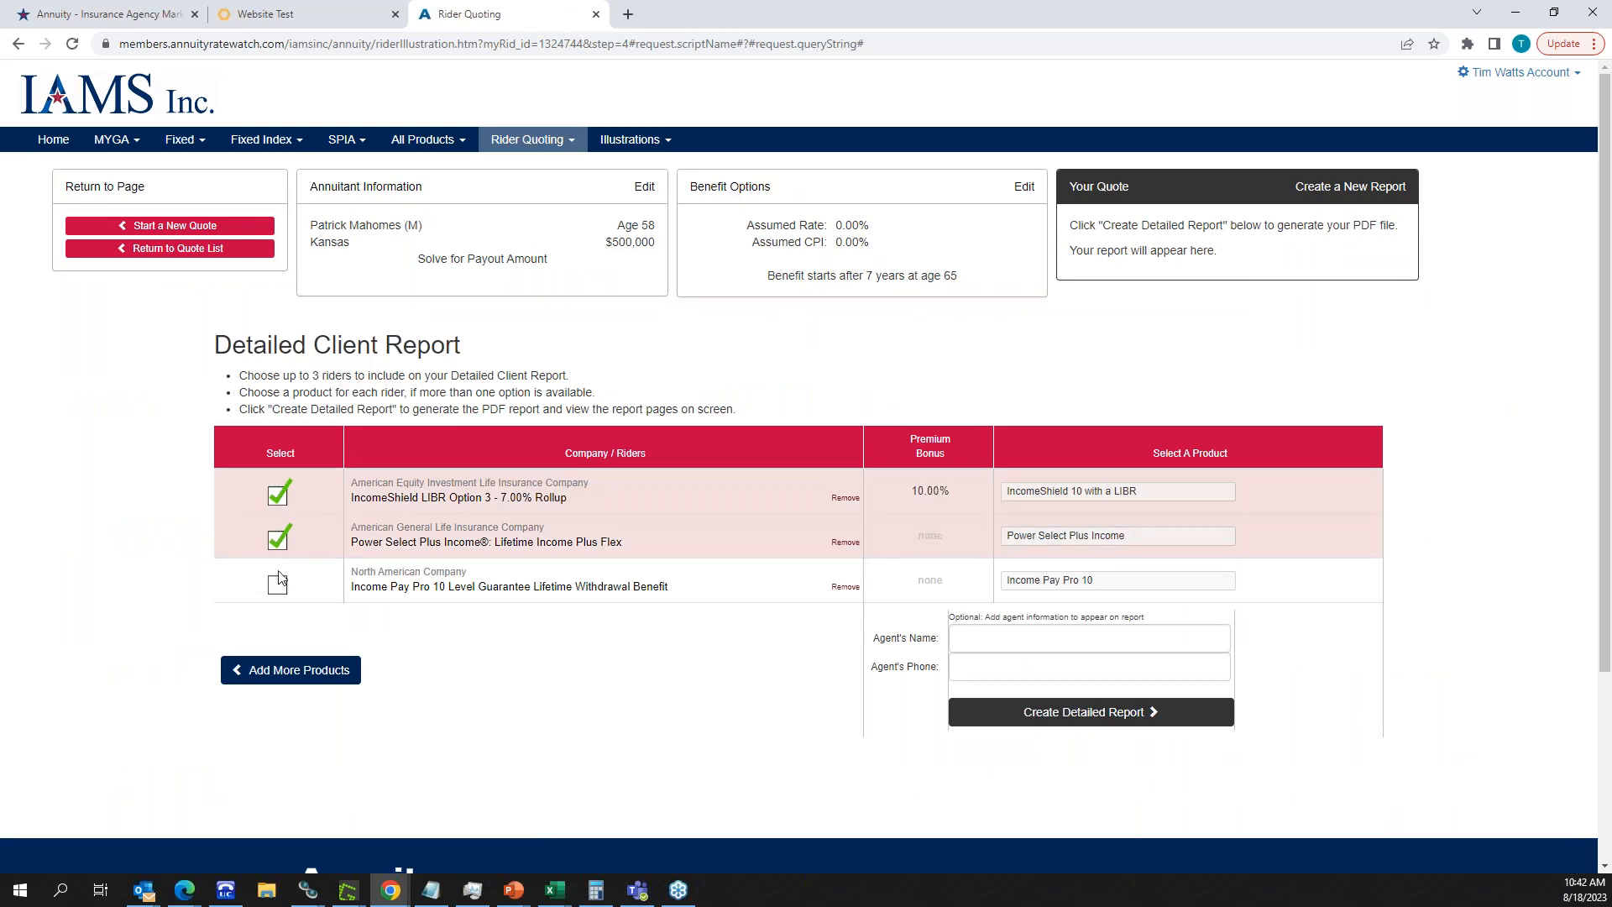
click(279, 585)
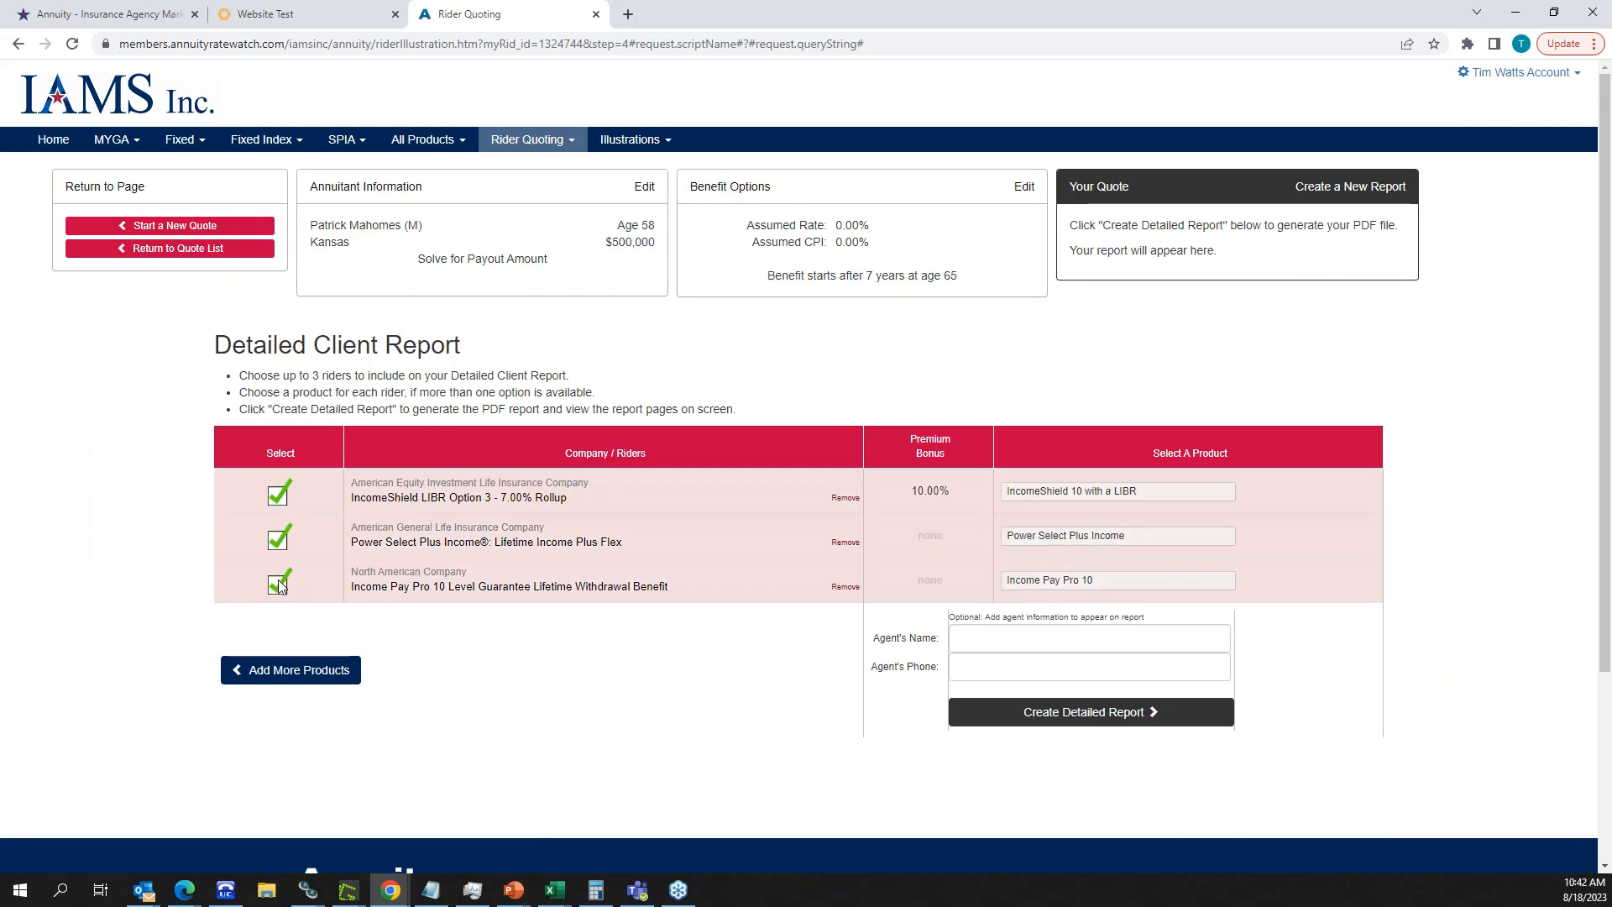
click(1038, 723)
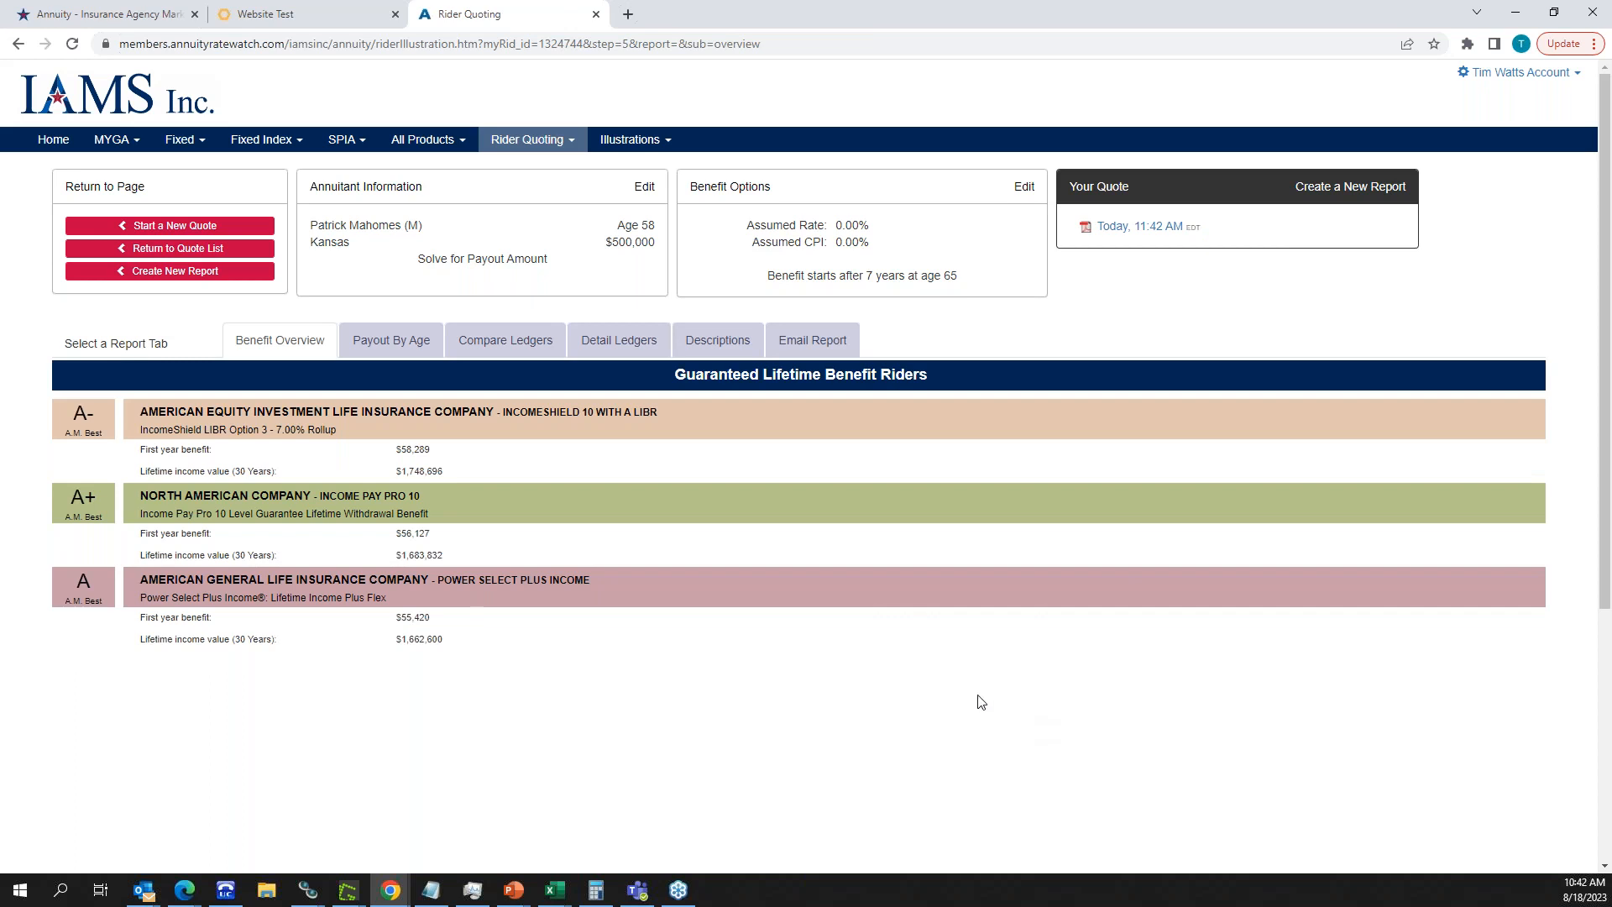
- Examine the report's Payout By Age comparison of the three riders across the annuitant's ages
click(414, 340)
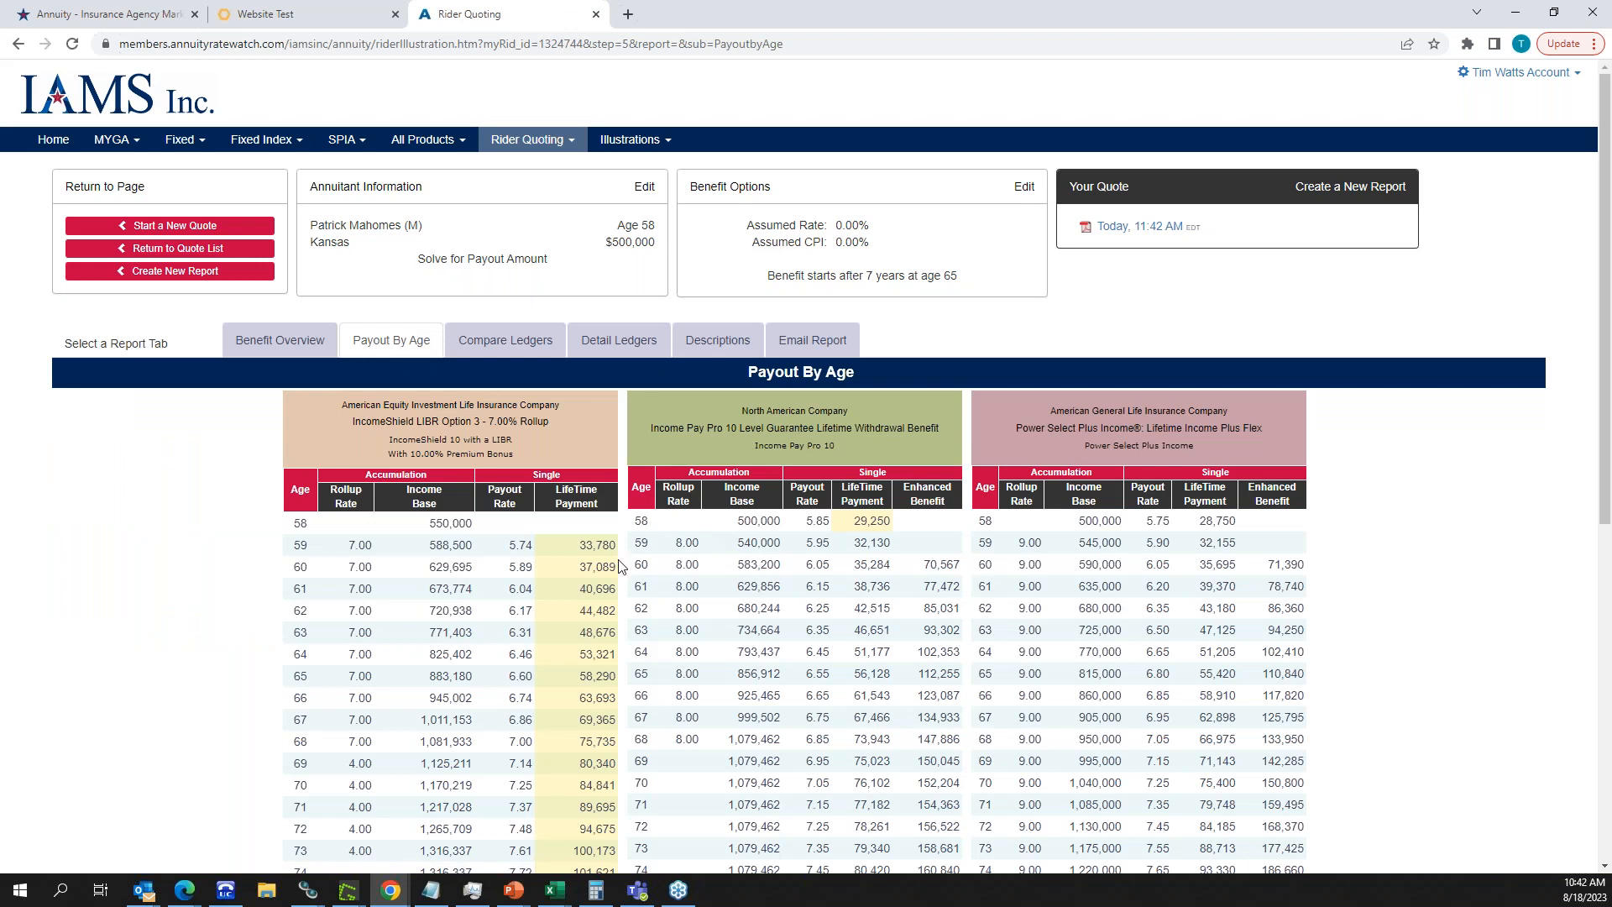
scroll(576, 571, down, 2)
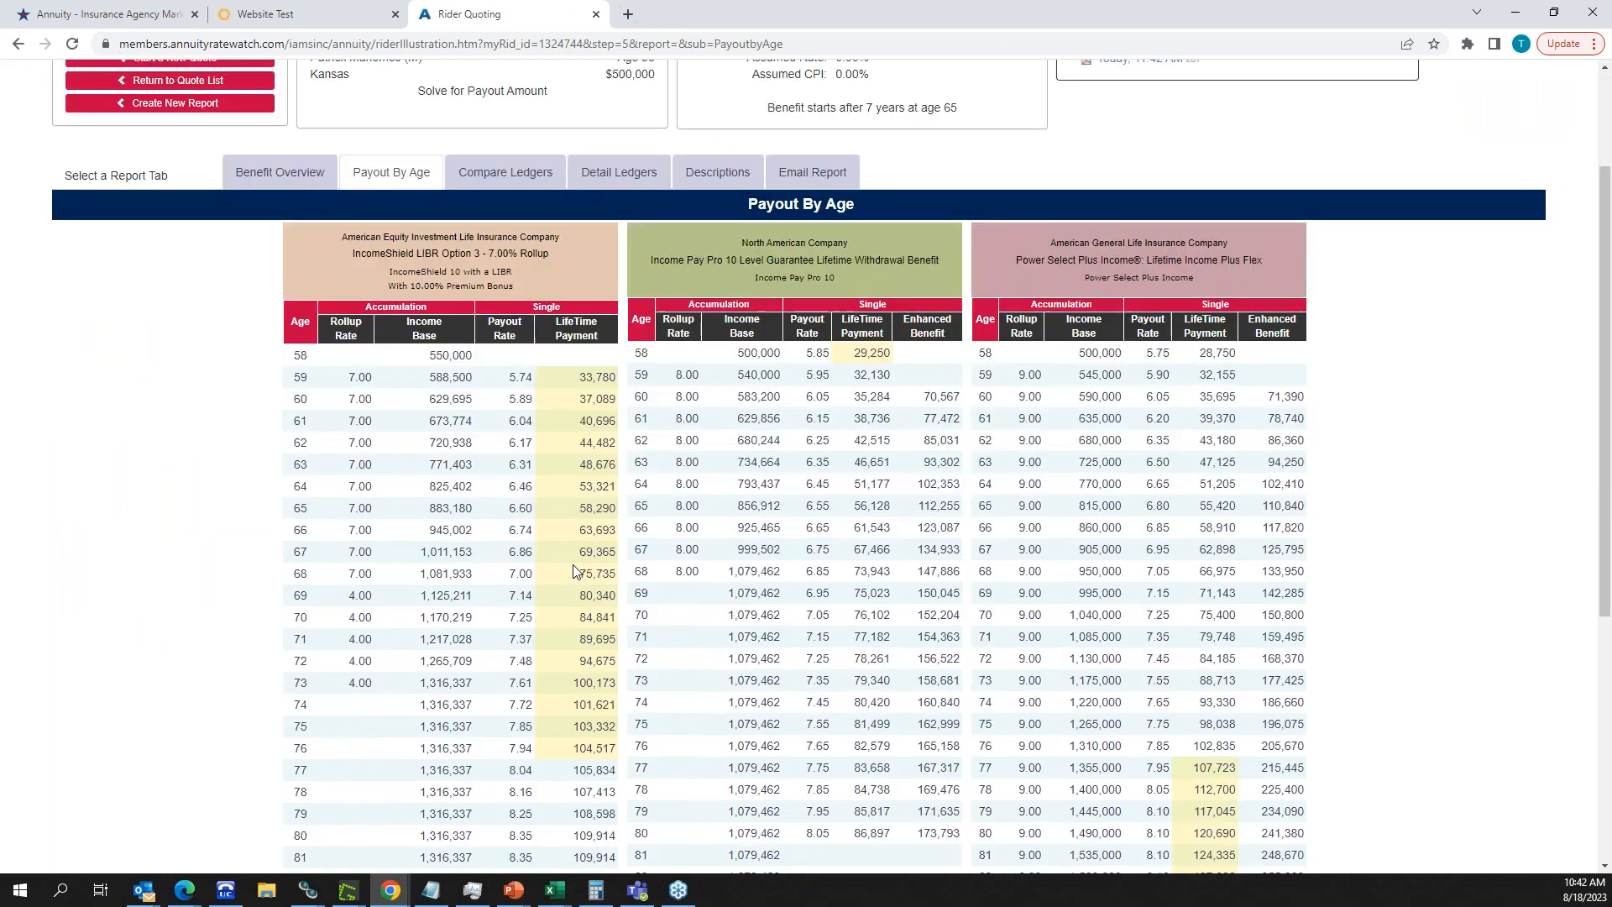
scroll(597, 575, up, 2)
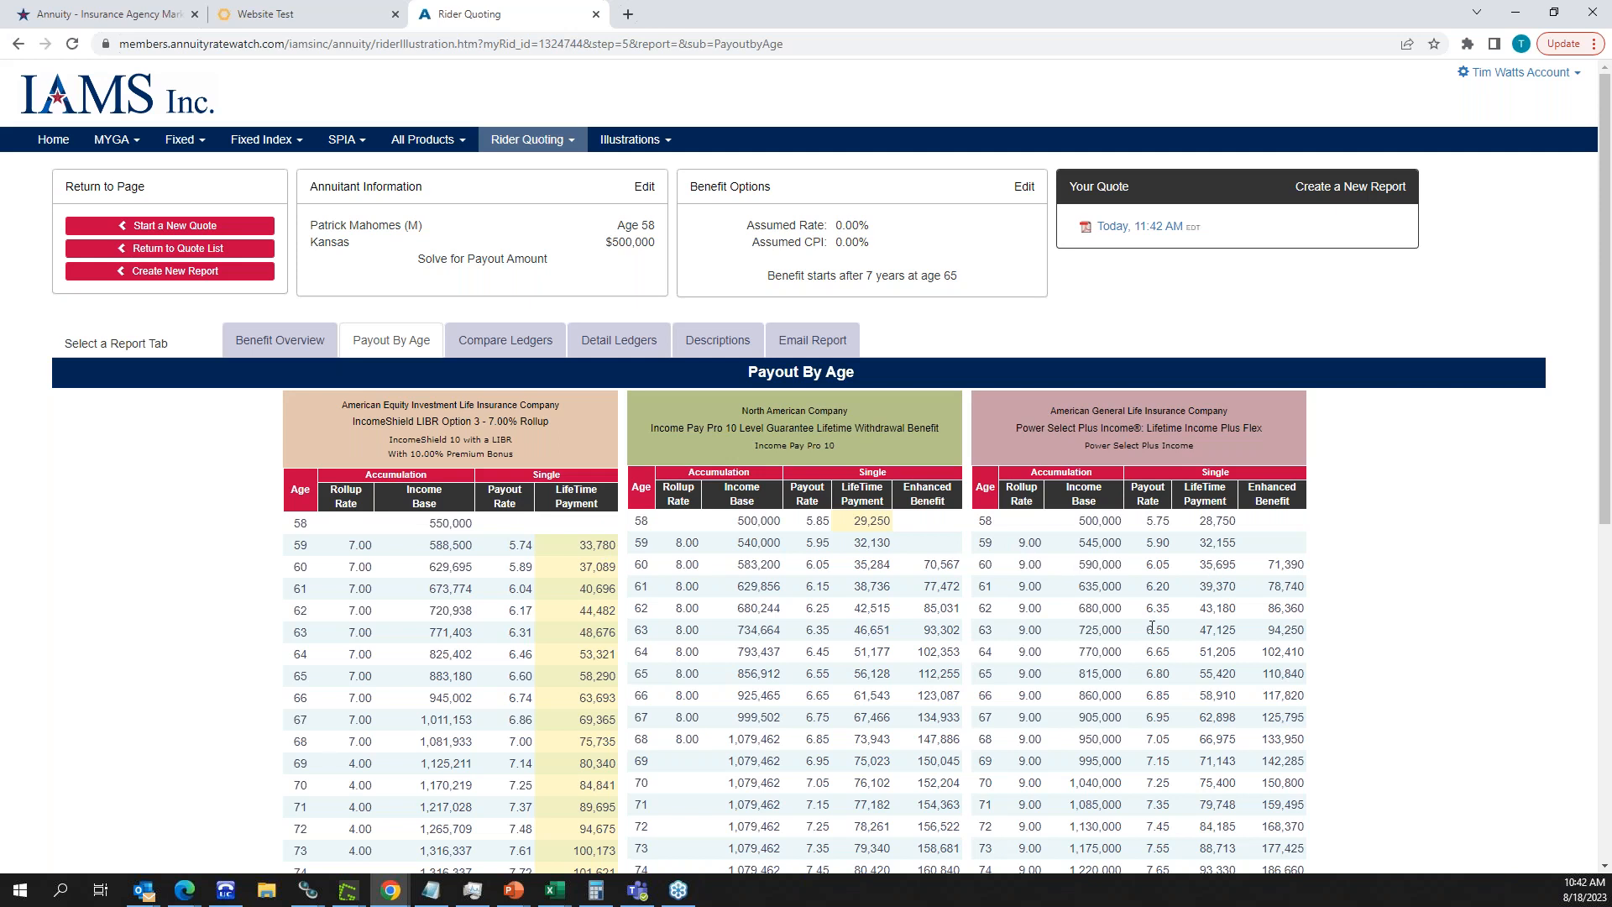
- Return to the rider quote list and deselect all three chosen riders
click(189, 252)
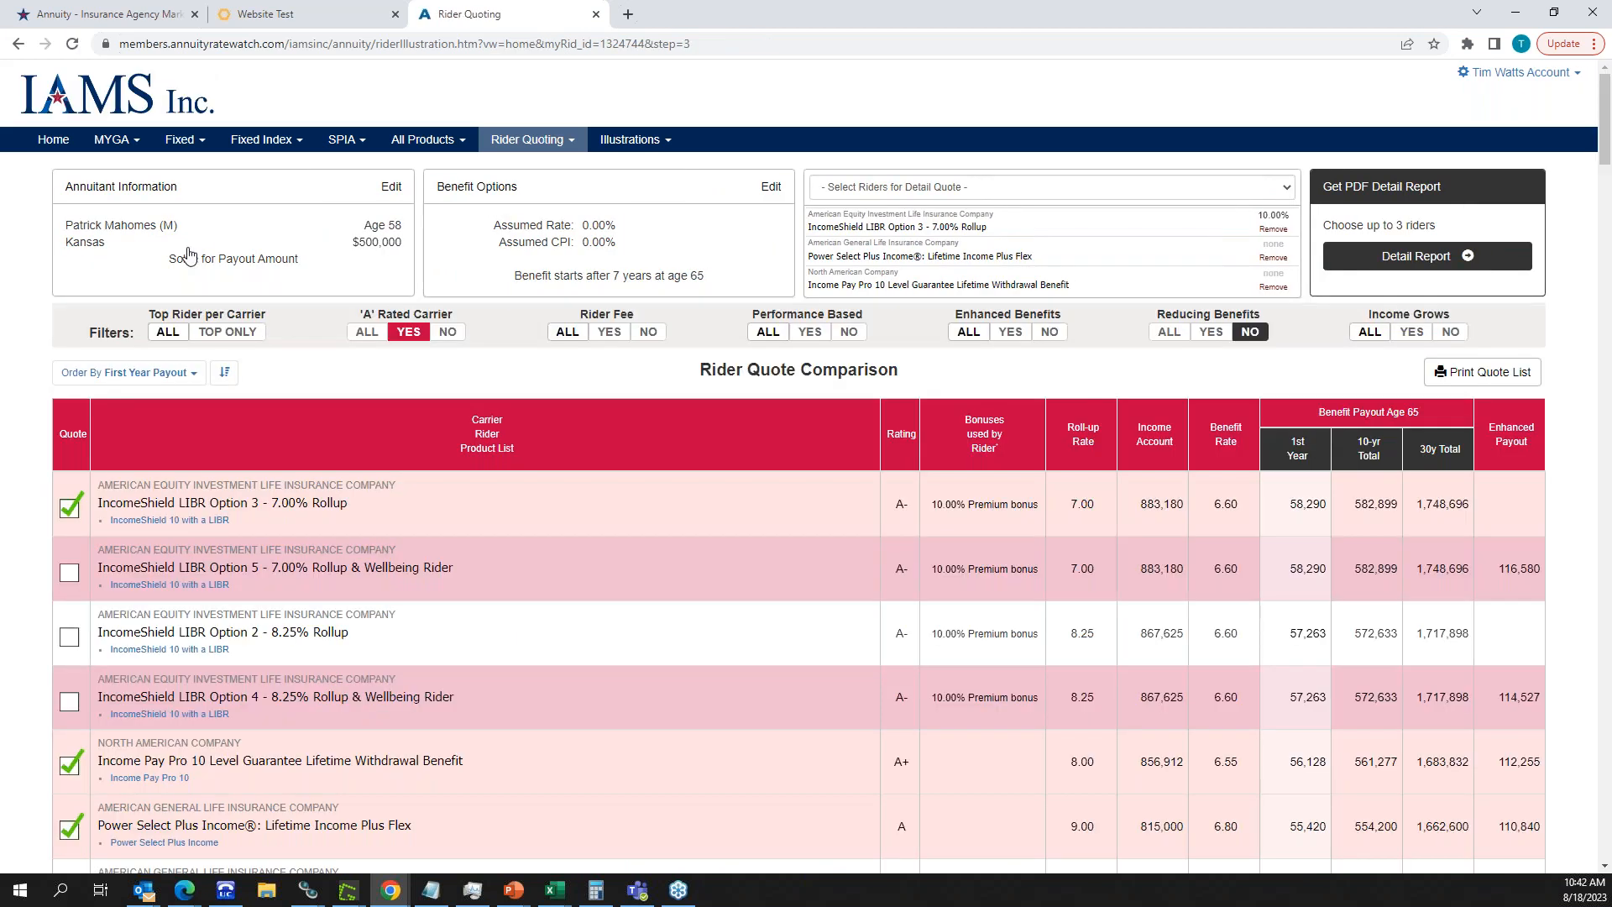
click(70, 508)
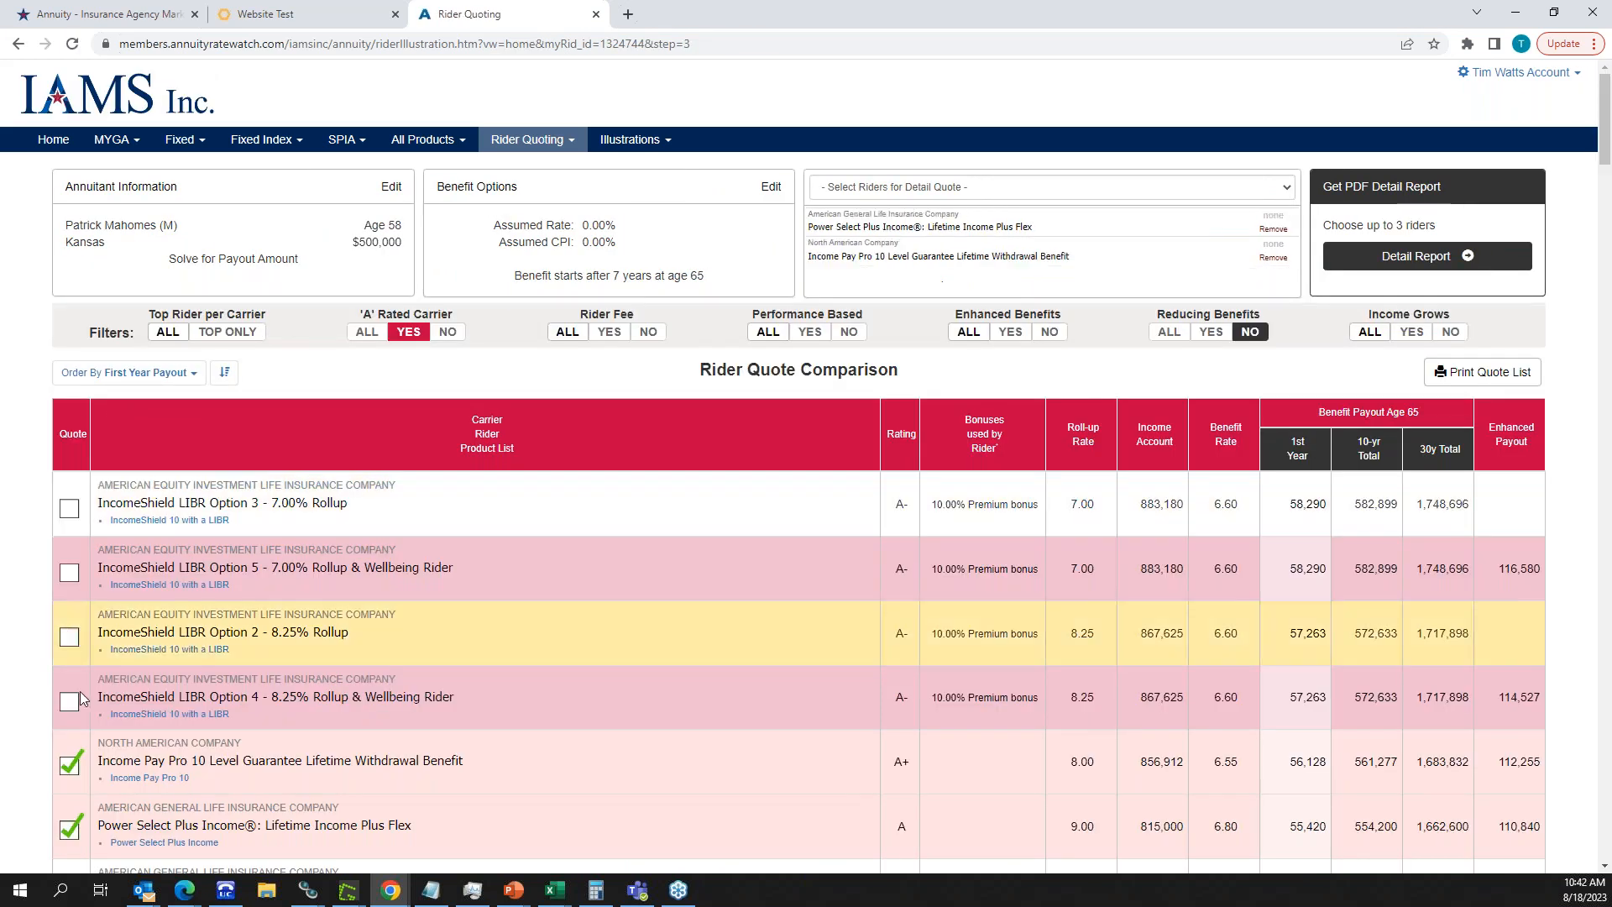
click(70, 764)
click(70, 831)
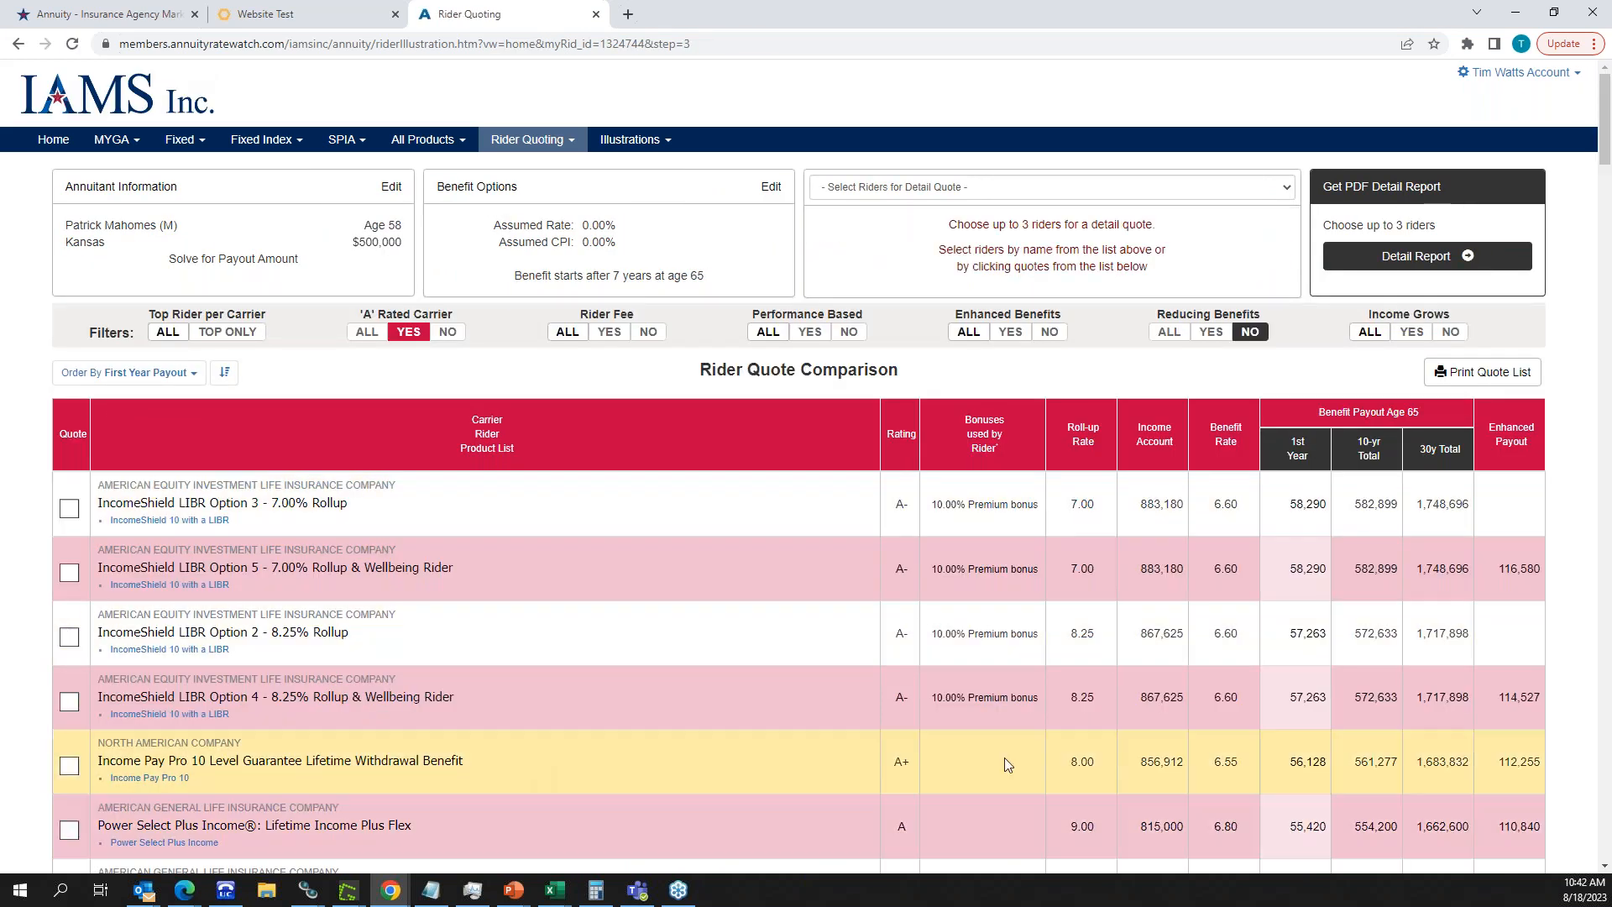
- Filter the rider comparison to riders whose income grows and that offer enhanced benefits, and look over the list
click(1414, 333)
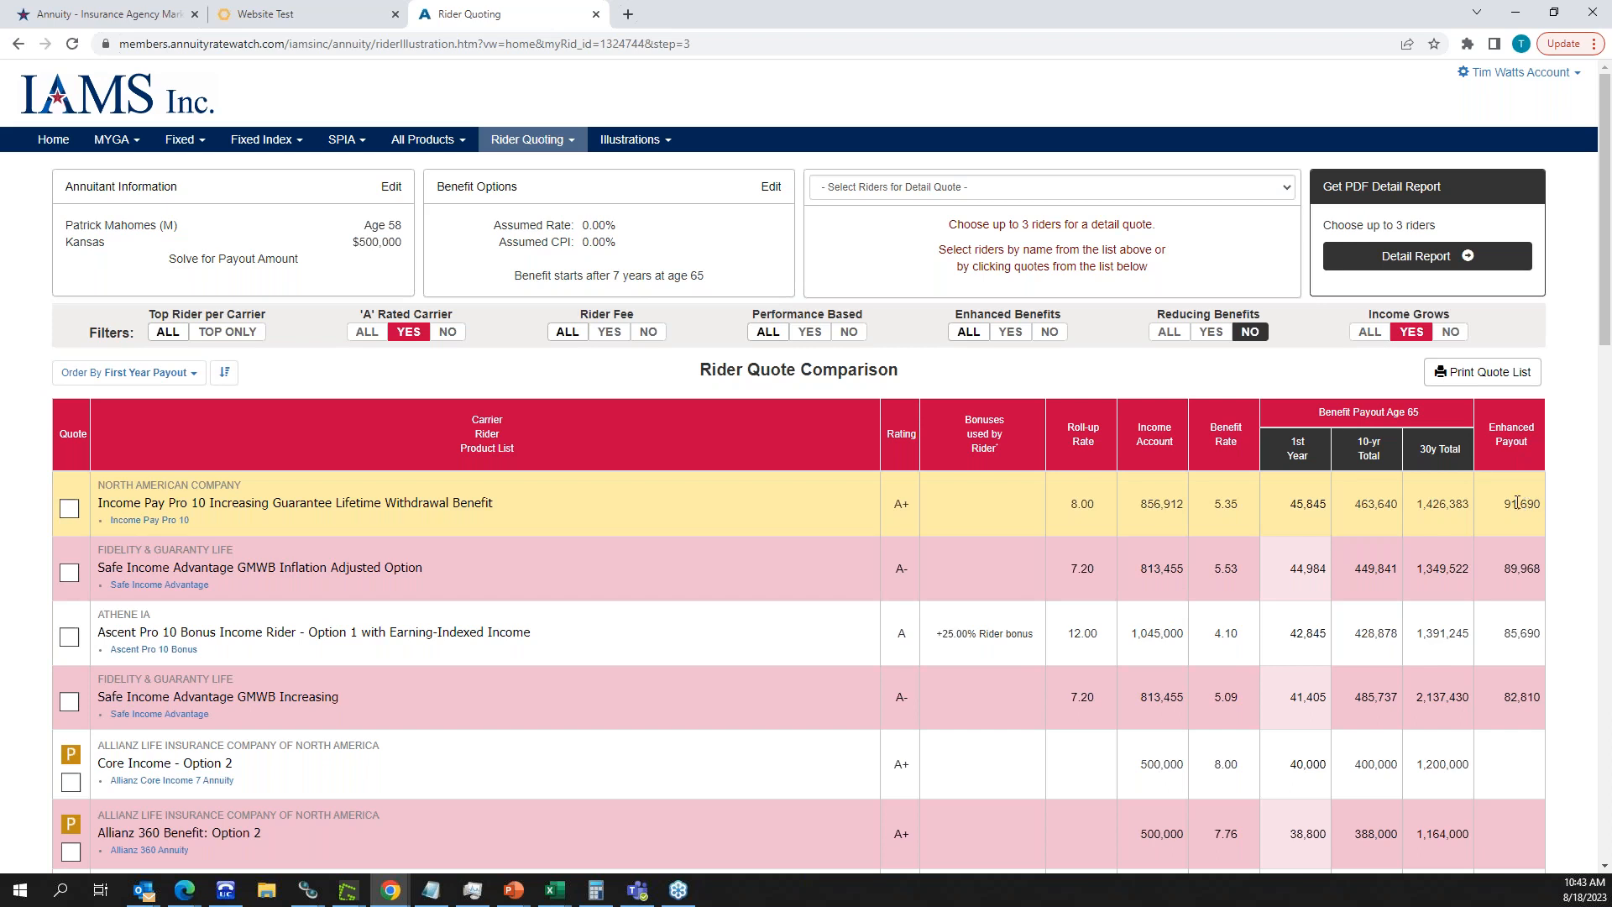
click(1012, 333)
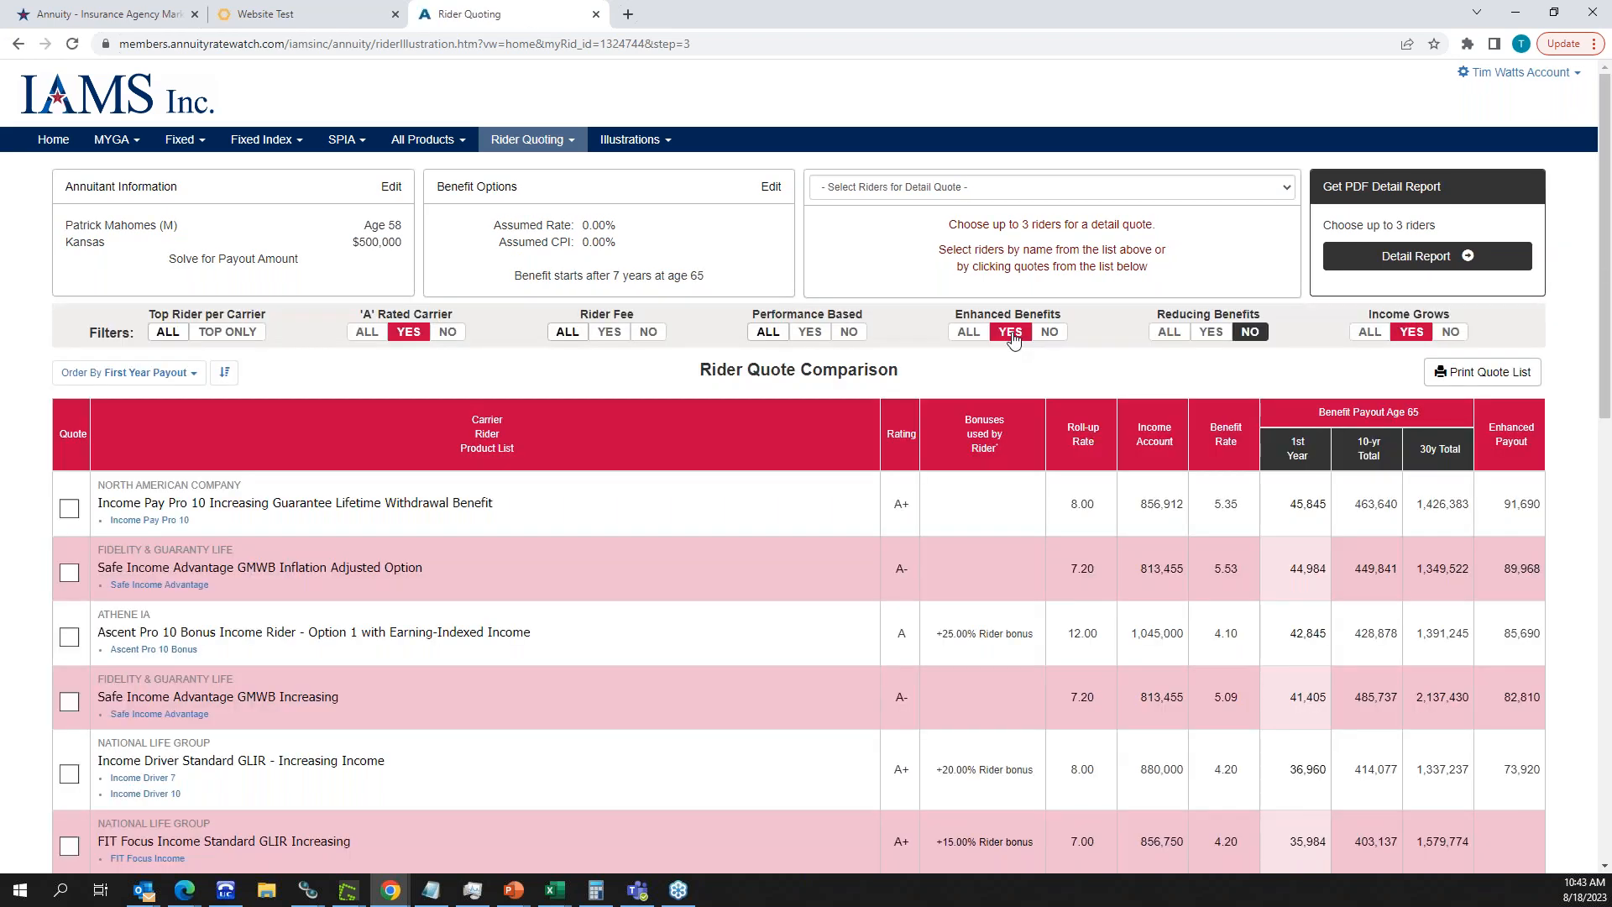
scroll(1248, 598, down, 1)
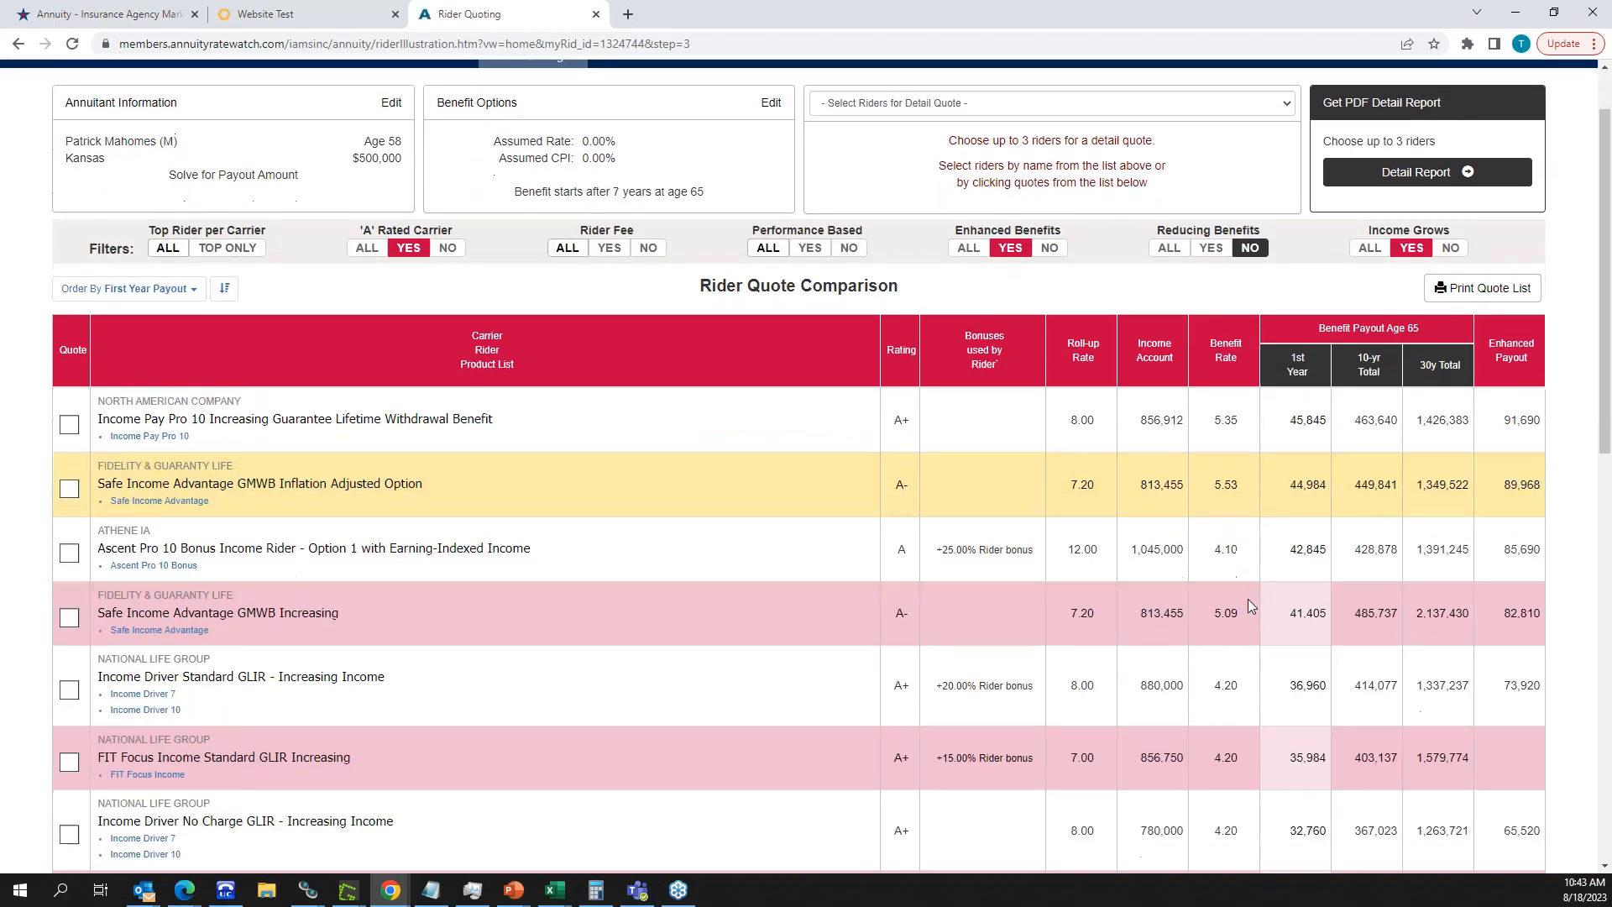
scroll(1248, 598, up, 1)
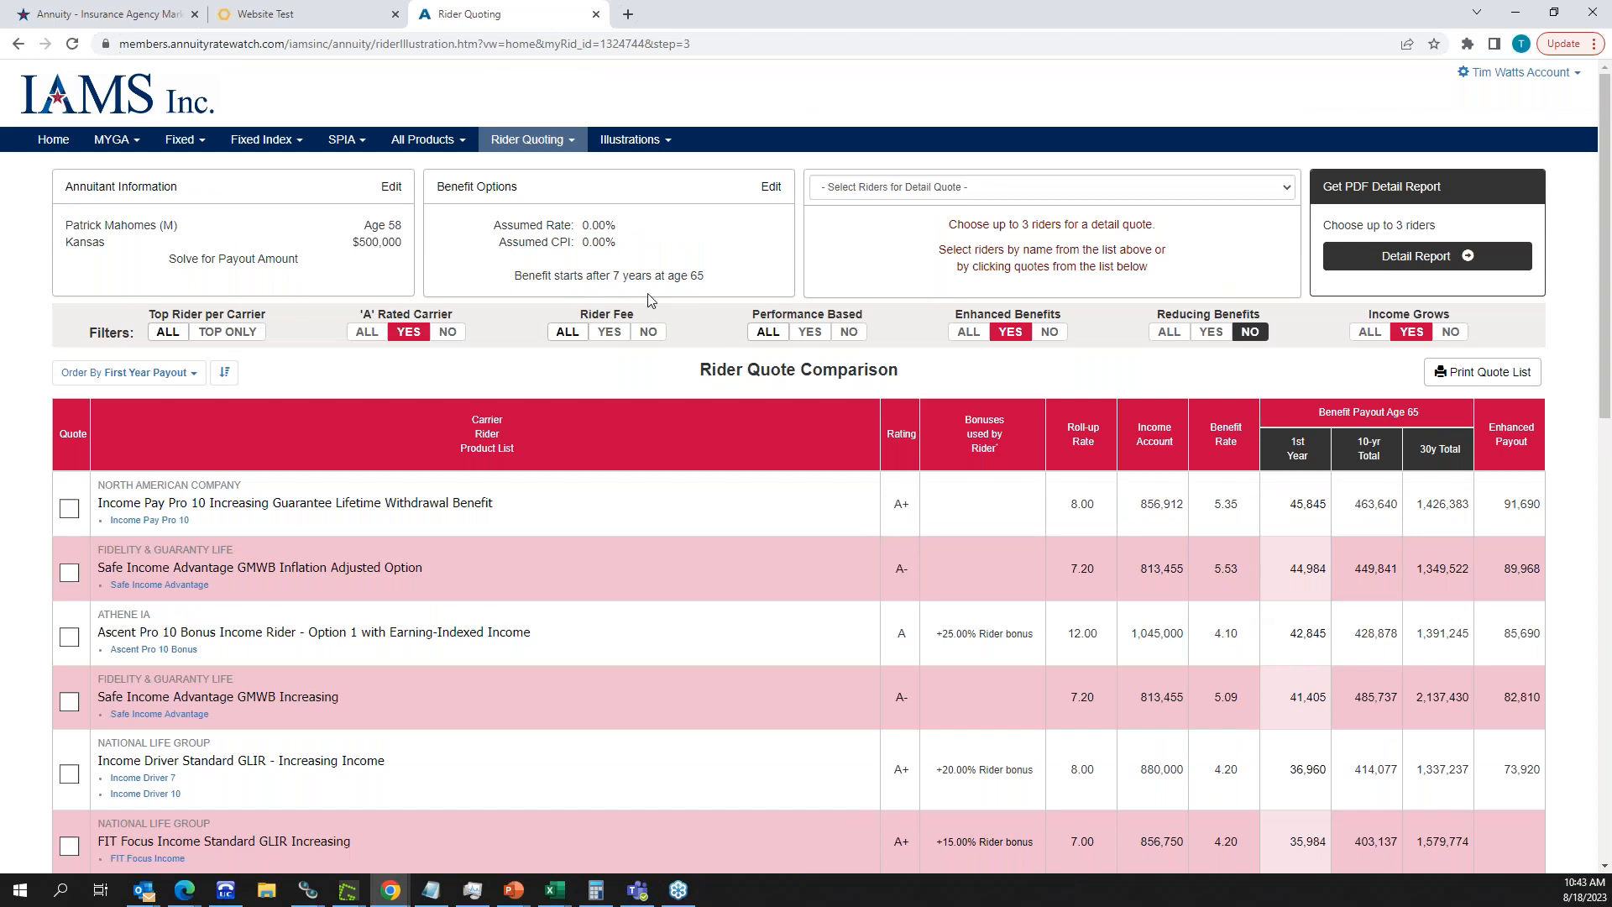
- Leave the rider quote and return to the annuity rate site's home page
click(55, 142)
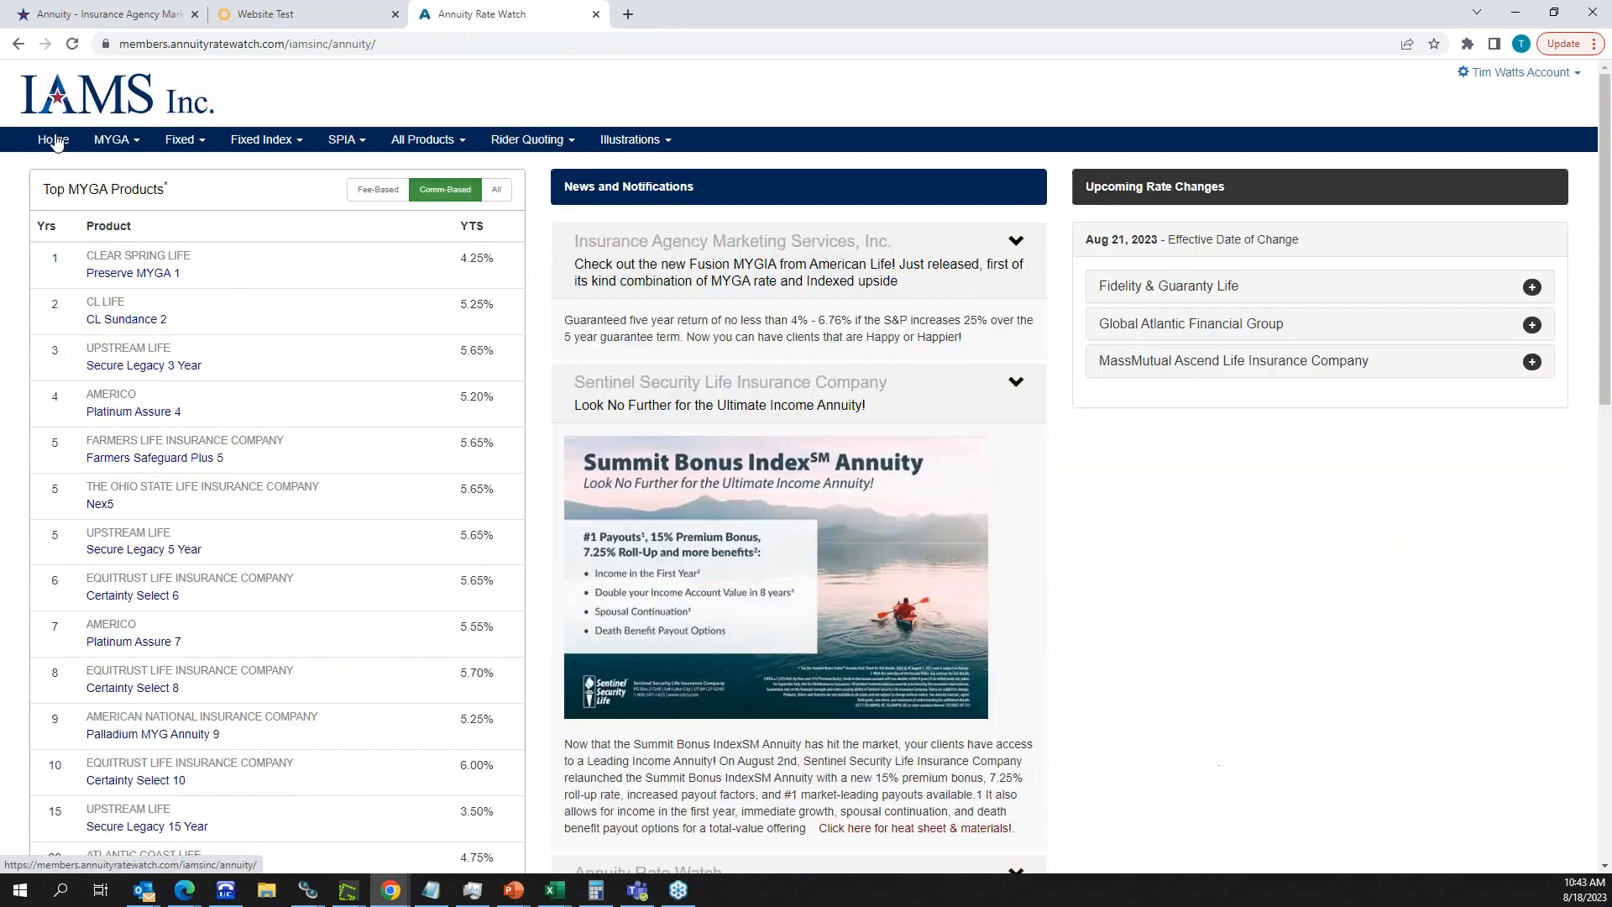
click(66, 139)
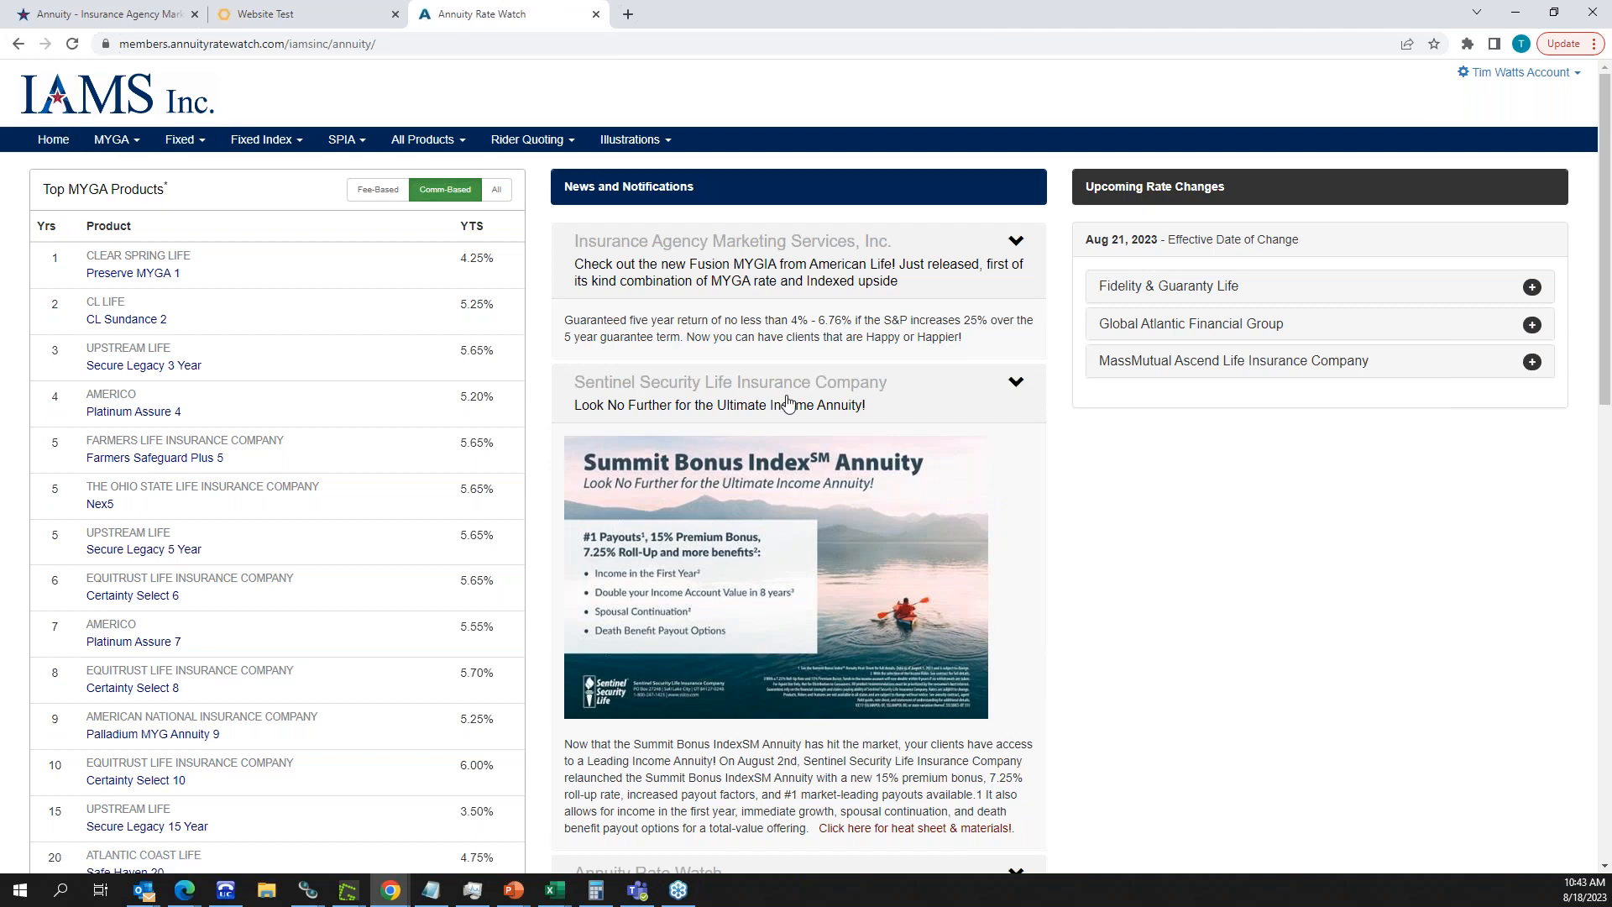
- Switch to the IAMS website, go to its Support page and request the Retirement Analyzer page
click(139, 16)
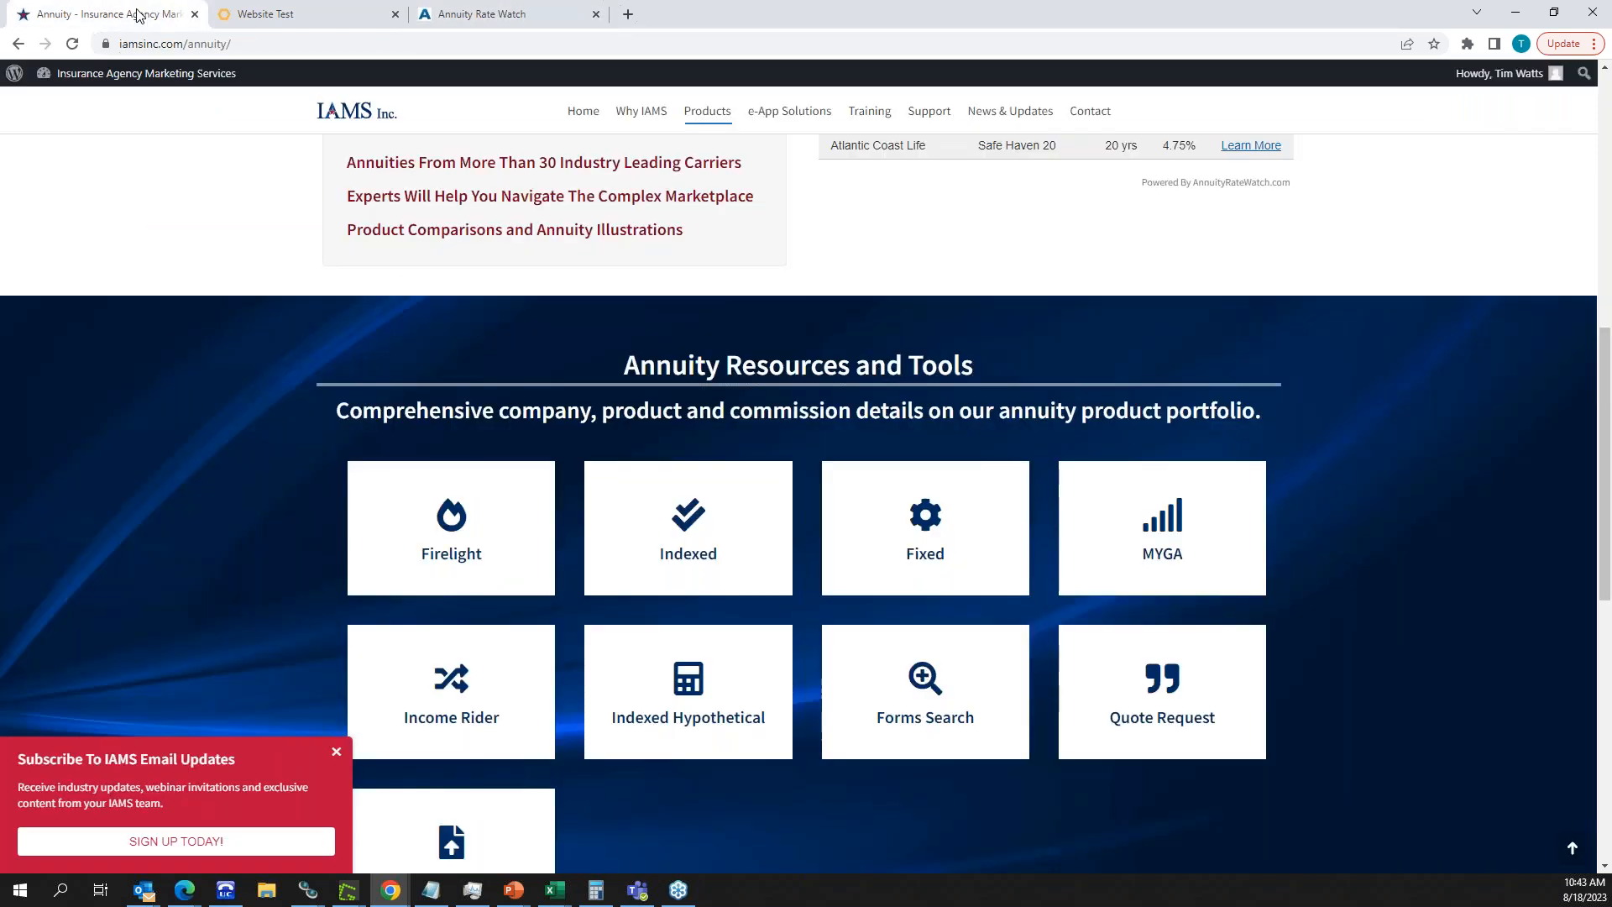
click(929, 113)
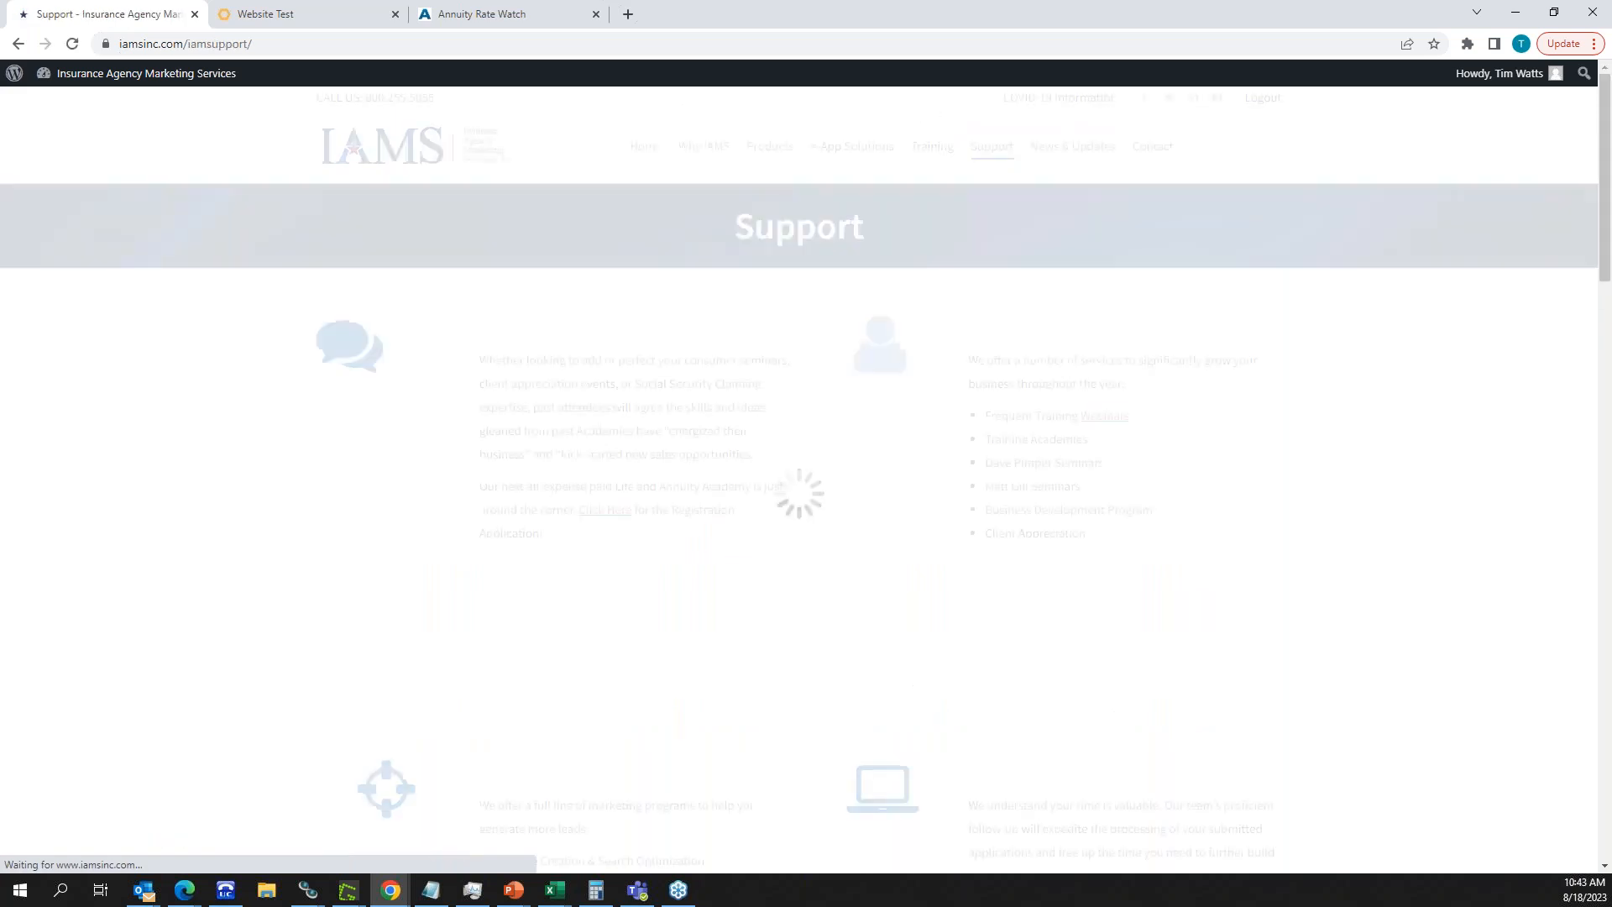
mouse_move(991, 148)
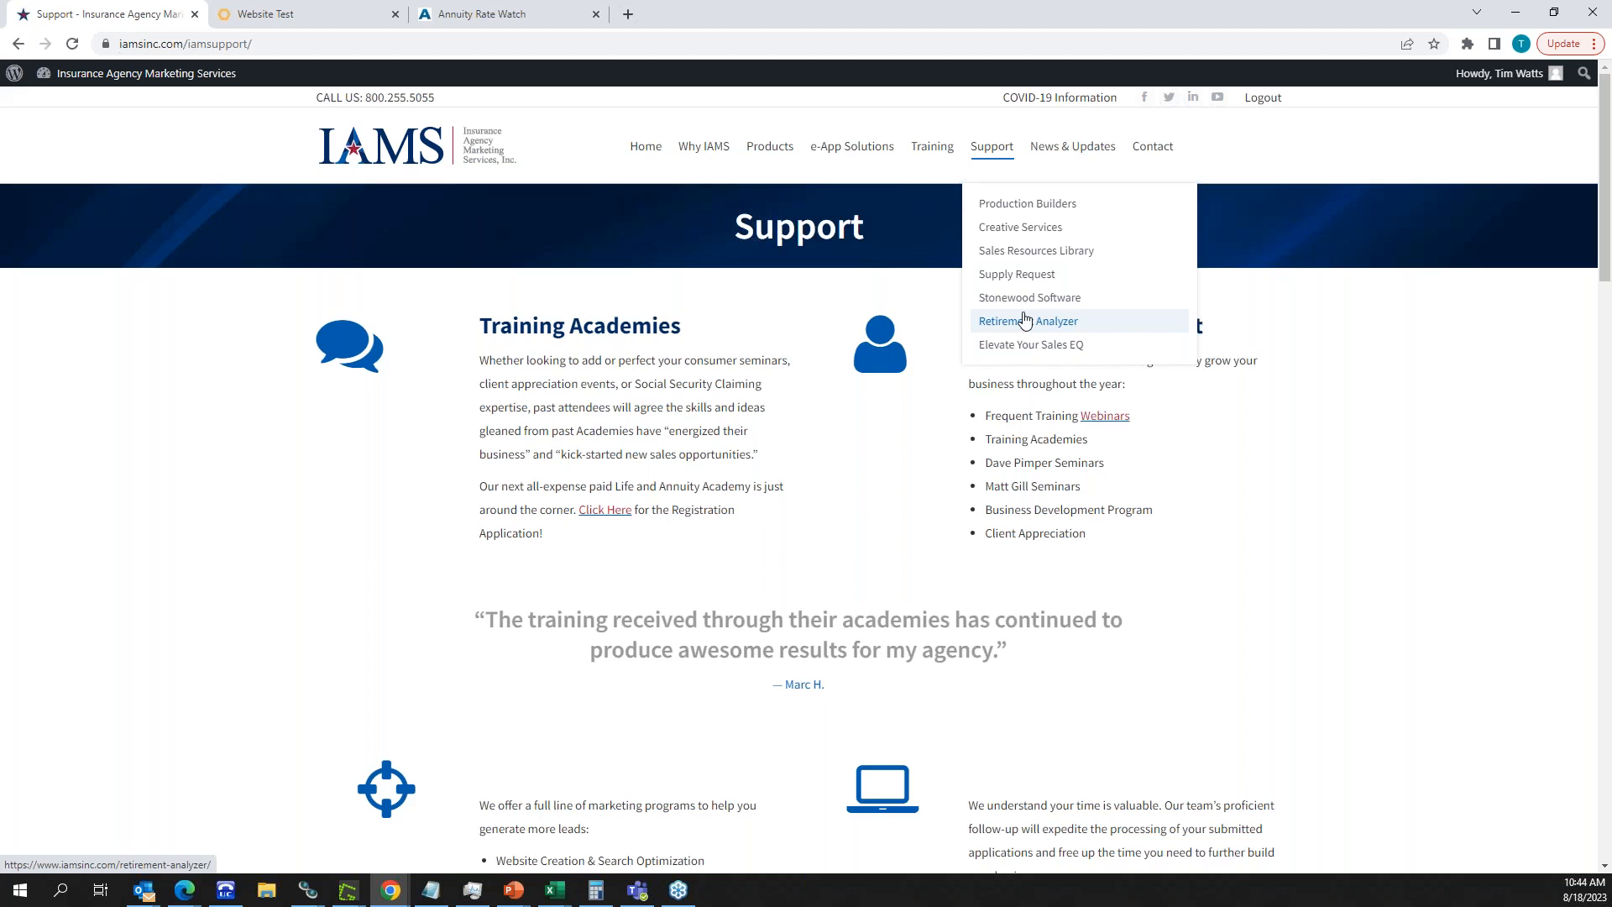
click(1025, 321)
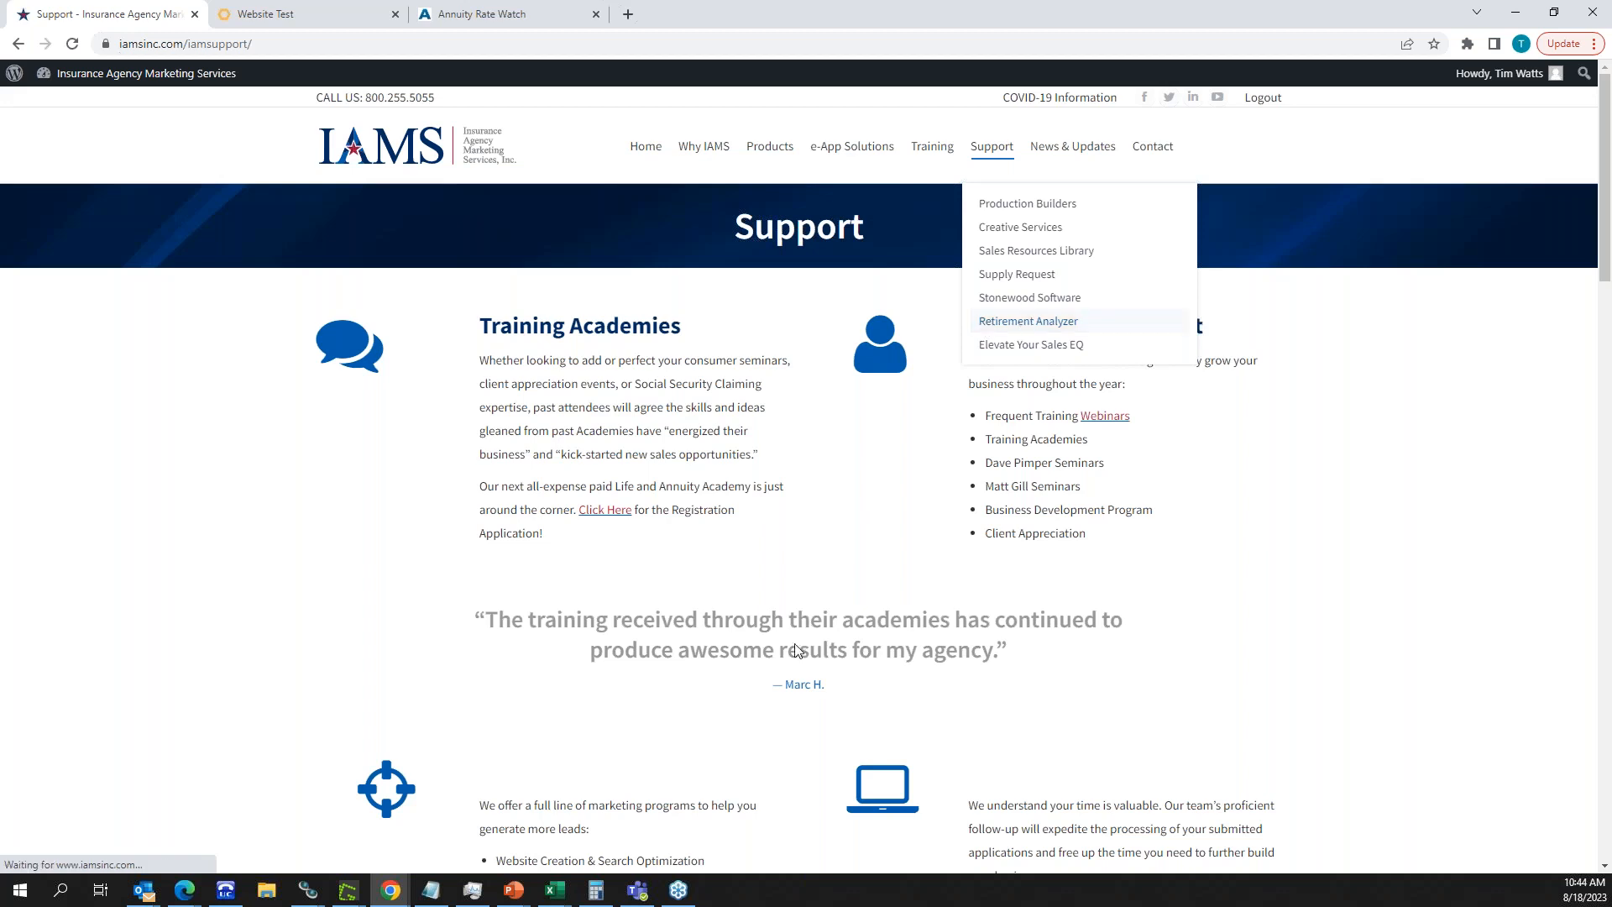
click(682, 893)
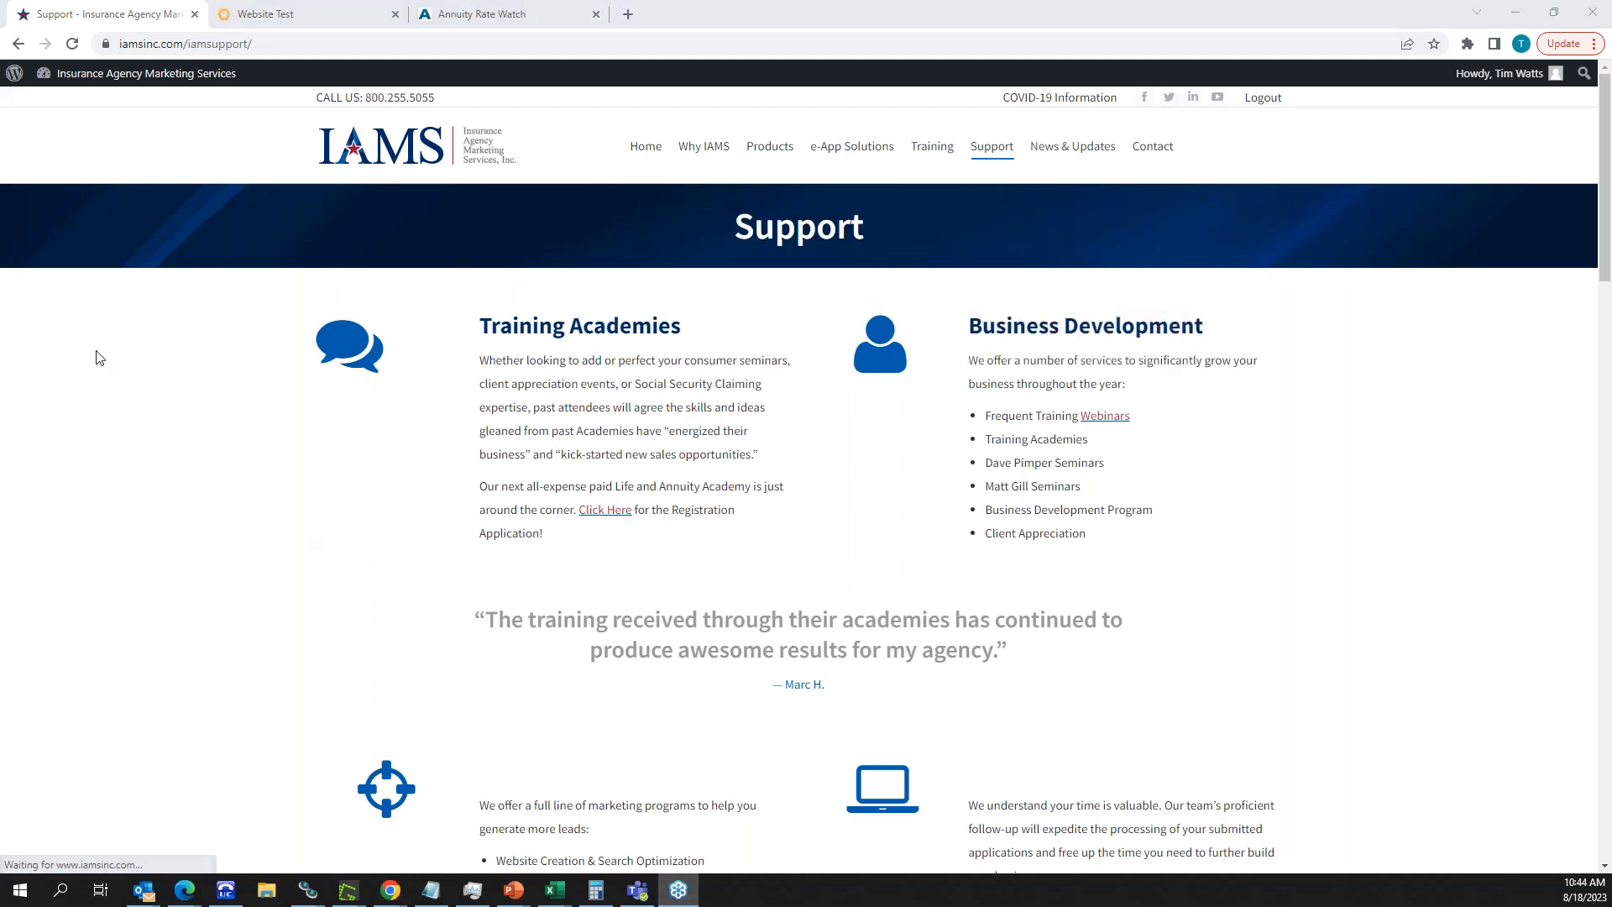